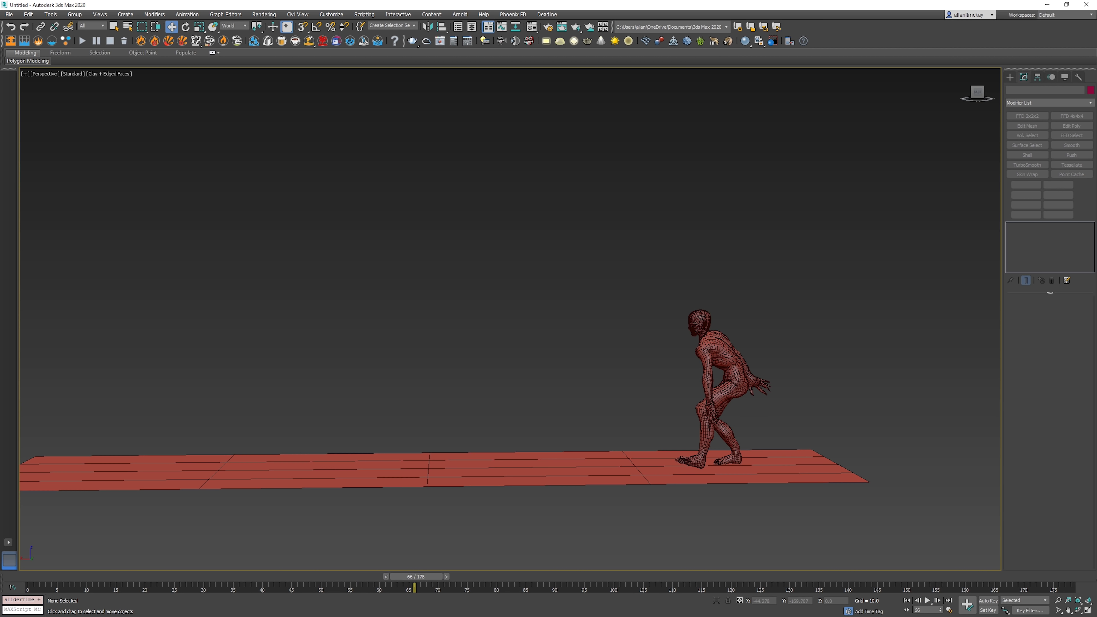
- Play the character's animation along the floor plane and return to frame 0
{"action": "key", "text": "w"}
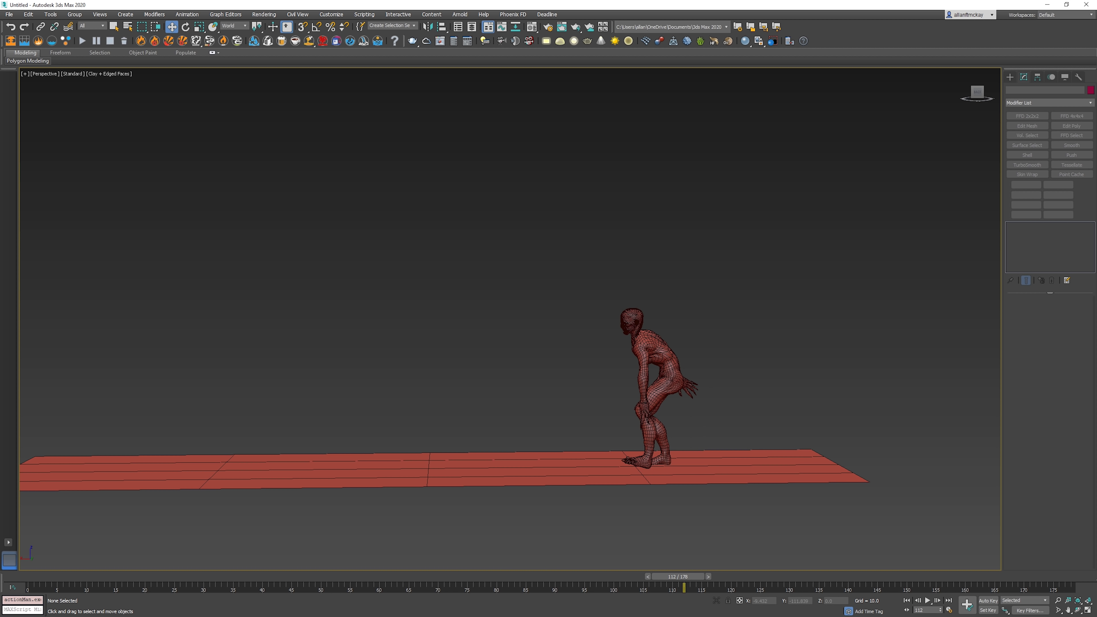
{"action": "key", "text": "Home"}
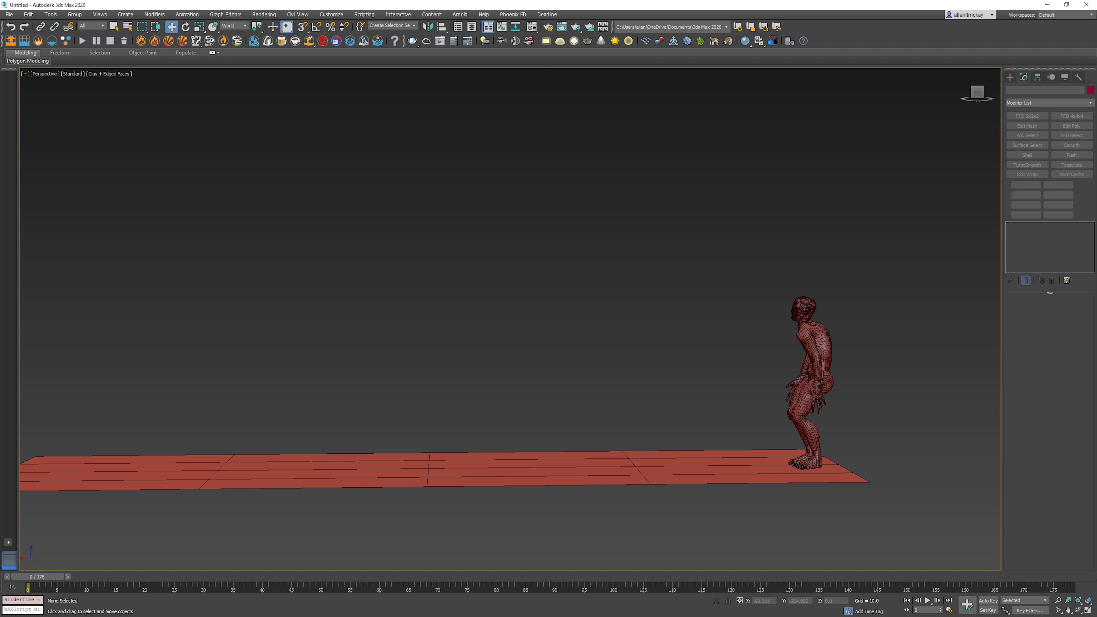
{"action": "middle_click_drag", "start_coordinate": [562, 346], "coordinate": [546, 361]}
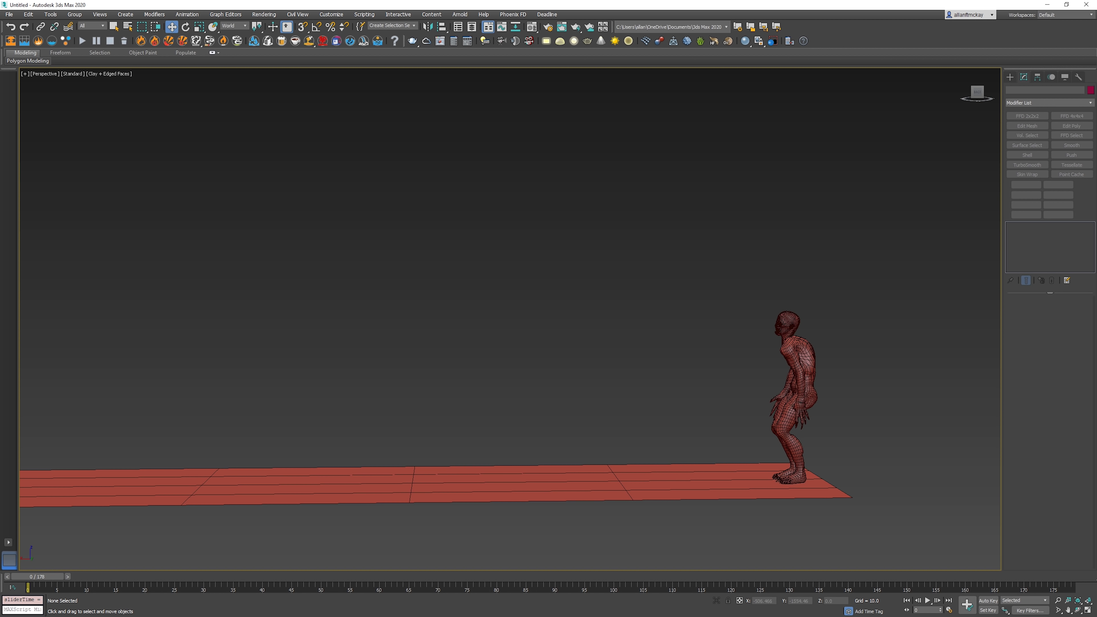
{"action": "key", "text": "/"}
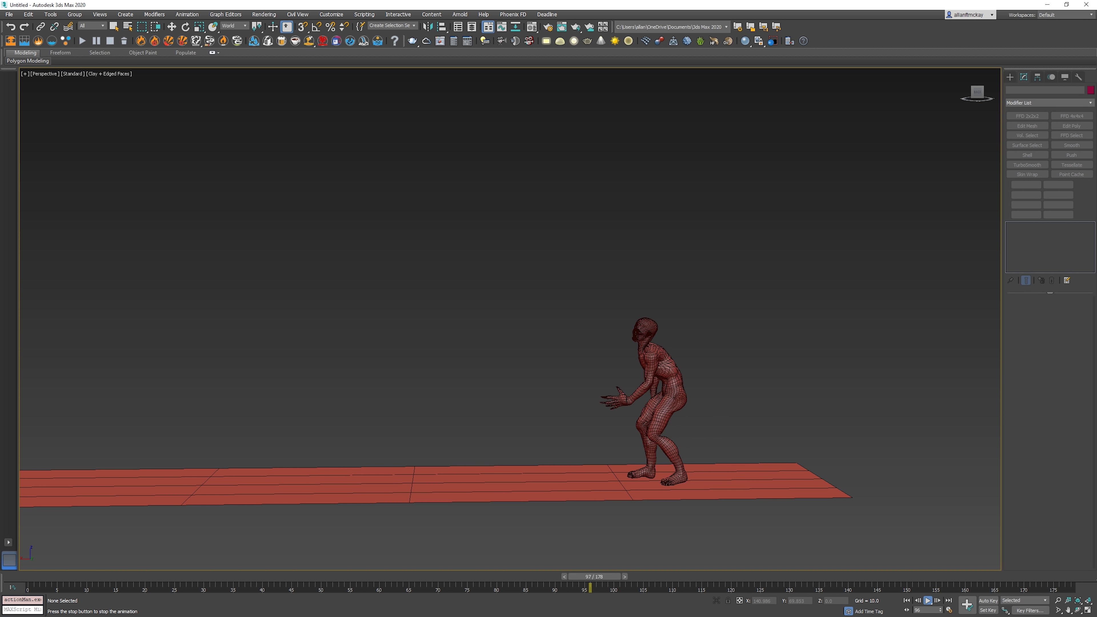
{"action": "key", "text": "Home"}
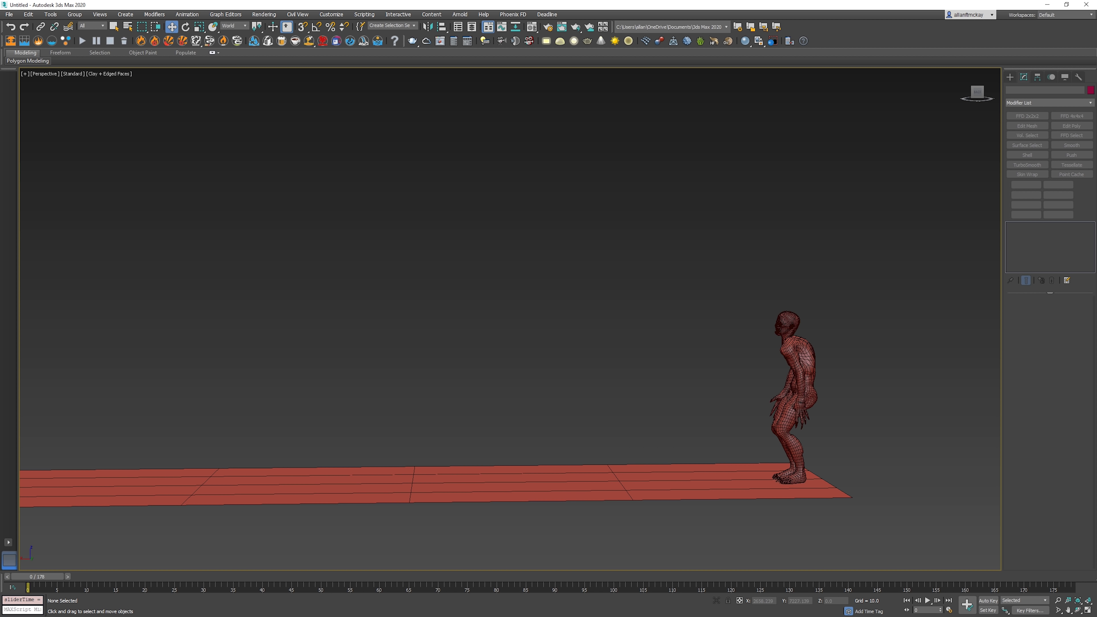
- Create a tyFlow object in the Top view beside the character
{"action": "key", "text": "alt+w"}
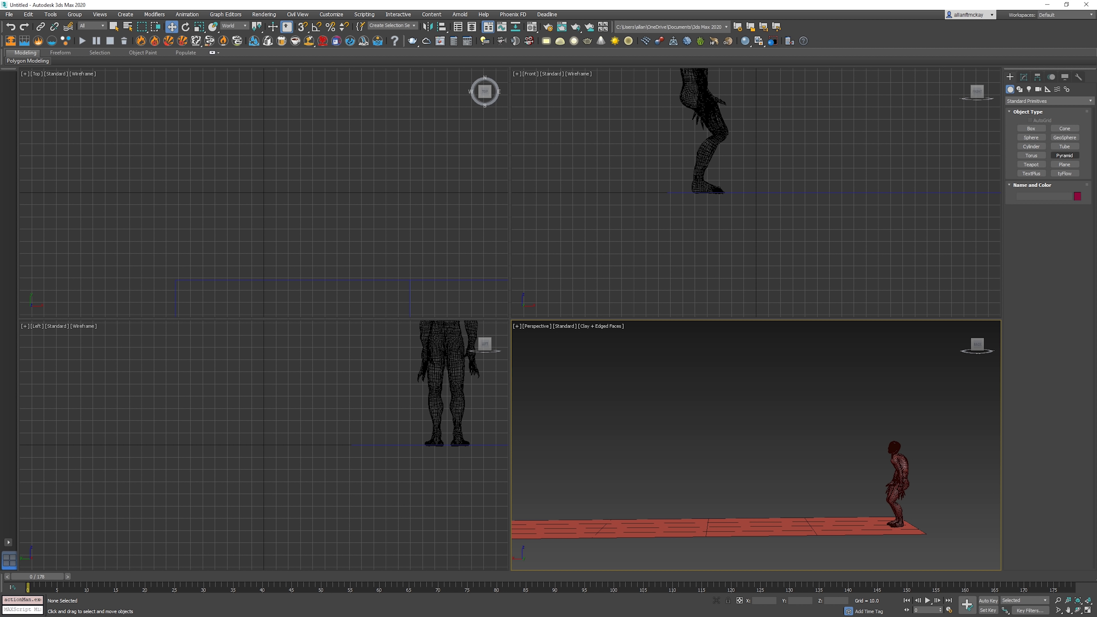
{"action": "left_click", "coordinate": [1065, 174]}
{"action": "scroll", "coordinate": [283, 194], "scroll_direction": "down", "scroll_amount": 8}
{"action": "middle_click_drag", "start_coordinate": [281, 220], "coordinate": [280, 127]}
{"action": "scroll", "coordinate": [281, 134], "scroll_direction": "up", "scroll_amount": 6}
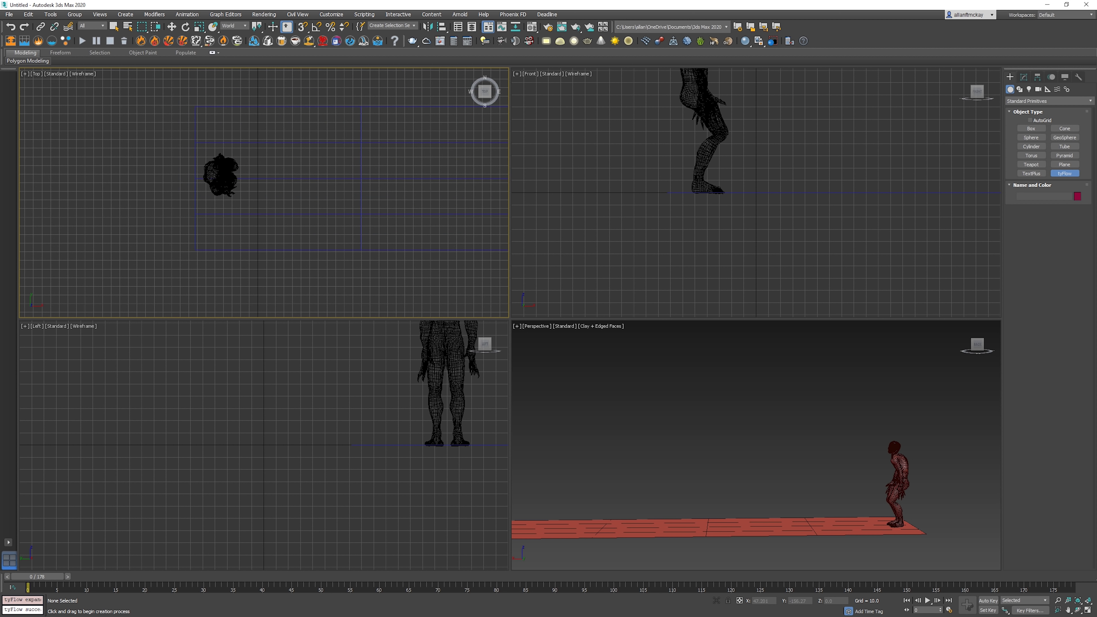
{"action": "left_click", "coordinate": [283, 124]}
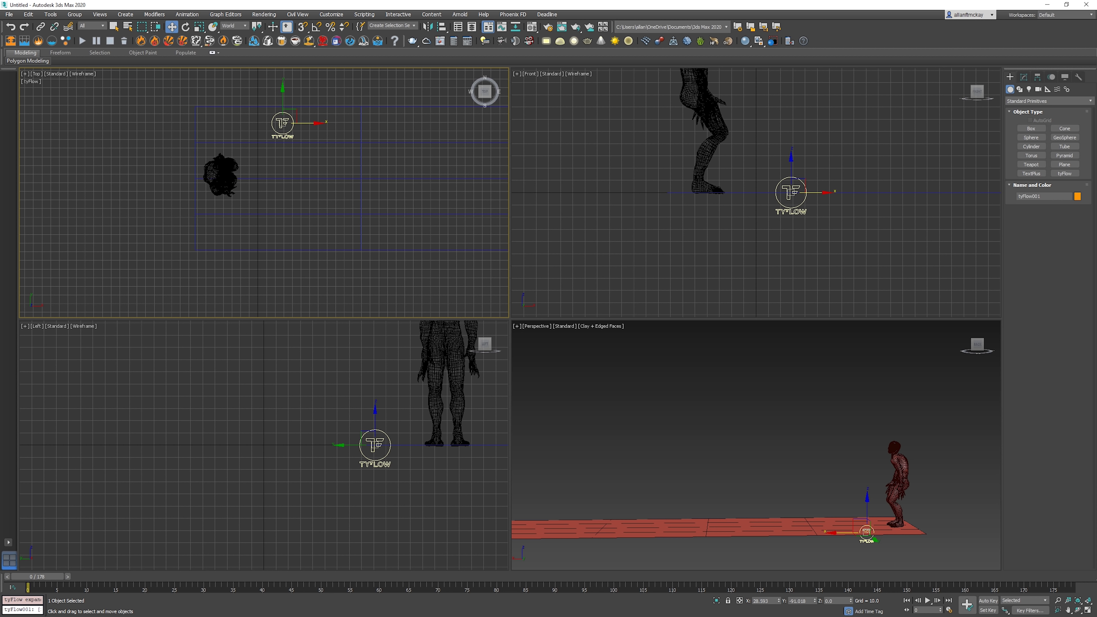
- Change the viewport layout to one tall view beside two stacked views, and narrow the Layer Explorer
{"action": "right_click", "coordinate": [757, 446]}
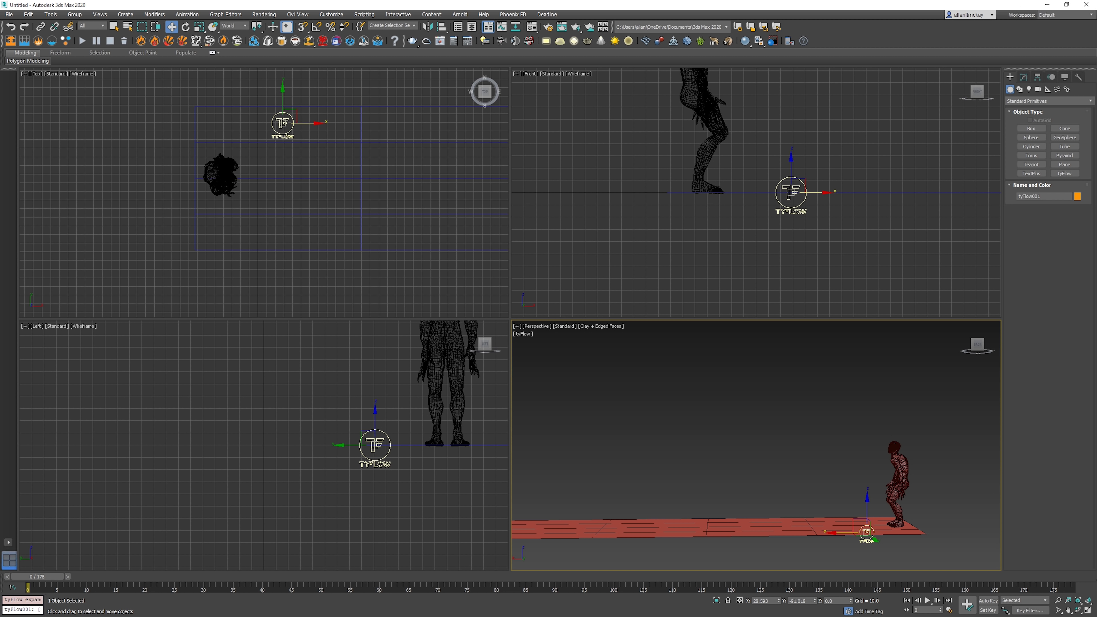
{"action": "left_click", "coordinate": [9, 560]}
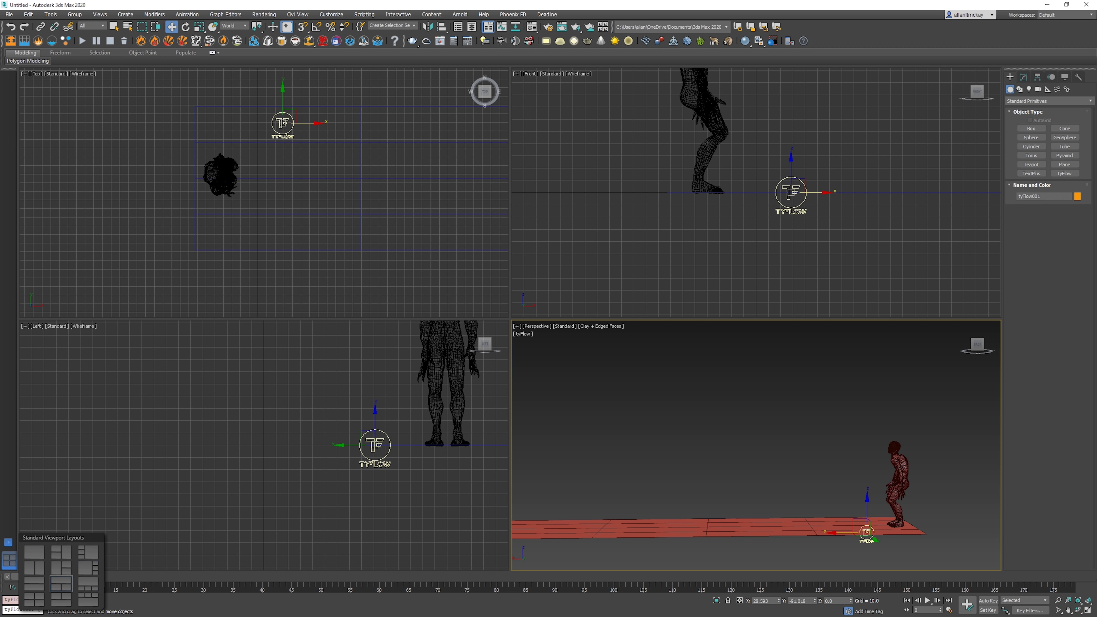
{"action": "left_click", "coordinate": [61, 567]}
{"action": "left_click", "coordinate": [147, 380]}
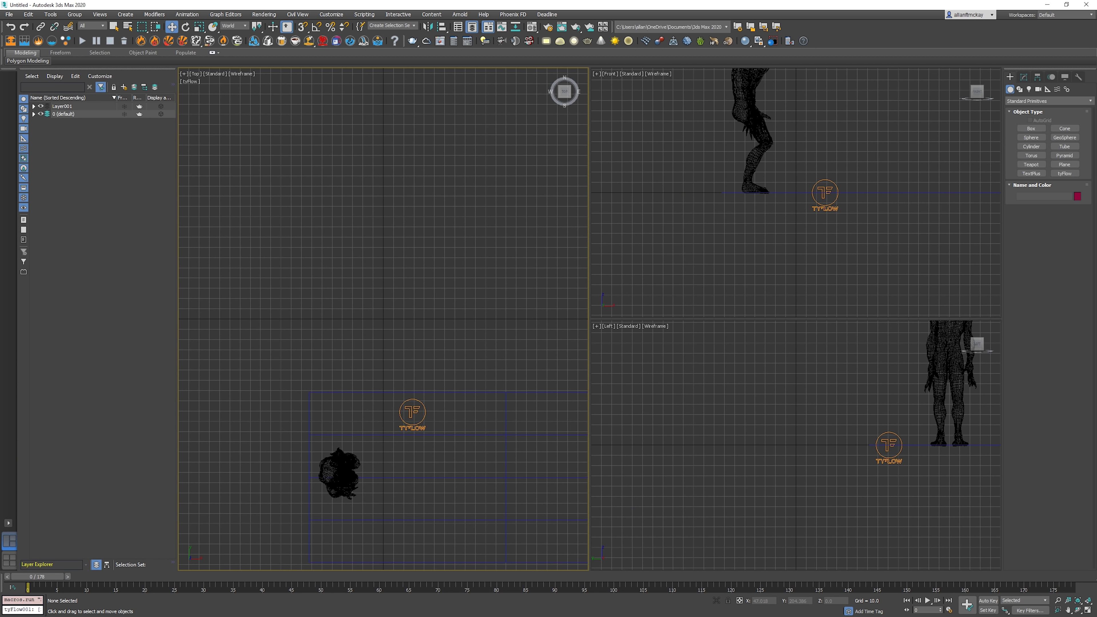
{"action": "left_click_drag", "start_coordinate": [177, 225], "coordinate": [151, 225]}
- Disable the Top view and open the editor of tyFlow001
{"action": "key", "text": "d"}
{"action": "middle_click_drag", "start_coordinate": [328, 270], "coordinate": [377, 239]}
{"action": "left_click", "coordinate": [163, 81]}
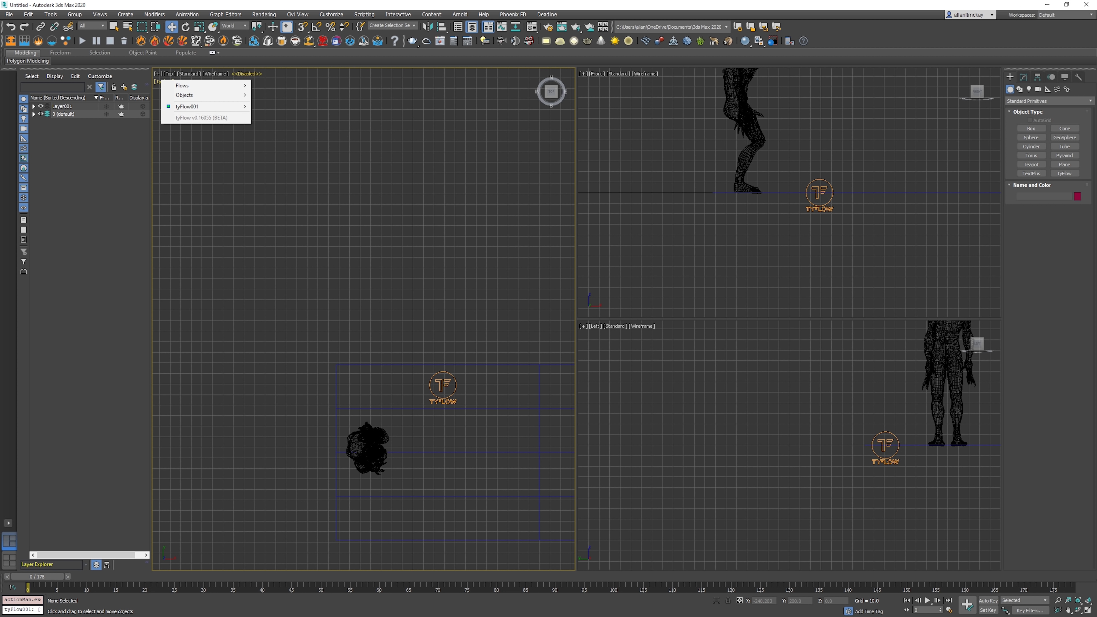
{"action": "left_click", "coordinate": [187, 106]}
{"action": "left_click", "coordinate": [164, 81]}
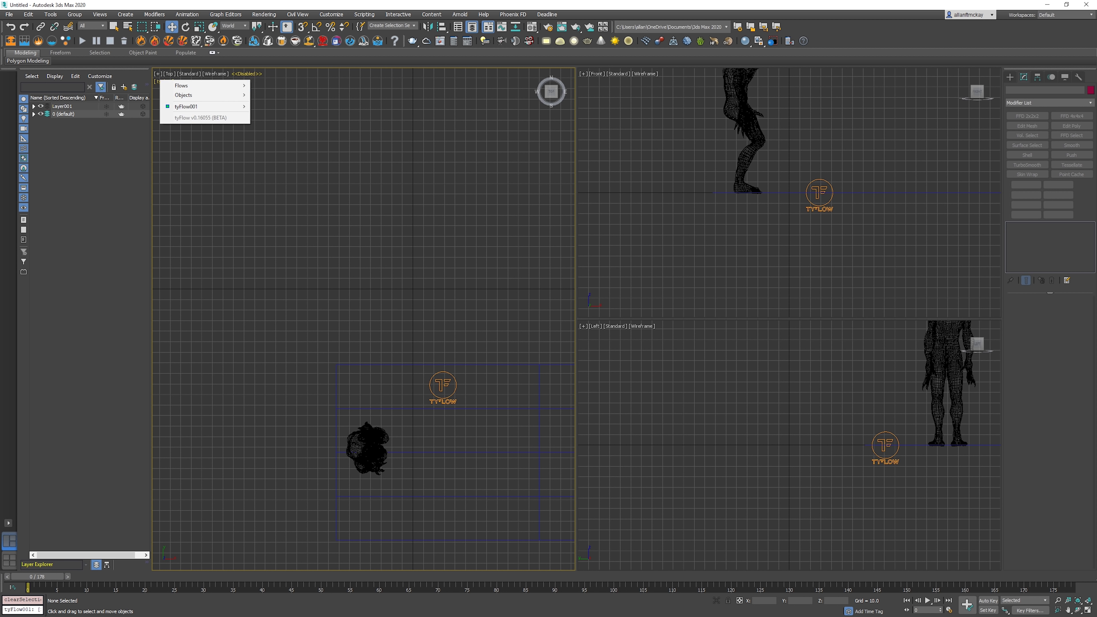
{"action": "left_click", "coordinate": [187, 107]}
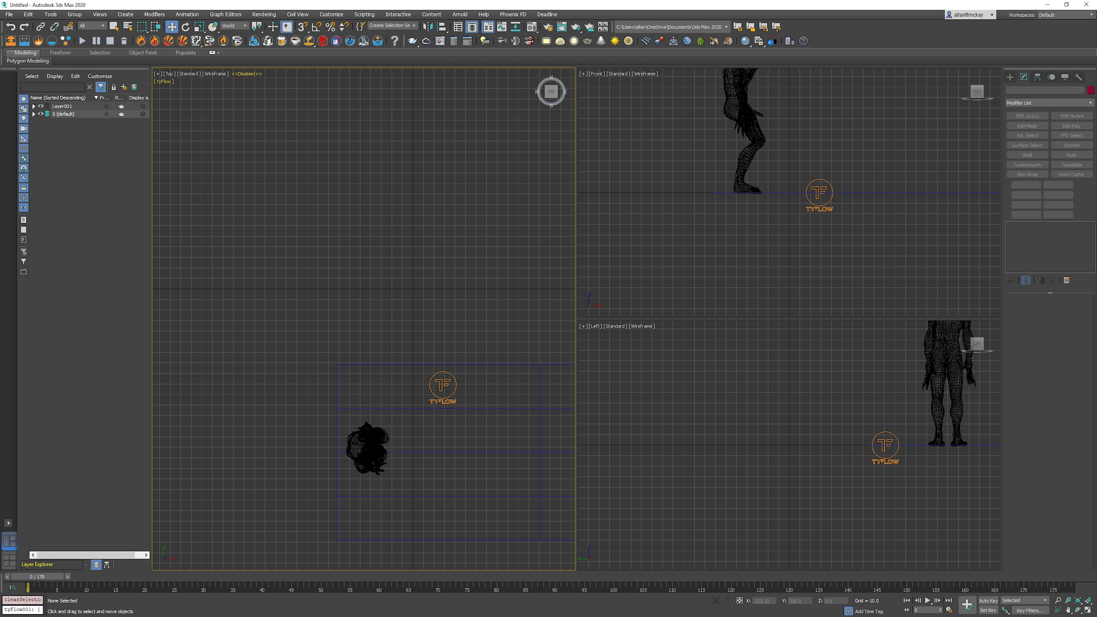
{"action": "left_click", "coordinate": [164, 81]}
{"action": "mouse_move", "coordinate": [187, 106]}
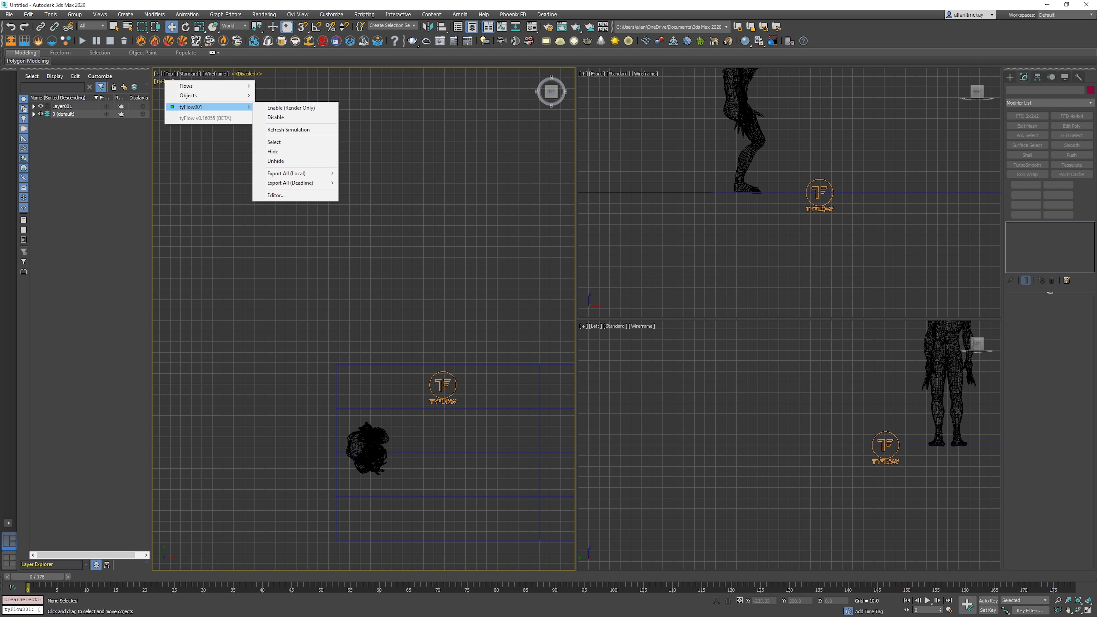
{"action": "left_click", "coordinate": [277, 195]}
- Move and resize the tyFlow editor window so that it covers the Top view
{"action": "left_click_drag", "start_coordinate": [346, 141], "coordinate": [212, 65]}
{"action": "left_click_drag", "start_coordinate": [340, 66], "coordinate": [334, 74]}
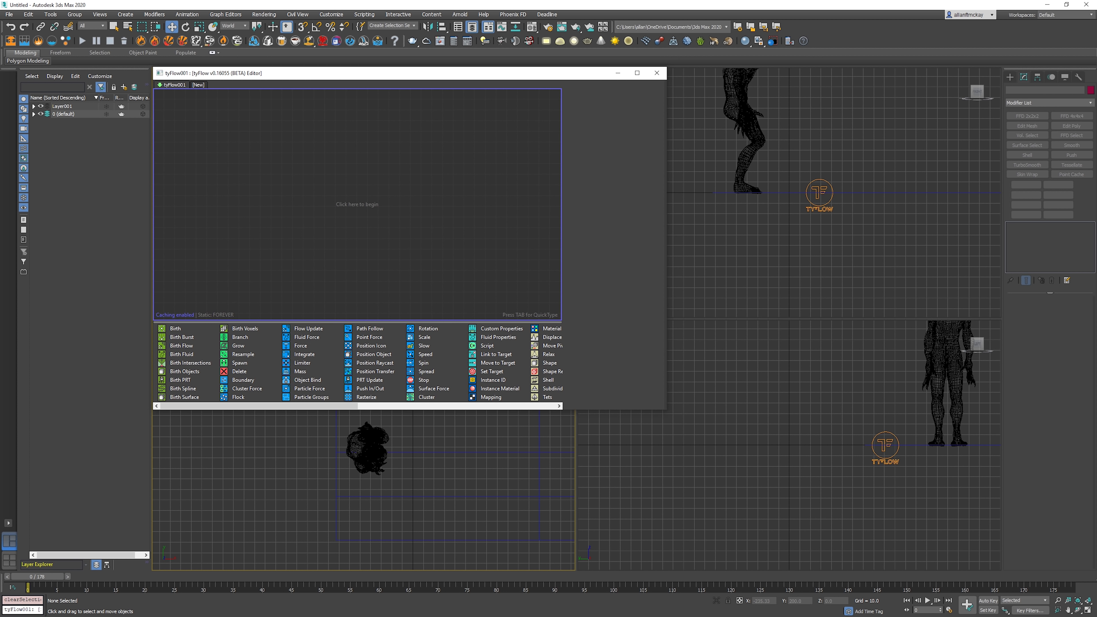
{"action": "left_click_drag", "start_coordinate": [666, 409], "coordinate": [571, 571]}
- Switch the Front view to a Perspective view
{"action": "left_click", "coordinate": [716, 269]}
{"action": "key", "text": "d"}
{"action": "key", "text": "d"}
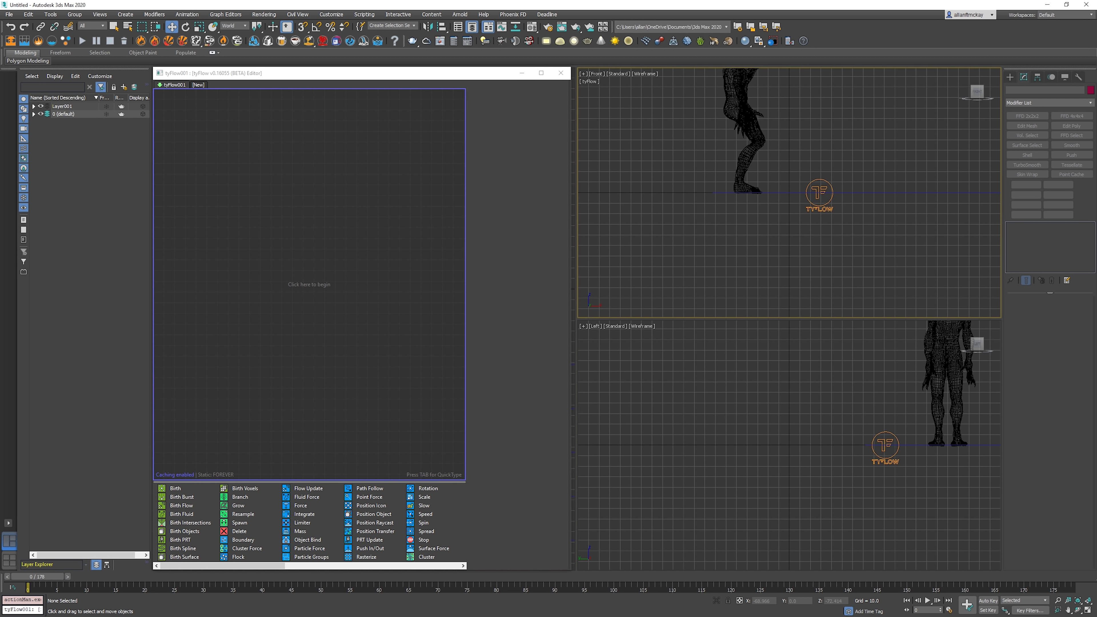
{"action": "key", "text": "p"}
- Turn the Left view into a Perspective view of the character with Clay shading, and delete the scene's lights
{"action": "left_click", "coordinate": [810, 413]}
{"action": "key", "text": "z"}
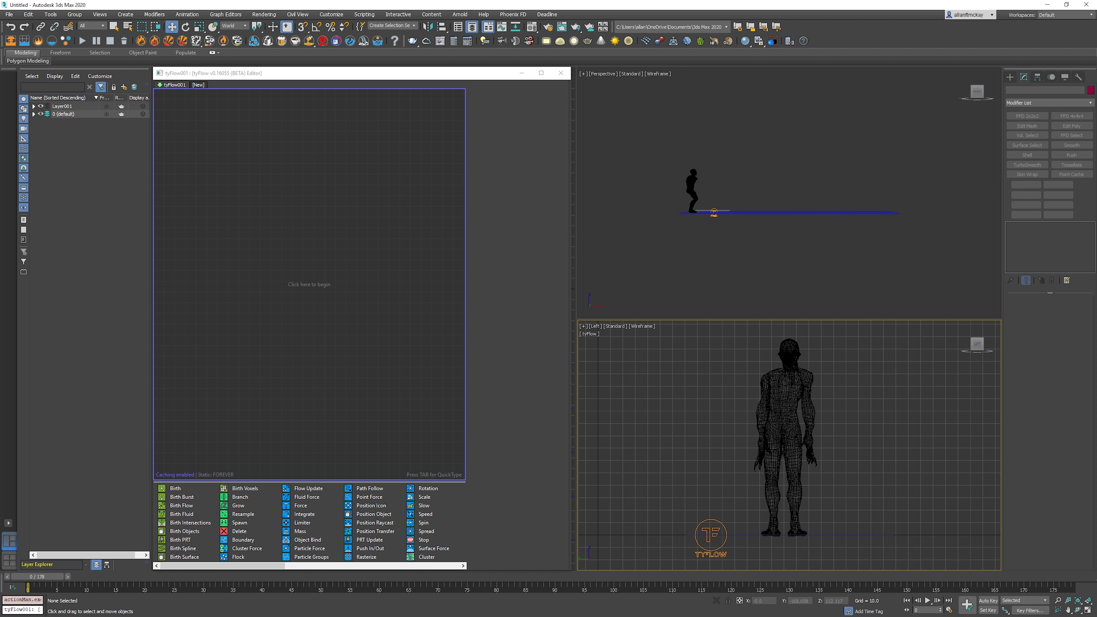
{"action": "key", "text": "f"}
{"action": "key", "text": "r"}
{"action": "key", "text": "l"}
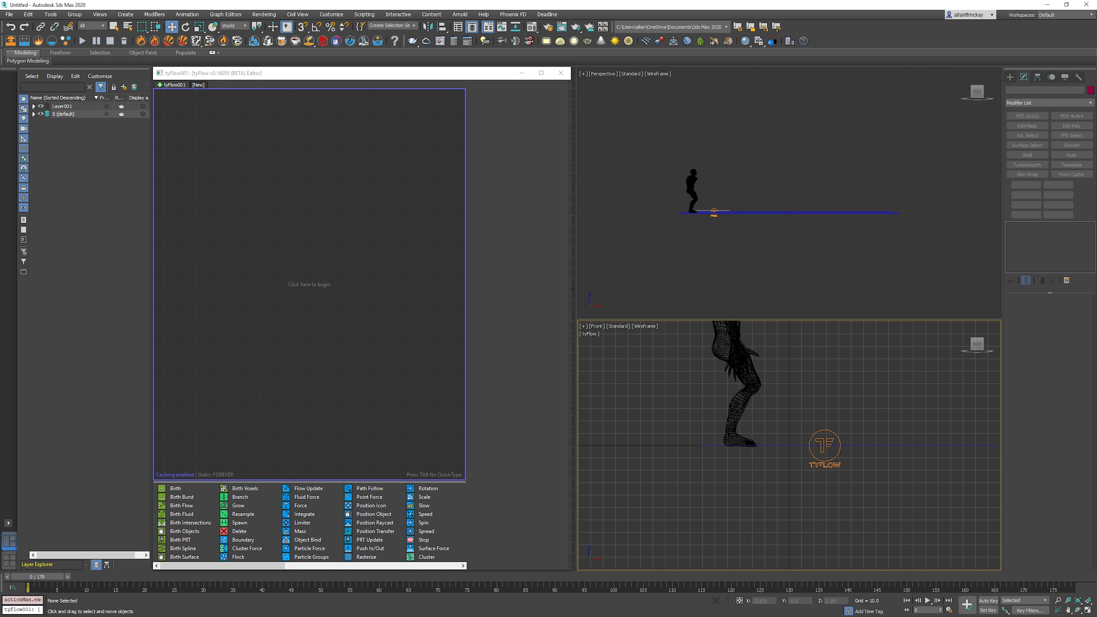
{"action": "key", "text": "f"}
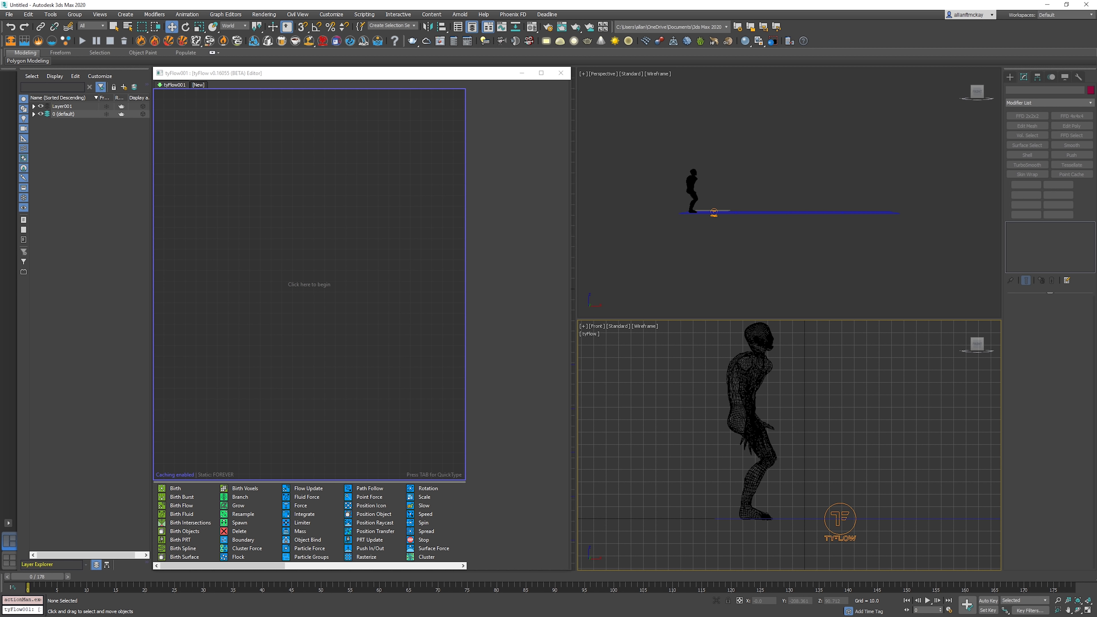
{"action": "key", "text": "r"}
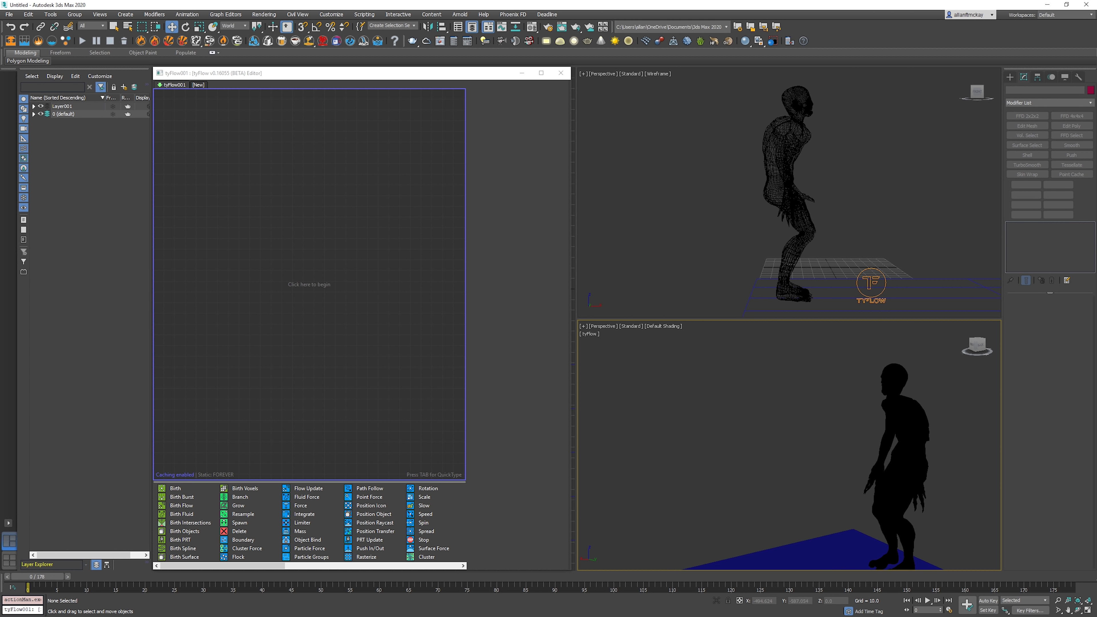
{"action": "middle_click_drag", "start_coordinate": [795, 458], "coordinate": [769, 438], "text": "alt"}
{"action": "left_click", "coordinate": [667, 326]}
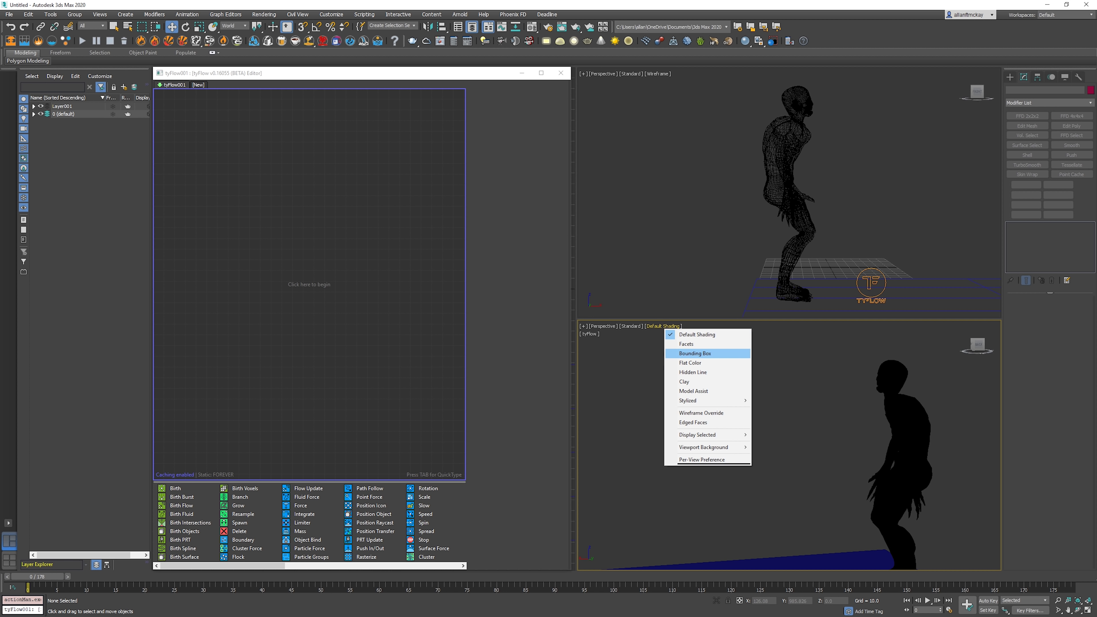
{"action": "left_click", "coordinate": [692, 383]}
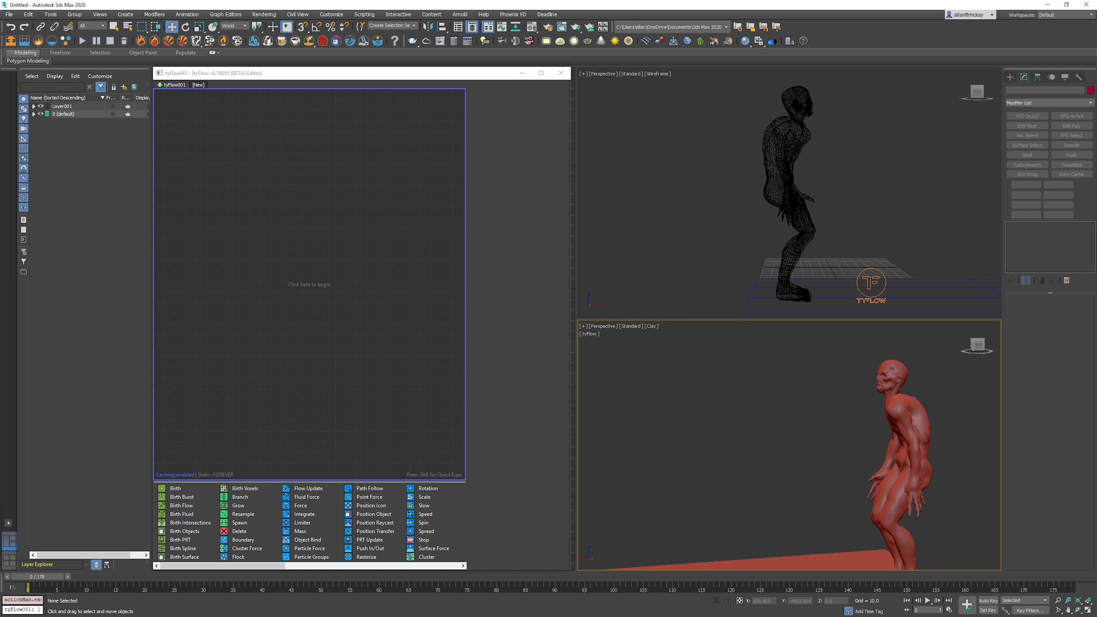
{"action": "type", "text": "delete lig"}
{"action": "key", "text": "Return"}
- Orient the upper Perspective view to show the character and the whole floor plane, trying Clay shading before returning to wireframe
{"action": "left_click", "coordinate": [831, 232]}
{"action": "scroll", "coordinate": [831, 232], "scroll_direction": "down", "scroll_amount": 3}
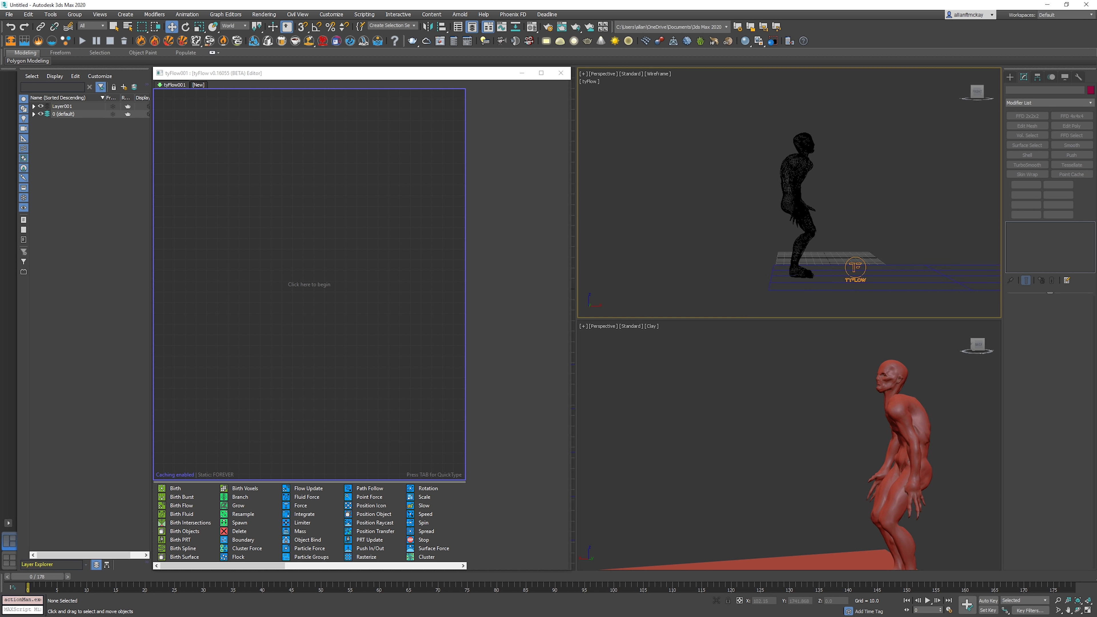
{"action": "key", "text": "F3"}
{"action": "middle_click_drag", "start_coordinate": [831, 232], "coordinate": [955, 242], "text": "alt"}
{"action": "key", "text": "F3"}
{"action": "left_click", "coordinate": [654, 76]}
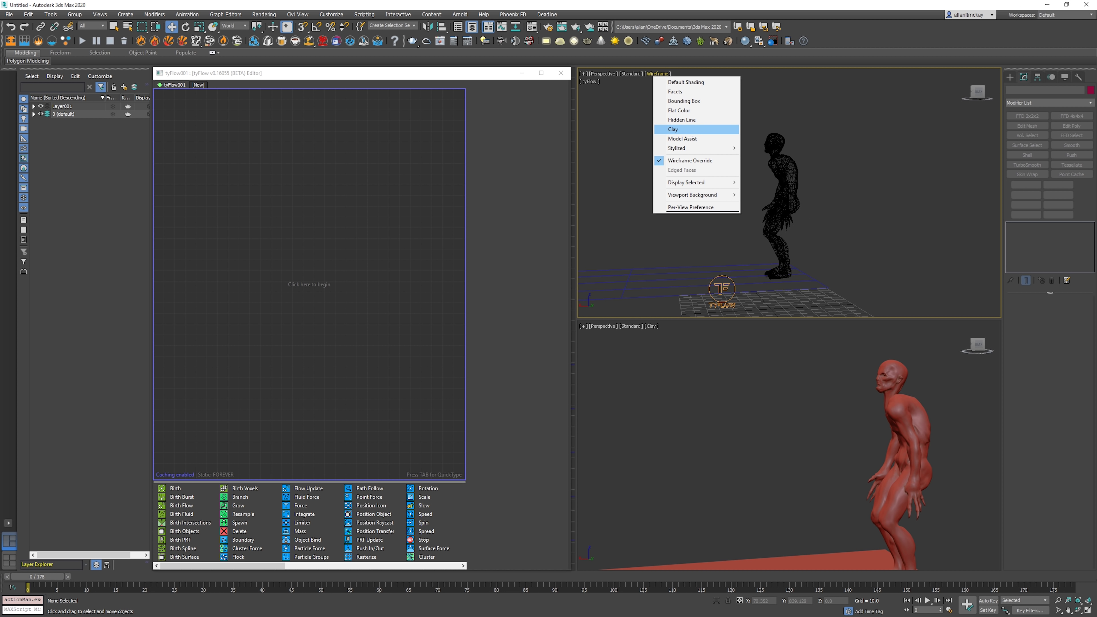
{"action": "left_click", "coordinate": [674, 129]}
{"action": "middle_click_drag", "start_coordinate": [700, 151], "coordinate": [876, 160]}
{"action": "scroll", "coordinate": [866, 201], "scroll_direction": "down", "scroll_amount": 3}
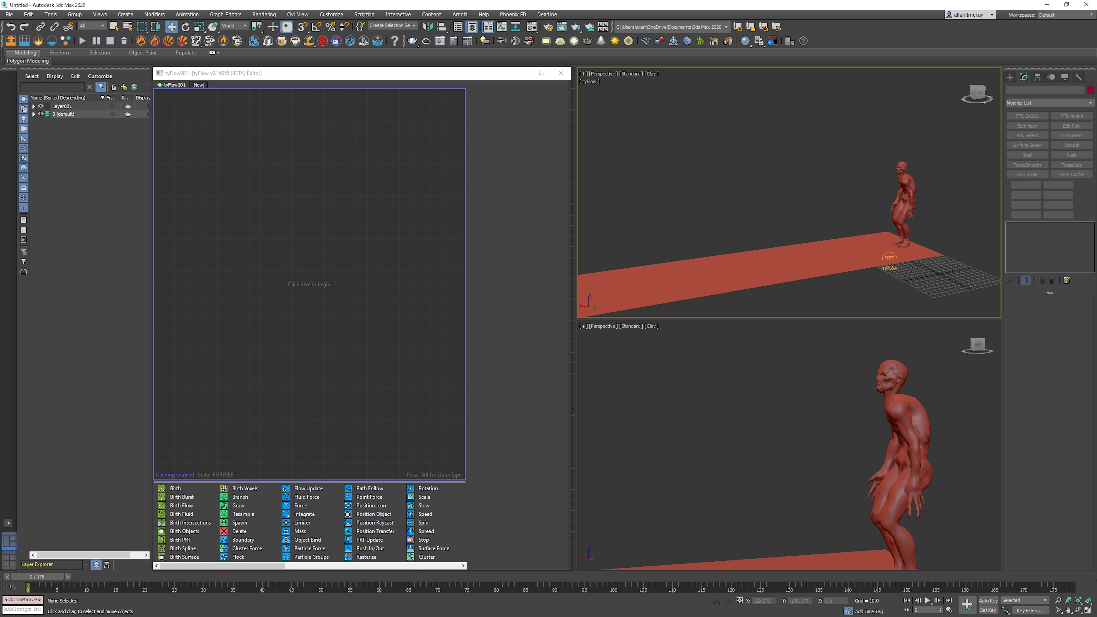
{"action": "scroll", "coordinate": [773, 255], "scroll_direction": "down", "scroll_amount": 2}
{"action": "key", "text": "F3"}
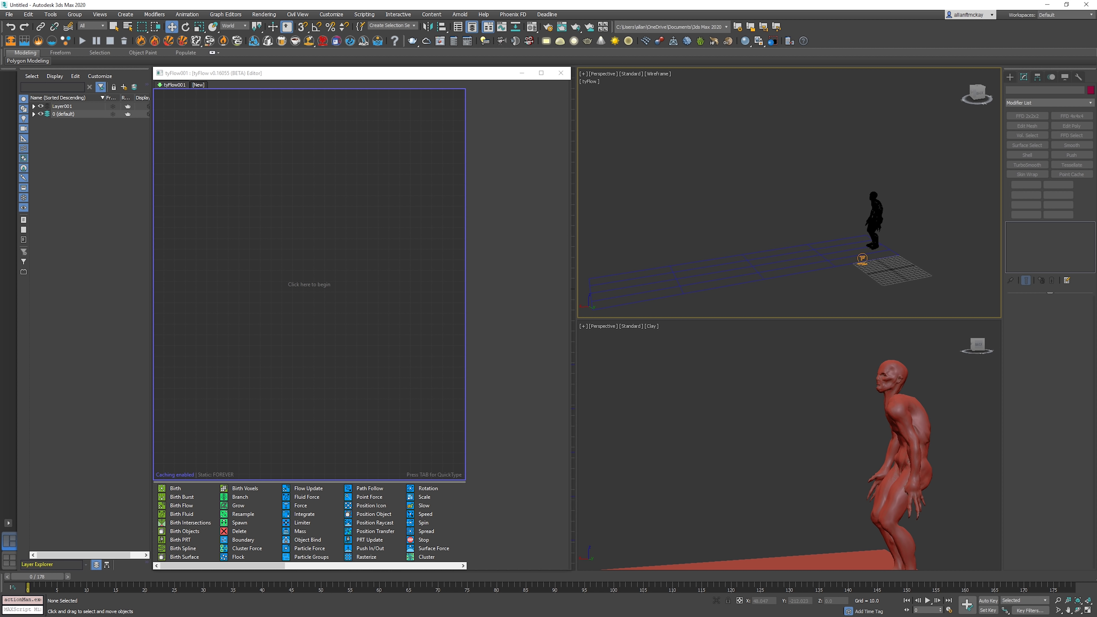
- Add a Birth operator as the start of a new event in the tyFlow editor
{"action": "left_click", "coordinate": [799, 248]}
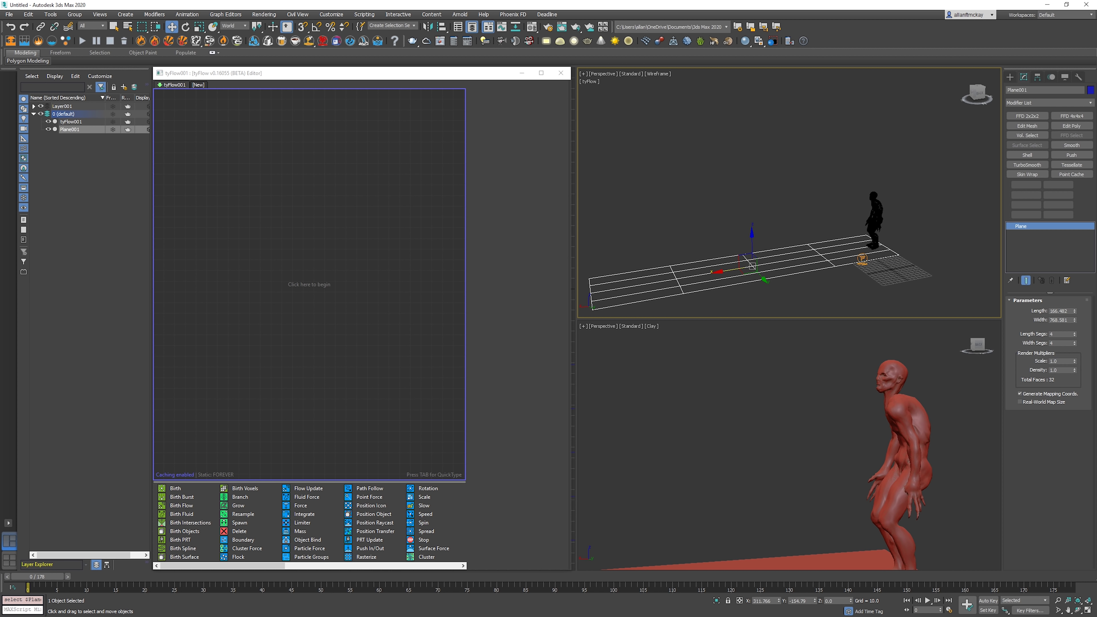
{"action": "left_click", "coordinate": [191, 123]}
{"action": "key", "text": "Tab"}
{"action": "type", "text": "b"}
{"action": "key", "text": "Return"}
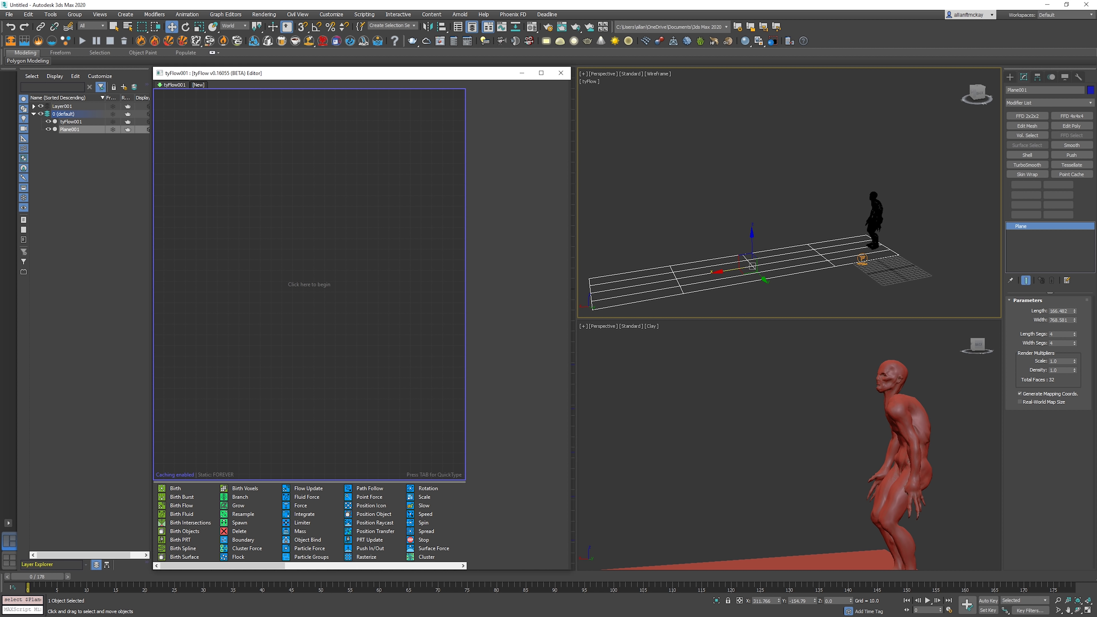
{"action": "key", "text": "Tab"}
{"action": "type", "text": "bir"}
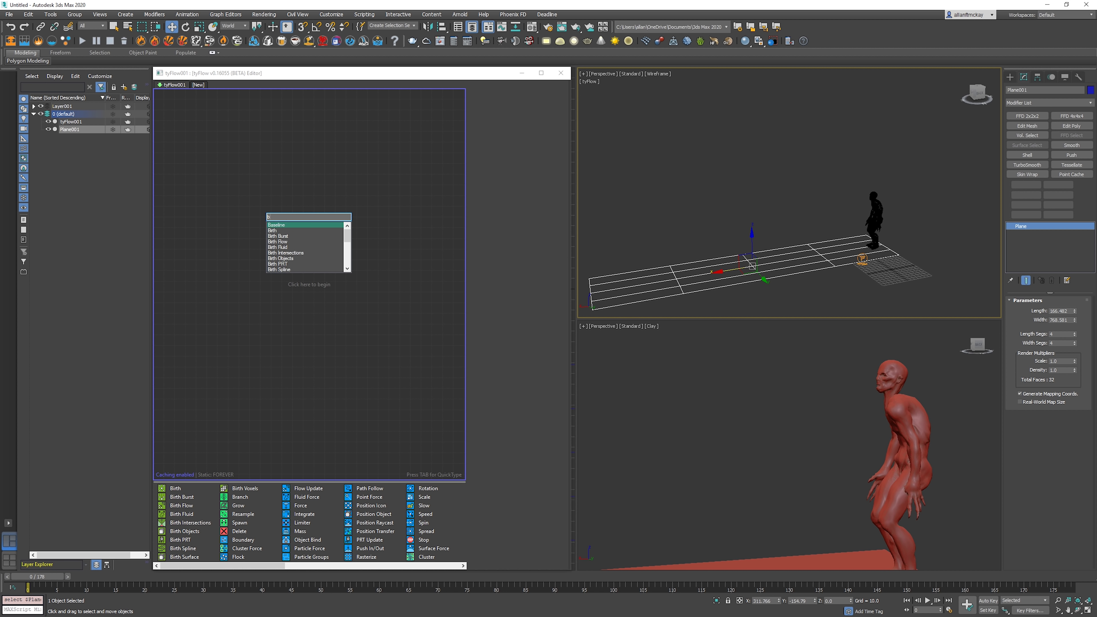
{"action": "key", "text": "Return"}
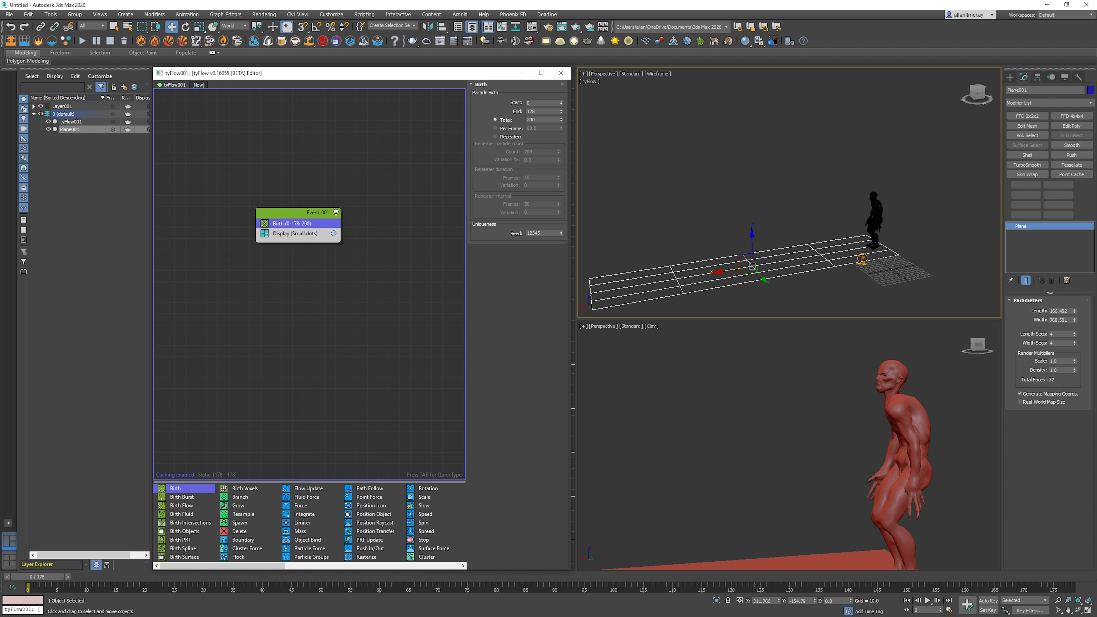
- Add a Position Object operator to Event_001 below the Birth operator
{"action": "left_click", "coordinate": [283, 212]}
{"action": "key", "text": "Tab"}
{"action": "type", "text": "pos"}
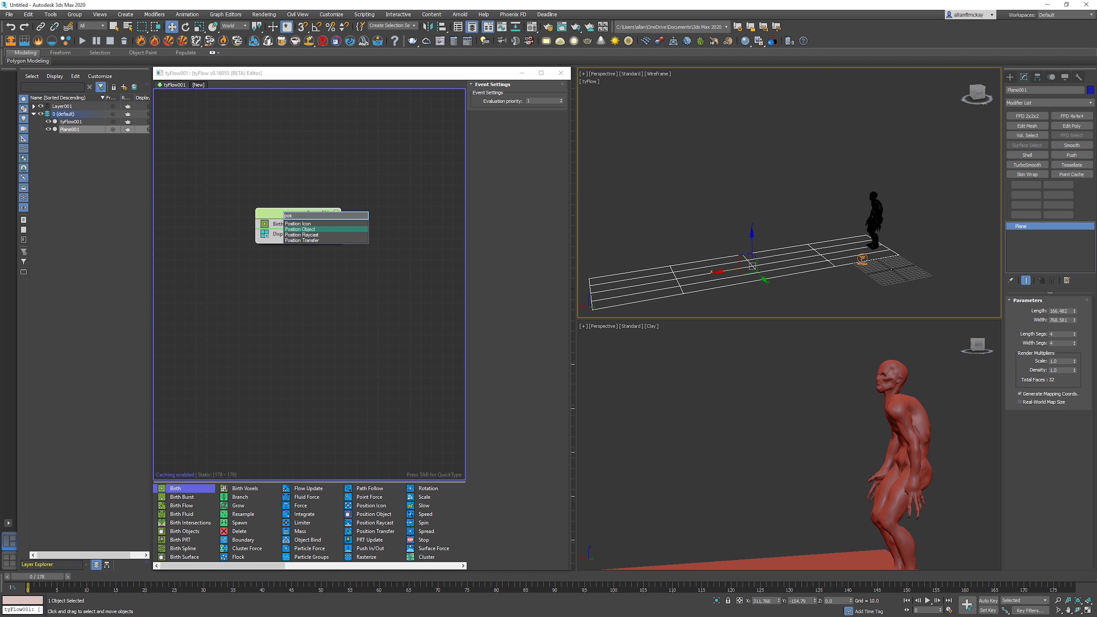
{"action": "key", "text": "Return"}
- Set the Birth operator to emit a total of 1 particle, with start and end at frame 0
{"action": "left_click", "coordinate": [292, 224]}
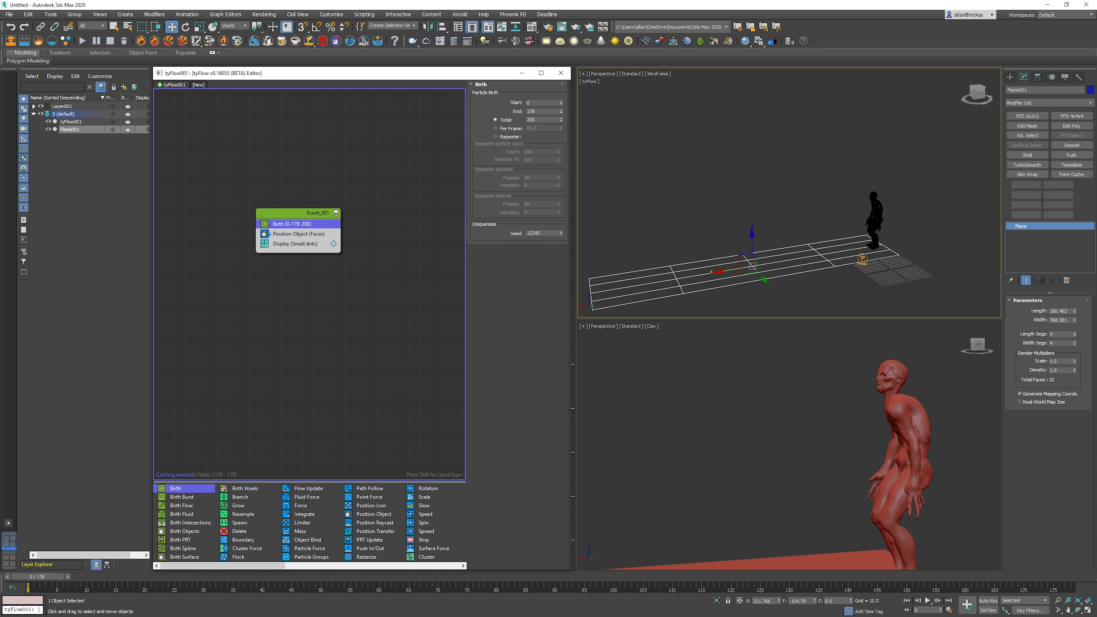
{"action": "right_click", "coordinate": [561, 111]}
{"action": "key", "text": "Tab"}
{"action": "type", "text": "1"}
{"action": "key", "text": "Return"}
{"action": "left_click", "coordinate": [535, 103]}
- Clear the scene selection, then play the animation and stop it at about frame 38
{"action": "left_click", "coordinate": [762, 207]}
{"action": "left_click", "coordinate": [760, 403]}
{"action": "left_click", "coordinate": [766, 234]}
{"action": "key", "text": "slash"}
{"action": "key", "text": "slash"}
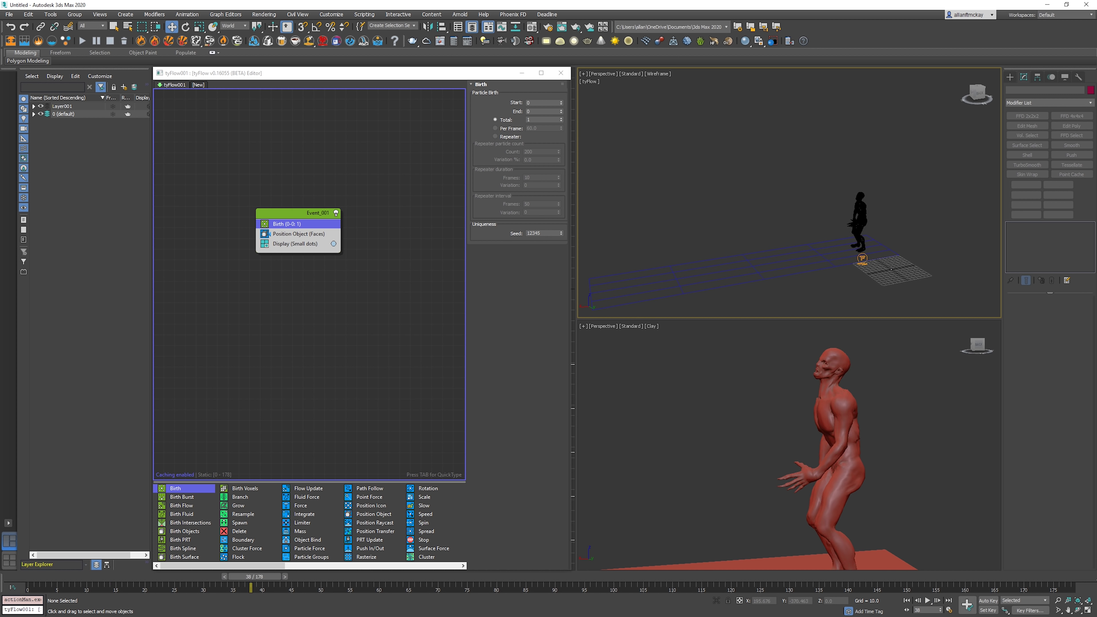
{"action": "middle_click_drag", "start_coordinate": [766, 234], "coordinate": [769, 237]}
- Pick the floor plane Plane001 as the emitter object of the Position Object operator in Event_001
{"action": "left_click", "coordinate": [298, 234]}
{"action": "middle_click_drag", "start_coordinate": [888, 268], "coordinate": [779, 236]}
{"action": "scroll", "coordinate": [779, 237], "scroll_direction": "up", "scroll_amount": 10}
{"action": "scroll", "coordinate": [786, 284], "scroll_direction": "down", "scroll_amount": 10}
{"action": "middle_click_drag", "start_coordinate": [786, 283], "coordinate": [801, 298]}
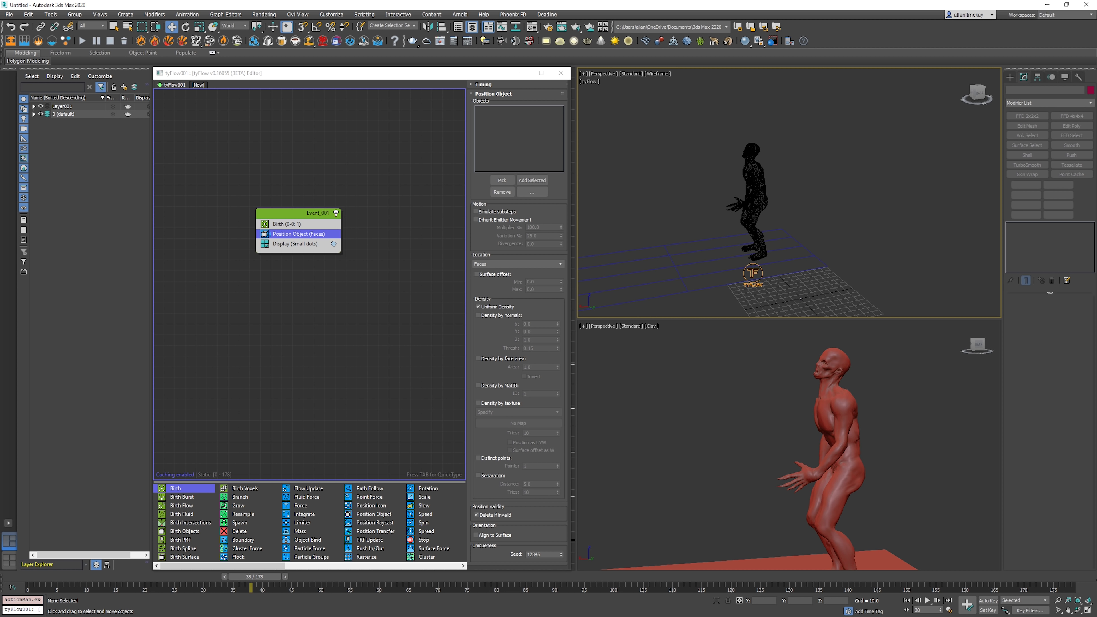
{"action": "left_click", "coordinate": [502, 180]}
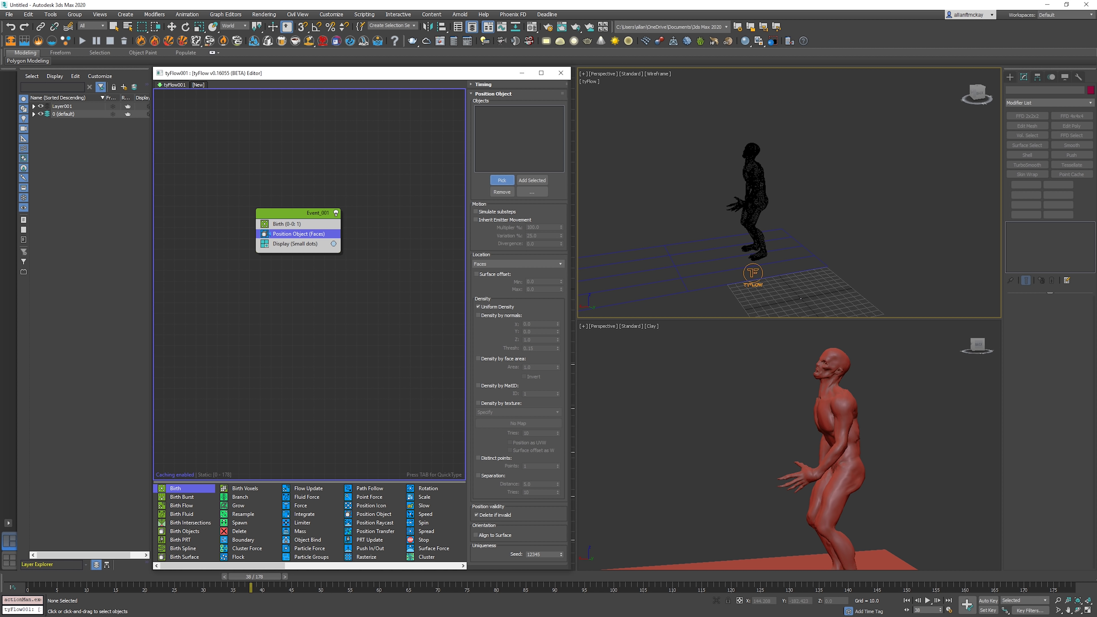
{"action": "left_click", "coordinate": [651, 260]}
{"action": "middle_click_drag", "start_coordinate": [648, 261], "coordinate": [838, 205]}
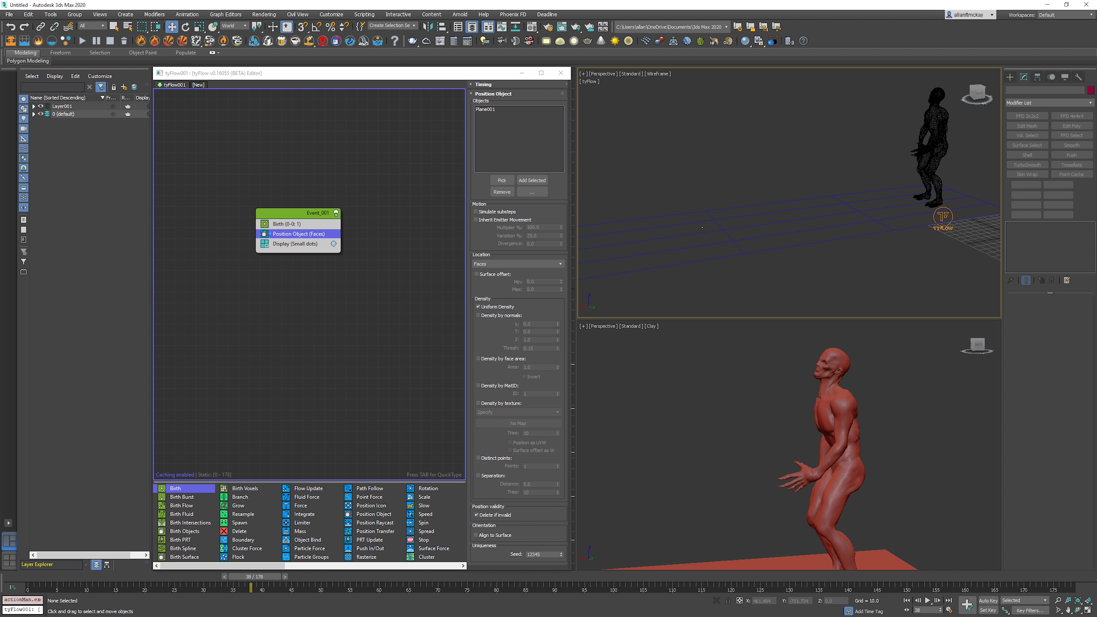
- Create a tyActor helper from the tyFlow helper objects, placing it on the floor plane in front of the character
{"action": "left_click", "coordinate": [372, 281]}
{"action": "left_click", "coordinate": [1010, 77]}
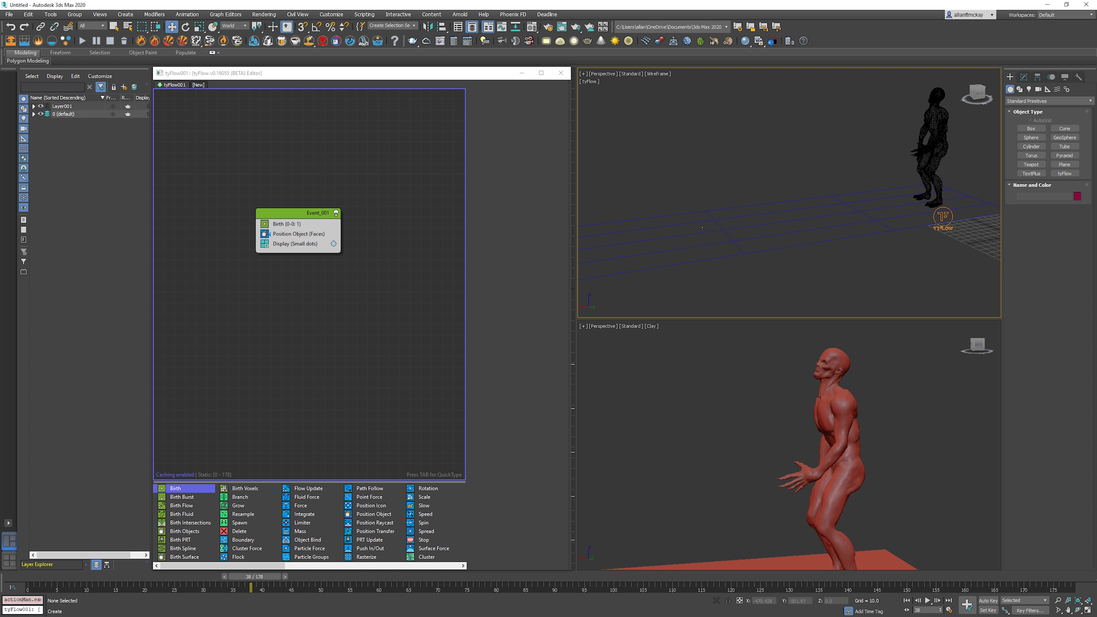
{"action": "left_click", "coordinate": [1048, 89]}
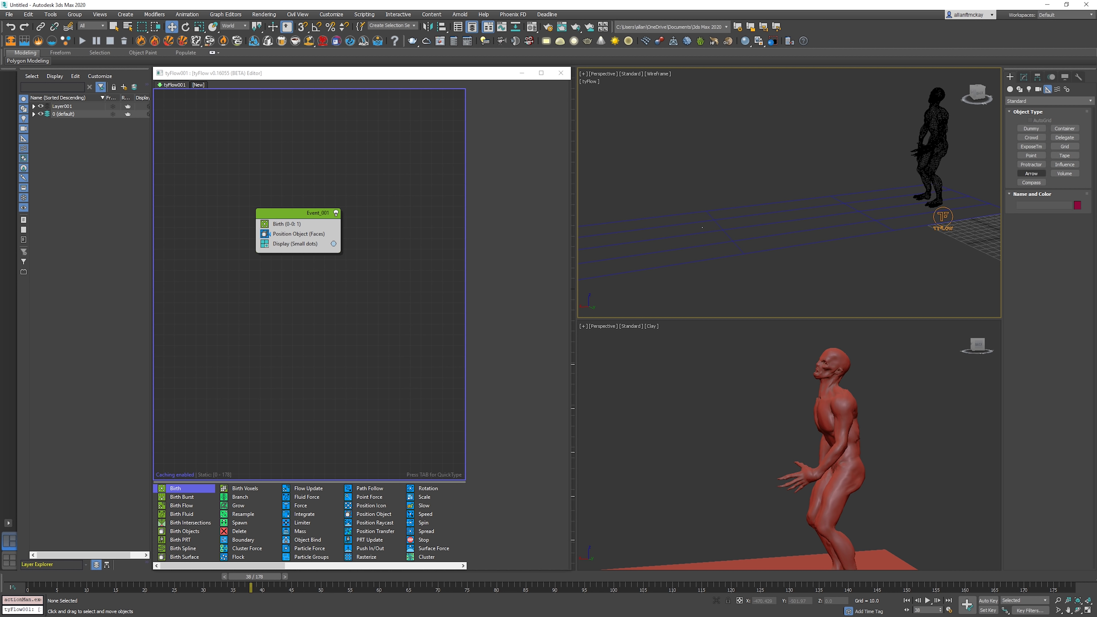
{"action": "left_click", "coordinate": [1055, 101]}
{"action": "left_click", "coordinate": [1015, 187]}
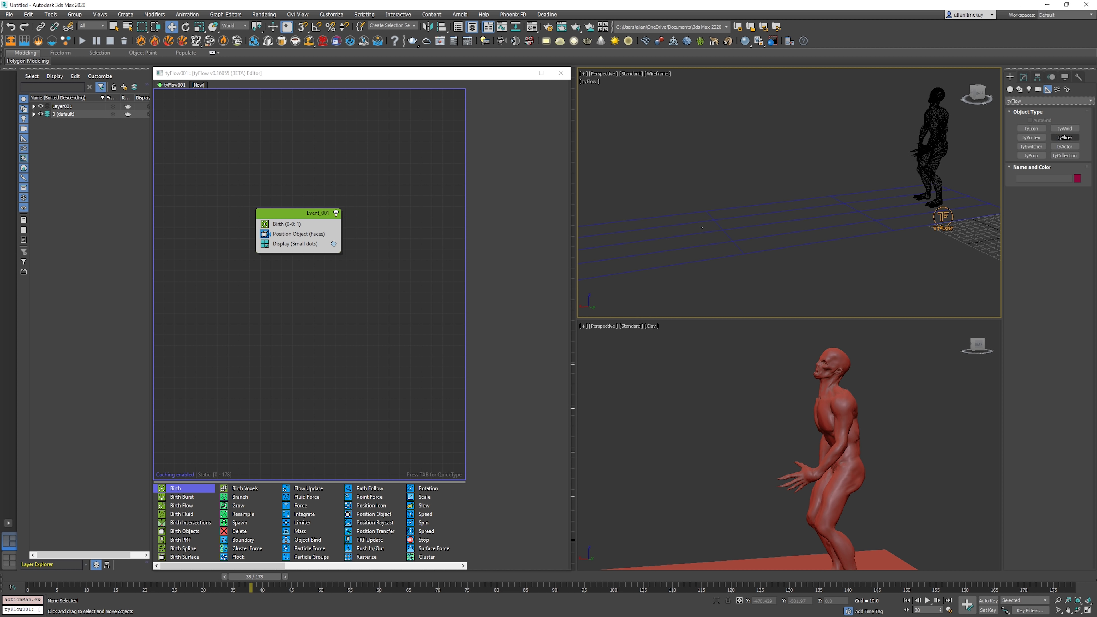
{"action": "left_click", "coordinate": [1065, 146]}
{"action": "left_click", "coordinate": [743, 234]}
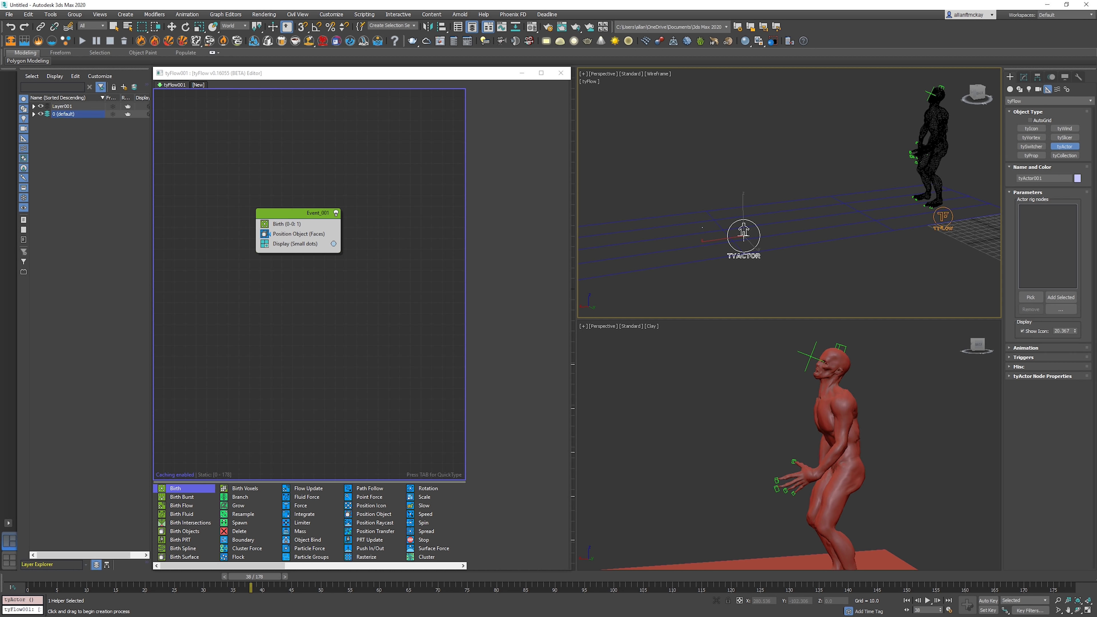
{"action": "left_click", "coordinate": [1024, 77]}
{"action": "middle_click_drag", "start_coordinate": [773, 216], "coordinate": [690, 247]}
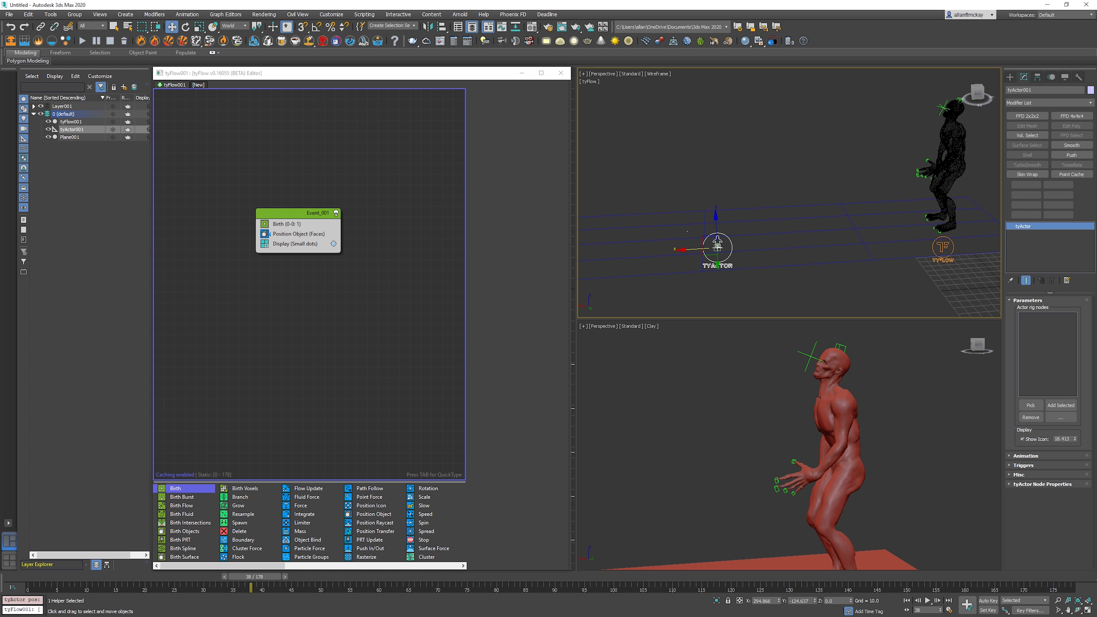
- Hide the rig helper objects around the character, temporarily freezing the character and floor plane to keep them out of the selection
{"action": "middle_click_drag", "start_coordinate": [717, 245], "coordinate": [605, 256]}
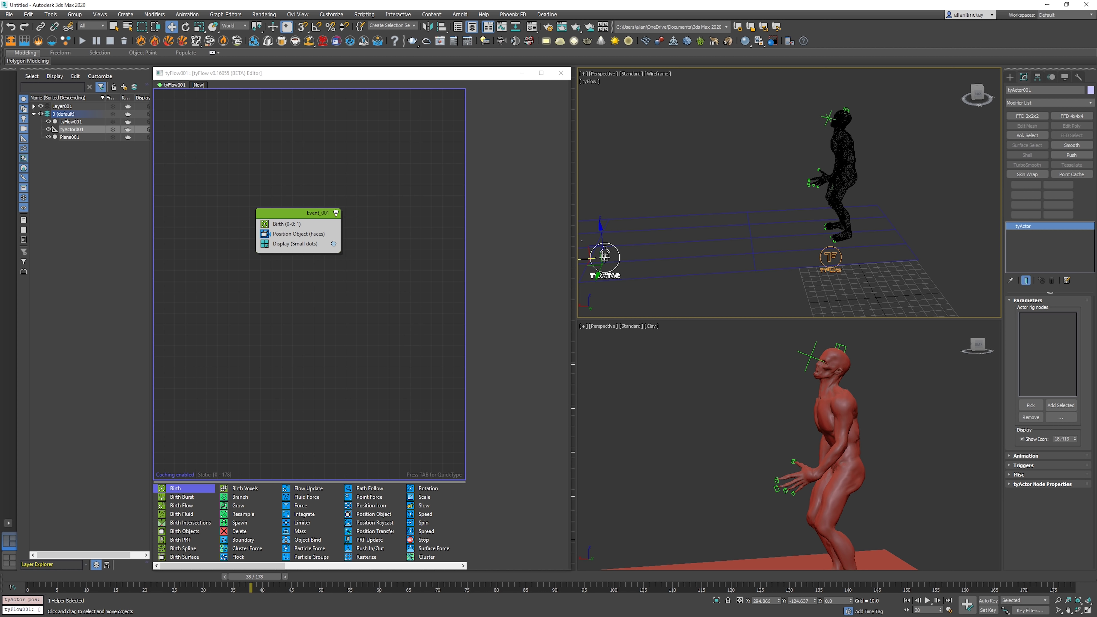
{"action": "left_click", "coordinate": [842, 149]}
{"action": "left_click_drag", "start_coordinate": [789, 105], "coordinate": [877, 242]}
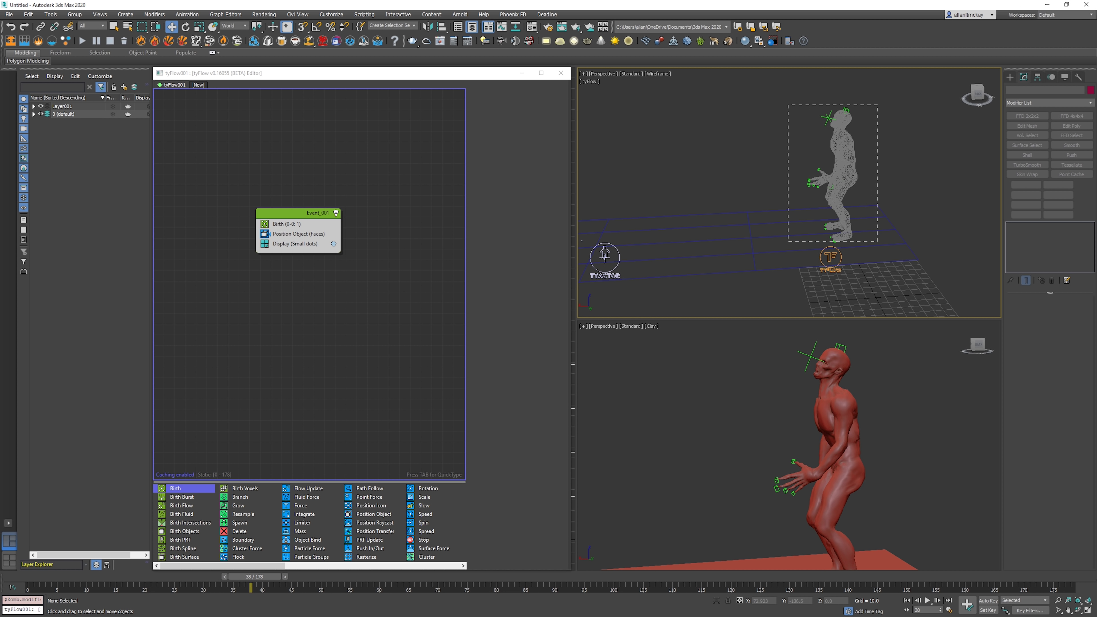
{"action": "left_click_drag", "start_coordinate": [878, 104], "coordinate": [878, 105]}
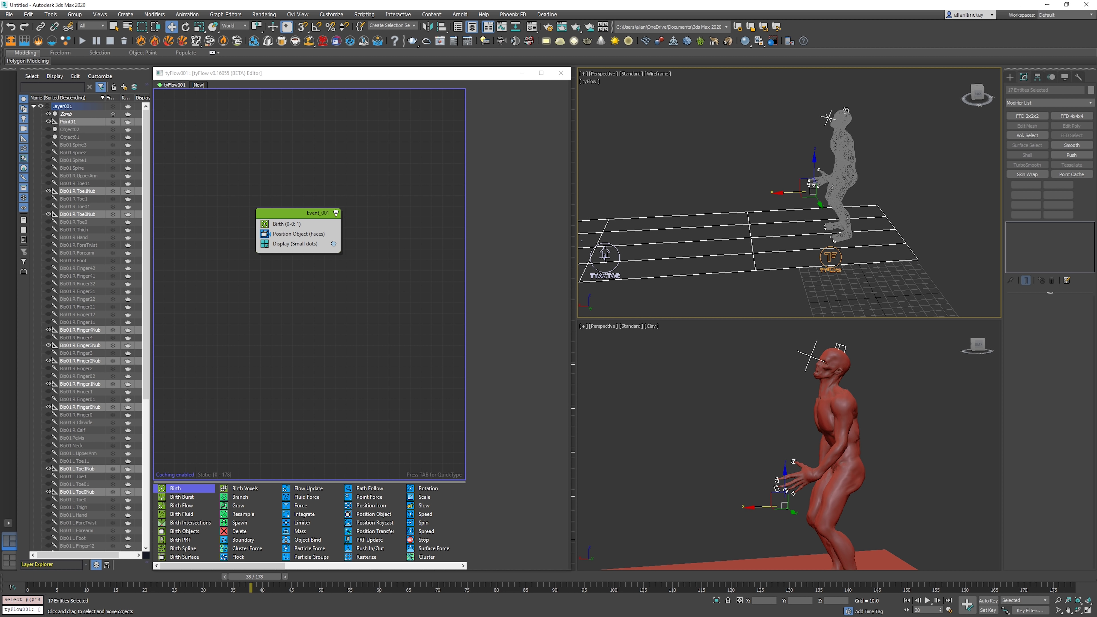
{"action": "left_click", "coordinate": [882, 244], "text": "alt"}
{"action": "key", "text": "Delete"}
{"action": "key", "text": "7"}
- Move the tyActor helper closer to the character and pick the Zomb mesh as its actor rig node
{"action": "left_click", "coordinate": [605, 258]}
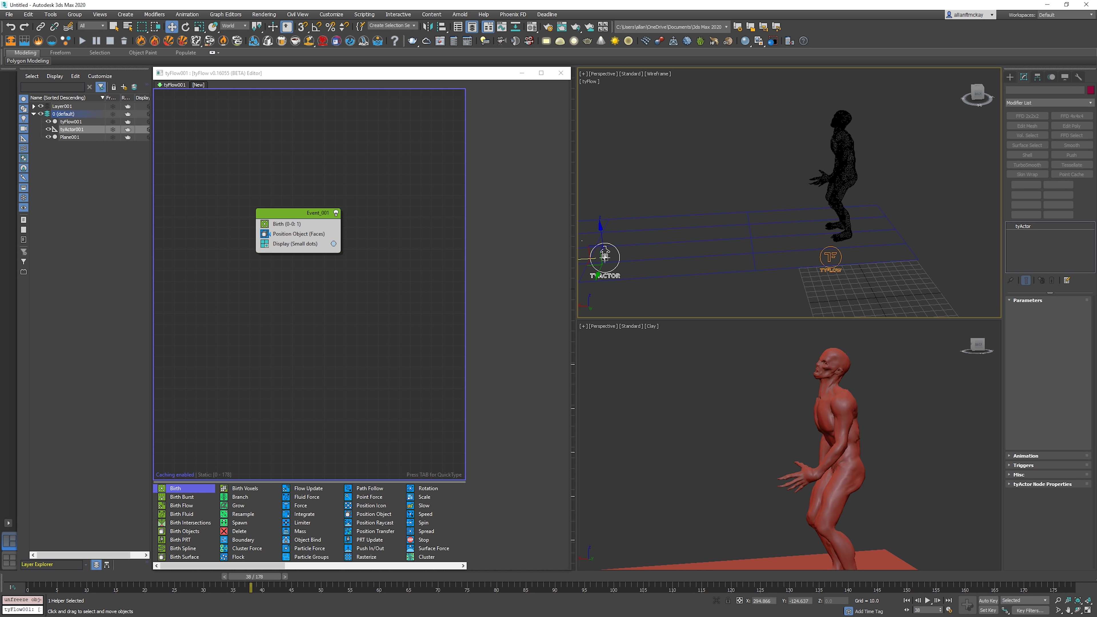
{"action": "left_click_drag", "start_coordinate": [605, 256], "coordinate": [776, 245]}
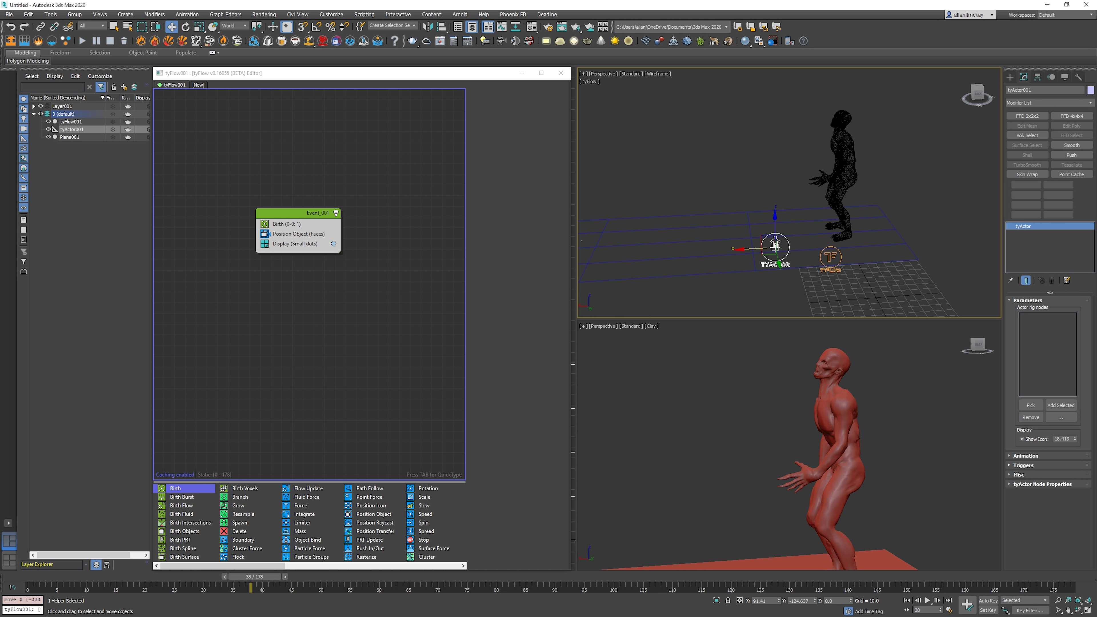
{"action": "left_click", "coordinate": [1031, 405]}
{"action": "left_click", "coordinate": [852, 161]}
{"action": "middle_click_drag", "start_coordinate": [852, 160], "coordinate": [948, 130]}
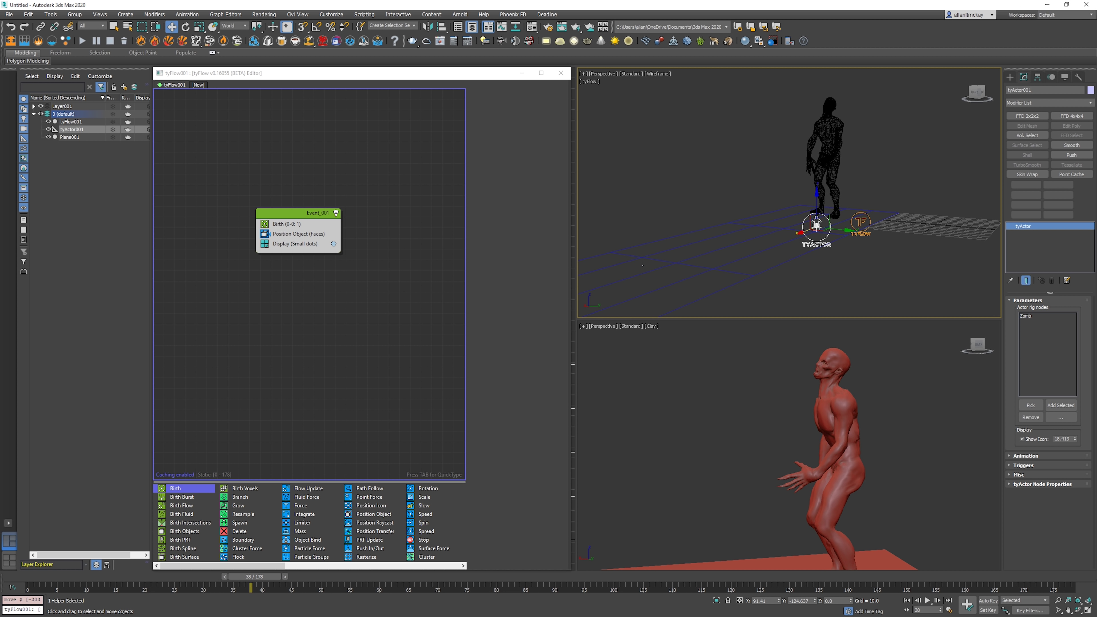
- Clear the character selection and freeze the floor plane Plane001
{"action": "left_click", "coordinate": [827, 145]}
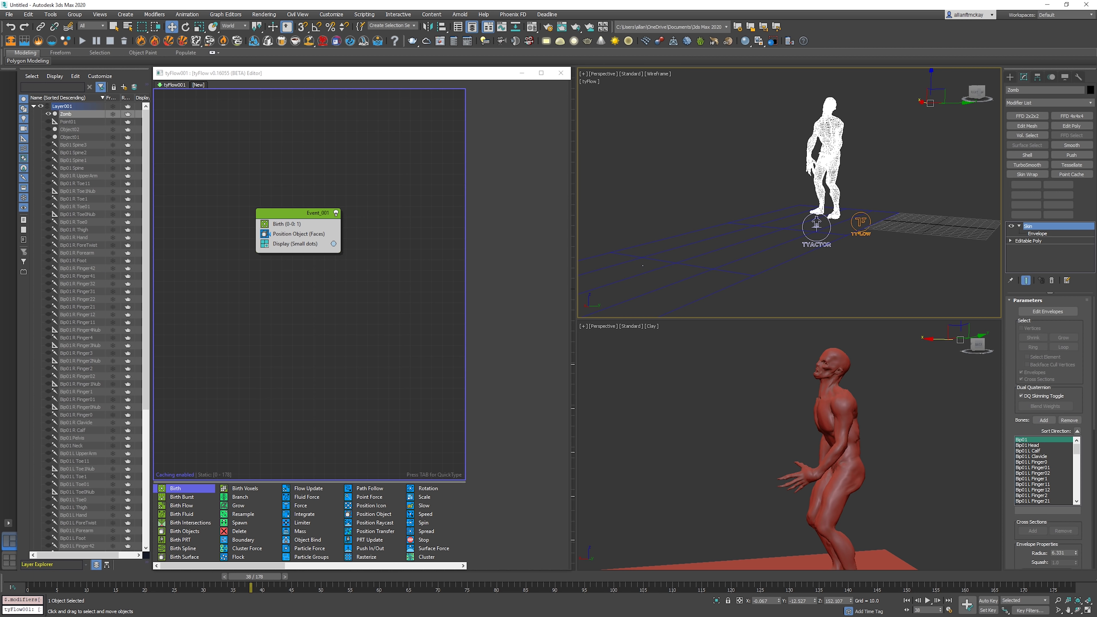
{"action": "key", "text": "ctrl+d"}
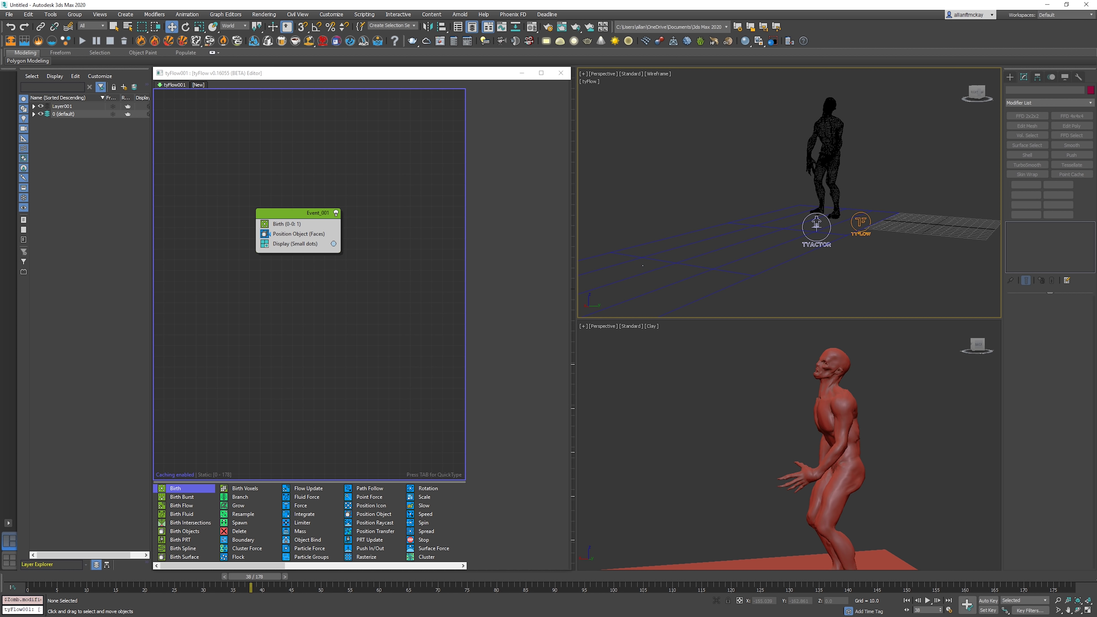
{"action": "middle_click_drag", "start_coordinate": [834, 200], "coordinate": [788, 200], "text": "alt"}
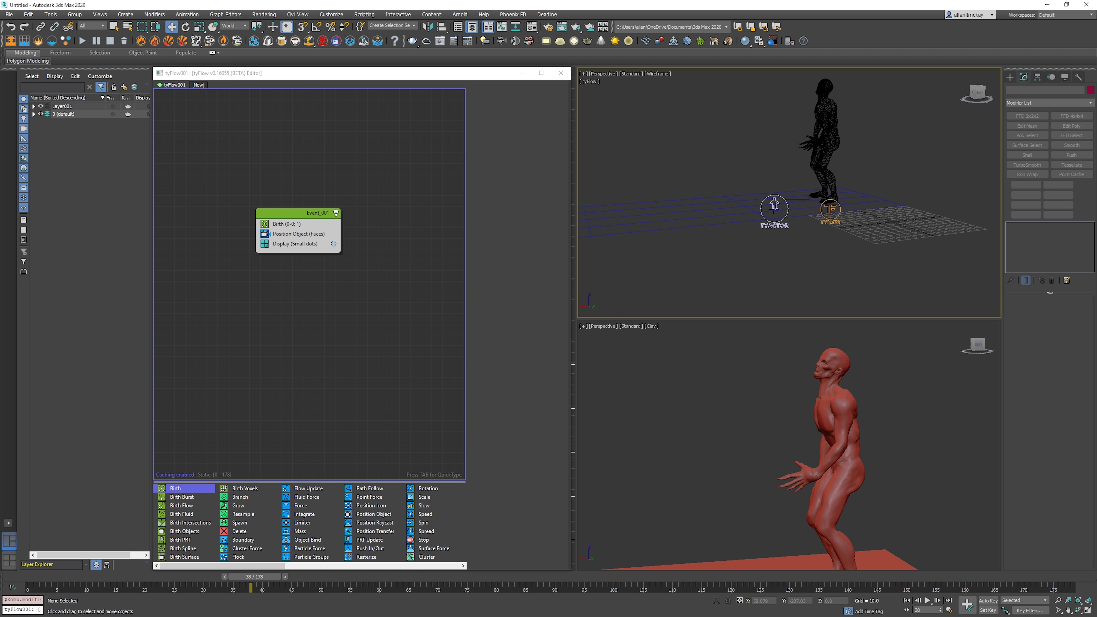
{"action": "left_click", "coordinate": [737, 202]}
{"action": "key", "text": "6"}
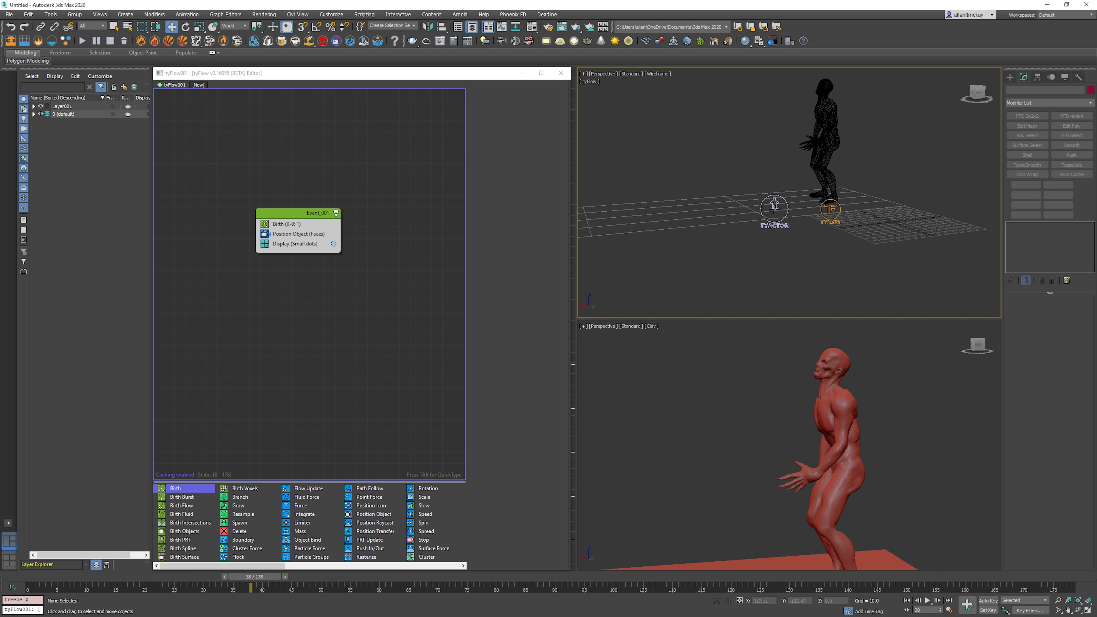
- At frame 0, align the tyActor helper to the Zomb character, pivot to pivot, in X, Y and Z position
{"action": "left_click", "coordinate": [774, 206]}
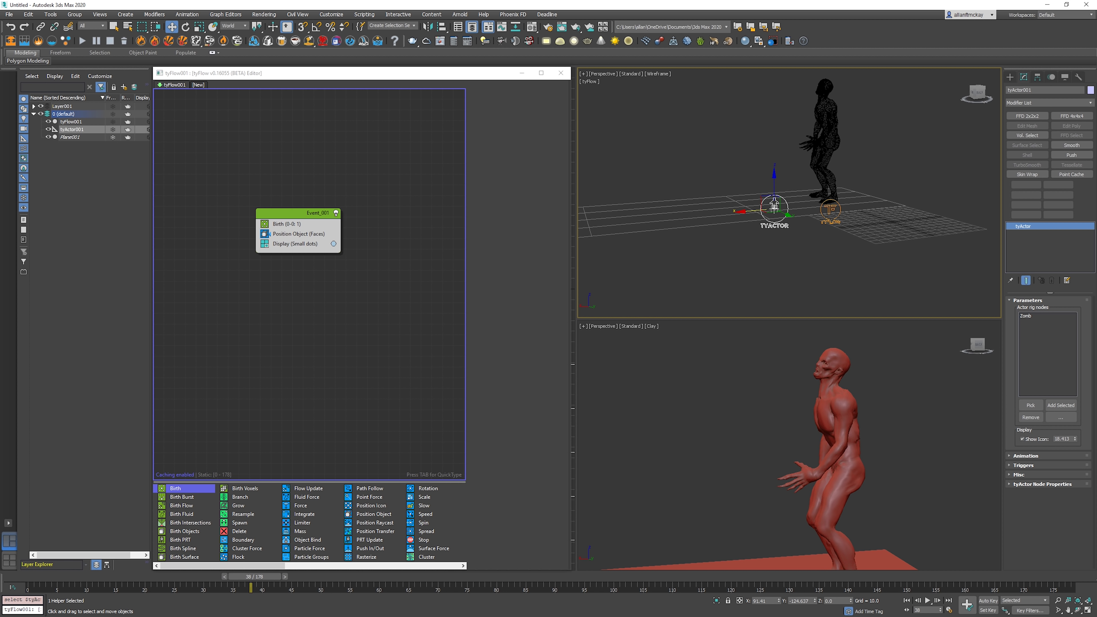
{"action": "left_click", "coordinate": [824, 161]}
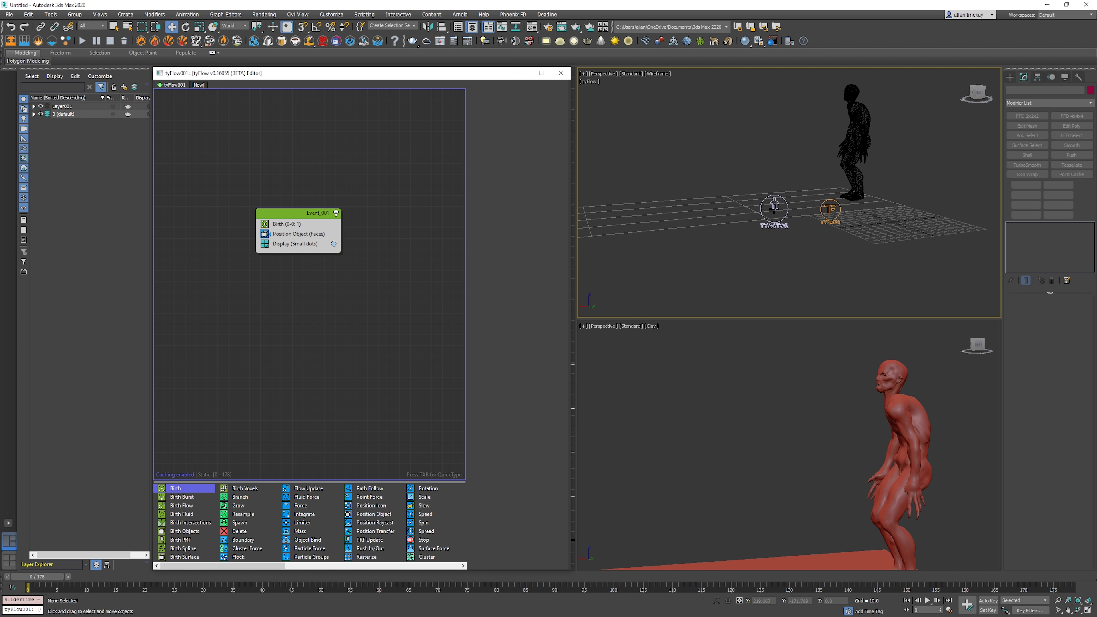
{"action": "left_click", "coordinate": [774, 206]}
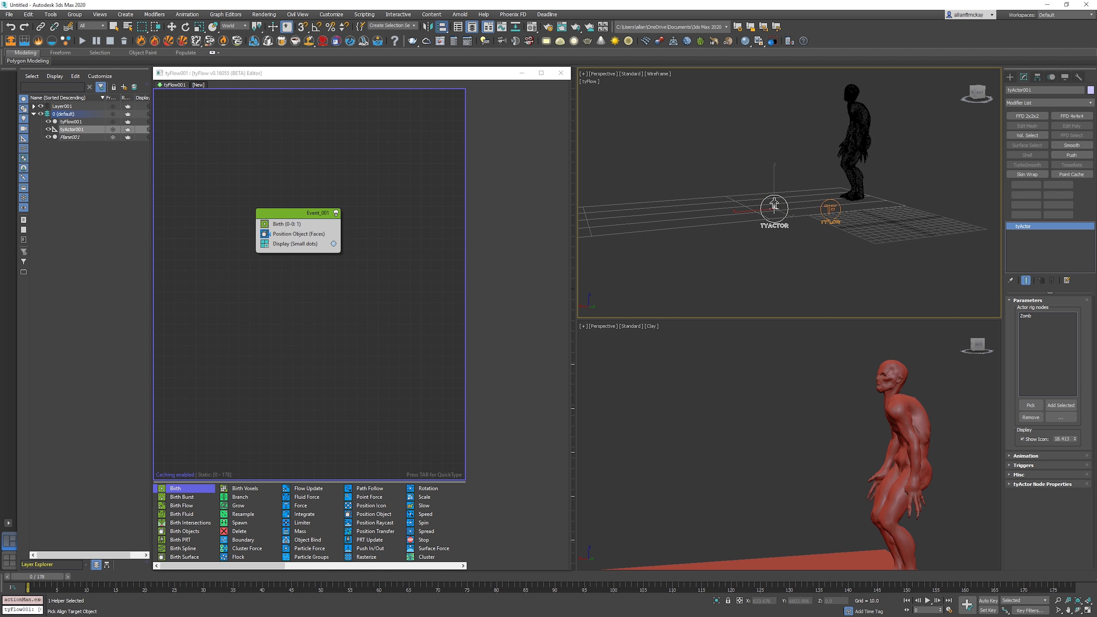
{"action": "left_click", "coordinate": [858, 126]}
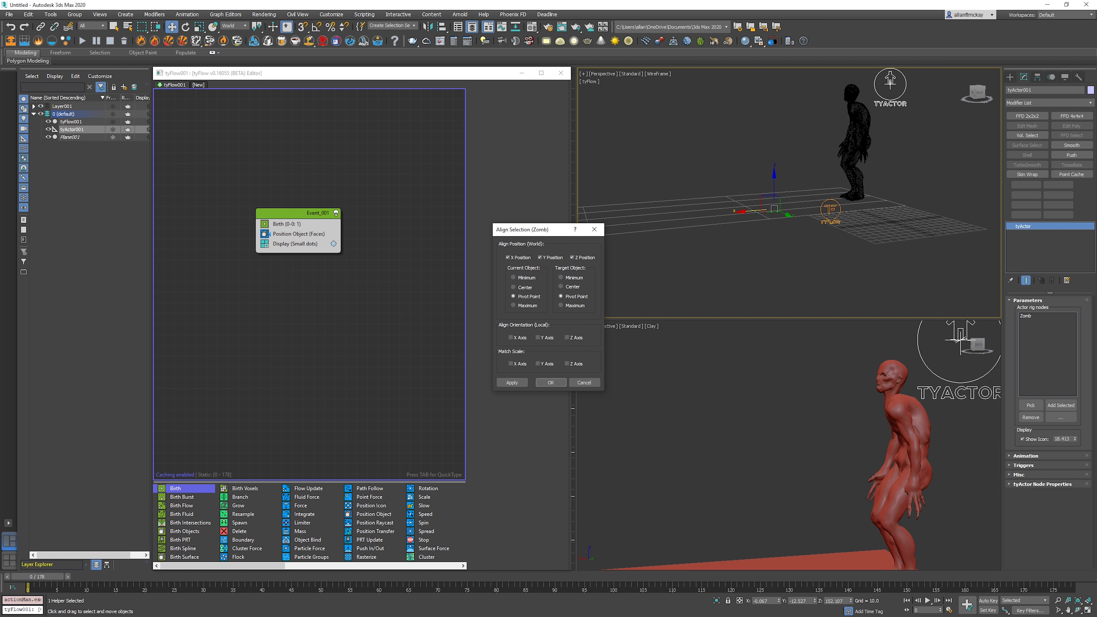
{"action": "left_click", "coordinate": [551, 383]}
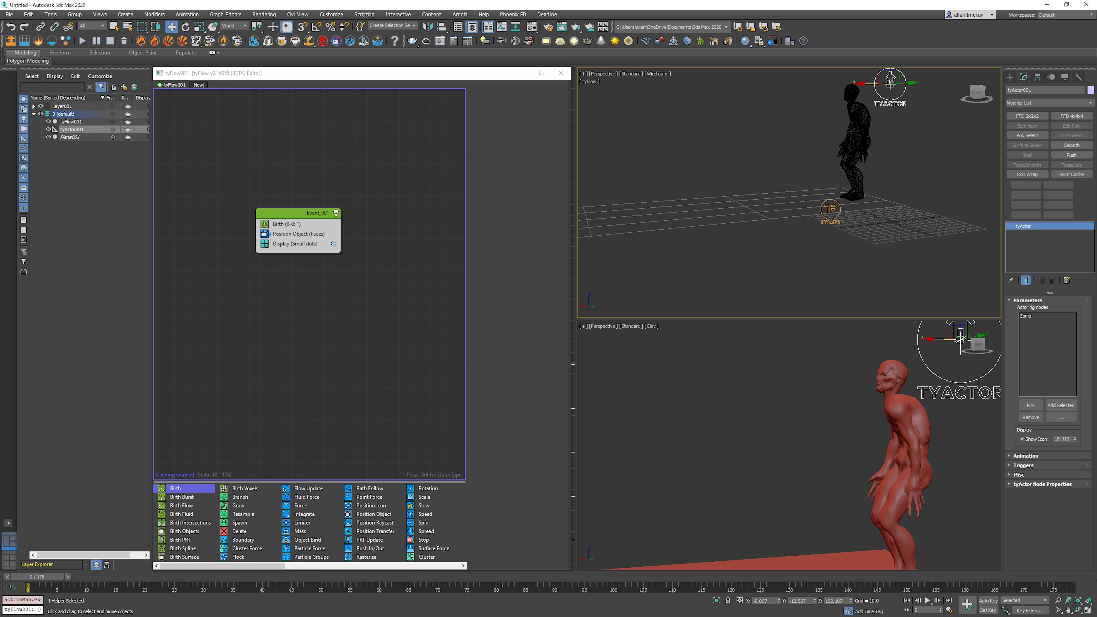
- Repeat the pivot-to-pivot position alignment of the tyActor helper to the Zomb character
{"action": "middle_click_drag", "start_coordinate": [743, 185], "coordinate": [819, 200], "text": "alt"}
{"action": "key", "text": "alt+a"}
{"action": "left_click", "coordinate": [777, 126]}
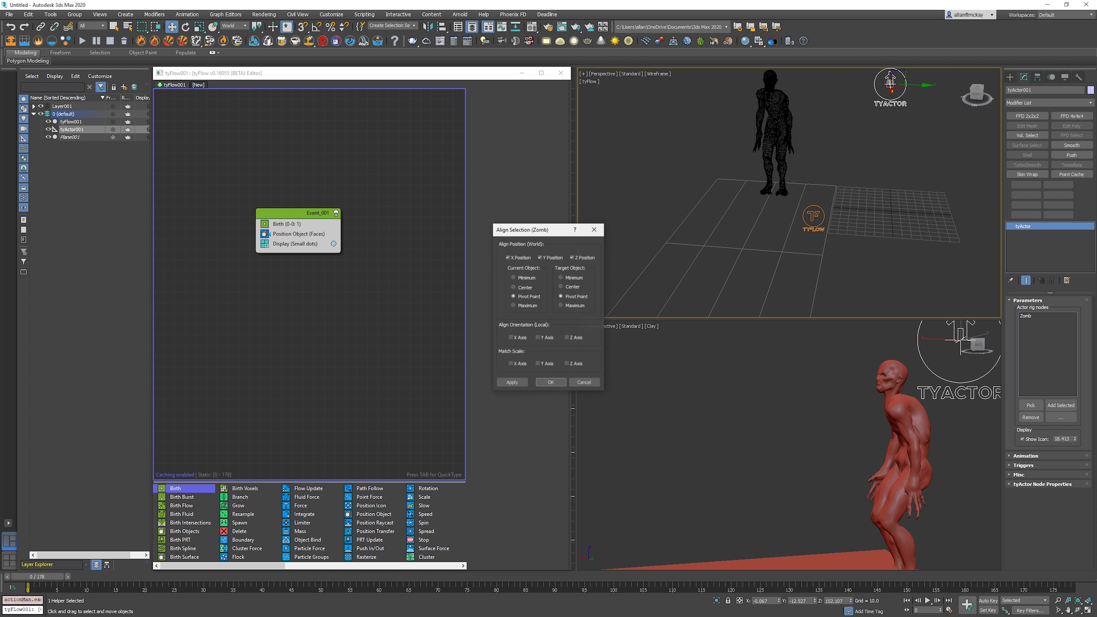
{"action": "key", "text": "Return"}
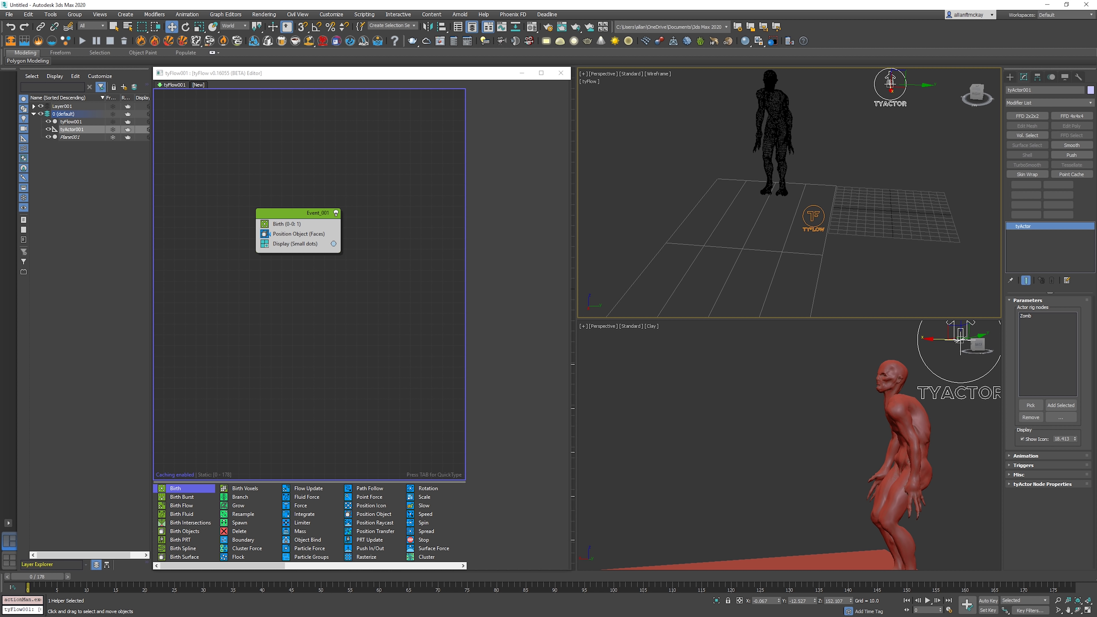
- Select the Zomb character, toggle its Skin modifier, and leave the modifier disabled
{"action": "key", "text": "comma"}
{"action": "left_click", "coordinate": [776, 119]}
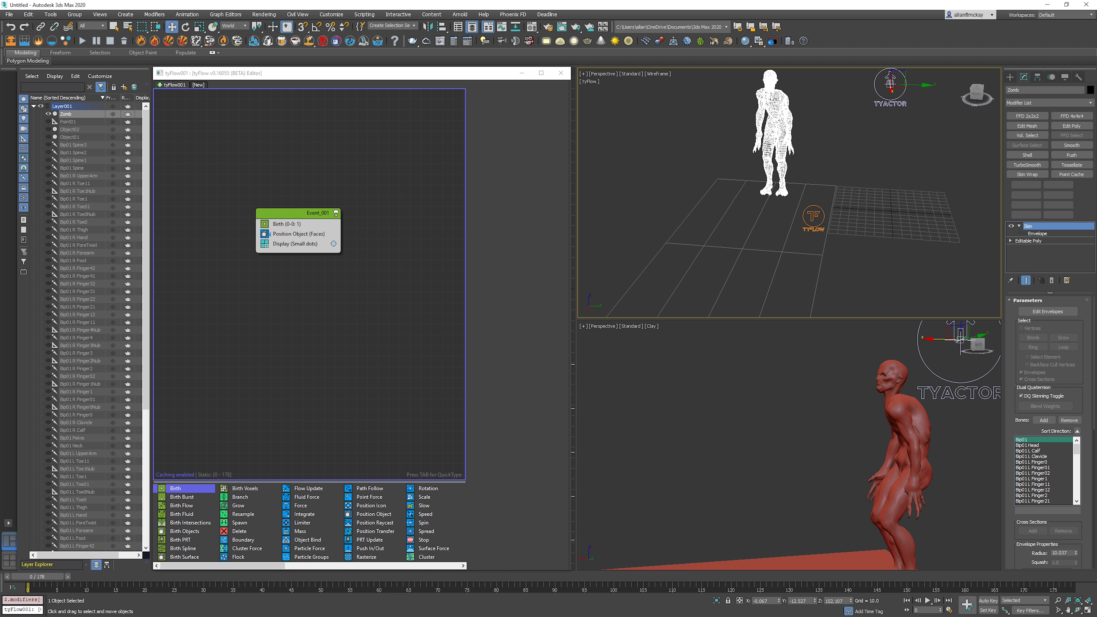
{"action": "left_click", "coordinate": [1011, 225]}
{"action": "left_click", "coordinate": [1011, 226]}
{"action": "left_click", "coordinate": [1019, 226]}
{"action": "left_click", "coordinate": [1019, 226]}
{"action": "left_click", "coordinate": [1011, 226]}
{"action": "left_click", "coordinate": [934, 106]}
- Align the tyActor helper to the Zomb character's pivot point once more, adding the X axis to the orientation alignment
{"action": "left_click", "coordinate": [882, 103]}
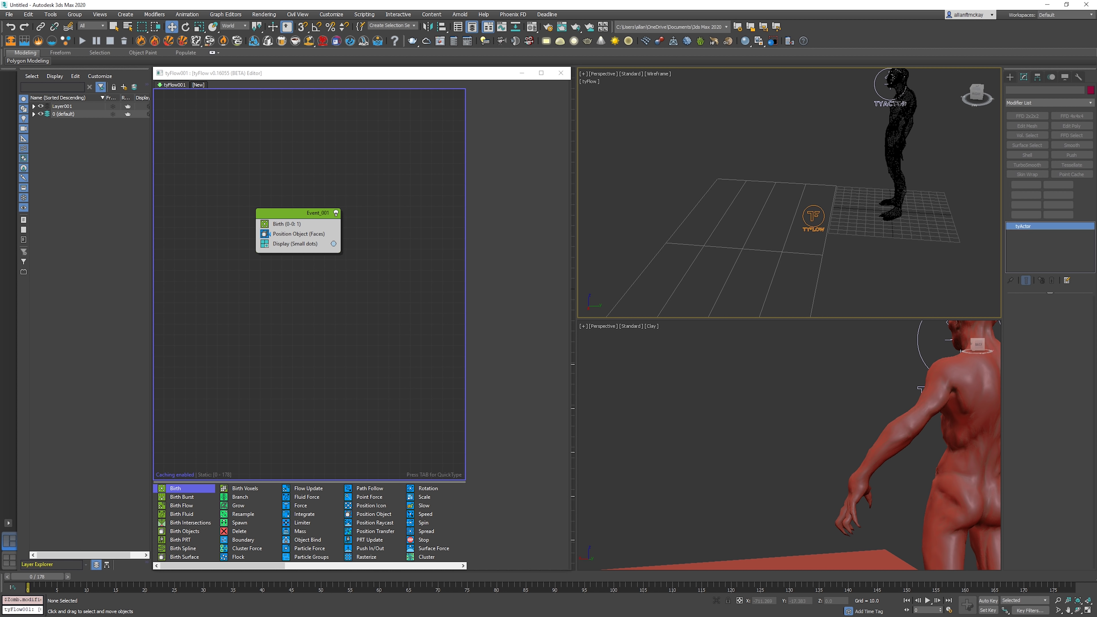
{"action": "key", "text": "alt+a"}
{"action": "left_click", "coordinate": [900, 130]}
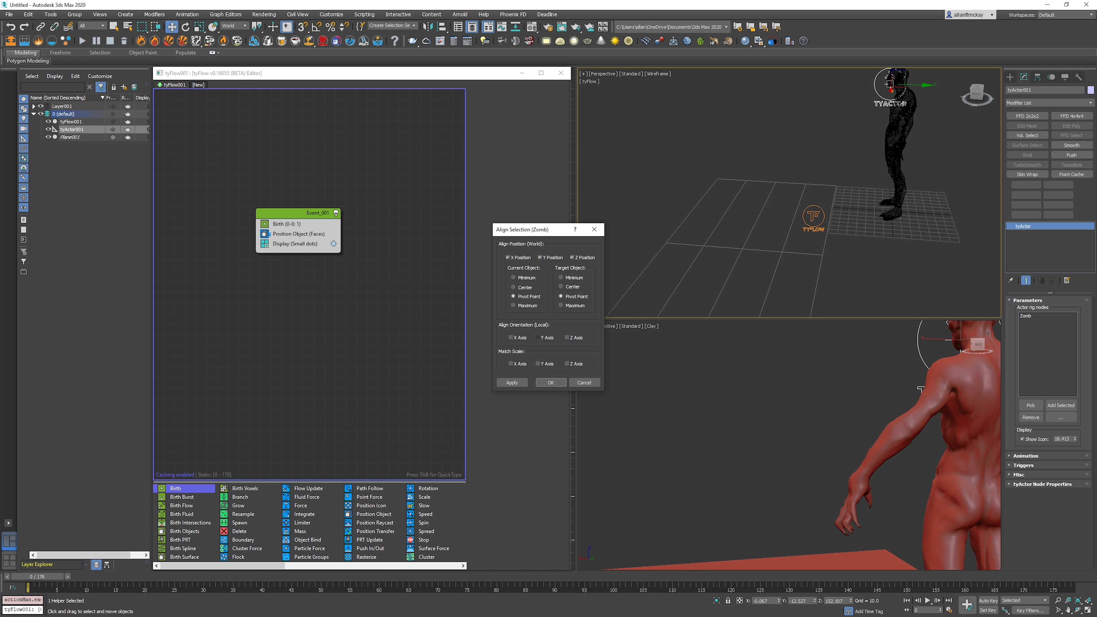
{"action": "left_click", "coordinate": [514, 338]}
{"action": "left_click", "coordinate": [551, 382]}
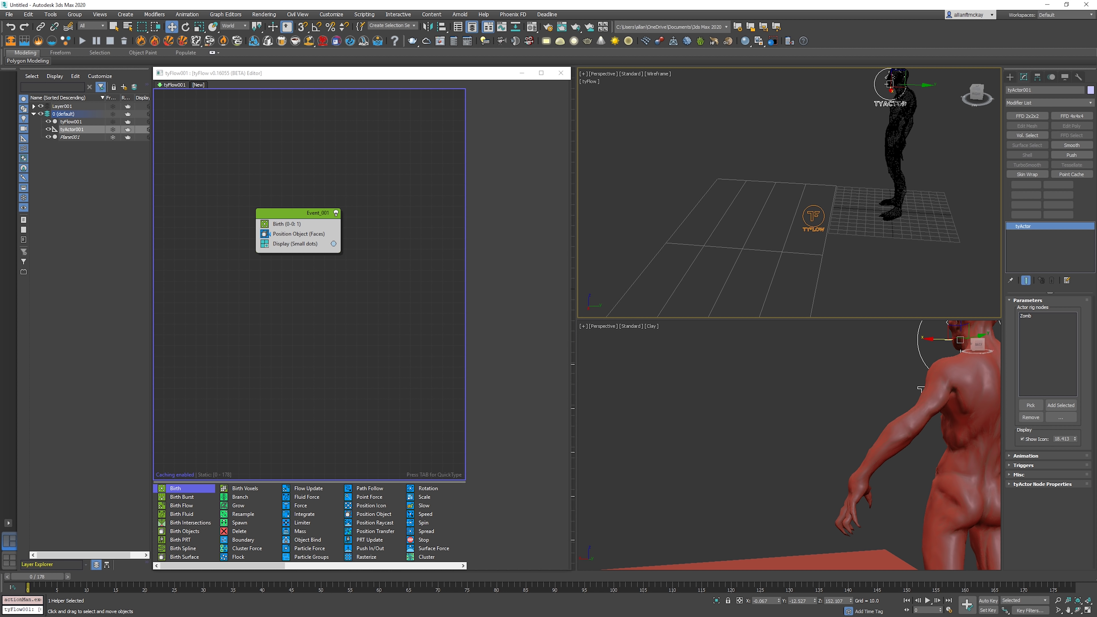
- Select the Zomb character, turn its Skin modifier back on and clear the selection
{"action": "mouse_move", "coordinate": [760, 207]}
{"action": "middle_mouse_down", "text": "alt"}
{"action": "mouse_move", "coordinate": [784, 190]}
{"action": "mouse_move", "coordinate": [820, 188]}
{"action": "mouse_move", "coordinate": [764, 186]}
{"action": "middle_mouse_up", "text": "alt"}
{"action": "left_click", "coordinate": [900, 160]}
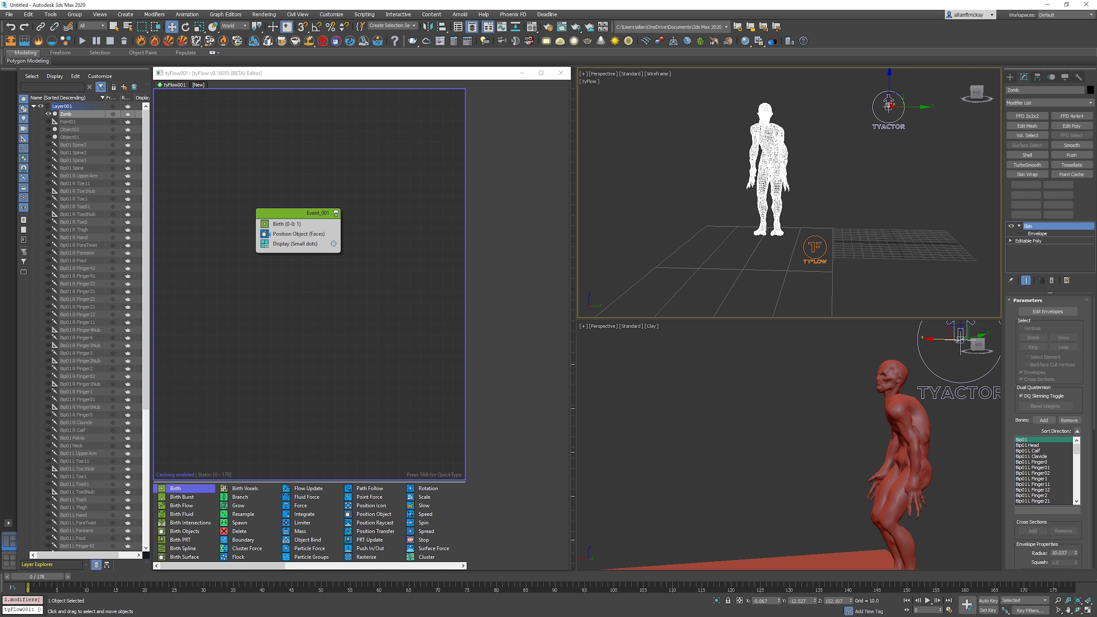
{"action": "key", "text": "ctrl+d"}
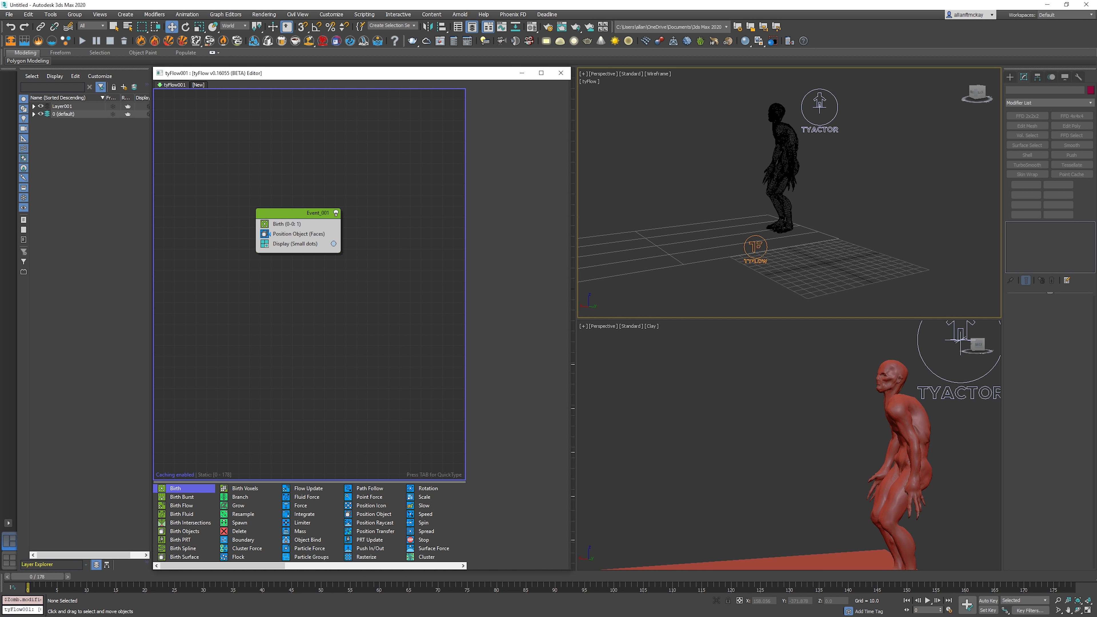
- Move Event_001 to the upper-left area of the tyFlow editor canvas and deselect it
{"action": "left_click", "coordinate": [294, 214]}
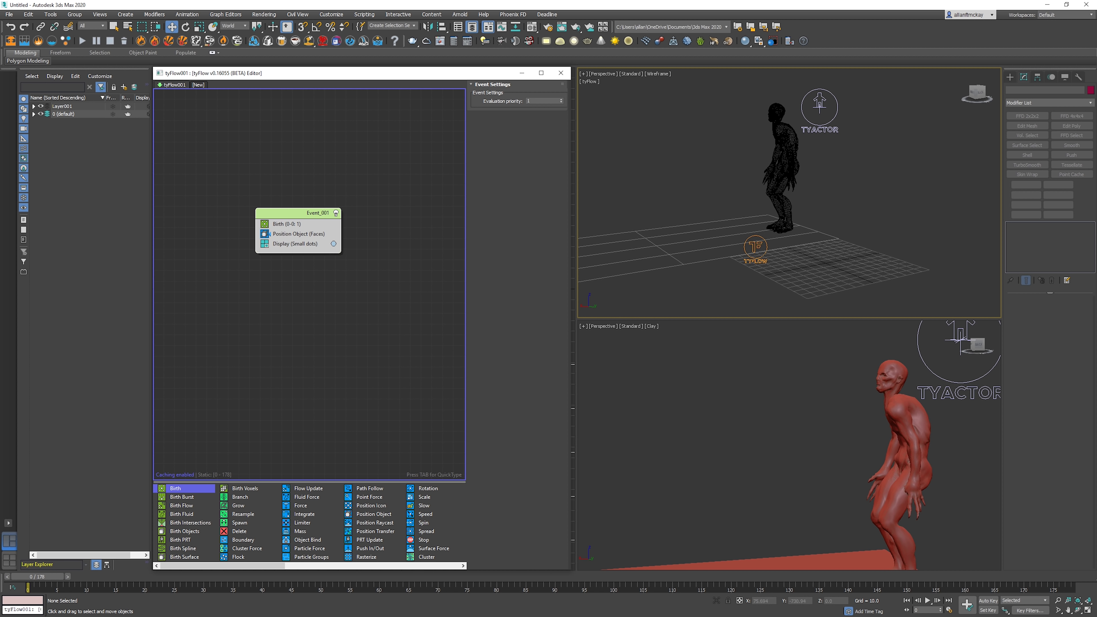
{"action": "left_click", "coordinate": [380, 268]}
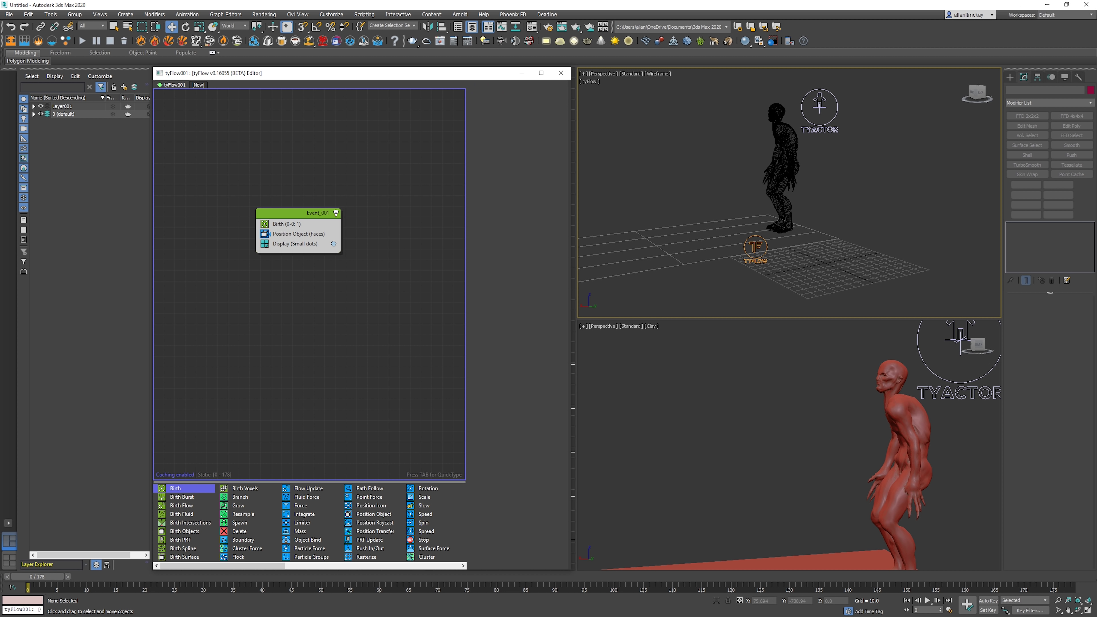
{"action": "left_click", "coordinate": [294, 213]}
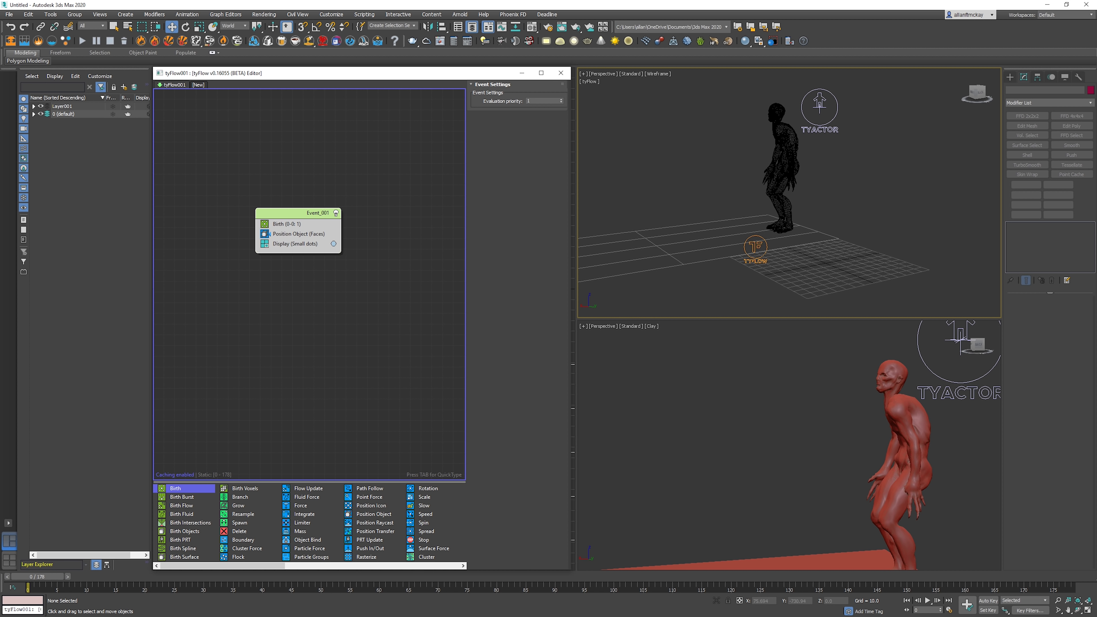
{"action": "left_click_drag", "start_coordinate": [298, 212], "coordinate": [219, 106]}
{"action": "key", "text": "Escape"}
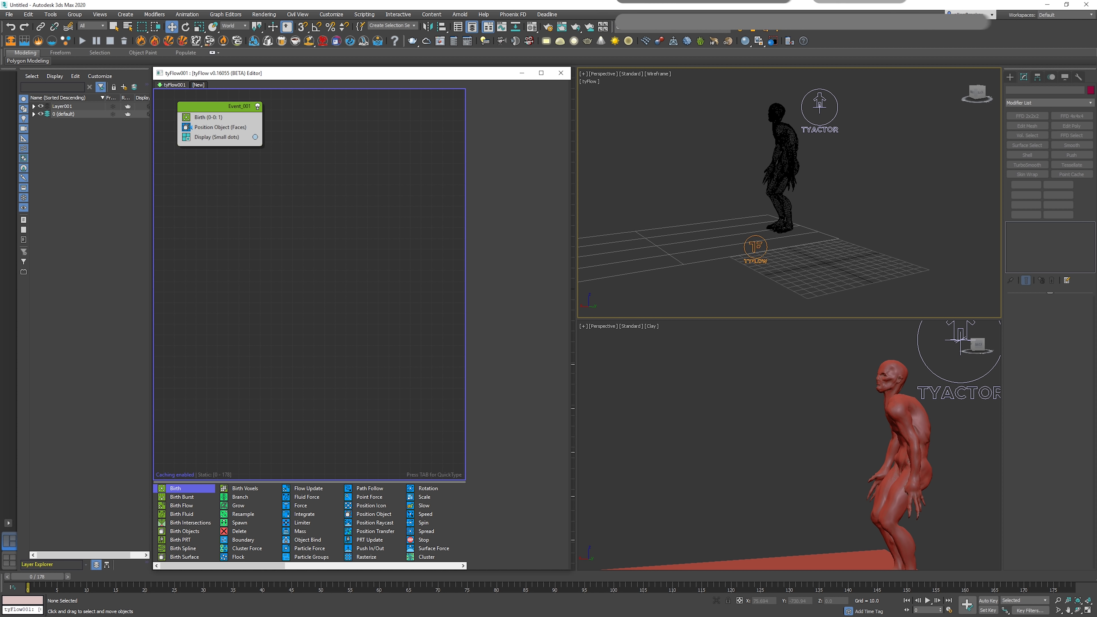
- Add a Send Out operator to Event_001 and place it at the end, below the Display operator
{"action": "left_click", "coordinate": [212, 106]}
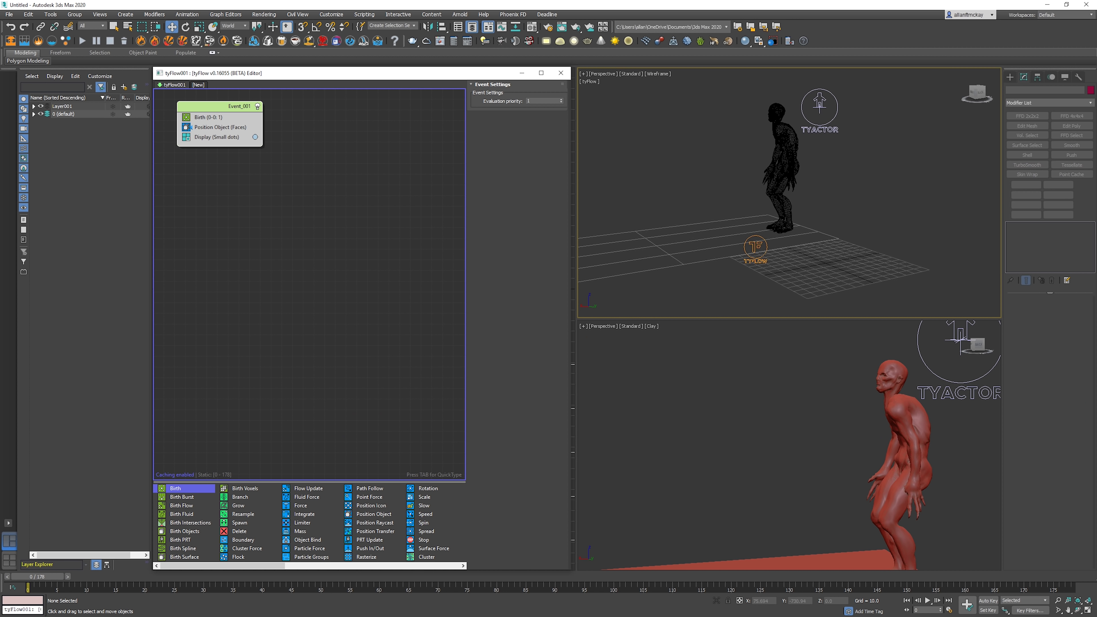
{"action": "left_click", "coordinate": [268, 208]}
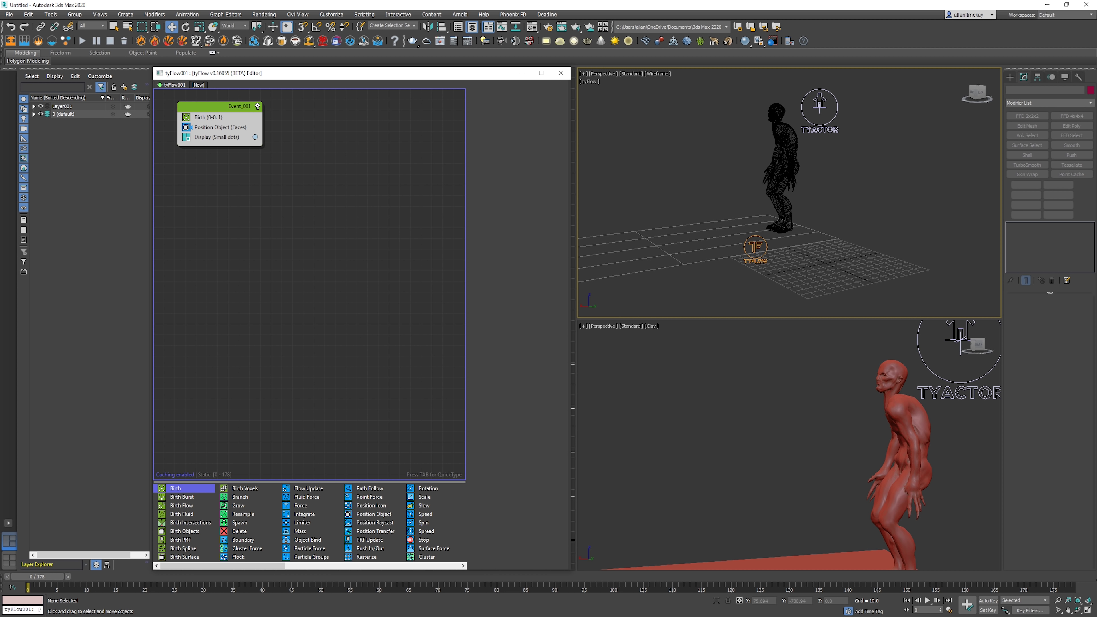
{"action": "left_click", "coordinate": [219, 107]}
{"action": "key", "text": "Tab"}
{"action": "type", "text": "send"}
{"action": "key", "text": "Return"}
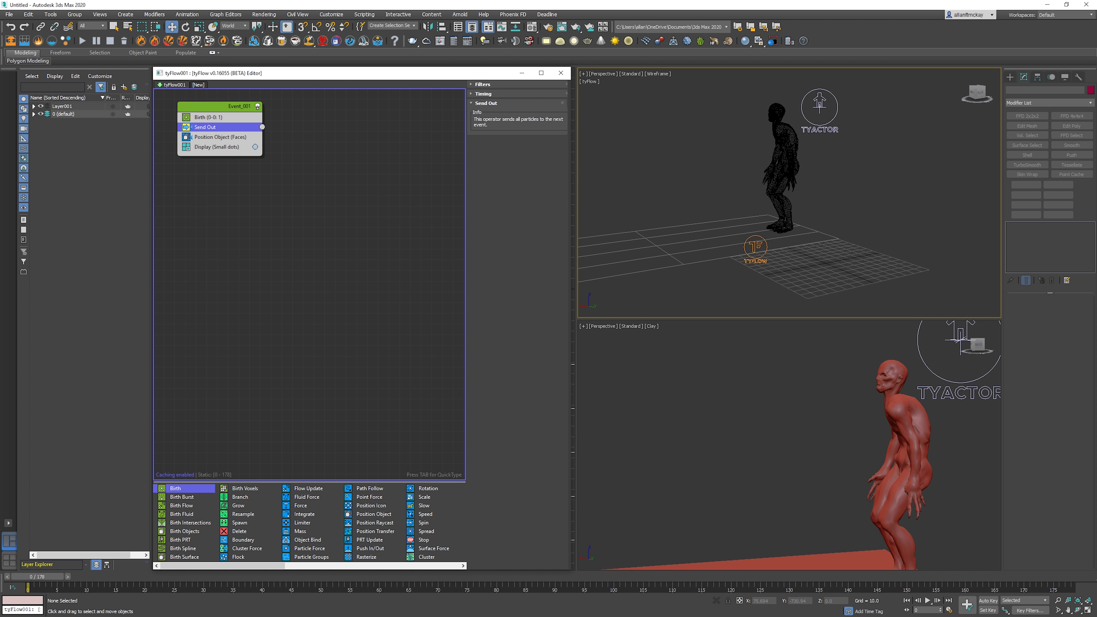
{"action": "left_click_drag", "start_coordinate": [228, 127], "coordinate": [232, 154]}
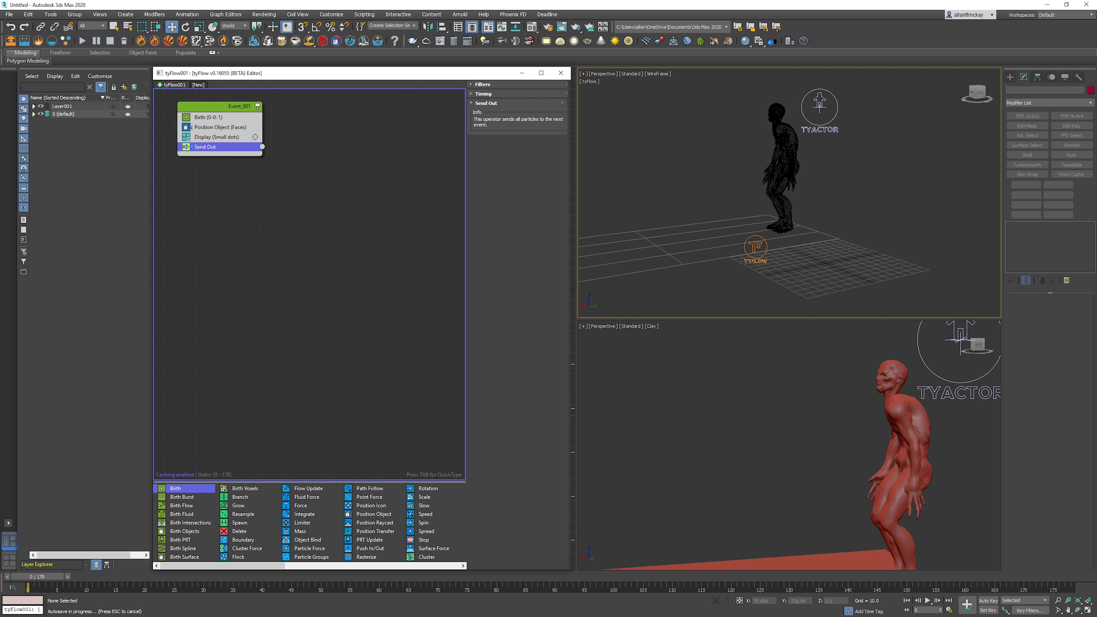
{"action": "left_click", "coordinate": [259, 195]}
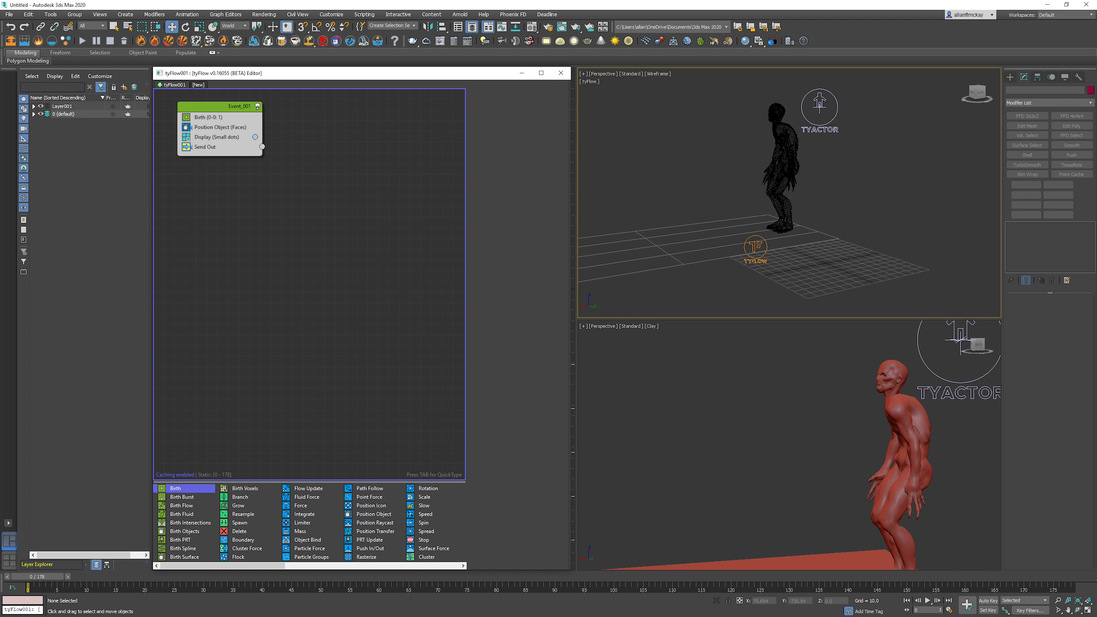
- Create a new event on the empty canvas containing an Actor operator
{"action": "key", "text": "Tab"}
{"action": "type", "text": "actor"}
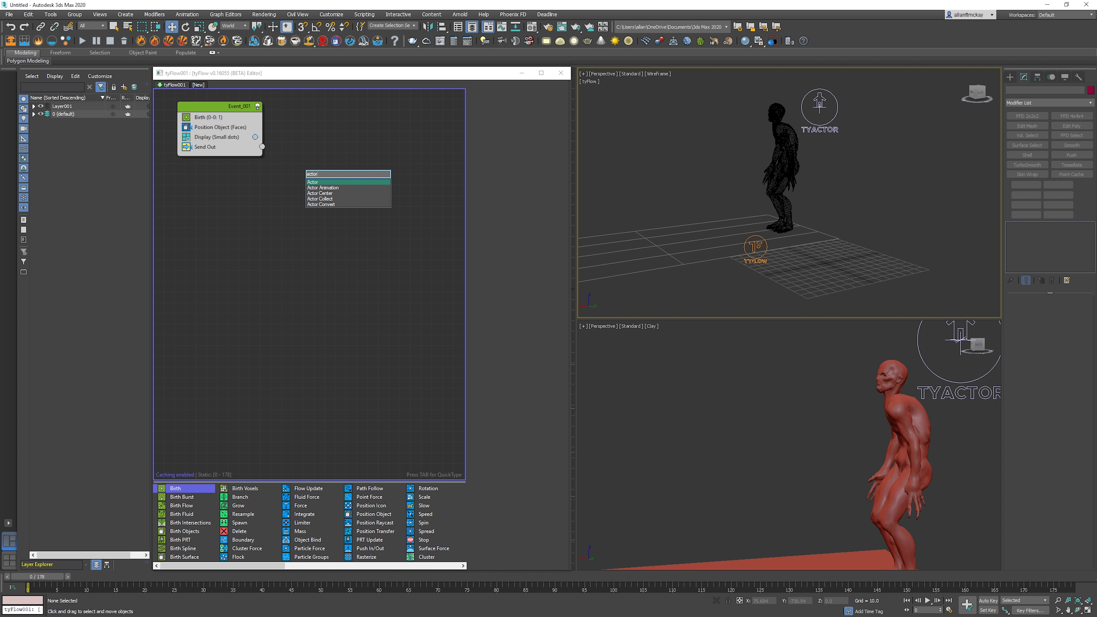
{"action": "key", "text": "Return"}
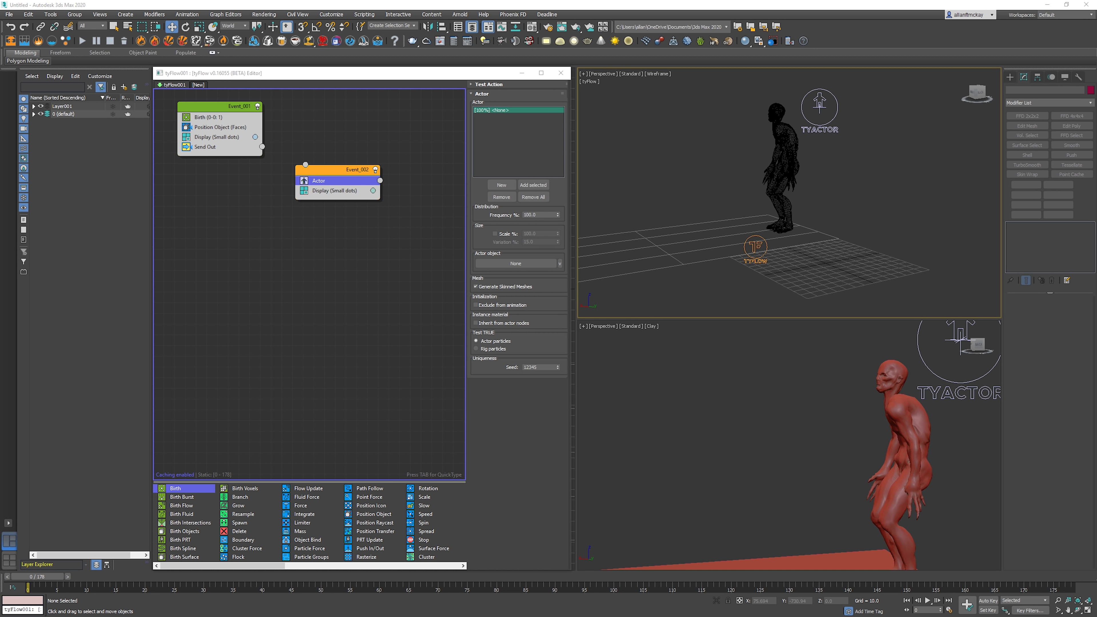
{"action": "left_click", "coordinate": [501, 184]}
{"action": "left_click", "coordinate": [501, 185]}
{"action": "left_click", "coordinate": [501, 185]}
{"action": "left_click", "coordinate": [501, 185]}
{"action": "left_click", "coordinate": [501, 185]}
{"action": "left_click", "coordinate": [501, 197]}
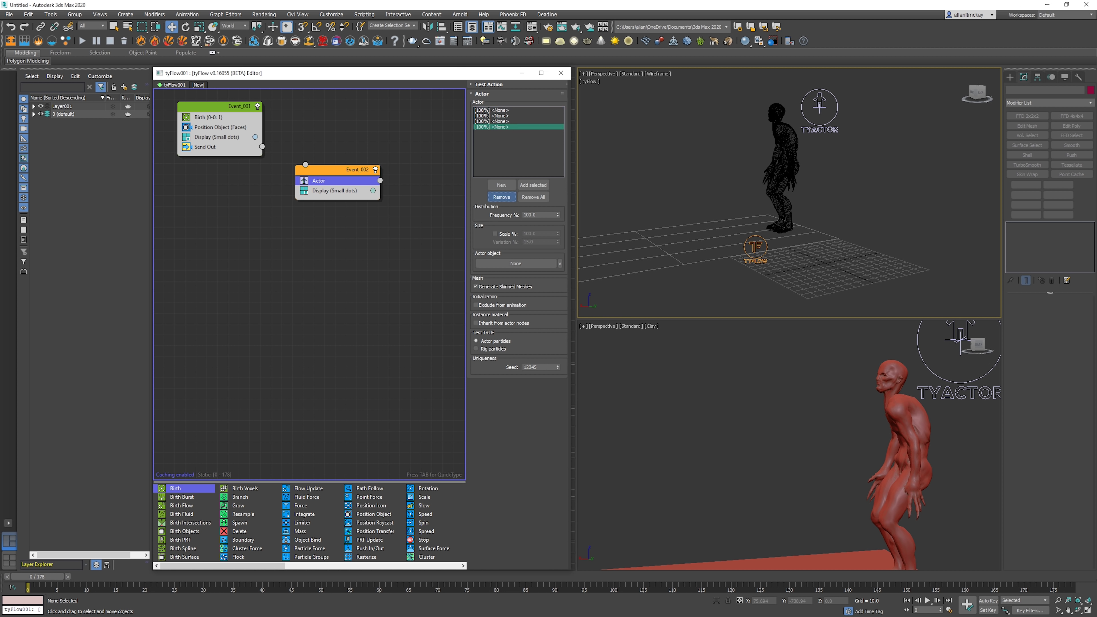
{"action": "left_click", "coordinate": [501, 198]}
{"action": "left_click", "coordinate": [501, 198]}
{"action": "left_click", "coordinate": [501, 197]}
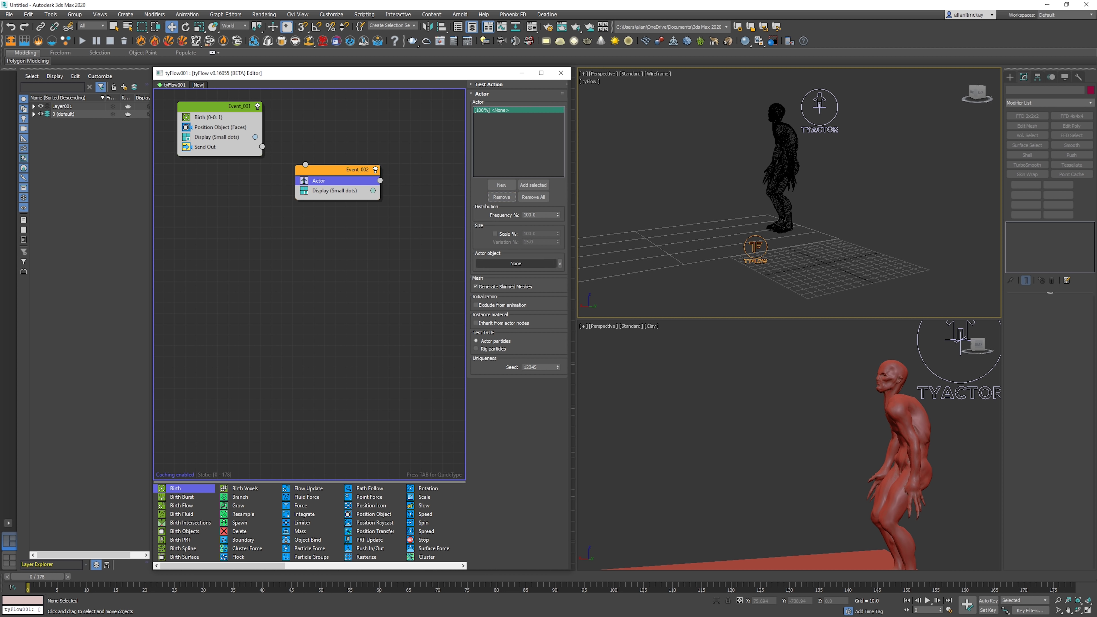
- Assign the tyActor001 helper from the scene as the Actor operator's actor object
{"action": "left_click", "coordinate": [516, 264]}
{"action": "left_click", "coordinate": [835, 118]}
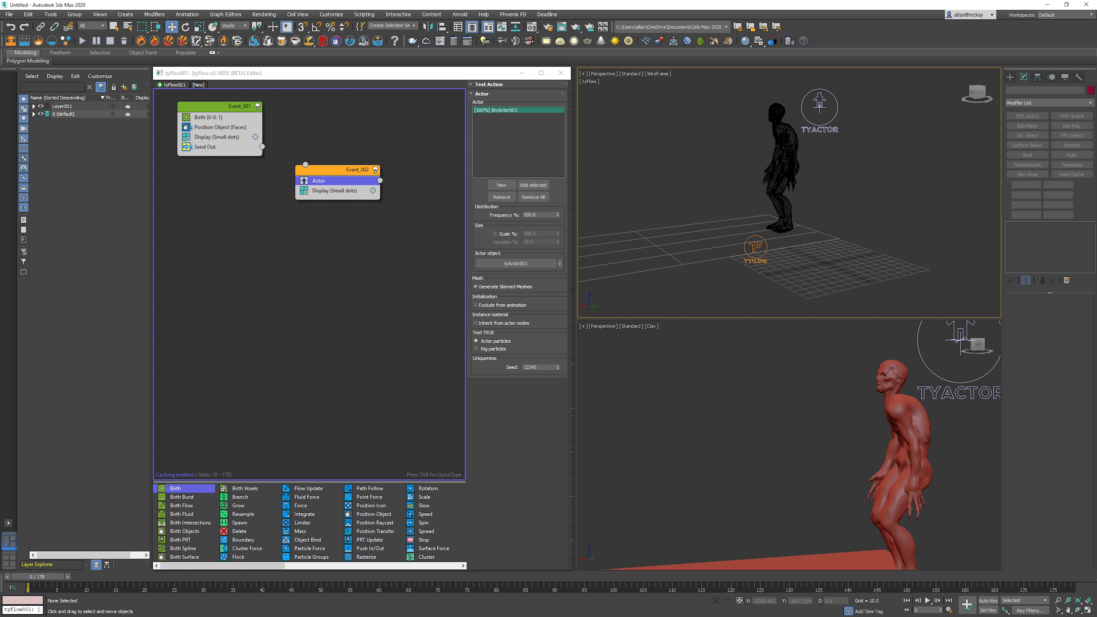
{"action": "middle_click_drag", "start_coordinate": [834, 119], "coordinate": [921, 110]}
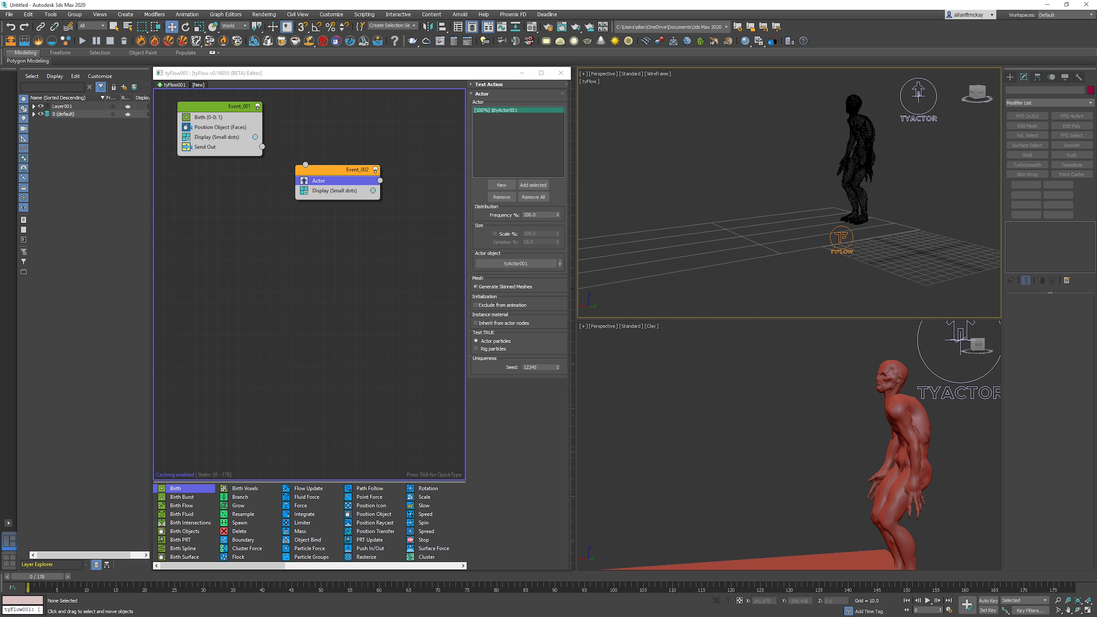
- Wire Event_001's Send Out to Event_002, reposition Event_002 closer beneath Event_001, and select its Actor operator
{"action": "left_click_drag", "start_coordinate": [262, 146], "coordinate": [305, 164]}
{"action": "left_click", "coordinate": [208, 117]}
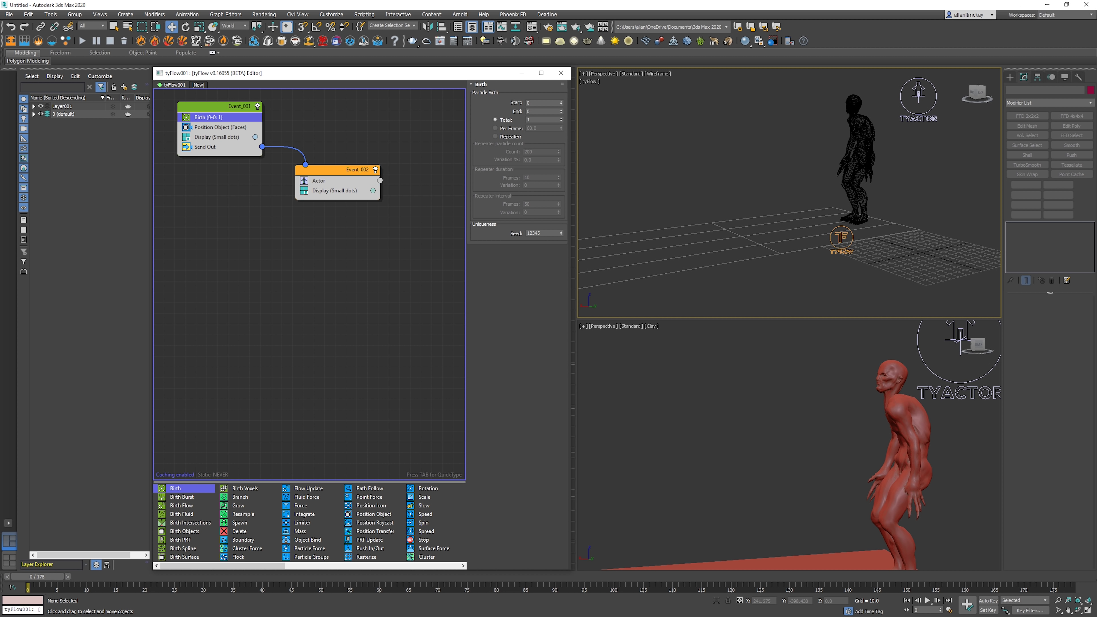
{"action": "left_click", "coordinate": [220, 127]}
{"action": "left_click", "coordinate": [205, 147]}
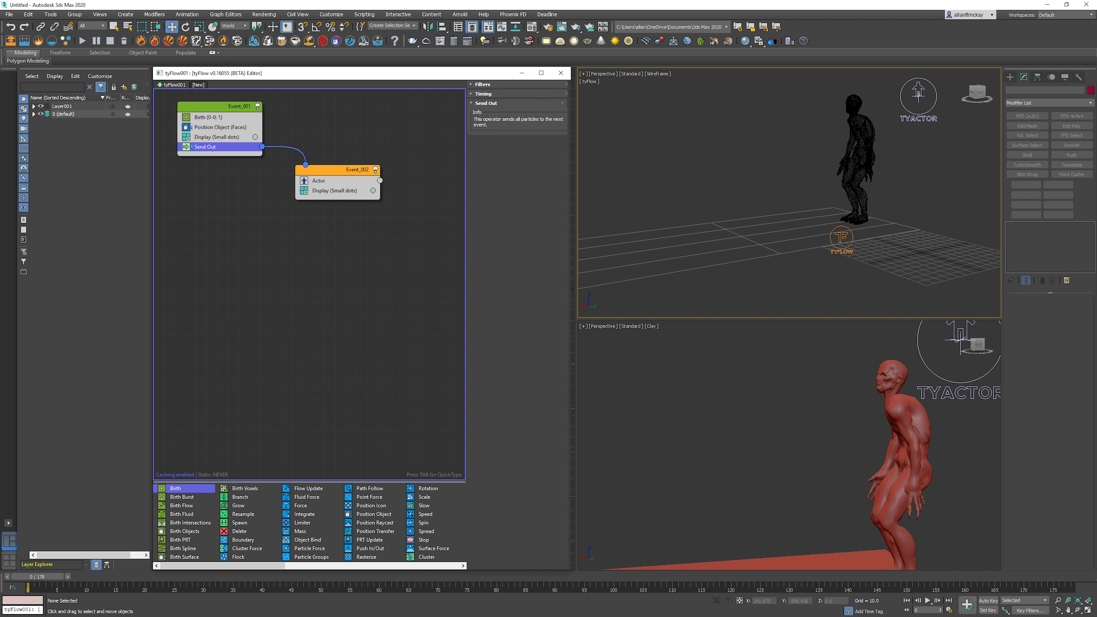
{"action": "left_click_drag", "start_coordinate": [329, 169], "coordinate": [301, 181]}
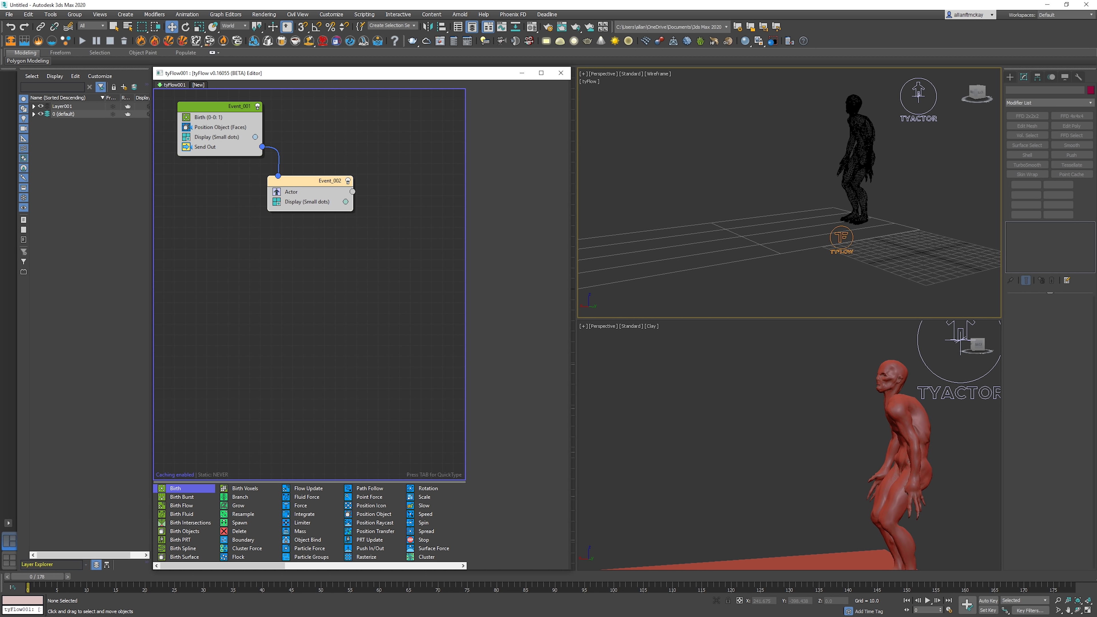
{"action": "left_click", "coordinate": [307, 201]}
{"action": "left_click", "coordinate": [292, 192]}
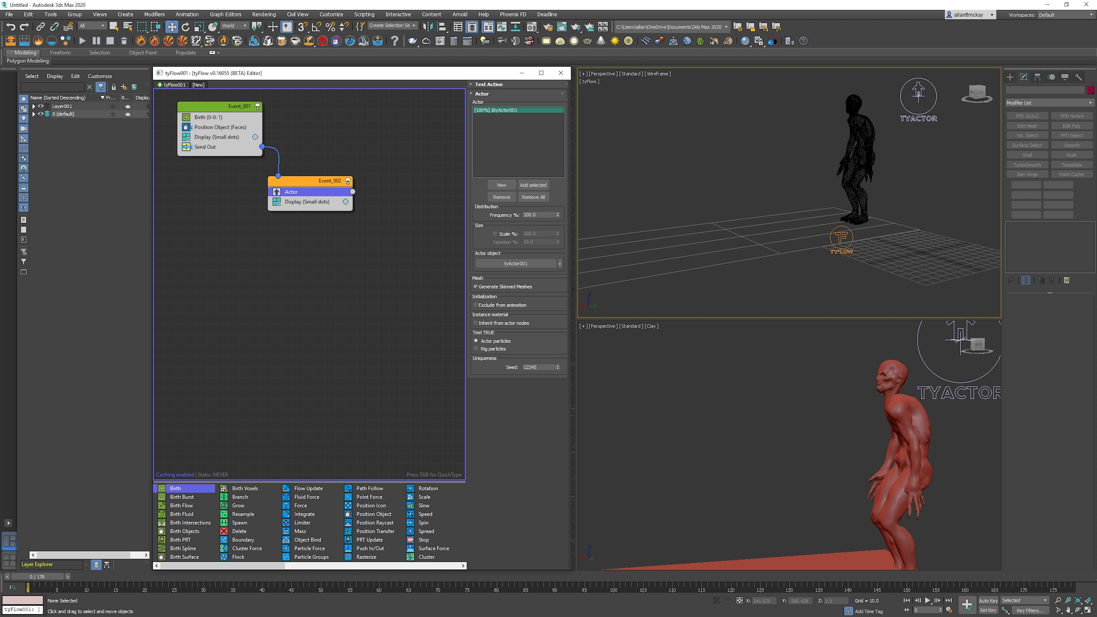
- Toggle the Zomb character's Skin modifier off and back on to compare its position with the tyActor helper
{"action": "middle_click_drag", "start_coordinate": [692, 208], "coordinate": [844, 142]}
{"action": "scroll", "coordinate": [792, 209], "scroll_direction": "down", "scroll_amount": 3}
{"action": "middle_click_drag", "start_coordinate": [791, 172], "coordinate": [842, 216], "text": "alt"}
{"action": "middle_click_drag", "start_coordinate": [843, 165], "coordinate": [797, 285], "text": "alt"}
{"action": "left_click", "coordinate": [894, 133]}
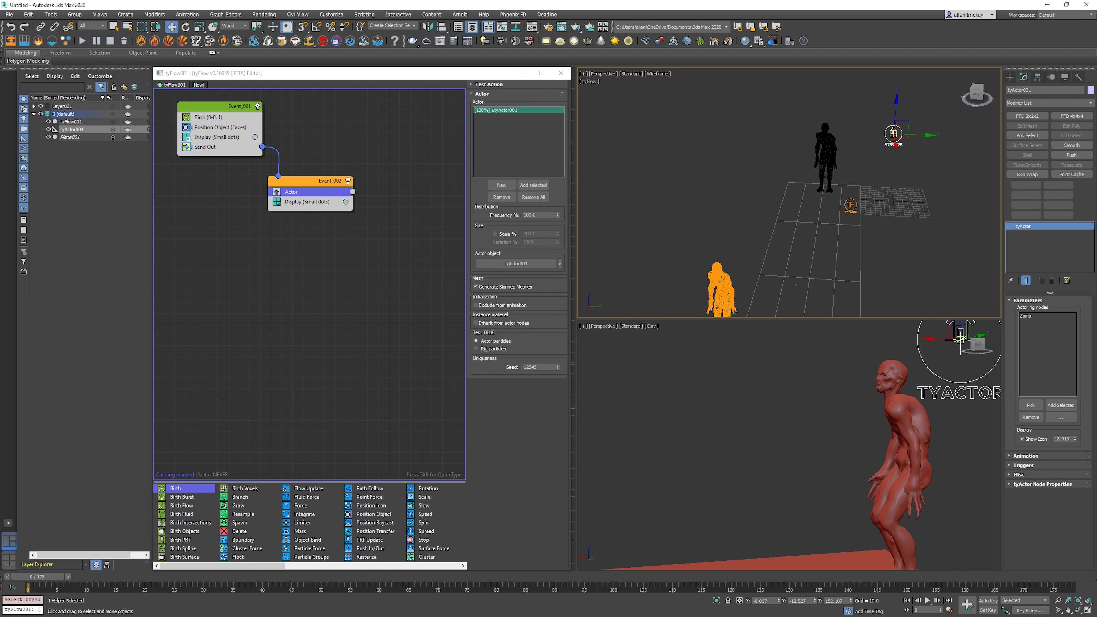
{"action": "left_click", "coordinate": [826, 150]}
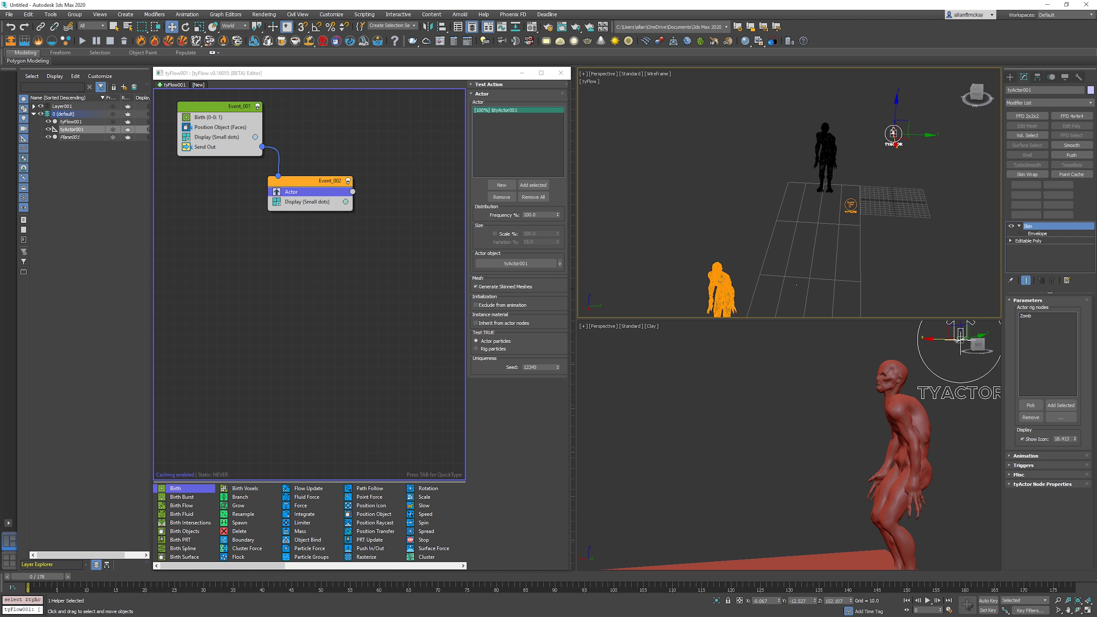
{"action": "middle_click_drag", "start_coordinate": [890, 164], "coordinate": [845, 146]}
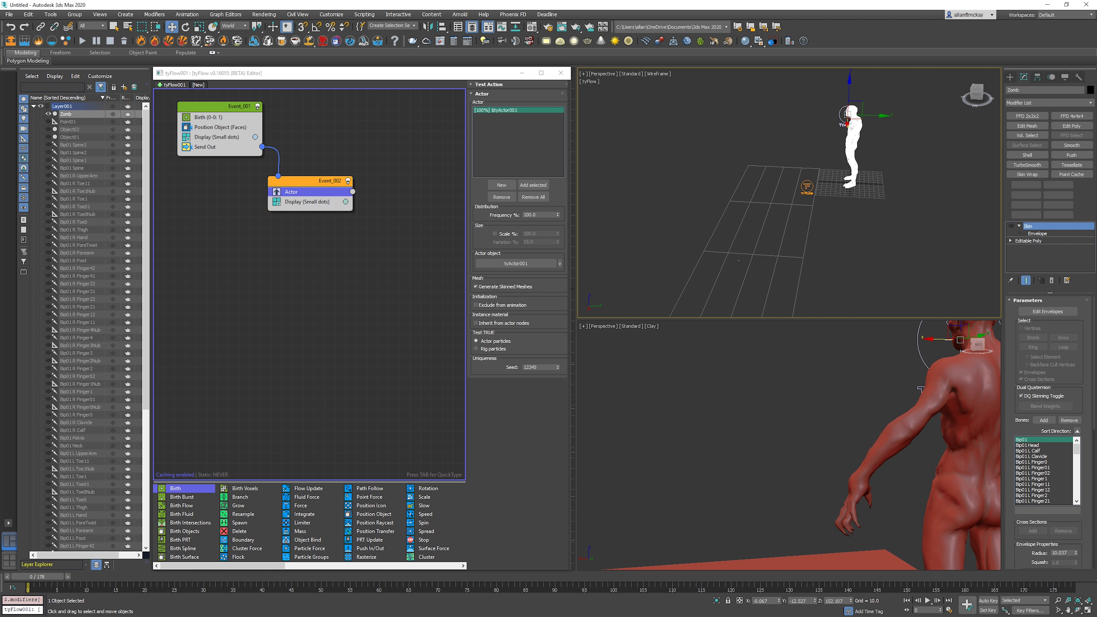
{"action": "left_click", "coordinate": [1011, 226]}
{"action": "left_click", "coordinate": [770, 130]}
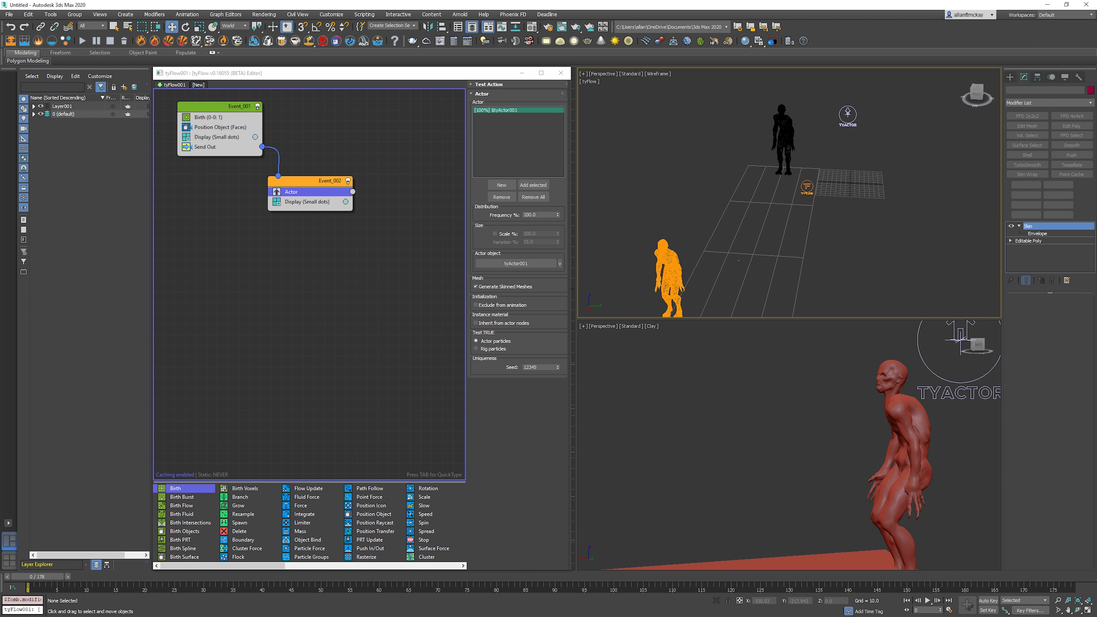
- Move the tyActor helper over to the Zomb character and align it center to center in X, Y and Z position with all orientation axes
{"action": "left_click", "coordinate": [848, 113]}
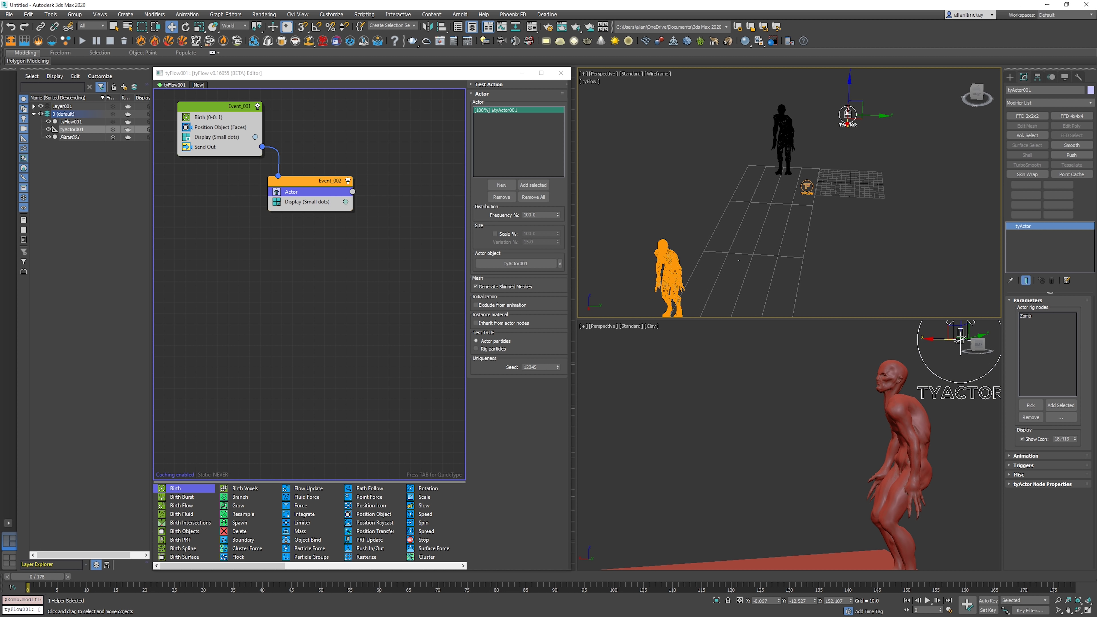
{"action": "left_click_drag", "start_coordinate": [848, 113], "coordinate": [782, 110]}
{"action": "key", "text": "alt+a"}
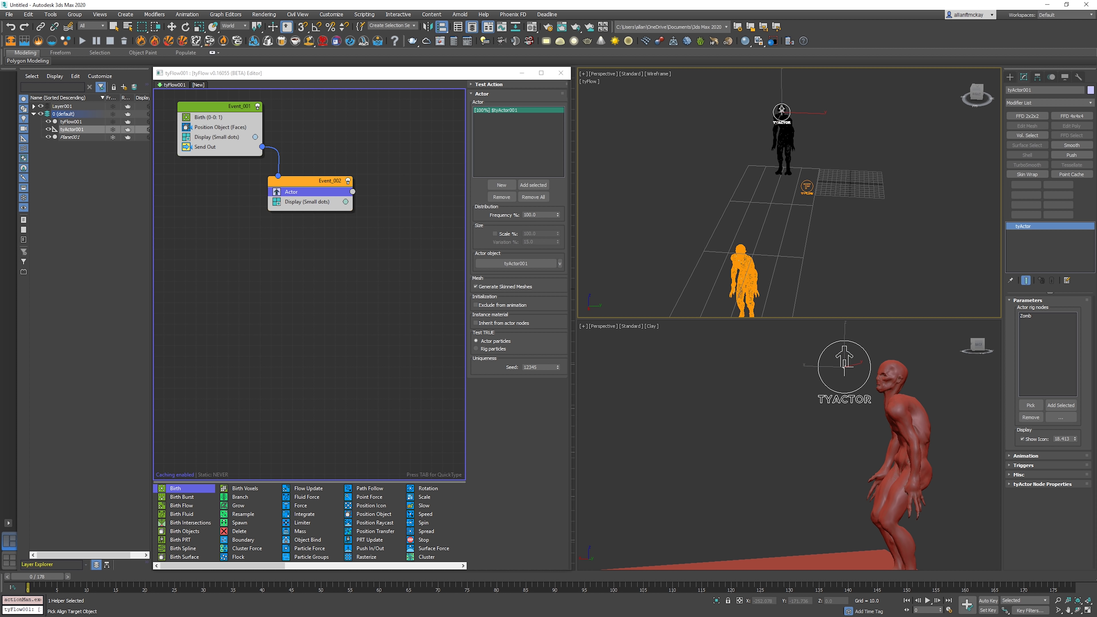
{"action": "left_click", "coordinate": [782, 110]}
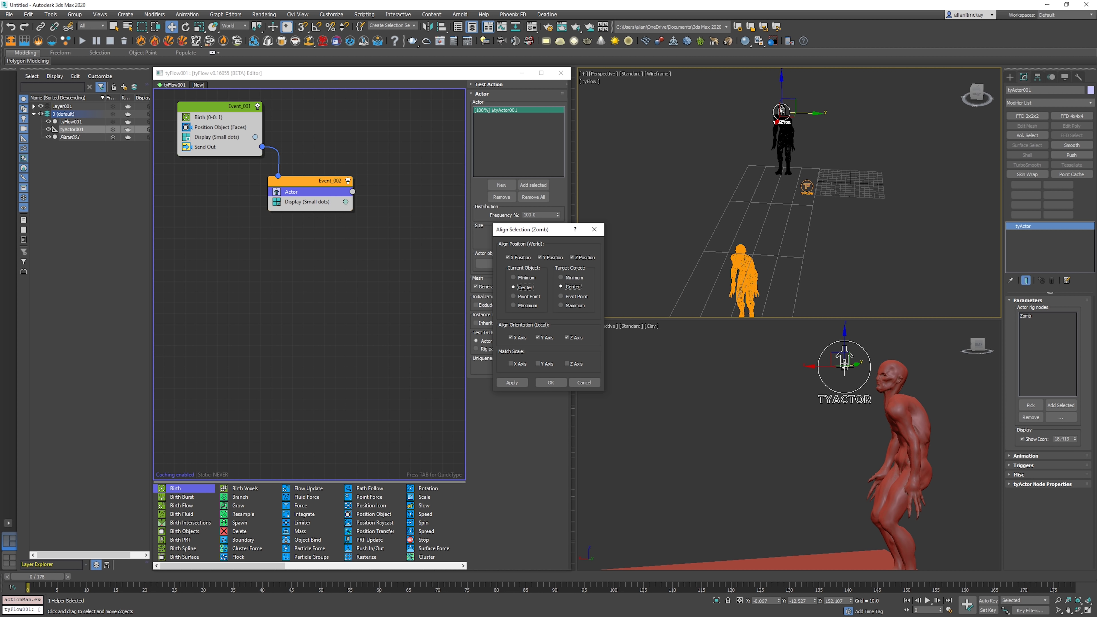
{"action": "key", "text": "Return"}
- Lower the tyActor helper to the Zomb character's feet and adjust its horizontal position in the Top view
{"action": "middle_click_drag", "start_coordinate": [820, 182], "coordinate": [786, 134], "text": "alt"}
{"action": "scroll", "coordinate": [760, 132], "scroll_direction": "up", "scroll_amount": 2}
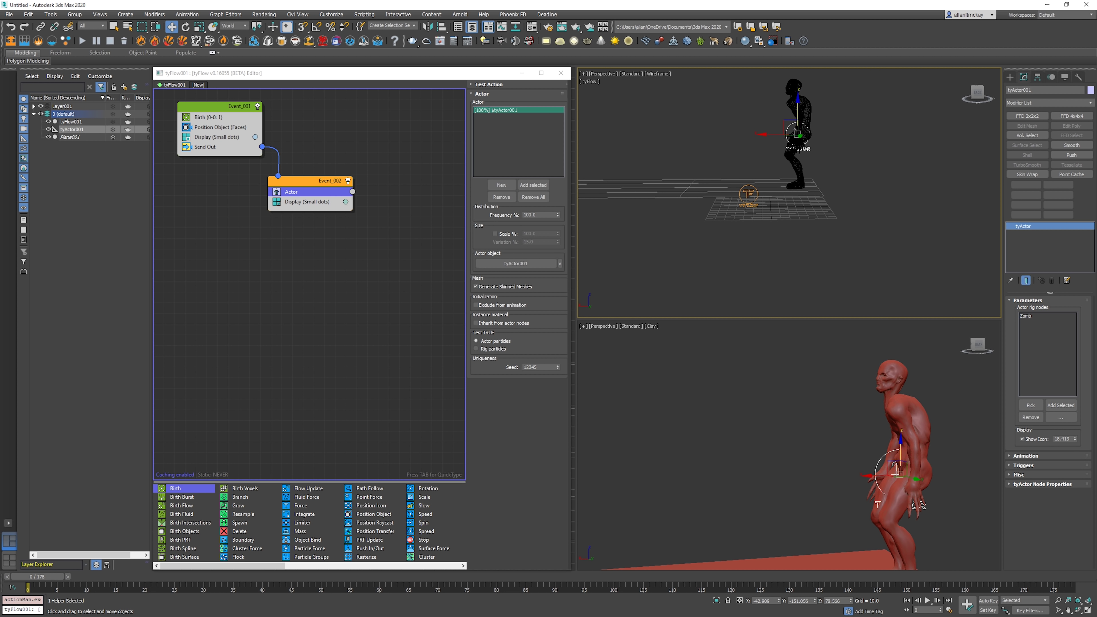
{"action": "left_click_drag", "start_coordinate": [798, 117], "coordinate": [798, 165]}
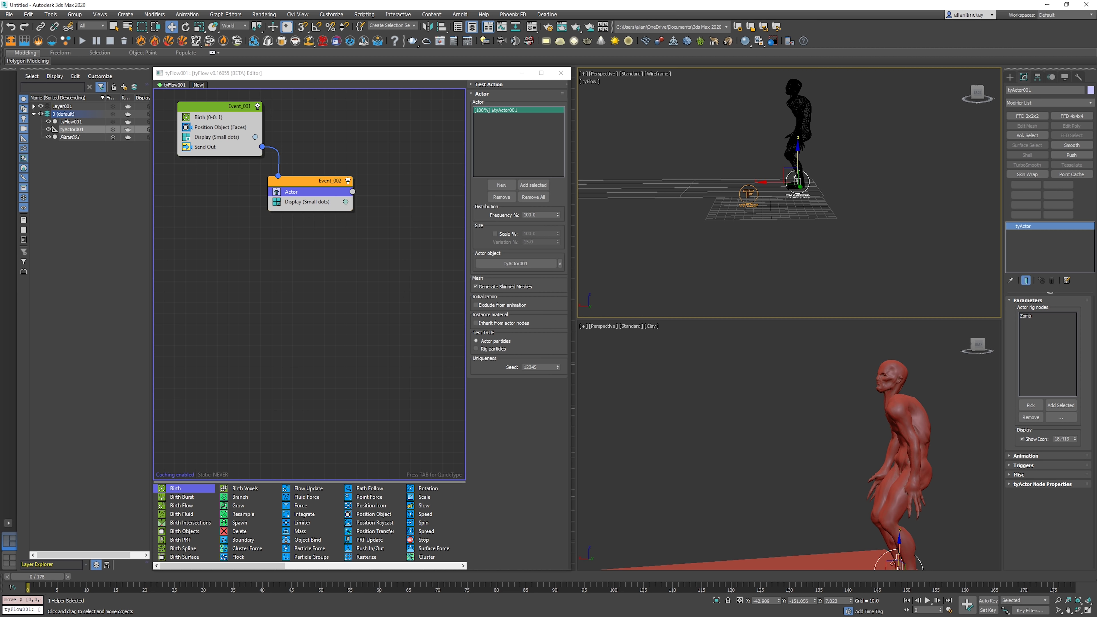
{"action": "key", "text": "t"}
{"action": "key", "text": "z"}
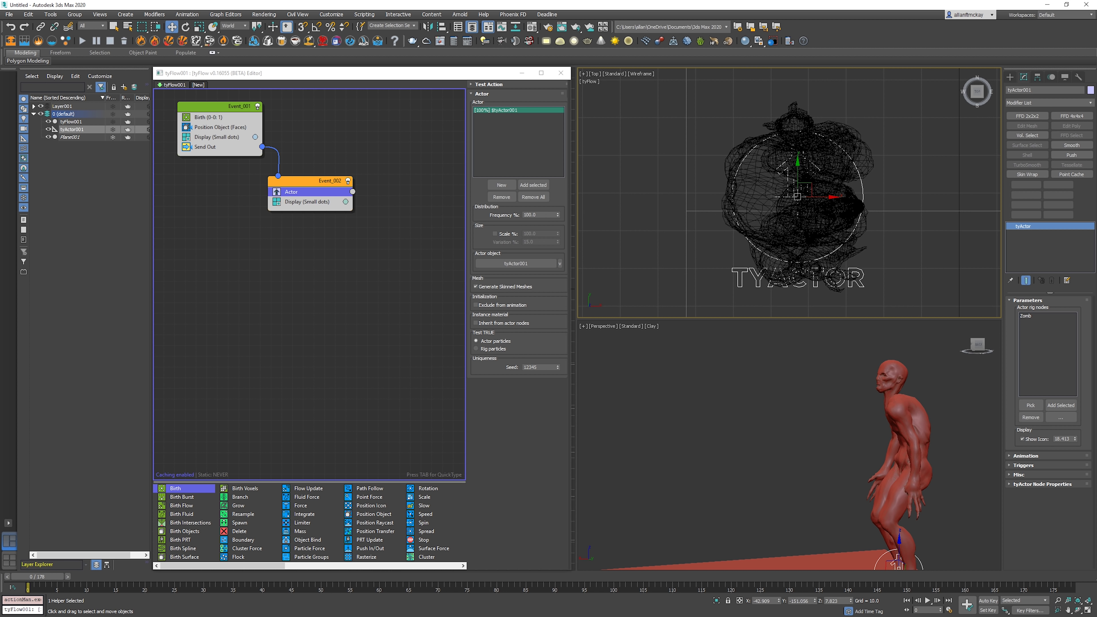
{"action": "left_click_drag", "start_coordinate": [798, 173], "coordinate": [756, 203]}
- Fine-tune the tyActor helper's height in the Front view so its base sits at the soles, at Z about 0
{"action": "key", "text": "l"}
{"action": "key", "text": "f"}
{"action": "scroll", "coordinate": [753, 171], "scroll_direction": "up", "scroll_amount": 2}
{"action": "scroll", "coordinate": [758, 173], "scroll_direction": "up", "scroll_amount": 5}
{"action": "scroll", "coordinate": [752, 259], "scroll_direction": "down", "scroll_amount": 1}
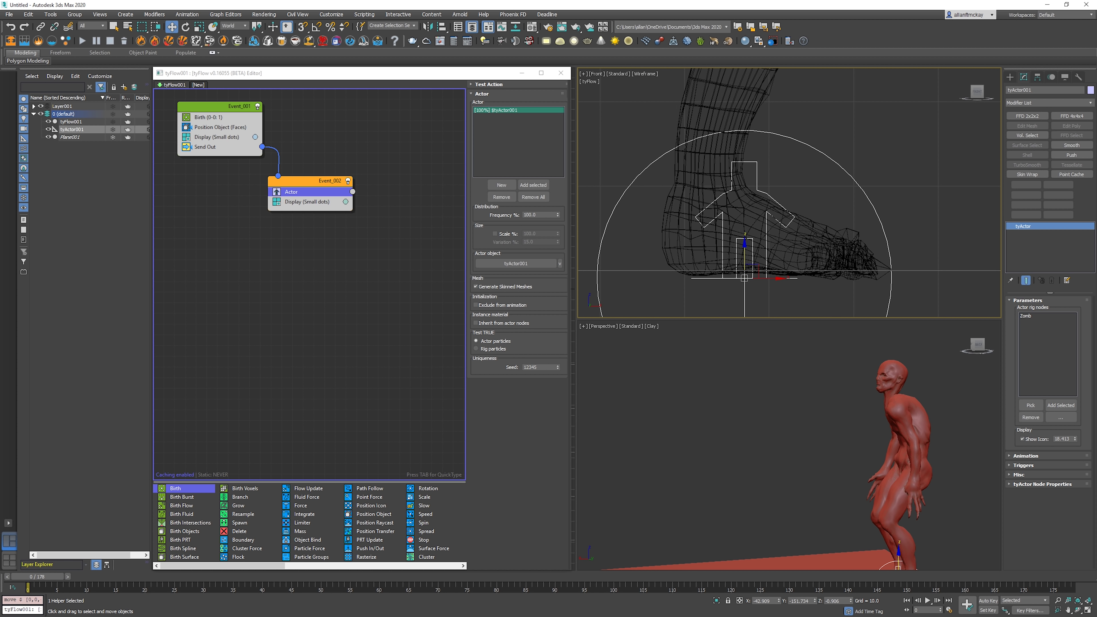
{"action": "left_click_drag", "start_coordinate": [745, 251], "coordinate": [744, 248]}
{"action": "scroll", "coordinate": [755, 247], "scroll_direction": "down", "scroll_amount": 3}
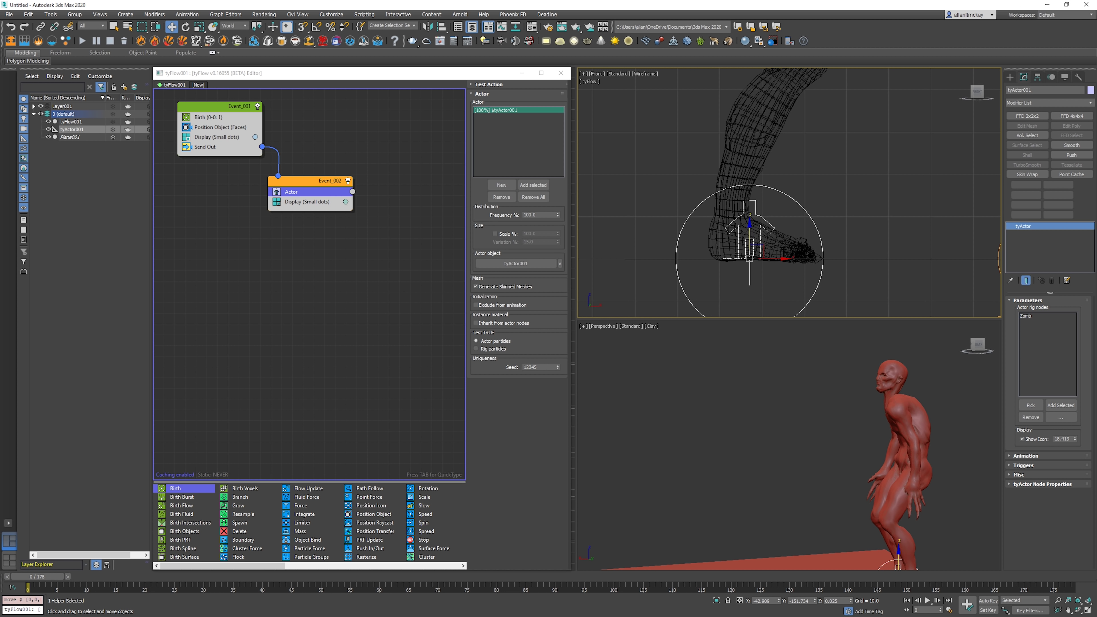
- Deselect the helper, play the animation in a shaded perspective view of both characters, and return to frame 0
{"action": "key", "text": "p"}
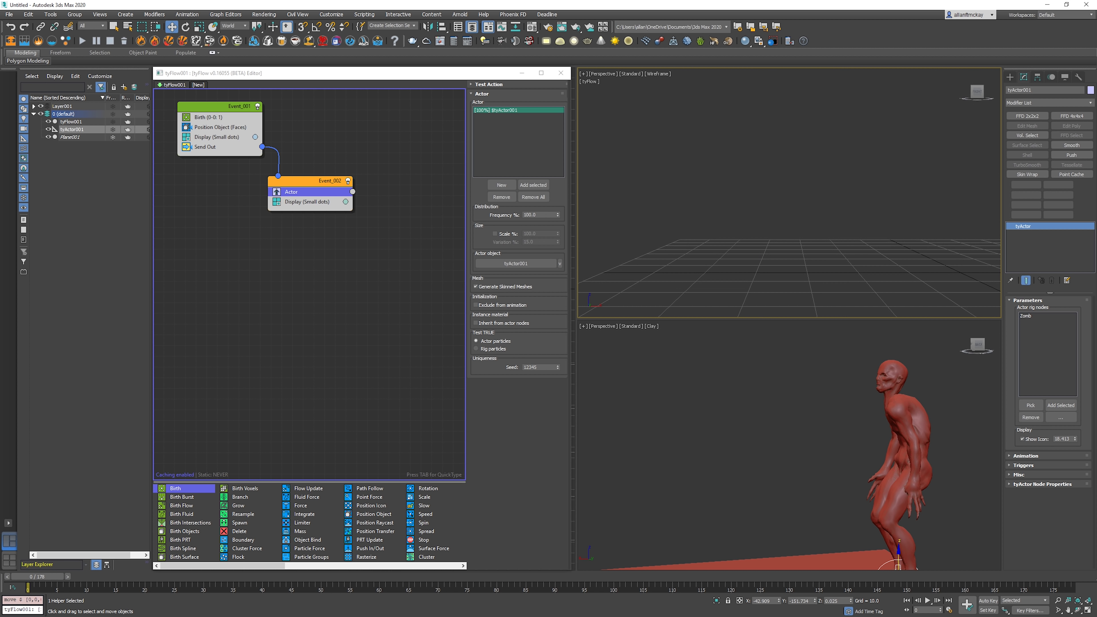
{"action": "left_click", "coordinate": [756, 247]}
{"action": "key", "text": "z"}
{"action": "middle_click_drag", "start_coordinate": [756, 247], "coordinate": [648, 264], "text": "alt"}
{"action": "mouse_move", "coordinate": [769, 225]}
{"action": "middle_mouse_down", "text": "alt"}
{"action": "mouse_move", "coordinate": [799, 236]}
{"action": "mouse_move", "coordinate": [771, 252]}
{"action": "middle_mouse_up", "text": "alt"}
{"action": "key", "text": "F3"}
{"action": "scroll", "coordinate": [771, 253], "scroll_direction": "up", "scroll_amount": 5}
{"action": "middle_click_drag", "start_coordinate": [929, 182], "coordinate": [948, 246], "text": "ctrl+alt"}
{"action": "mouse_move", "coordinate": [786, 259]}
{"action": "middle_mouse_down", "text": "alt"}
{"action": "mouse_move", "coordinate": [816, 264]}
{"action": "mouse_move", "coordinate": [790, 259]}
{"action": "mouse_move", "coordinate": [816, 265]}
{"action": "mouse_move", "coordinate": [786, 240]}
{"action": "middle_mouse_up", "text": "alt"}
{"action": "key", "text": "slash"}
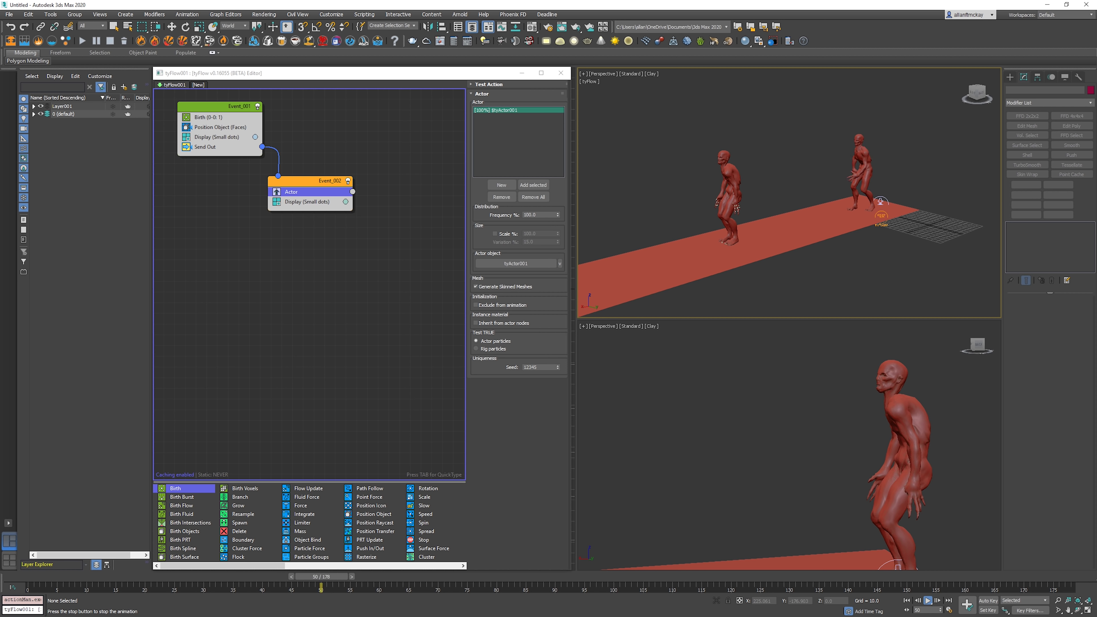
{"action": "key", "text": "slash"}
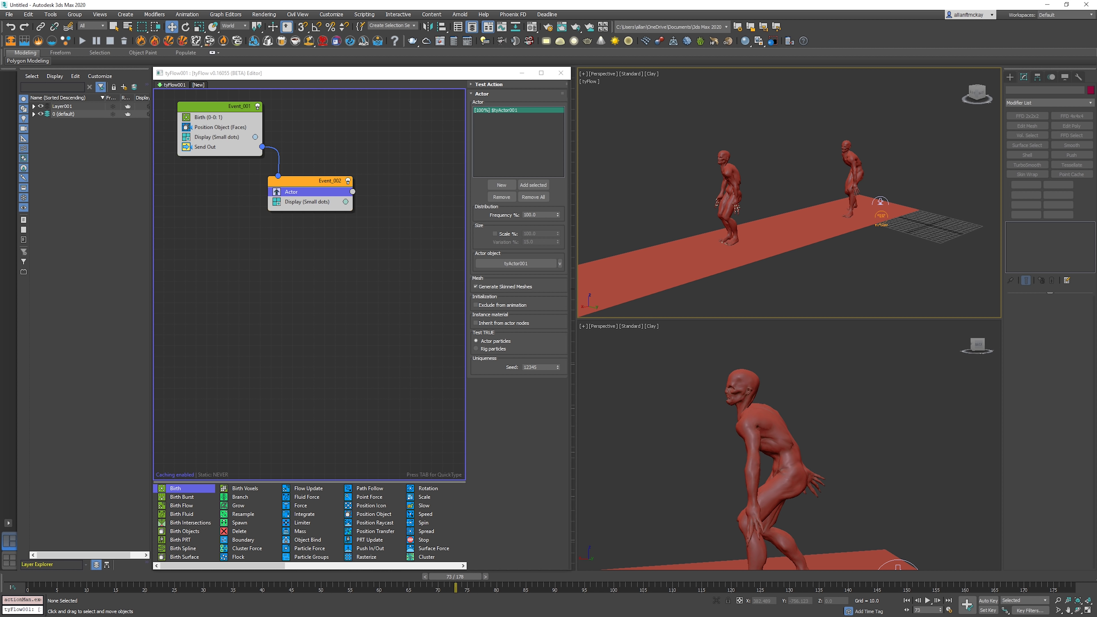
{"action": "key", "text": "Home"}
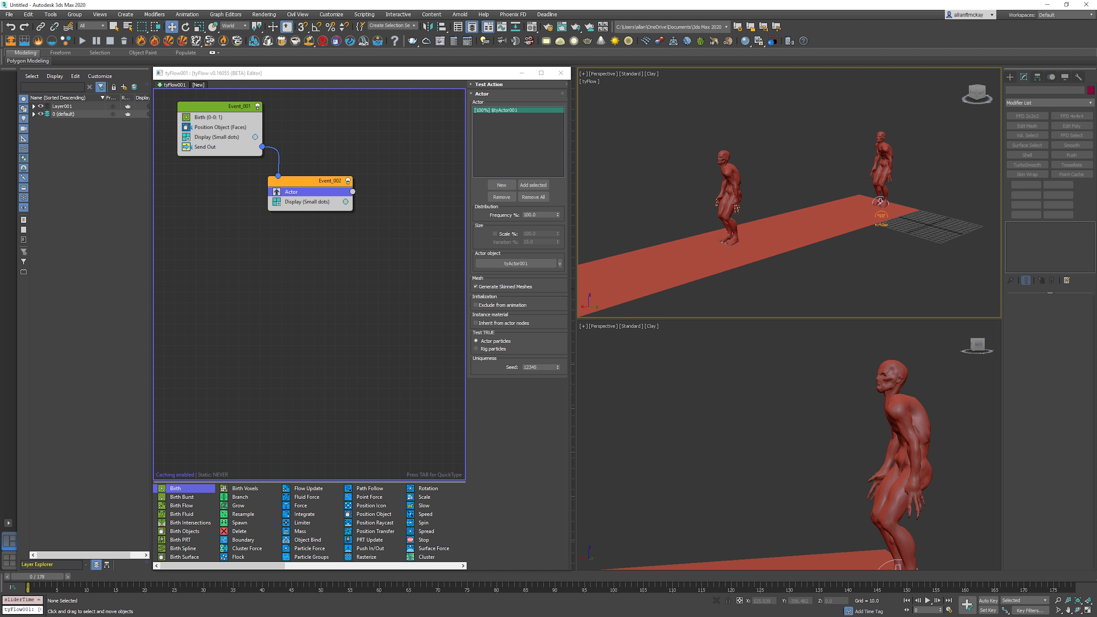
- Set the Actor operator's Test TRUE option to Rig particles
{"action": "left_click", "coordinate": [345, 277]}
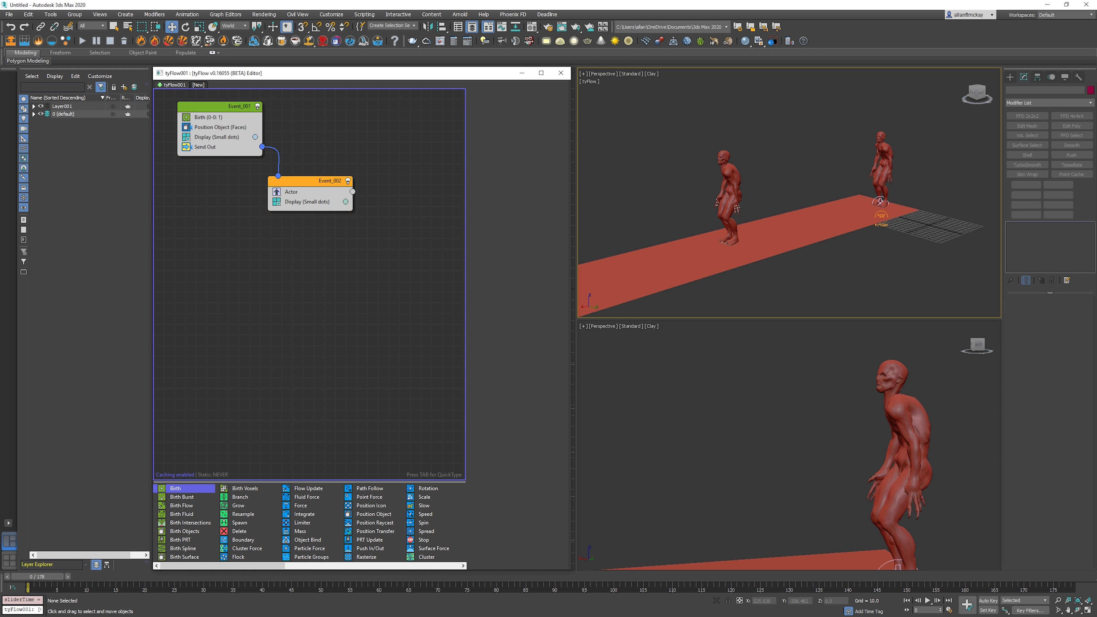
{"action": "left_click", "coordinate": [302, 192]}
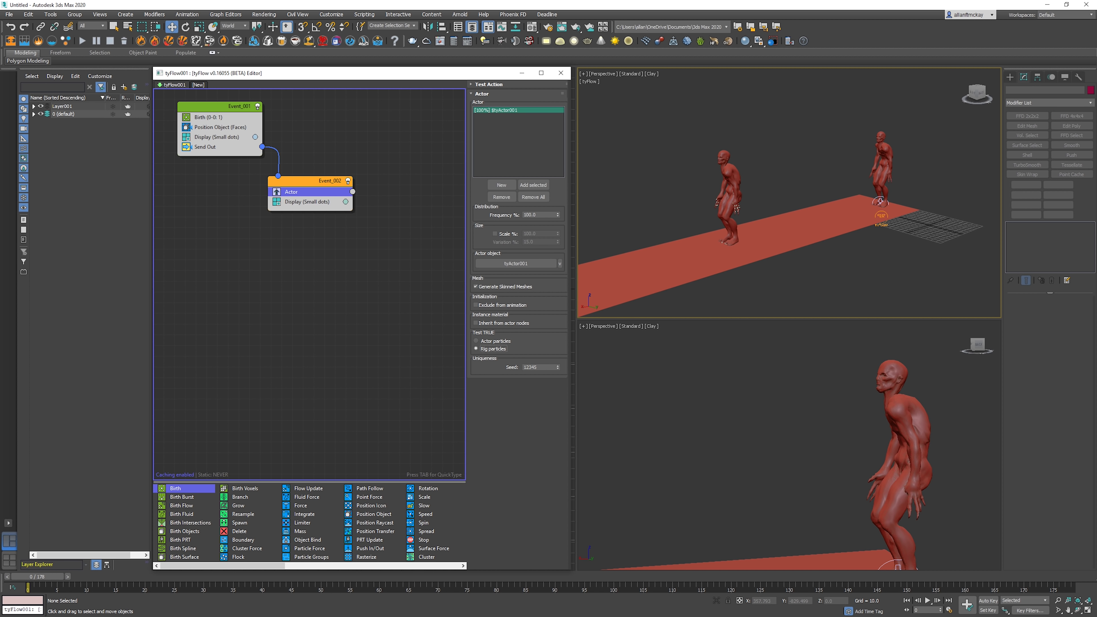
{"action": "left_click", "coordinate": [375, 235]}
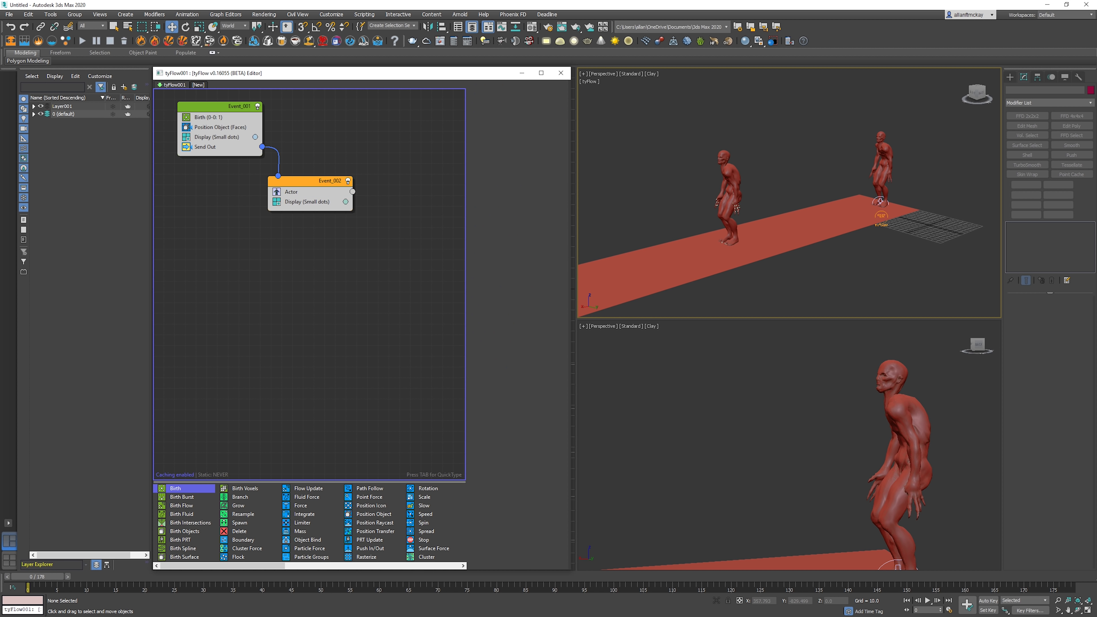
- Add an Actor Animation operator to Event_002 and place it directly below the Actor operator
{"action": "left_click", "coordinate": [304, 180]}
{"action": "key", "text": "Tab"}
{"action": "type", "text": "actor"}
{"action": "key", "text": "Down"}
{"action": "key", "text": "Down"}
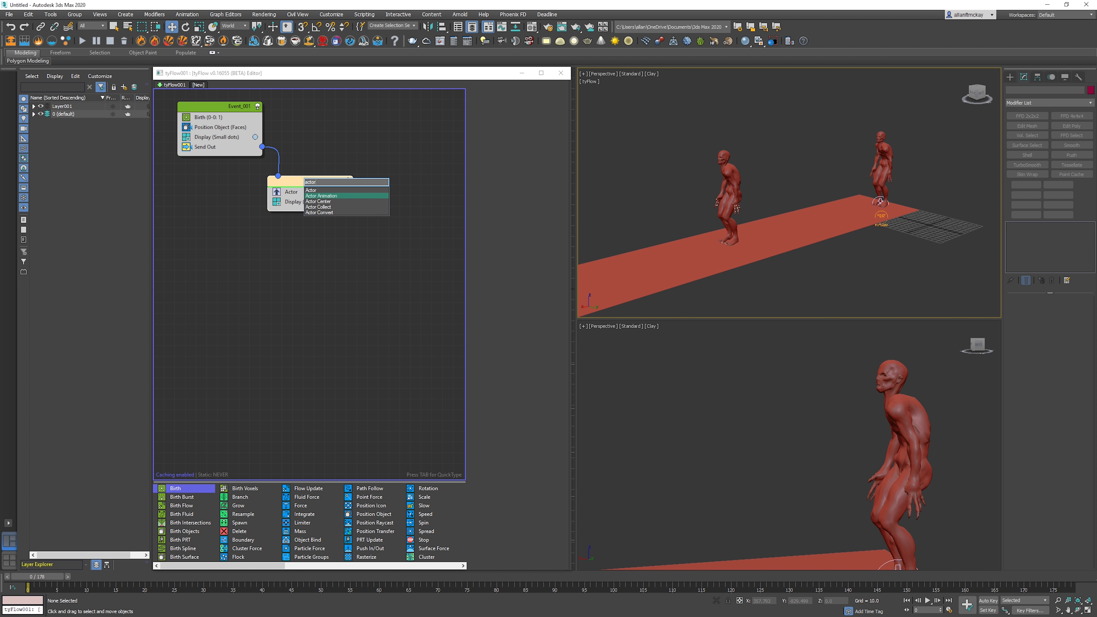
{"action": "key", "text": "Up"}
{"action": "key", "text": "Return"}
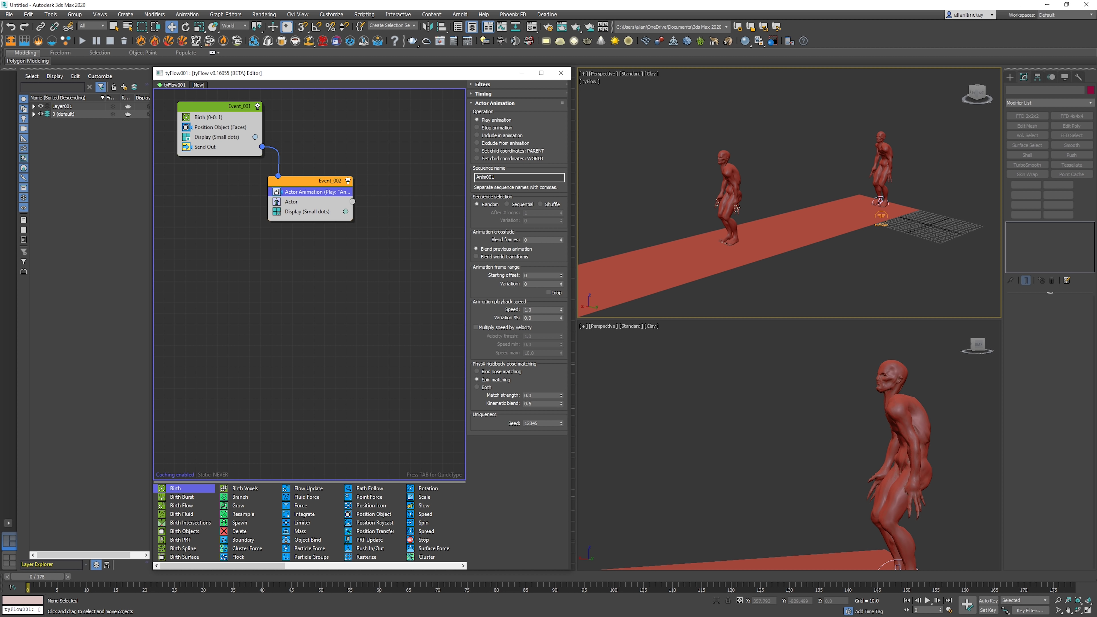
{"action": "left_click_drag", "start_coordinate": [315, 191], "coordinate": [341, 205]}
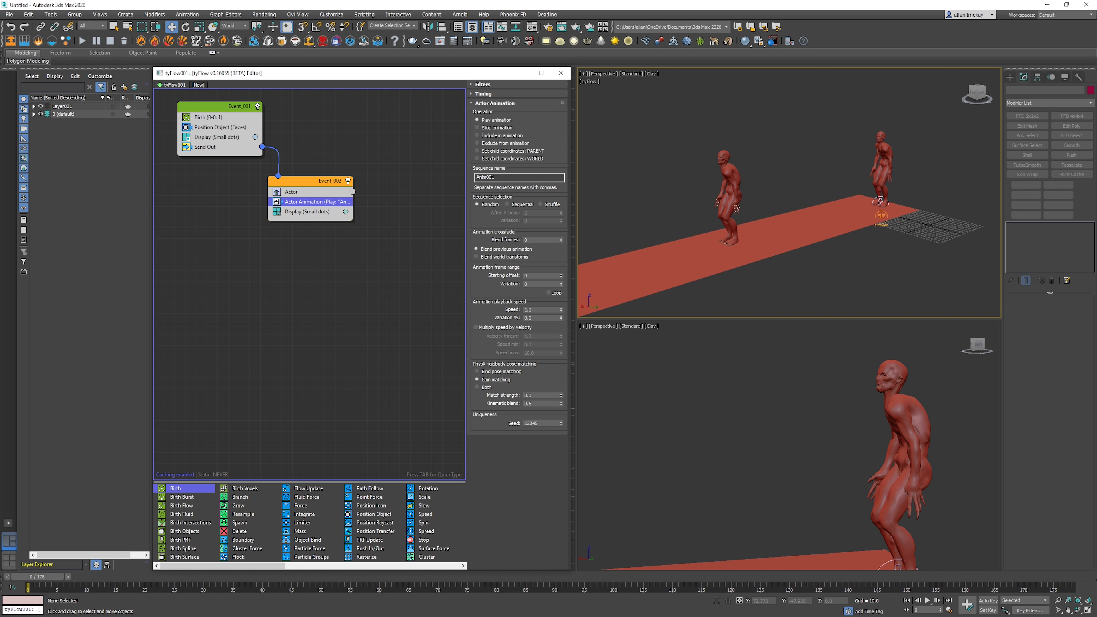
- Select the tyActor helper at the Zomb character's feet and inspect both characters in wireframe and shaded display
{"action": "left_click", "coordinate": [881, 202]}
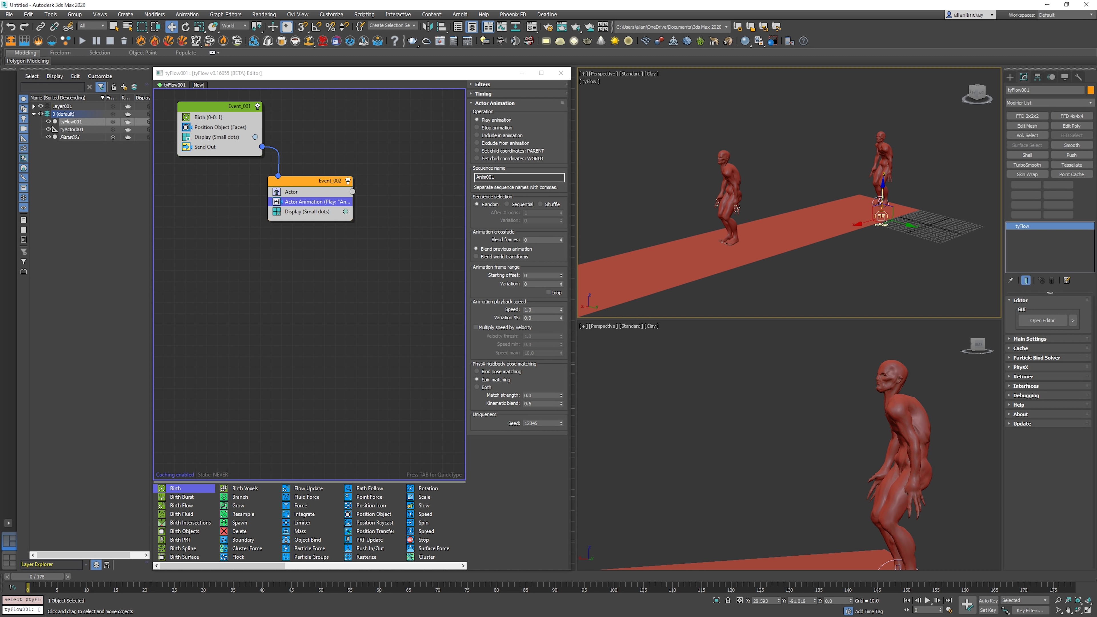
{"action": "key", "text": "z"}
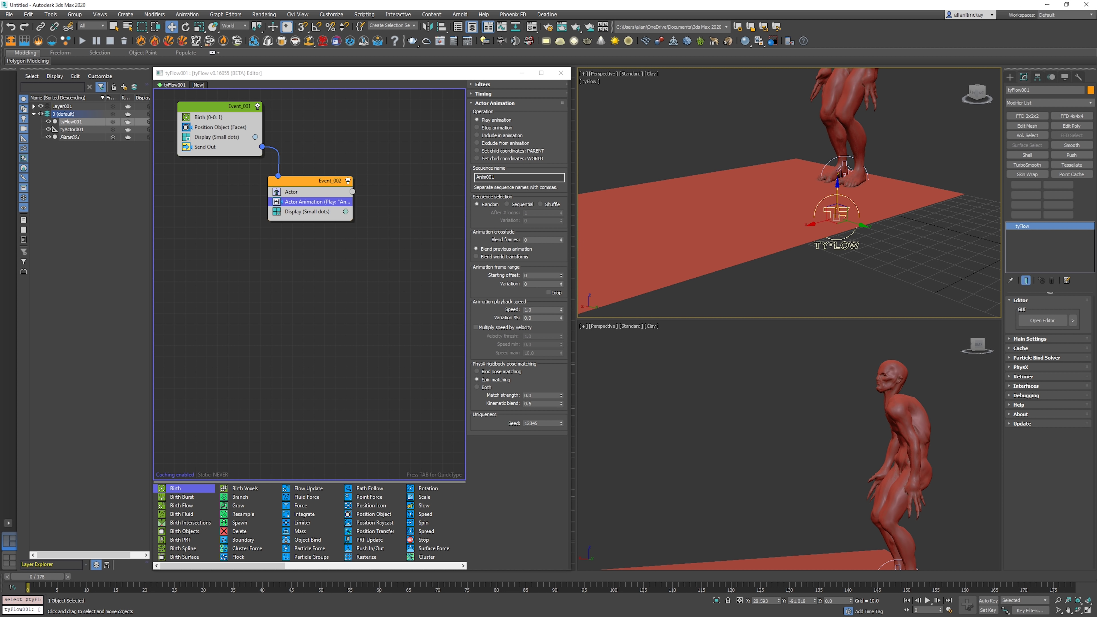
{"action": "left_click", "coordinate": [845, 166]}
{"action": "scroll", "coordinate": [752, 149], "scroll_direction": "down", "scroll_amount": 4}
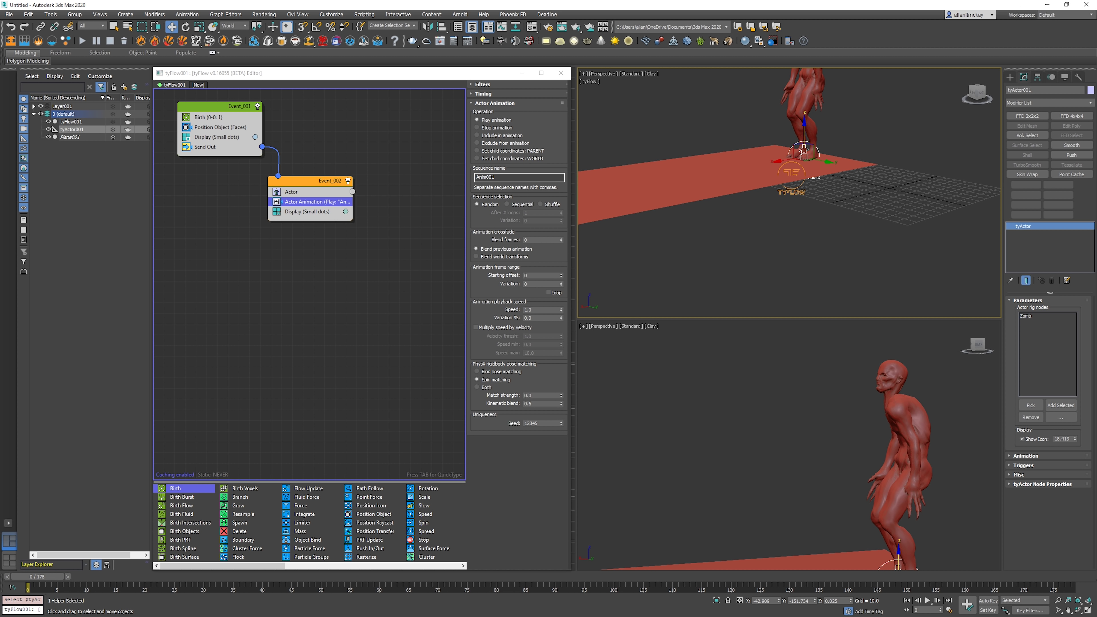
{"action": "scroll", "coordinate": [756, 155], "scroll_direction": "down", "scroll_amount": 3}
{"action": "middle_click_drag", "start_coordinate": [756, 156], "coordinate": [790, 203]}
{"action": "key", "text": "slash"}
{"action": "key", "text": "Home"}
{"action": "key", "text": "w"}
{"action": "key", "text": "F3"}
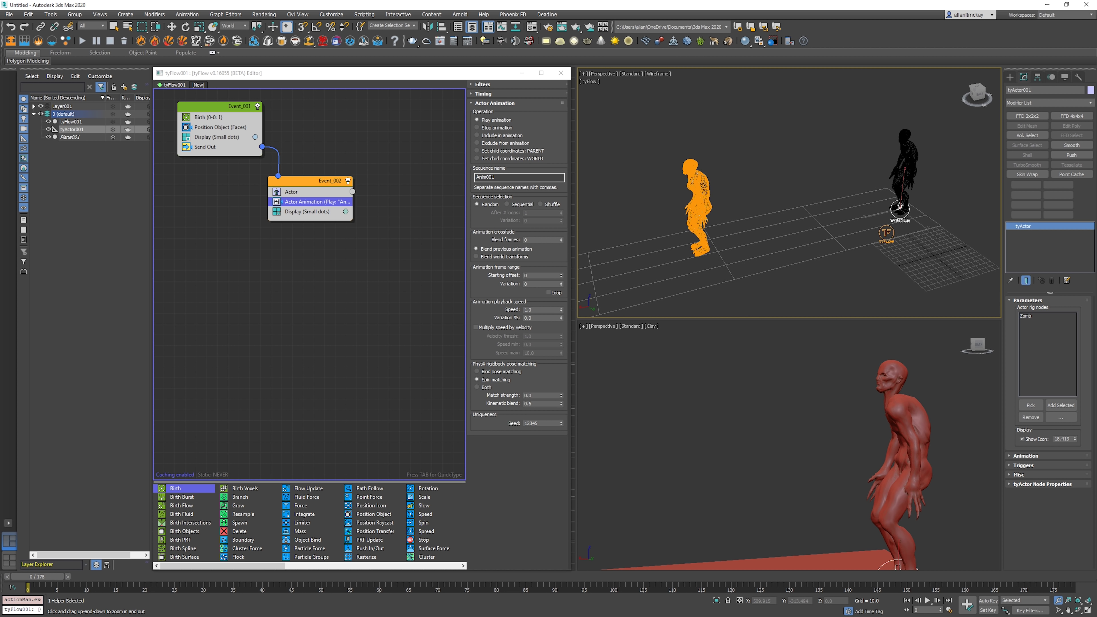
{"action": "key", "text": "F3"}
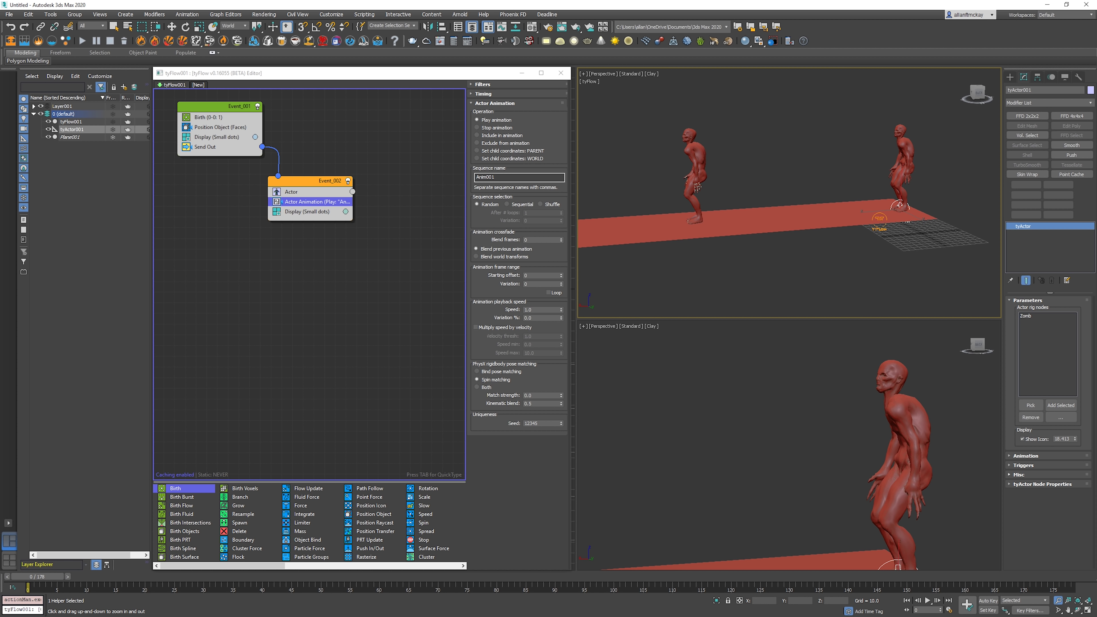
- Add an animation sequence to the tyActor with an end frame of 160 and play the animation from frame 0
{"action": "left_click", "coordinate": [1026, 456]}
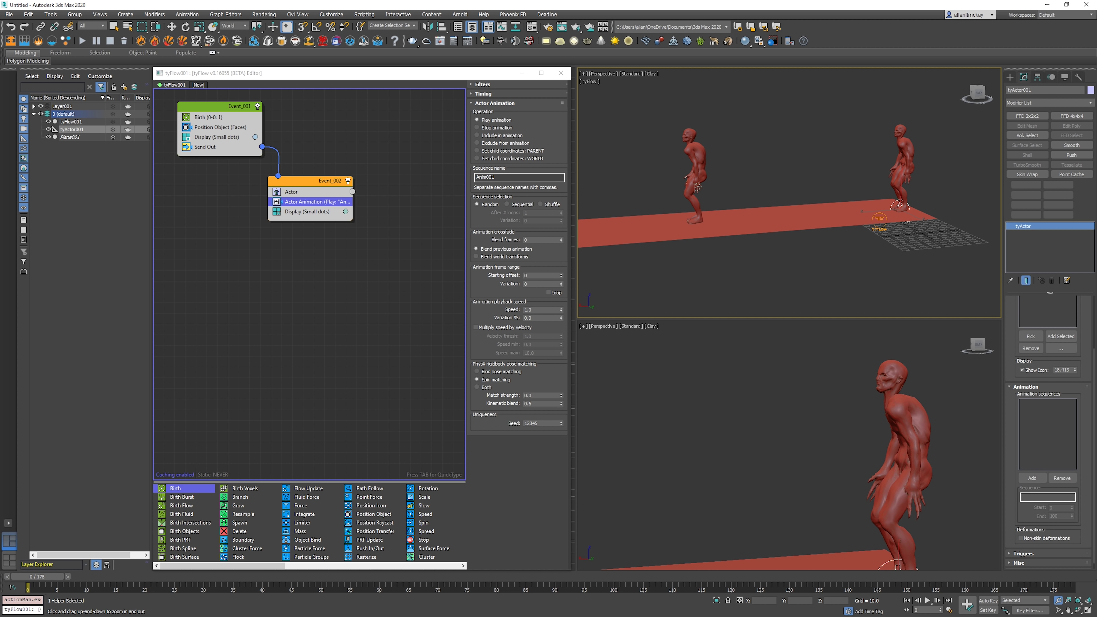
{"action": "left_click", "coordinate": [1032, 478]}
{"action": "left_click", "coordinate": [1032, 478]}
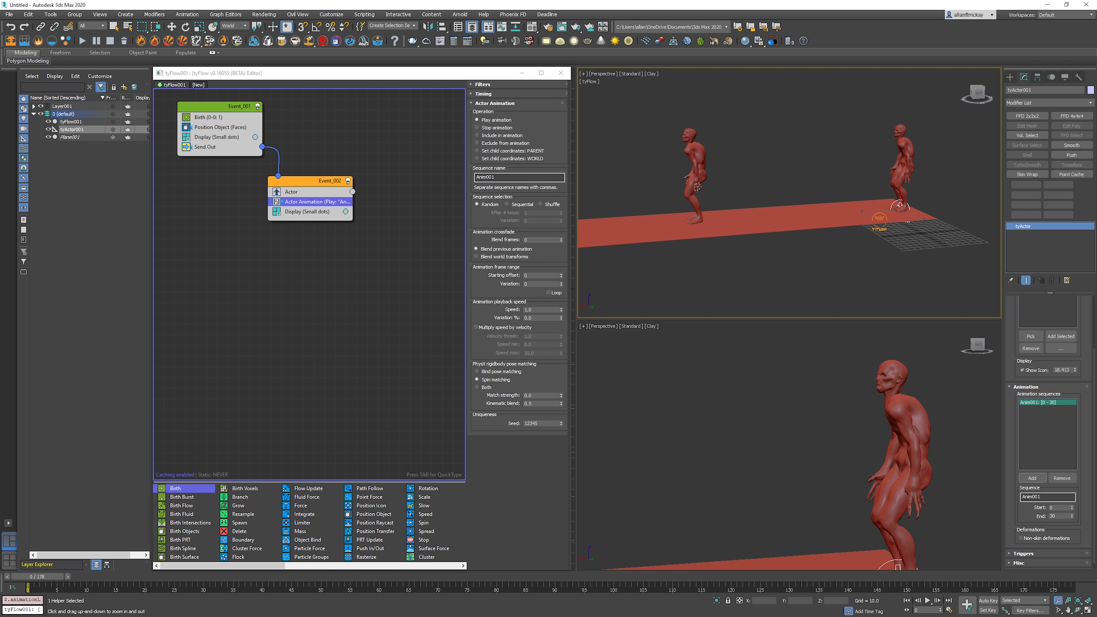
{"action": "left_click_drag", "start_coordinate": [37, 576], "coordinate": [956, 576]}
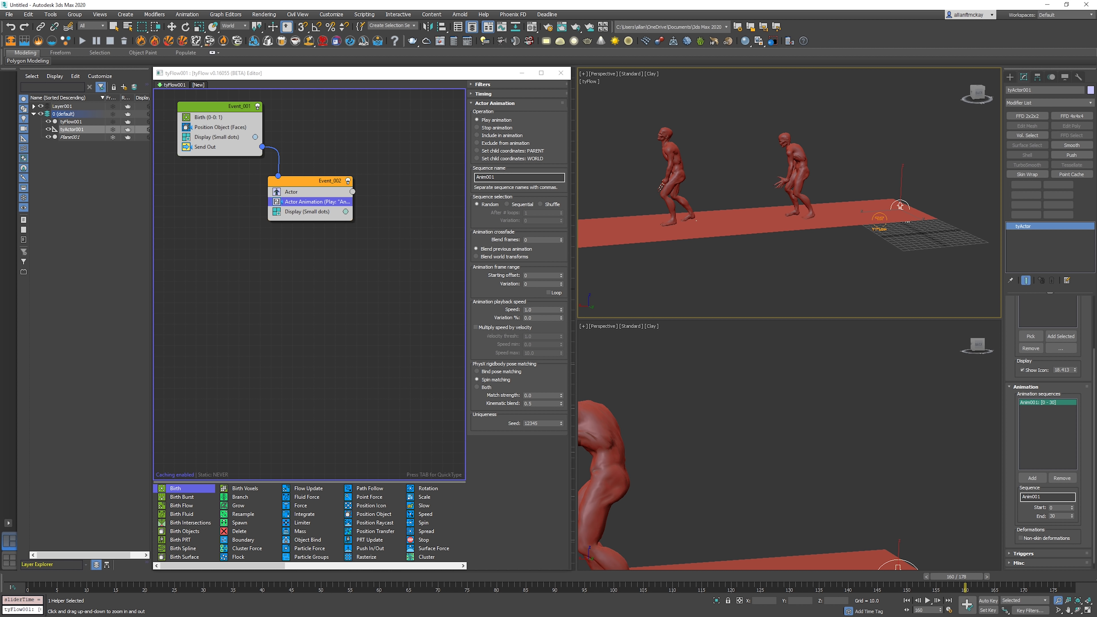
{"action": "left_click", "coordinate": [1058, 517]}
{"action": "type", "text": "160"}
{"action": "key", "text": "Return"}
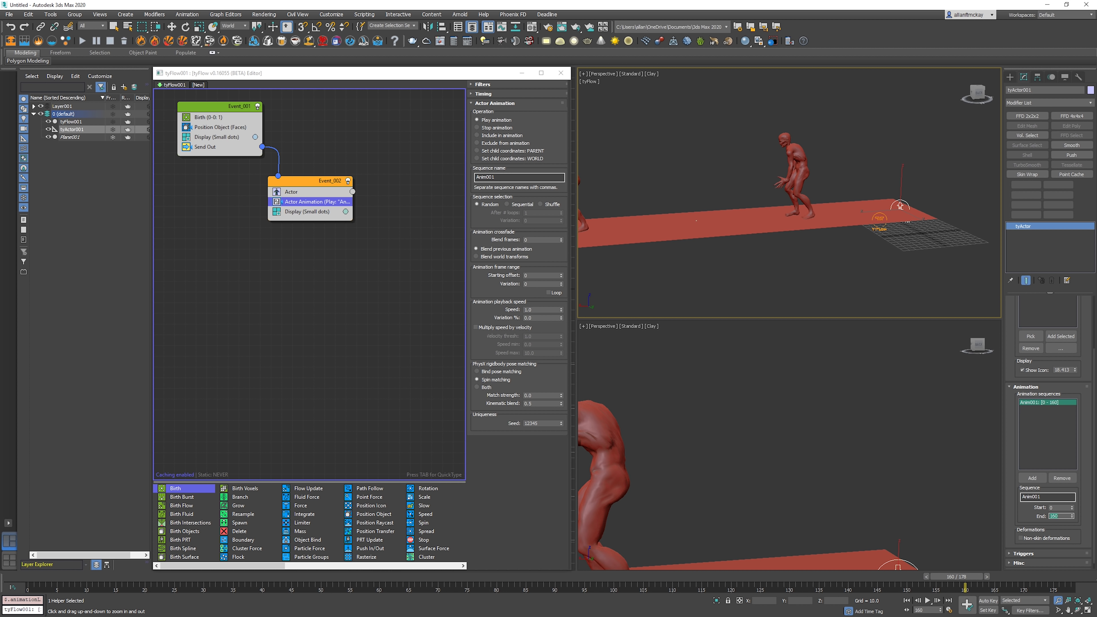
{"action": "key", "text": "Home"}
{"action": "key", "text": "slash"}
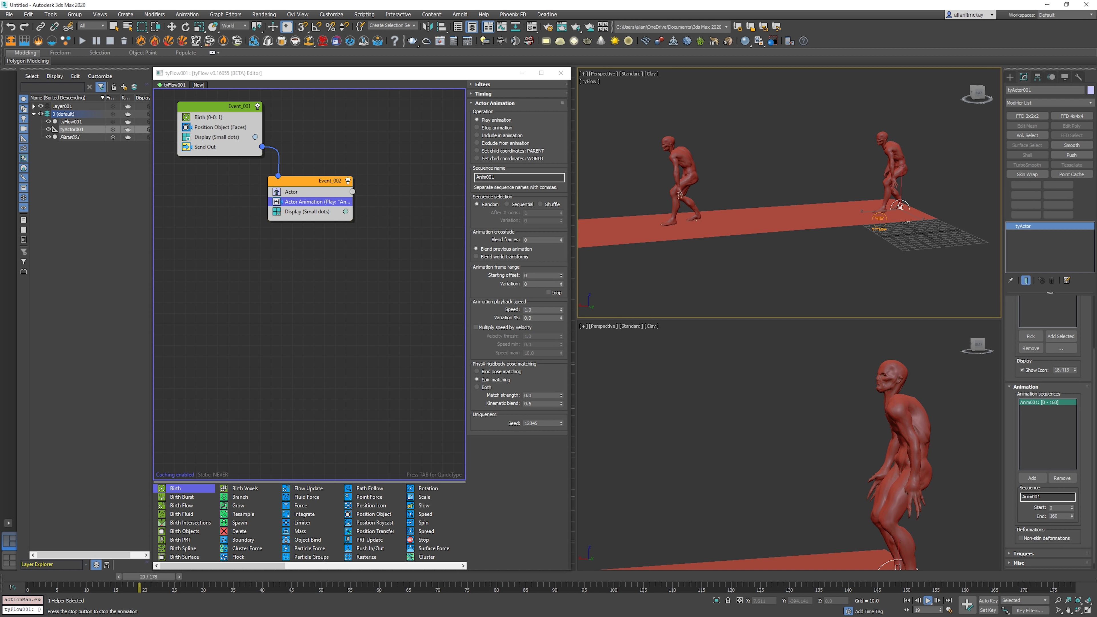
{"action": "key", "text": "Home"}
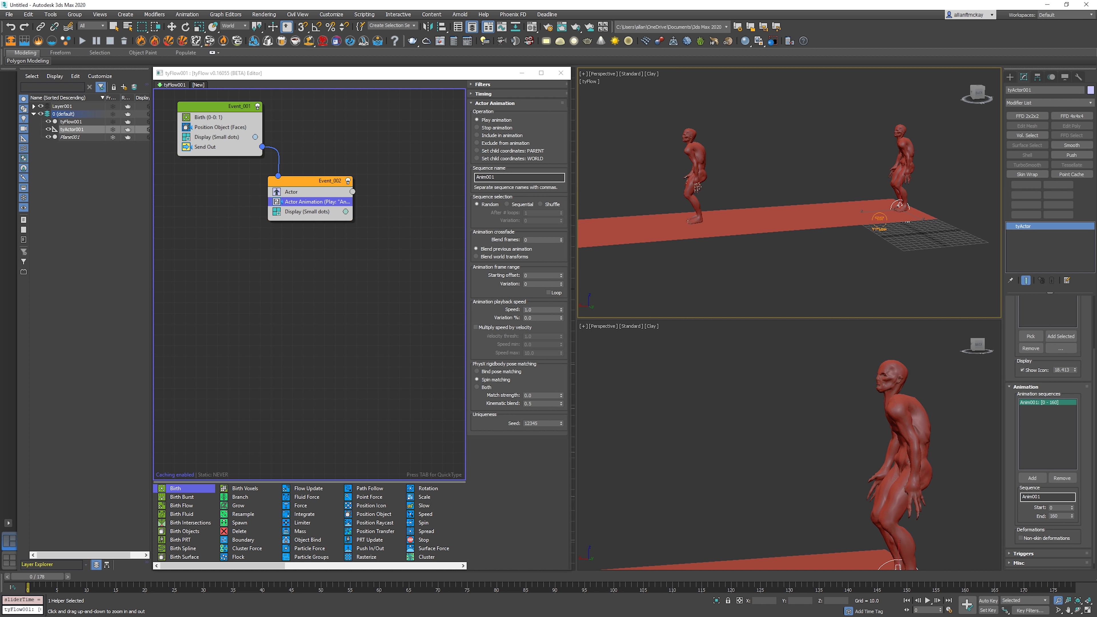
- Rename the tyActor's animation sequence to WalkAnim, replay the animation and return to frame 0
{"action": "scroll", "coordinate": [1048, 432], "scroll_direction": "down", "scroll_amount": 1}
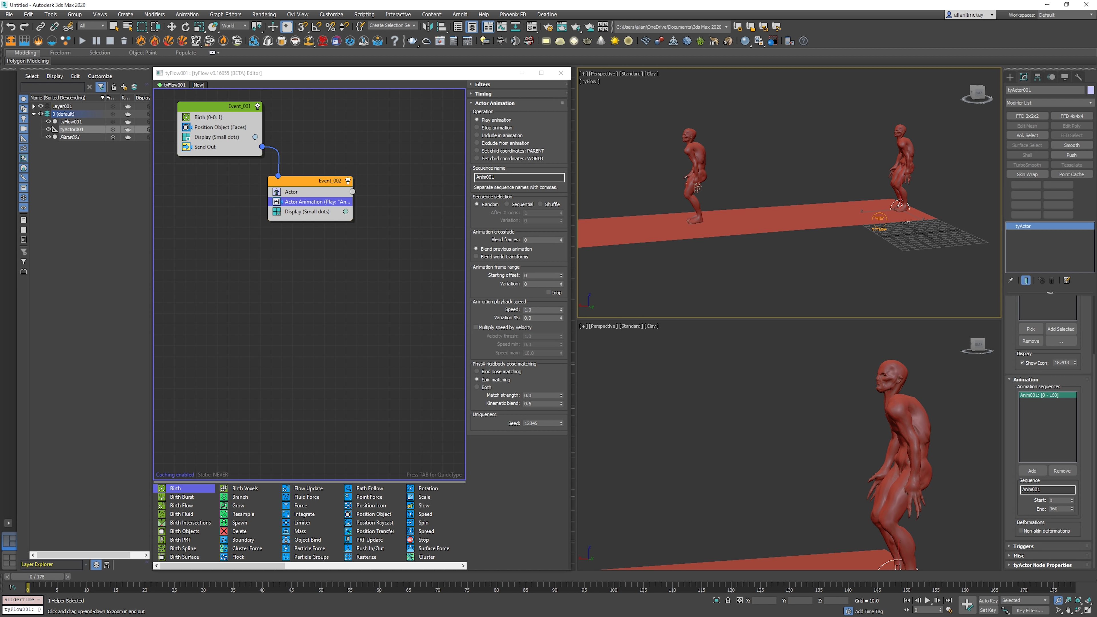
{"action": "left_click_drag", "start_coordinate": [1050, 490], "coordinate": [1022, 490]}
{"action": "type", "text": "WalkAnim"}
{"action": "key", "text": "slash"}
{"action": "key", "text": "slash"}
{"action": "key", "text": "Home"}
- Set the Actor Animation operator's sequence name to WalkAnim, play the animation and return to frame 0
{"action": "double_click", "coordinate": [486, 178]}
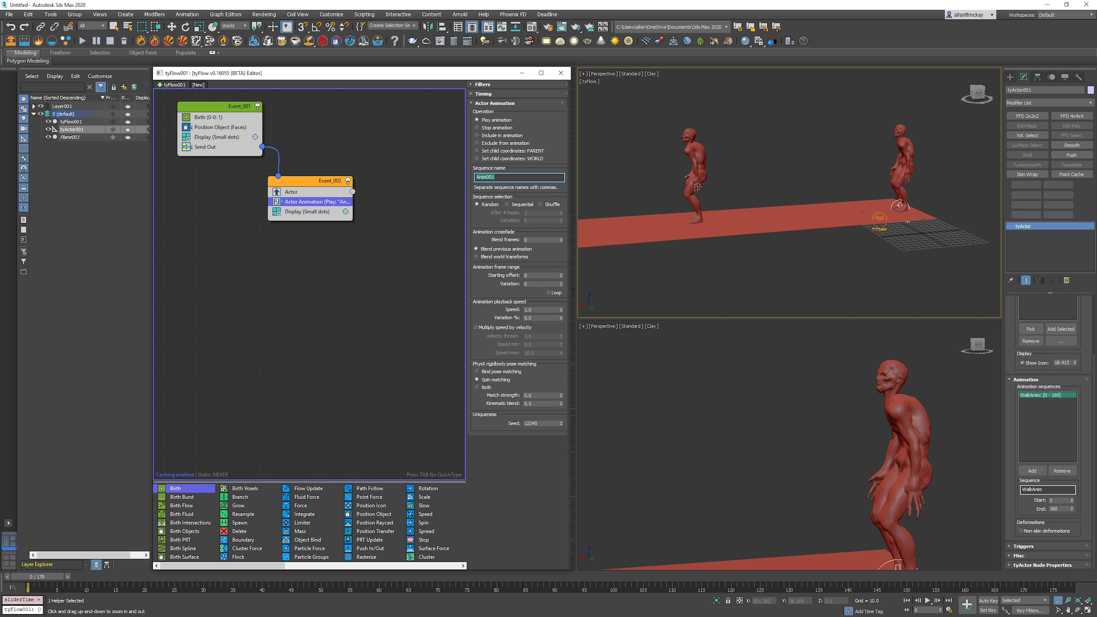
{"action": "type", "text": "Walk"}
{"action": "left_click", "coordinate": [799, 173]}
{"action": "key", "text": "Home"}
{"action": "key", "text": "slash"}
{"action": "key", "text": "slash"}
{"action": "key", "text": "Home"}
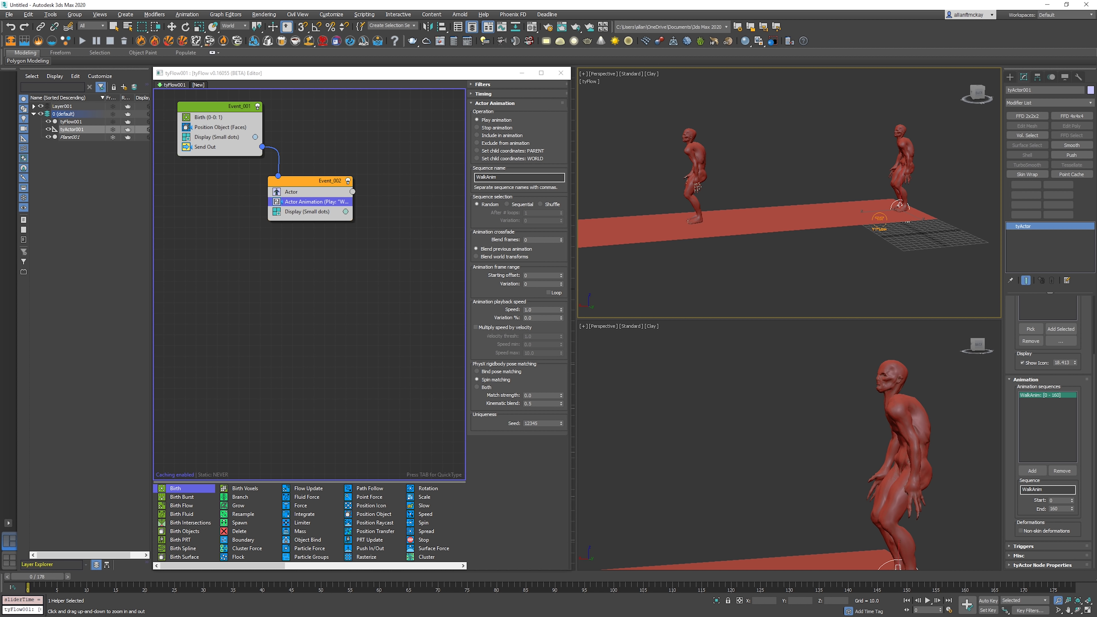
- Try Sequential for the Actor Animation's sequence selection, switch it back to Random and replay from frame 0
{"action": "scroll", "coordinate": [795, 186], "scroll_direction": "up", "scroll_amount": 1}
{"action": "key", "text": "slash"}
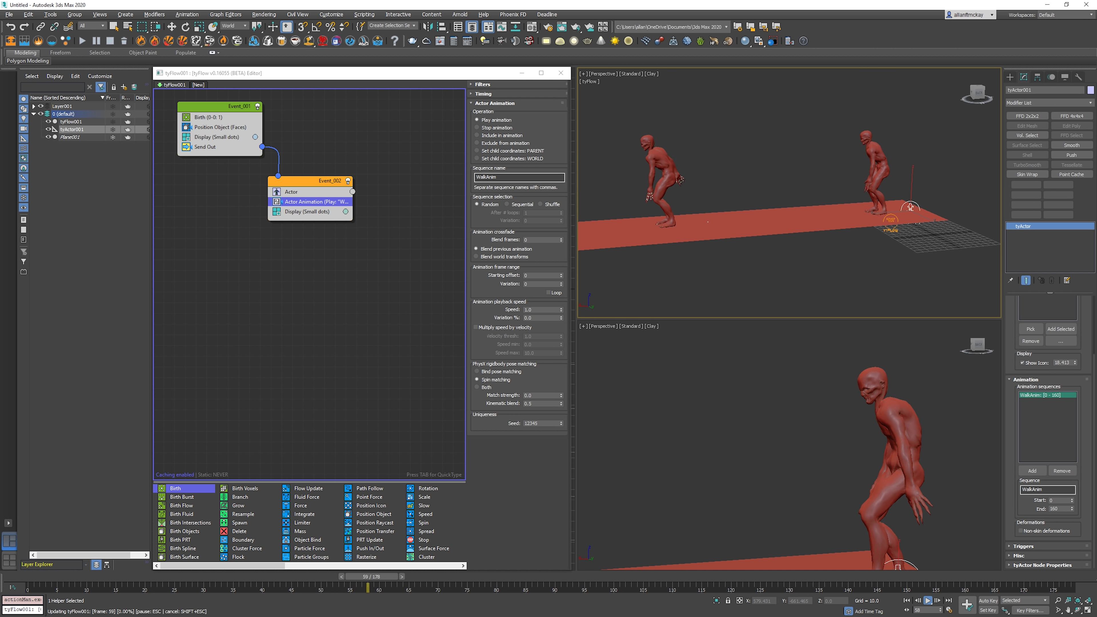
{"action": "left_click", "coordinate": [507, 204]}
{"action": "left_click", "coordinate": [477, 204]}
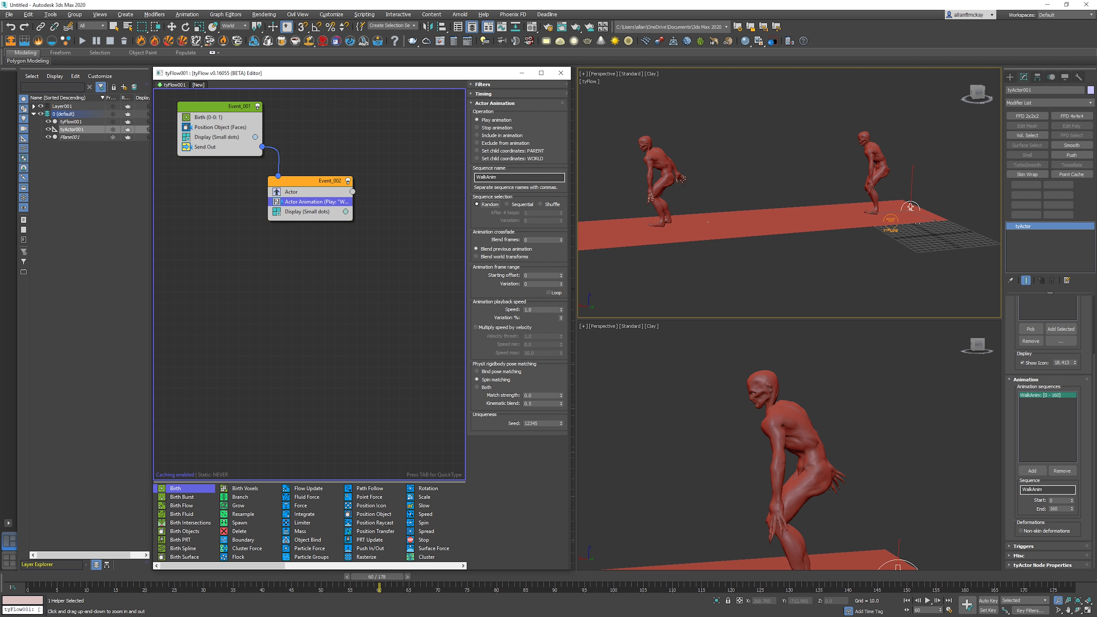
{"action": "right_click", "coordinate": [708, 162]}
{"action": "key", "text": "Home"}
{"action": "key", "text": "slash"}
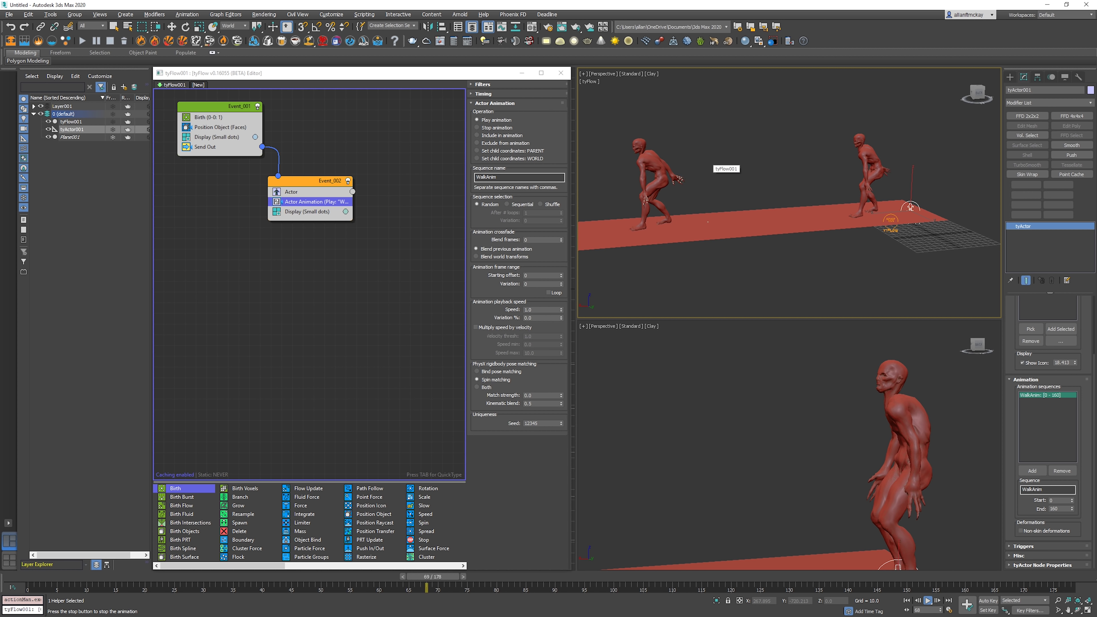
- Play the walk animation repeatedly and compare the particle actor with the original character along the floor plane
{"action": "middle_click_drag", "start_coordinate": [709, 162], "coordinate": [790, 170]}
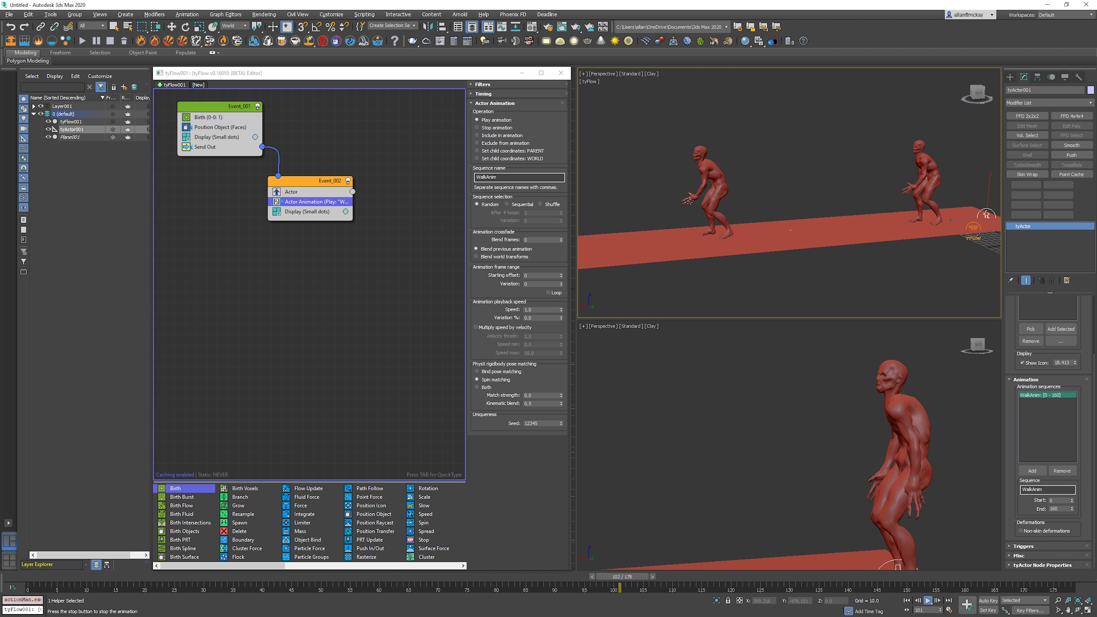
{"action": "key", "text": "slash"}
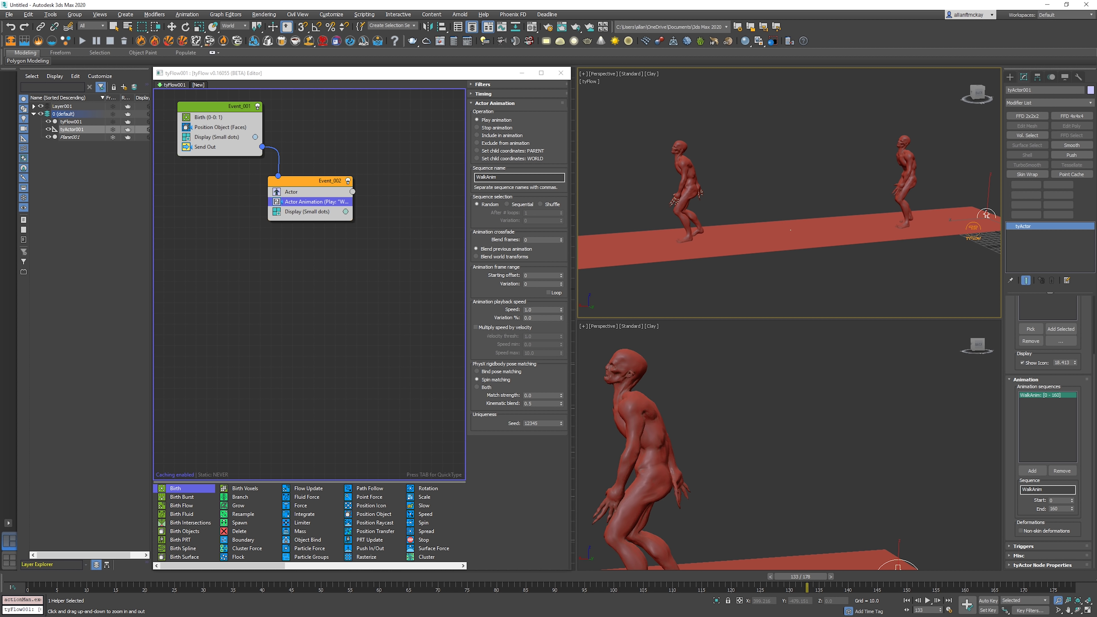
{"action": "key", "text": "/"}
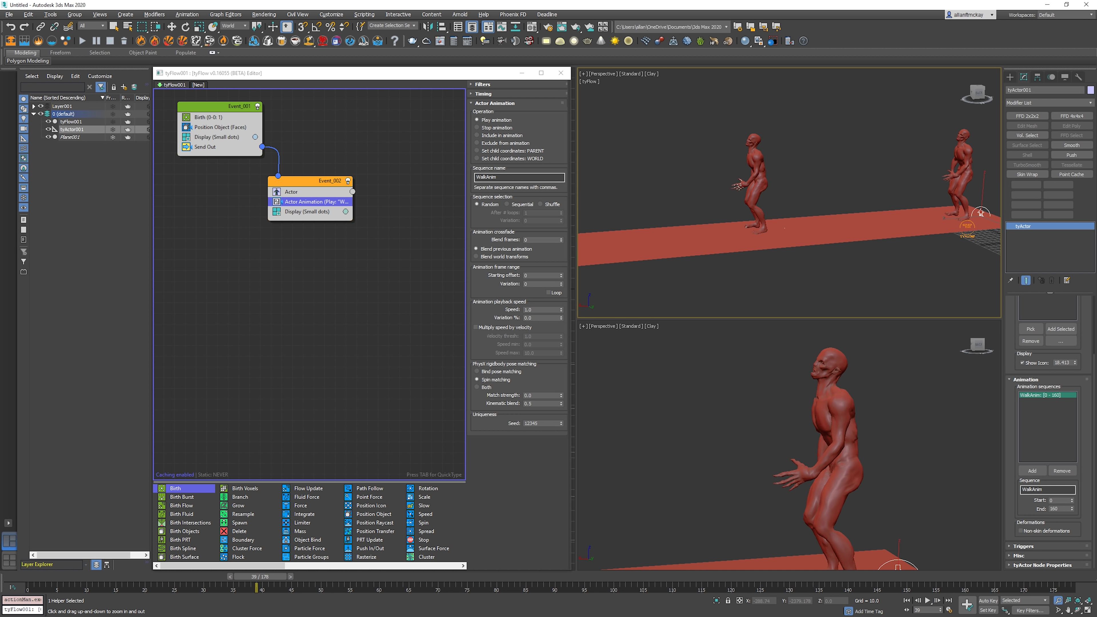
{"action": "middle_click_drag", "start_coordinate": [799, 230], "coordinate": [710, 237]}
{"action": "key", "text": "/"}
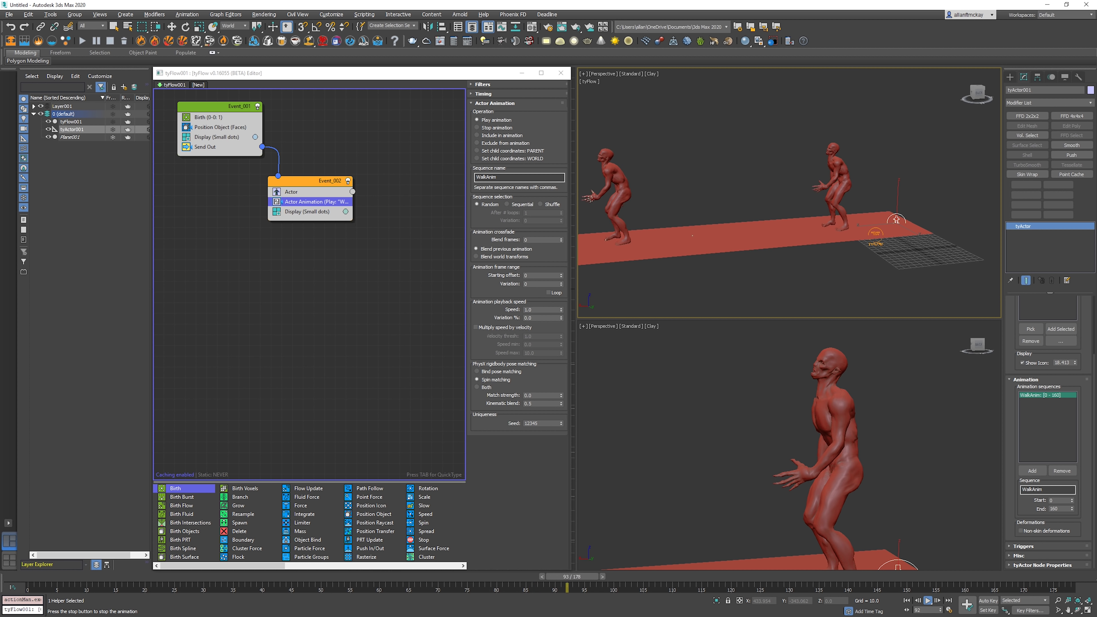
{"action": "middle_click_drag", "start_coordinate": [713, 236], "coordinate": [890, 229]}
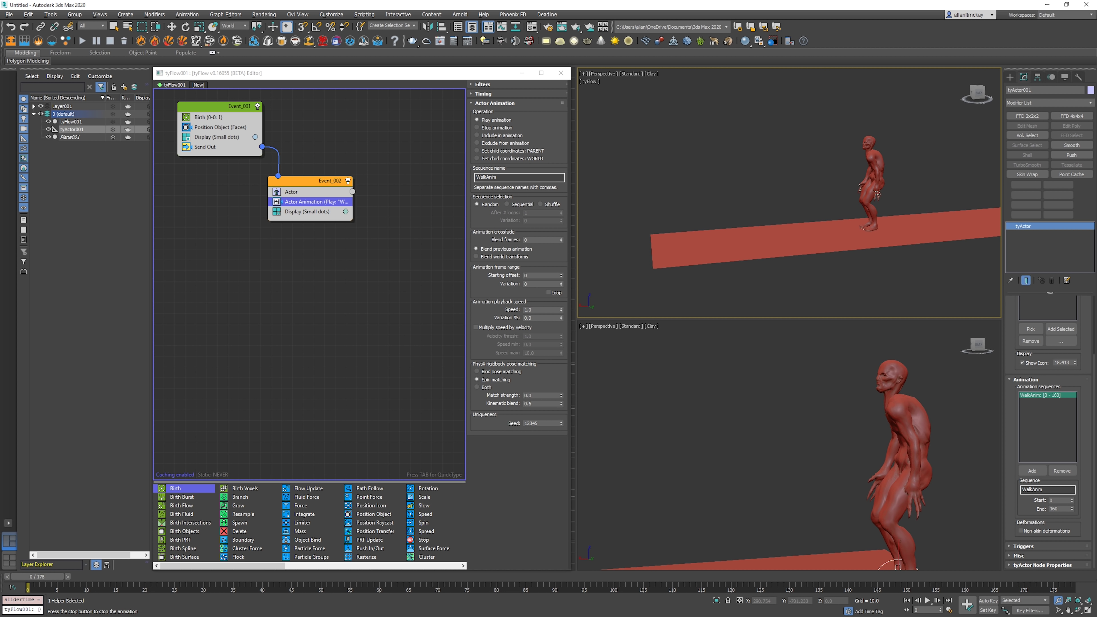
{"action": "middle_click_drag", "start_coordinate": [868, 207], "coordinate": [784, 202]}
{"action": "key", "text": "/"}
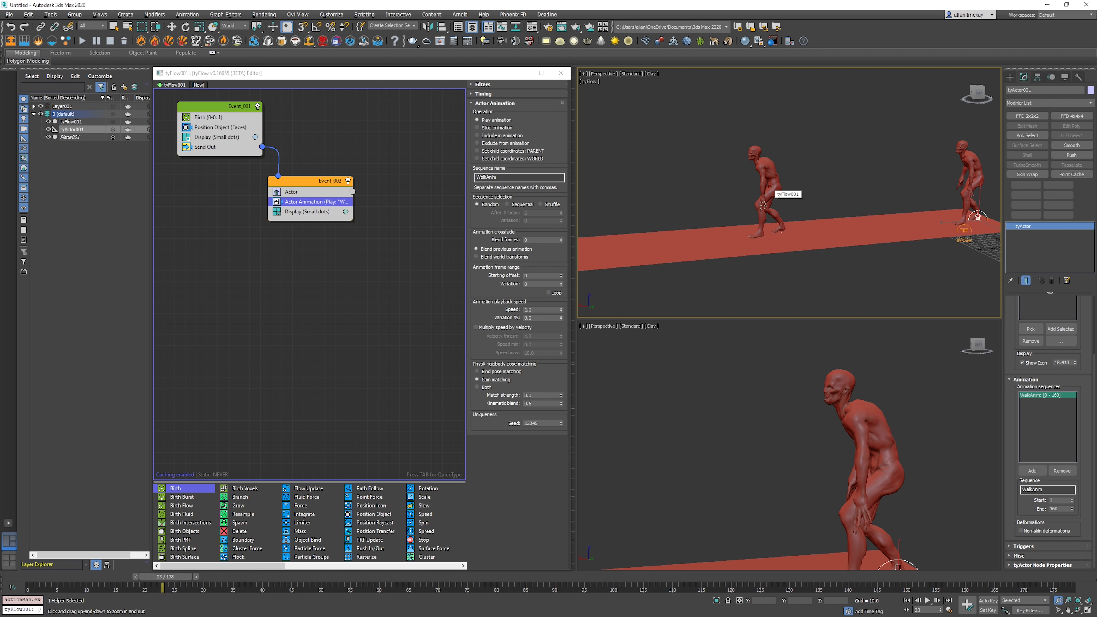
{"action": "key", "text": "alt+z"}
{"action": "key", "text": "/"}
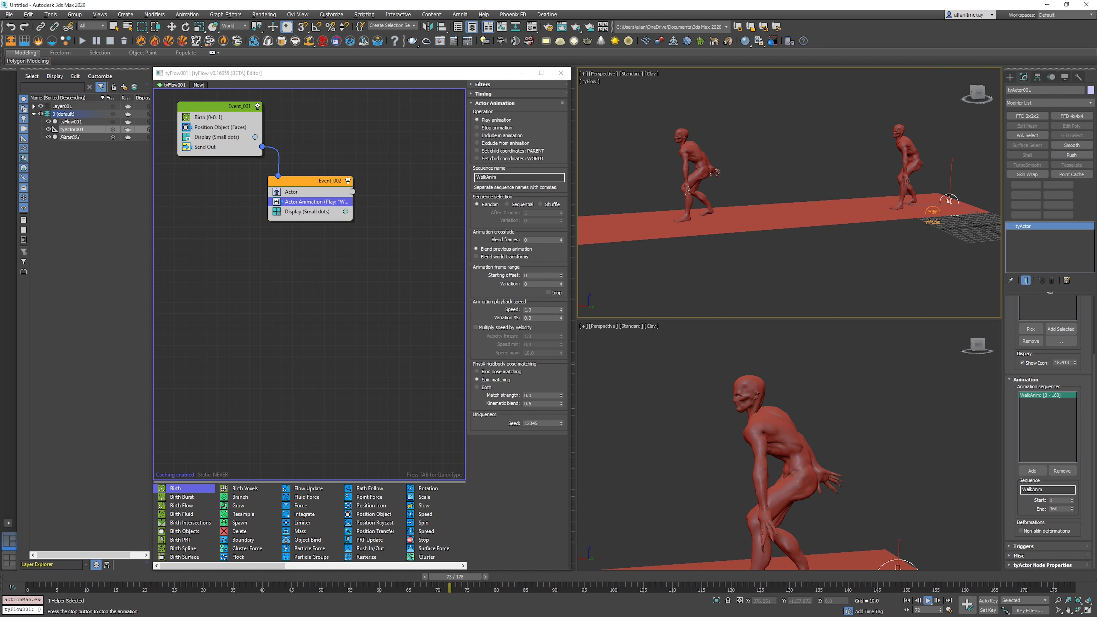
{"action": "key", "text": "/"}
- Inspect the particle actor's walk up close in wireframe display during playback and return to frame 0
{"action": "scroll", "coordinate": [726, 208], "scroll_direction": "up", "scroll_amount": 4}
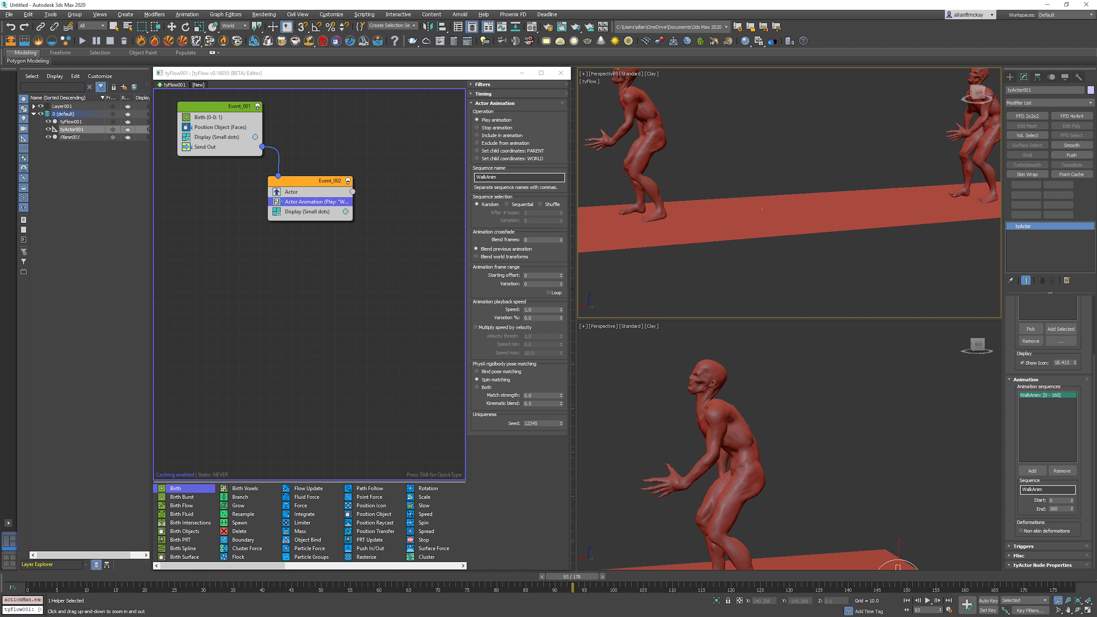
{"action": "key", "text": "F3"}
{"action": "key", "text": "w"}
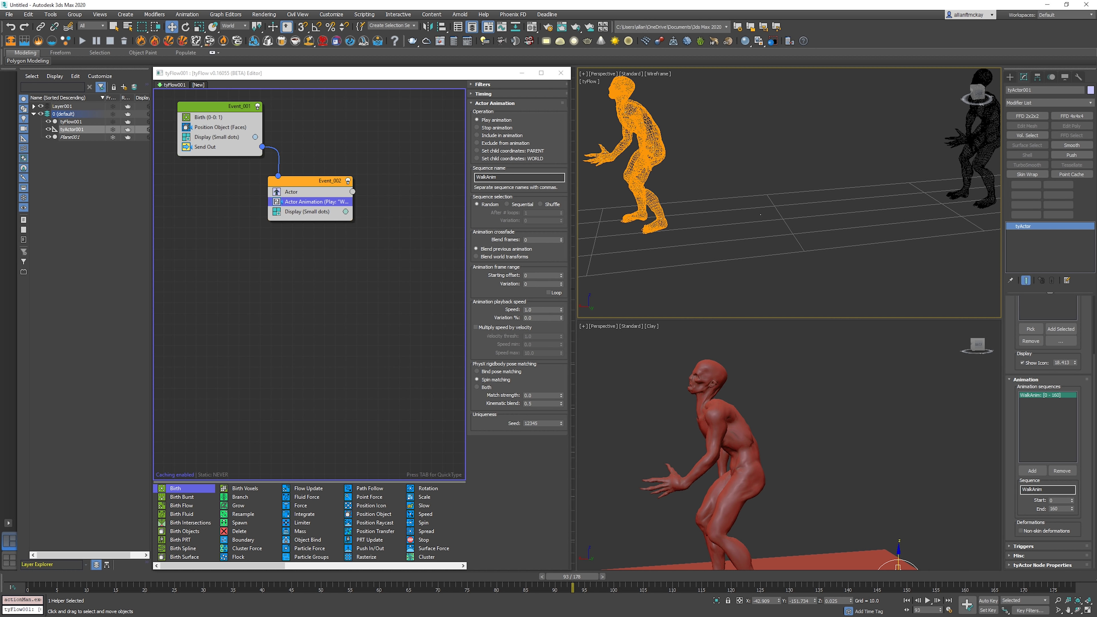
{"action": "key", "text": "/"}
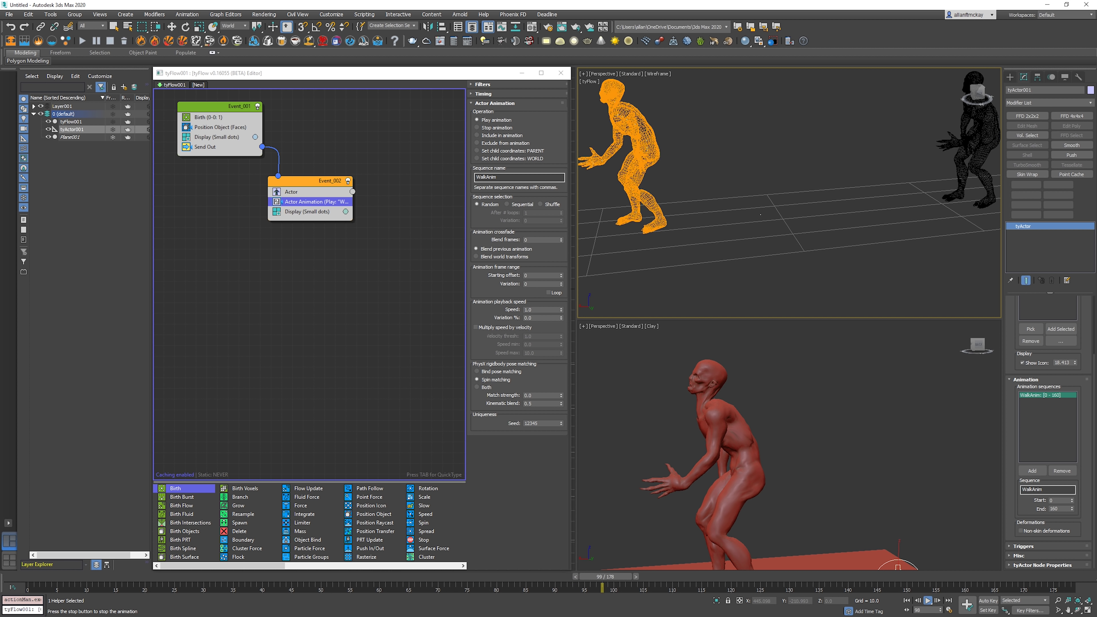
{"action": "key", "text": "/"}
{"action": "key", "text": "Home"}
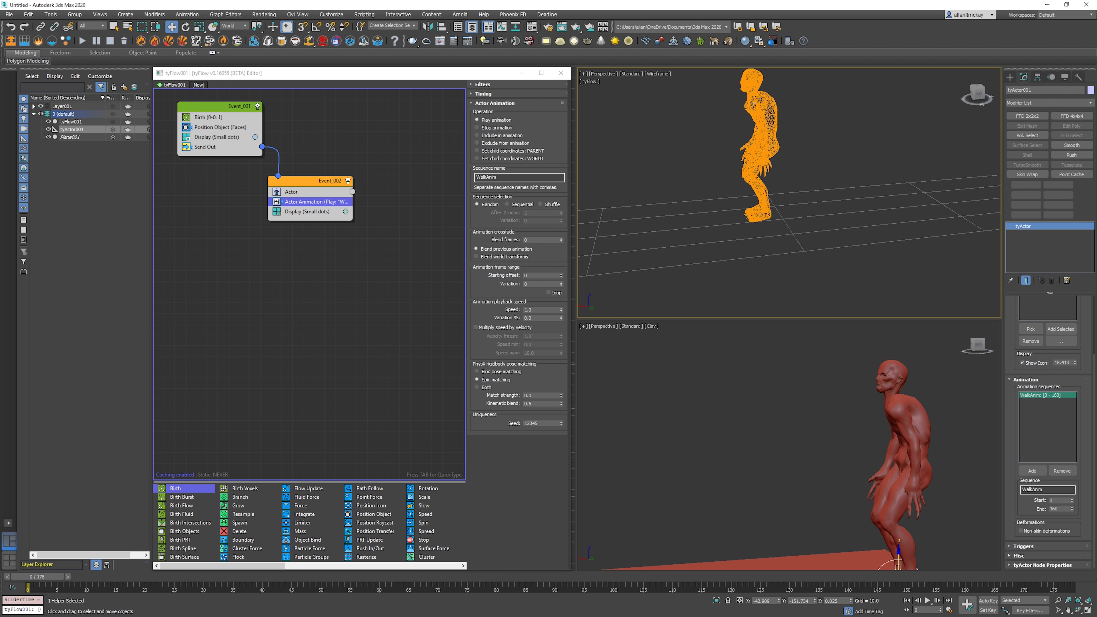
- Enable Force biped 'In Place' mode for the tyActor and replay the animation with both characters in view
{"action": "left_click", "coordinate": [1019, 555]}
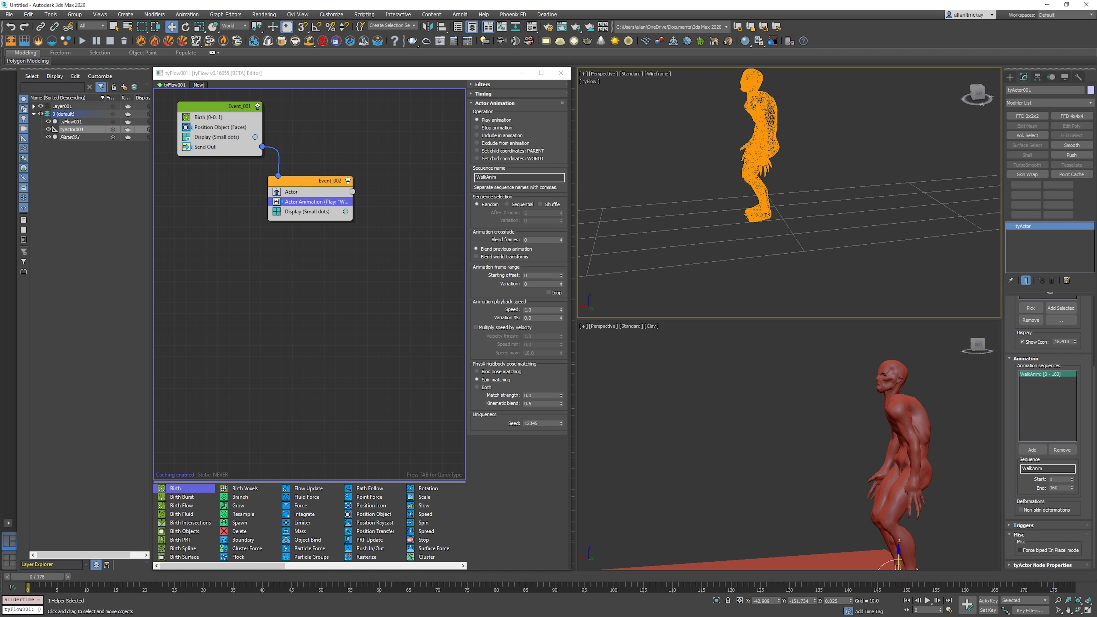
{"action": "left_click", "coordinate": [1020, 550]}
{"action": "key", "text": "slash"}
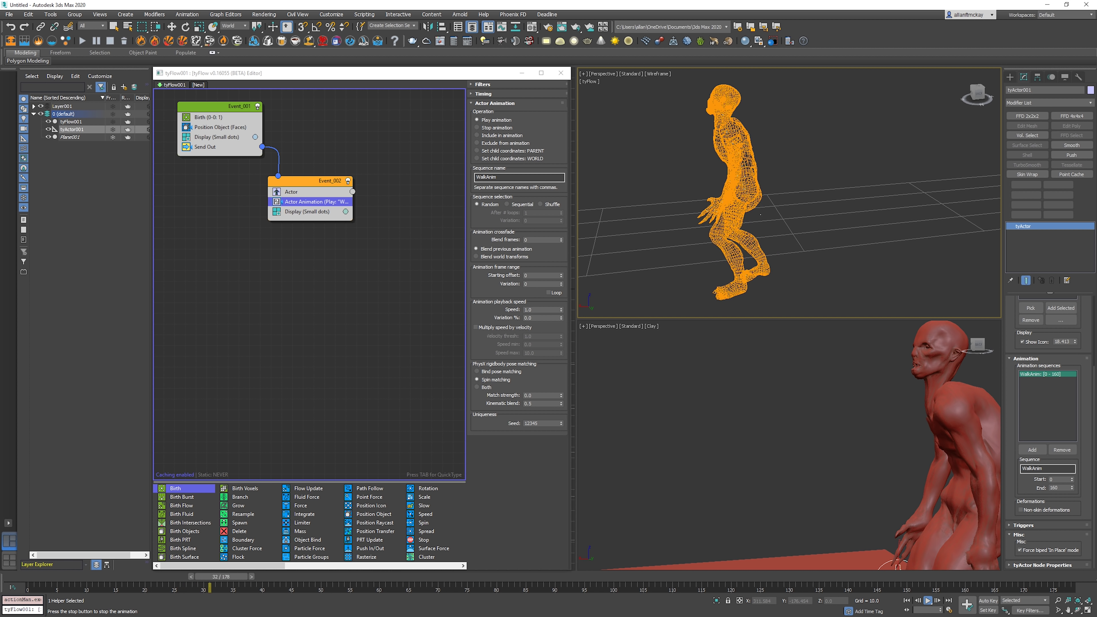
{"action": "scroll", "coordinate": [804, 203], "scroll_direction": "down", "scroll_amount": 3}
{"action": "middle_click_drag", "start_coordinate": [843, 186], "coordinate": [803, 222], "text": "alt"}
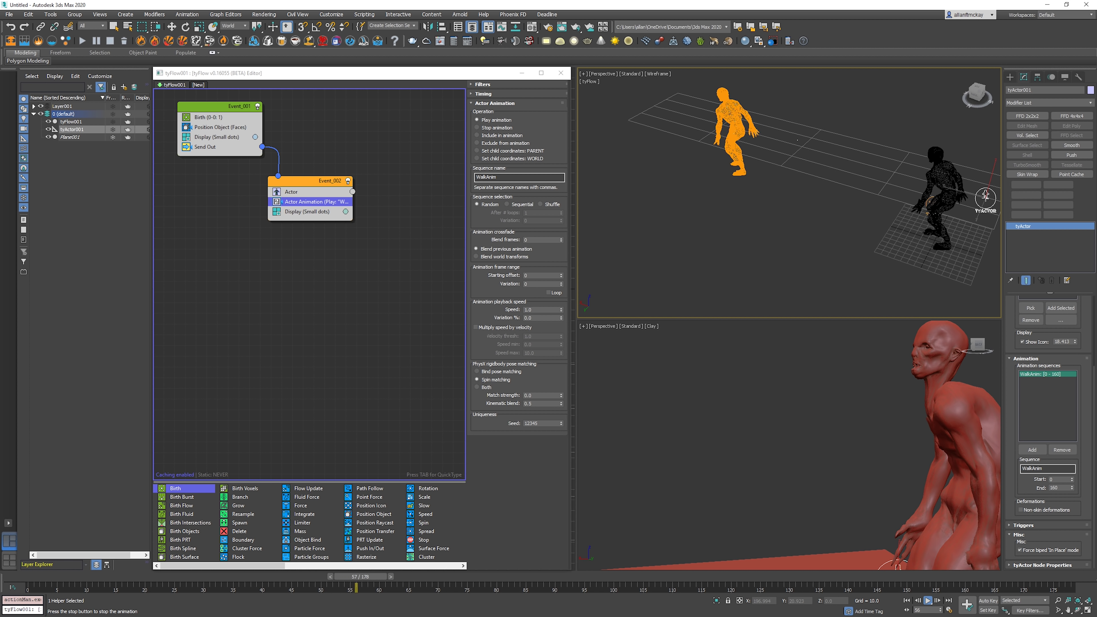
{"action": "key", "text": "slash"}
{"action": "key", "text": "Home"}
{"action": "key", "text": "w"}
{"action": "key", "text": "slash"}
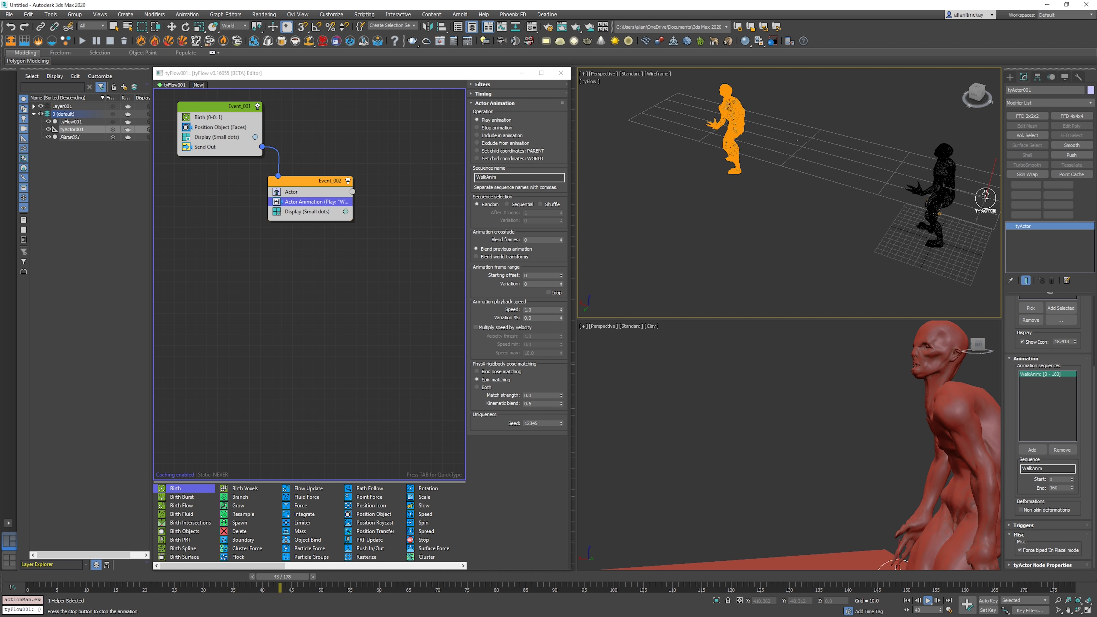
- Stop the walk playback and compare the particle actor with the original character from several angles in the wireframe view
{"action": "key", "text": "slash"}
{"action": "middle_click_drag", "start_coordinate": [806, 200], "coordinate": [752, 173]}
{"action": "middle_click_drag", "start_coordinate": [860, 191], "coordinate": [829, 190], "text": "alt"}
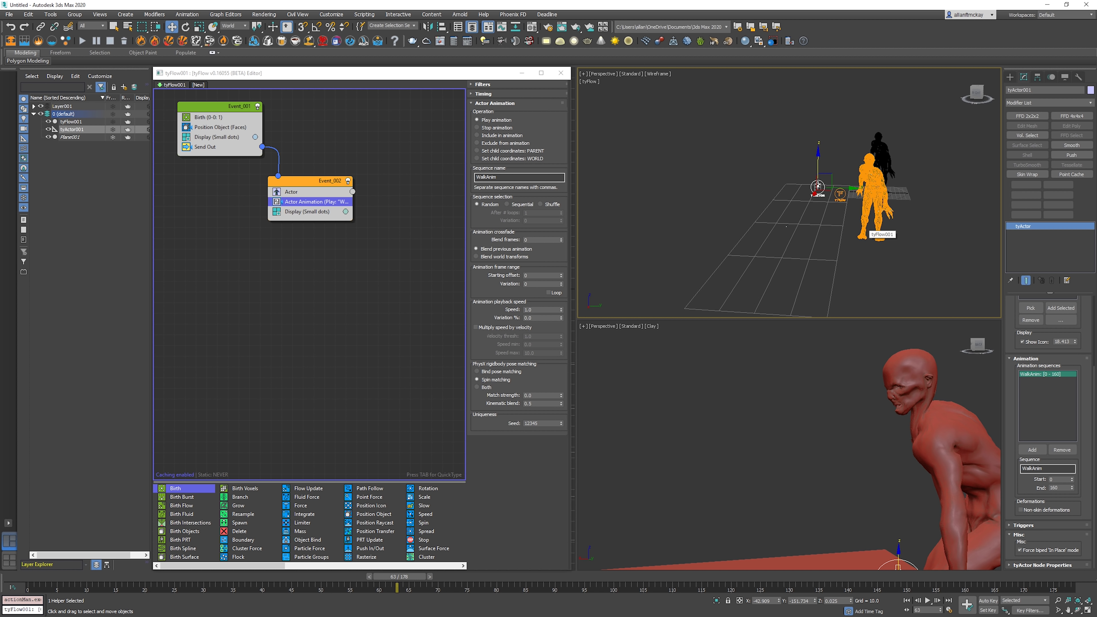
{"action": "middle_click_drag", "start_coordinate": [867, 221], "coordinate": [886, 246], "text": "alt"}
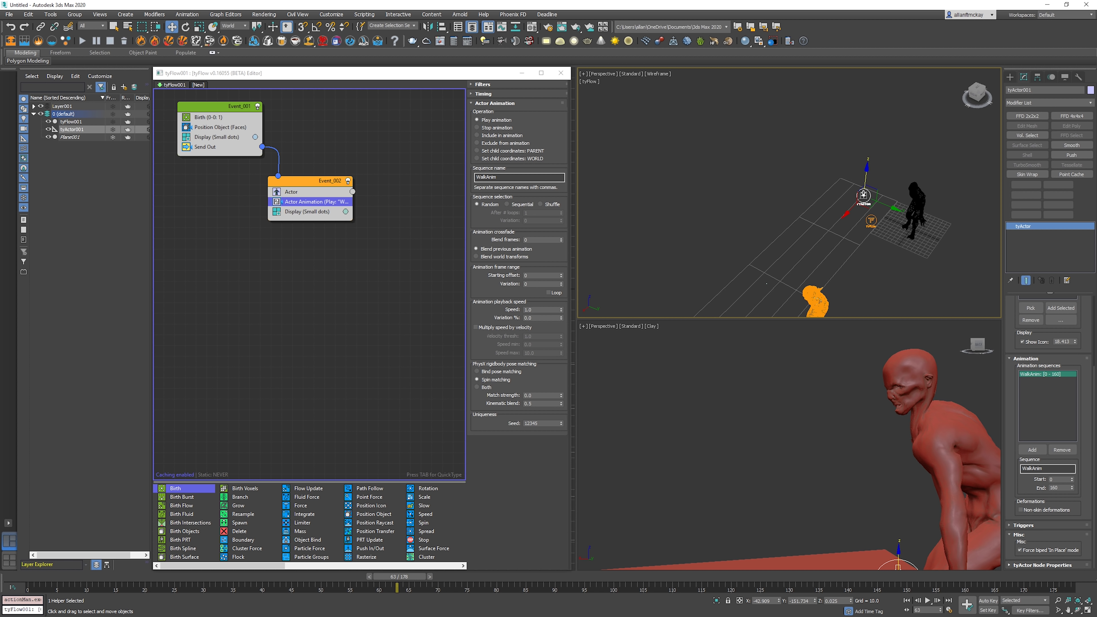
- Try the tyActor with Force biped 'In Place' mode off, replay the walk from frame 0 and re-enable the option
{"action": "left_click", "coordinate": [1021, 551]}
{"action": "key", "text": "Home"}
{"action": "key", "text": "slash"}
{"action": "middle_click_drag", "start_coordinate": [811, 273], "coordinate": [785, 193]}
{"action": "key", "text": "slash"}
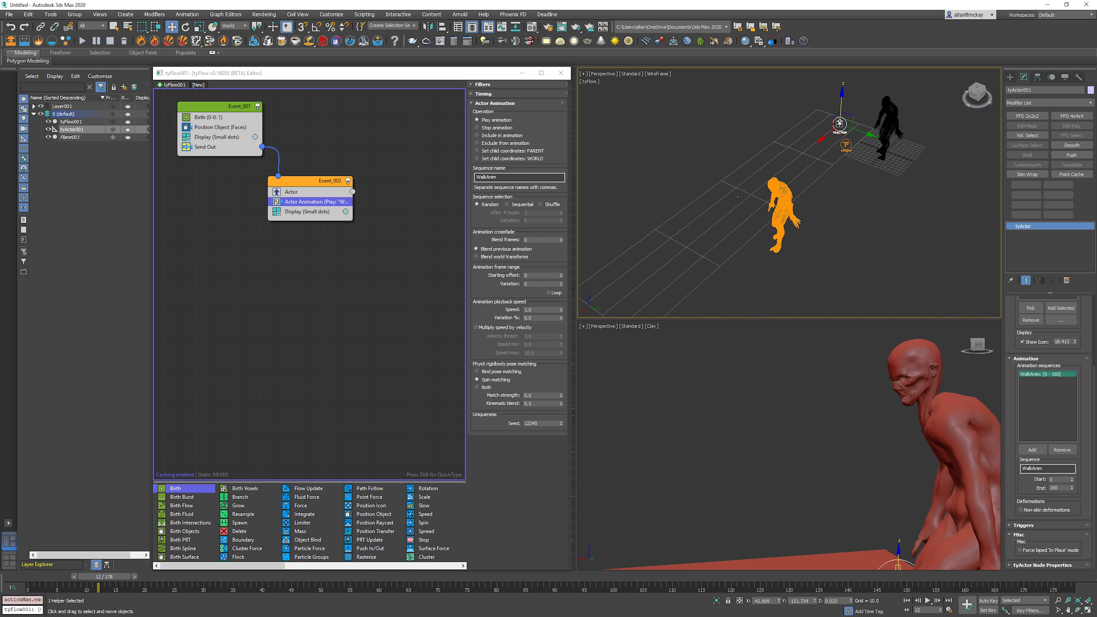
{"action": "middle_click", "coordinate": [789, 445]}
{"action": "key", "text": "Home"}
{"action": "key", "text": "slash"}
{"action": "key", "text": "slash"}
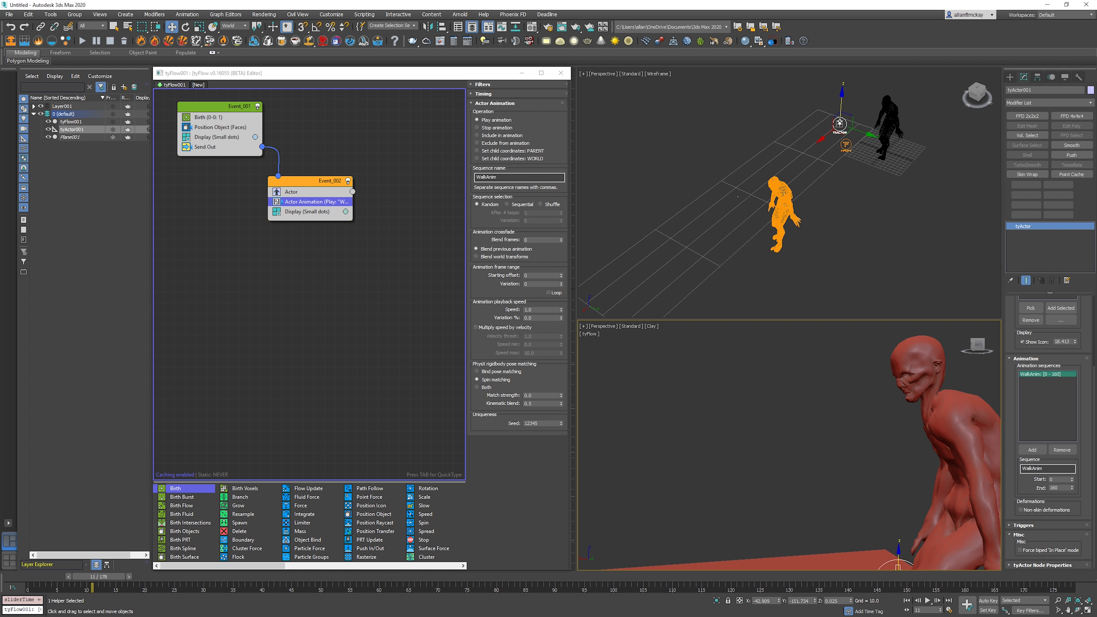
{"action": "key", "text": "Home"}
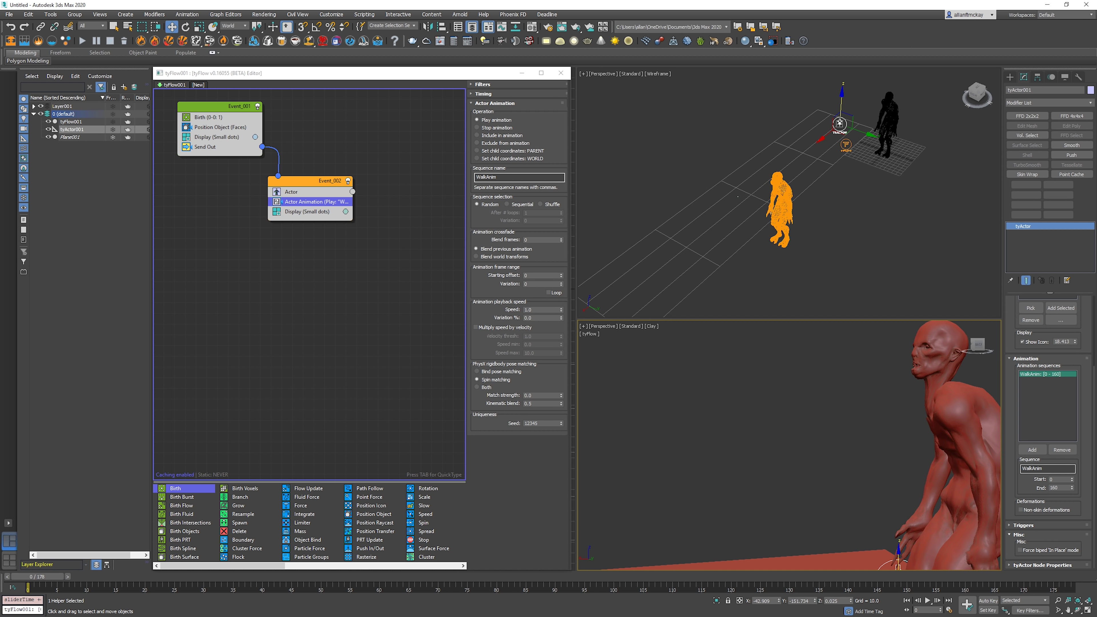
{"action": "left_click", "coordinate": [1021, 550]}
{"action": "middle_click", "coordinate": [808, 251]}
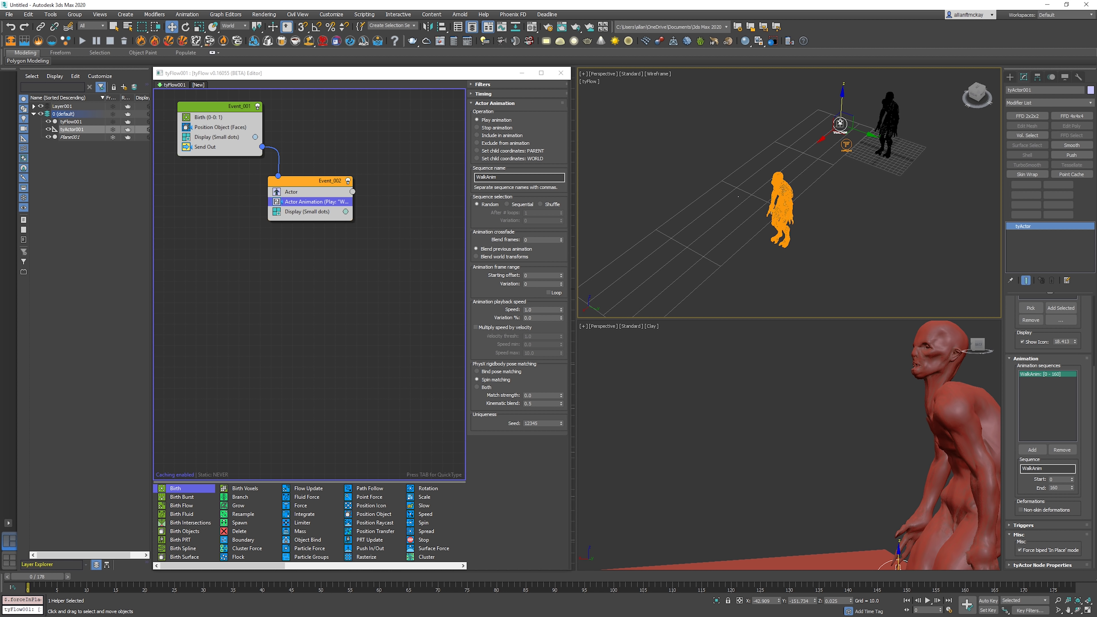
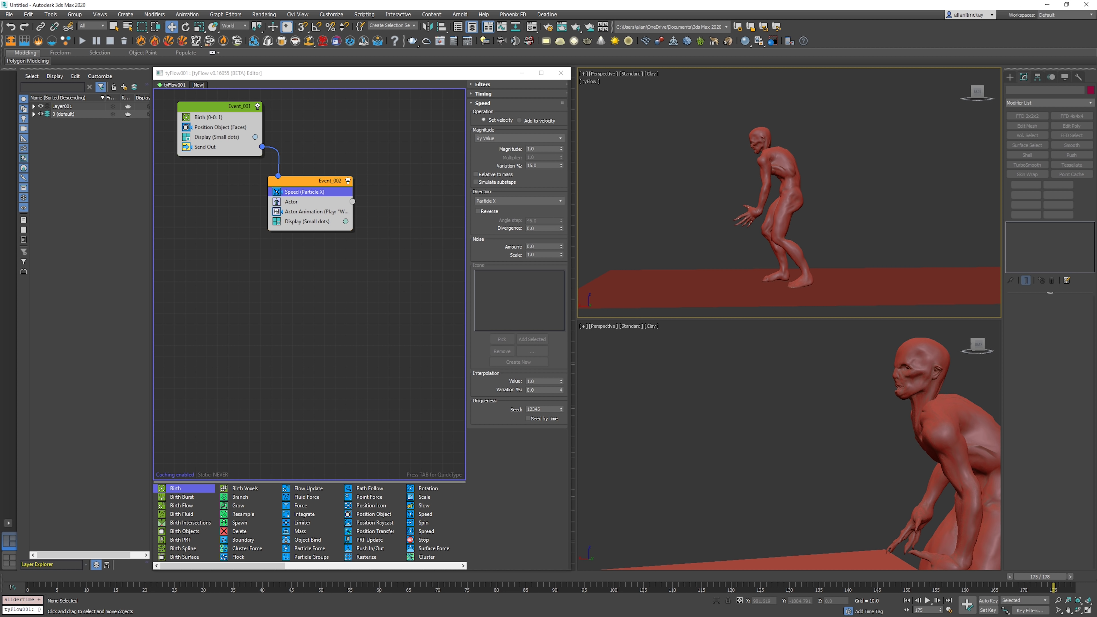
- Enable Loop in the Actor Animation operator, play the walk and scrub back to frame 160
{"action": "left_click", "coordinate": [292, 202]}
{"action": "left_click", "coordinate": [310, 212]}
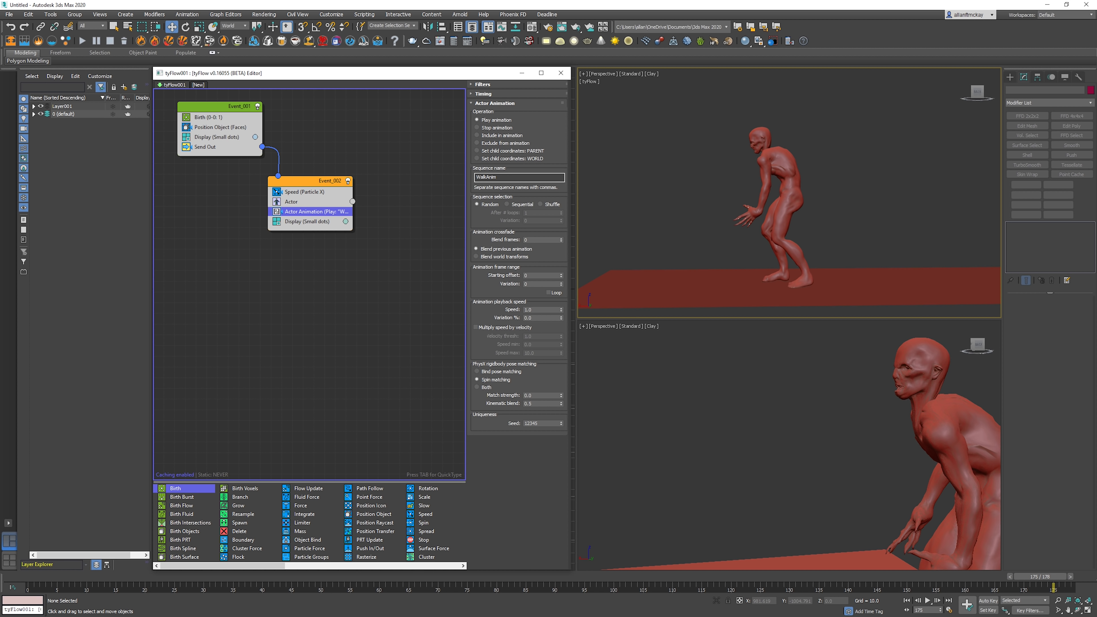
{"action": "key", "text": "slash"}
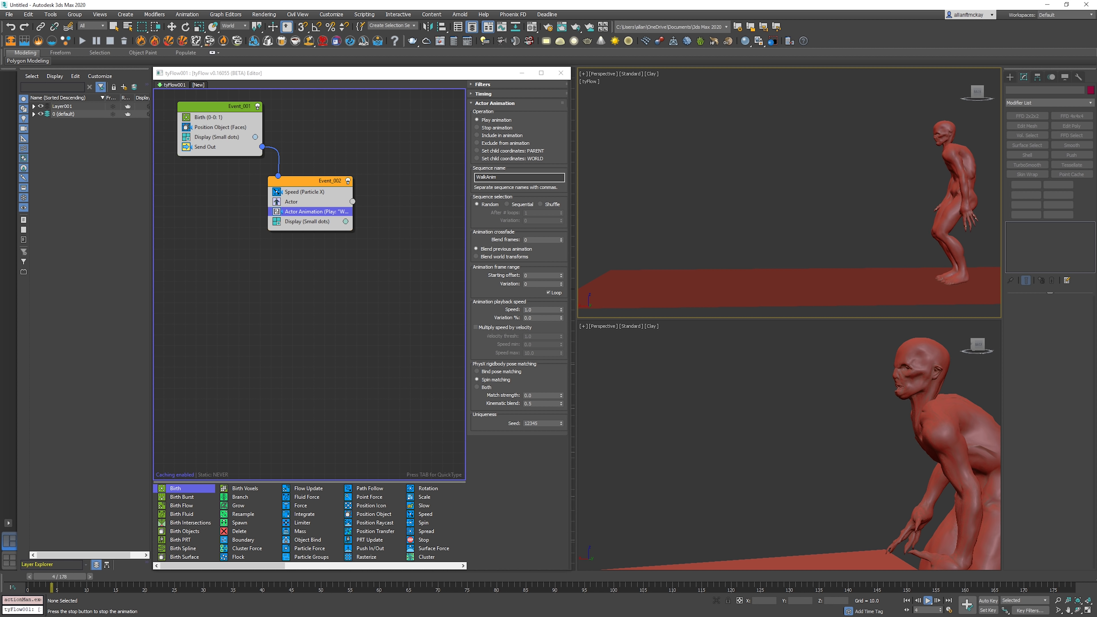
{"action": "left_click", "coordinate": [789, 446]}
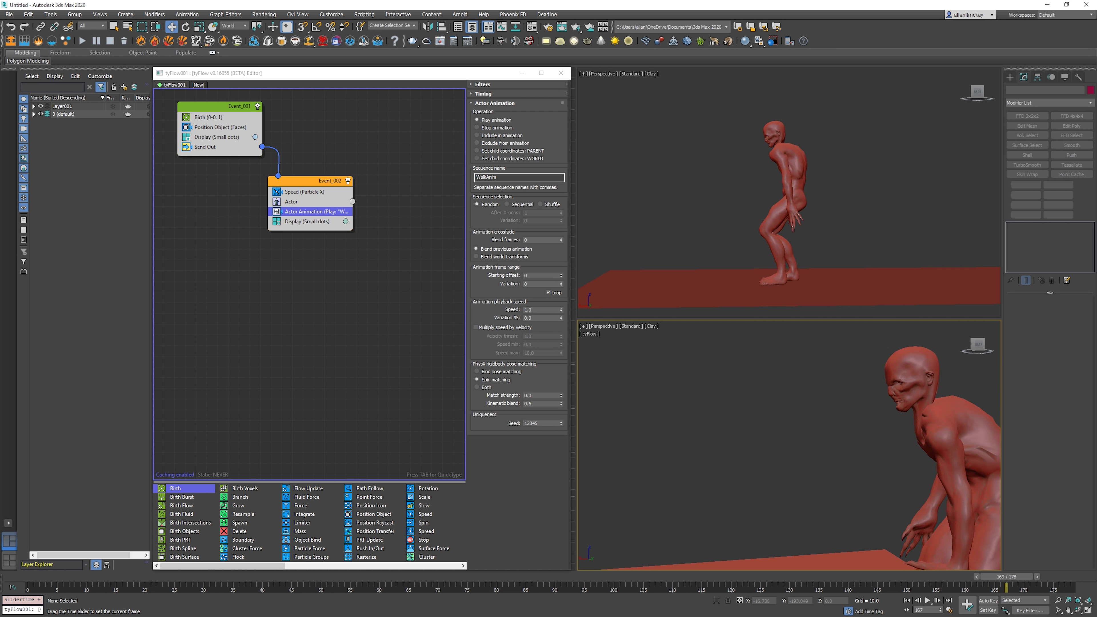
{"action": "left_click_drag", "start_coordinate": [962, 577], "coordinate": [957, 577]}
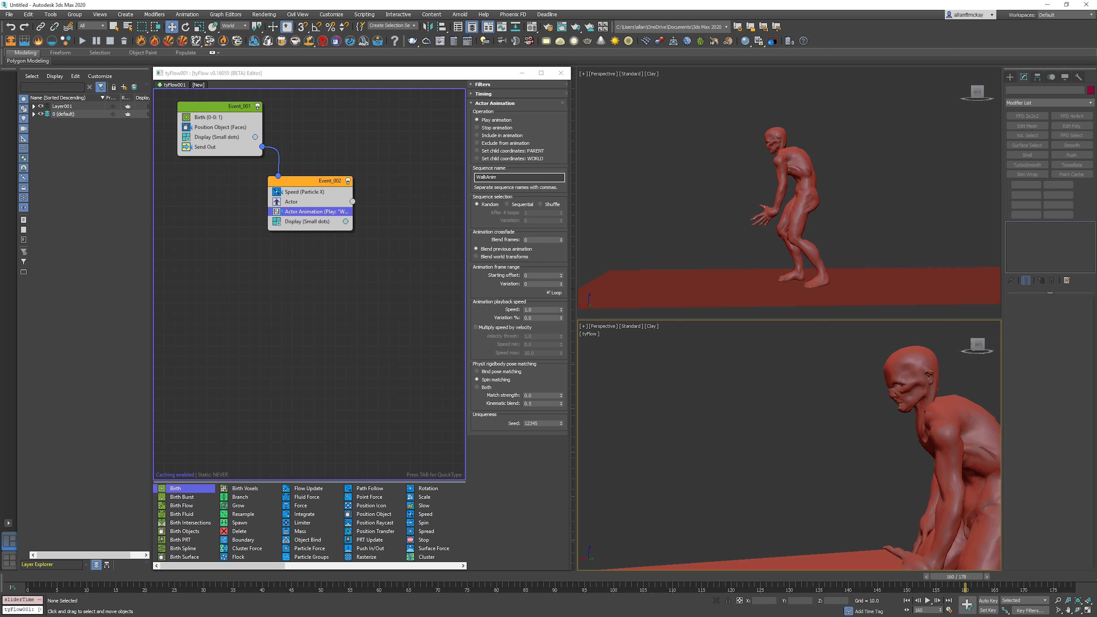
- Set the animation crossfade to 20 blend frames and step back and forth around frame 160
{"action": "left_click", "coordinate": [536, 239]}
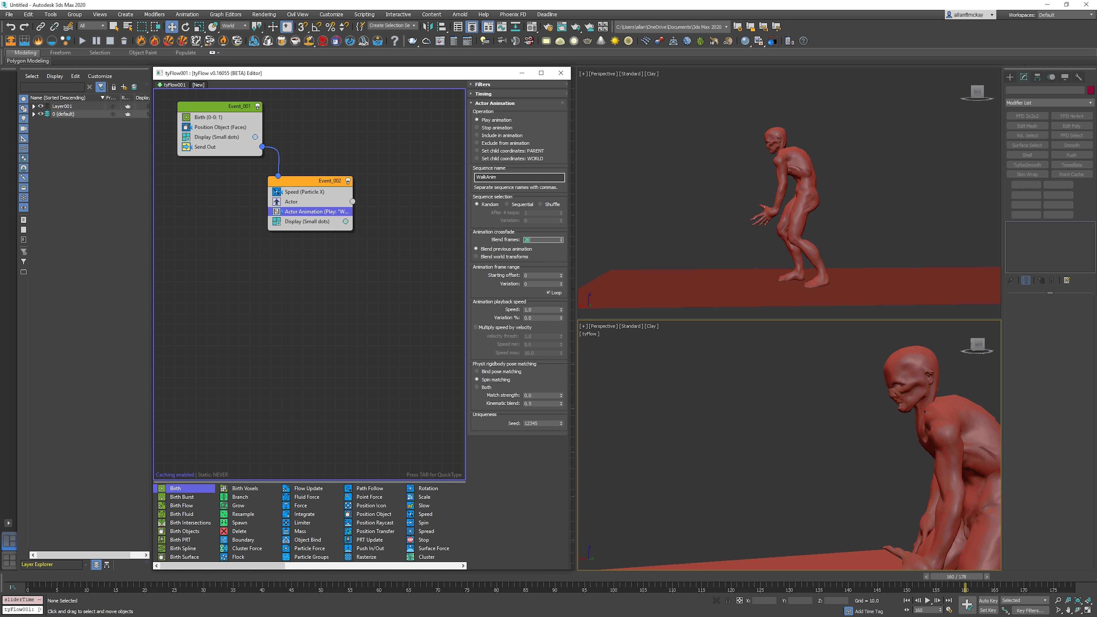
{"action": "middle_click", "coordinate": [791, 195]}
{"action": "key", "text": "period"}
{"action": "key", "text": "period"}
{"action": "key", "text": "comma"}
{"action": "key", "text": "comma"}
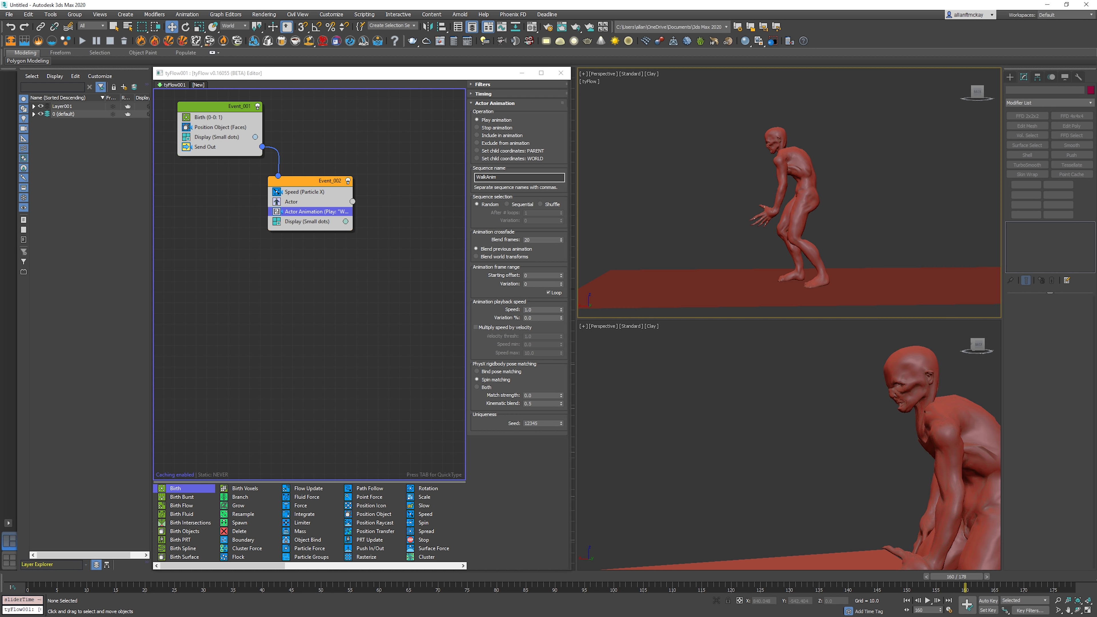
- Try Blend world transforms for the animation crossfade and step through the frames around the loop point
{"action": "left_click", "coordinate": [476, 257]}
{"action": "middle_click", "coordinate": [791, 195]}
{"action": "key", "text": "period"}
{"action": "key", "text": "comma"}
{"action": "key", "text": "period"}
- Set the PhysX rigidbody pose matching to Both and step through the frames around the loop point
{"action": "left_click", "coordinate": [477, 387]}
{"action": "middle_click", "coordinate": [804, 194]}
{"action": "key", "text": "period"}
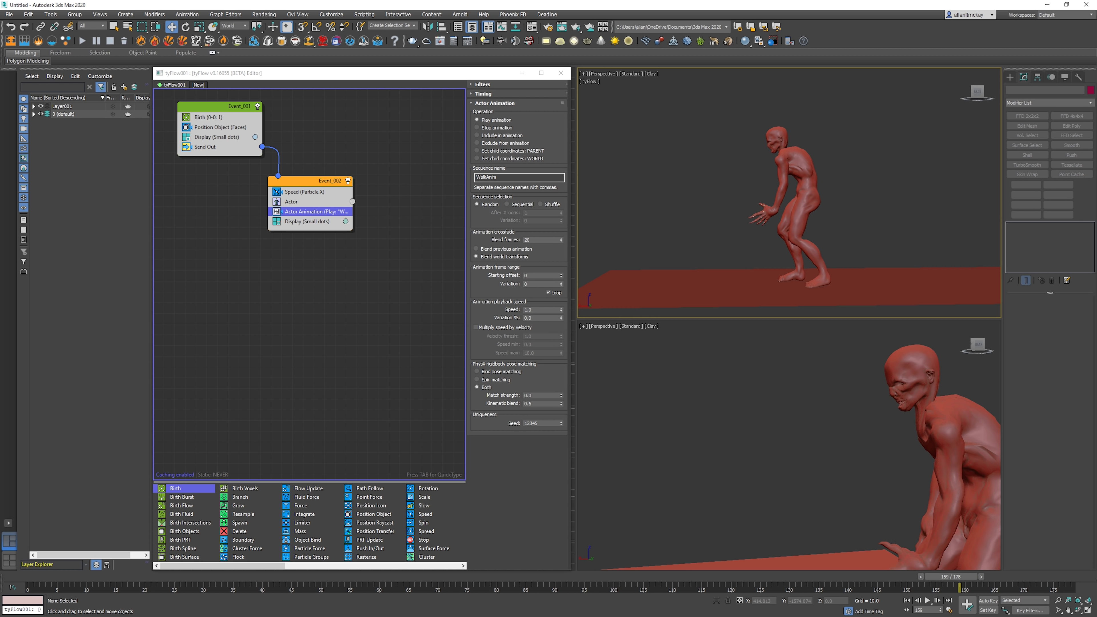
{"action": "key", "text": "comma"}
{"action": "key", "text": "period"}
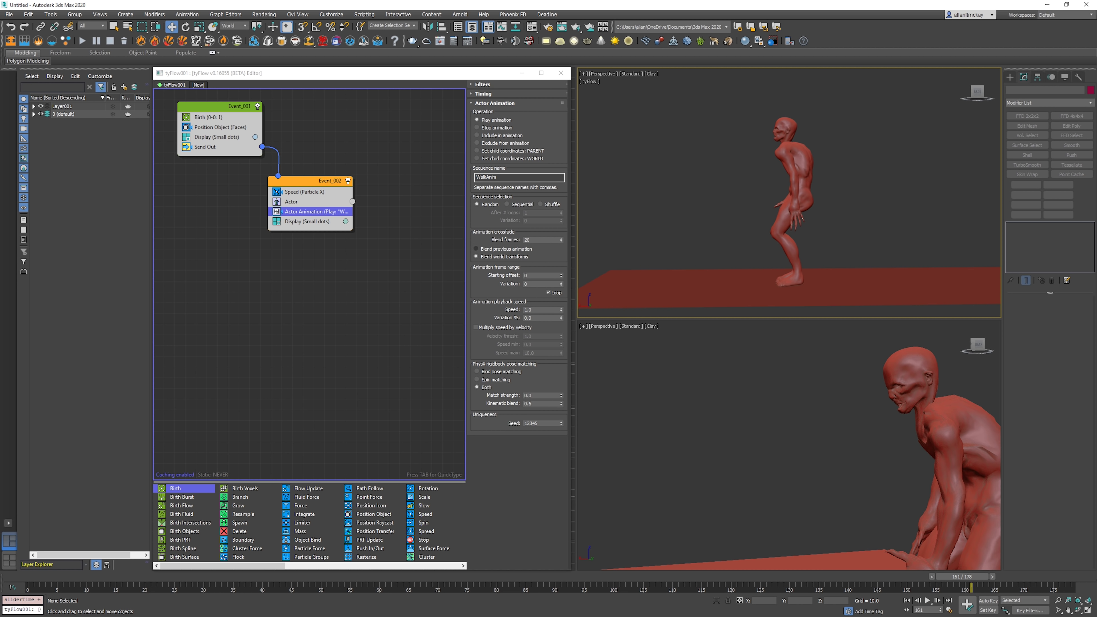
- Switch the animation crossfade back to Blend previous animation and keep Loop enabled
{"action": "left_click", "coordinate": [489, 248]}
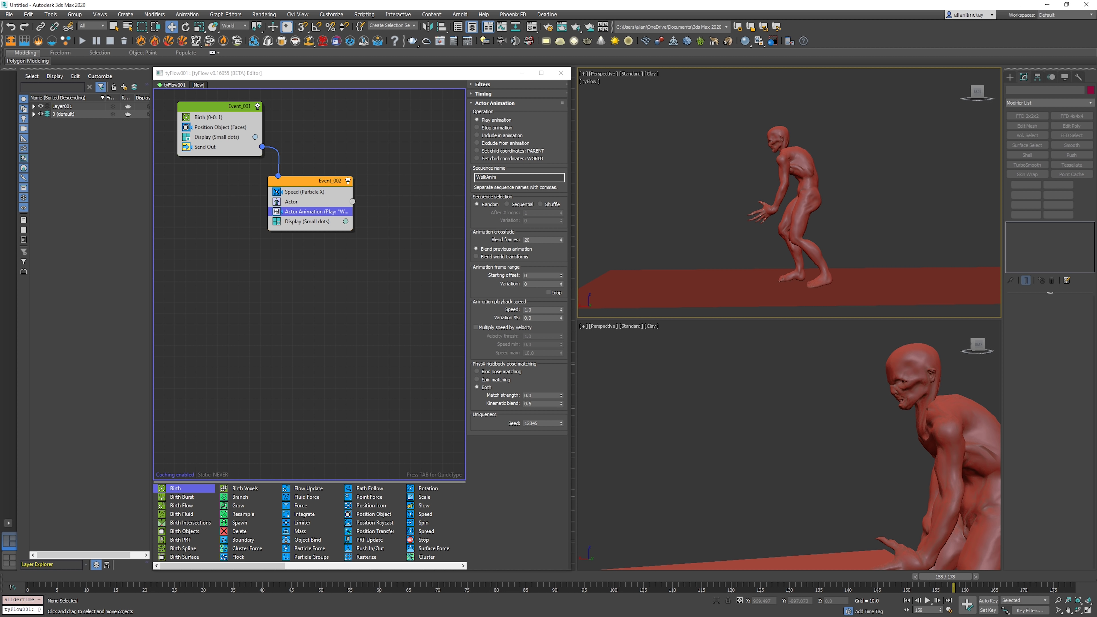
{"action": "left_click", "coordinate": [549, 293]}
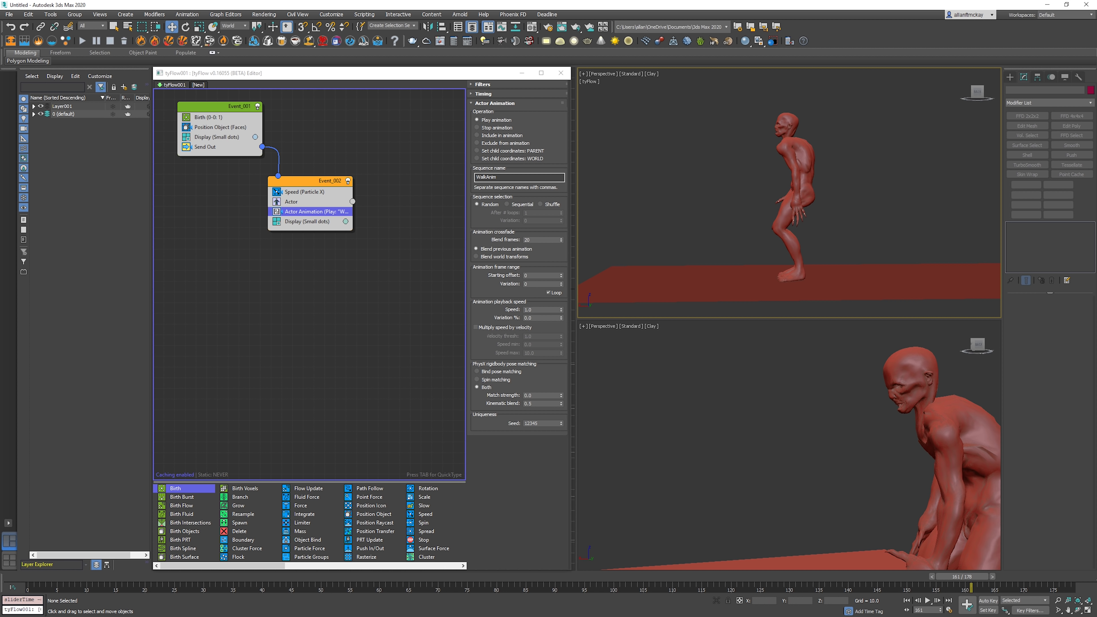
{"action": "double_click", "coordinate": [531, 240]}
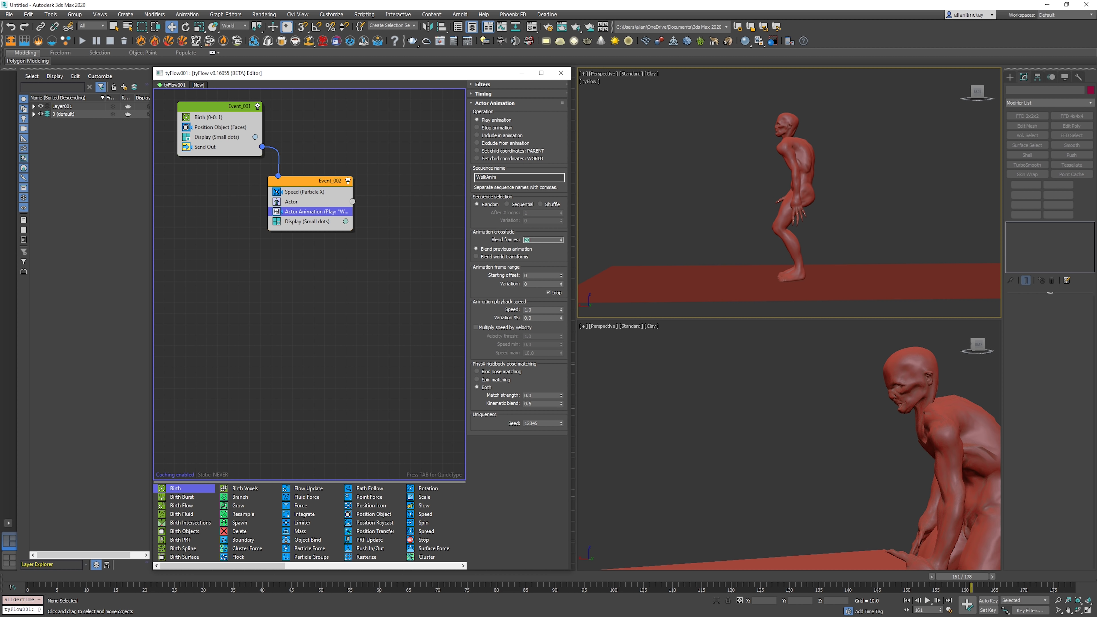
- Enable Multiply speed by velocity for the animation playback and replay the walk from frame 0
{"action": "left_click", "coordinate": [476, 328]}
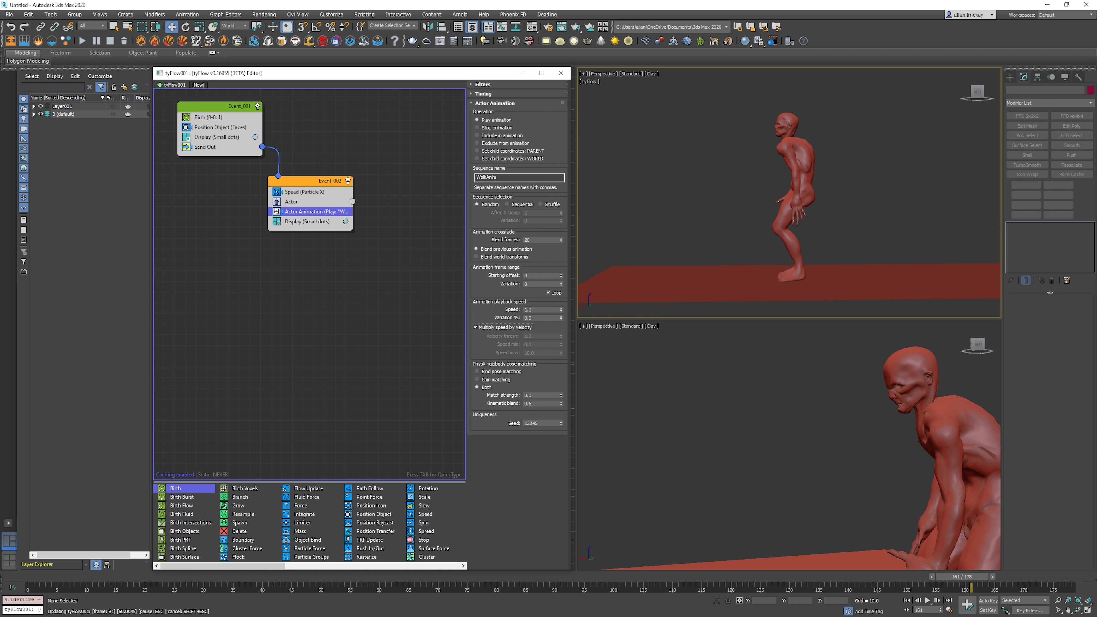
{"action": "middle_click_drag", "start_coordinate": [726, 207], "coordinate": [729, 209]}
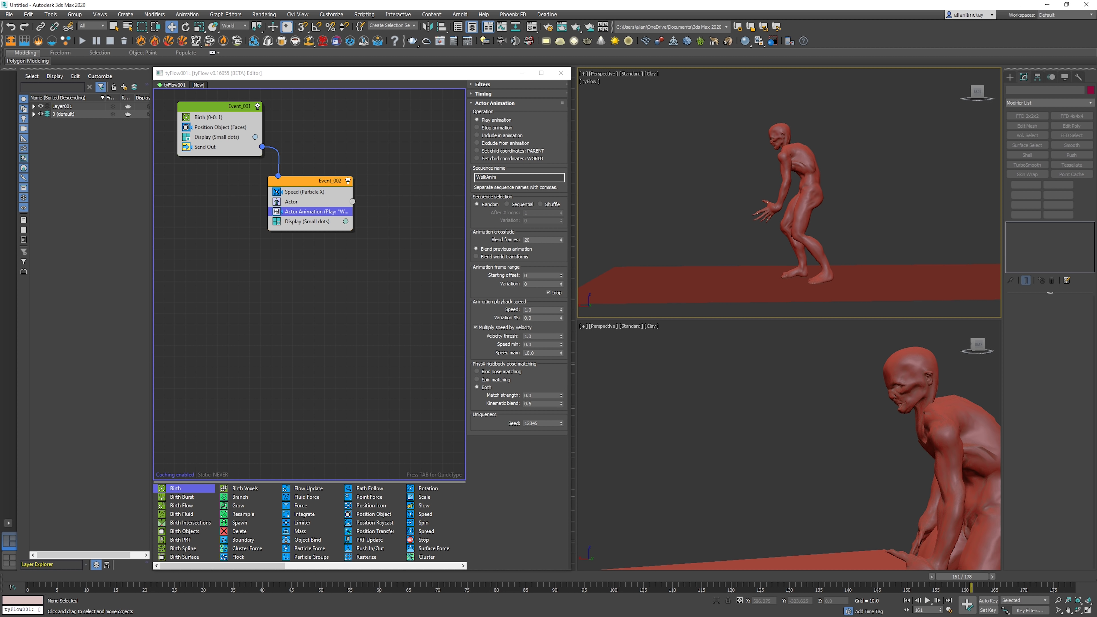
{"action": "key", "text": "Home"}
{"action": "key", "text": "slash"}
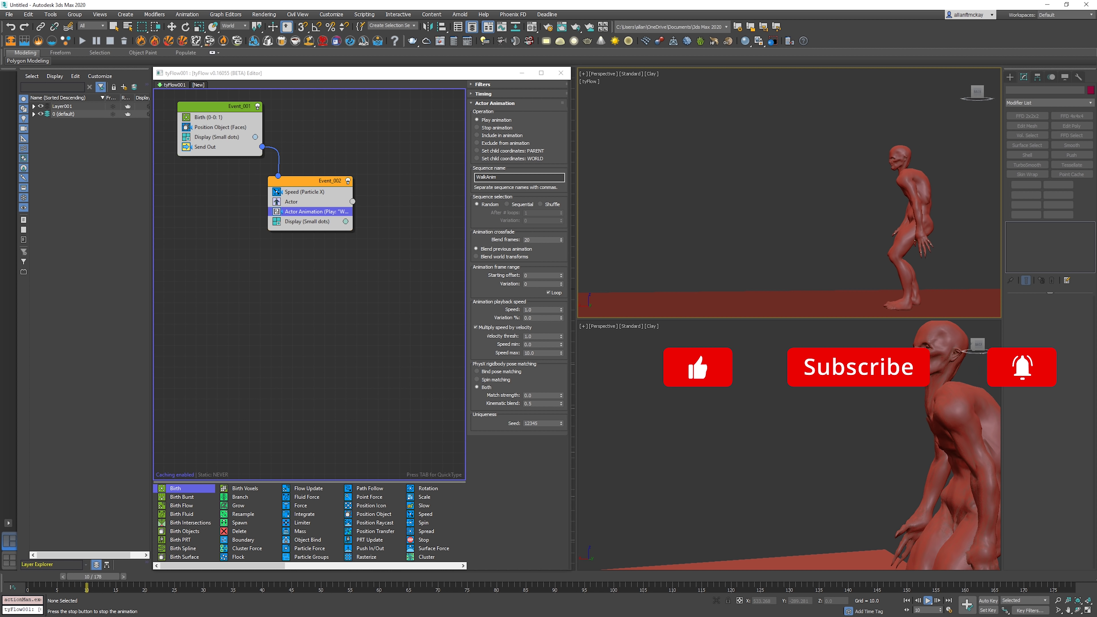
{"action": "key", "text": "slash"}
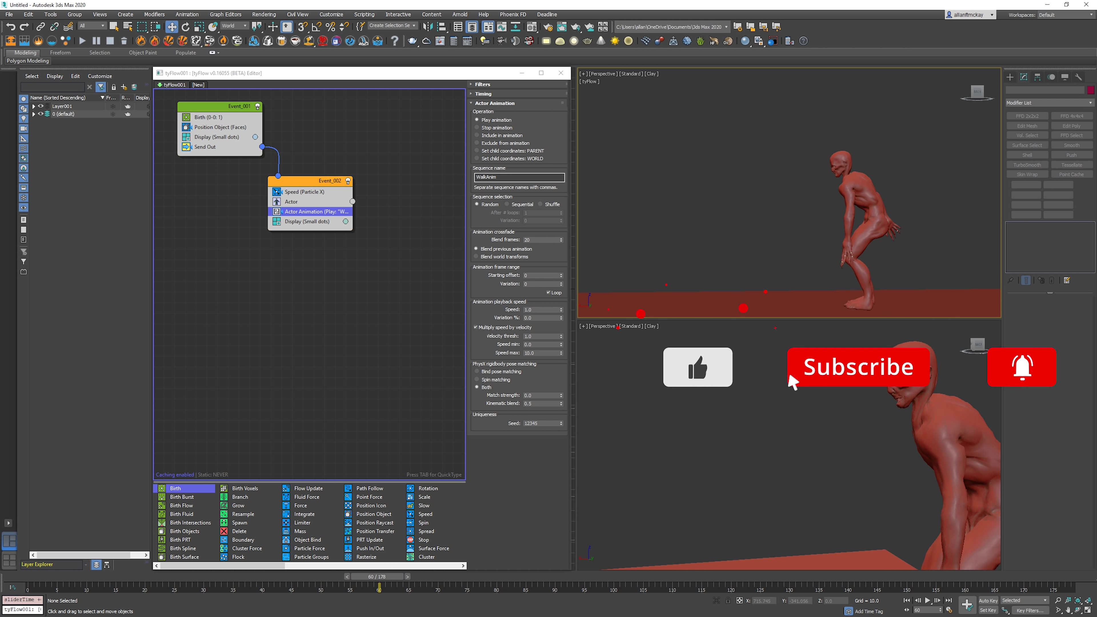
- Try a magnitude of 3 in the Speed operator, play the walk and return to frame 0
{"action": "left_click", "coordinate": [304, 192]}
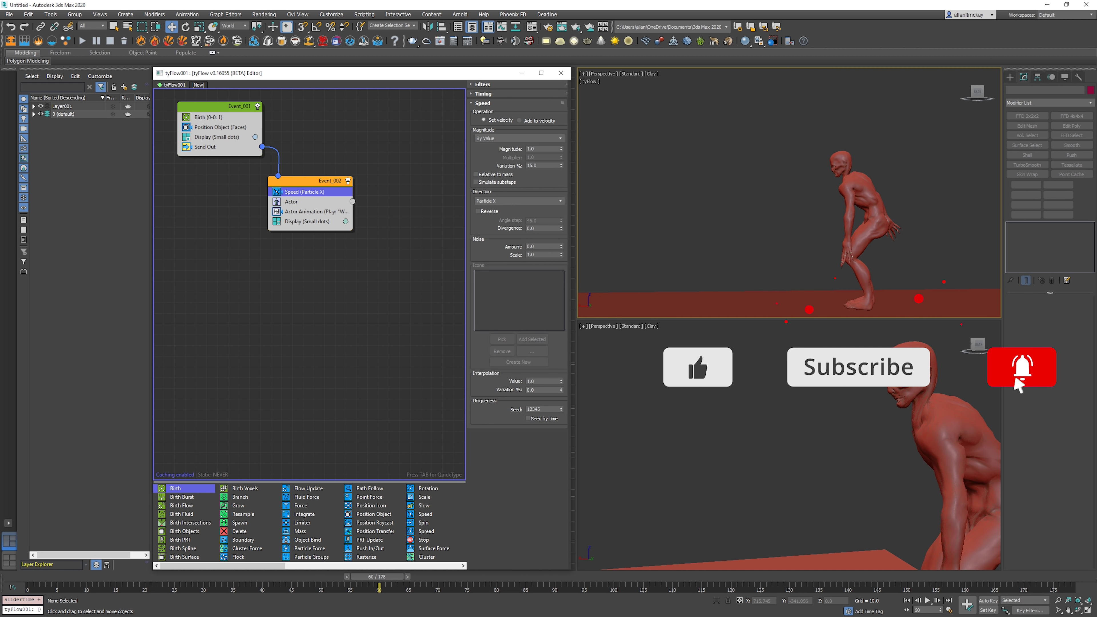
{"action": "double_click", "coordinate": [535, 150]}
{"action": "type", "text": "3"}
{"action": "key", "text": "Return"}
{"action": "key", "text": "slash"}
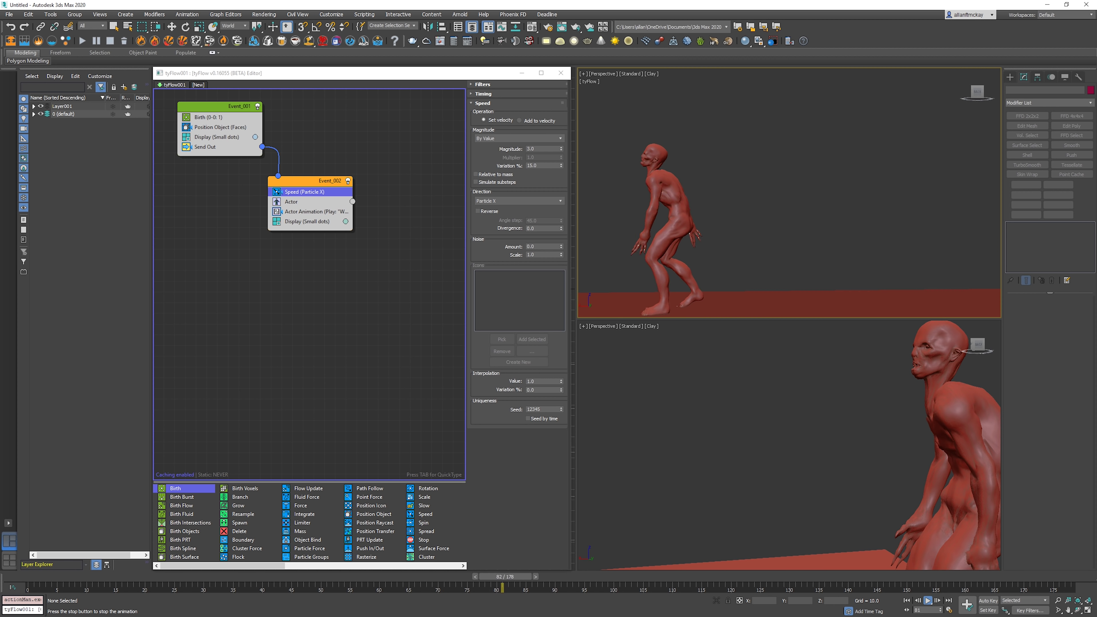
{"action": "key", "text": "Home"}
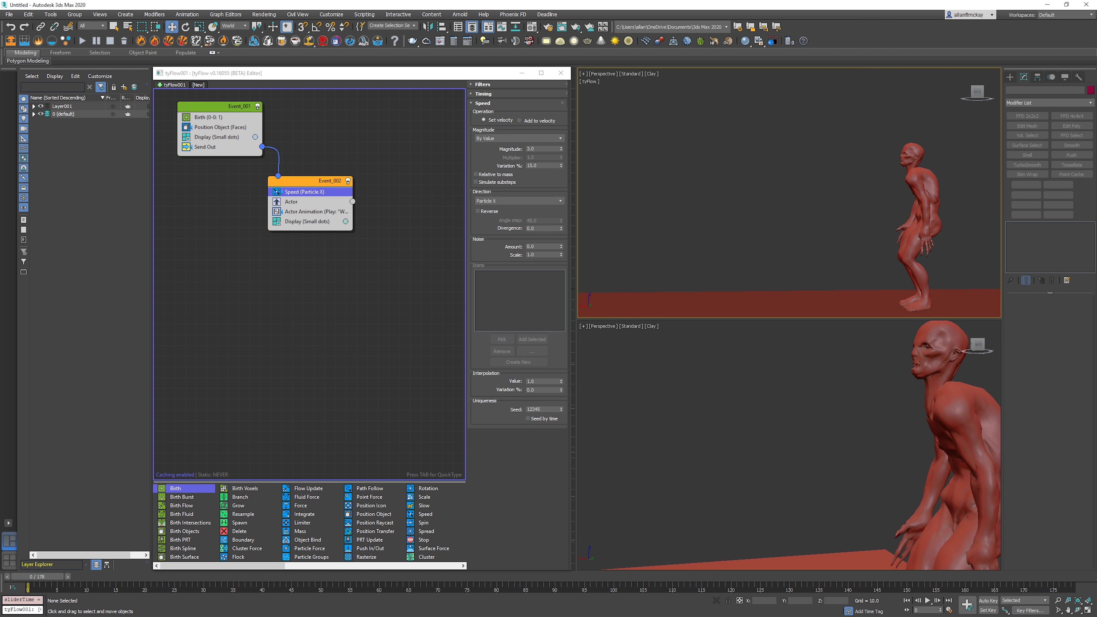
- Try a Speed magnitude of 0.5, play the slower walk and return to frame 0
{"action": "double_click", "coordinate": [539, 149]}
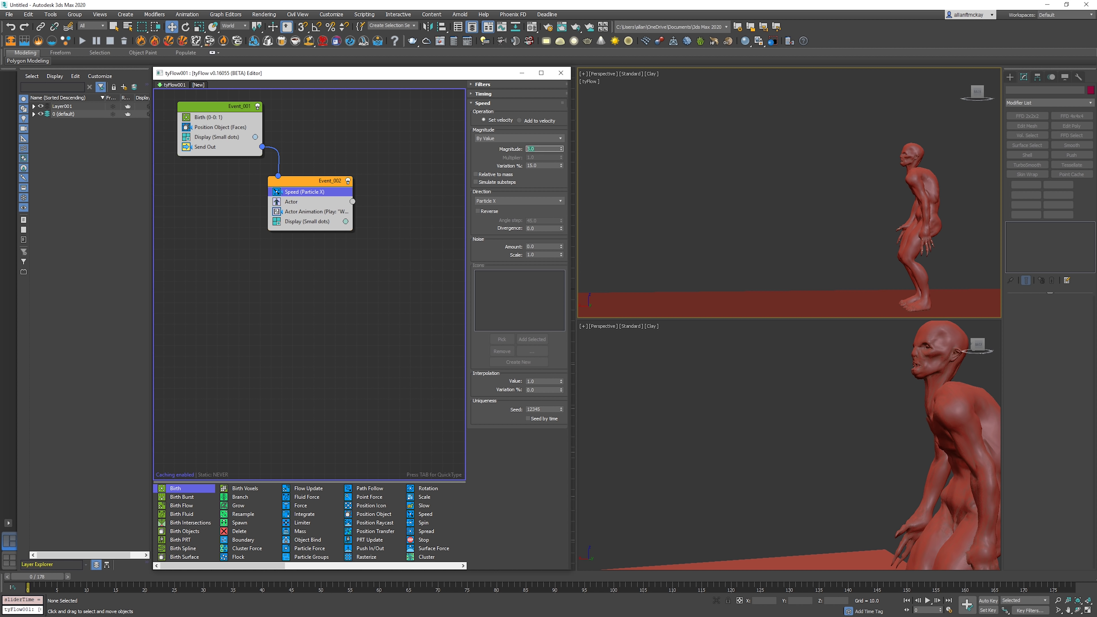
{"action": "type", "text": ".5"}
{"action": "key", "text": "Return"}
{"action": "key", "text": "slash"}
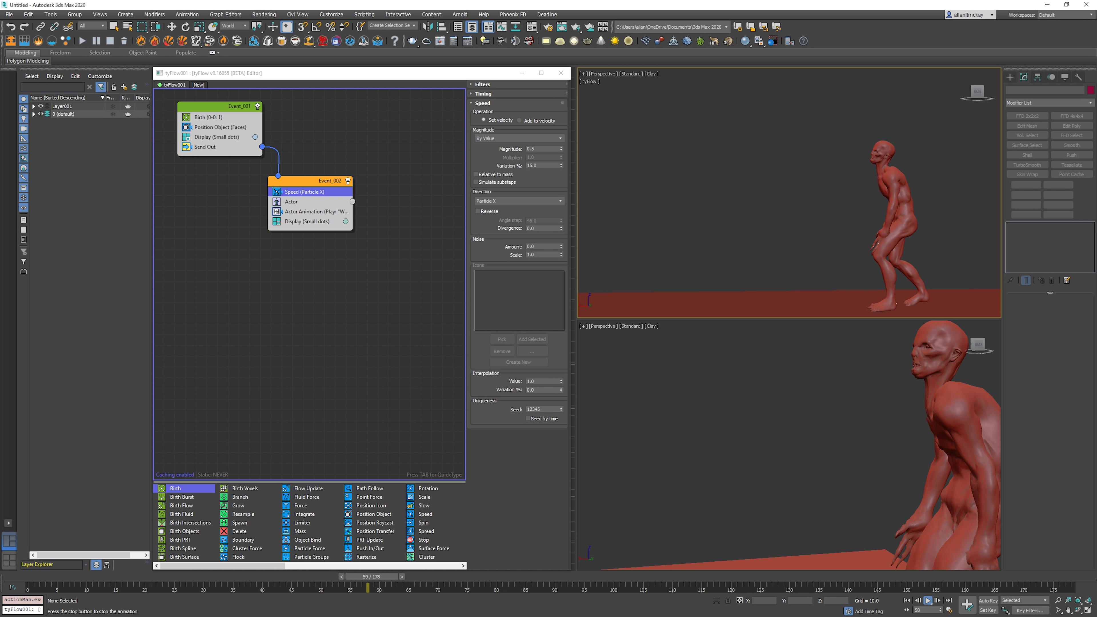
{"action": "key", "text": "Home"}
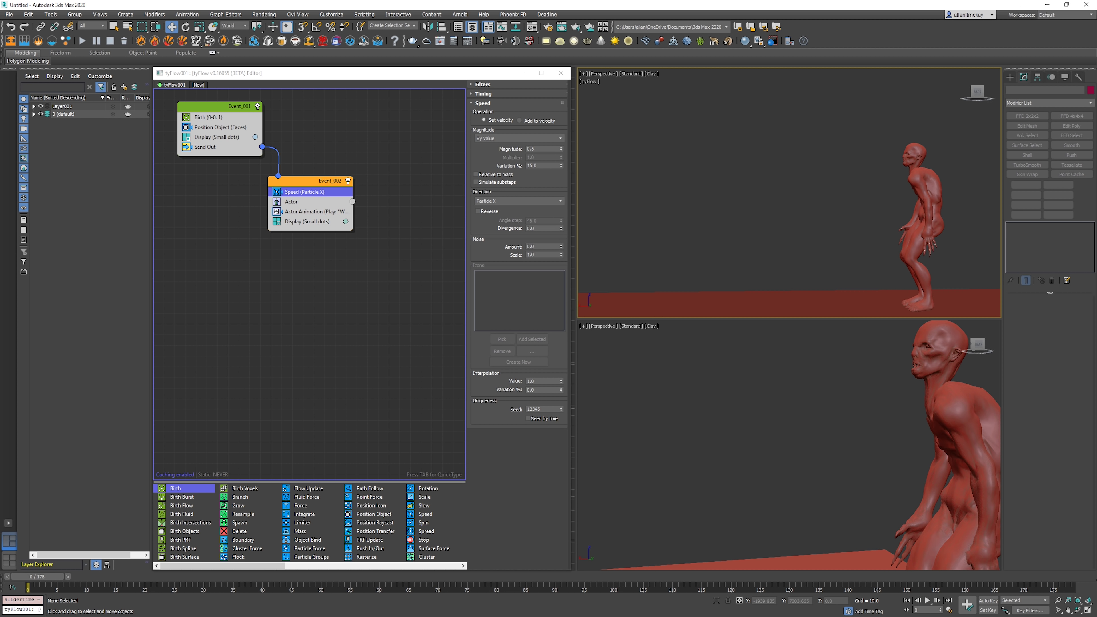
- Set the Speed magnitude back to 1 and open the Actor Animation settings
{"action": "double_click", "coordinate": [539, 149]}
{"action": "type", "text": "1"}
{"action": "key", "text": "Return"}
{"action": "left_click", "coordinate": [292, 202]}
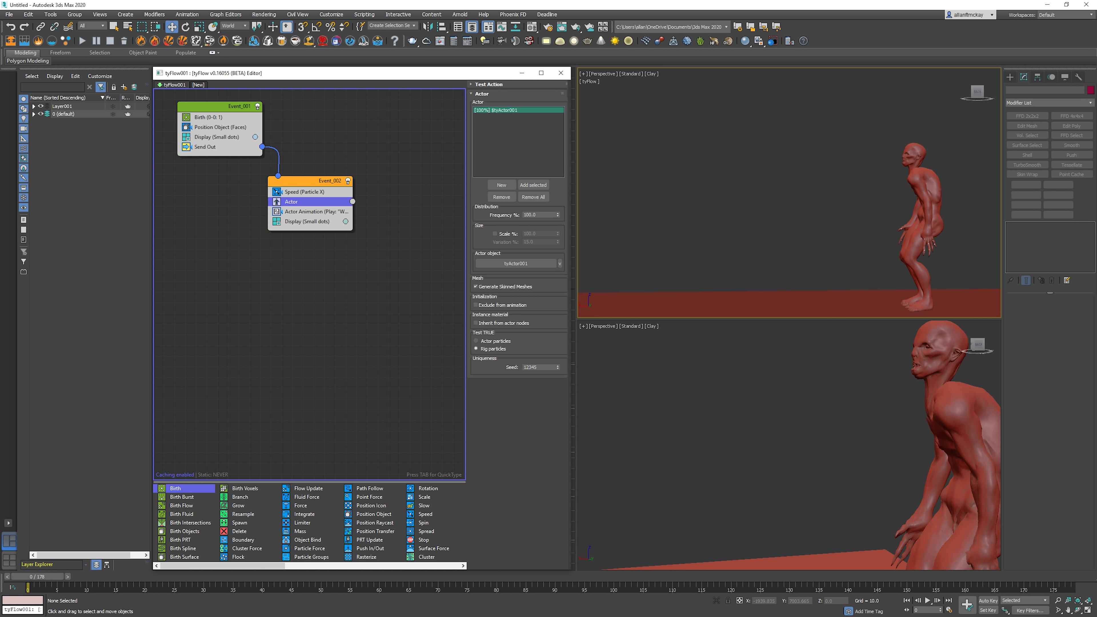
{"action": "left_click", "coordinate": [309, 212]}
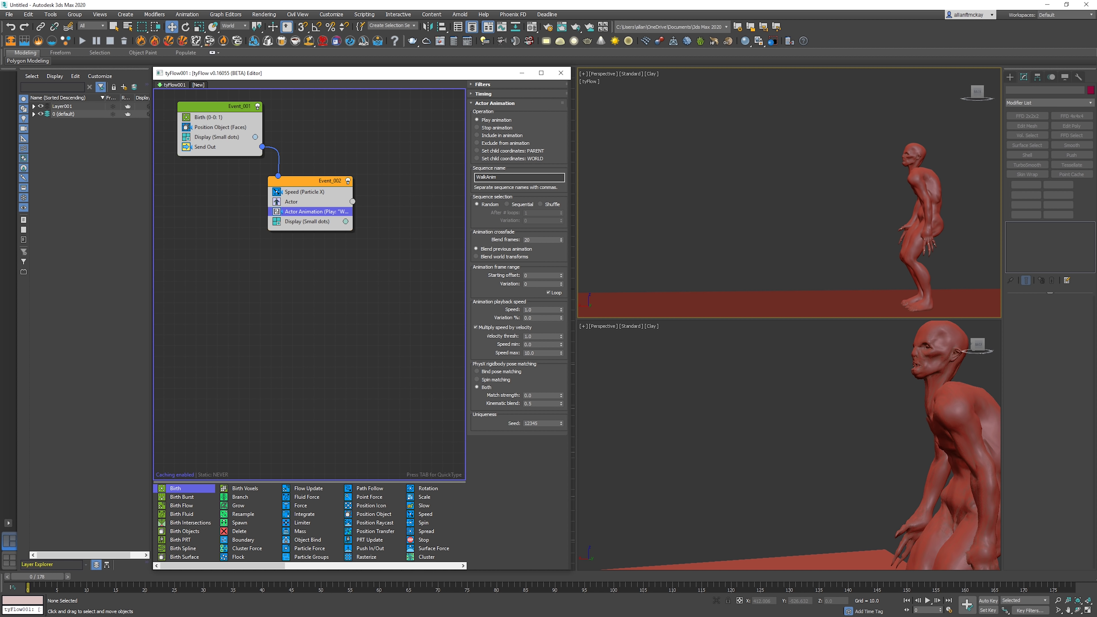
- Play the walk with Multiply speed by velocity off and on again to compare the actor's footsteps with its movement
{"action": "key", "text": "/"}
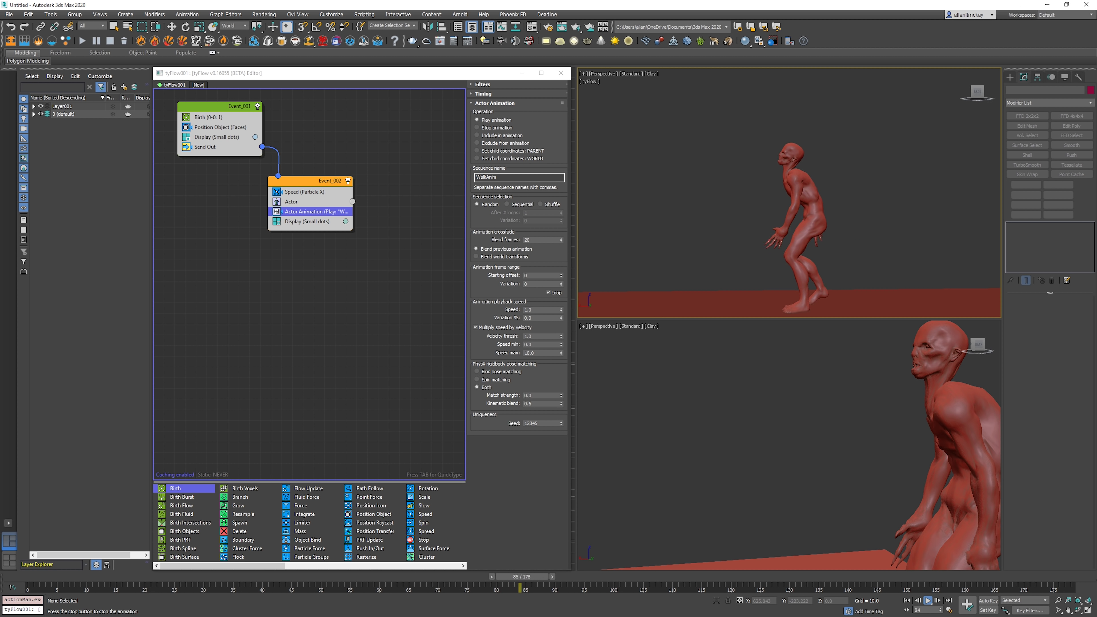
{"action": "key", "text": "w"}
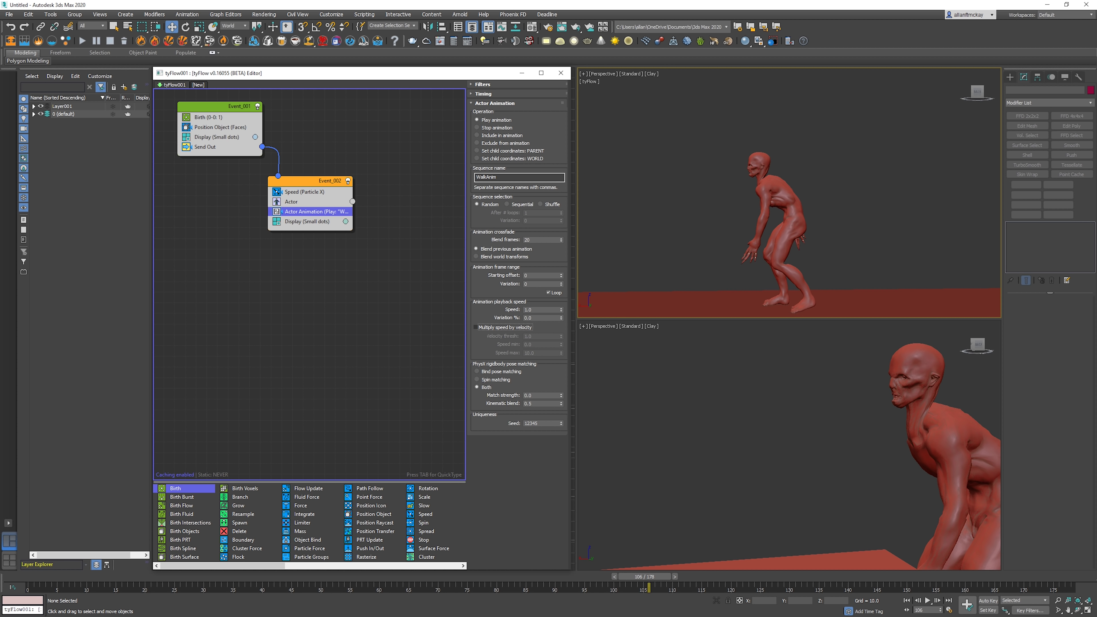
{"action": "key", "text": "slash"}
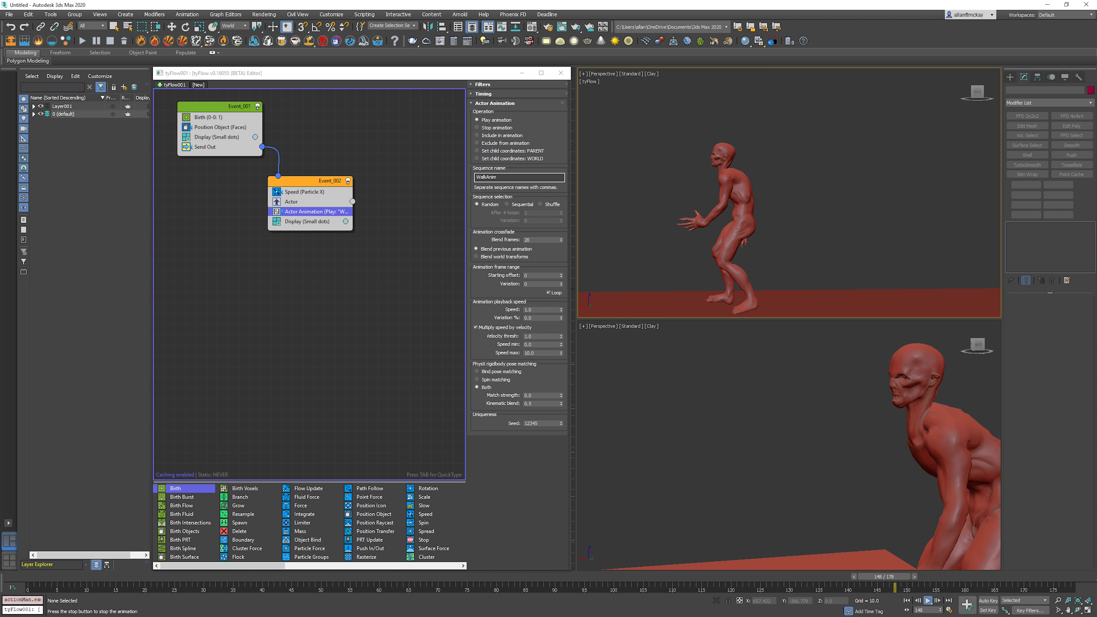
{"action": "key", "text": "slash"}
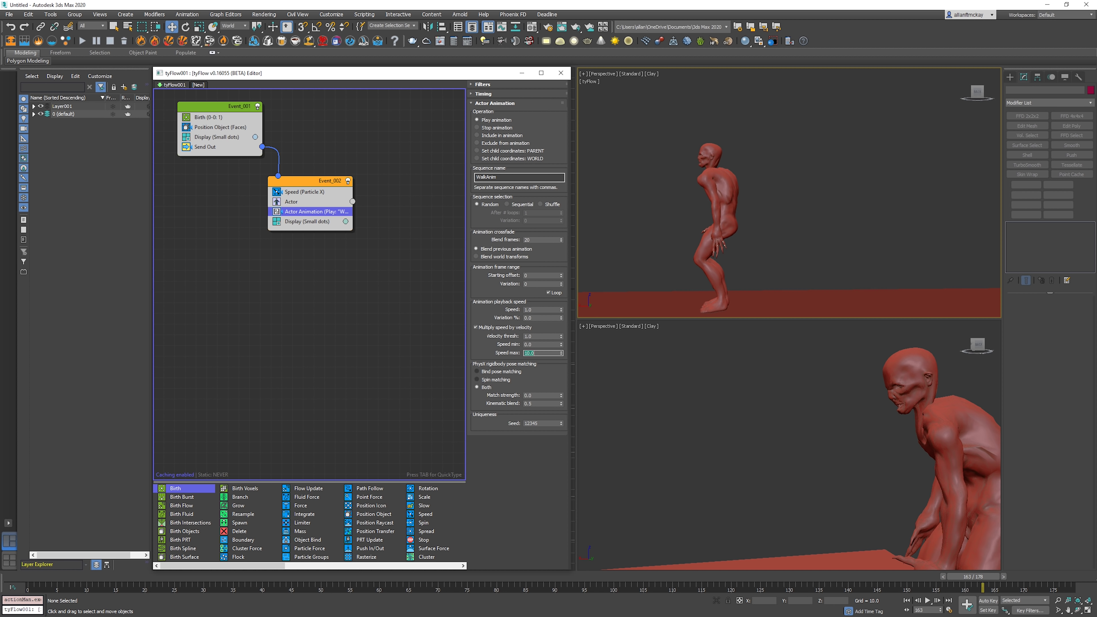
{"action": "key", "text": "slash"}
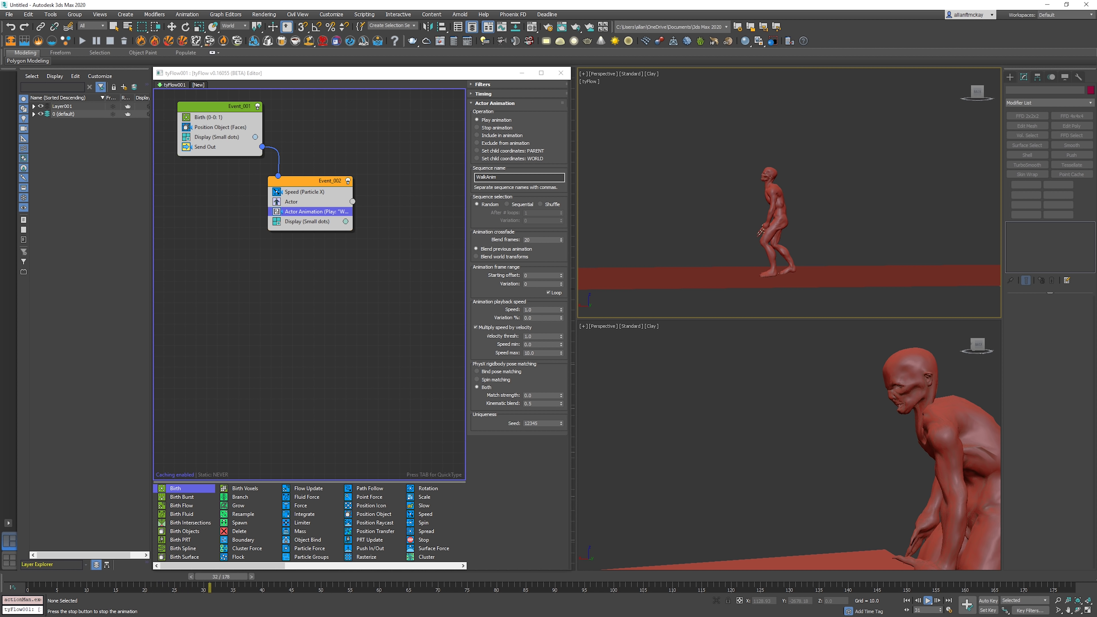
- Stop playback, return to frame 0 and select the WalkAnim sequence of the tyActor helper
{"action": "key", "text": "slash"}
{"action": "key", "text": "Home"}
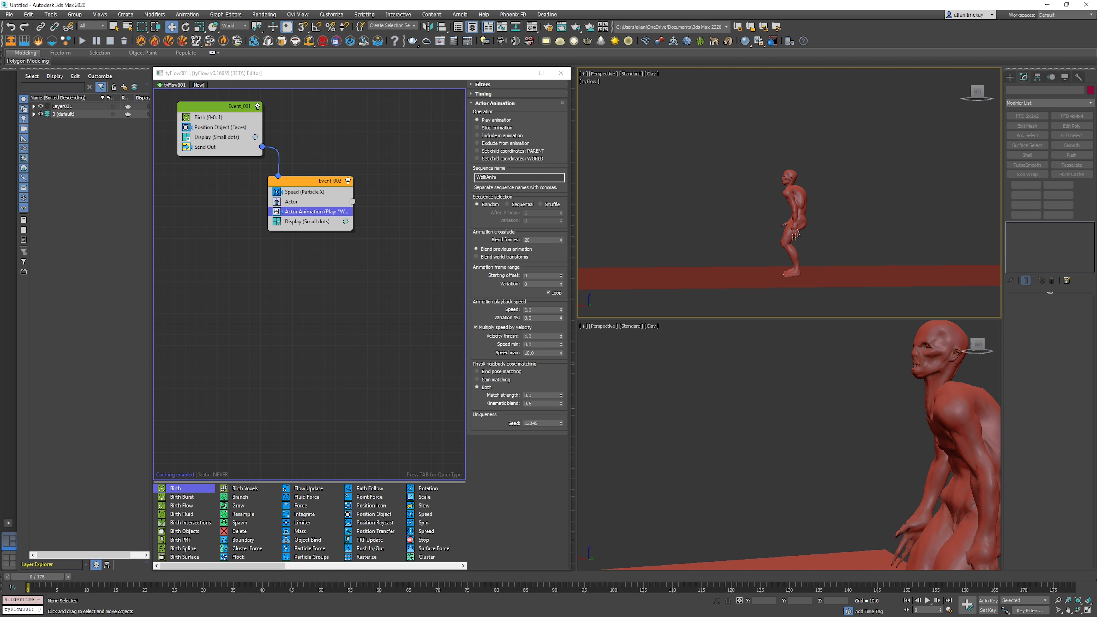
{"action": "left_click", "coordinate": [956, 432]}
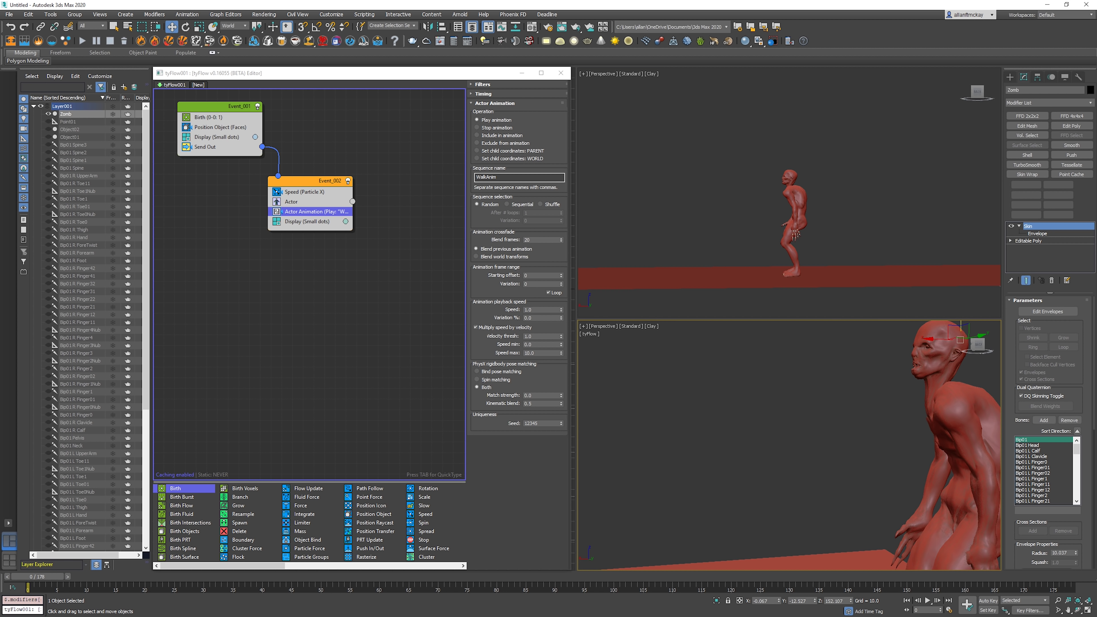
{"action": "left_click", "coordinate": [947, 251]}
{"action": "middle_click_drag", "start_coordinate": [948, 252], "coordinate": [769, 264]}
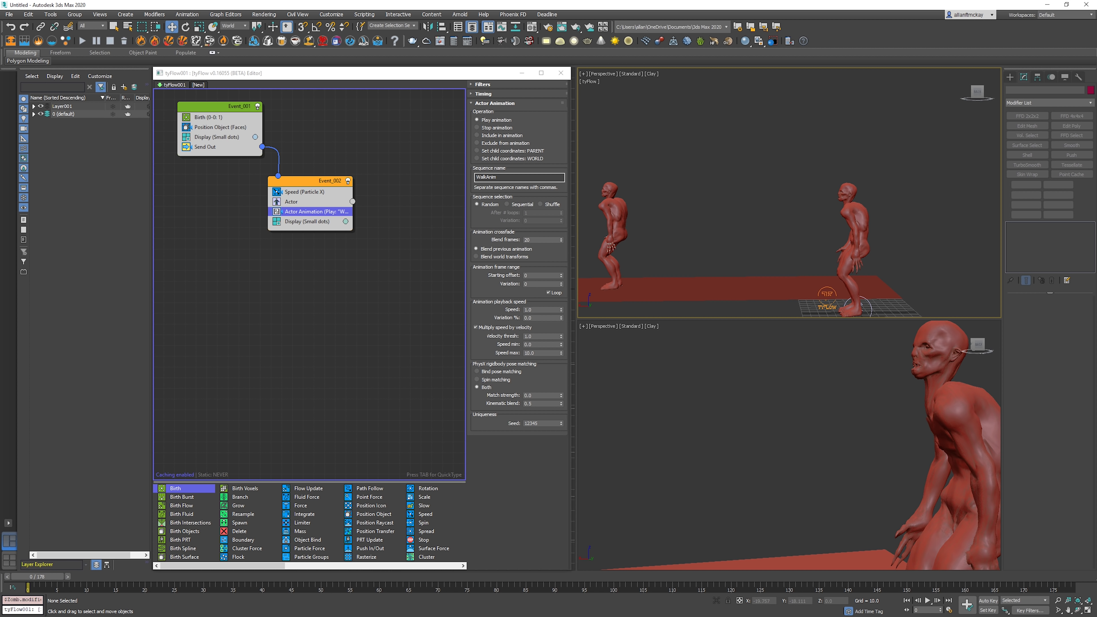
{"action": "left_click", "coordinate": [867, 303]}
{"action": "scroll", "coordinate": [1049, 433], "scroll_direction": "down", "scroll_amount": 5}
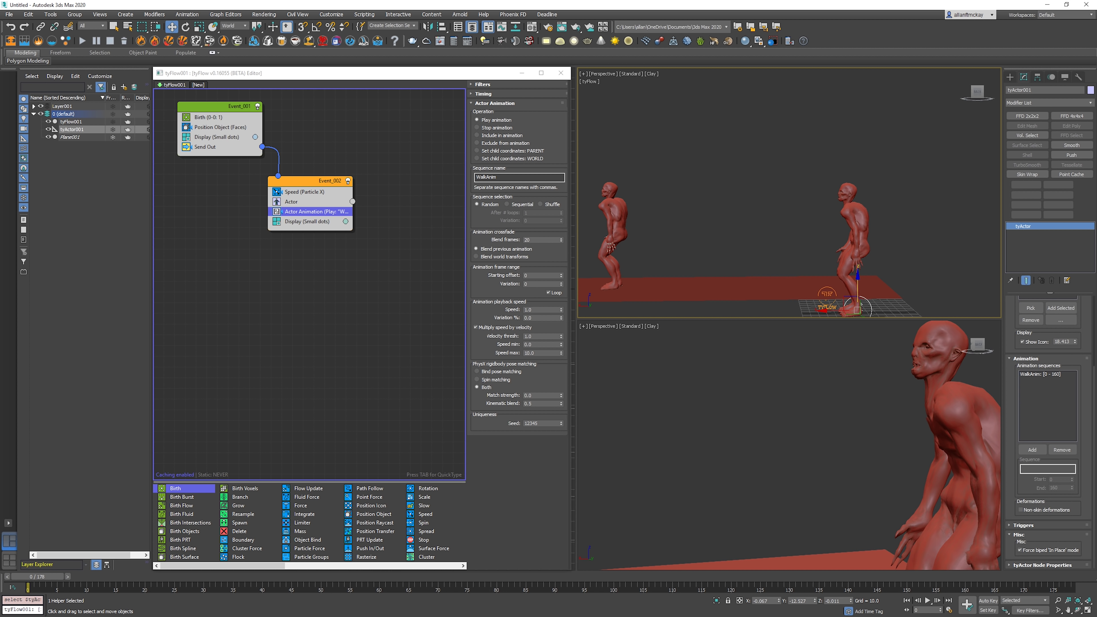
{"action": "left_click", "coordinate": [1040, 374]}
- Try a start frame of 10 for WalkAnim, play the walk and step through its first frames
{"action": "double_click", "coordinate": [1055, 479]}
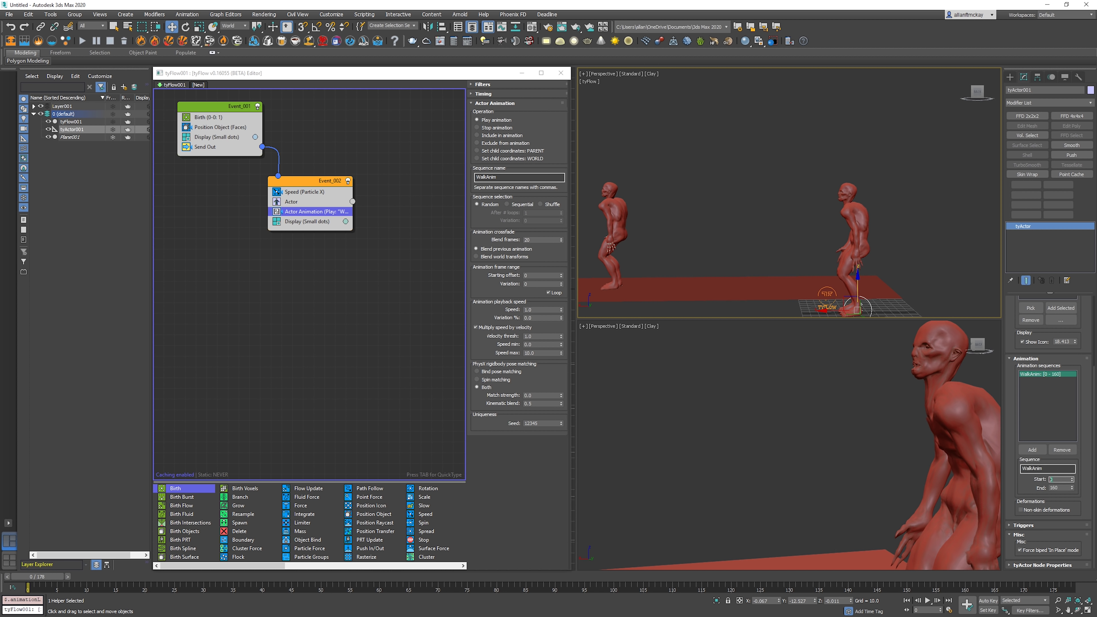
{"action": "type", "text": "10"}
{"action": "key", "text": "Return"}
{"action": "key", "text": "slash"}
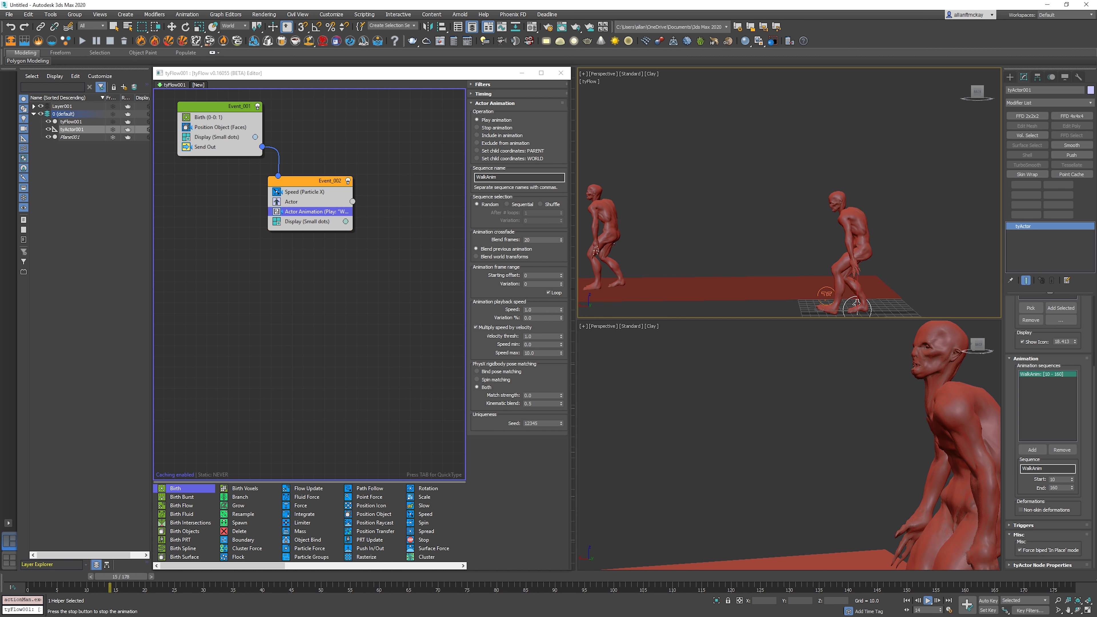
{"action": "key", "text": "slash"}
{"action": "key", "text": "w"}
{"action": "key", "text": "Home"}
{"action": "key", "text": "period"}
{"action": "key", "text": "period"}
{"action": "key", "text": "period"}
{"action": "key", "text": "period"}
{"action": "key", "text": "period"}
{"action": "key", "text": "period"}
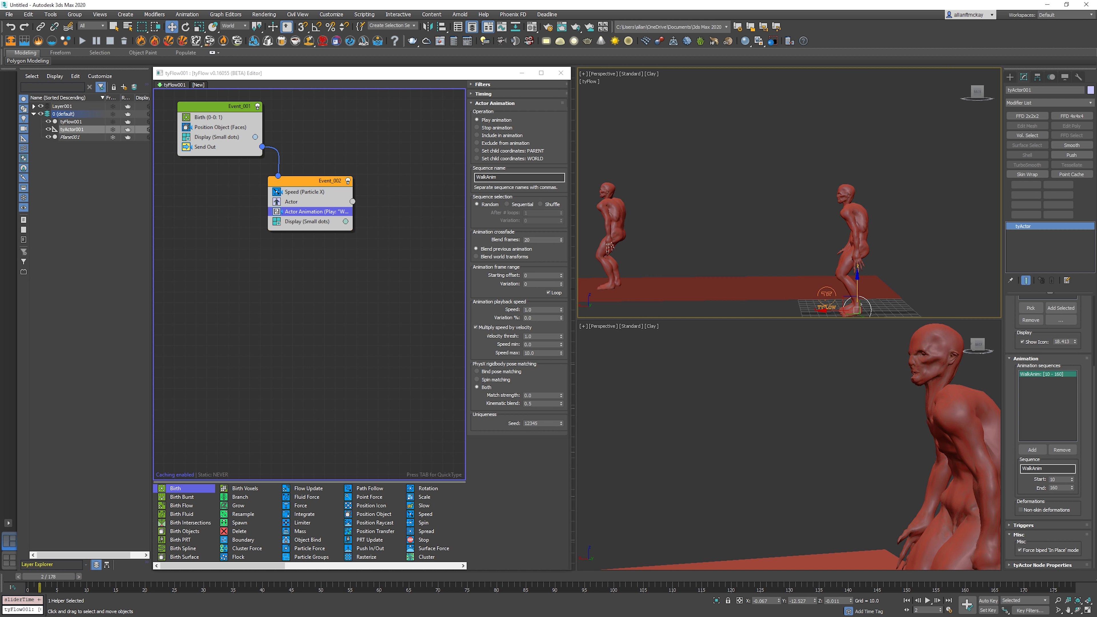
- Try a start frame of 25 for WalkAnim and replay the walk from frame 0
{"action": "double_click", "coordinate": [1056, 480]}
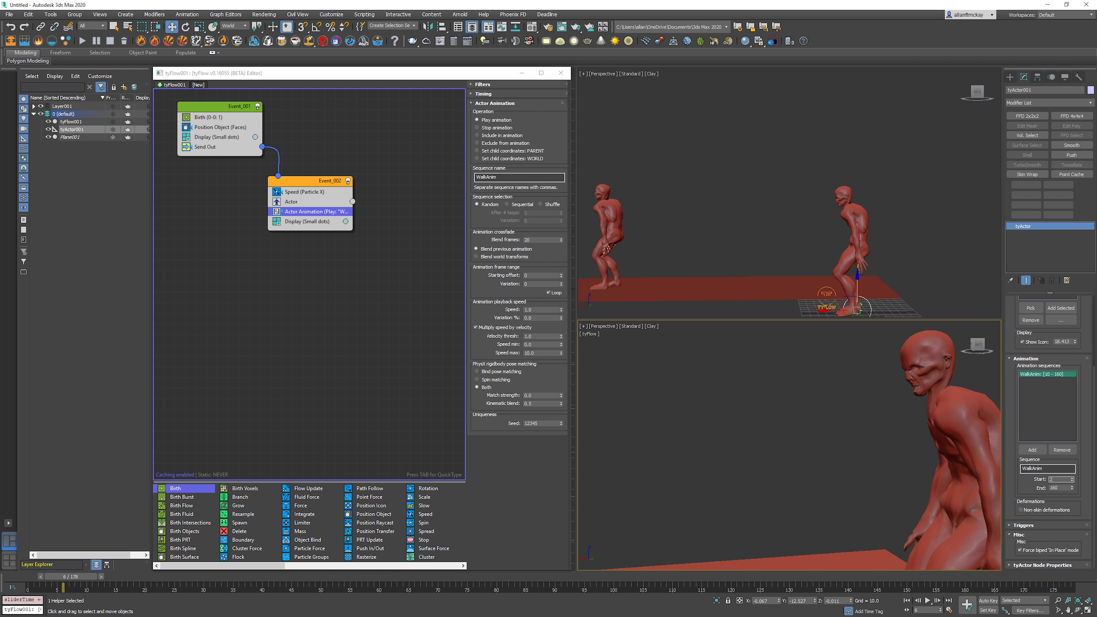
{"action": "type", "text": "25"}
{"action": "key", "text": "Return"}
{"action": "key", "text": "Home"}
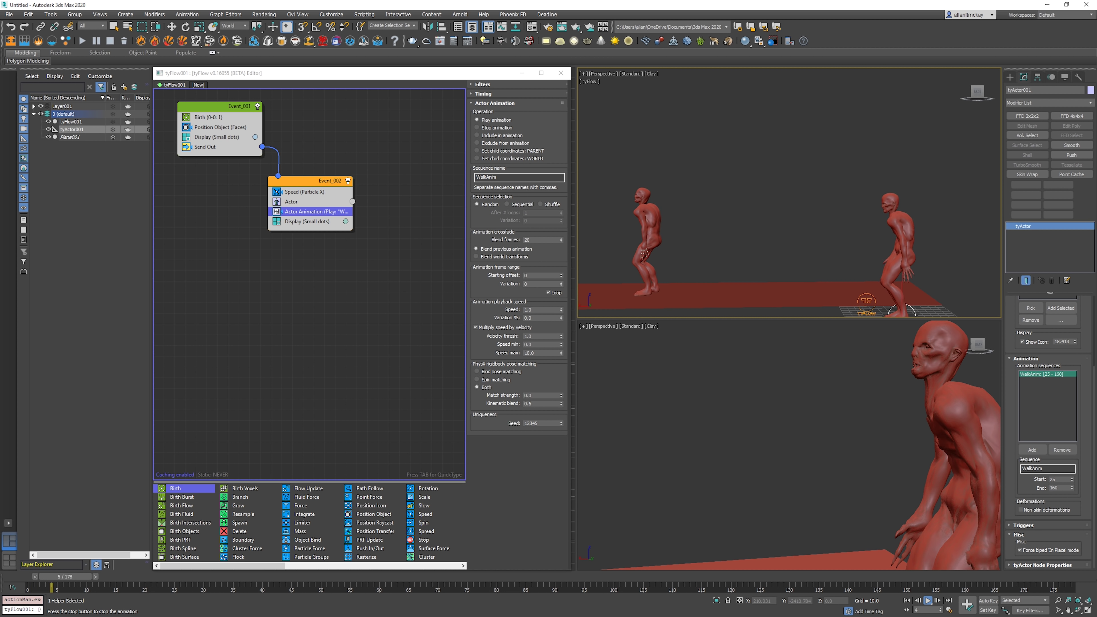
- Try a start frame of 35 for the WalkAnim sequence and play the walk from the beginning
{"action": "double_click", "coordinate": [1057, 480]}
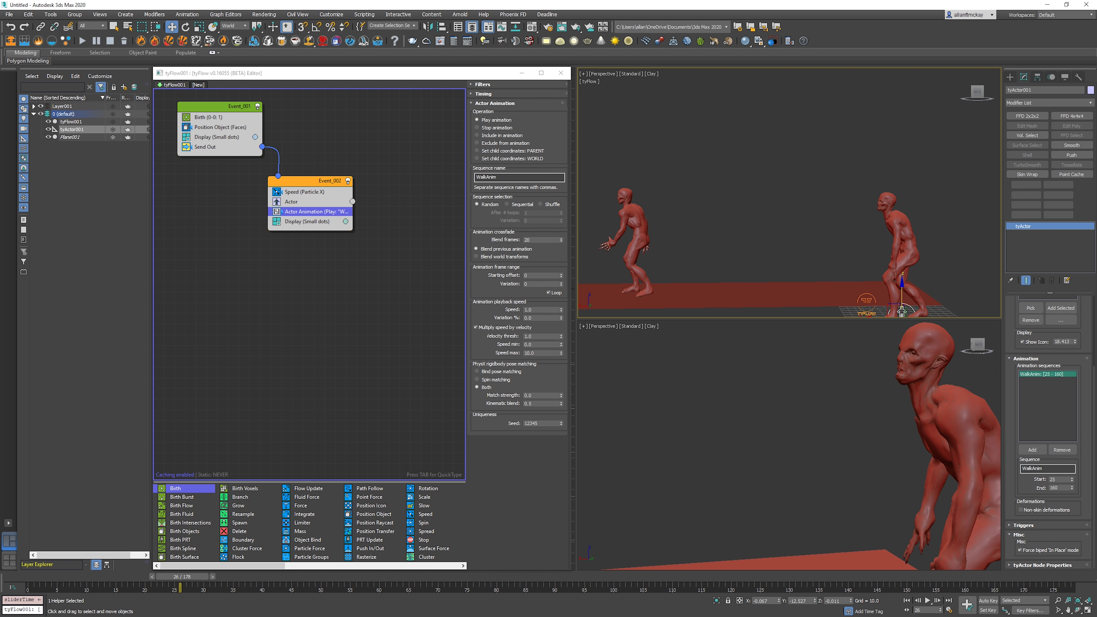
{"action": "type", "text": "35"}
{"action": "key", "text": "Return"}
{"action": "key", "text": "Home"}
{"action": "key", "text": "slash"}
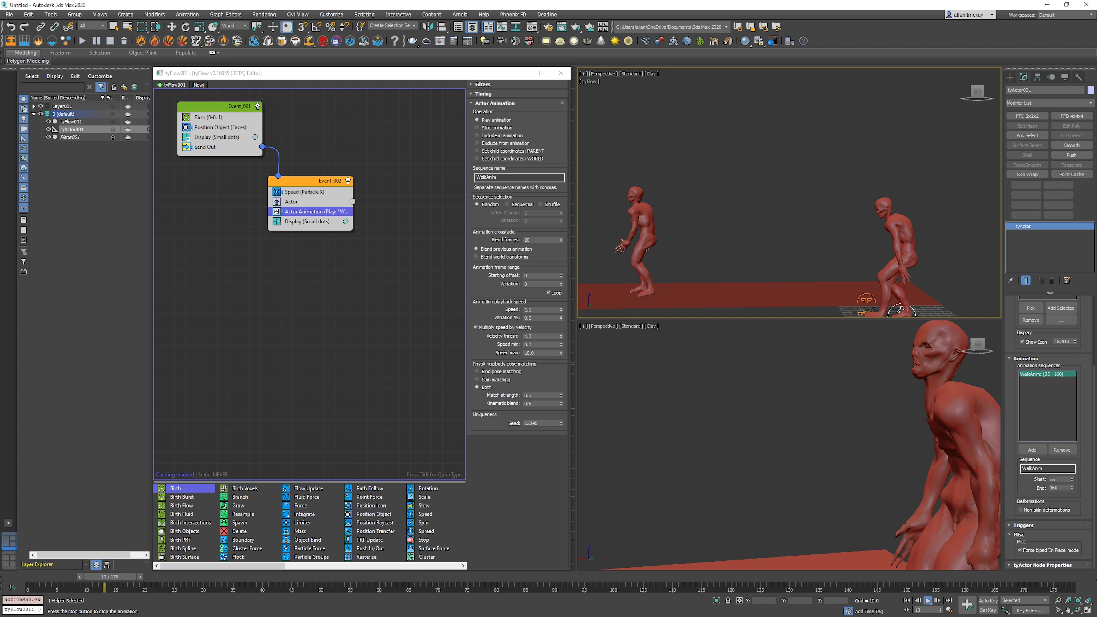
{"action": "key", "text": "comma"}
- Lower the WalkAnim sequence's start frame to 29
{"action": "left_click", "coordinate": [1072, 481]}
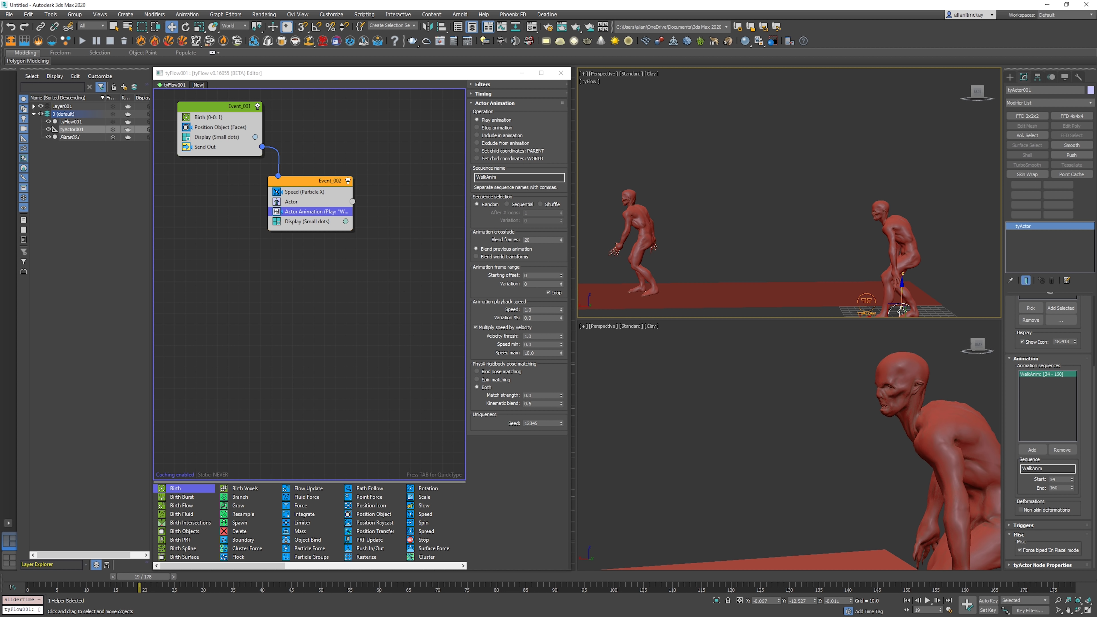
{"action": "left_click", "coordinate": [1073, 481]}
{"action": "left_click", "coordinate": [1072, 481]}
{"action": "left_click", "coordinate": [1072, 481]}
{"action": "left_click", "coordinate": [1072, 481]}
{"action": "left_click", "coordinate": [1072, 481]}
- Step through the walk frame by frame, deselect the tyActor and replay the animation from frame 0
{"action": "key", "text": "comma"}
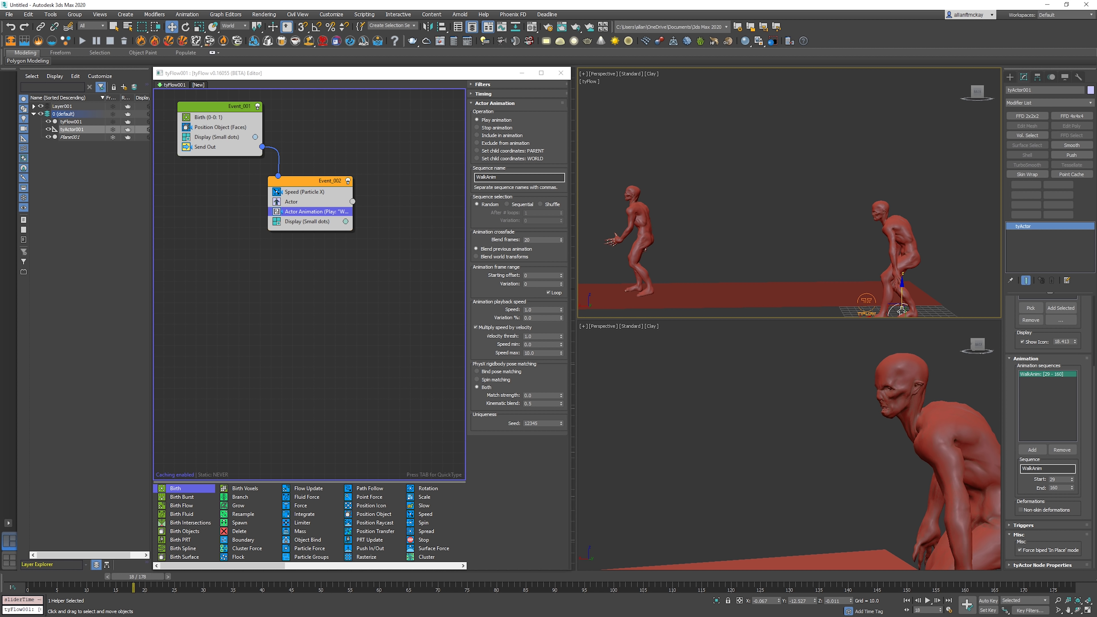
{"action": "key", "text": "period"}
{"action": "key", "text": "period"}
{"action": "key", "text": "period"}
{"action": "key", "text": "period"}
{"action": "key", "text": "period"}
{"action": "key", "text": "period"}
{"action": "key", "text": "period"}
{"action": "key", "text": "period"}
{"action": "key", "text": "period"}
{"action": "key", "text": "period"}
{"action": "key", "text": "period"}
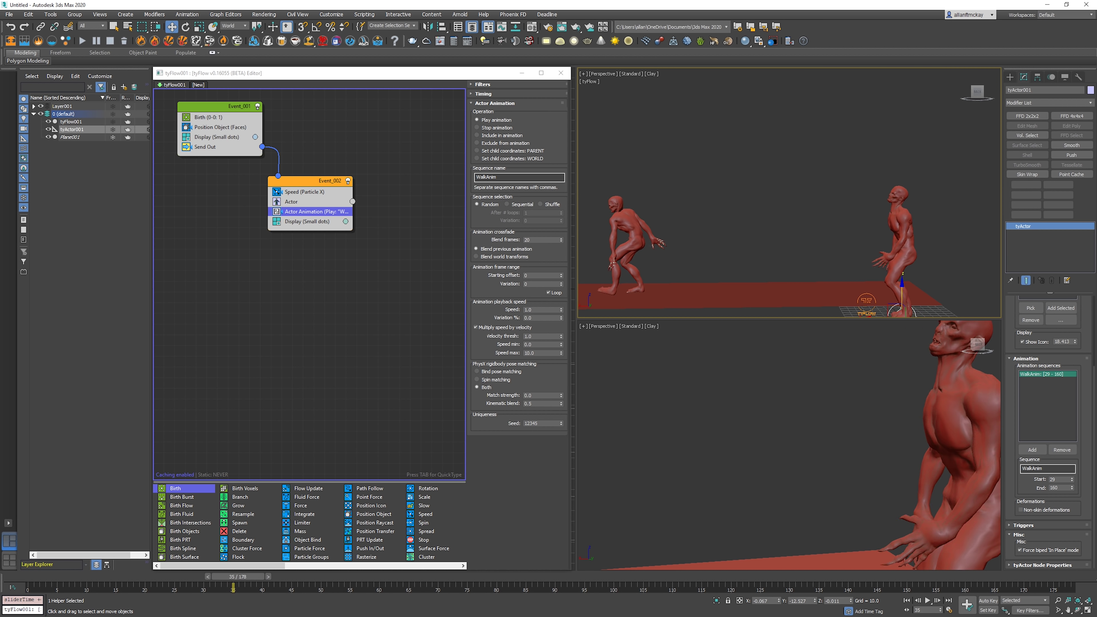
{"action": "key", "text": "ctrl+d"}
{"action": "key", "text": "Home"}
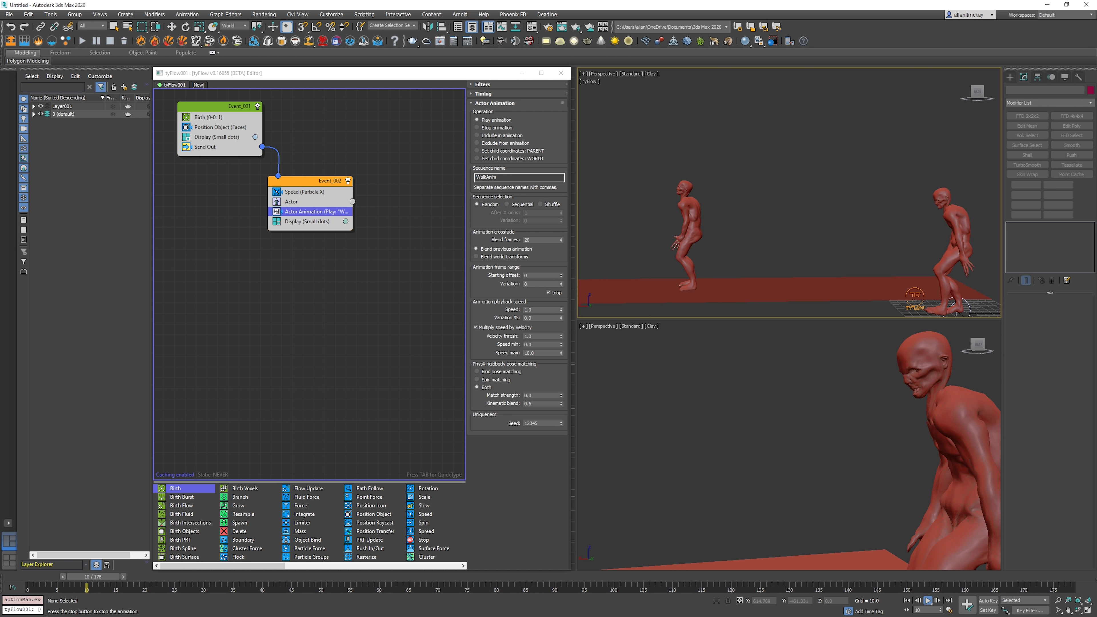
{"action": "key", "text": "Home"}
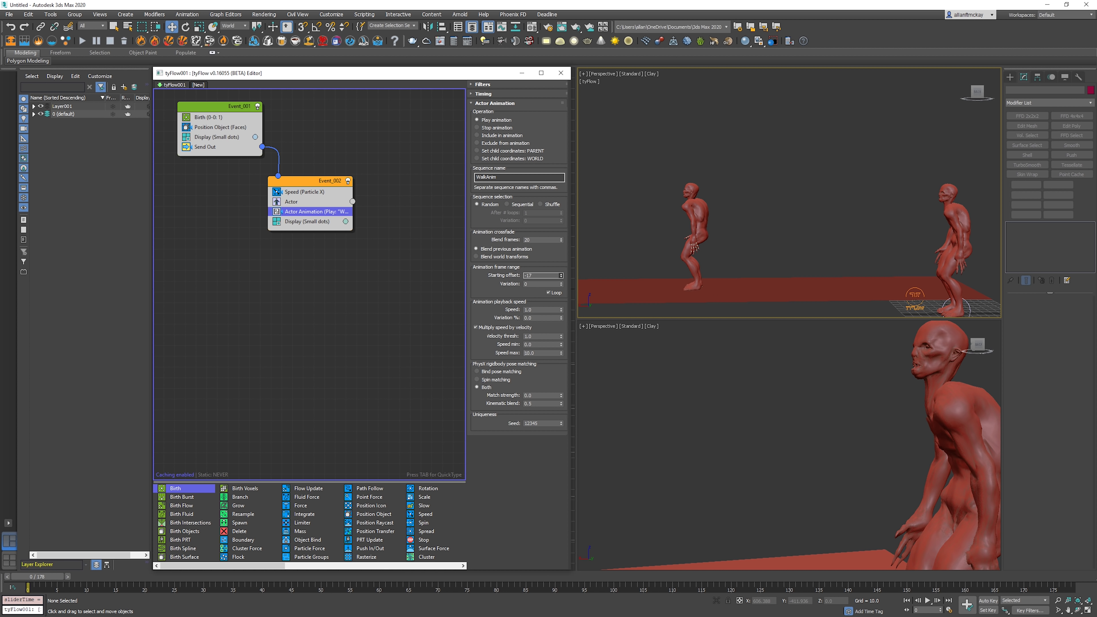
- Set the Actor Animation starting offset to -17, add a frame variation and play the walk
{"action": "left_click_drag", "start_coordinate": [561, 276], "coordinate": [561, 274]}
{"action": "key", "text": "Return"}
{"action": "key", "text": "slash"}
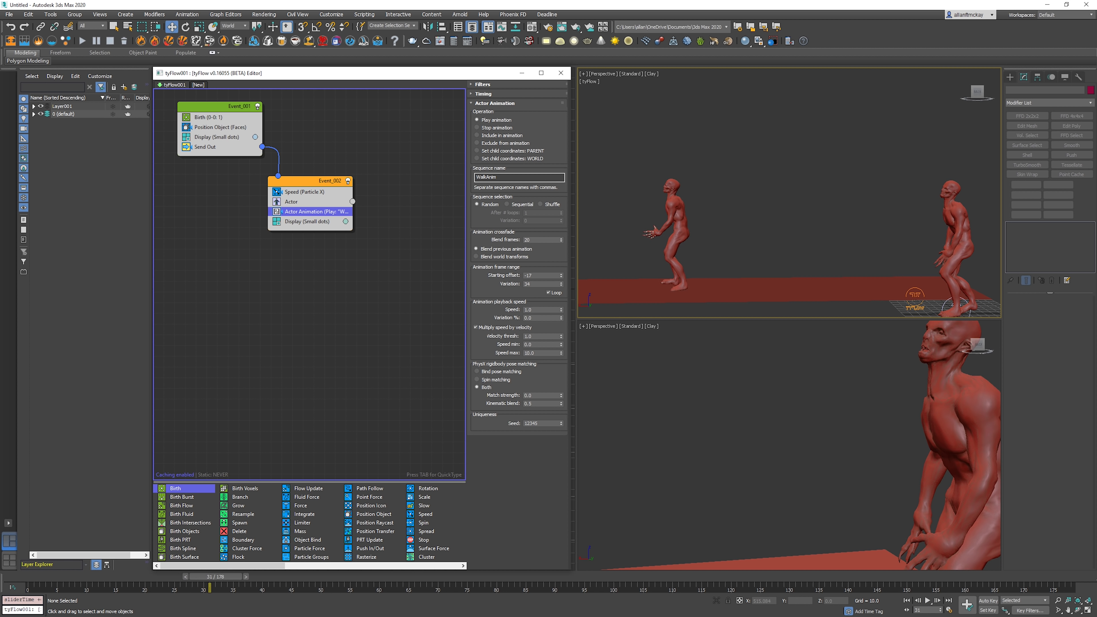
- Set the Birth operator's total to 2 particles in Event_001
{"action": "scroll", "coordinate": [846, 215], "scroll_direction": "down", "scroll_amount": 3}
{"action": "middle_click_drag", "start_coordinate": [845, 214], "coordinate": [907, 227], "text": "alt"}
{"action": "key", "text": "F3"}
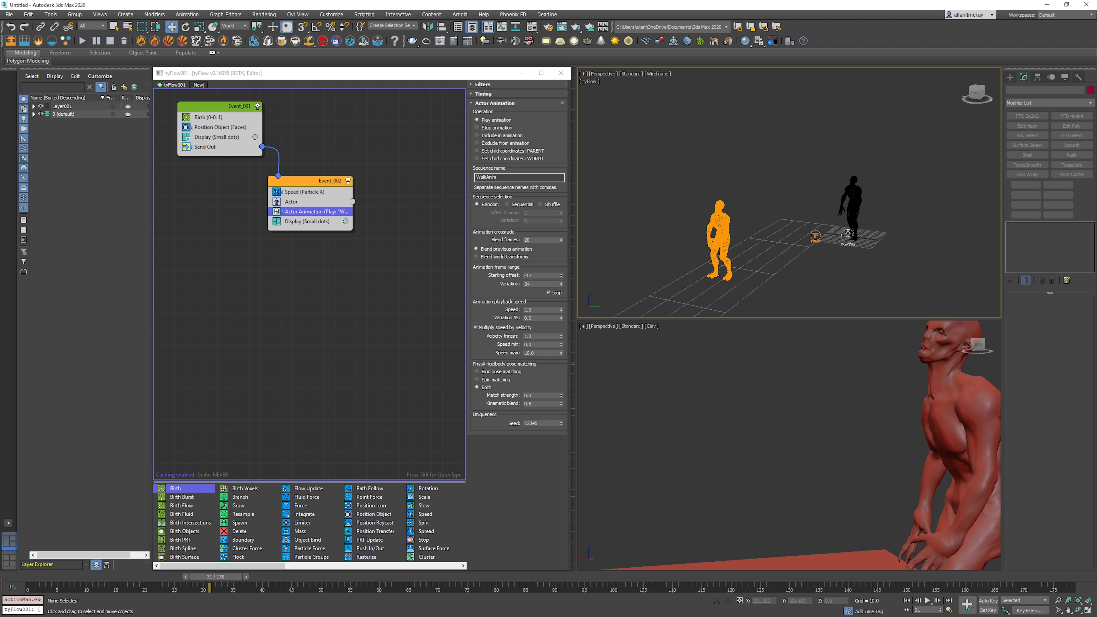
{"action": "left_click", "coordinate": [778, 243]}
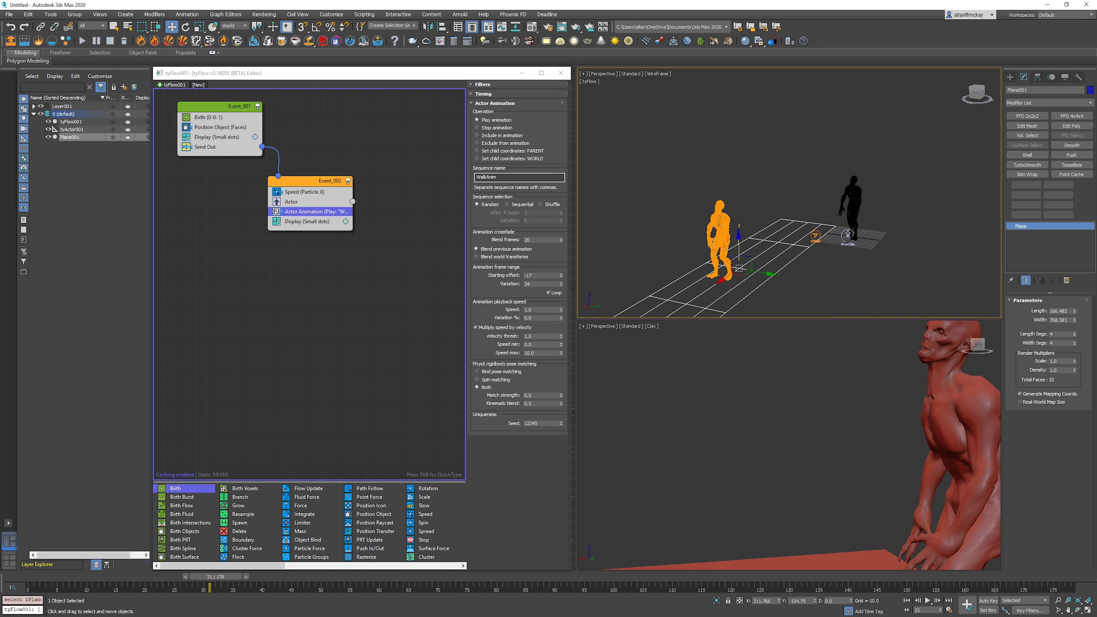
{"action": "left_click", "coordinate": [209, 117]}
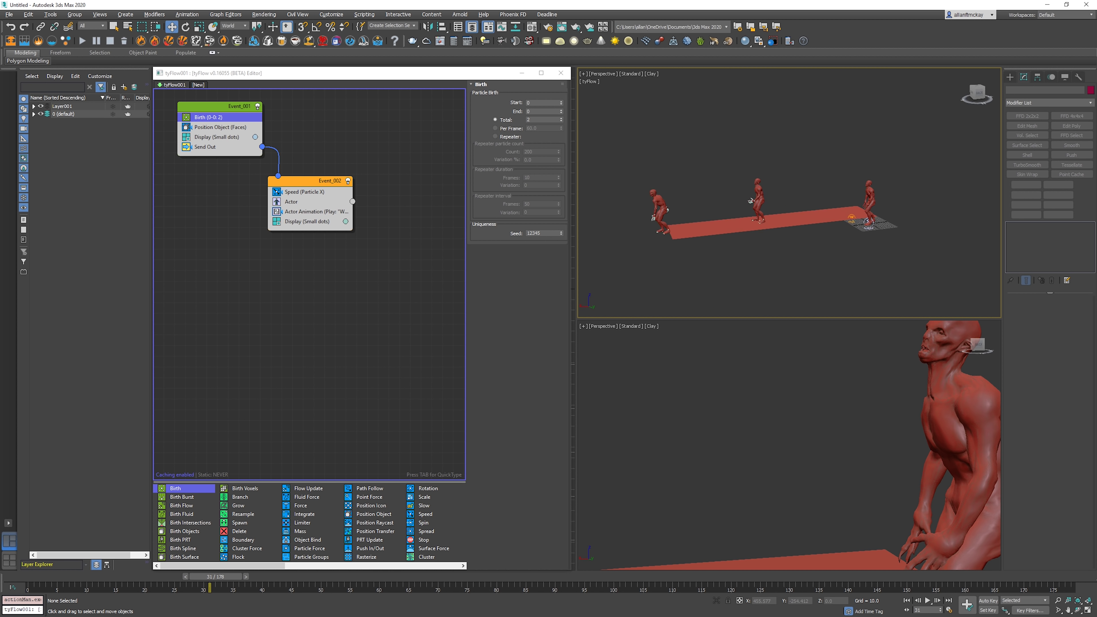
{"action": "middle_click_drag", "start_coordinate": [790, 207], "coordinate": [784, 197], "text": "alt"}
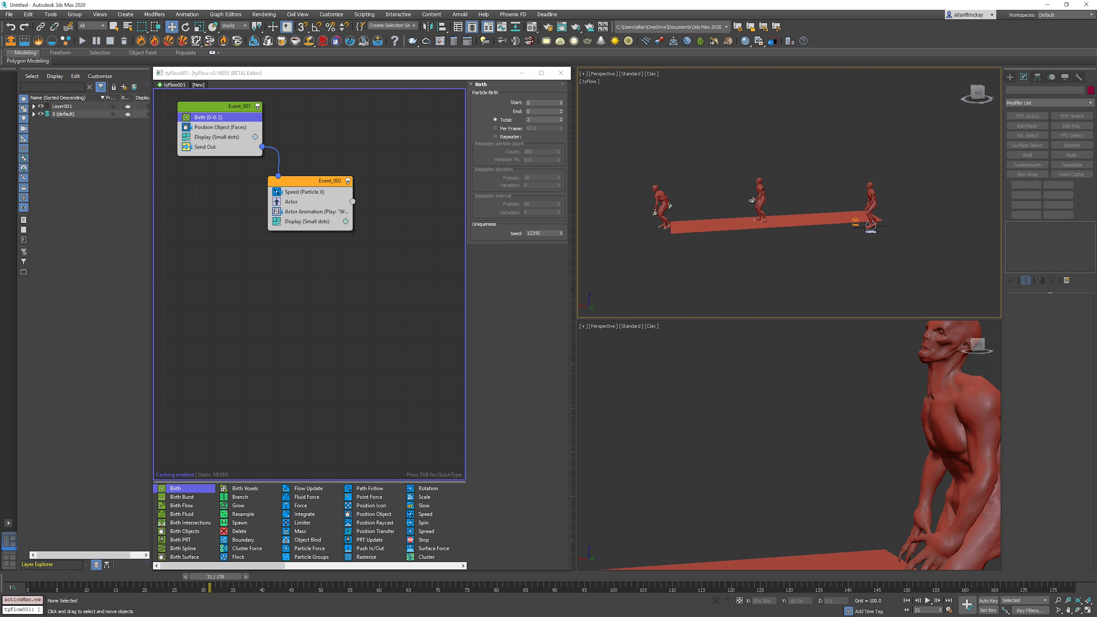
- Play the walk and compare the two particle actors up close from the side
{"action": "left_click", "coordinate": [784, 219]}
{"action": "key", "text": "slash"}
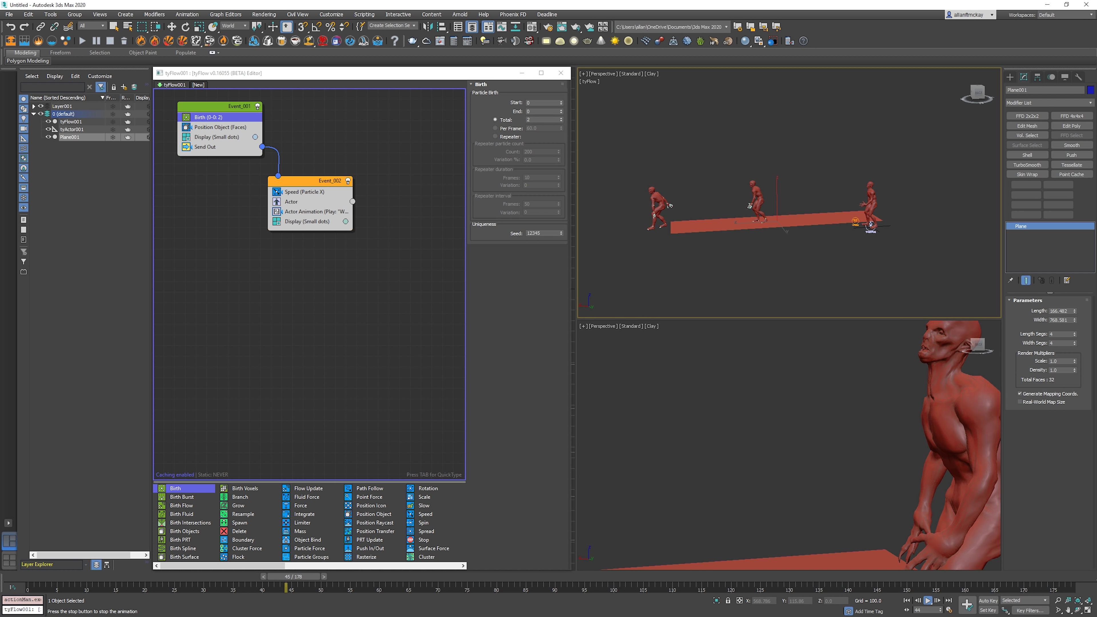
{"action": "key", "text": "slash"}
{"action": "middle_click_drag", "start_coordinate": [784, 219], "coordinate": [788, 205], "text": "alt"}
{"action": "middle_click_drag", "start_coordinate": [788, 205], "coordinate": [872, 198]}
{"action": "scroll", "coordinate": [872, 198], "scroll_direction": "up", "scroll_amount": 5}
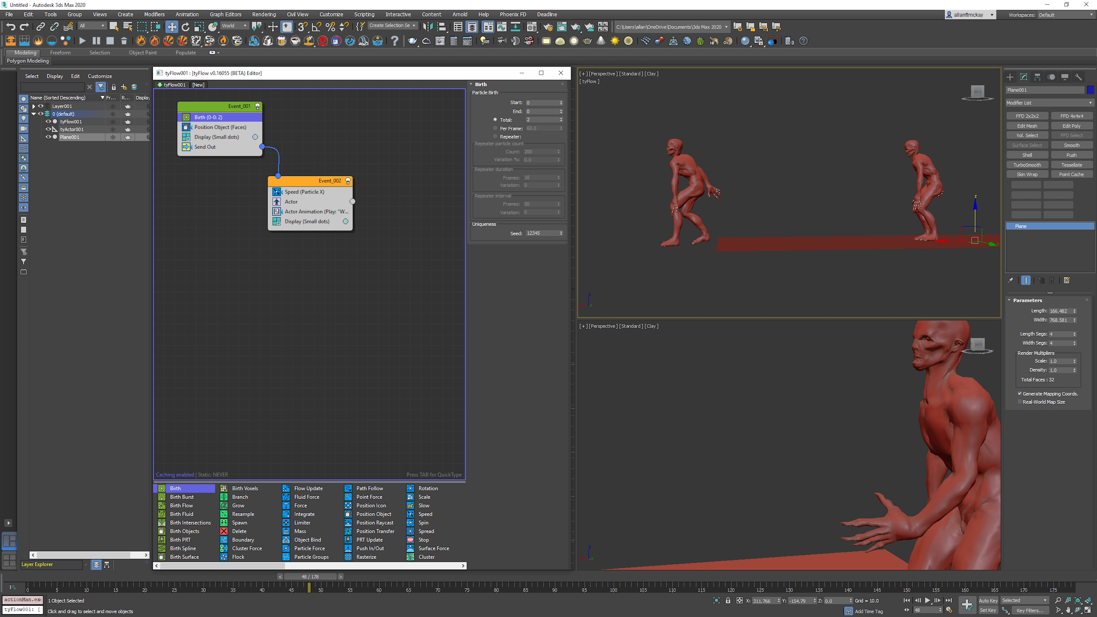
- Review the Actor Animation settings, replay the walk with nothing selected and return to frame 0
{"action": "left_click", "coordinate": [316, 212]}
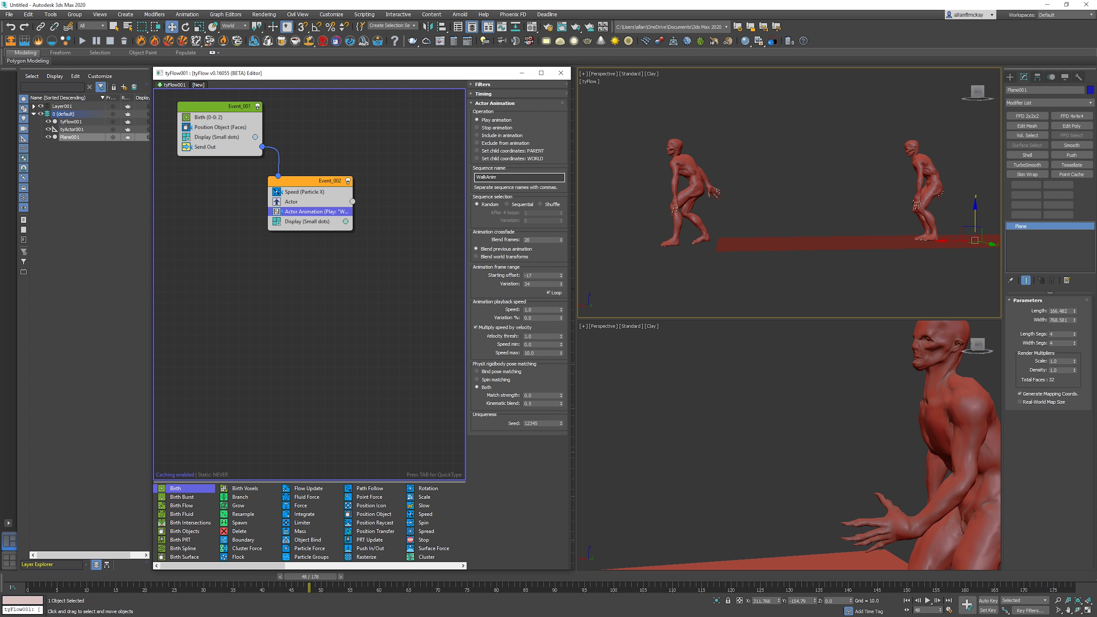
{"action": "key", "text": "ctrl+d"}
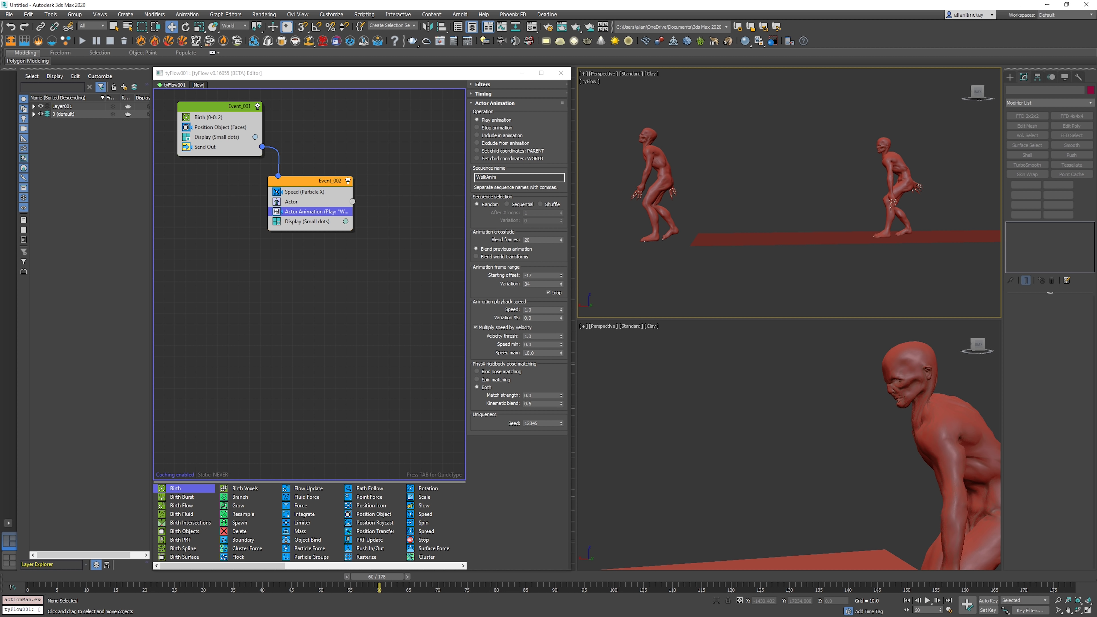
{"action": "key", "text": "slash"}
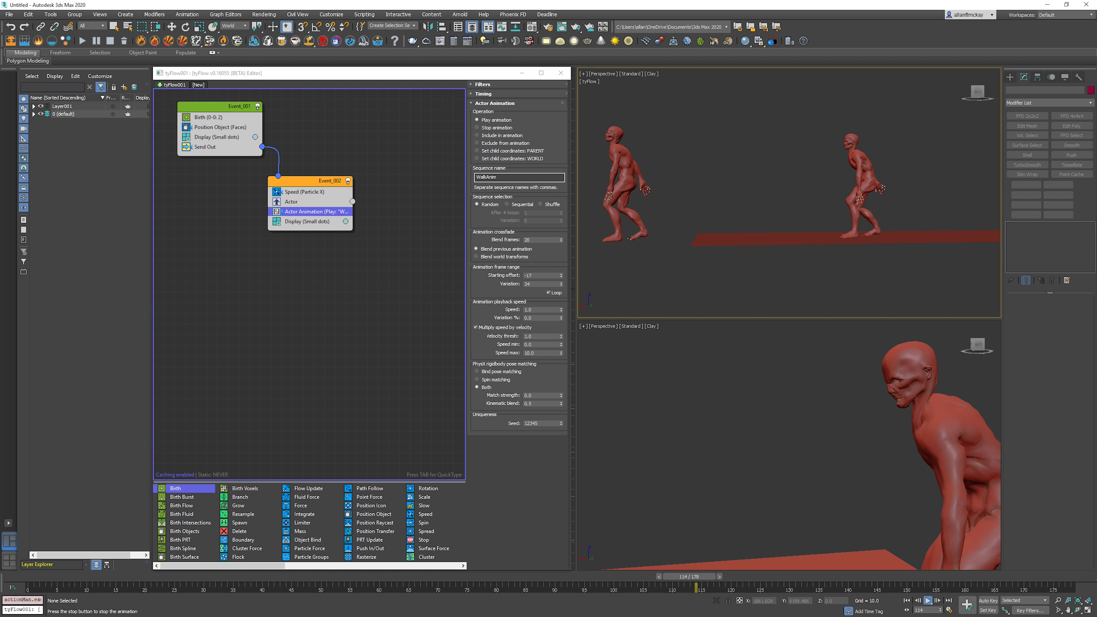
{"action": "key", "text": "slash"}
{"action": "key", "text": "Home"}
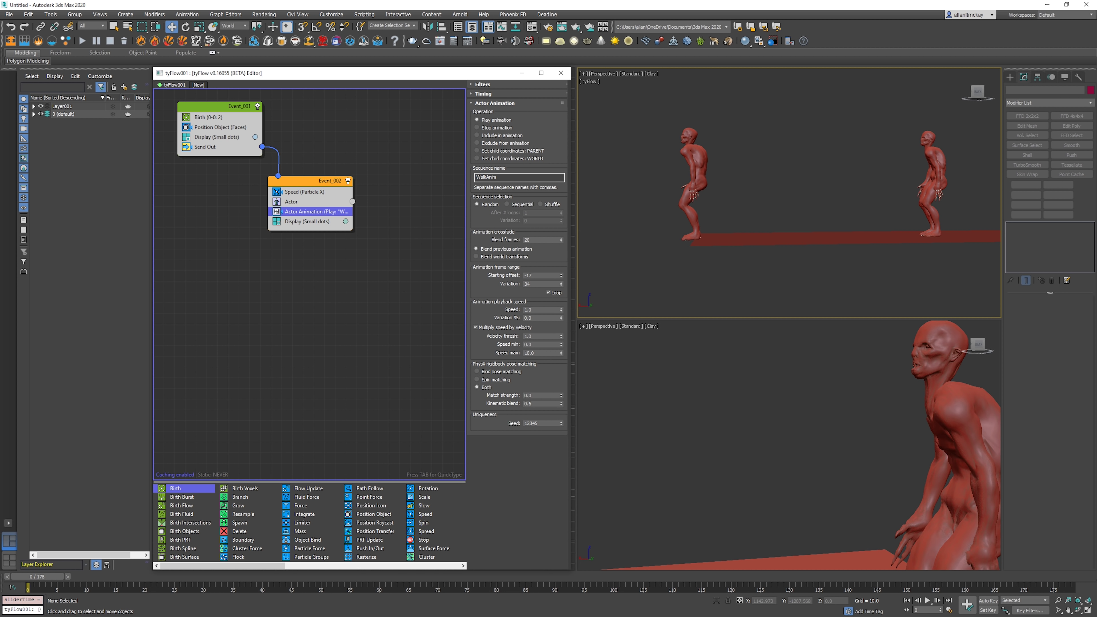
- Set the Speed operator's magnitude variation to 50% and play the walk
{"action": "left_click", "coordinate": [304, 192]}
{"action": "left_click", "coordinate": [538, 166]}
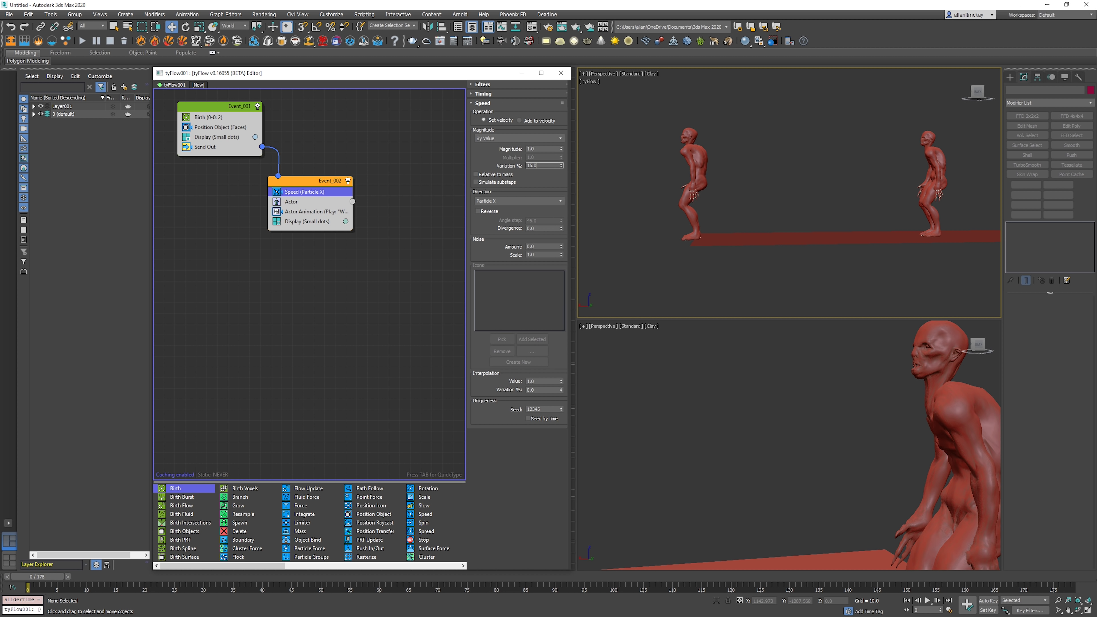
{"action": "type", "text": "35"}
{"action": "key", "text": "Return"}
{"action": "key", "text": "/"}
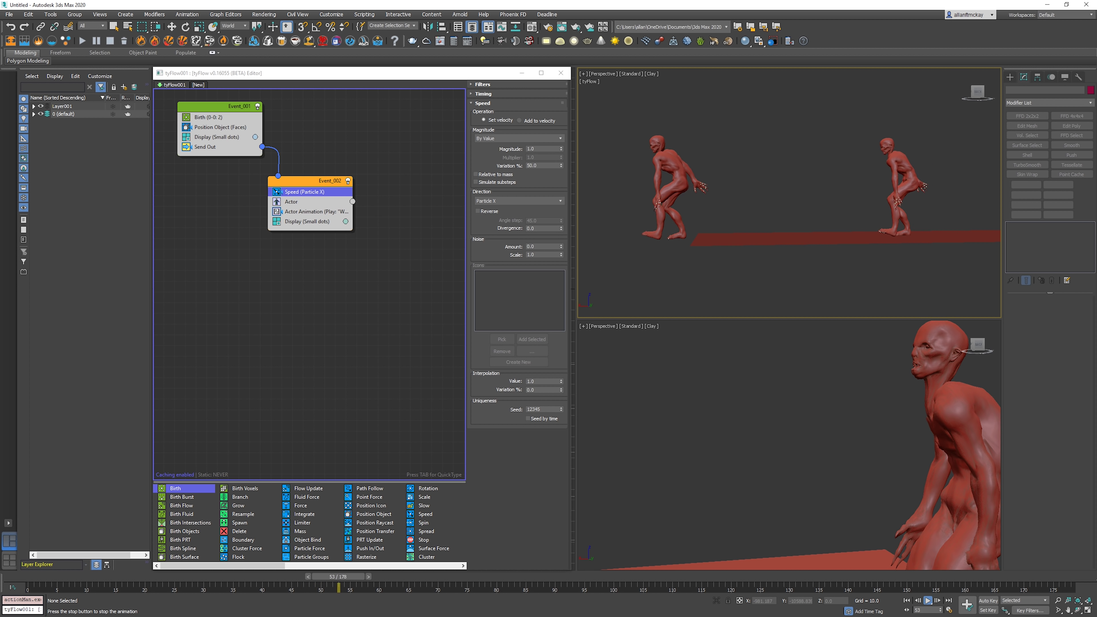
- Open the Actor Animation settings, play the actors walking at varied speeds and return to frame 0
{"action": "left_click", "coordinate": [316, 212]}
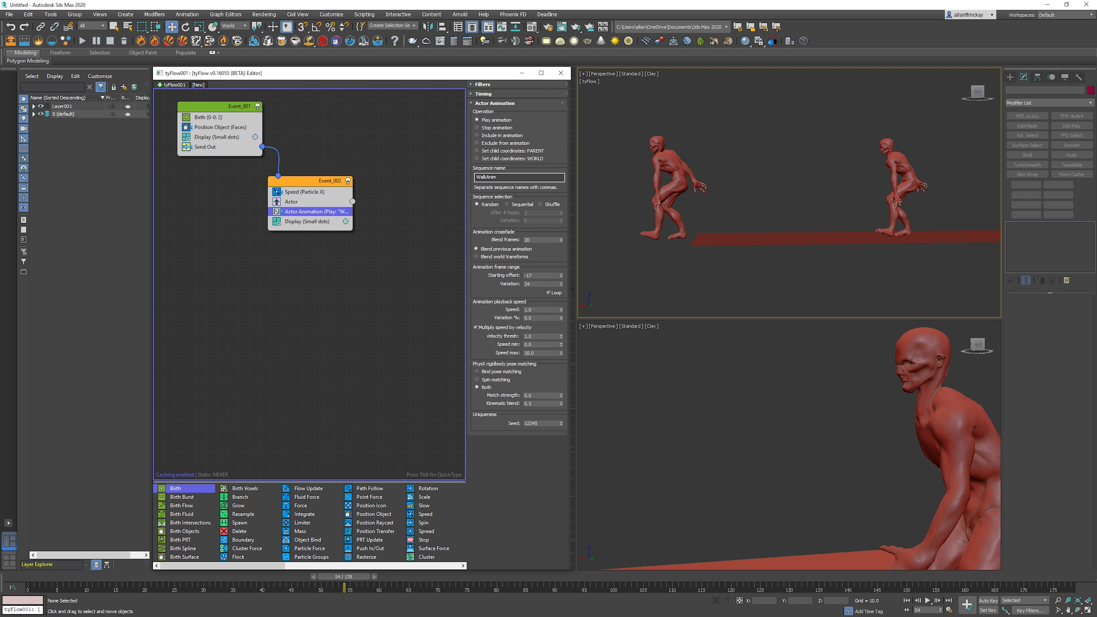
{"action": "key", "text": "slash"}
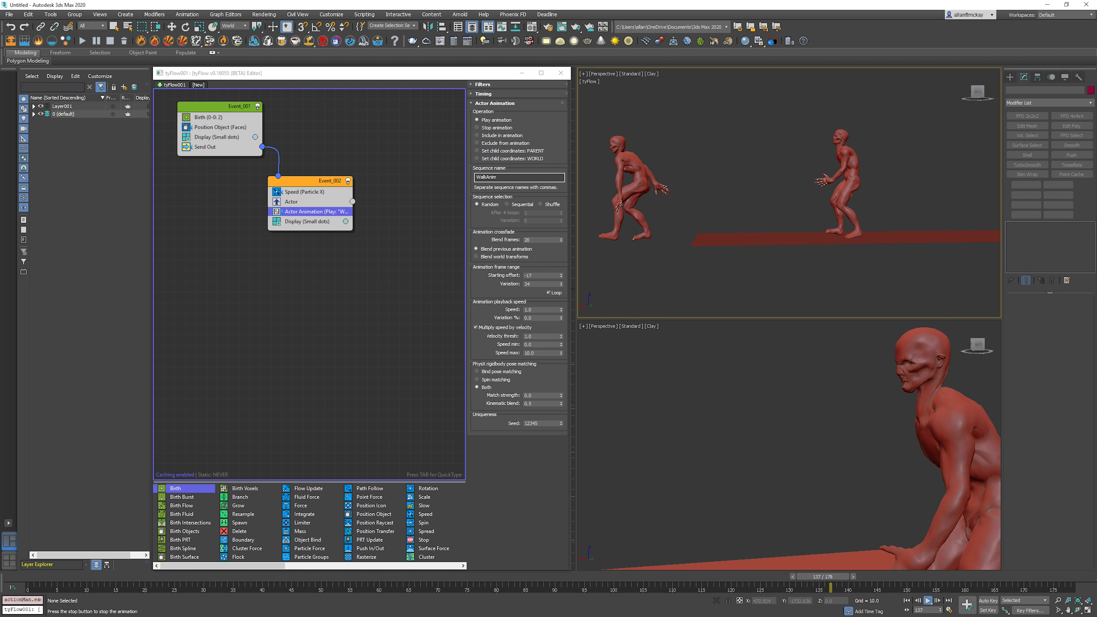
{"action": "key", "text": "Home"}
- Try toggling the Display operator in Event_002 and leave it disabled
{"action": "left_click", "coordinate": [307, 221]}
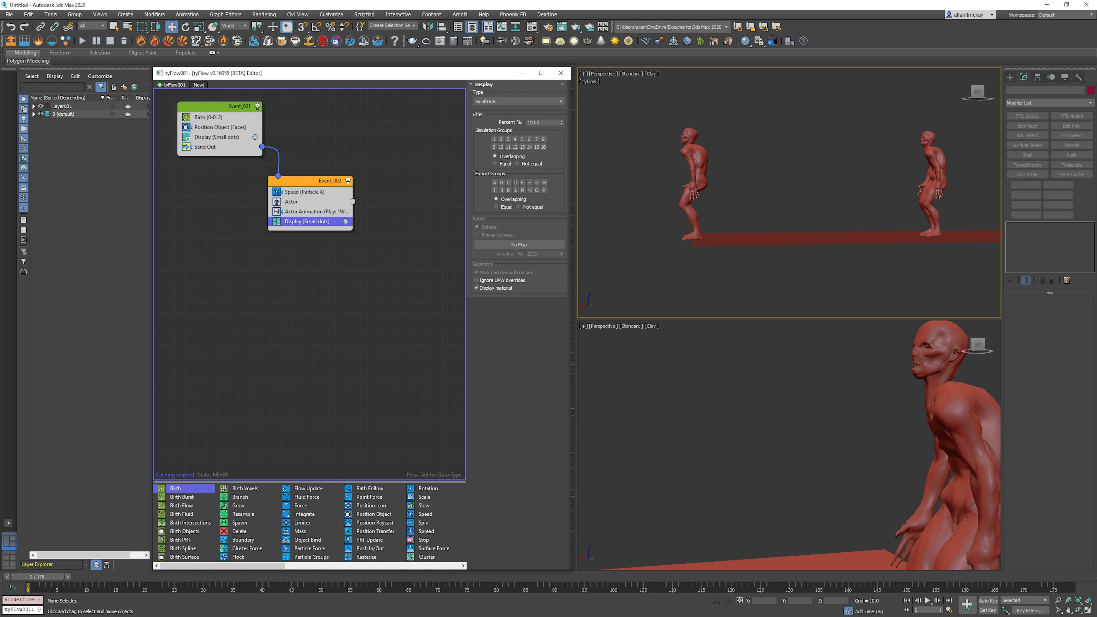
{"action": "left_click", "coordinate": [276, 221]}
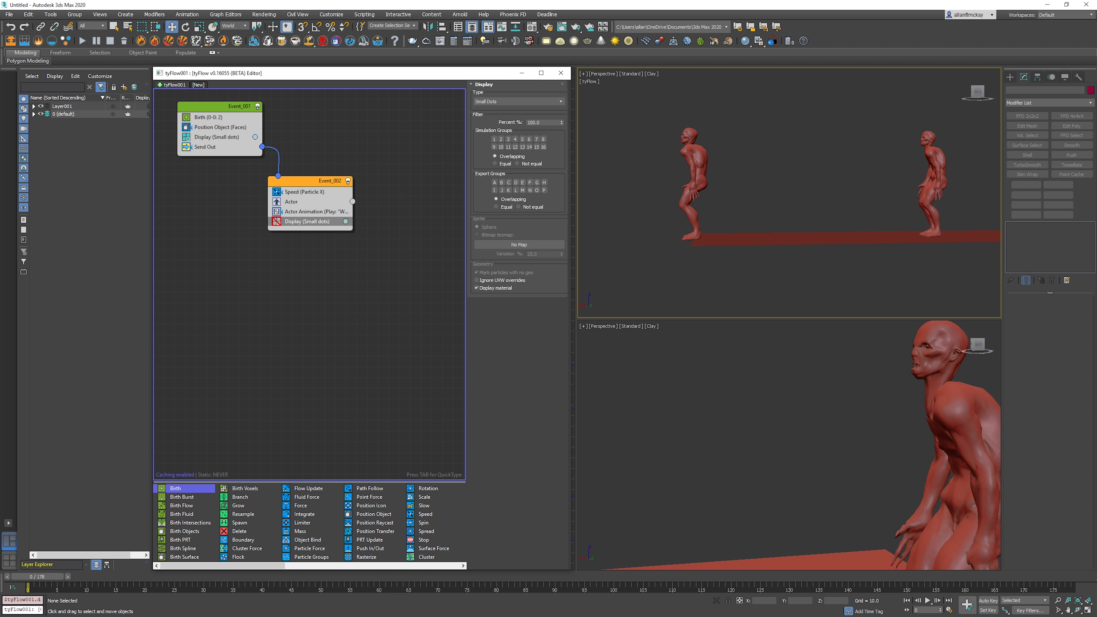
{"action": "left_click", "coordinate": [276, 221]}
{"action": "left_click", "coordinate": [277, 221]}
- Turn off Generate Skinned Meshes in the Actor operator and re-enable the Display operator in Event_002
{"action": "left_click", "coordinate": [292, 202]}
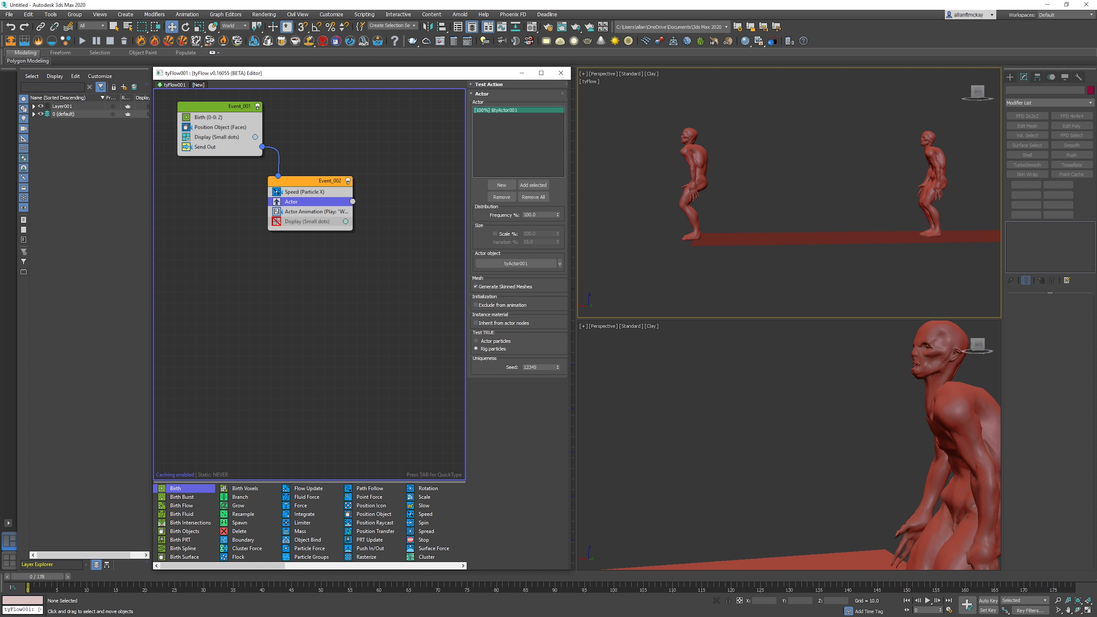
{"action": "left_click", "coordinate": [477, 287]}
{"action": "left_click", "coordinate": [477, 287]}
{"action": "left_click", "coordinate": [476, 286]}
{"action": "left_click", "coordinate": [476, 286]}
{"action": "left_click", "coordinate": [277, 222]}
{"action": "left_click", "coordinate": [475, 287]}
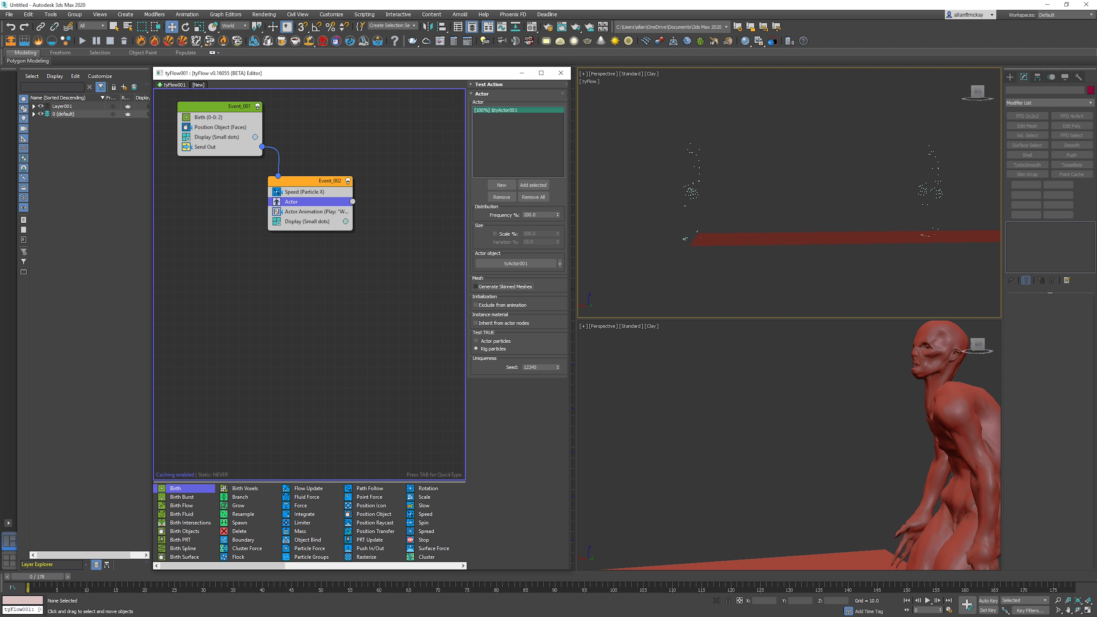
- Set the Event_002 Display operator's type to Geometry and scrub to about frame 18 to preview the rig motion
{"action": "scroll", "coordinate": [702, 178], "scroll_direction": "up", "scroll_amount": 5}
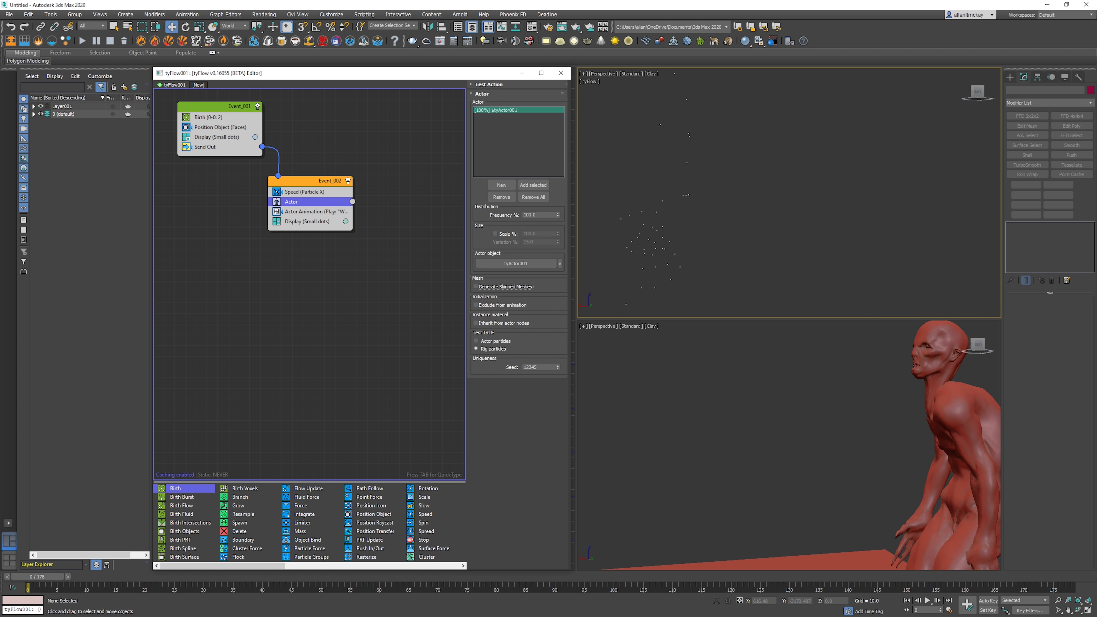
{"action": "scroll", "coordinate": [702, 178], "scroll_direction": "down", "scroll_amount": 5}
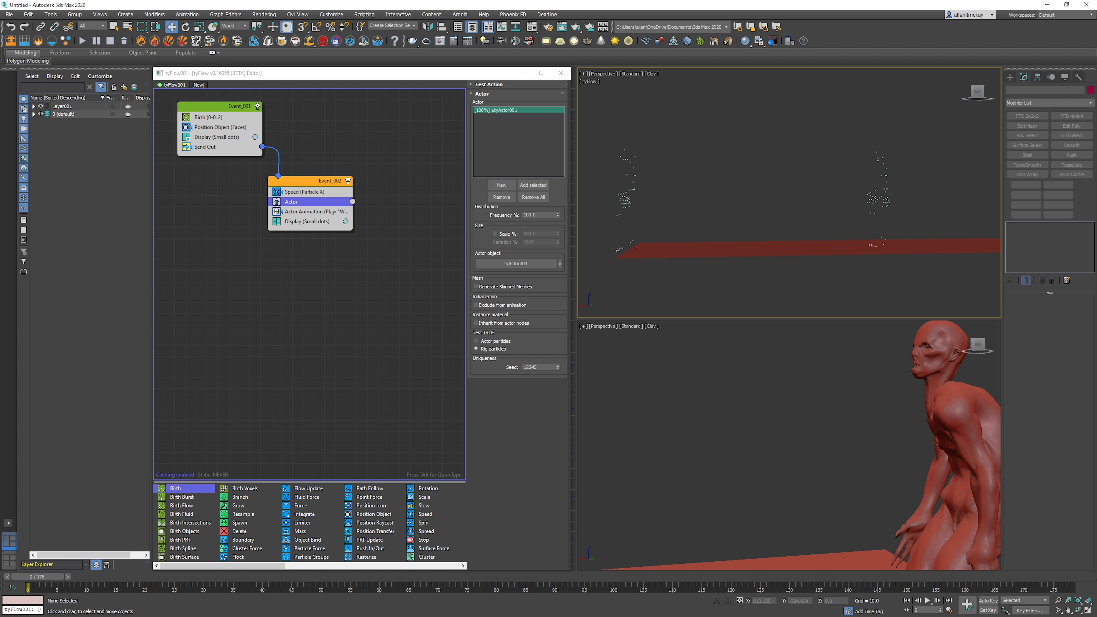
{"action": "left_click", "coordinate": [307, 222]}
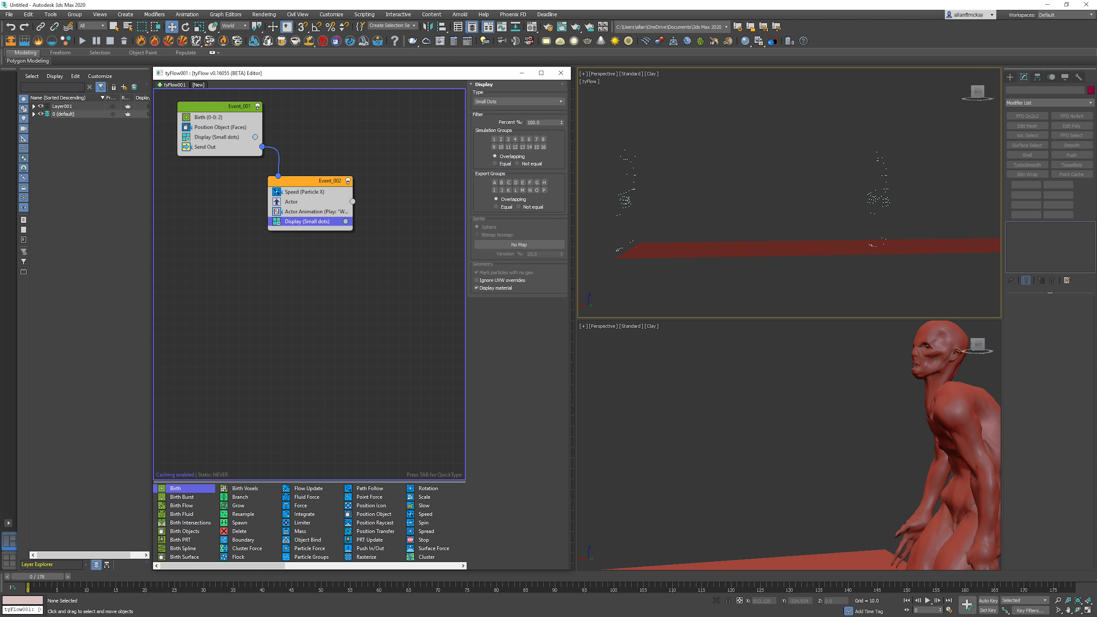
{"action": "left_click", "coordinate": [518, 101]}
{"action": "left_click", "coordinate": [520, 143]}
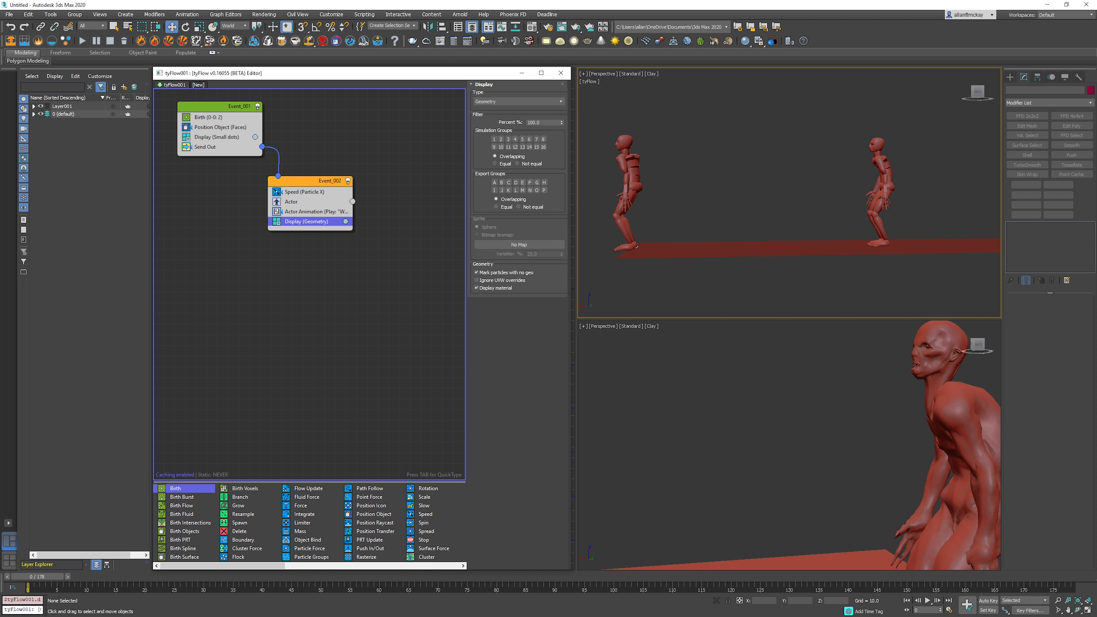
{"action": "left_click_drag", "start_coordinate": [37, 577], "coordinate": [133, 587]}
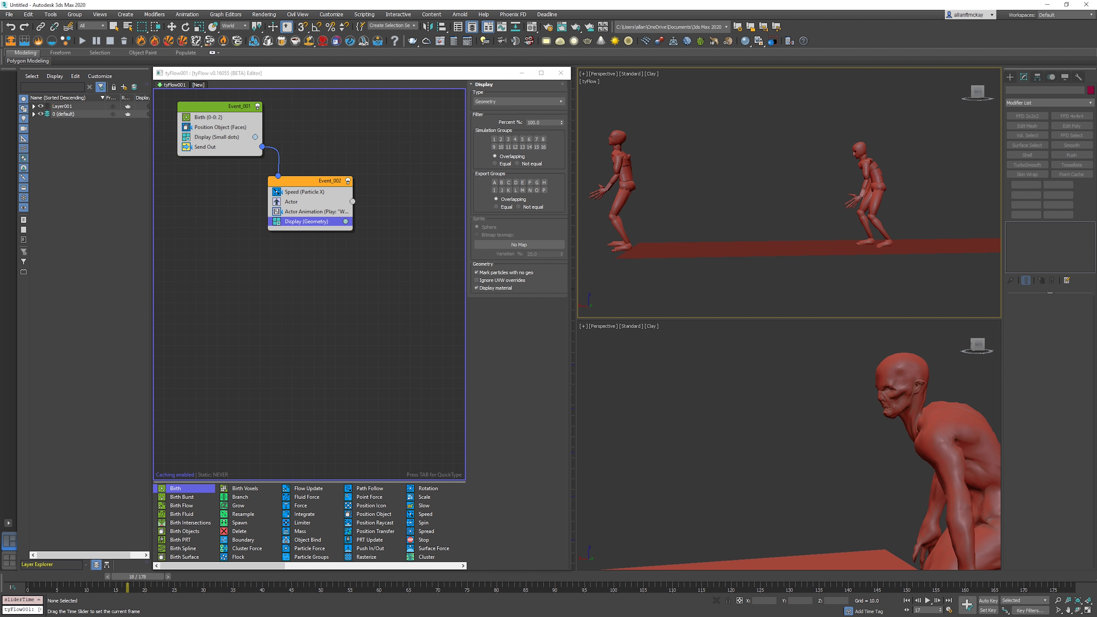
- Delete the original skinned character mesh standing at the tyActor helper
{"action": "key", "text": "w"}
{"action": "scroll", "coordinate": [908, 536], "scroll_direction": "down", "scroll_amount": 4}
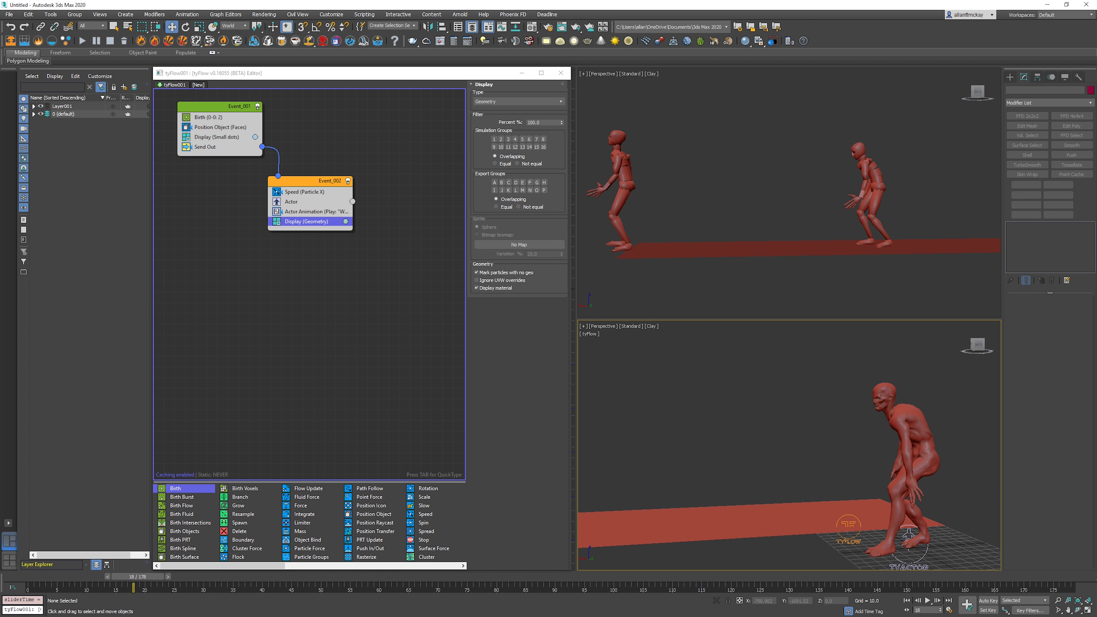
{"action": "middle_click_drag", "start_coordinate": [908, 535], "coordinate": [834, 484], "text": "alt"}
{"action": "left_click", "coordinate": [835, 484]}
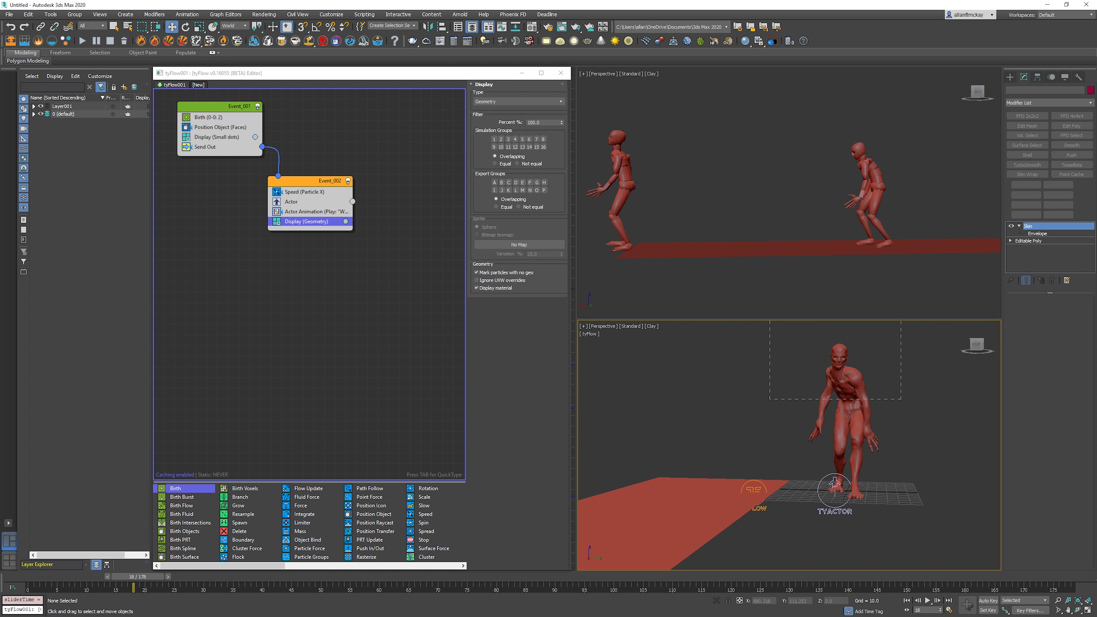
{"action": "left_click_drag", "start_coordinate": [901, 400], "coordinate": [769, 322]}
{"action": "key", "text": "Delete"}
- Play the rig-only actors walking along the plane from the start and return to frame 0
{"action": "middle_click_drag", "start_coordinate": [820, 372], "coordinate": [843, 423], "text": "alt"}
{"action": "key", "text": "Home"}
{"action": "middle_click_drag", "start_coordinate": [735, 414], "coordinate": [886, 435]}
{"action": "key", "text": "slash"}
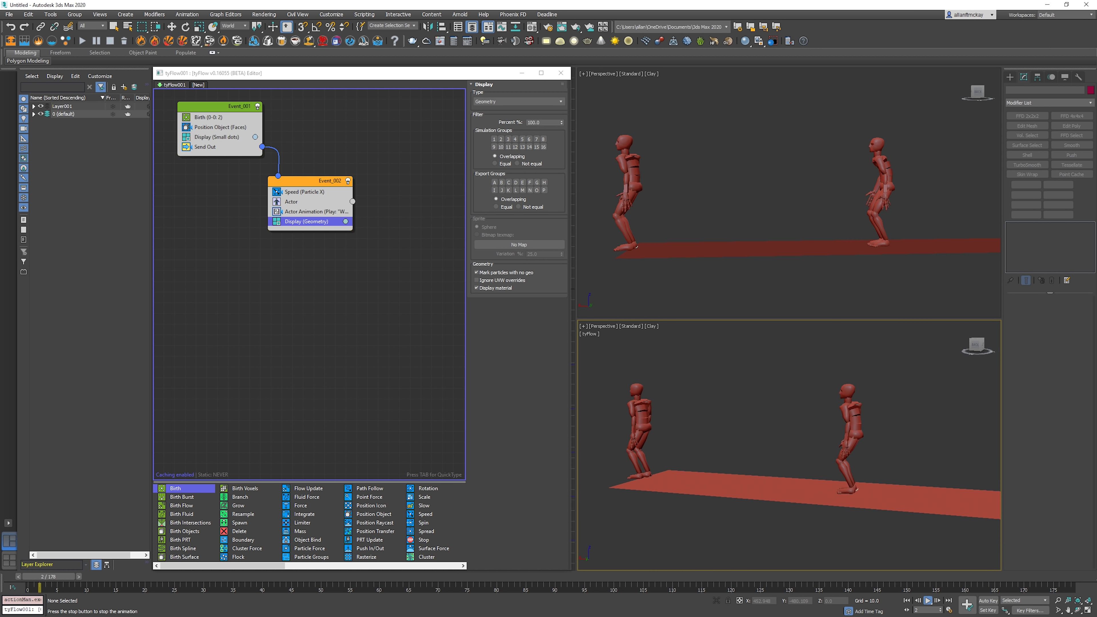
{"action": "key", "text": "slash"}
{"action": "key", "text": "Home"}
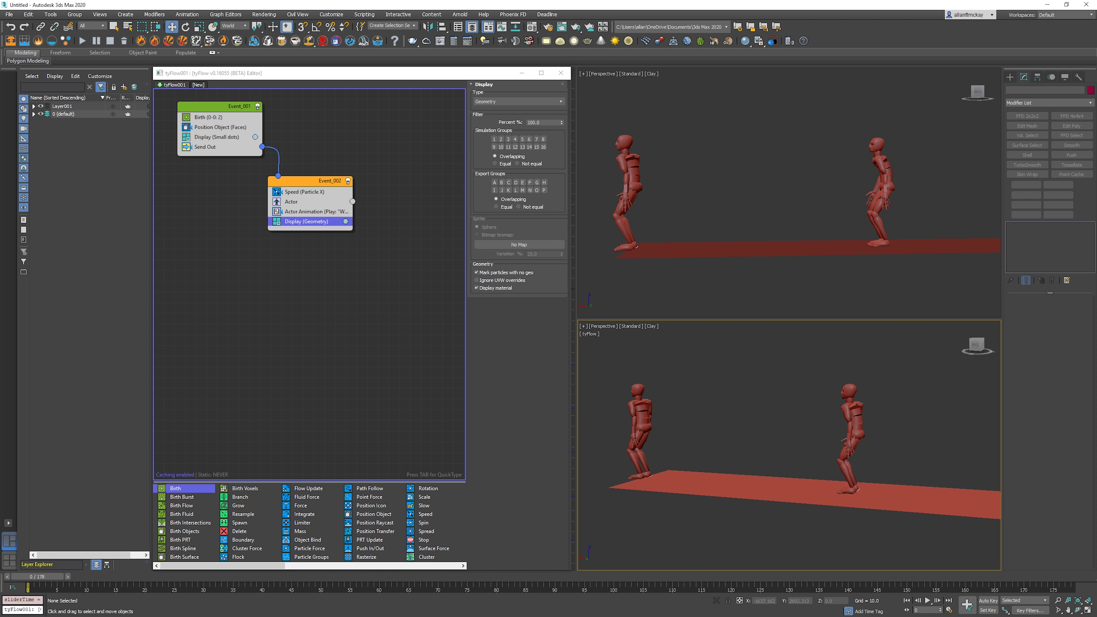
- Turn on Generate Skinned Meshes in the Actor operator and inspect an actor's mesh up close
{"action": "left_click", "coordinate": [298, 201]}
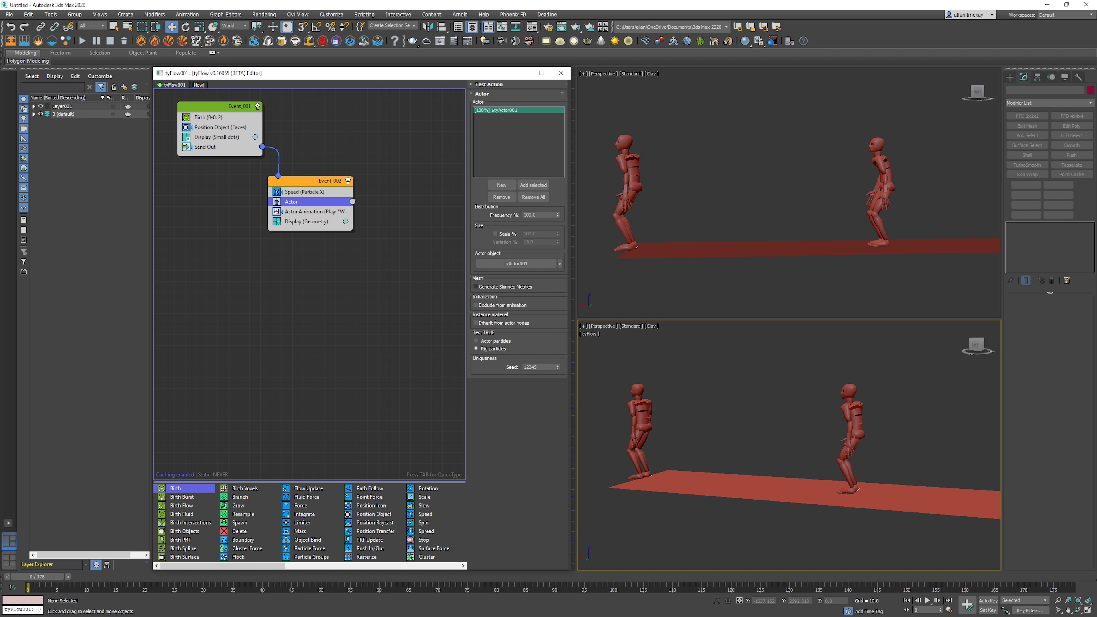
{"action": "left_click", "coordinate": [476, 287]}
{"action": "scroll", "coordinate": [898, 144], "scroll_direction": "up", "scroll_amount": 6}
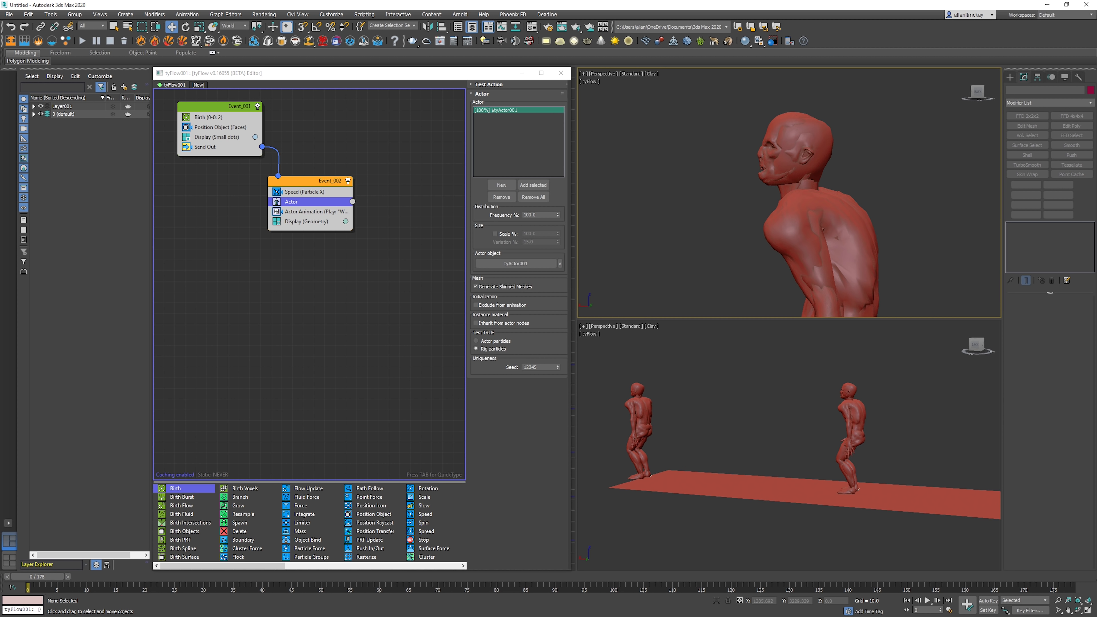
{"action": "key", "text": "F4"}
{"action": "key", "text": "F4"}
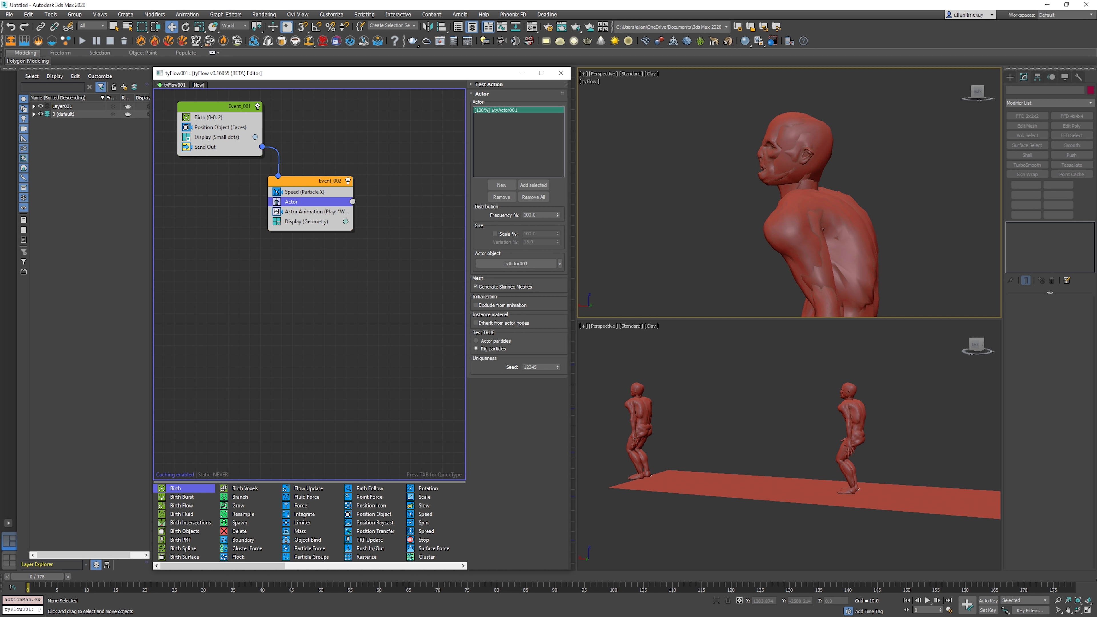
- Set the Event_002 Display operator's type to Pixels
{"action": "left_click", "coordinate": [306, 221]}
{"action": "left_click", "coordinate": [518, 101]}
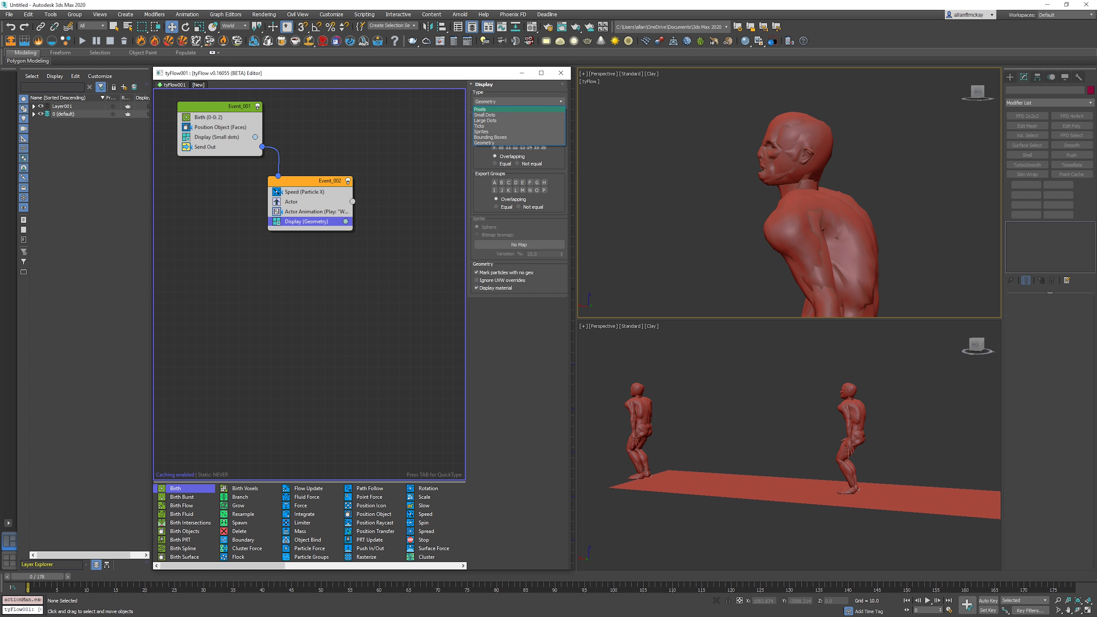
{"action": "left_click", "coordinate": [519, 143]}
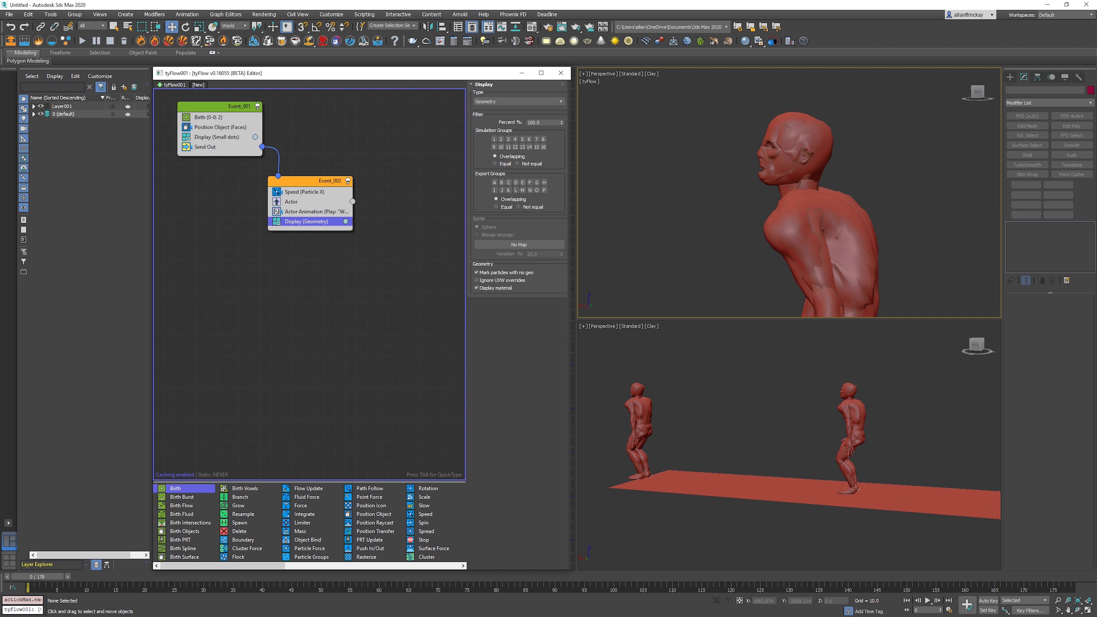
{"action": "left_click", "coordinate": [518, 102]}
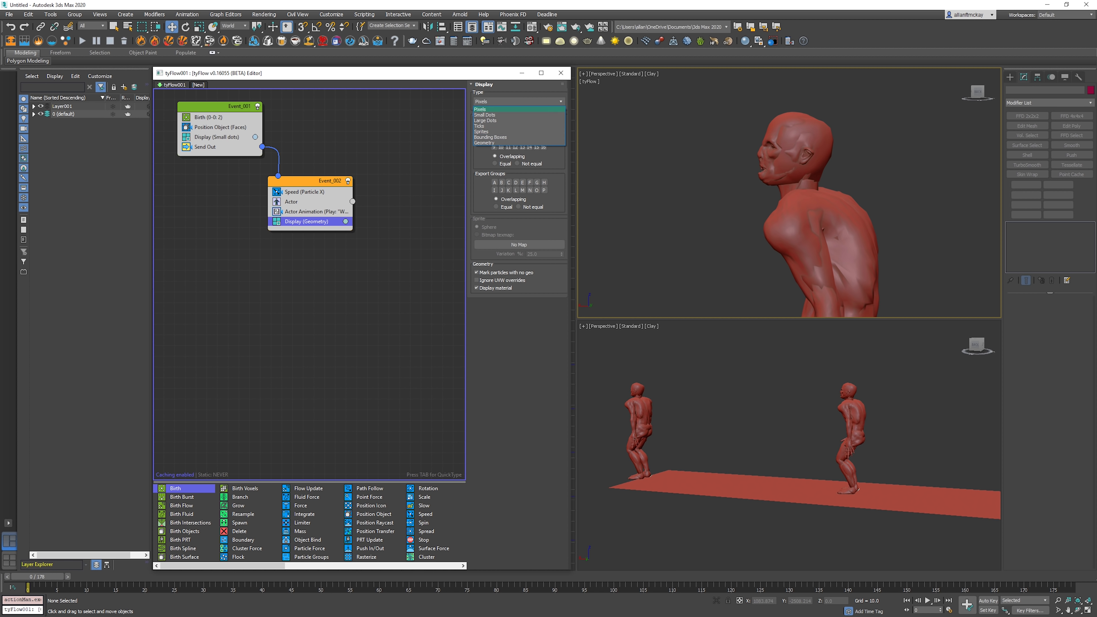
{"action": "key", "text": "Return"}
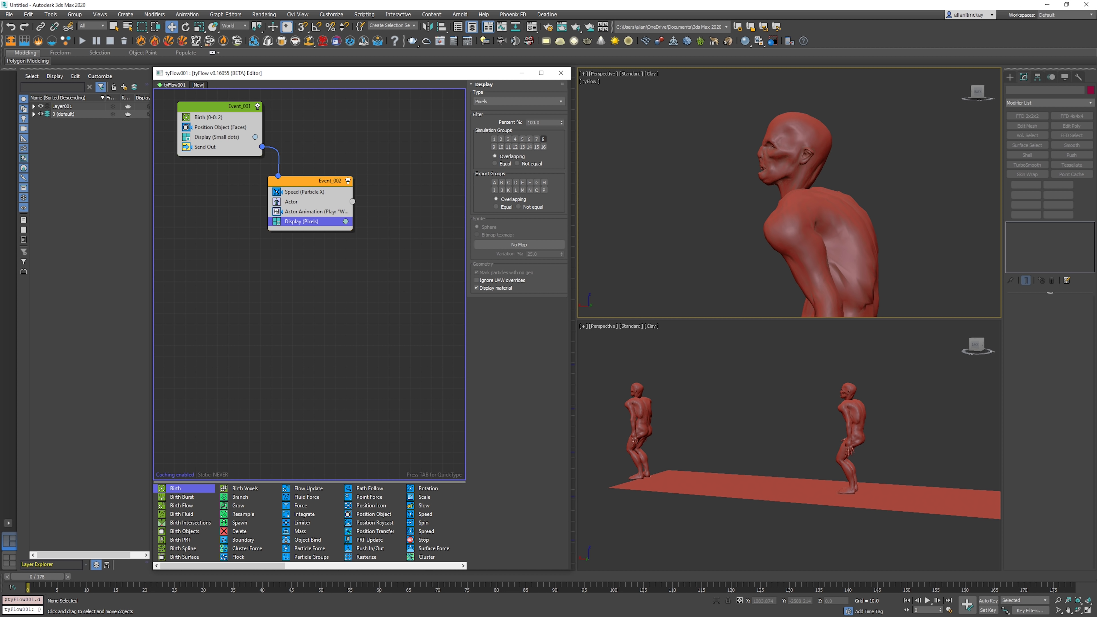
- Check the actors in wireframe, disable the Event_002 Display operator and play the walk, returning to frame 0
{"action": "scroll", "coordinate": [751, 206], "scroll_direction": "down", "scroll_amount": 6}
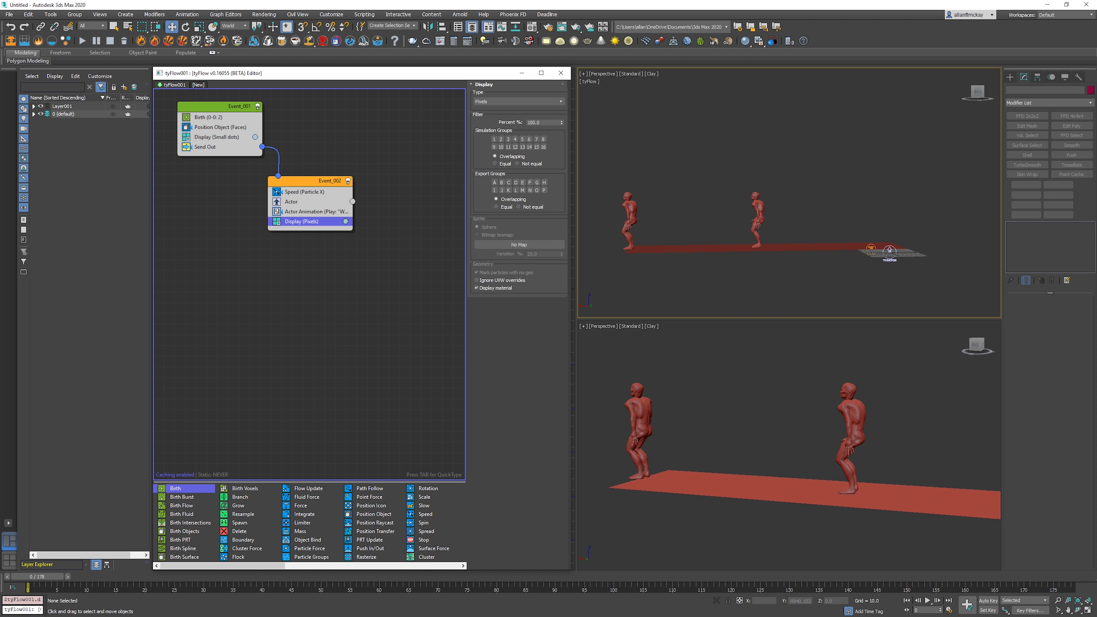
{"action": "key", "text": "F3"}
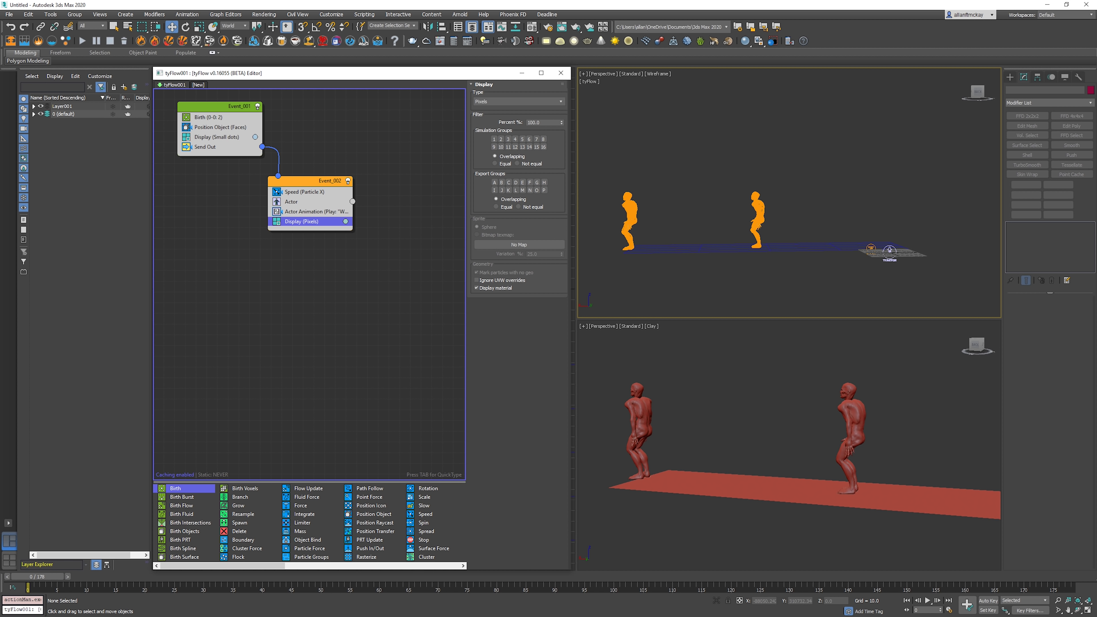
{"action": "key", "text": "/"}
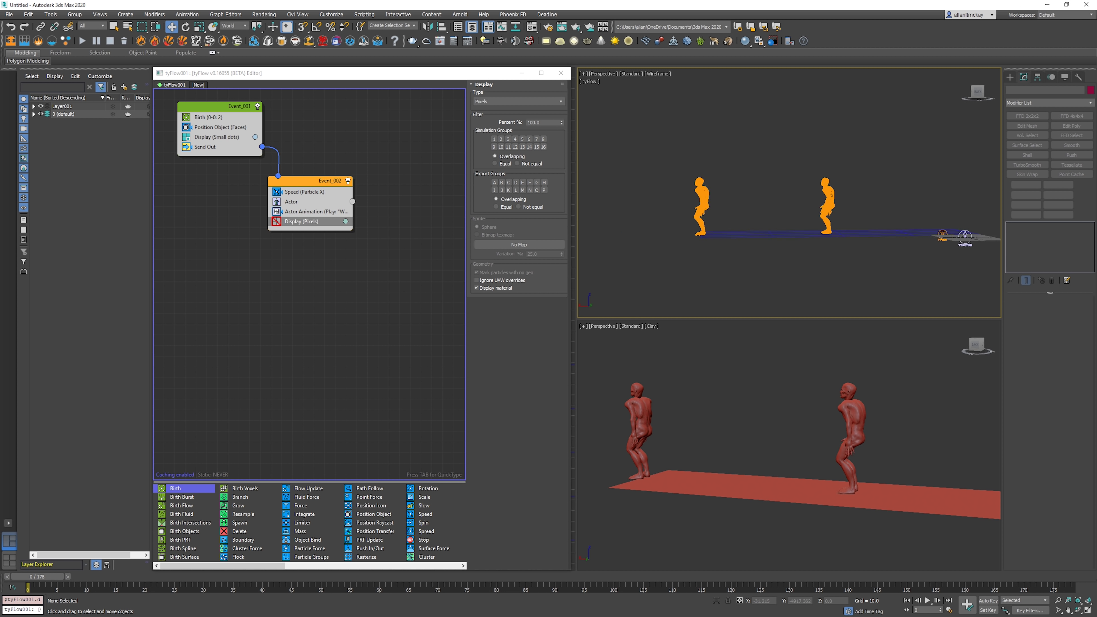
{"action": "key", "text": "F3"}
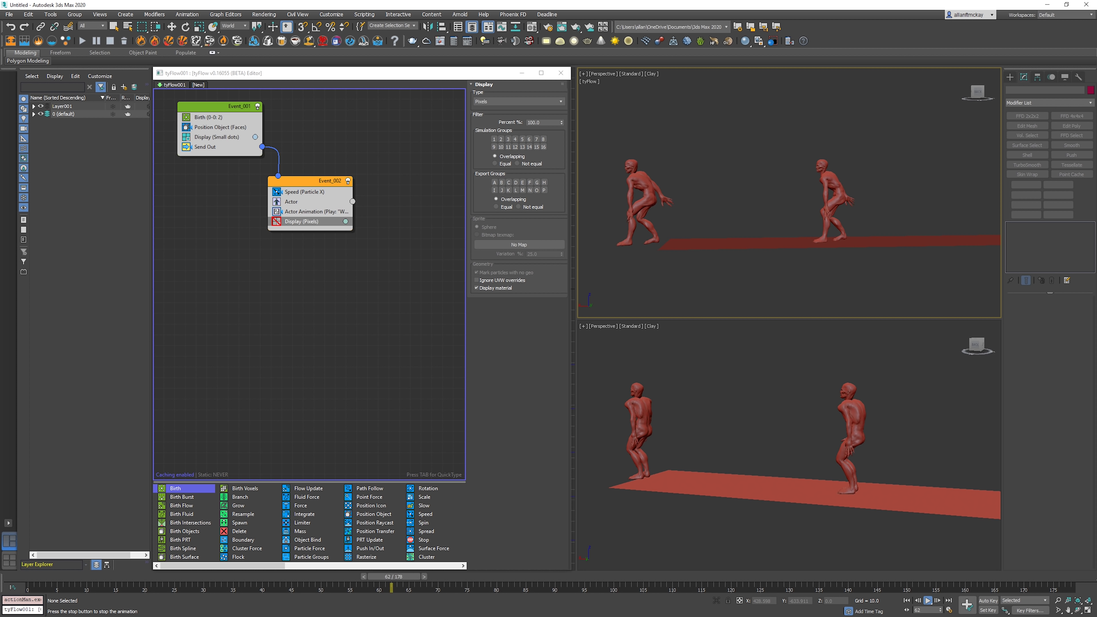
{"action": "key", "text": "/"}
{"action": "key", "text": "Home"}
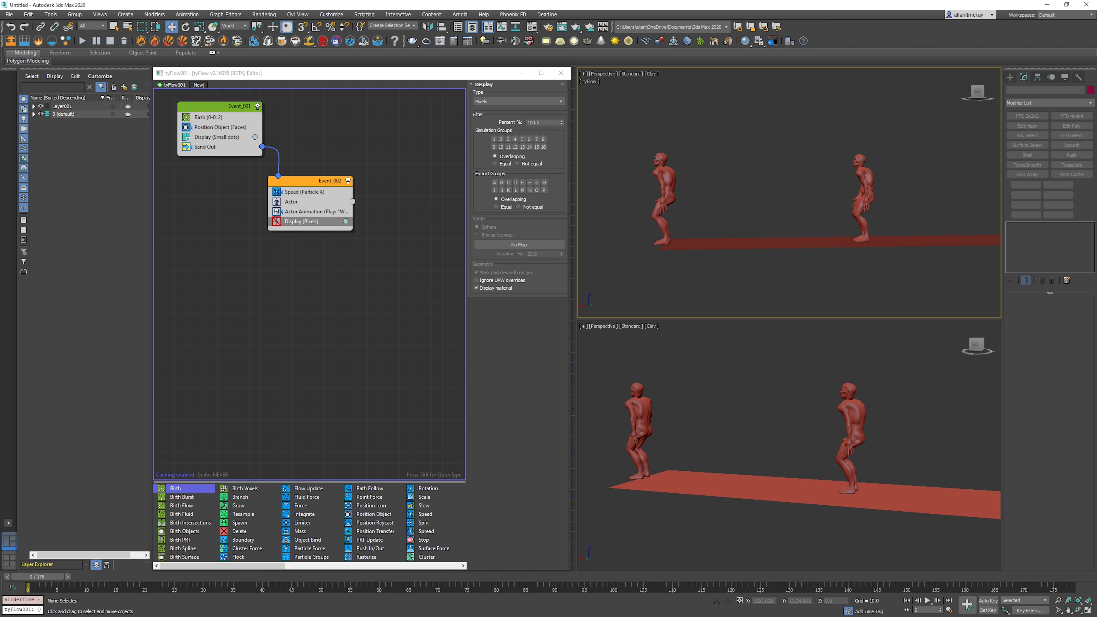
- Set the Birth operator's total to 3 particles and preview the walking actors
{"action": "left_click", "coordinate": [209, 117]}
{"action": "left_click", "coordinate": [562, 118]}
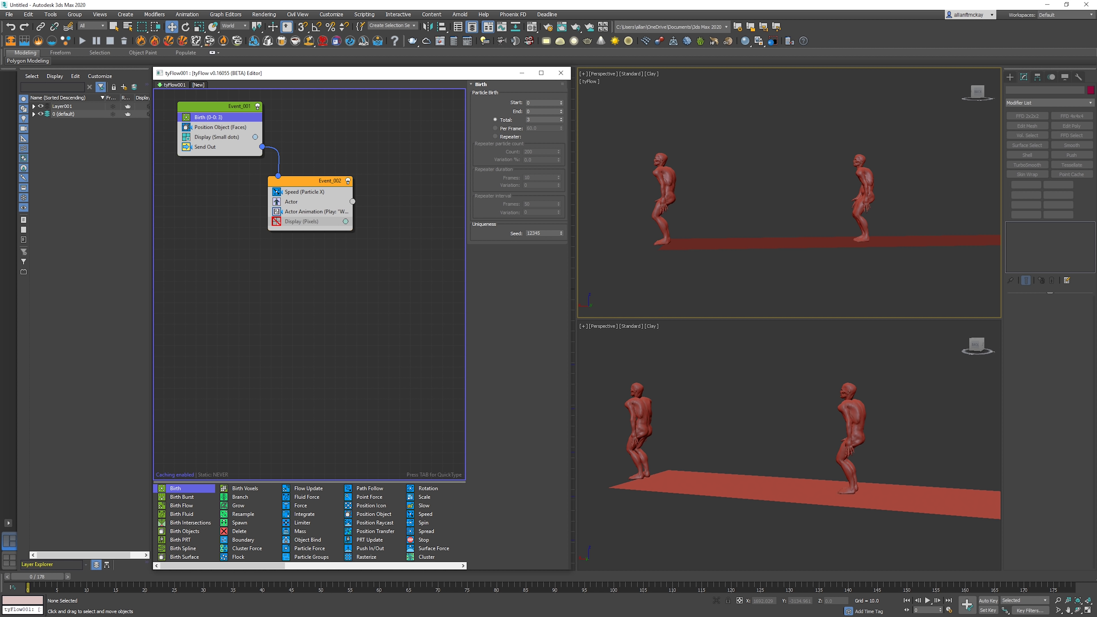
{"action": "key", "text": "/"}
{"action": "key", "text": "z"}
{"action": "scroll", "coordinate": [790, 193], "scroll_direction": "up", "scroll_amount": 3}
{"action": "key", "text": "/"}
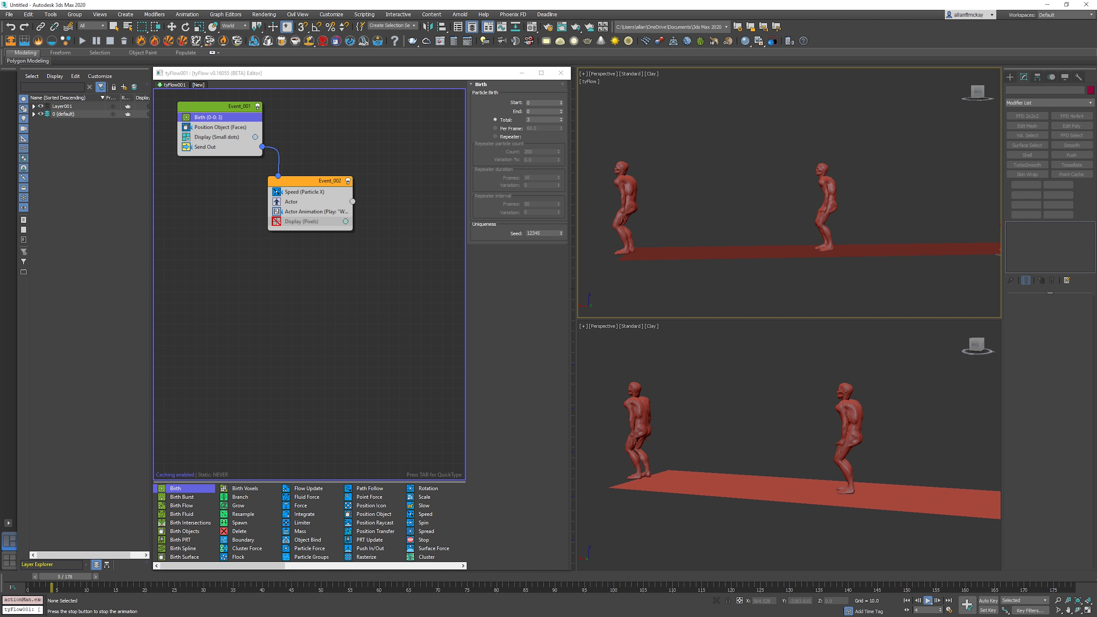
{"action": "scroll", "coordinate": [789, 192], "scroll_direction": "down", "scroll_amount": 3}
{"action": "key", "text": "/"}
{"action": "middle_click_drag", "start_coordinate": [790, 192], "coordinate": [812, 225], "text": "alt"}
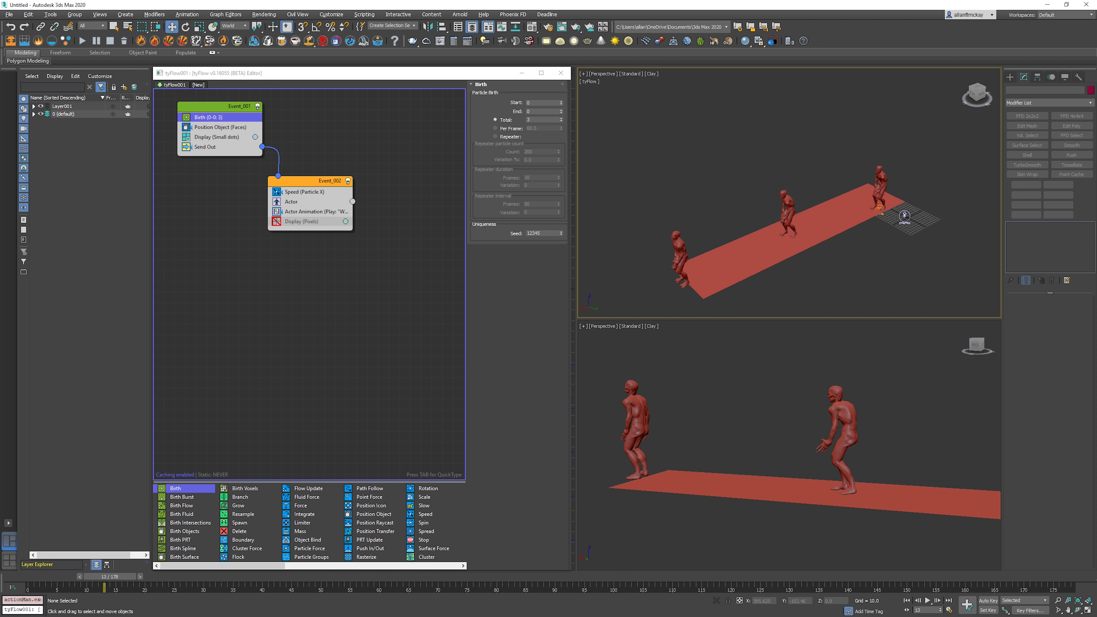
- Increase the Position Object seed to redistribute the particles on the plane, disabling Send Out only while adjusting it
{"action": "left_click", "coordinate": [220, 127]}
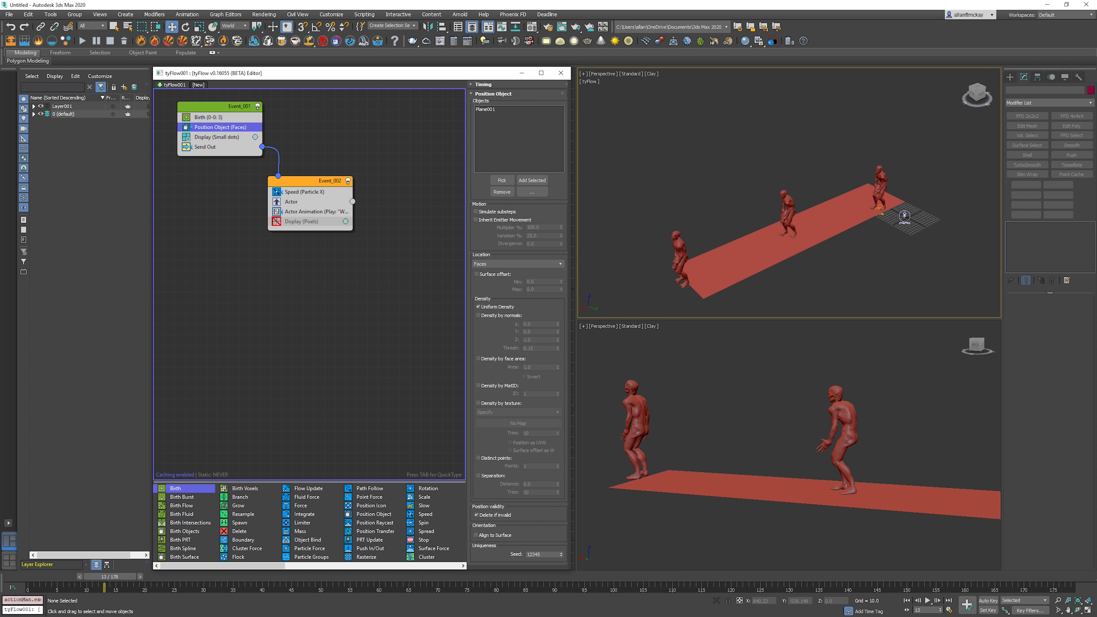
{"action": "left_click", "coordinate": [186, 147]}
{"action": "key", "text": "F3"}
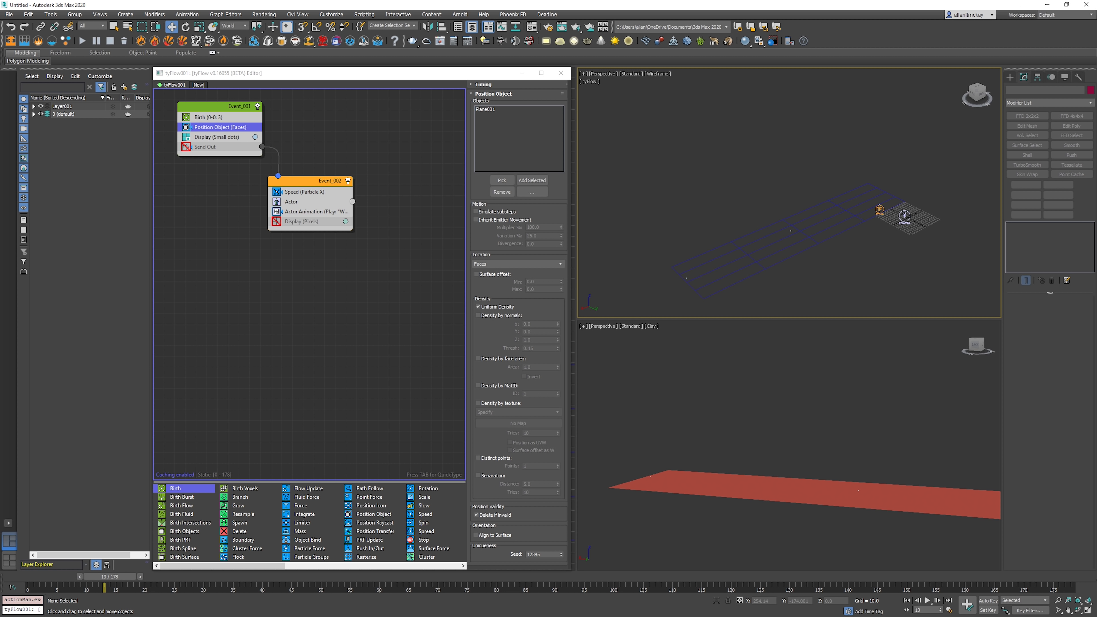
{"action": "mouse_move", "coordinate": [799, 216]}
{"action": "middle_mouse_down", "text": "alt"}
{"action": "mouse_move", "coordinate": [814, 242]}
{"action": "mouse_move", "coordinate": [812, 234]}
{"action": "middle_mouse_up", "text": "alt"}
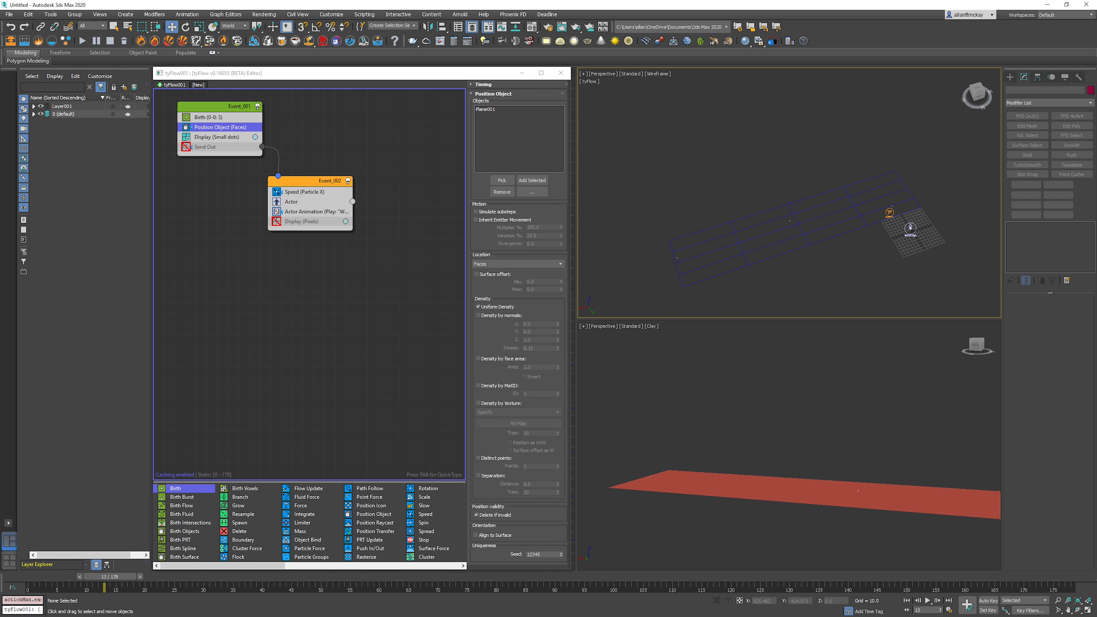
{"action": "left_click_drag", "start_coordinate": [562, 554], "coordinate": [561, 547]}
{"action": "left_click", "coordinate": [186, 147]}
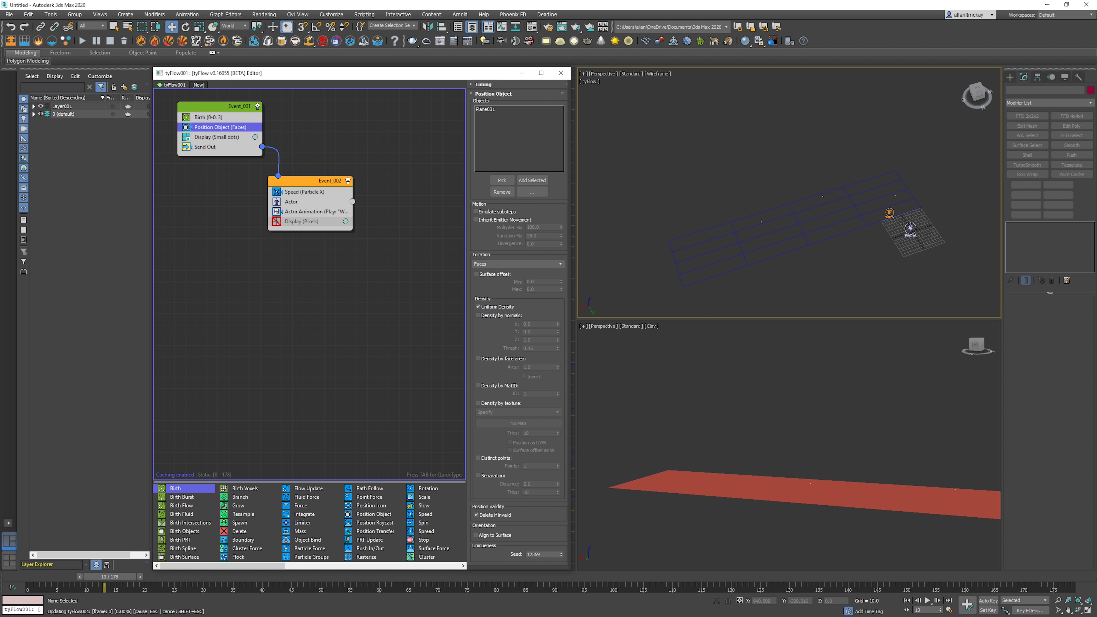
{"action": "middle_click_drag", "start_coordinate": [819, 225], "coordinate": [809, 178], "text": "alt"}
{"action": "key", "text": "F3"}
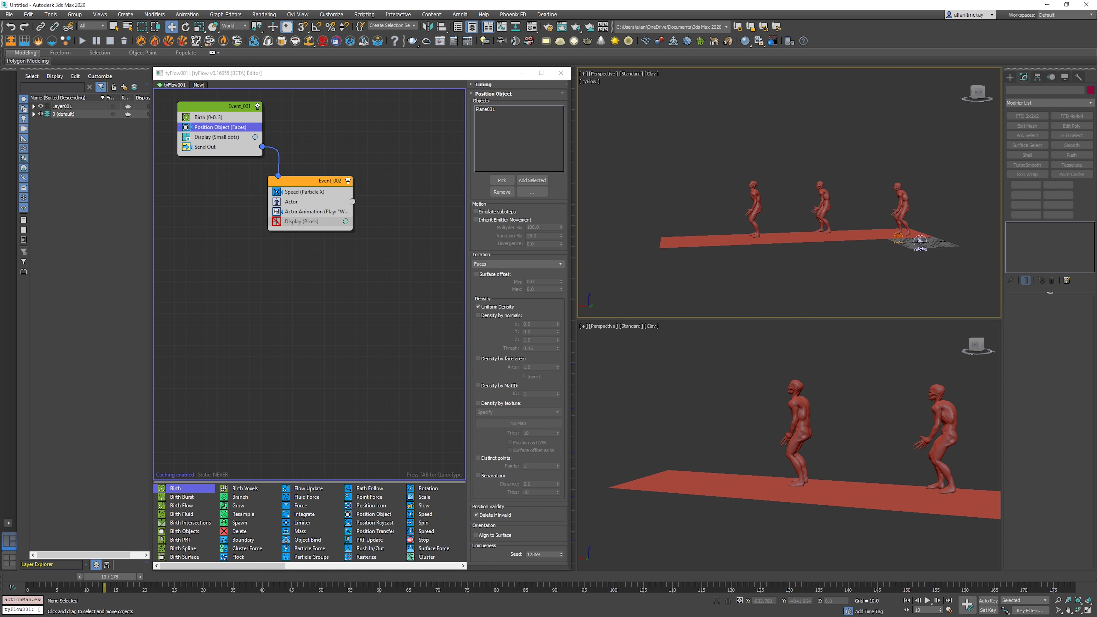
- Play the three redistributed actors walking to about frame 123 and clear the operator selection
{"action": "key", "text": "slash"}
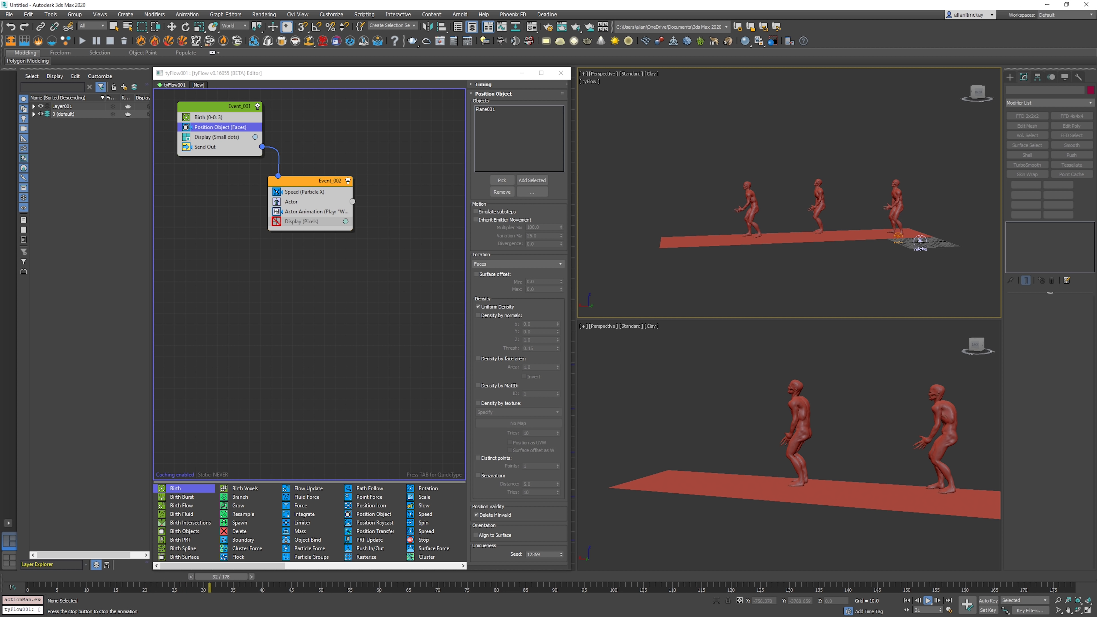
{"action": "scroll", "coordinate": [807, 176], "scroll_direction": "up", "scroll_amount": 3}
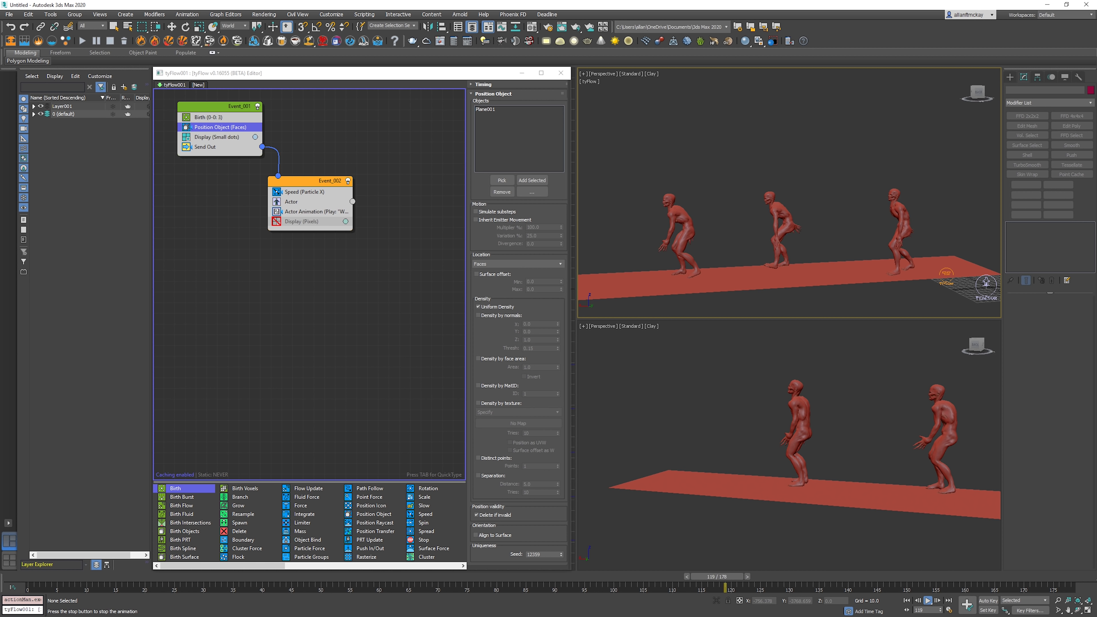
{"action": "key", "text": "slash"}
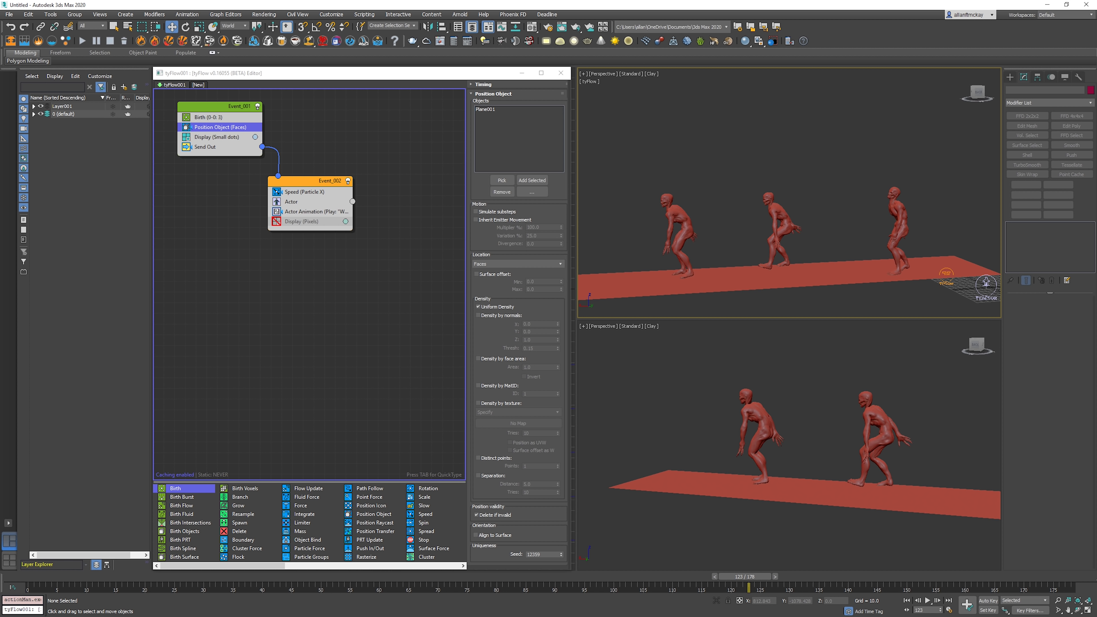
{"action": "left_click", "coordinate": [388, 277]}
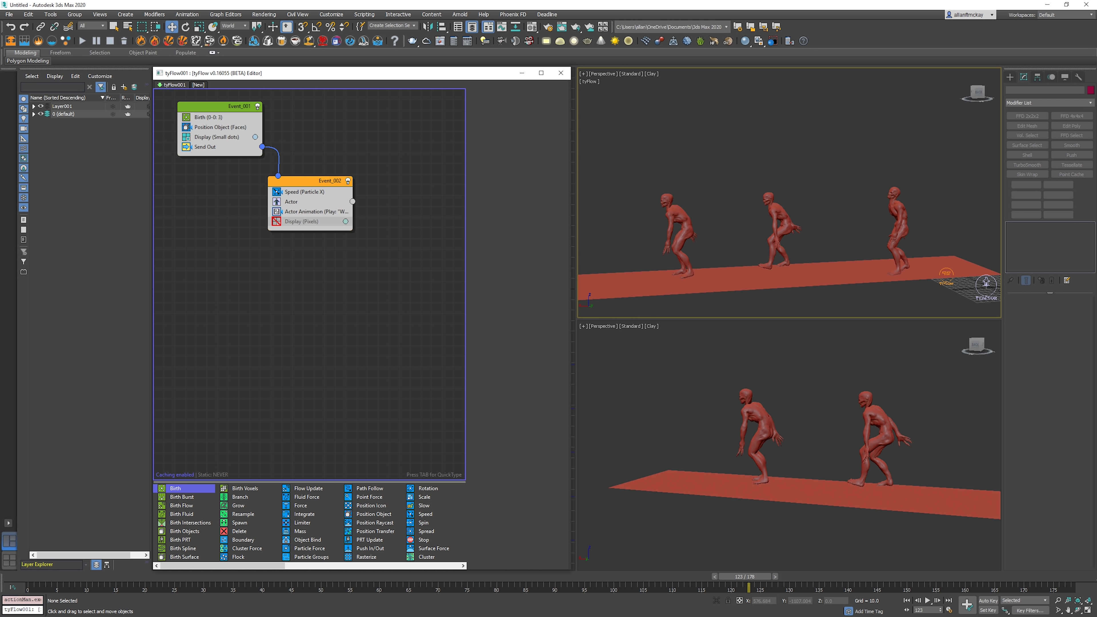
- Greatly increase the length of Plane001 to widen the emitter surface, viewing it in wireframe, and deselect it
{"action": "scroll", "coordinate": [696, 257], "scroll_direction": "down", "scroll_amount": 5}
{"action": "scroll", "coordinate": [696, 256], "scroll_direction": "up", "scroll_amount": 3}
{"action": "left_click", "coordinate": [702, 274]}
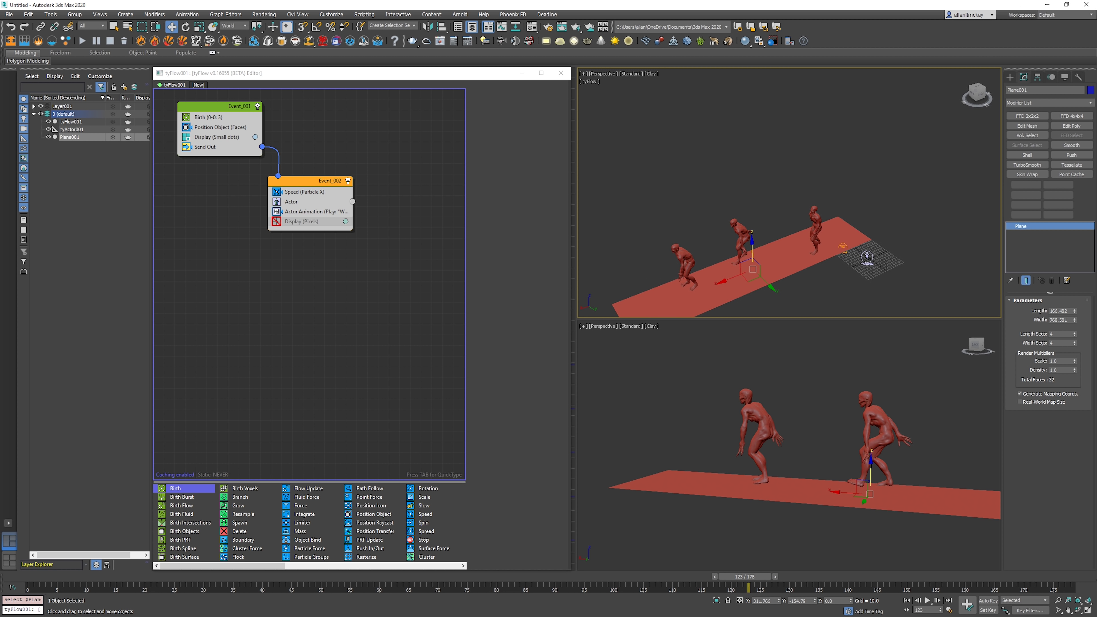
{"action": "key", "text": "F3"}
{"action": "mouse_move", "coordinate": [1075, 311]}
{"action": "left_mouse_down"}
{"action": "mouse_move", "coordinate": [1074, 242]}
{"action": "mouse_move", "coordinate": [1074, 294]}
{"action": "left_mouse_up"}
{"action": "left_click", "coordinate": [951, 216]}
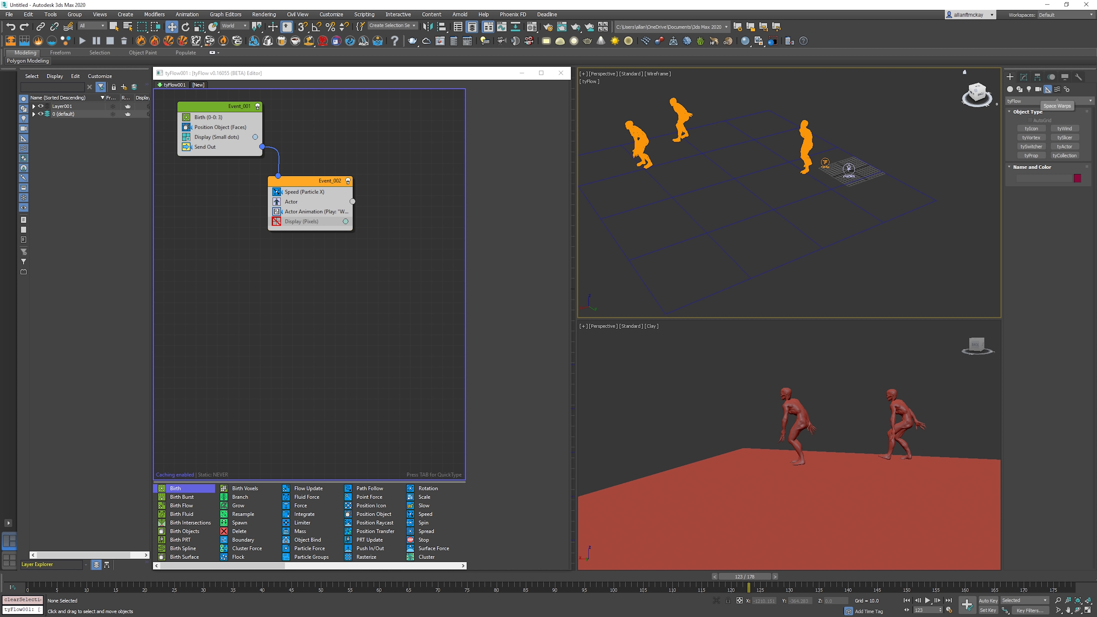
- Add a Find Target operator and place it in Event_002 below Actor Animation
{"action": "key", "text": "Tab"}
{"action": "type", "text": "find"}
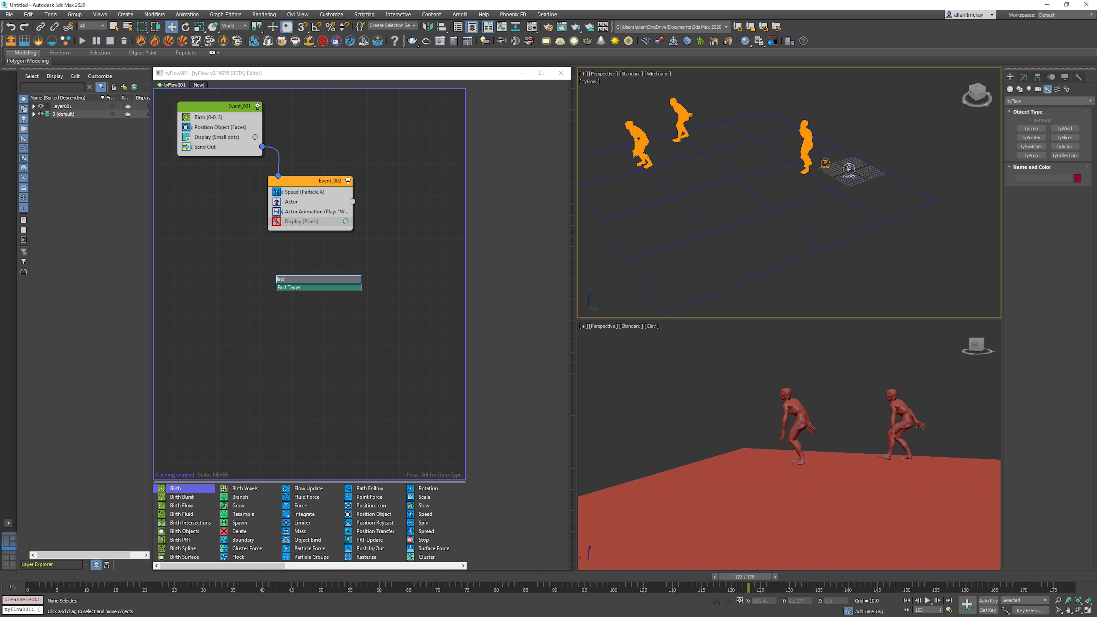
{"action": "key", "text": "Return"}
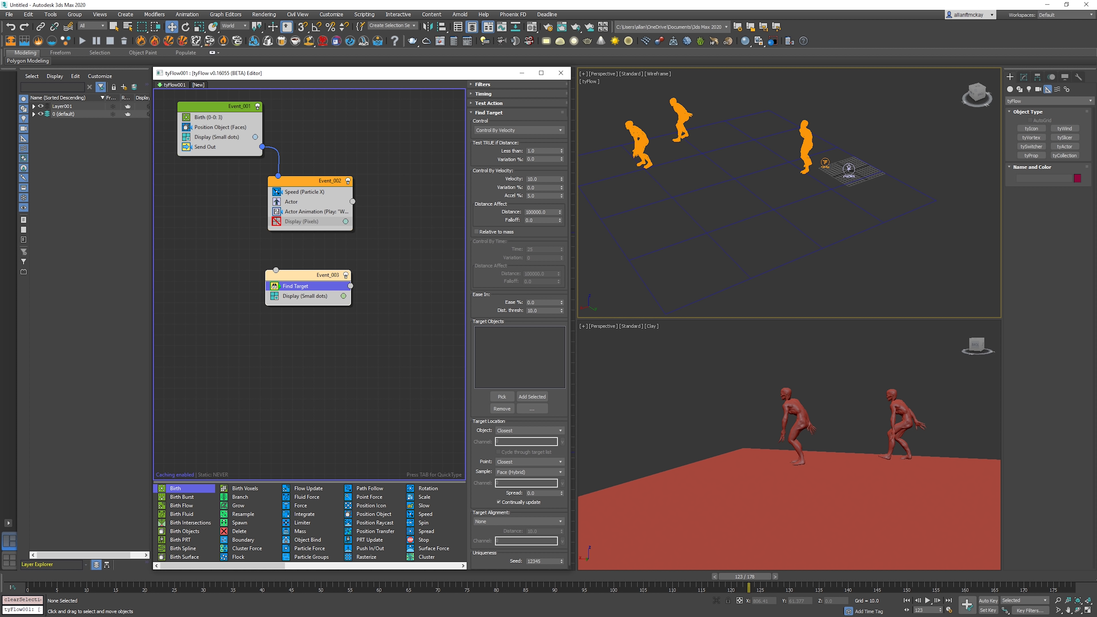
{"action": "left_click_drag", "start_coordinate": [296, 286], "coordinate": [340, 221]}
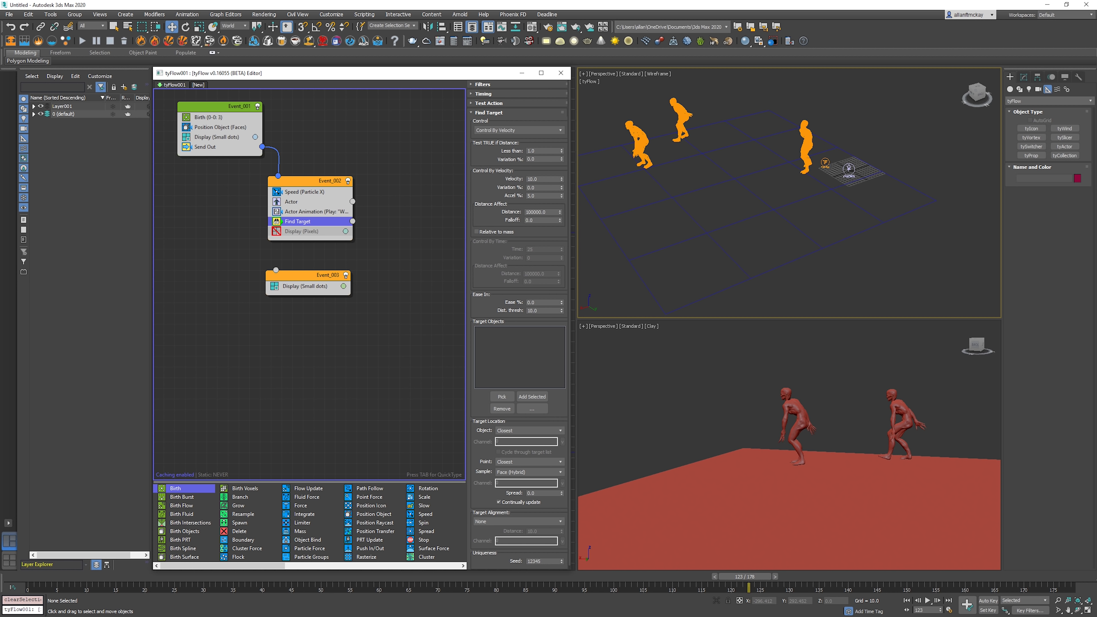
- Create a sphere on the plane and start picking it as the target object of Find Target
{"action": "left_click", "coordinate": [1010, 90]}
{"action": "left_click", "coordinate": [1031, 137]}
{"action": "left_click_drag", "start_coordinate": [692, 234], "coordinate": [718, 240]}
{"action": "right_click", "coordinate": [717, 240]}
{"action": "left_click", "coordinate": [502, 397]}
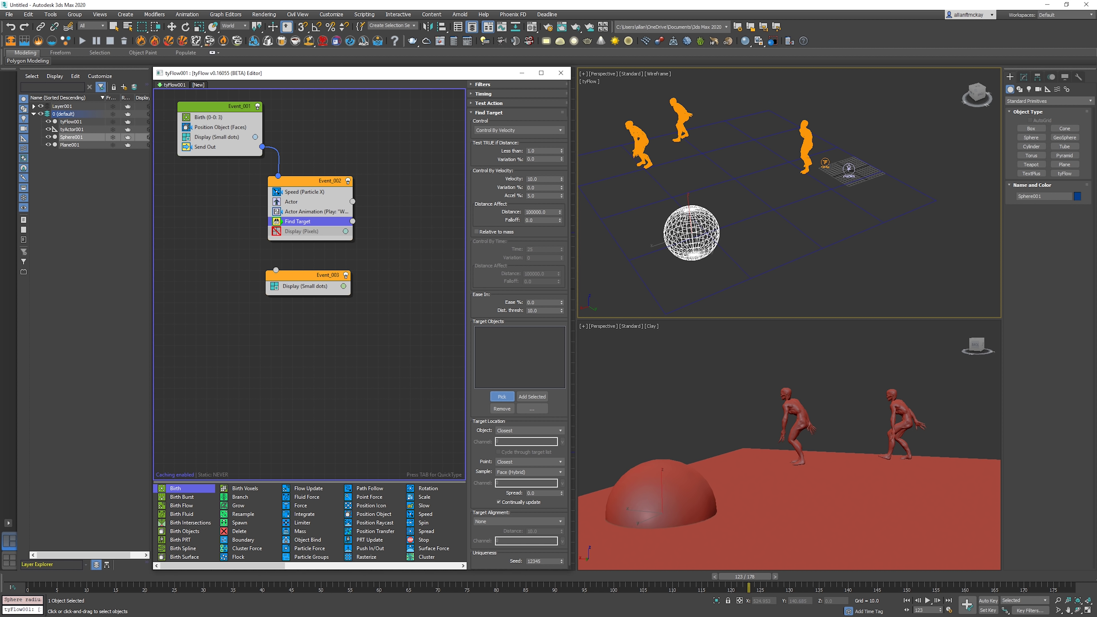
- Rewind to frame 0 and delete the leftover Event_003, keeping the target sphere
{"action": "left_click", "coordinate": [302, 276]}
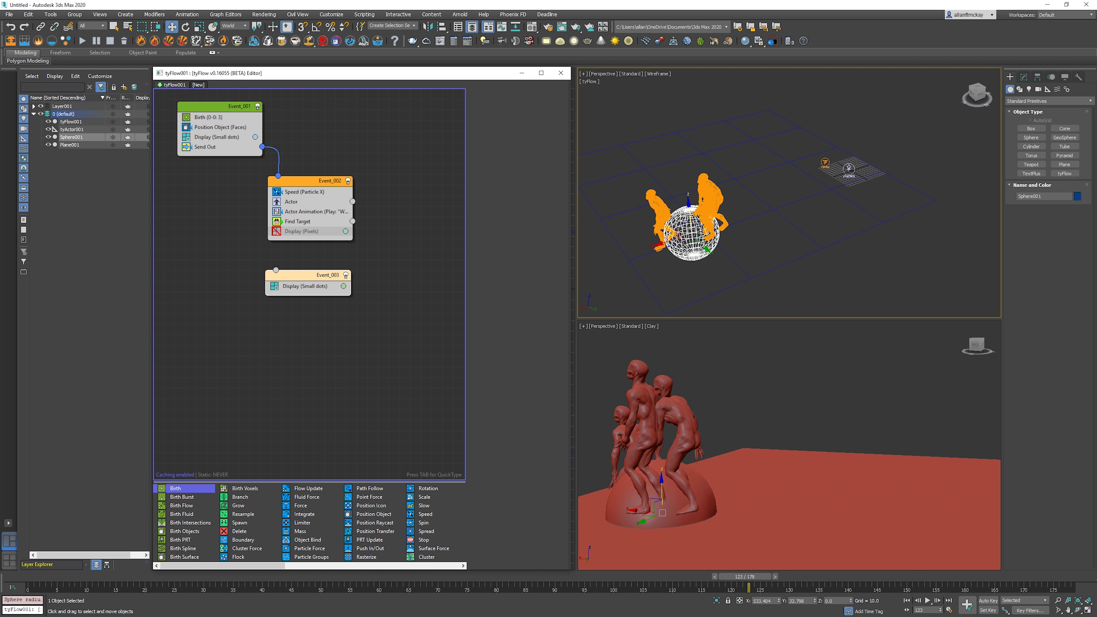
{"action": "left_click", "coordinate": [745, 577]}
{"action": "key", "text": "Home"}
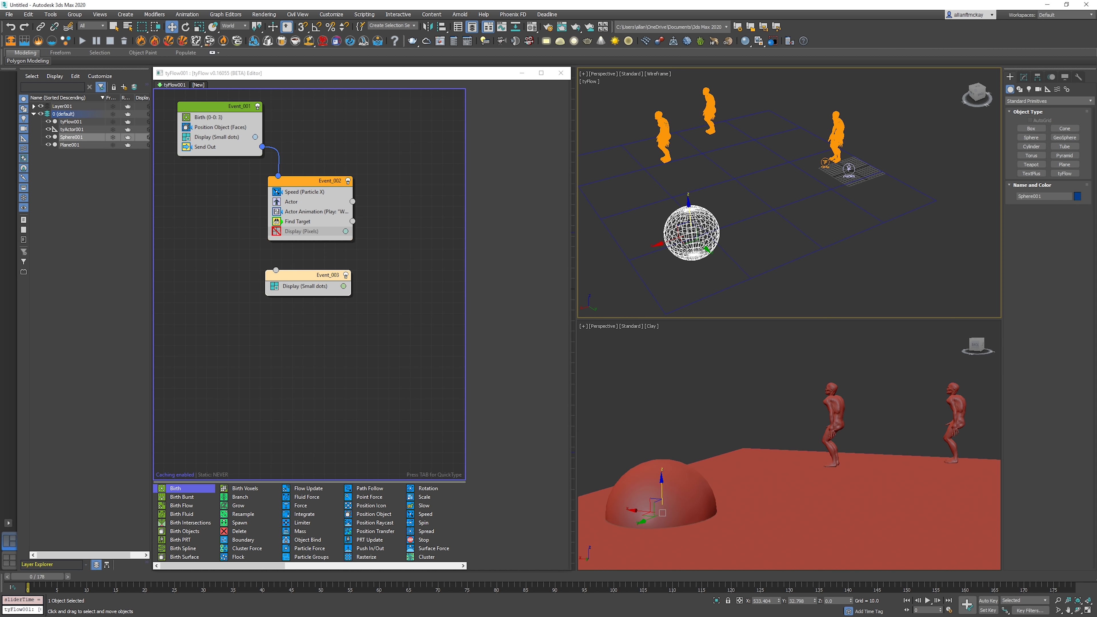
{"action": "key", "text": "Delete"}
{"action": "key", "text": "ctrl+z"}
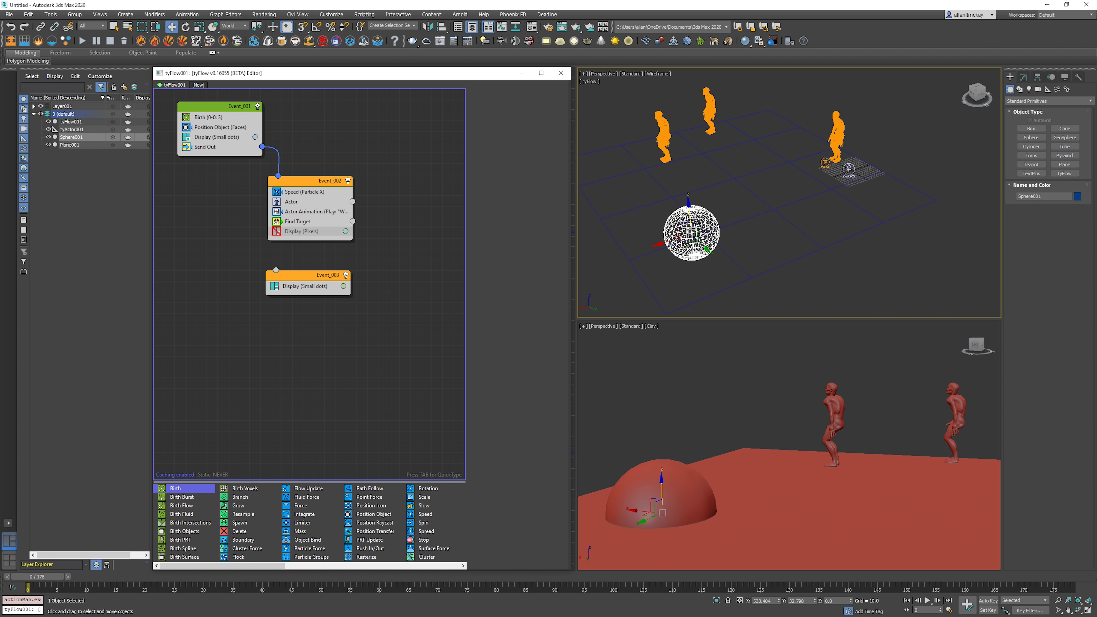
{"action": "left_click", "coordinate": [302, 276]}
{"action": "key", "text": "Delete"}
- Play the actors moving toward the sphere in a shaded view to about frame 22, and return the view to wireframe
{"action": "middle_click_drag", "start_coordinate": [774, 185], "coordinate": [751, 192]}
{"action": "key", "text": "F3"}
{"action": "left_click", "coordinate": [820, 123]}
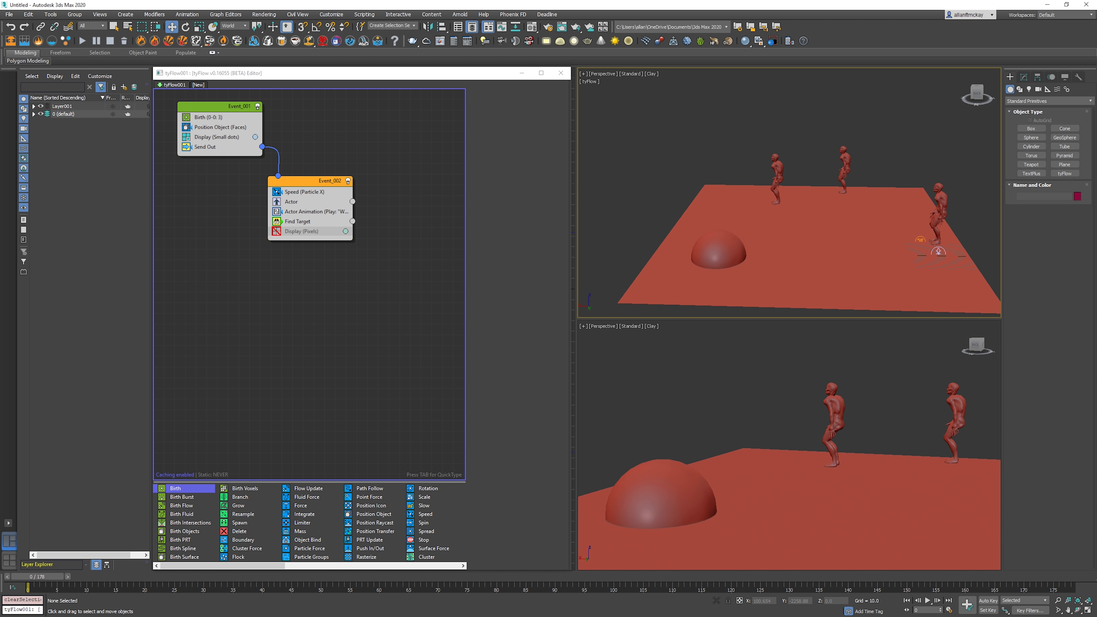
{"action": "key", "text": "/"}
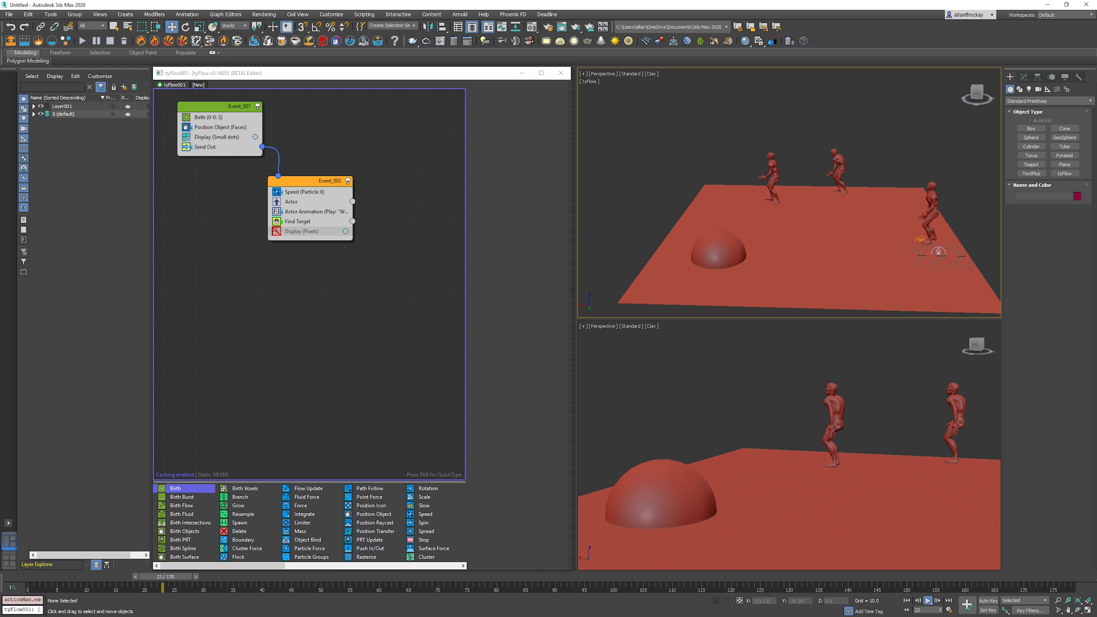
{"action": "key", "text": "/"}
{"action": "key", "text": "F3"}
- Disable Actor and Actor Animation at frame 0, and enable Event_002's Display operator with its type set to Large Dots
{"action": "left_click", "coordinate": [297, 221]}
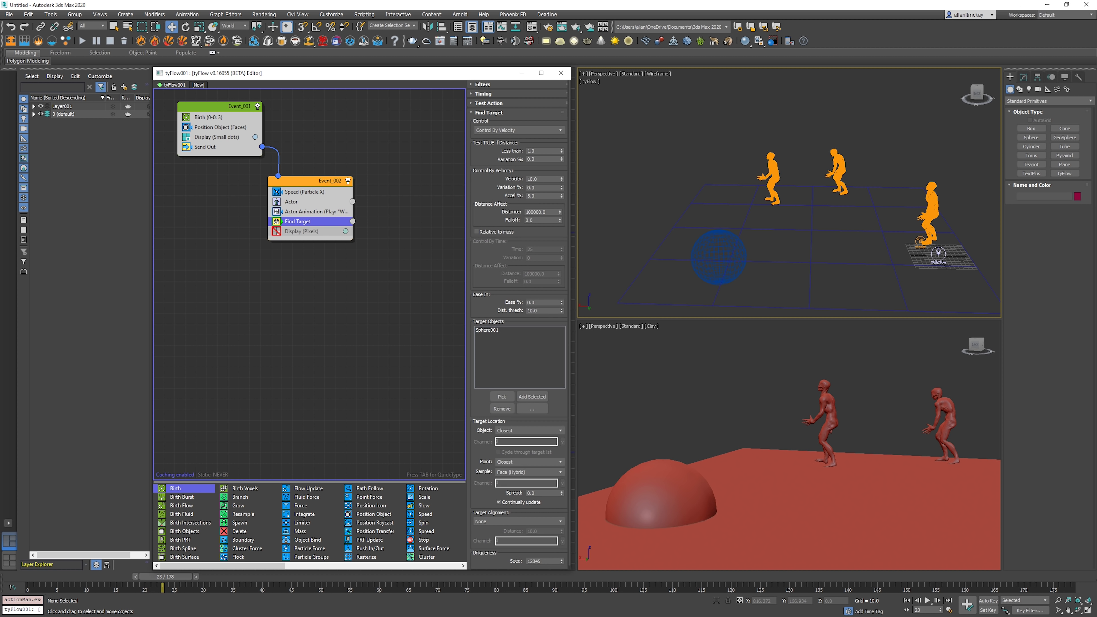
{"action": "left_click", "coordinate": [277, 201]}
{"action": "left_click", "coordinate": [276, 211]}
{"action": "middle_click_drag", "start_coordinate": [648, 192], "coordinate": [706, 220], "text": "alt"}
{"action": "key", "text": "Home"}
{"action": "left_click", "coordinate": [302, 231]}
{"action": "left_click", "coordinate": [277, 231]}
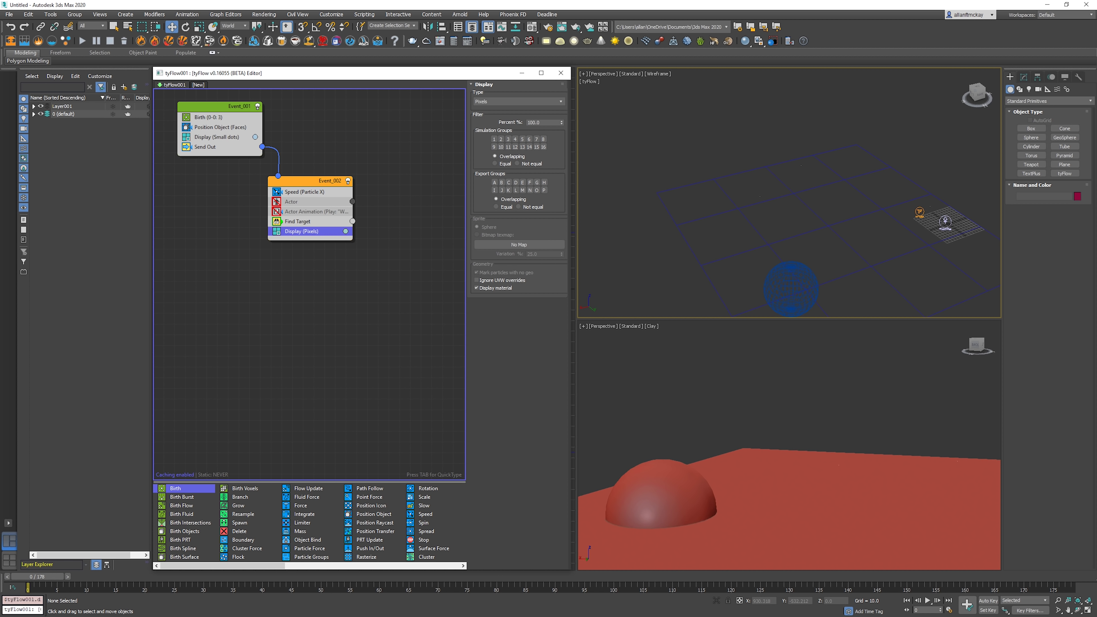
{"action": "left_click", "coordinate": [518, 101]}
{"action": "left_click", "coordinate": [486, 120]}
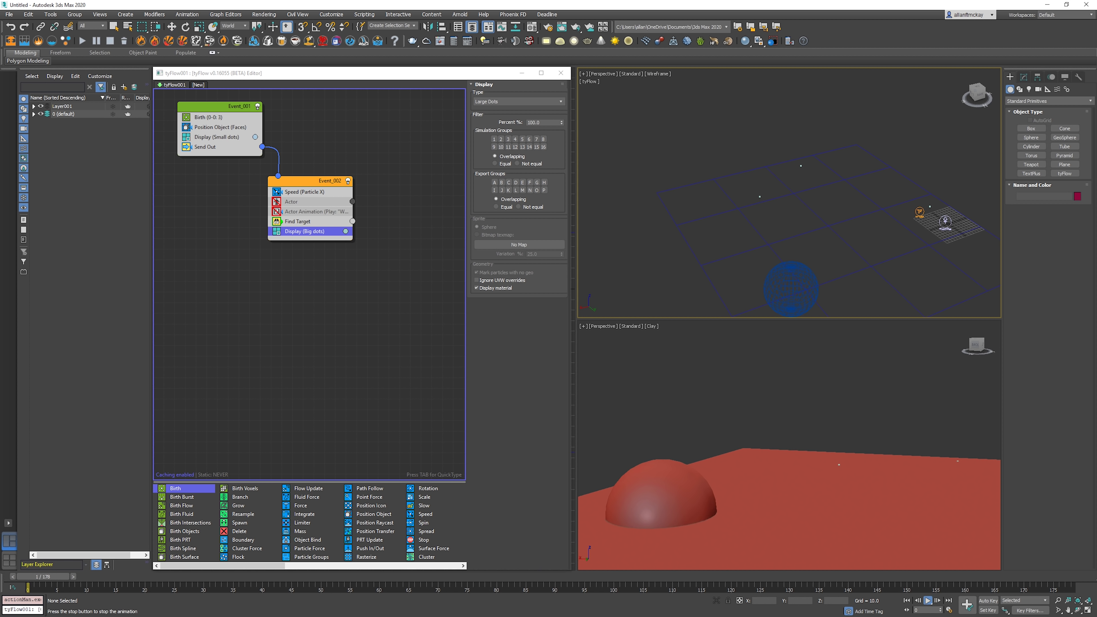
- Play the dot particles moving toward the sphere and rewind to frame 0
{"action": "key", "text": "slash"}
{"action": "key", "text": "slash"}
{"action": "key", "text": "Home"}
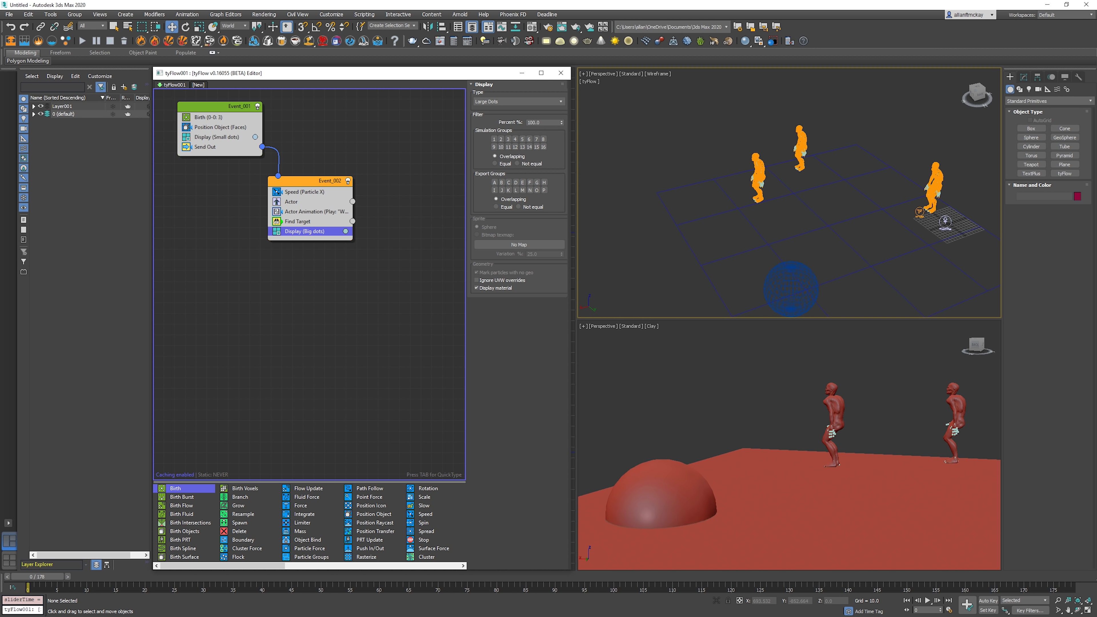
- Play the re-enabled actors in the shaded view to about frame 27 and rewind to frame 0
{"action": "key", "text": "slash"}
{"action": "key", "text": "F3"}
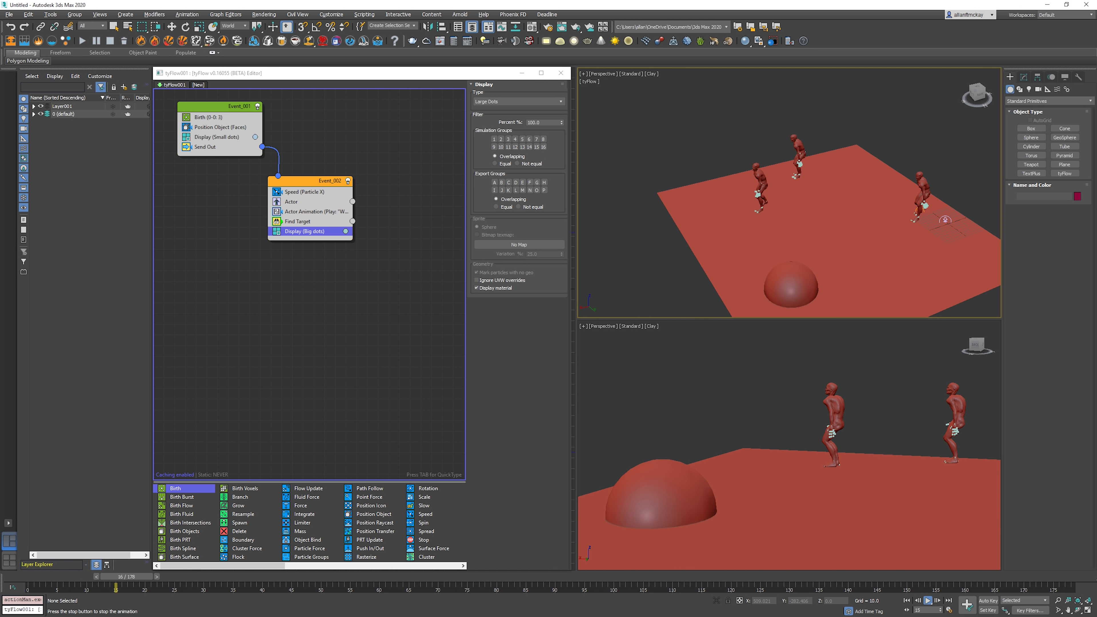
{"action": "middle_click_drag", "start_coordinate": [799, 216], "coordinate": [771, 208], "text": "alt"}
{"action": "key", "text": "slash"}
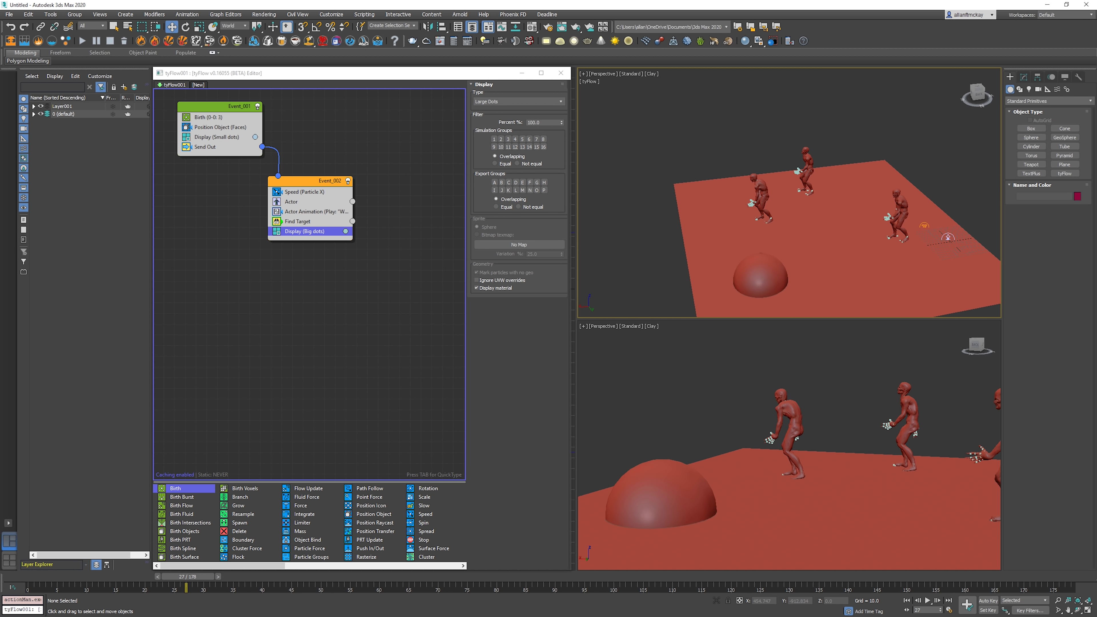
{"action": "key", "text": "Home"}
- Add a Rotation operator to Event_002 and place it between Speed and Actor
{"action": "key", "text": "Tab"}
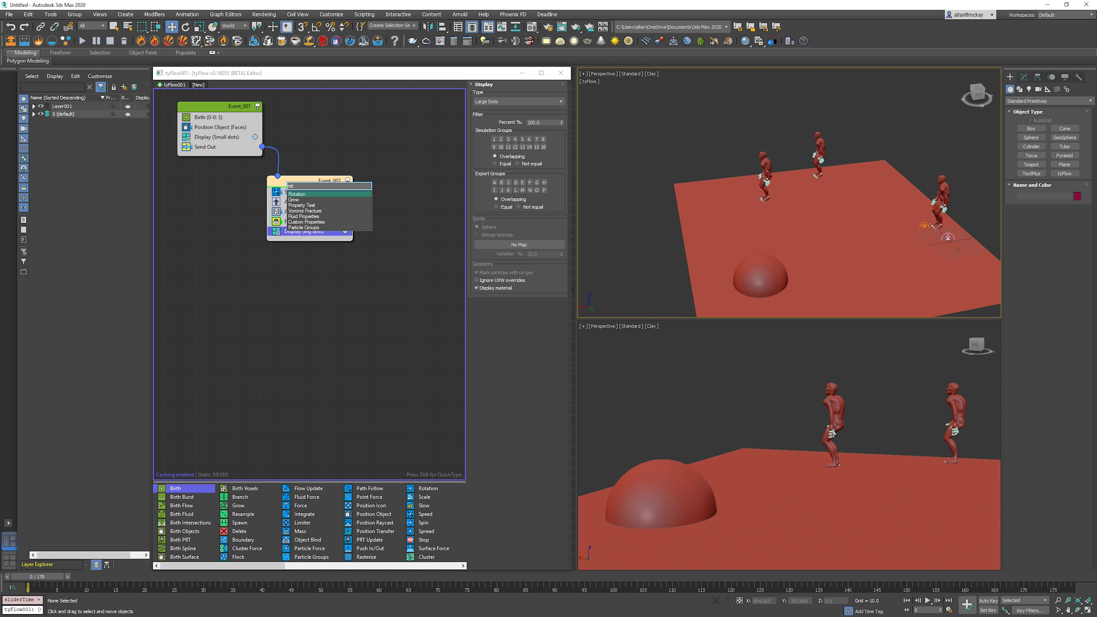
{"action": "type", "text": "rot"}
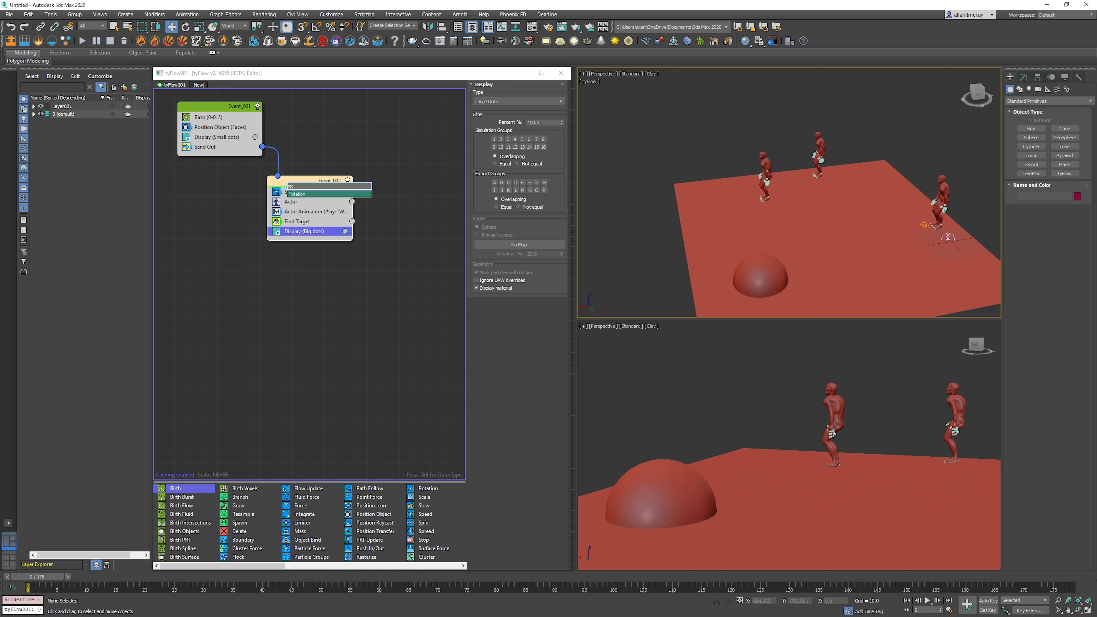
{"action": "key", "text": "Return"}
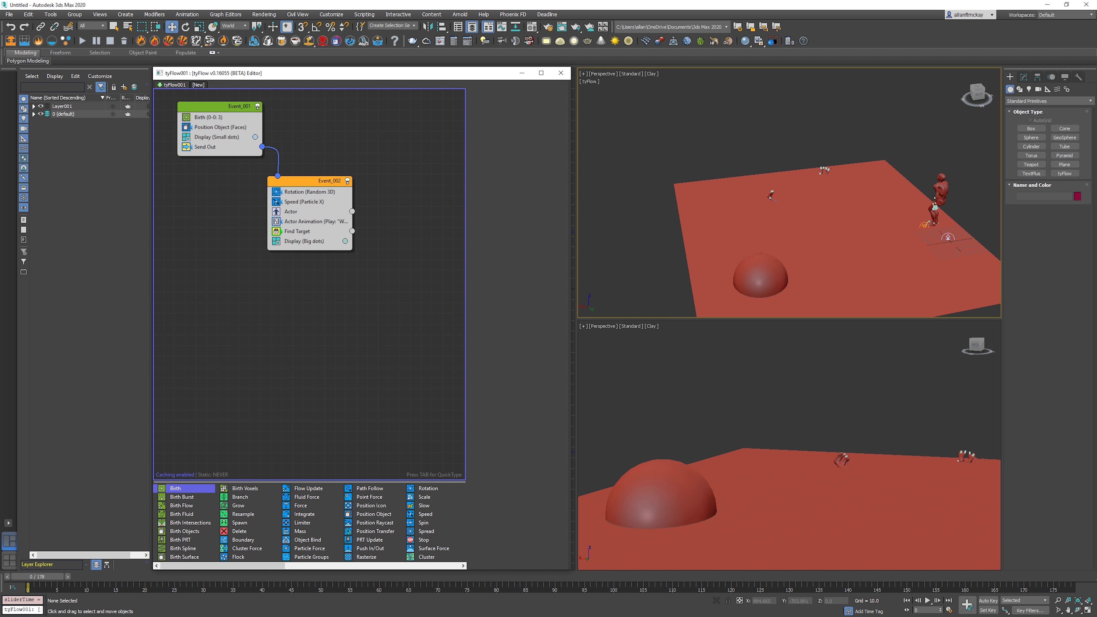
{"action": "left_click_drag", "start_coordinate": [310, 192], "coordinate": [328, 210]}
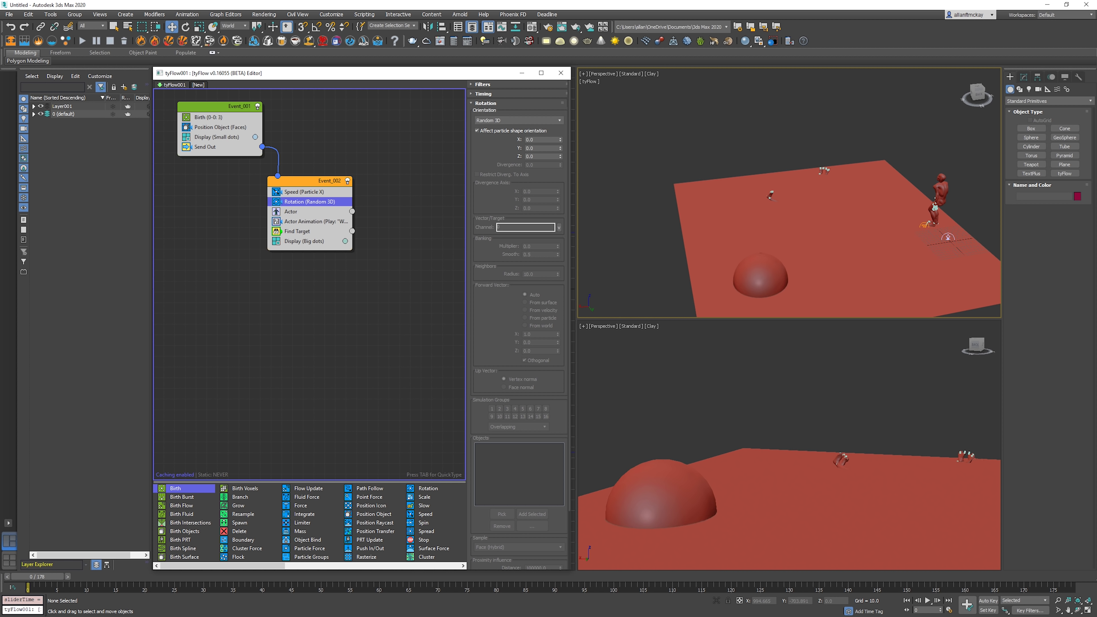
- Set the Rotation operator's orientation to Travel Direction with a Z value of 90
{"action": "left_click", "coordinate": [519, 120]}
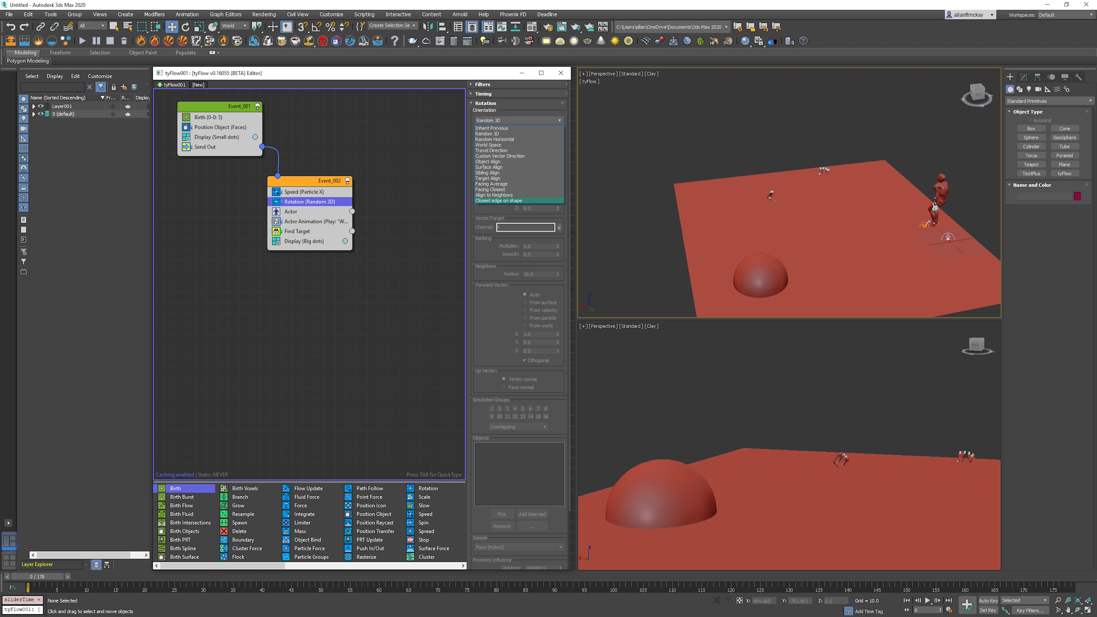
{"action": "key", "text": "Escape"}
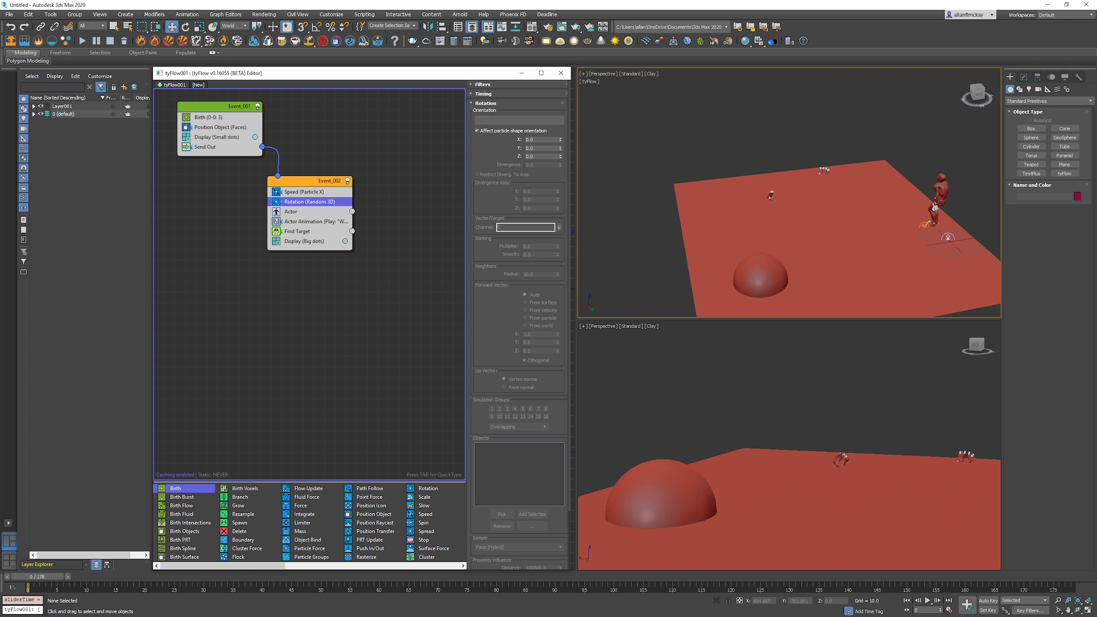
{"action": "left_click", "coordinate": [519, 120]}
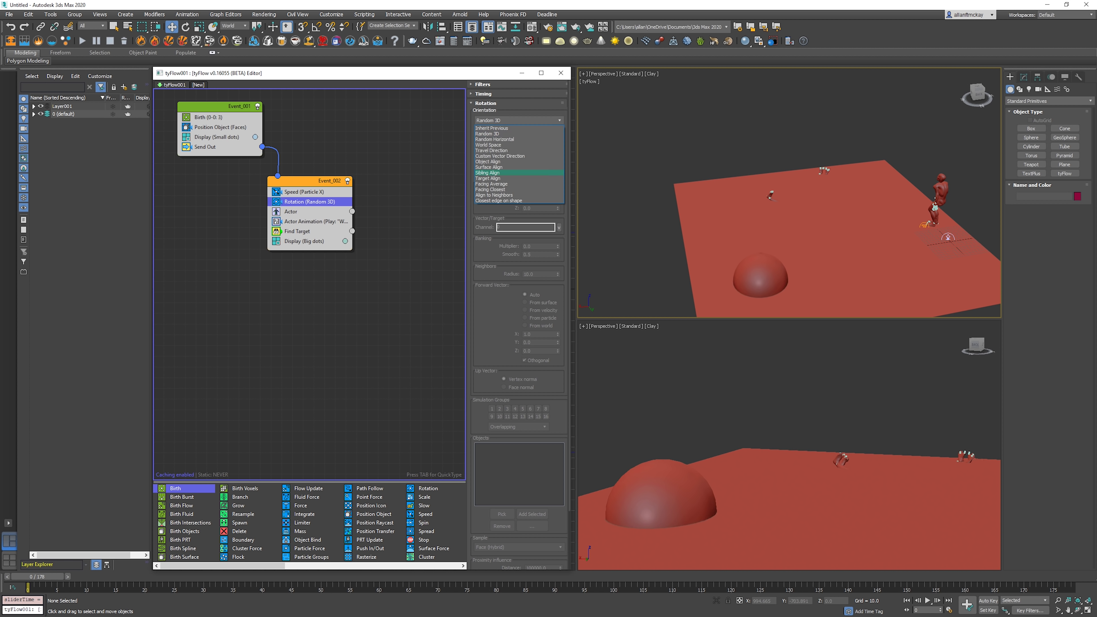
{"action": "left_click", "coordinate": [491, 151]}
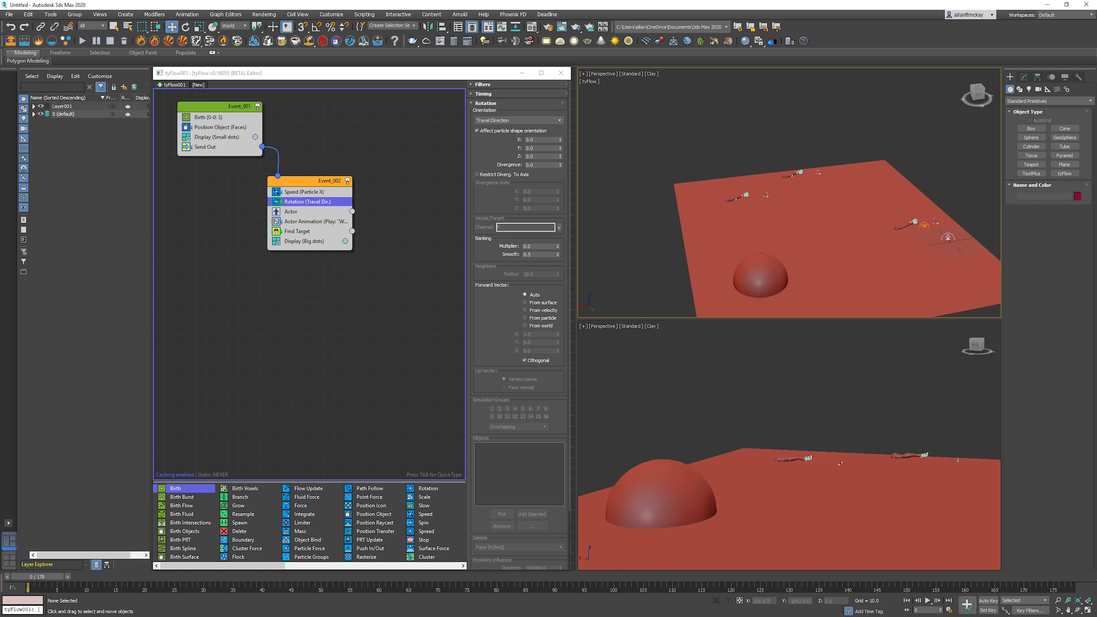
{"action": "left_click", "coordinate": [536, 157]}
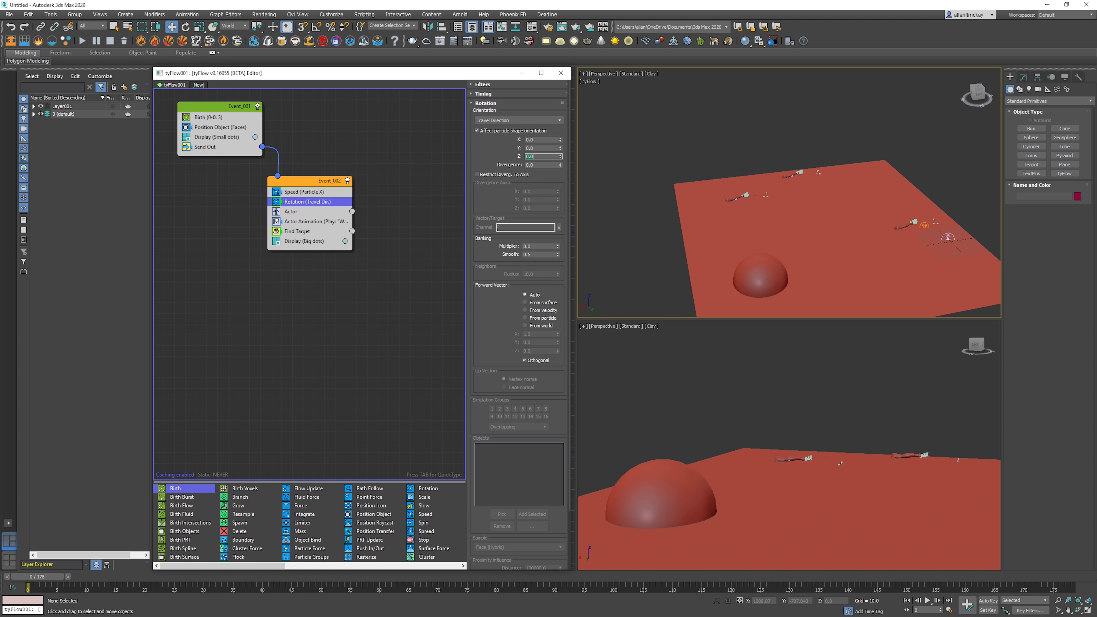
{"action": "type", "text": "90"}
{"action": "key", "text": "Return"}
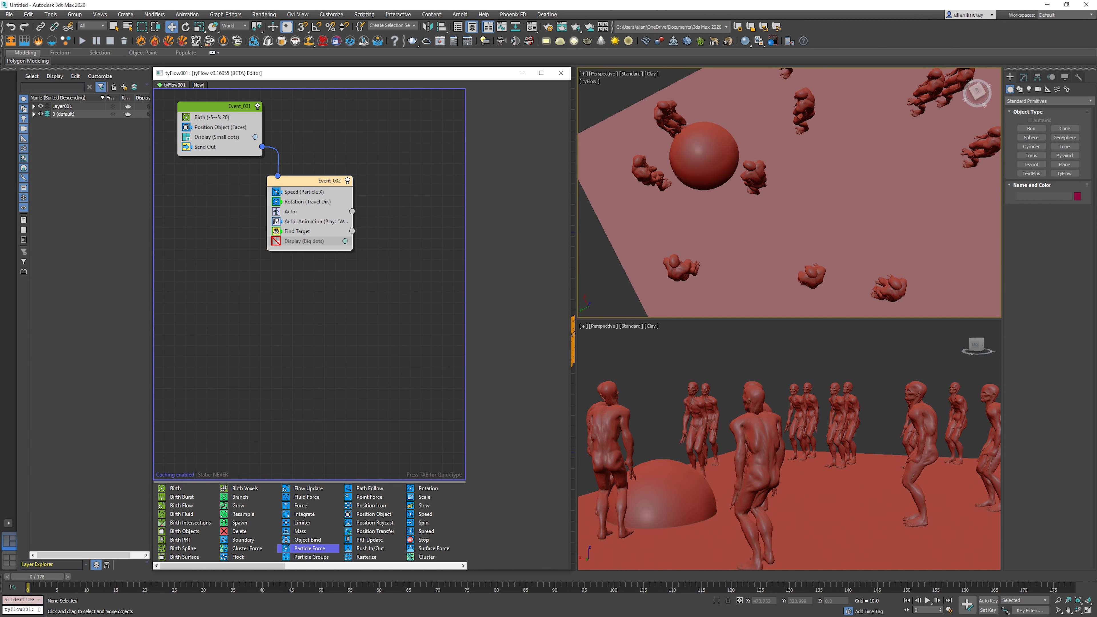
- Add a Particle Physics operator to Event_002 and place it between Rotation and Actor
{"action": "key", "text": "Tab"}
{"action": "type", "text": "particle"}
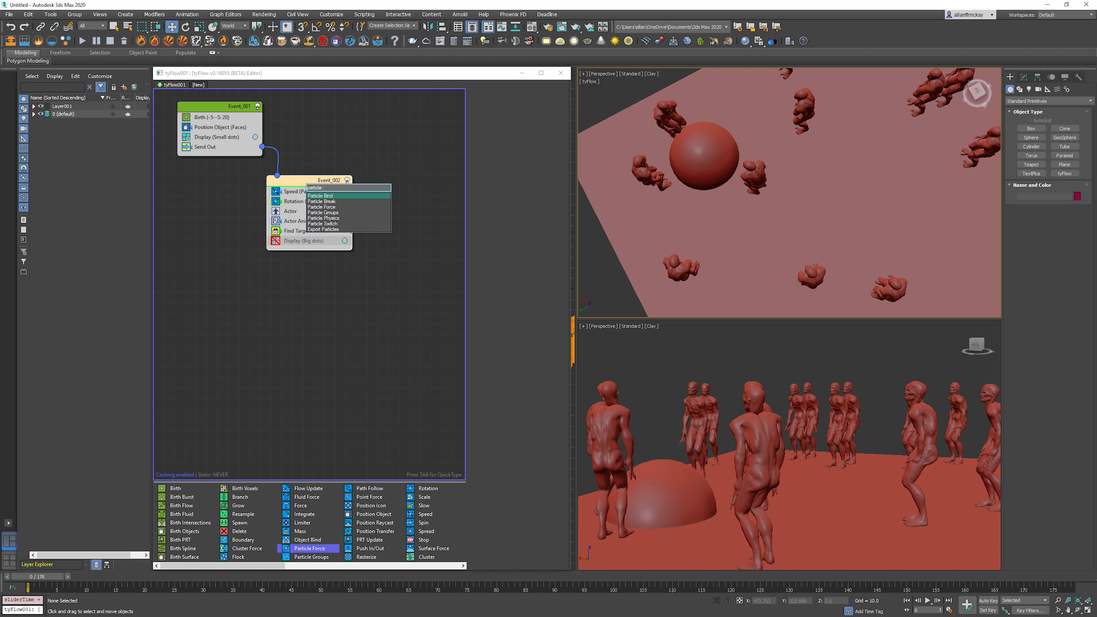
{"action": "type", "text": " phy"}
{"action": "key", "text": "Return"}
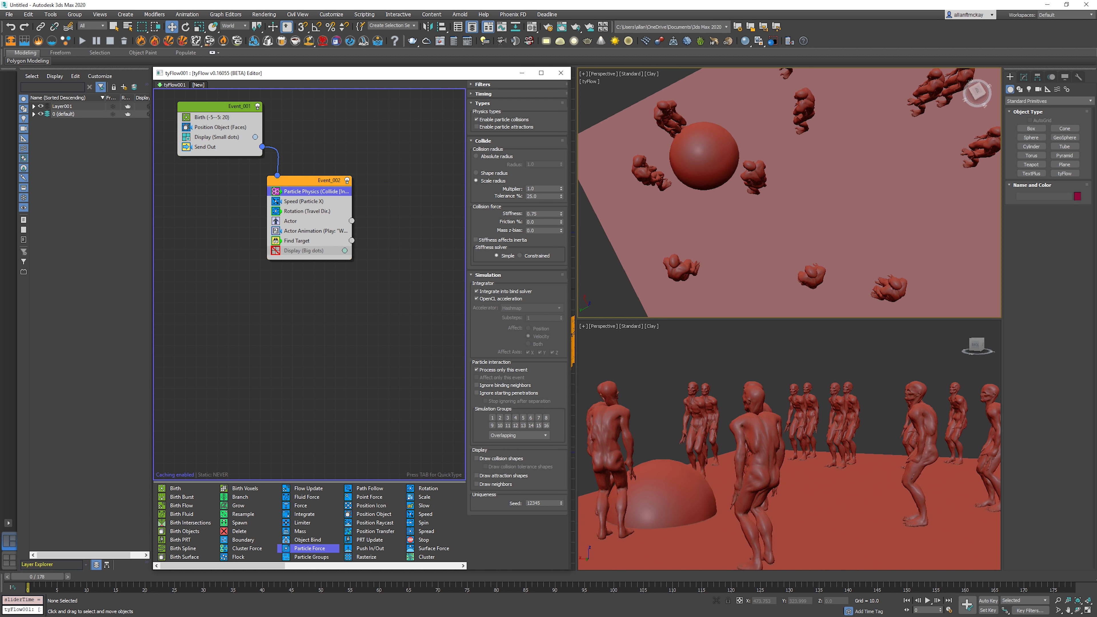
{"action": "left_click_drag", "start_coordinate": [328, 191], "coordinate": [335, 219]}
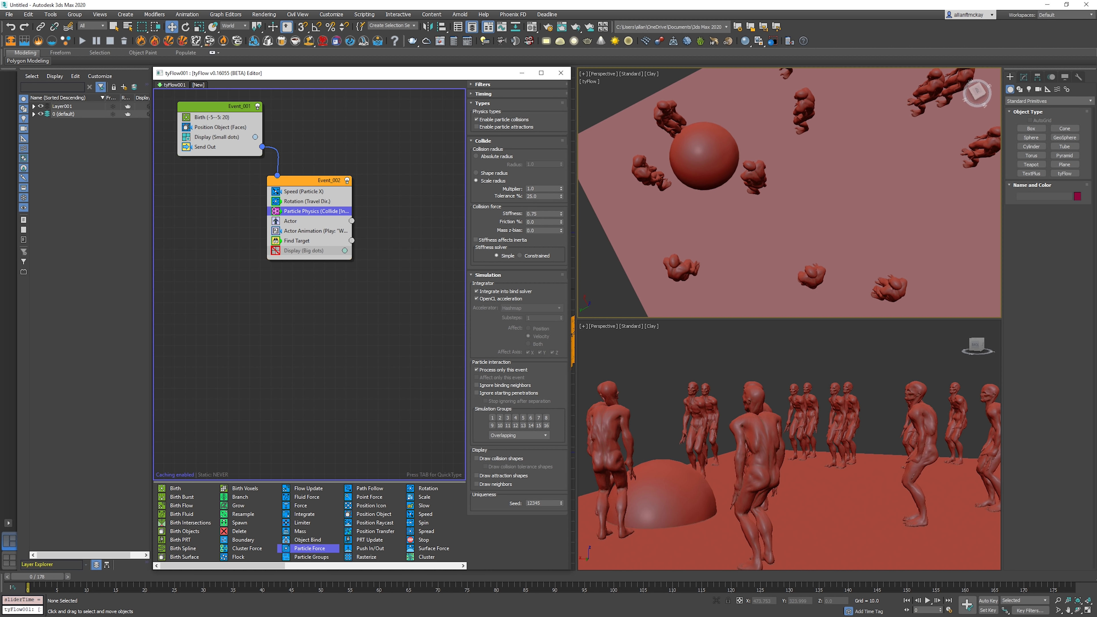
- Set the Particle Physics scale radius multiplier to 25 and the collision stiffness to 0.1
{"action": "double_click", "coordinate": [534, 189]}
{"action": "key", "text": "Return"}
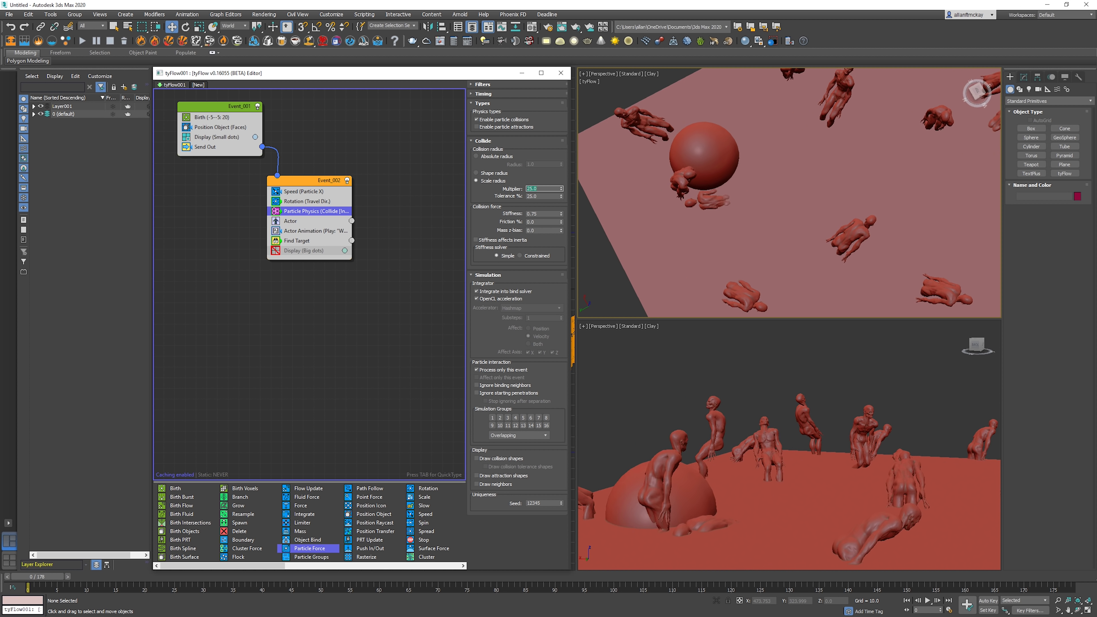
{"action": "left_click", "coordinate": [537, 214]}
{"action": "key", "text": "Return"}
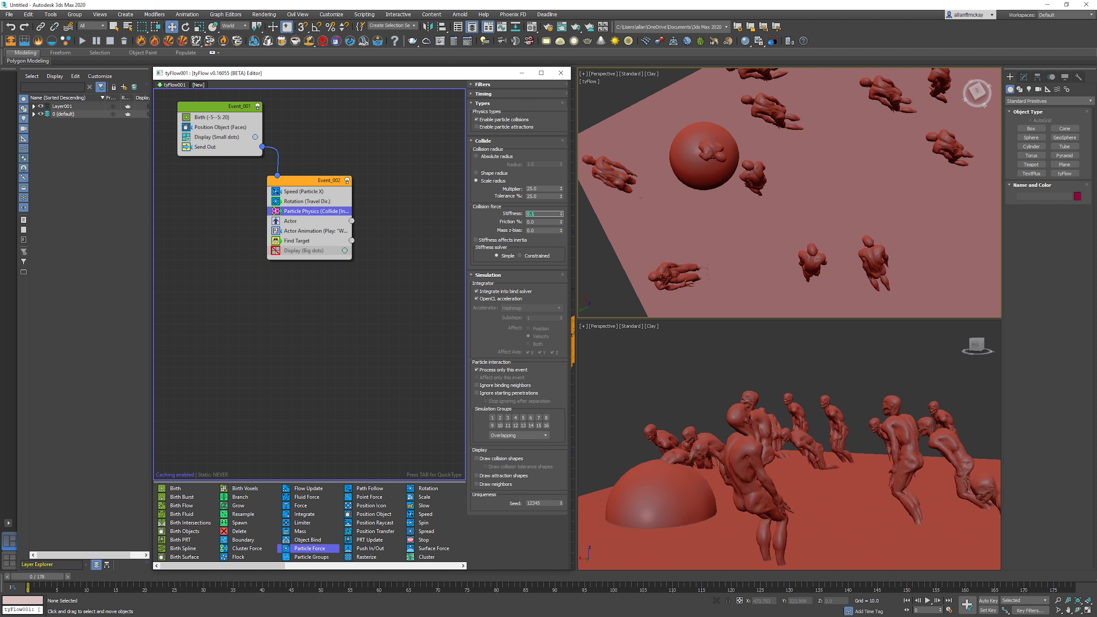
- Try the absolute and shape collision radius modes and the Constrained stiffness solver, and restore Scale radius and Simple
{"action": "left_click", "coordinate": [477, 157]}
{"action": "left_click", "coordinate": [476, 173]}
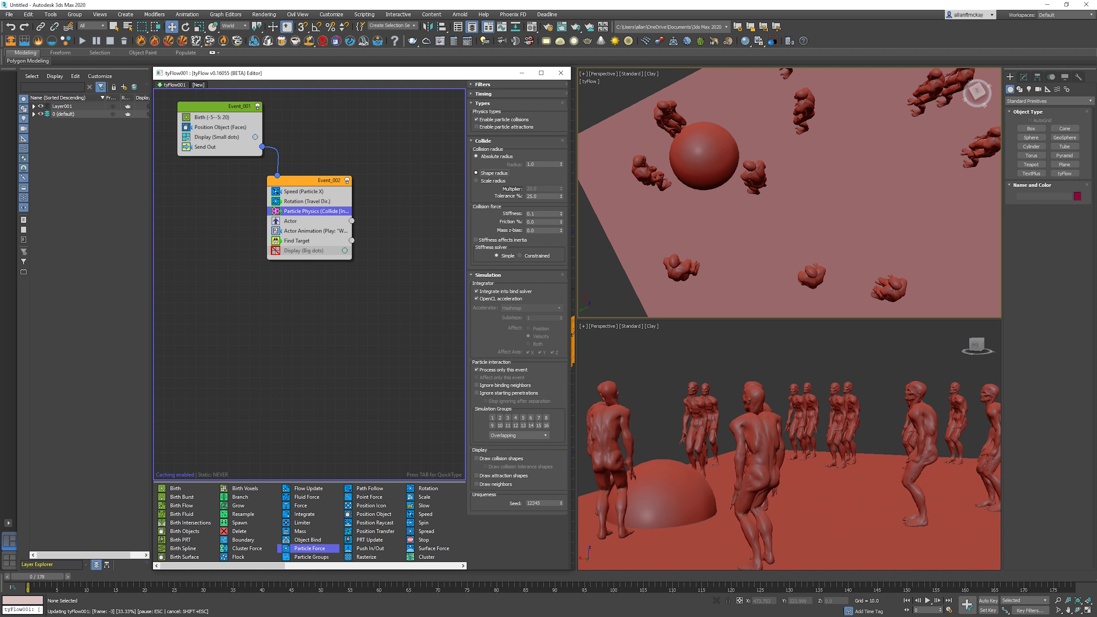
{"action": "left_click", "coordinate": [477, 181]}
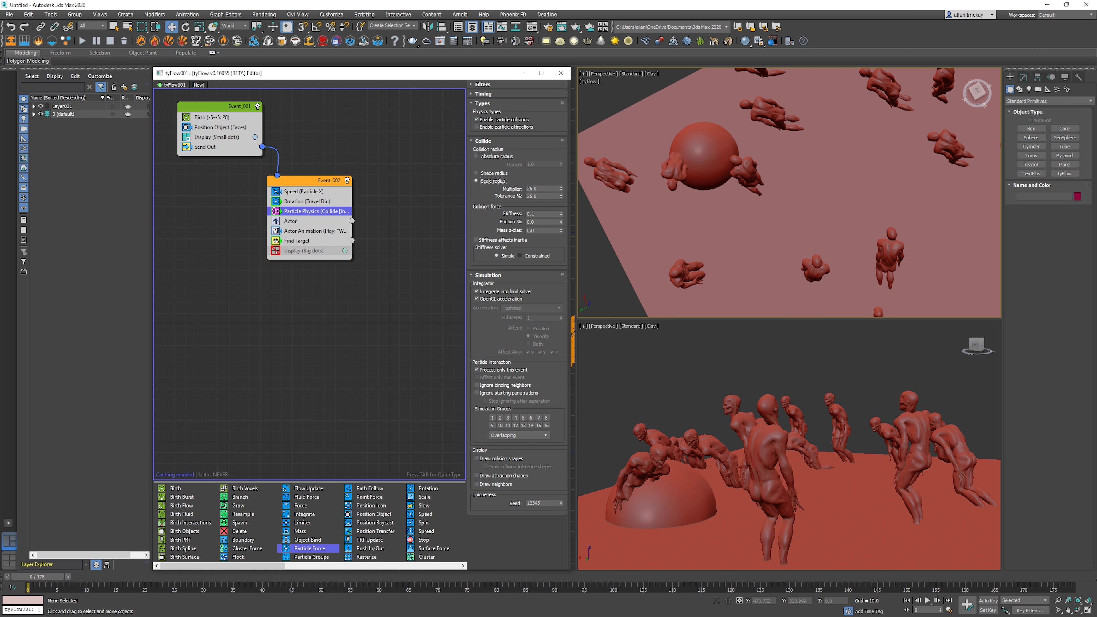
{"action": "left_click", "coordinate": [520, 256]}
{"action": "left_click", "coordinate": [498, 256]}
- Switch the Particle Physics collision radius to Absolute radius with a value of 20
{"action": "left_click", "coordinate": [476, 157]}
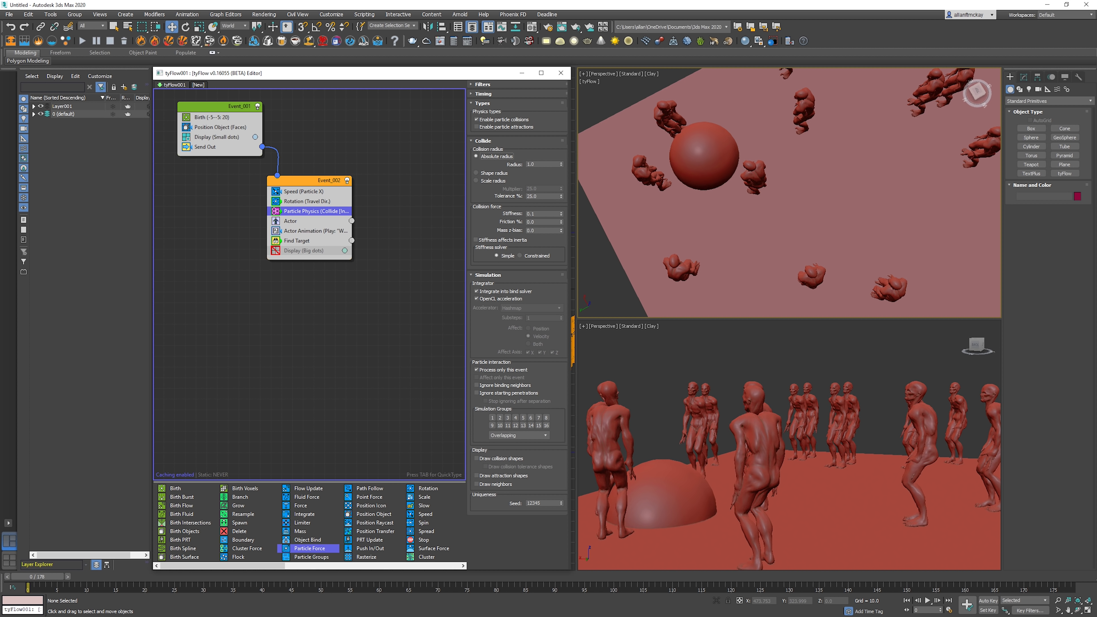
{"action": "left_click", "coordinate": [538, 164]}
{"action": "type", "text": "20"}
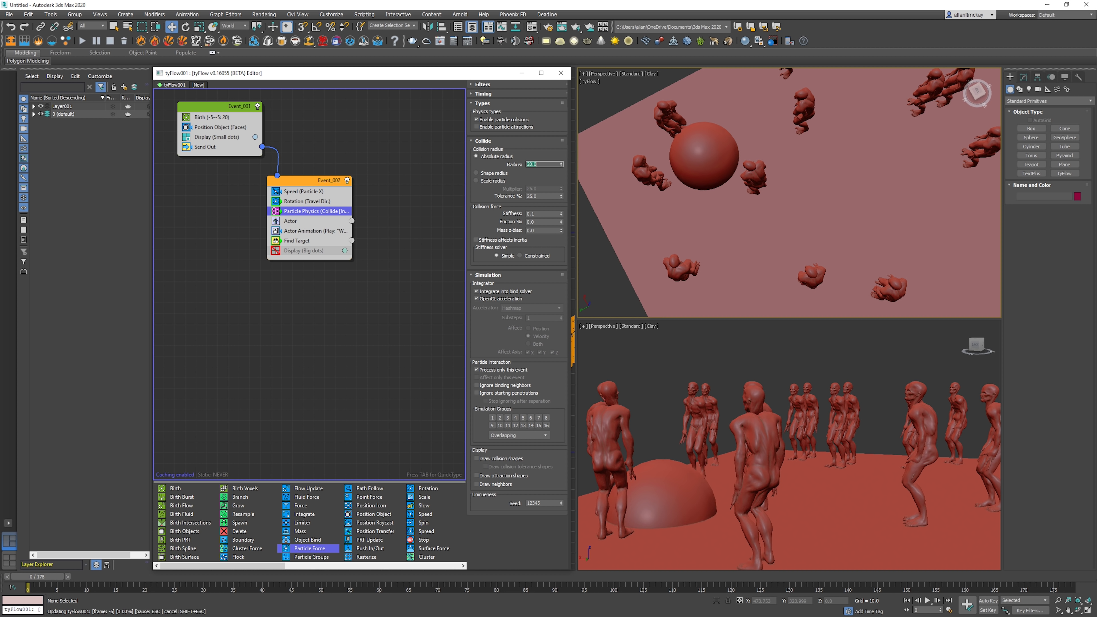
{"action": "key", "text": "Return"}
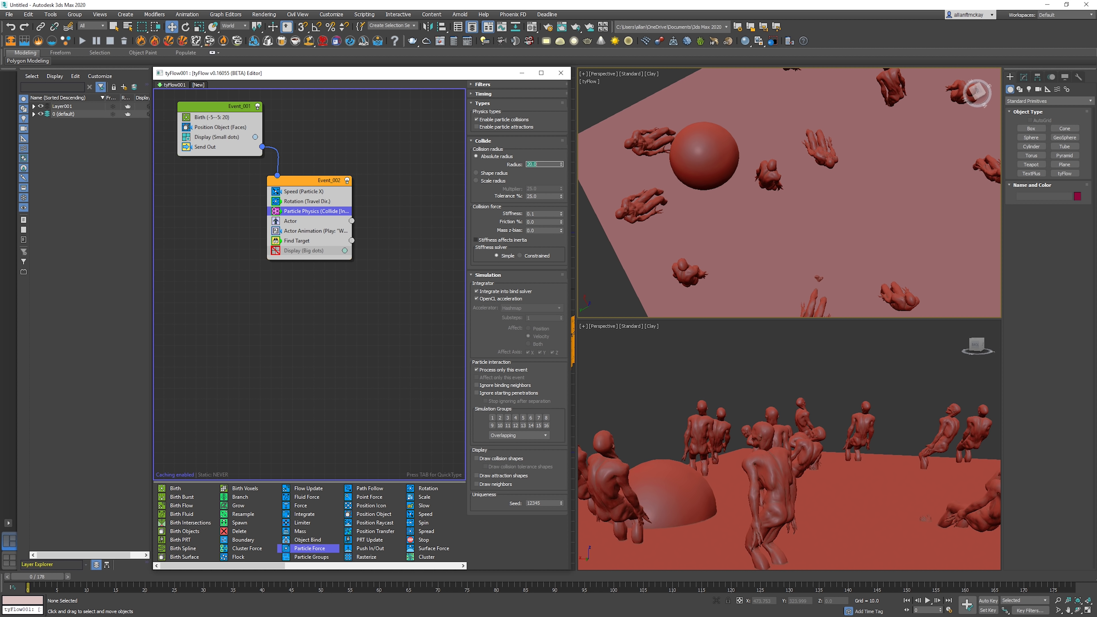
- Turn off bind solver integration for the Particle Physics operator and preview the simulation
{"action": "left_click", "coordinate": [476, 291]}
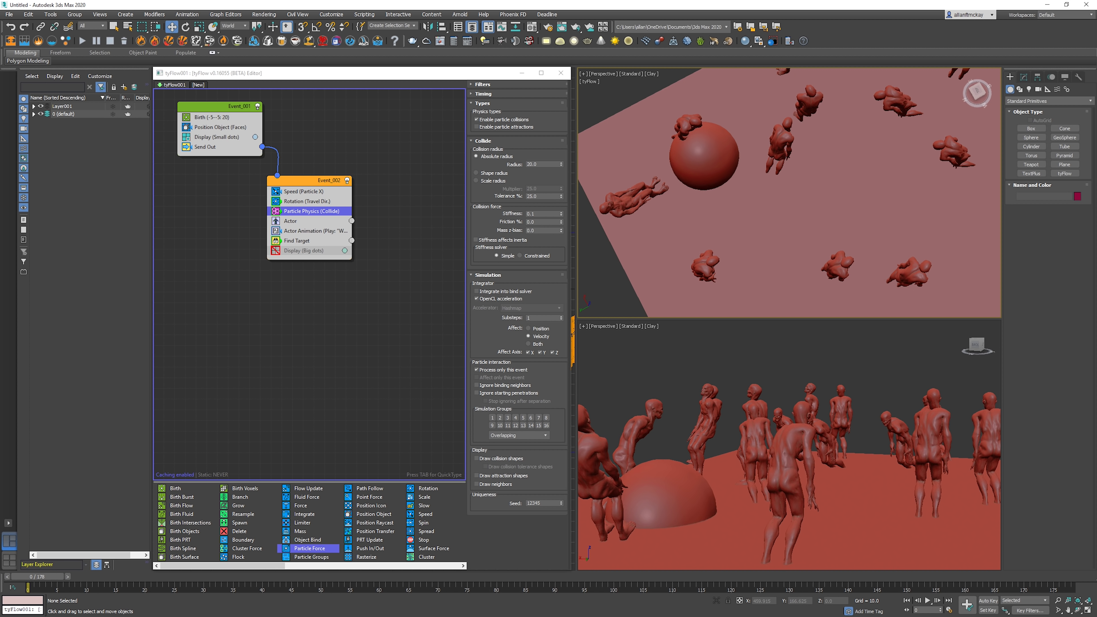
{"action": "key", "text": "slash"}
{"action": "key", "text": "slash"}
{"action": "key", "text": "Home"}
- Make the Particle Physics collisions affect particle position and play the simulation to check the crowd
{"action": "left_click", "coordinate": [529, 329]}
{"action": "key", "text": "slash"}
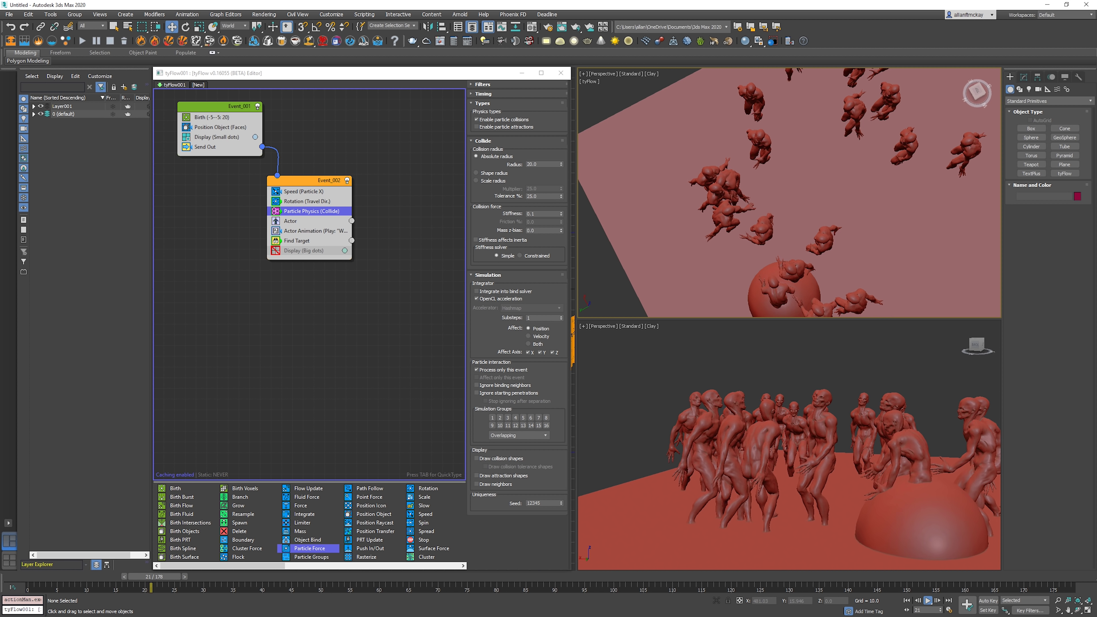
{"action": "key", "text": "slash"}
{"action": "key", "text": "period"}
{"action": "key", "text": "period"}
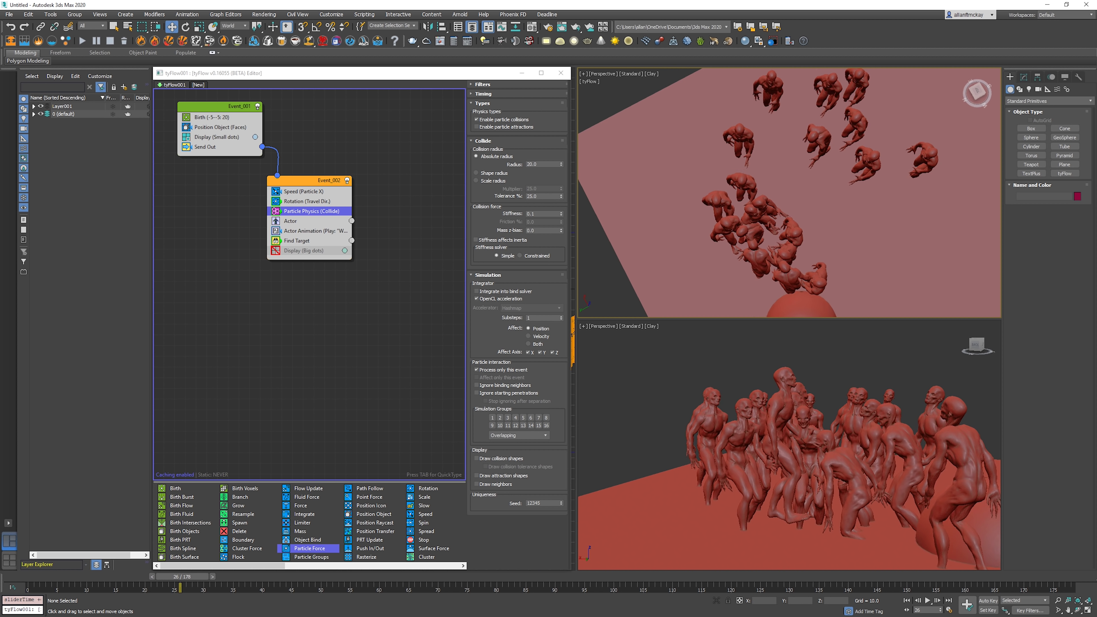
- Set the Particle Physics collision stiffness to 0.5 and play the simulation to check how the actors separate
{"action": "double_click", "coordinate": [535, 214]}
{"action": "type", "text": "0.5"}
{"action": "key", "text": "Return"}
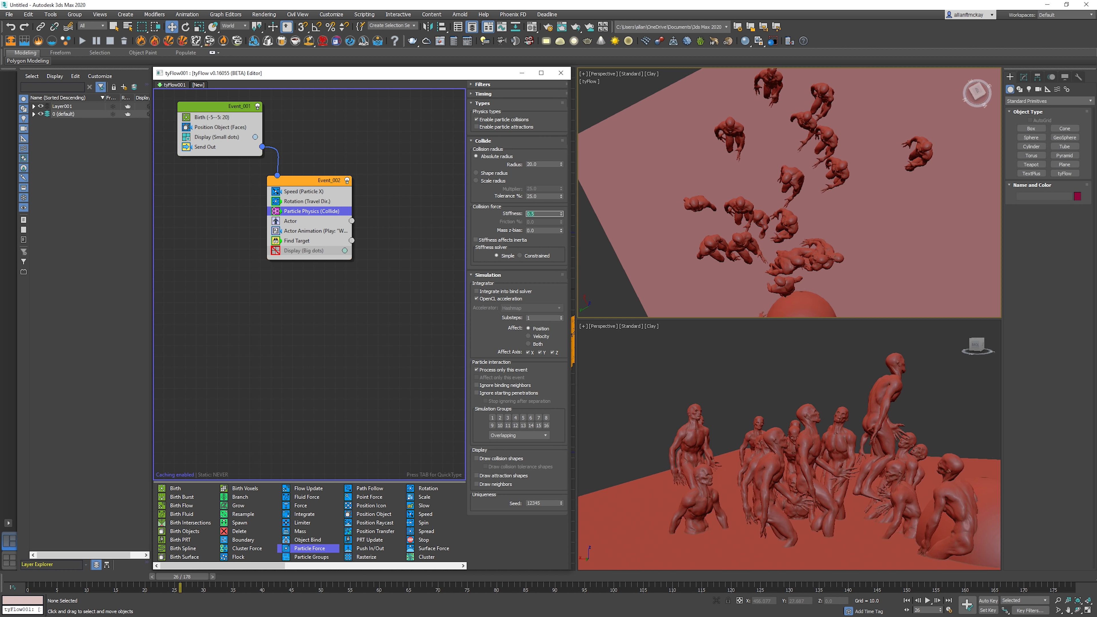
{"action": "key", "text": "slash"}
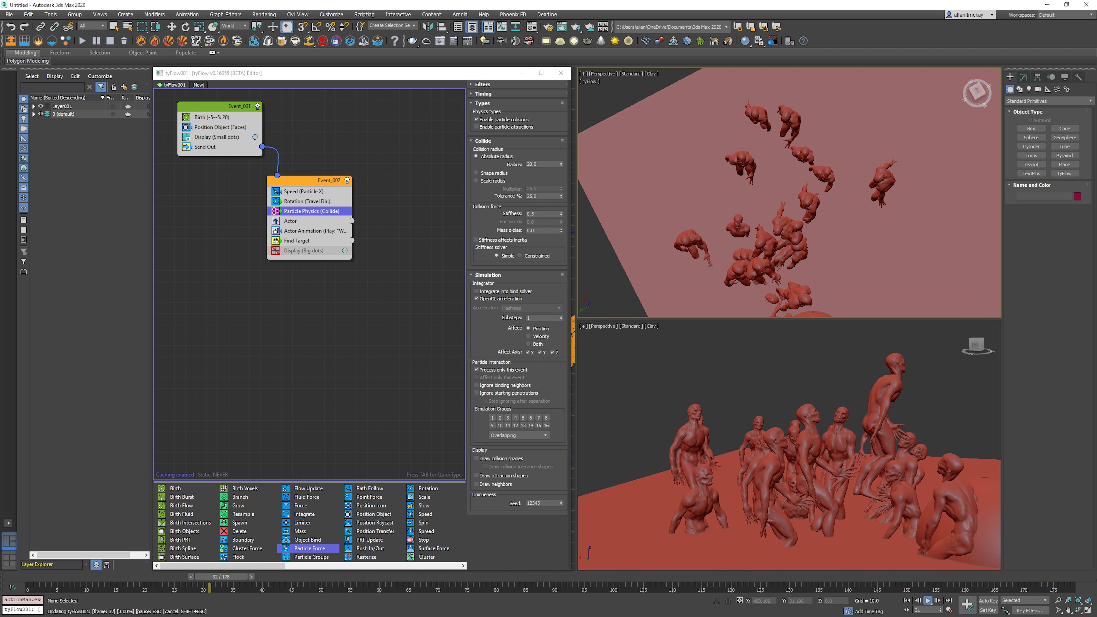
{"action": "key", "text": "slash"}
{"action": "key", "text": "Home"}
{"action": "middle_click_drag", "start_coordinate": [728, 177], "coordinate": [760, 110], "text": "alt"}
{"action": "scroll", "coordinate": [777, 181], "scroll_direction": "up", "scroll_amount": 3}
{"action": "middle_click_drag", "start_coordinate": [777, 181], "coordinate": [798, 151], "text": "alt"}
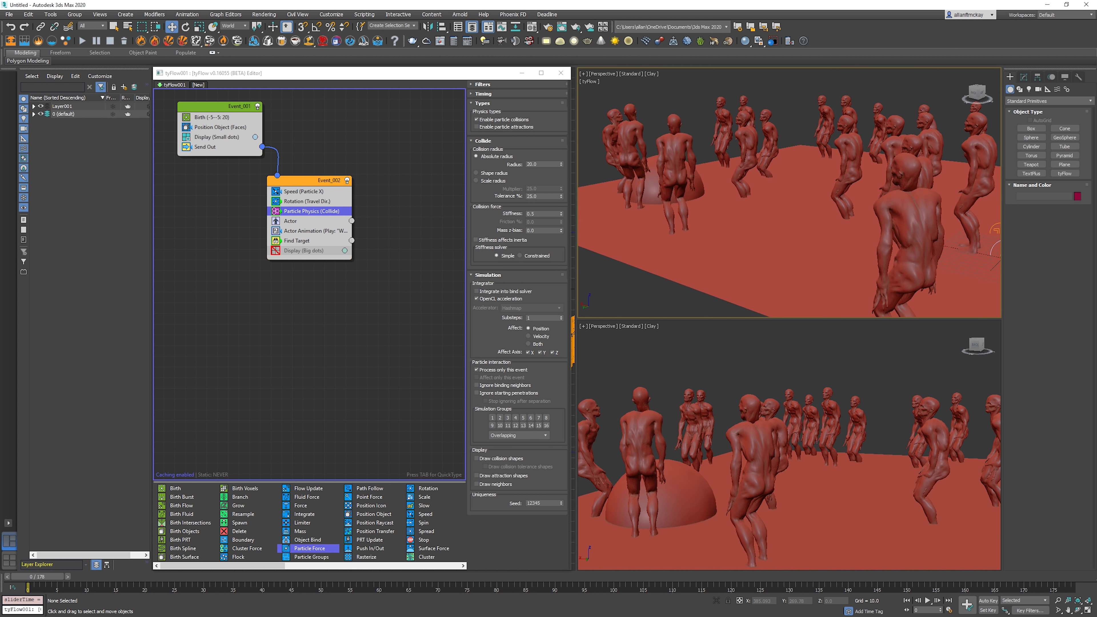
{"action": "left_click", "coordinate": [400, 285]}
{"action": "key", "text": "Tab"}
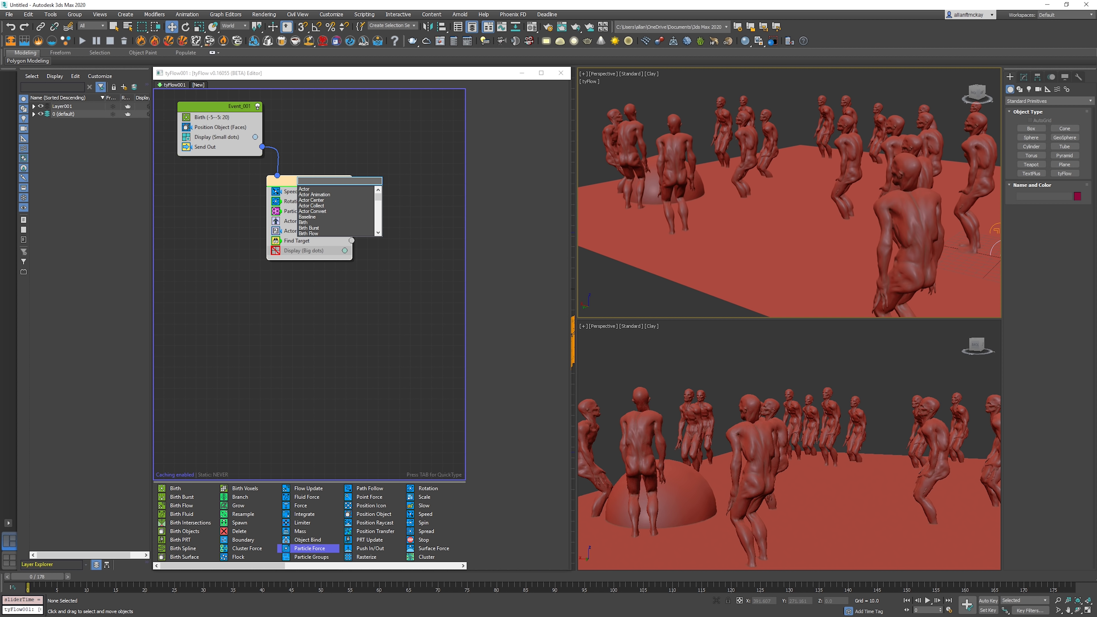
{"action": "type", "text": "sur"}
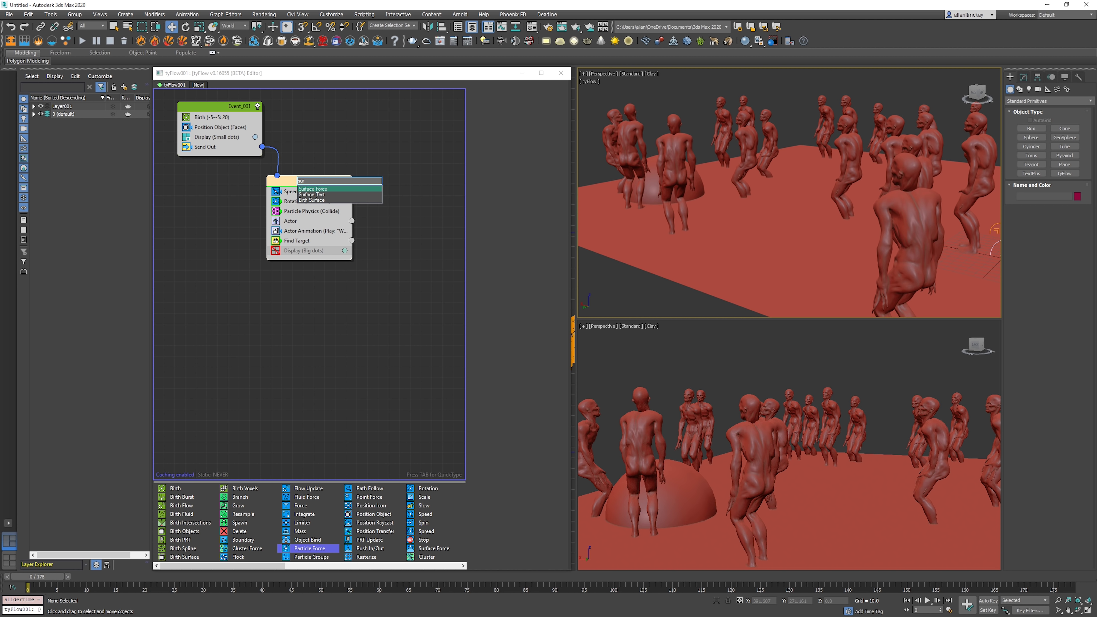
{"action": "key", "text": "Escape"}
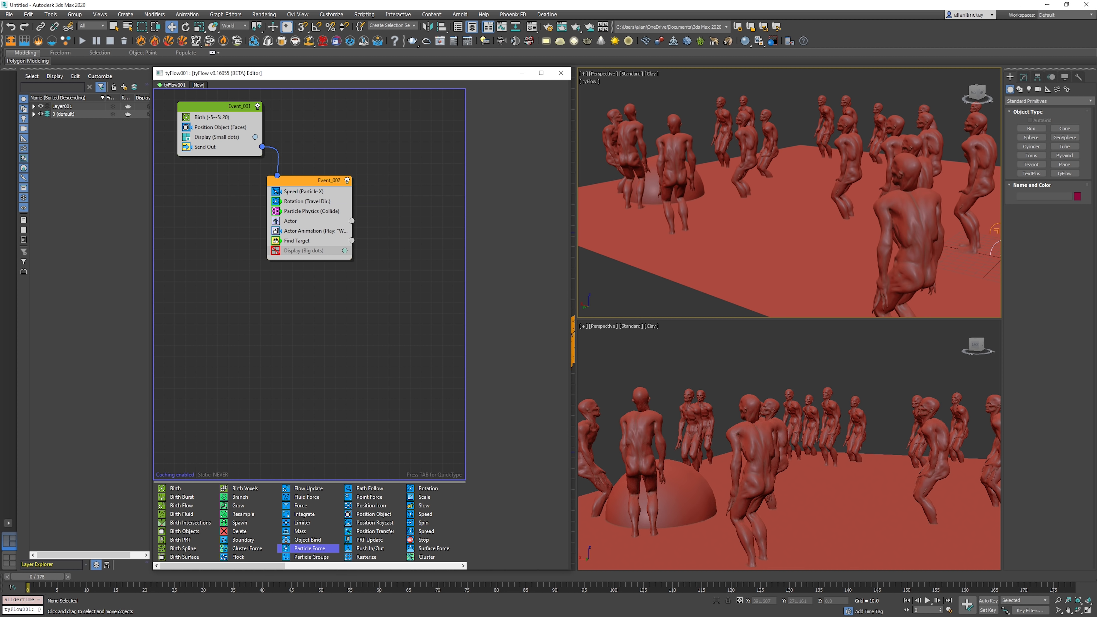
- Add an Object Bind operator above Particle Physics in Event_002, using Plane001 as the object and Lock to Surface mode
{"action": "left_click_drag", "start_coordinate": [308, 540], "coordinate": [309, 207]}
{"action": "left_click", "coordinate": [502, 238]}
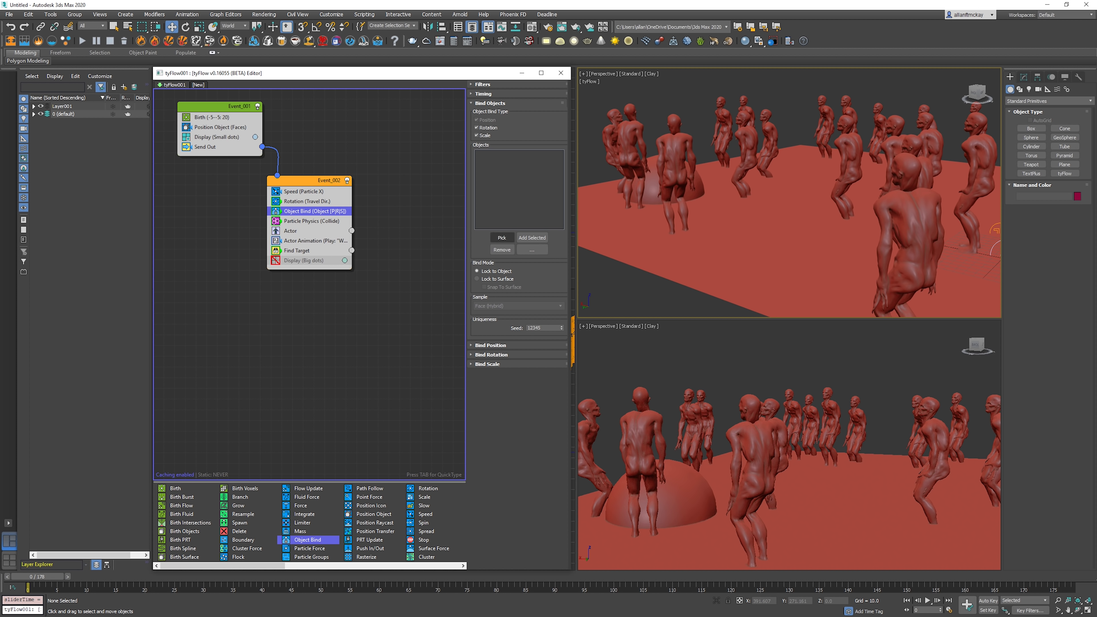
{"action": "left_click", "coordinate": [704, 266]}
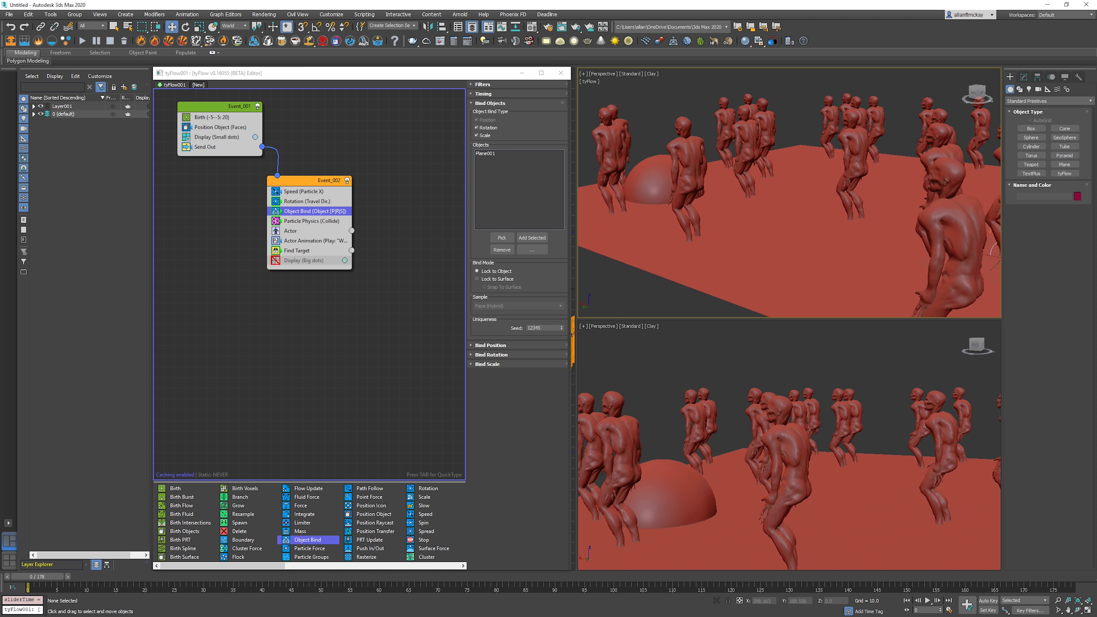
{"action": "left_click", "coordinate": [497, 280]}
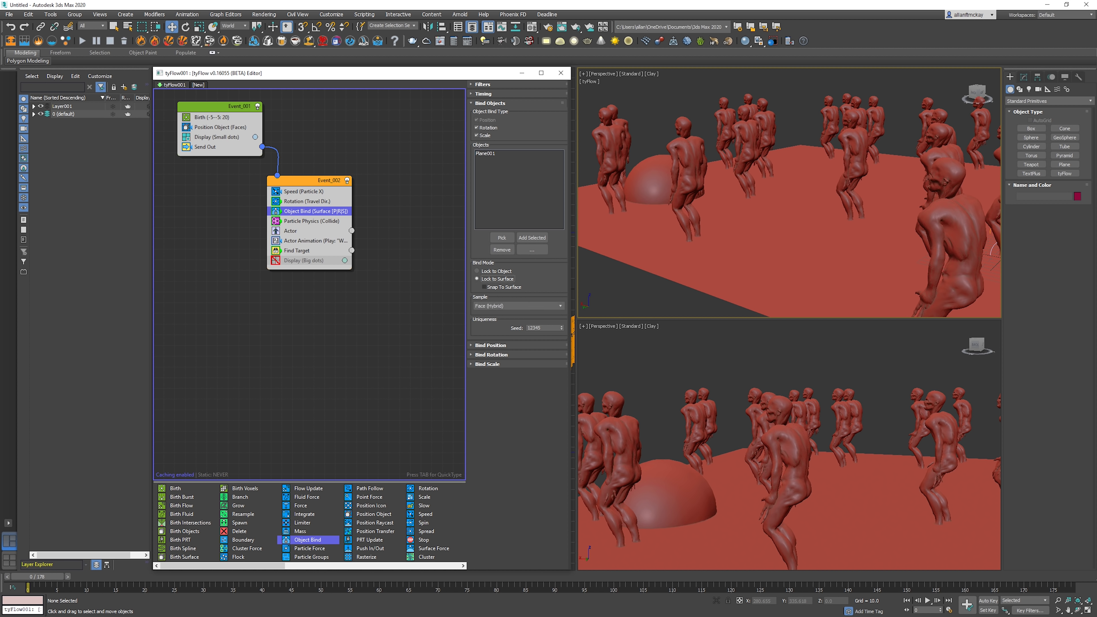
- Set the Object Bind position friction to 0 and the bind rotation force to 0
{"action": "left_click", "coordinate": [491, 346]}
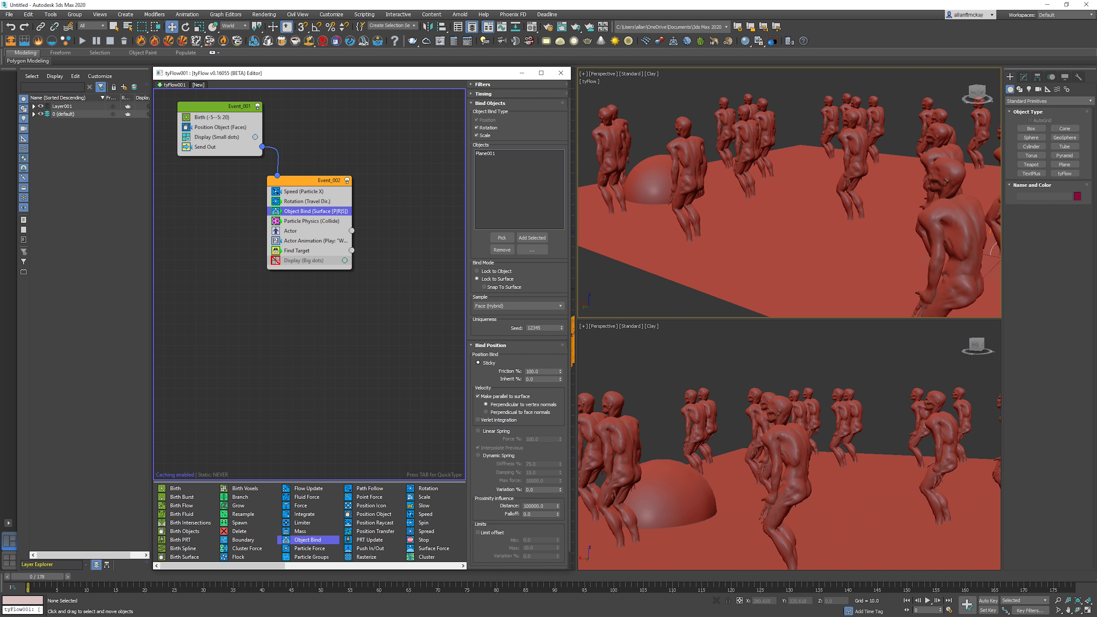
{"action": "right_click", "coordinate": [560, 371]}
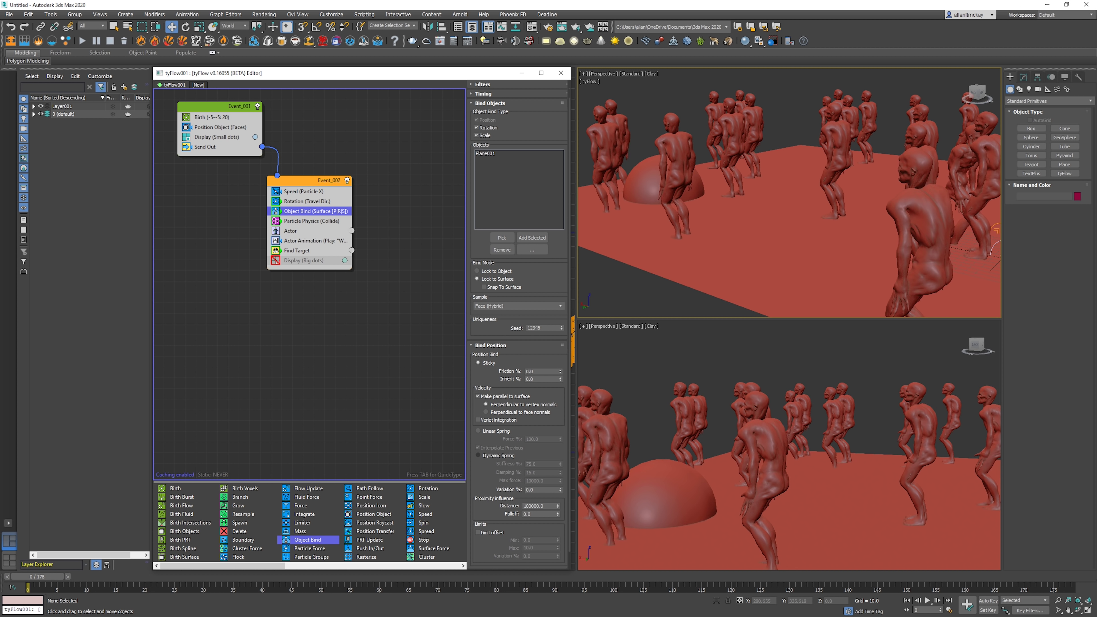
{"action": "scroll", "coordinate": [518, 324], "scroll_direction": "down", "scroll_amount": 1}
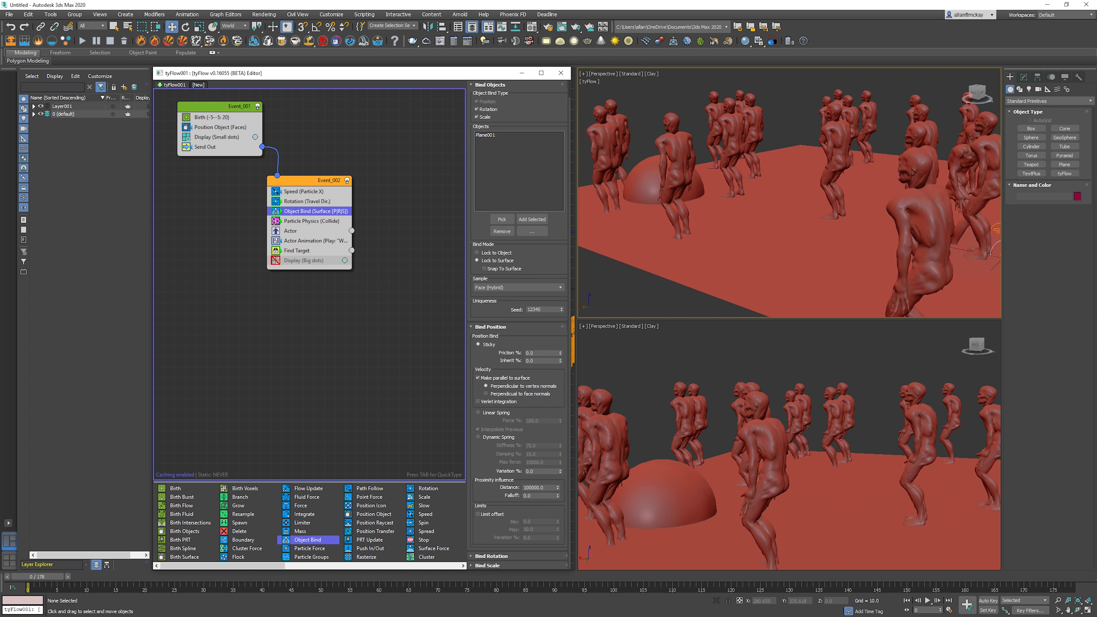
{"action": "left_click", "coordinate": [492, 556]}
{"action": "right_click", "coordinate": [484, 448]}
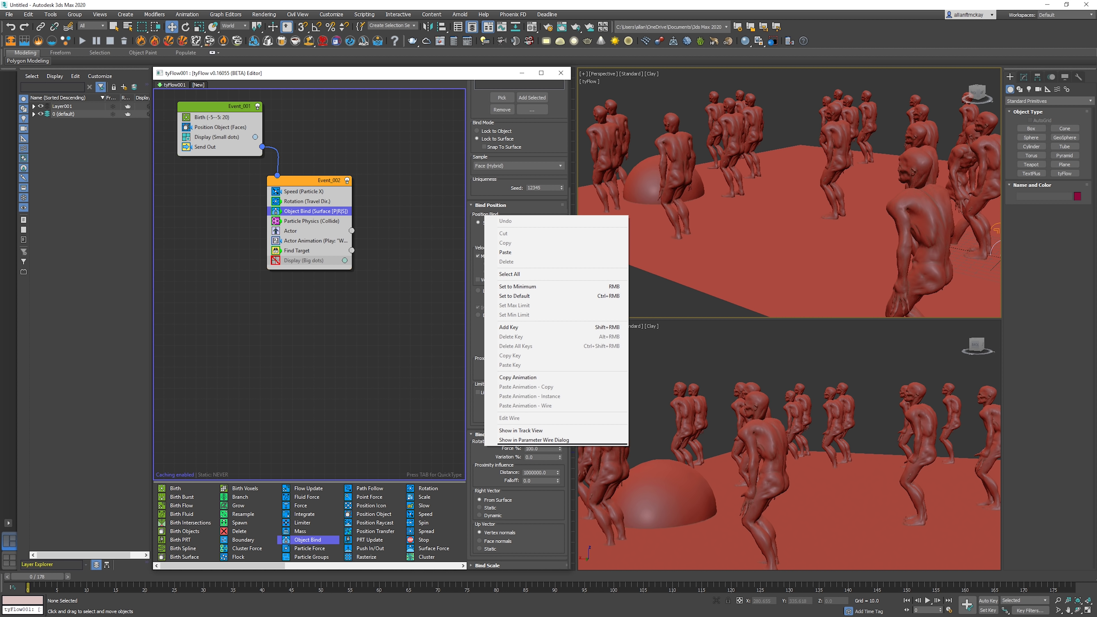
{"action": "left_click", "coordinate": [560, 451]}
{"action": "right_click", "coordinate": [560, 449]}
{"action": "right_click", "coordinate": [560, 458]}
- Play the simulation to check how the actors move on the plane, and return to the first frame
{"action": "key", "text": "slash"}
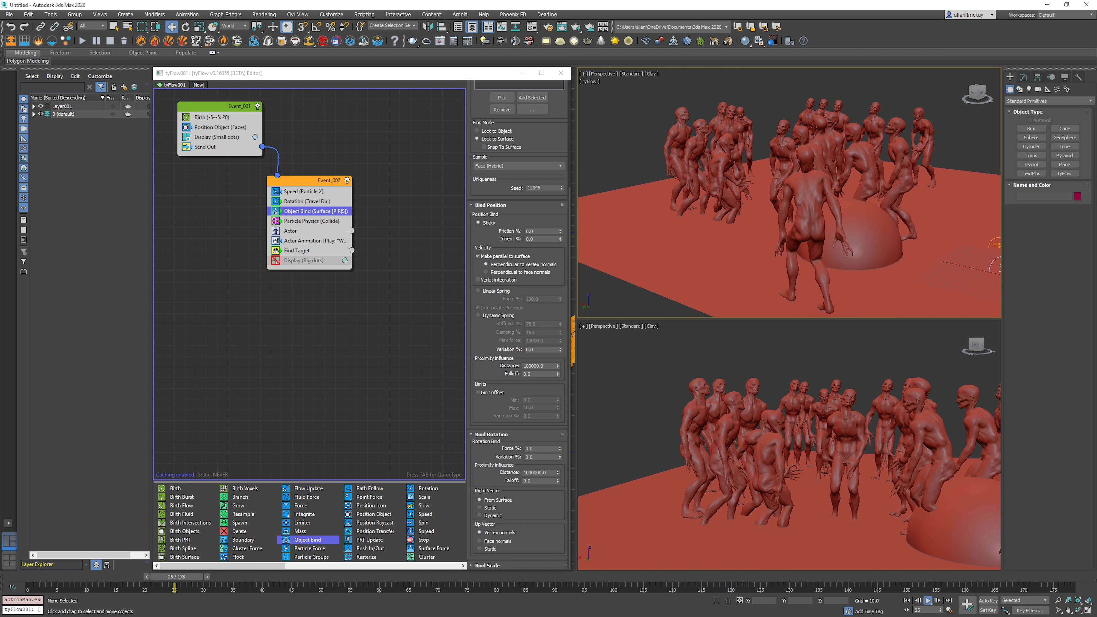
{"action": "middle_click_drag", "start_coordinate": [834, 216], "coordinate": [741, 260], "text": "alt"}
{"action": "scroll", "coordinate": [804, 234], "scroll_direction": "down", "scroll_amount": 3}
{"action": "key", "text": "/"}
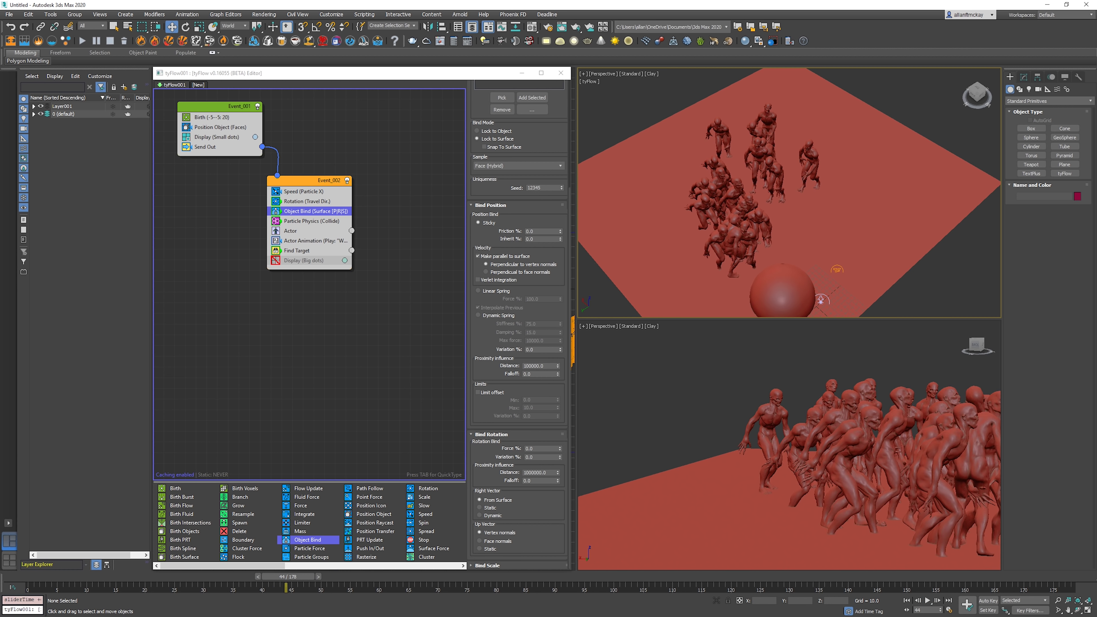
{"action": "key", "text": "Home"}
- Set the Particle Physics collision stiffness to 0.1 and let stiffness affect inertia
{"action": "left_click", "coordinate": [311, 221]}
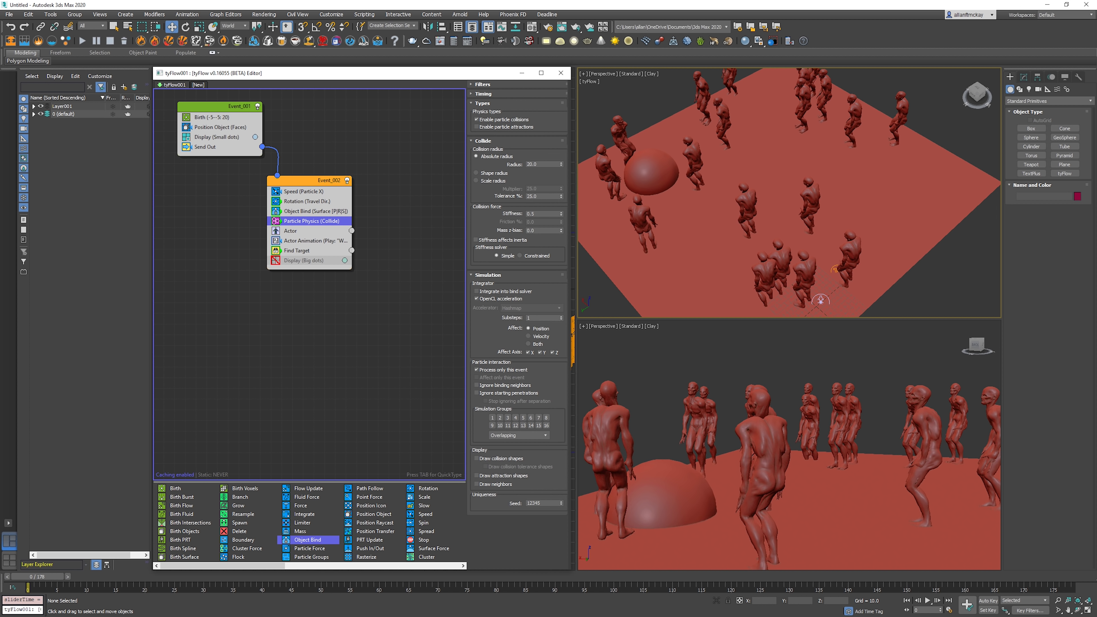
{"action": "left_click", "coordinate": [536, 214]}
{"action": "key", "text": "Return"}
{"action": "left_click", "coordinate": [476, 240]}
{"action": "middle_click_drag", "start_coordinate": [735, 216], "coordinate": [740, 218]}
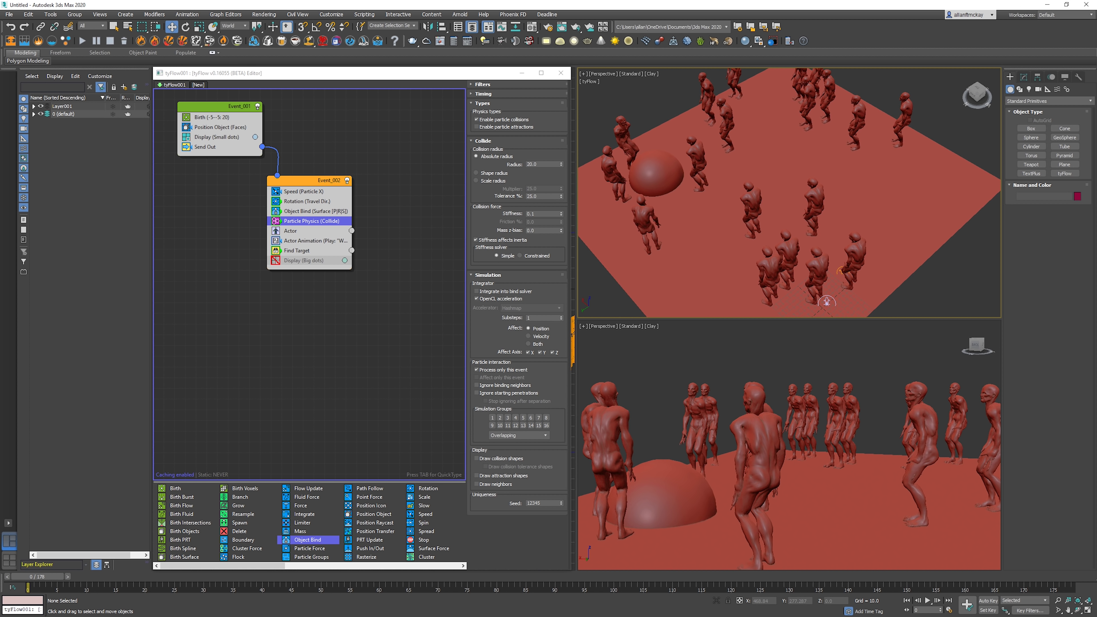
- Set the Particle Physics collision radius to 15 and play the simulation to check the actor spacing
{"action": "double_click", "coordinate": [536, 164]}
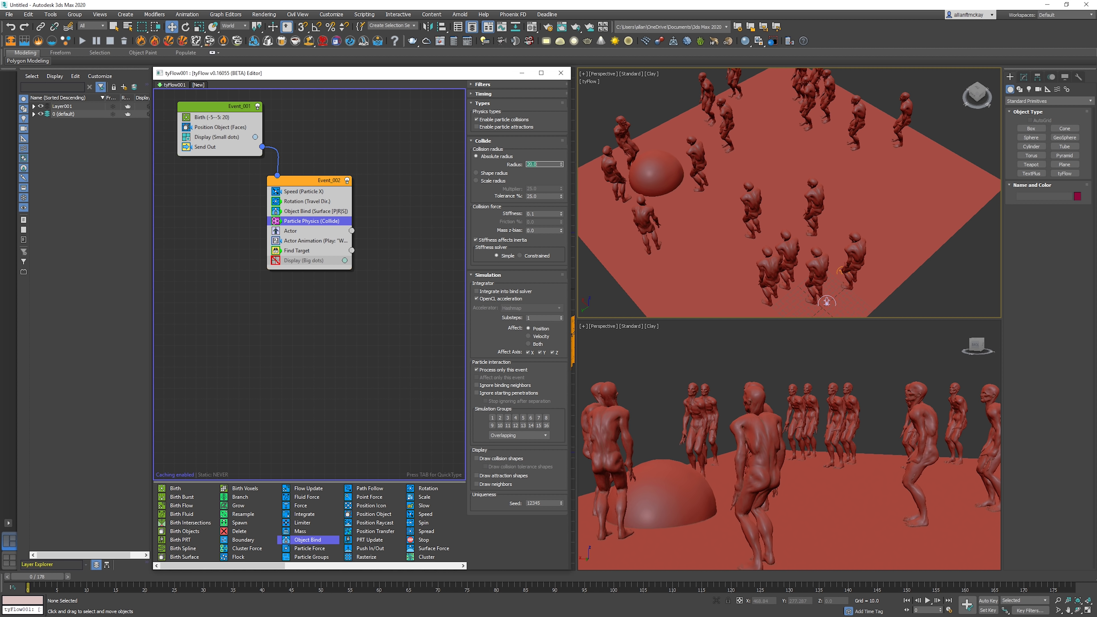
{"action": "type", "text": "15"}
{"action": "key", "text": "Return"}
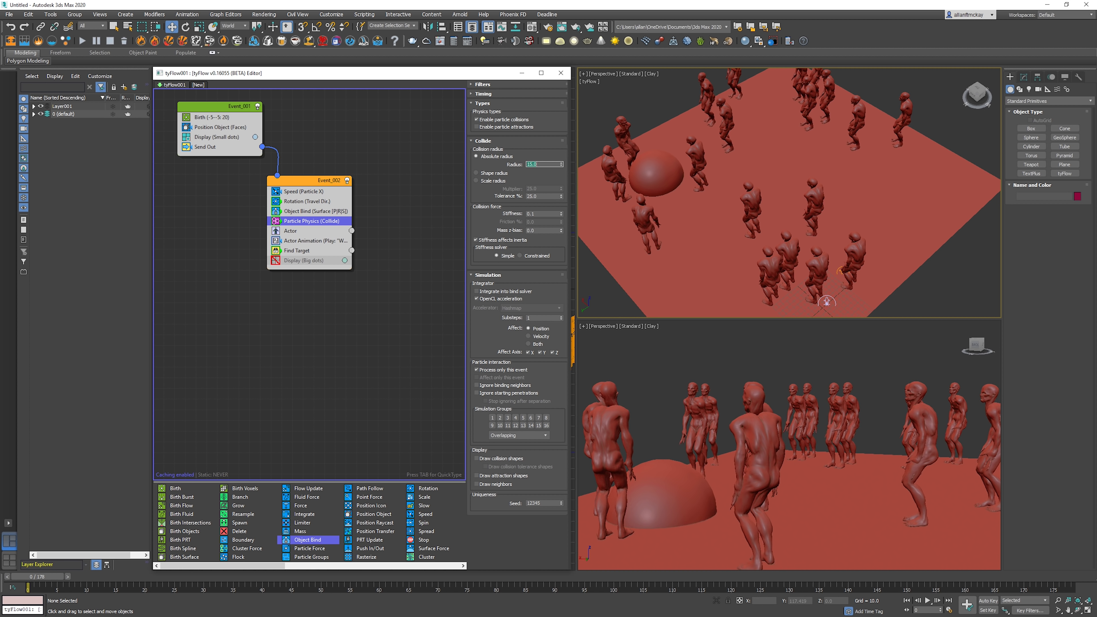
{"action": "key", "text": "slash"}
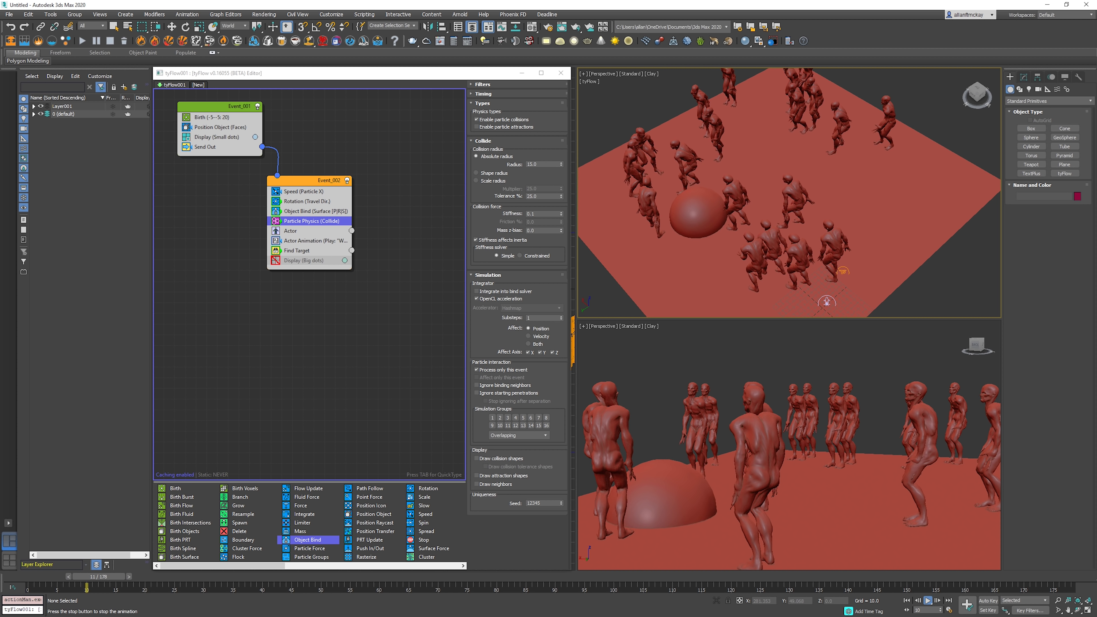
{"action": "key", "text": "slash"}
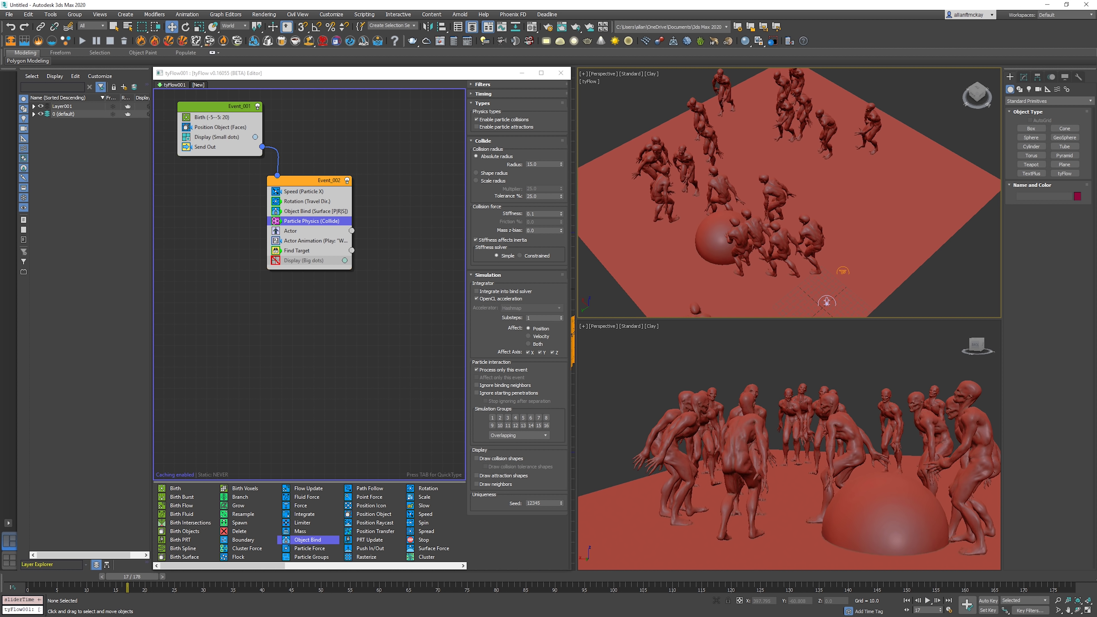
{"action": "middle_click_drag", "start_coordinate": [827, 302], "coordinate": [924, 303], "text": "alt"}
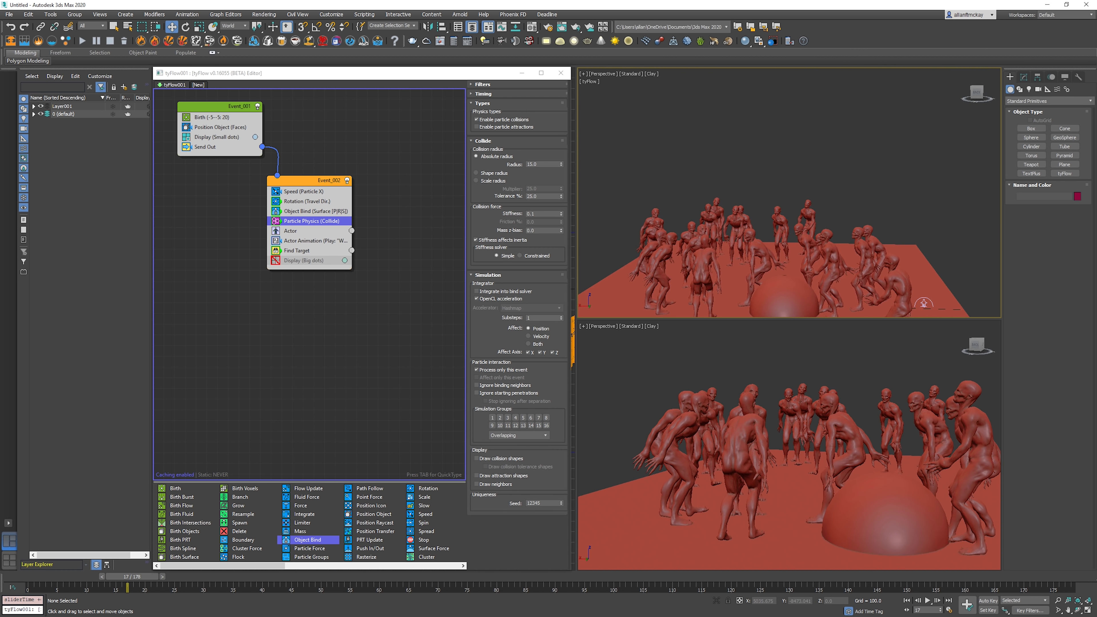
- Draw the collision shapes, enlarge the collision radius to 50, and play the simulation from the start
{"action": "left_click", "coordinate": [478, 459]}
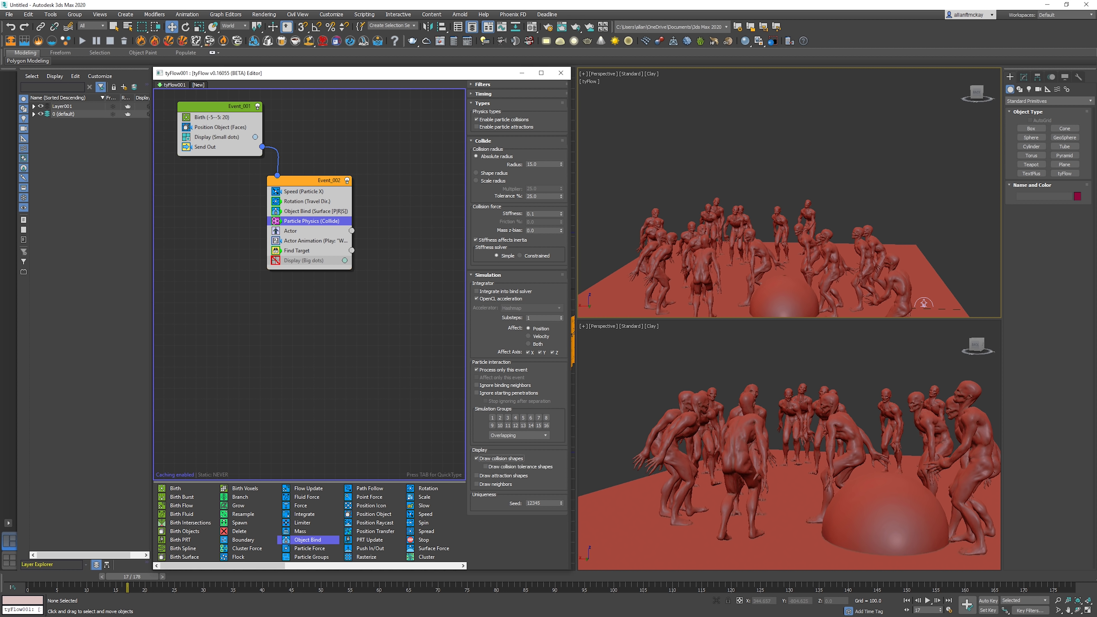
{"action": "mouse_move", "coordinate": [797, 285]}
{"action": "middle_mouse_down", "text": "alt"}
{"action": "mouse_move", "coordinate": [788, 326]}
{"action": "mouse_move", "coordinate": [675, 322]}
{"action": "mouse_move", "coordinate": [919, 303]}
{"action": "mouse_move", "coordinate": [919, 256]}
{"action": "middle_mouse_up", "text": "alt"}
{"action": "double_click", "coordinate": [537, 164]}
{"action": "type", "text": "50"}
{"action": "key", "text": "Return"}
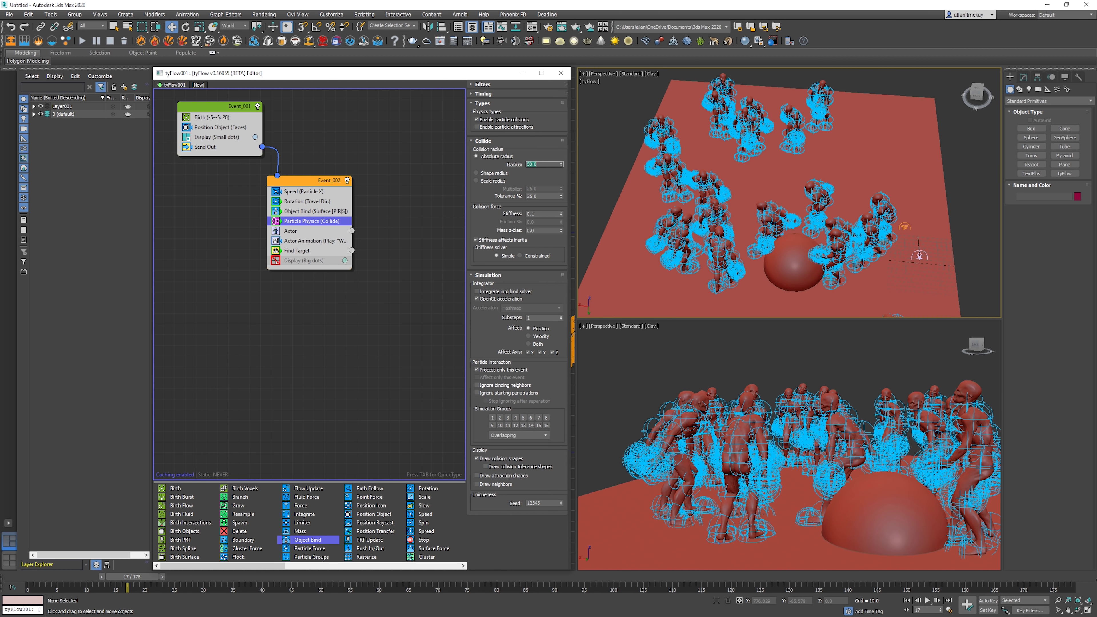
{"action": "middle_click", "coordinate": [741, 170]}
{"action": "key", "text": "Home"}
{"action": "key", "text": "/"}
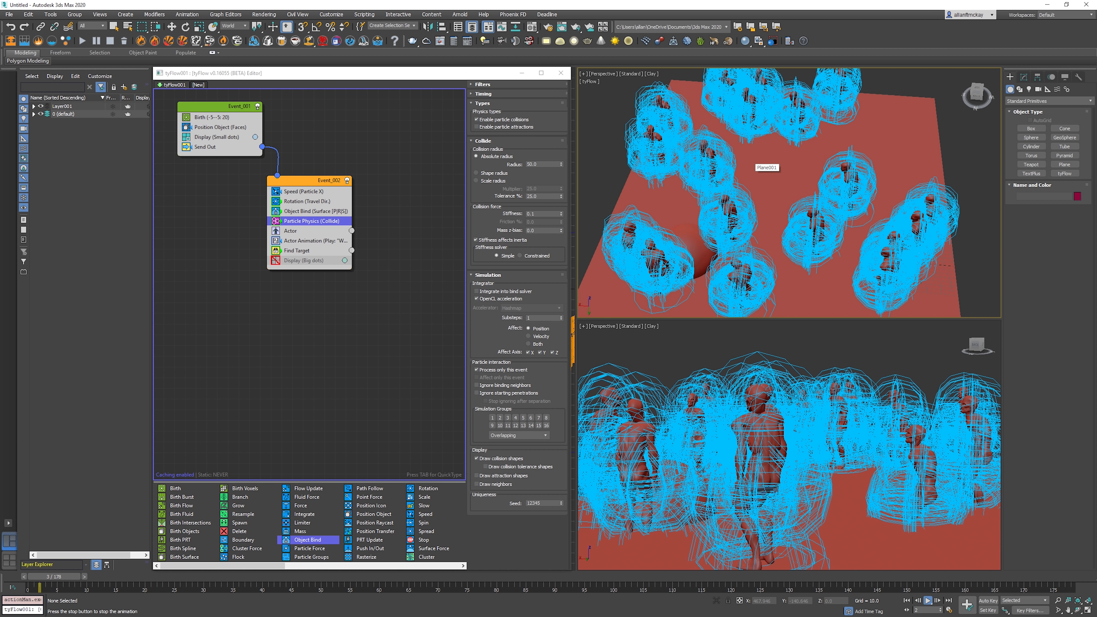
- Hide the collision shapes and set the collision radius back to 15
{"action": "left_click", "coordinate": [488, 458]}
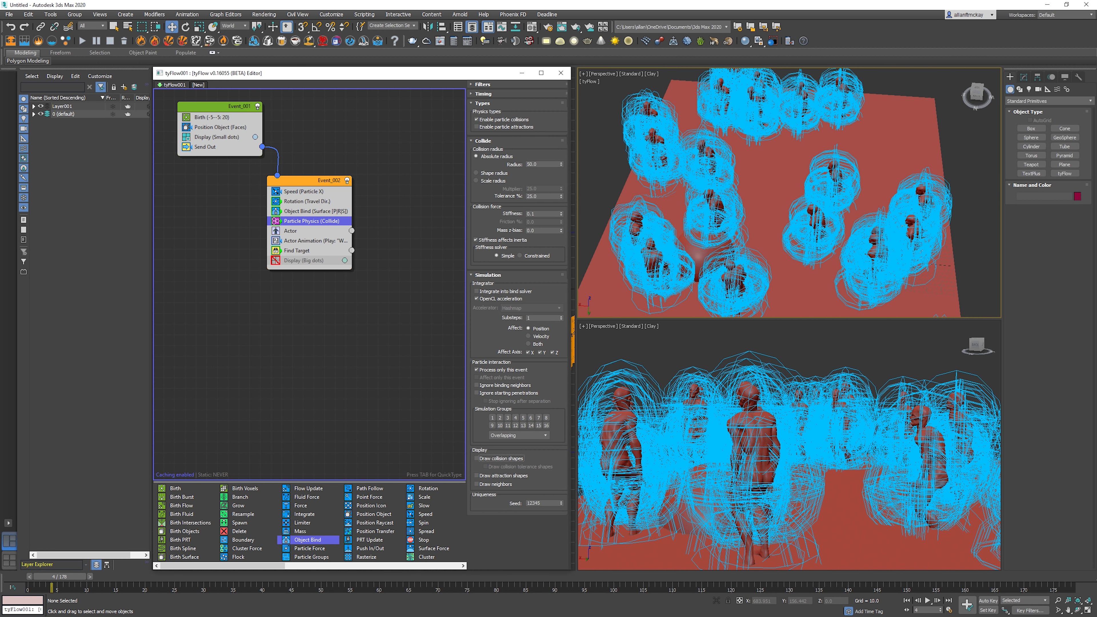
{"action": "double_click", "coordinate": [533, 165]}
{"action": "type", "text": "15"}
{"action": "key", "text": "Return"}
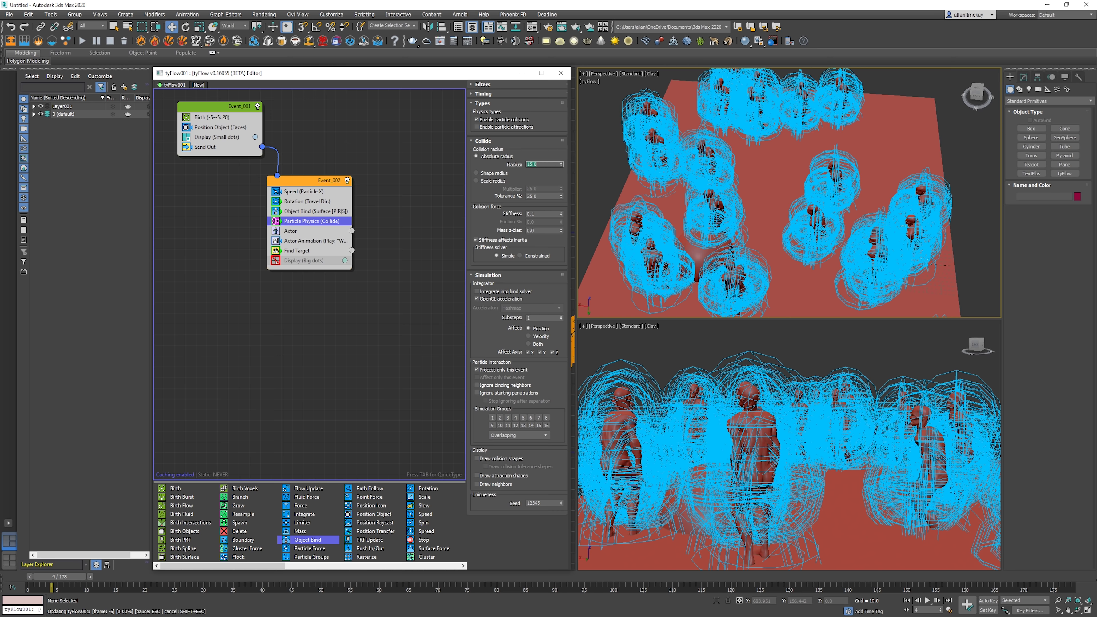
- Play the simulation from the start to check the crowd around the sphere, and rewind it
{"action": "middle_click_drag", "start_coordinate": [902, 228], "coordinate": [920, 257], "text": "alt"}
{"action": "middle_click_drag", "start_coordinate": [847, 225], "coordinate": [792, 190], "text": "alt"}
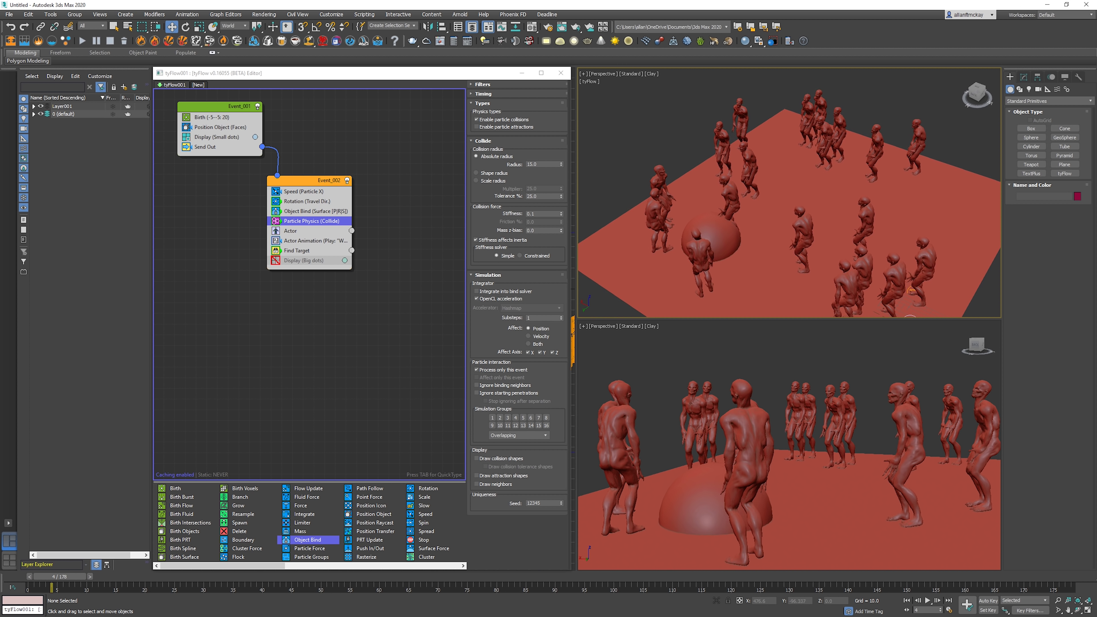
{"action": "key", "text": "Home"}
{"action": "key", "text": "/"}
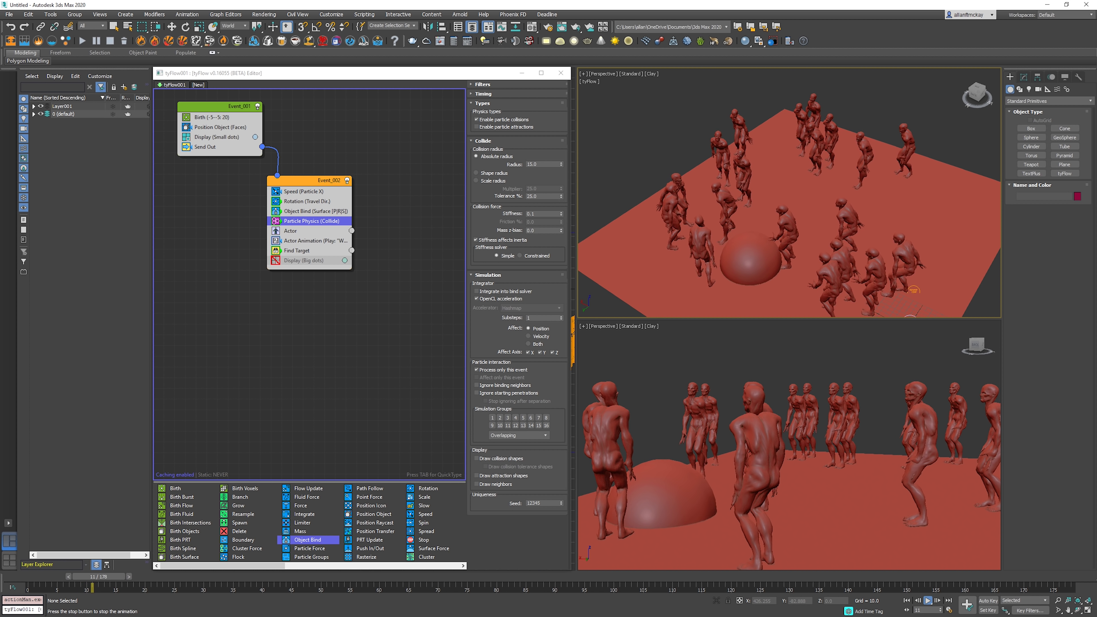
{"action": "key", "text": "/"}
{"action": "key", "text": "Home"}
- Disable the Find Target operator in Event_002 and play the simulation without it
{"action": "left_click", "coordinate": [687, 224]}
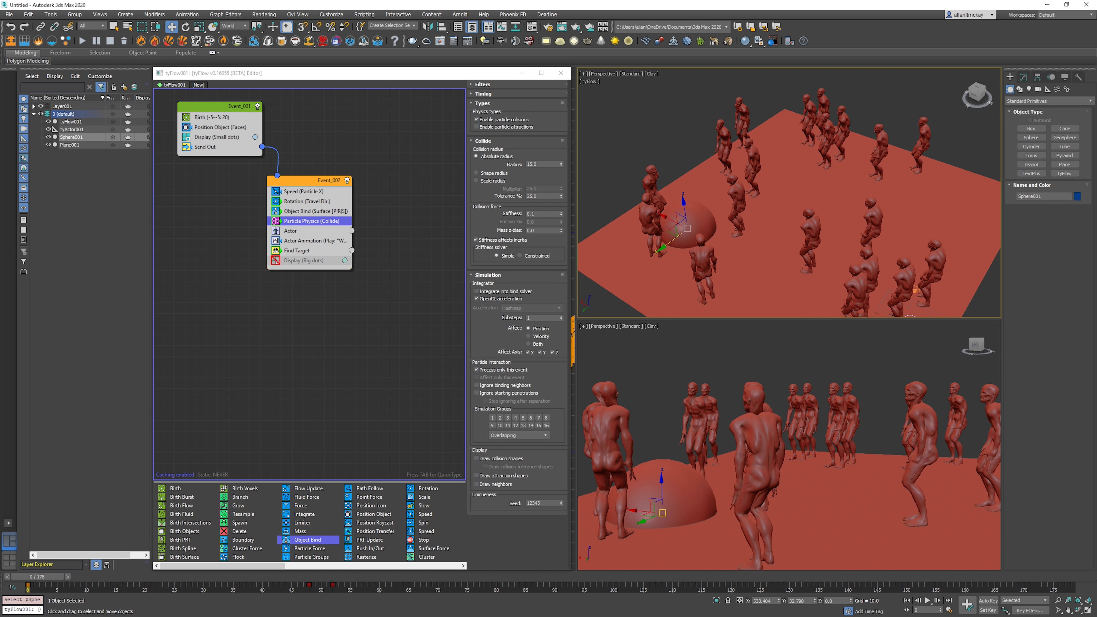
{"action": "middle_click_drag", "start_coordinate": [688, 224], "coordinate": [643, 201], "text": "alt"}
{"action": "left_click", "coordinate": [276, 250]}
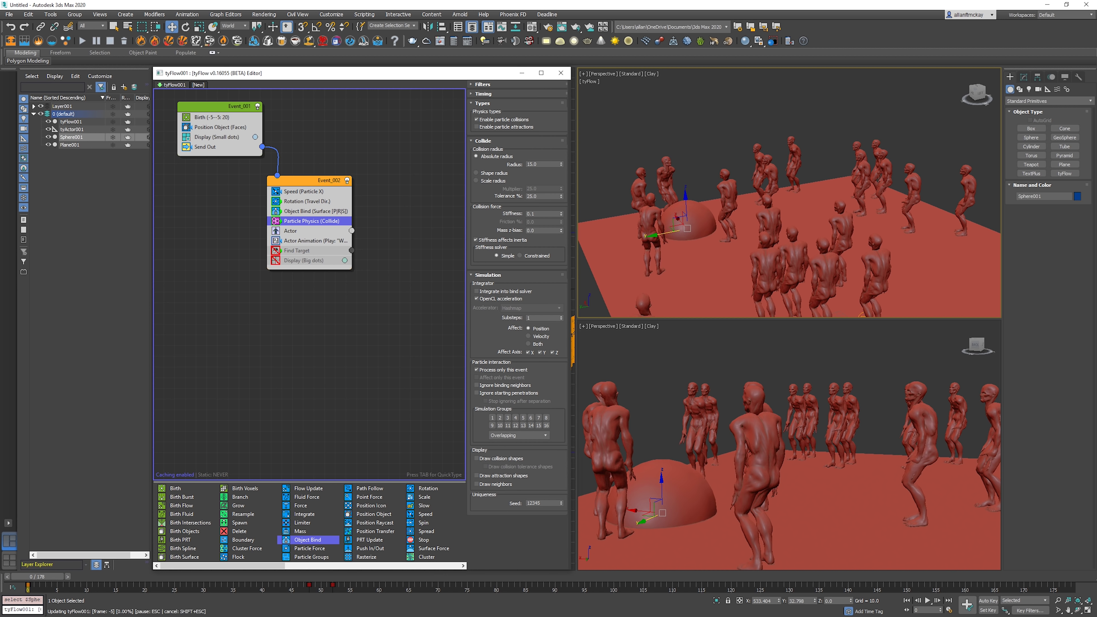
{"action": "left_click", "coordinate": [699, 126]}
{"action": "middle_click_drag", "start_coordinate": [700, 126], "coordinate": [687, 129], "text": "alt"}
{"action": "key", "text": "/"}
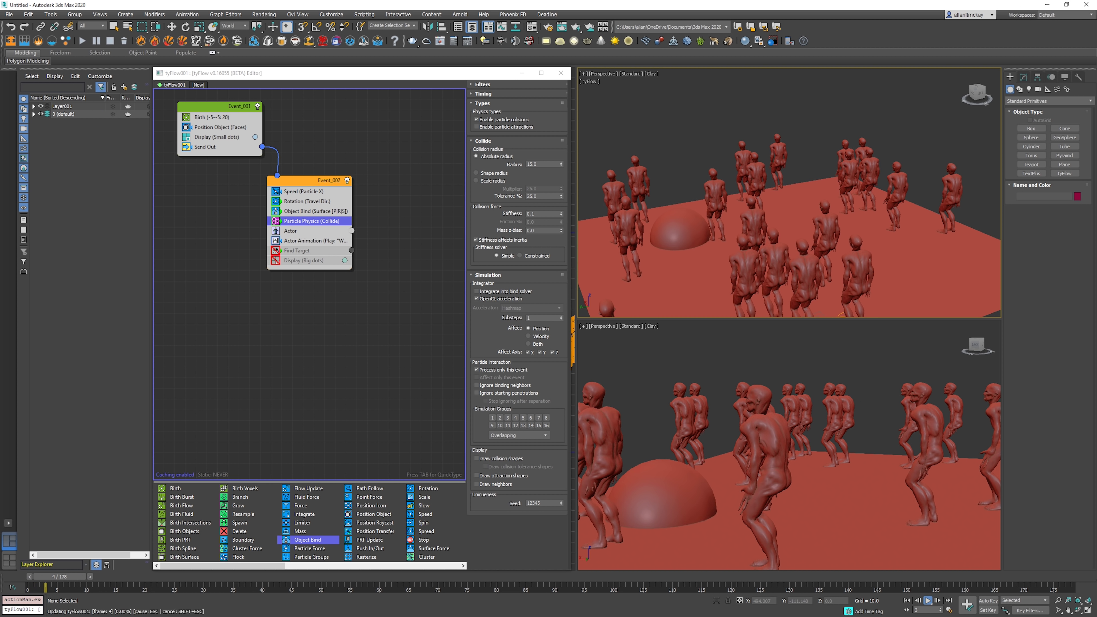
- Stop the playback and set the ground plane's width to 1000
{"action": "scroll", "coordinate": [776, 294], "scroll_direction": "down", "scroll_amount": 4}
{"action": "key", "text": "/"}
{"action": "middle_click_drag", "start_coordinate": [777, 294], "coordinate": [885, 263], "text": "alt"}
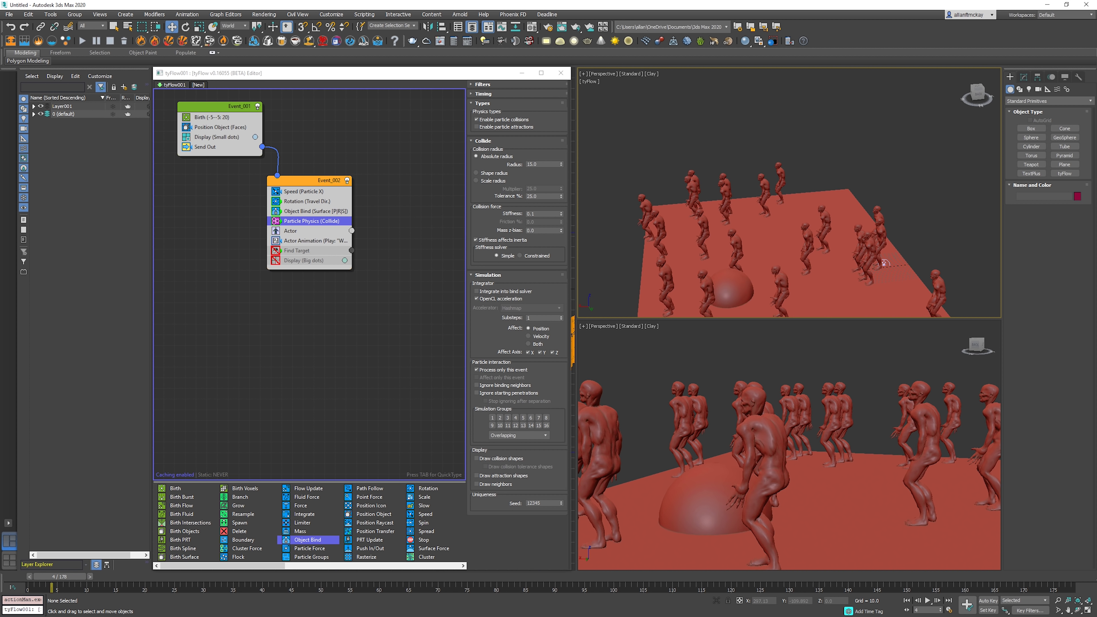
{"action": "left_click", "coordinate": [782, 255]}
{"action": "key", "text": "F3"}
{"action": "middle_click_drag", "start_coordinate": [782, 256], "coordinate": [871, 154]}
{"action": "left_click", "coordinate": [1023, 77]}
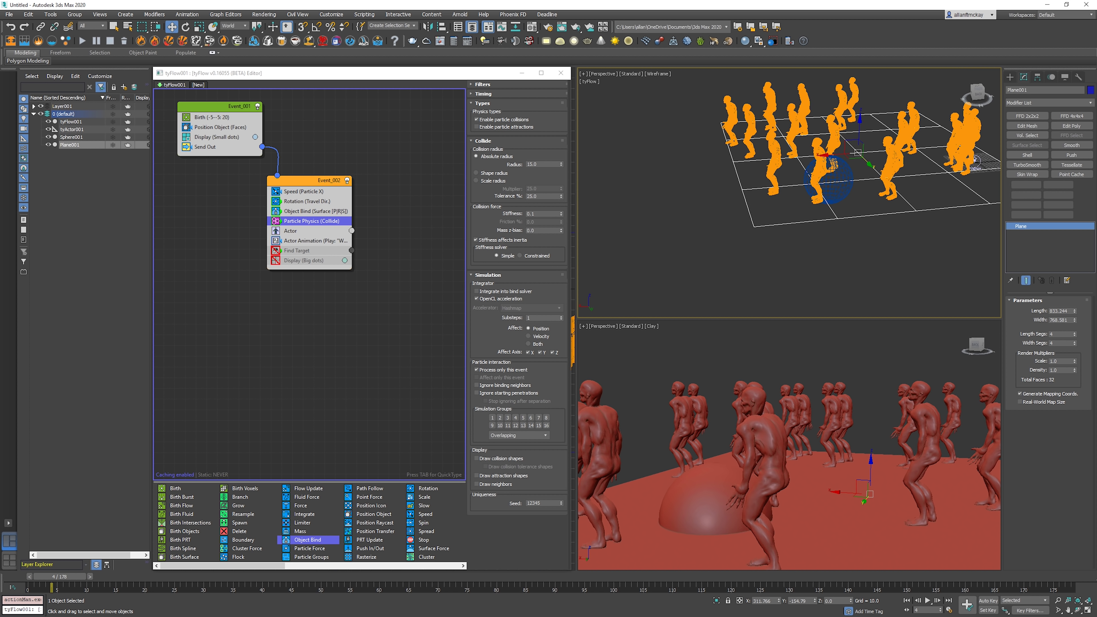
{"action": "left_click_drag", "start_coordinate": [1075, 311], "coordinate": [1075, 268]}
{"action": "key", "text": "ctrl+z"}
{"action": "left_click", "coordinate": [1075, 321]}
{"action": "type", "text": "1500"}
{"action": "key", "text": "Return"}
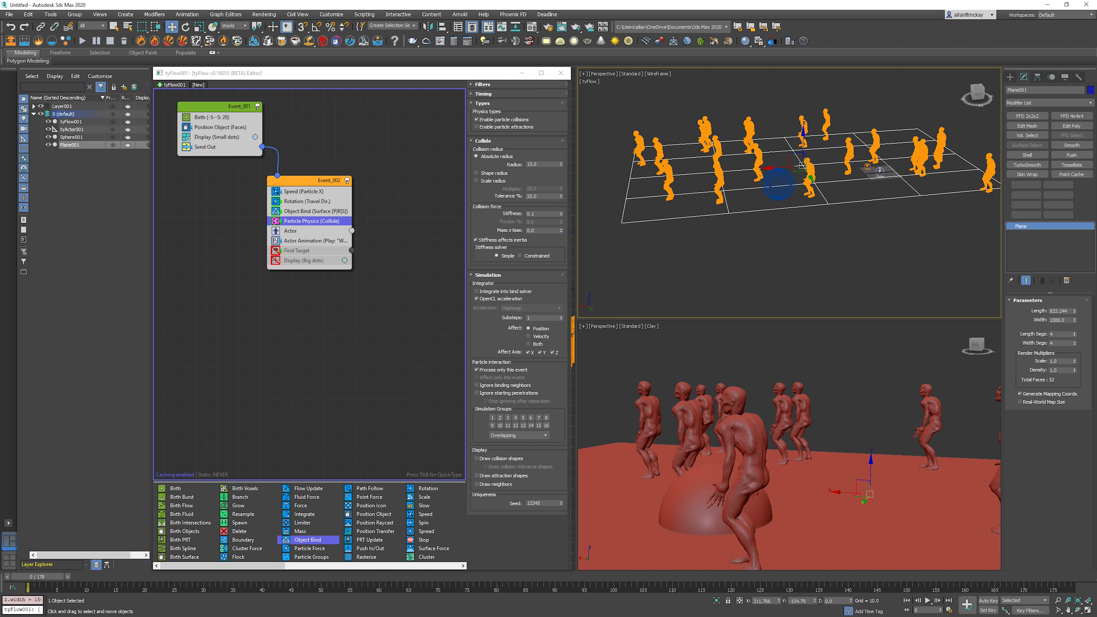
- Play the simulation briefly to check the actors on the widened plane, and restore shaded display
{"action": "key", "text": "/"}
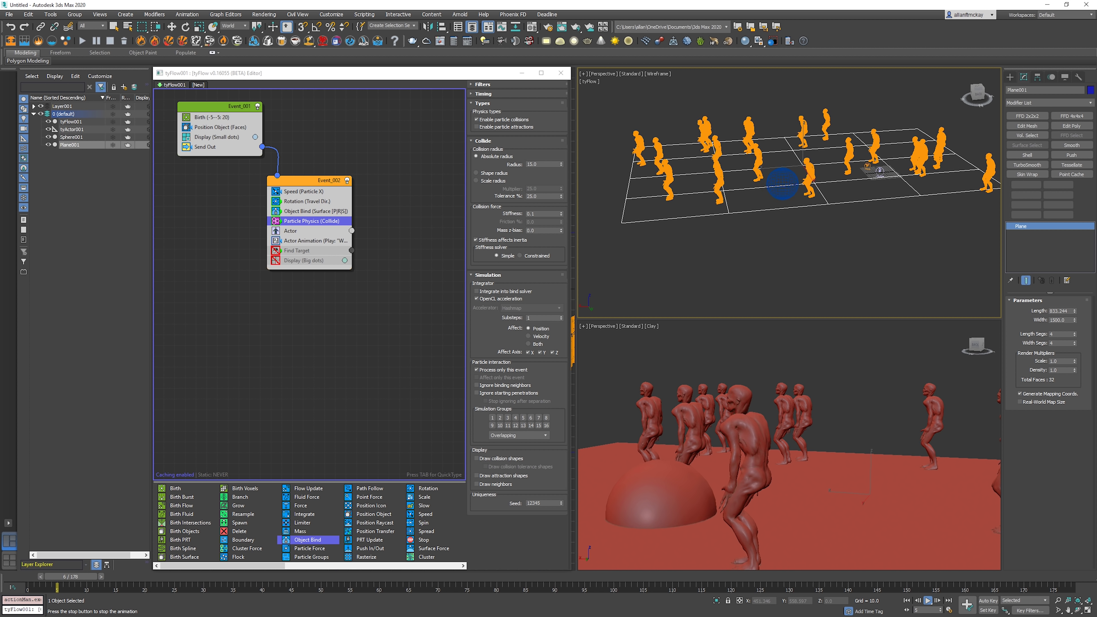
{"action": "key", "text": "/"}
{"action": "key", "text": "w"}
{"action": "key", "text": "F3"}
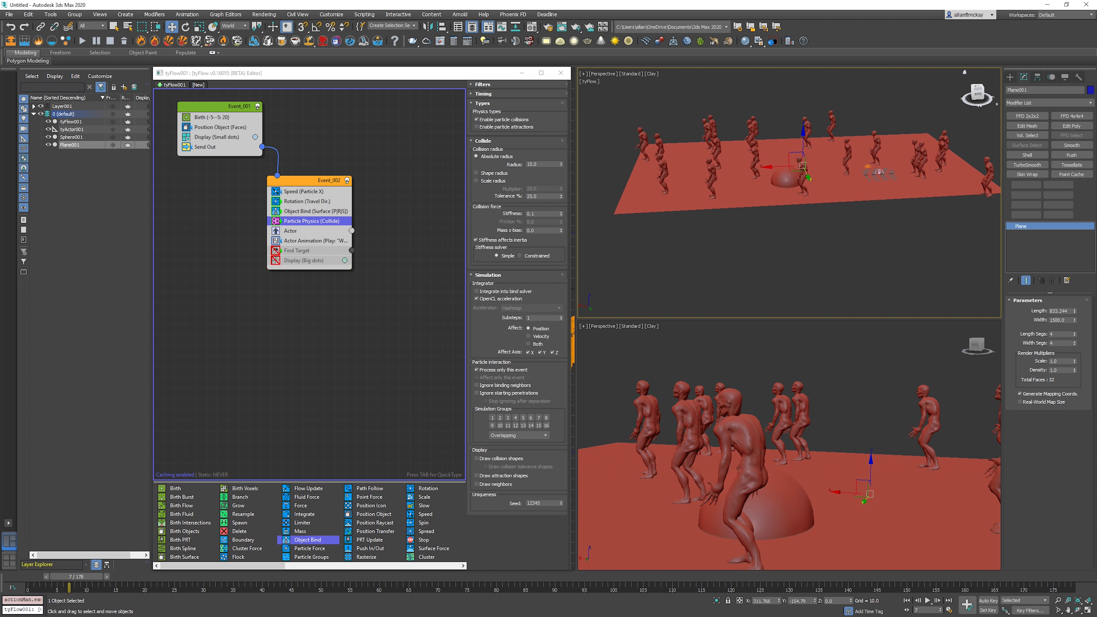
- Draw a large thin box beneath the crowd, about 1547 long, 2108 wide and 16 thick, extending past the plane
{"action": "left_click", "coordinate": [1010, 76]}
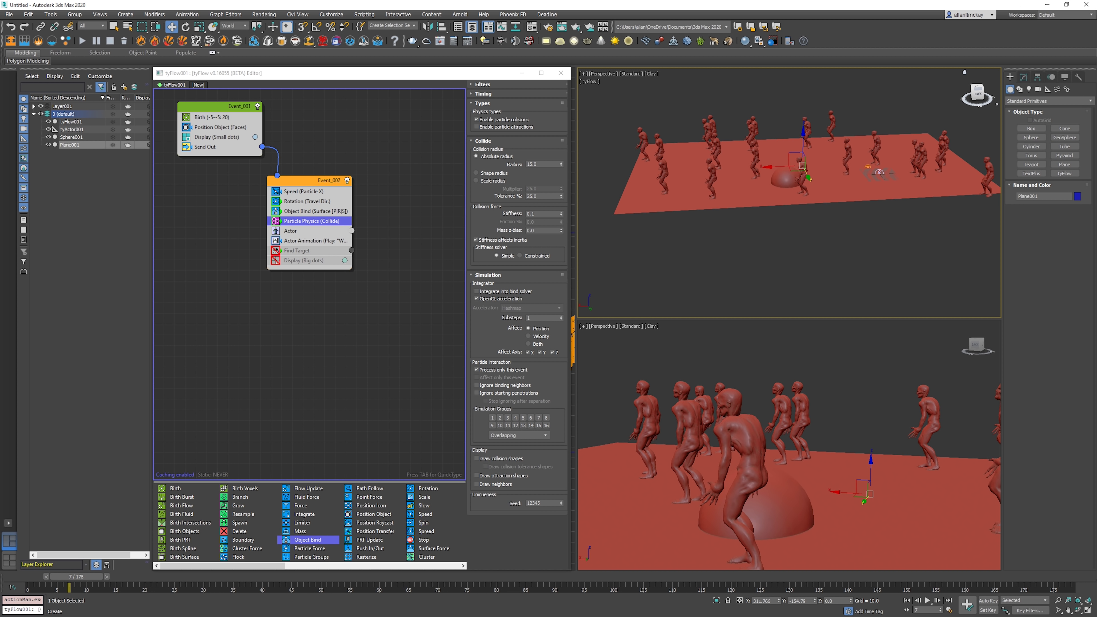
{"action": "left_click", "coordinate": [1031, 128]}
{"action": "scroll", "coordinate": [672, 183], "scroll_direction": "down", "scroll_amount": 3}
{"action": "middle_click_drag", "start_coordinate": [671, 175], "coordinate": [672, 186], "text": "alt"}
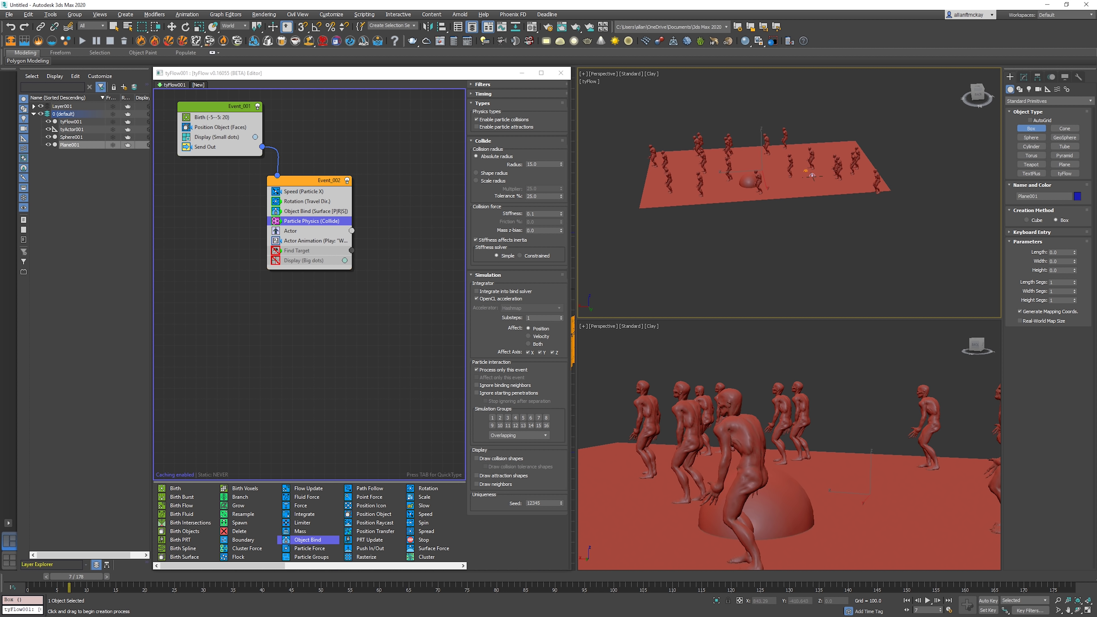
{"action": "left_click_drag", "start_coordinate": [602, 137], "coordinate": [948, 218]}
{"action": "left_click", "coordinate": [873, 208]}
{"action": "left_click", "coordinate": [947, 221]}
{"action": "key", "text": "F3"}
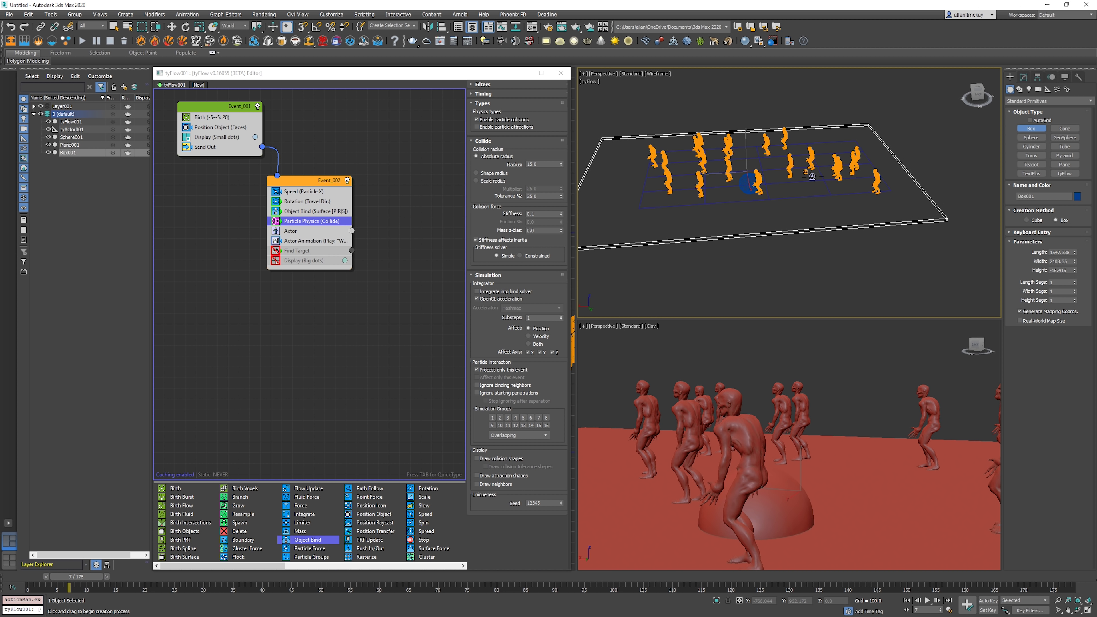
- Set the box's length and width segments to 3
{"action": "double_click", "coordinate": [1054, 282]}
{"action": "key", "text": "Tab"}
{"action": "type", "text": "3"}
{"action": "key", "text": "Return"}
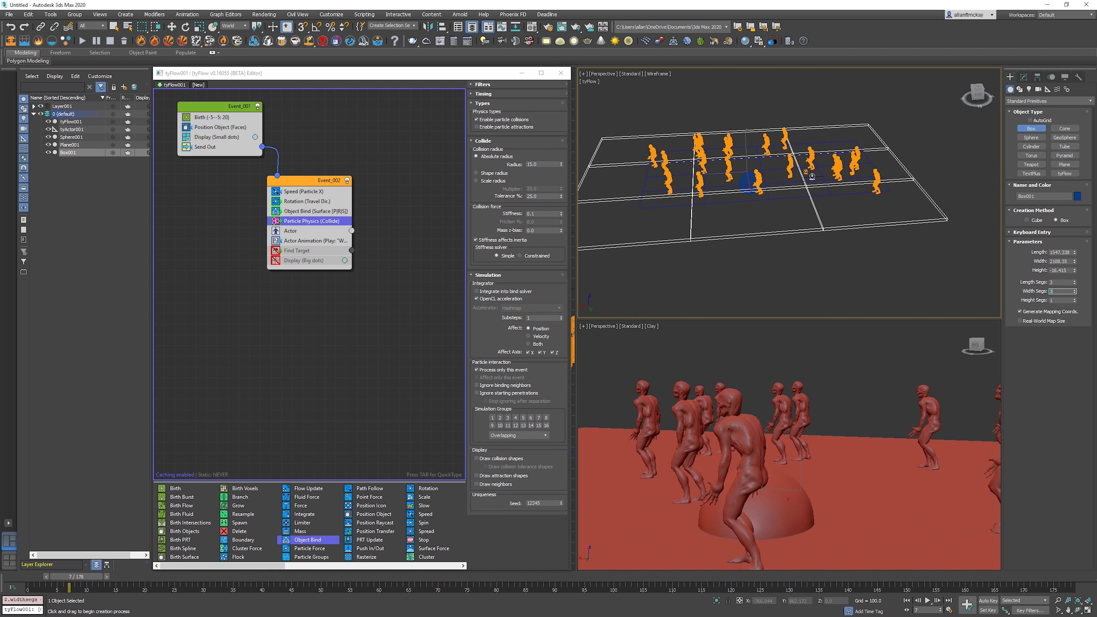
- Raise the ground plane slightly above the top of the box
{"action": "middle_click_drag", "start_coordinate": [799, 224], "coordinate": [810, 168]}
{"action": "key", "text": "F3"}
{"action": "scroll", "coordinate": [782, 167], "scroll_direction": "up", "scroll_amount": 5}
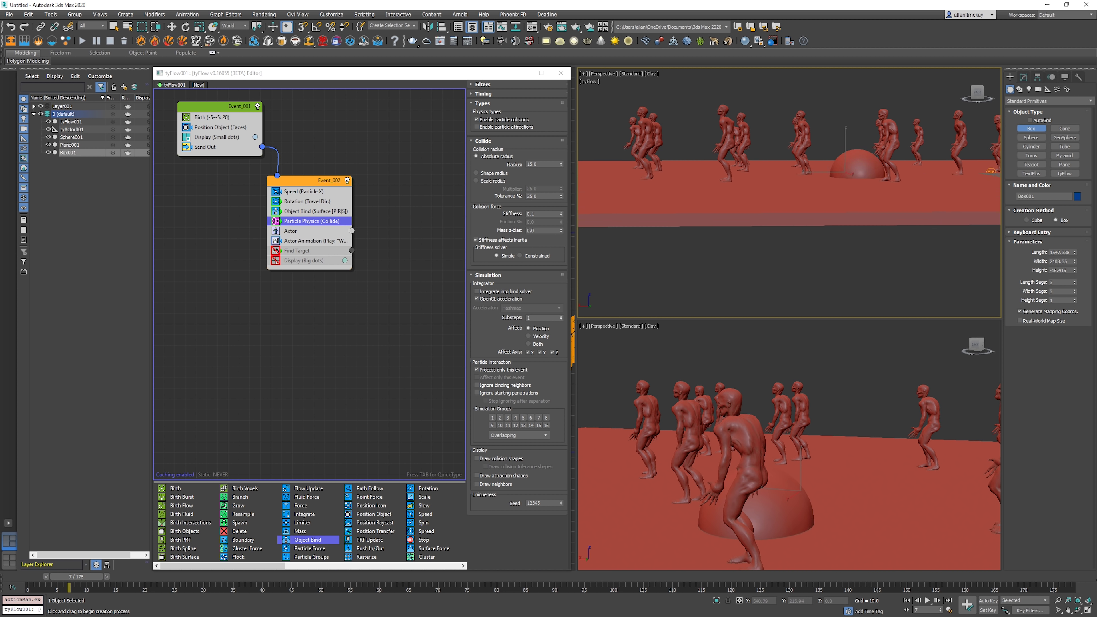
{"action": "scroll", "coordinate": [778, 170], "scroll_direction": "down", "scroll_amount": 2}
{"action": "scroll", "coordinate": [778, 169], "scroll_direction": "up", "scroll_amount": 1}
{"action": "key", "text": "w"}
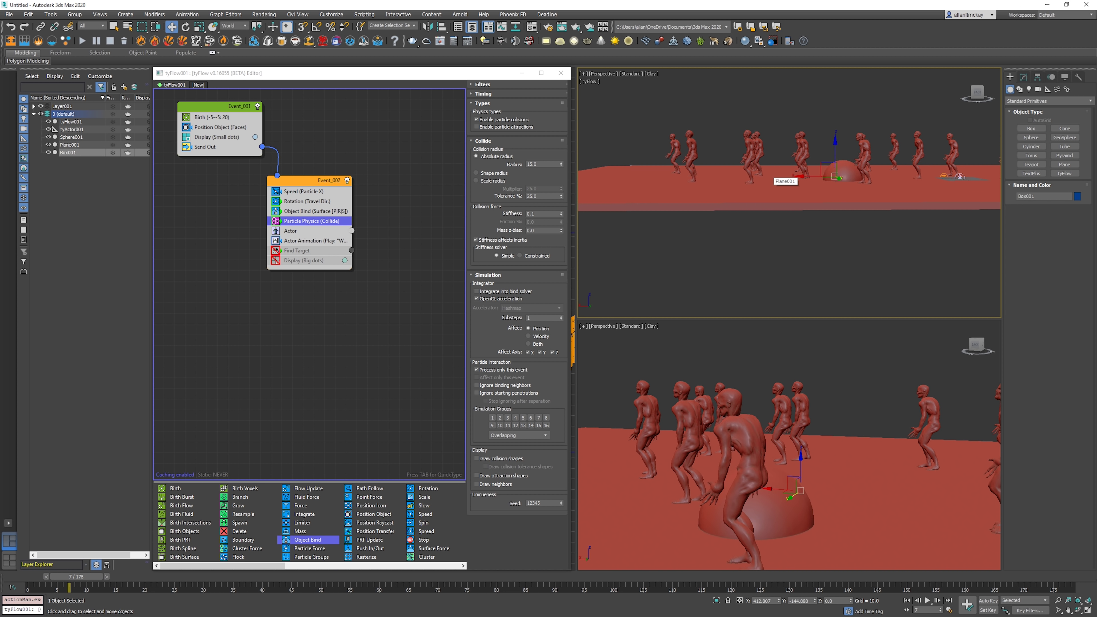
{"action": "key", "text": "6"}
{"action": "key", "text": "F3"}
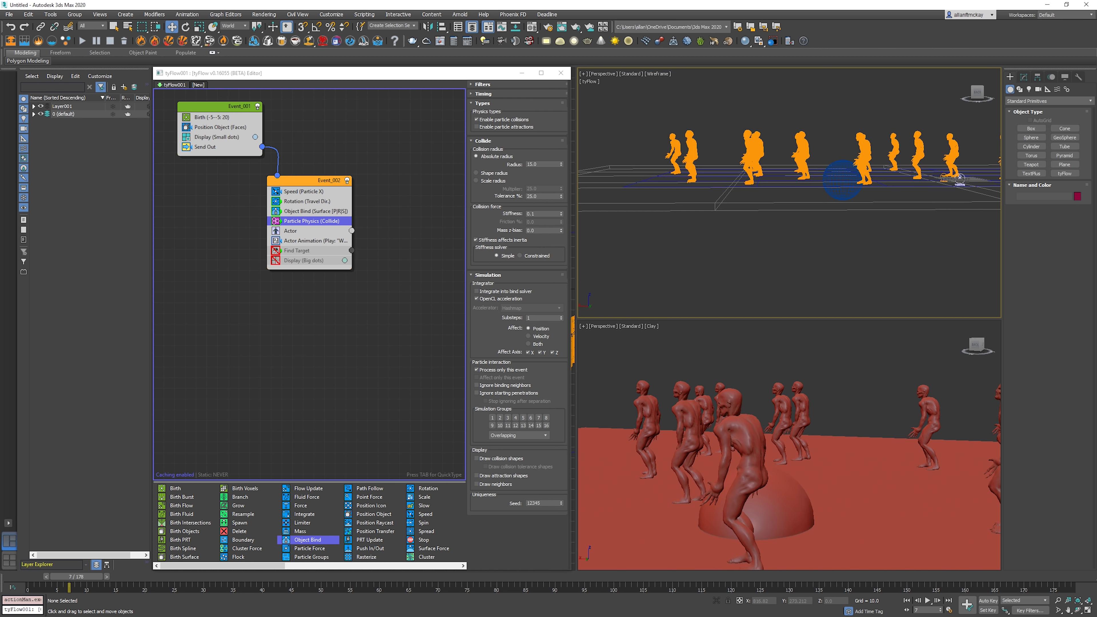
{"action": "left_click", "coordinate": [860, 172]}
{"action": "key", "text": "F3"}
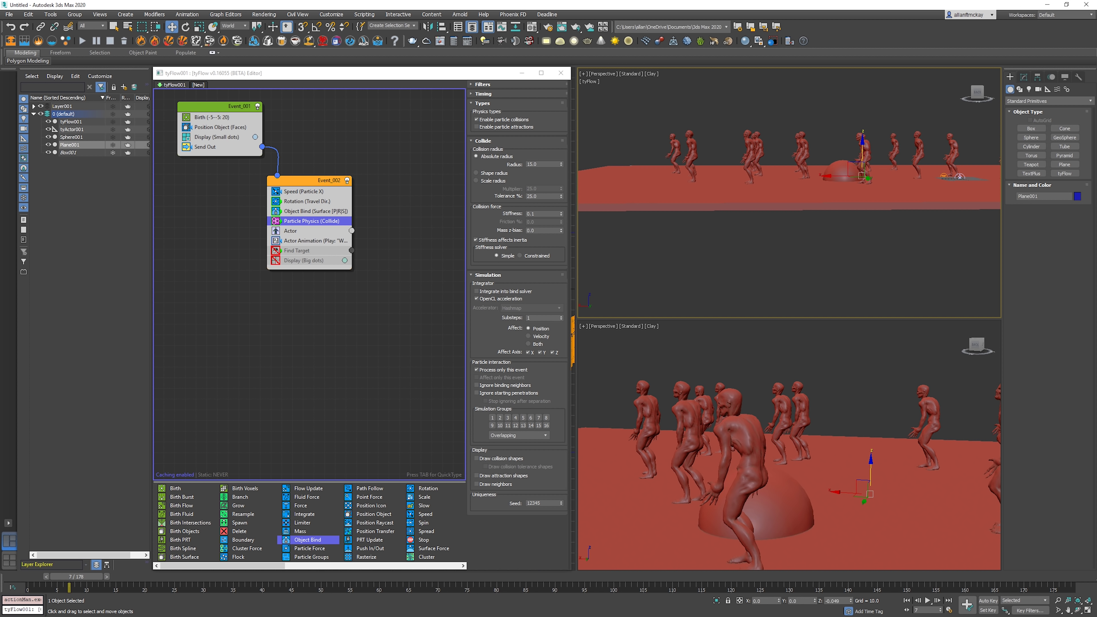
{"action": "left_click_drag", "start_coordinate": [862, 152], "coordinate": [862, 149]}
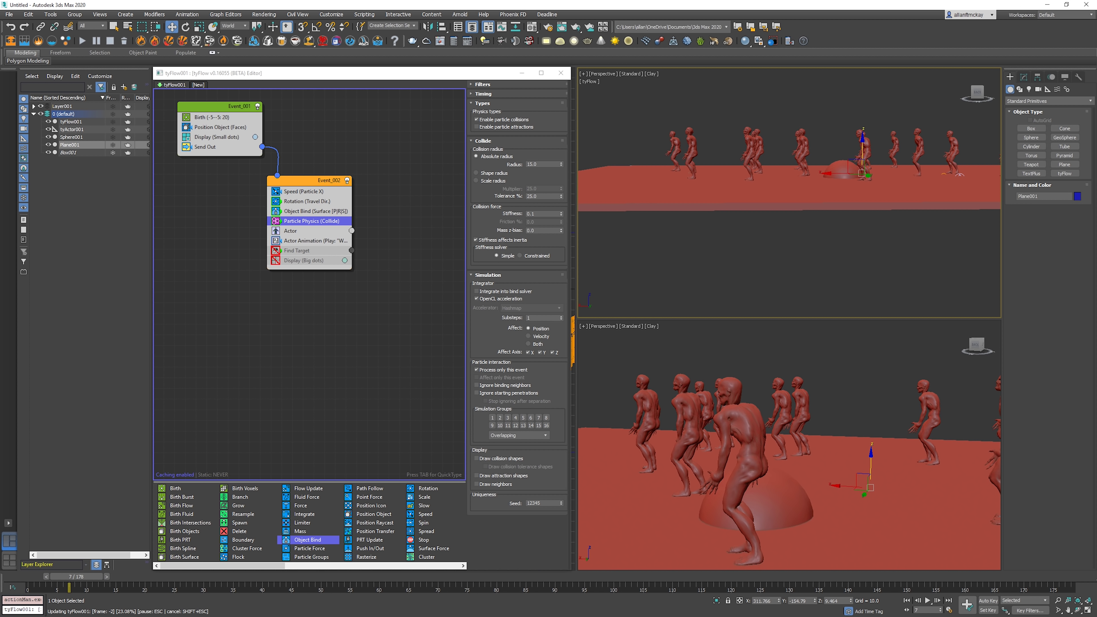
{"action": "key", "text": "F3"}
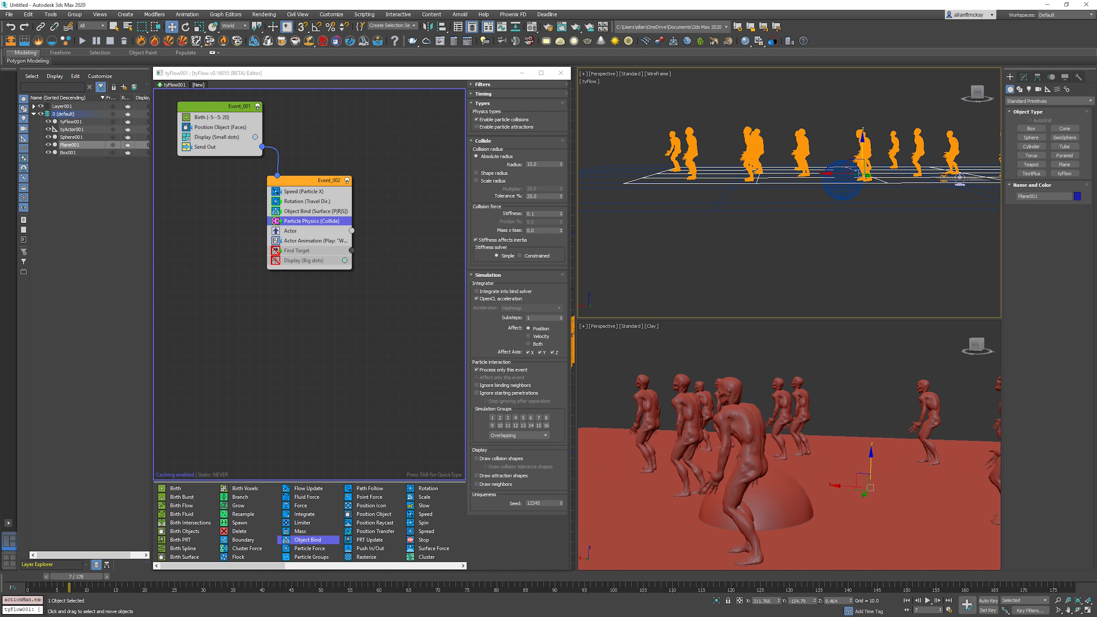
- Replace Plane001 with Box001 as the surface object in Event_002's Object Bind operator
{"action": "left_click", "coordinate": [316, 212]}
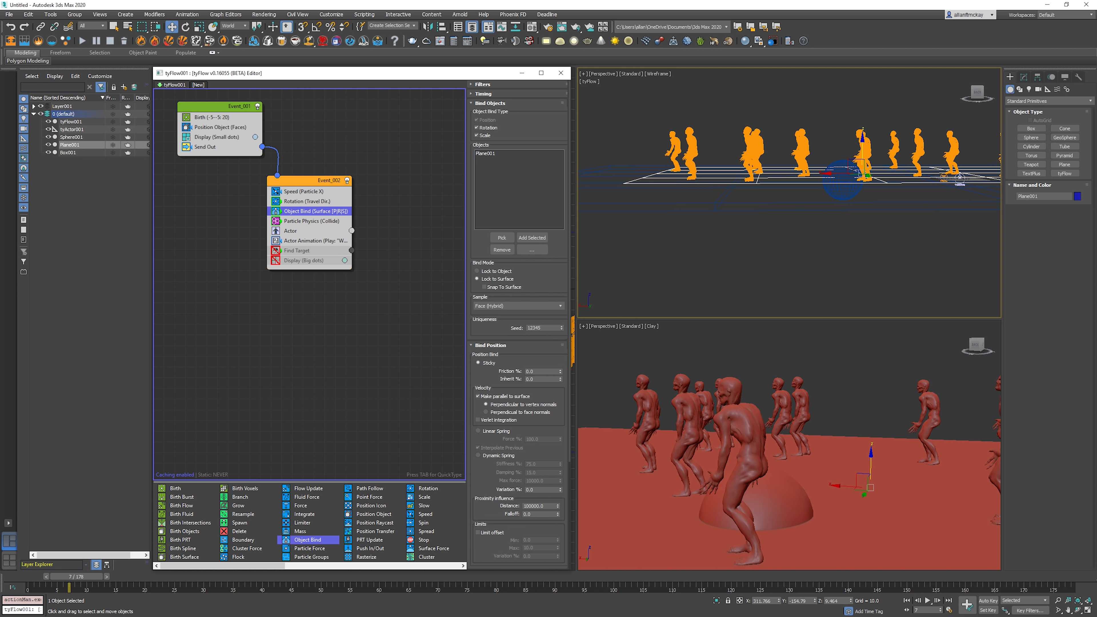
{"action": "left_click", "coordinate": [497, 153]}
{"action": "left_click", "coordinate": [502, 250]}
{"action": "left_click", "coordinate": [502, 238]}
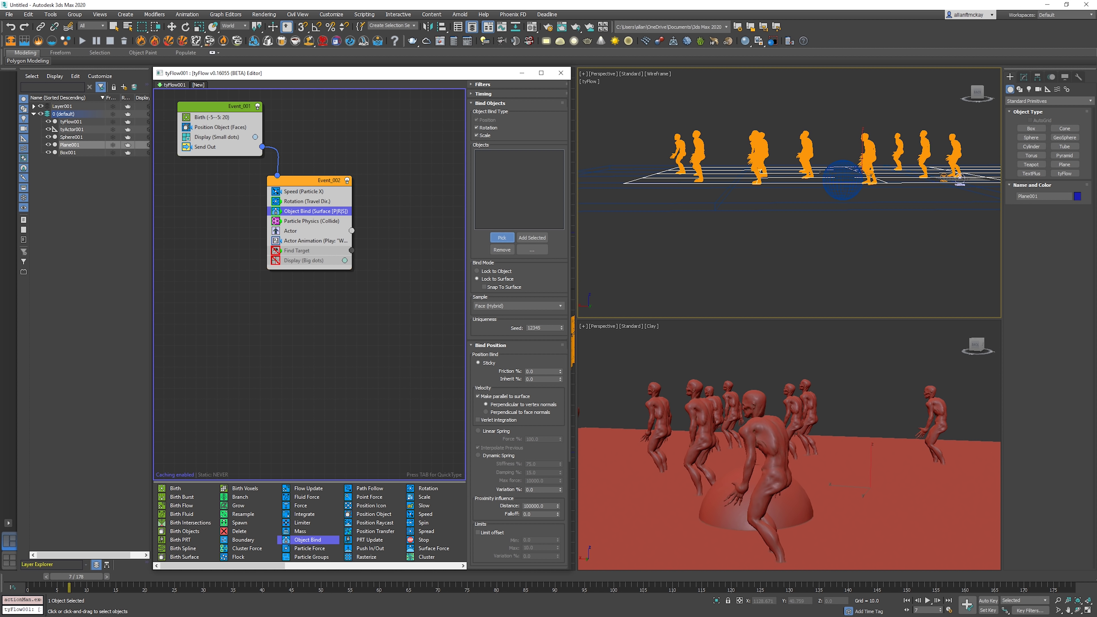
{"action": "left_click", "coordinate": [777, 210]}
{"action": "key", "text": "Home"}
{"action": "key", "text": "w"}
{"action": "left_click", "coordinate": [790, 250]}
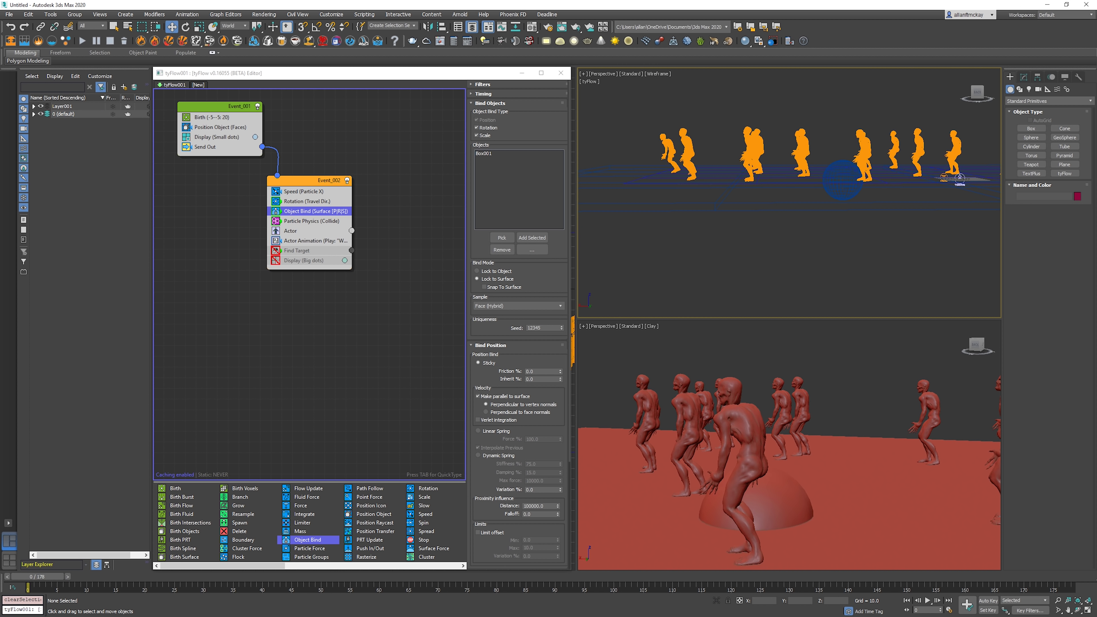
- Hide the ground plane and the sphere so only the box and the actors are displayed
{"action": "key", "text": "F3"}
{"action": "left_click", "coordinate": [791, 200]}
{"action": "mouse_move", "coordinate": [791, 200]}
{"action": "middle_mouse_down", "text": "alt"}
{"action": "mouse_move", "coordinate": [855, 255]}
{"action": "mouse_move", "coordinate": [799, 205]}
{"action": "middle_mouse_up", "text": "alt"}
{"action": "key", "text": "F3"}
{"action": "key", "text": "Delete"}
{"action": "key", "text": "F3"}
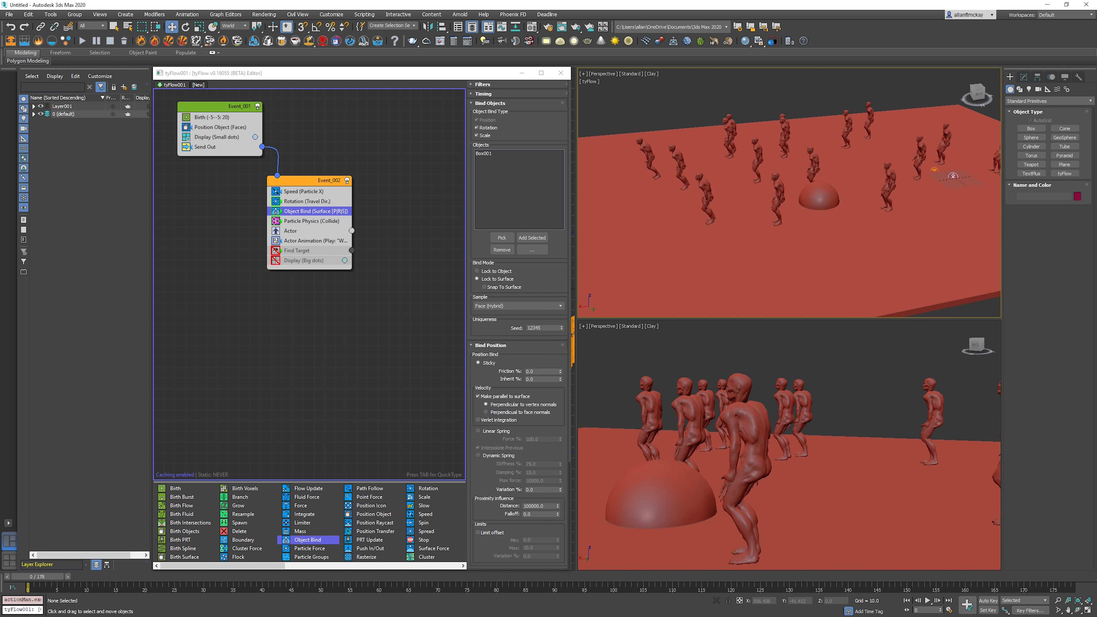
{"action": "middle_click_drag", "start_coordinate": [954, 176], "coordinate": [960, 180], "text": "alt"}
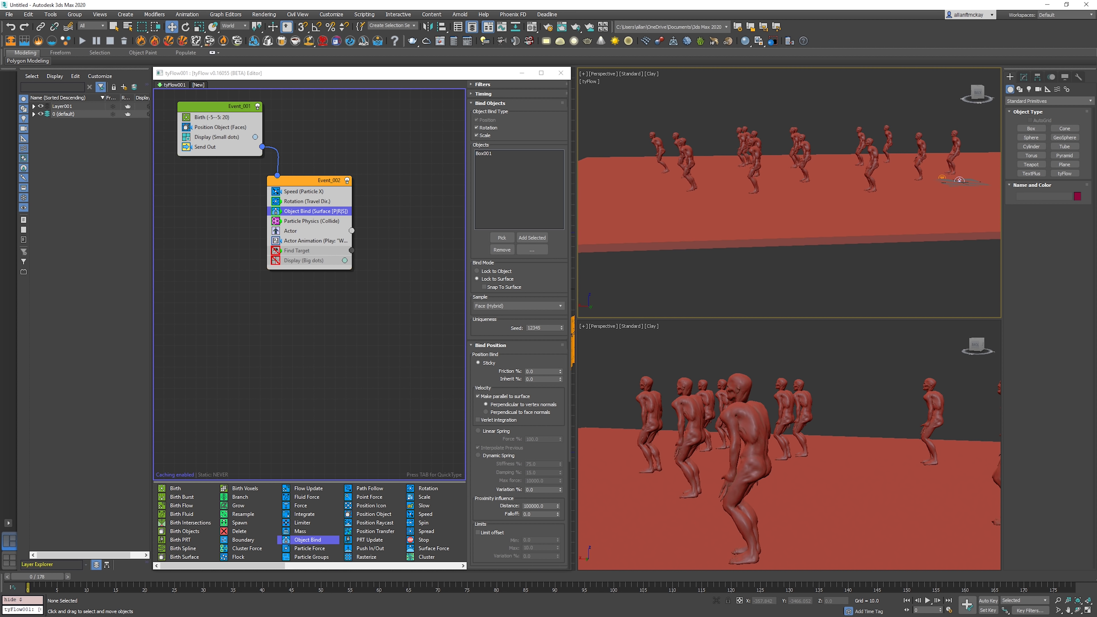
- Play the simulation from the start to check the crowd walking on the box, and rewind it
{"action": "key", "text": "slash"}
{"action": "middle_click_drag", "start_coordinate": [799, 205], "coordinate": [821, 211]}
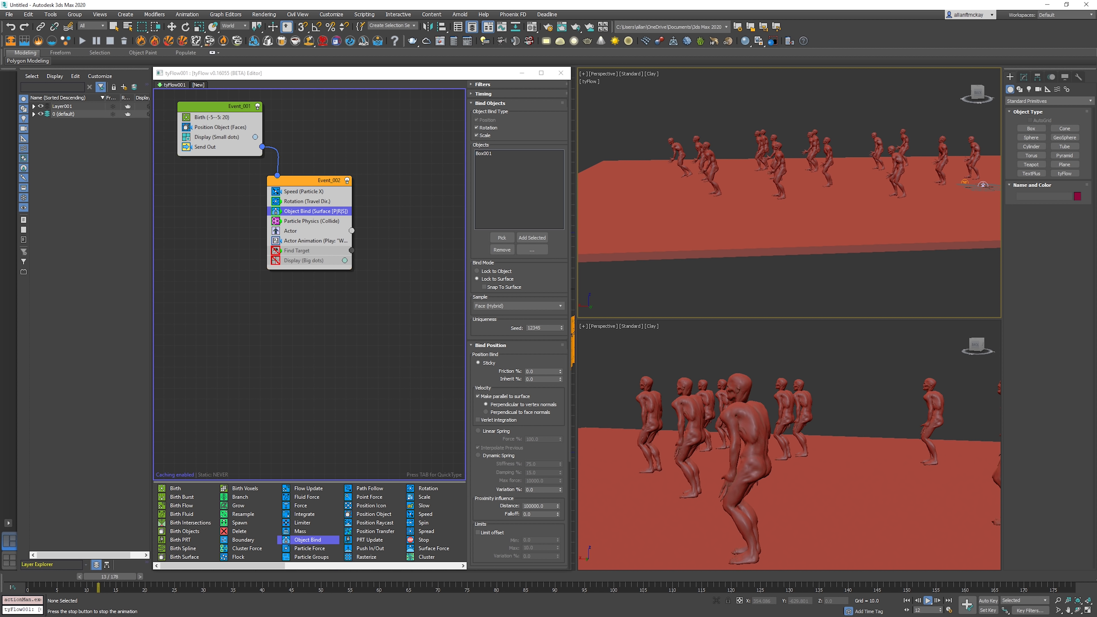
{"action": "key", "text": "/"}
{"action": "key", "text": "Home"}
- Set the Birth operator's total in Event_001 to 3 particles
{"action": "left_click", "coordinate": [212, 118]}
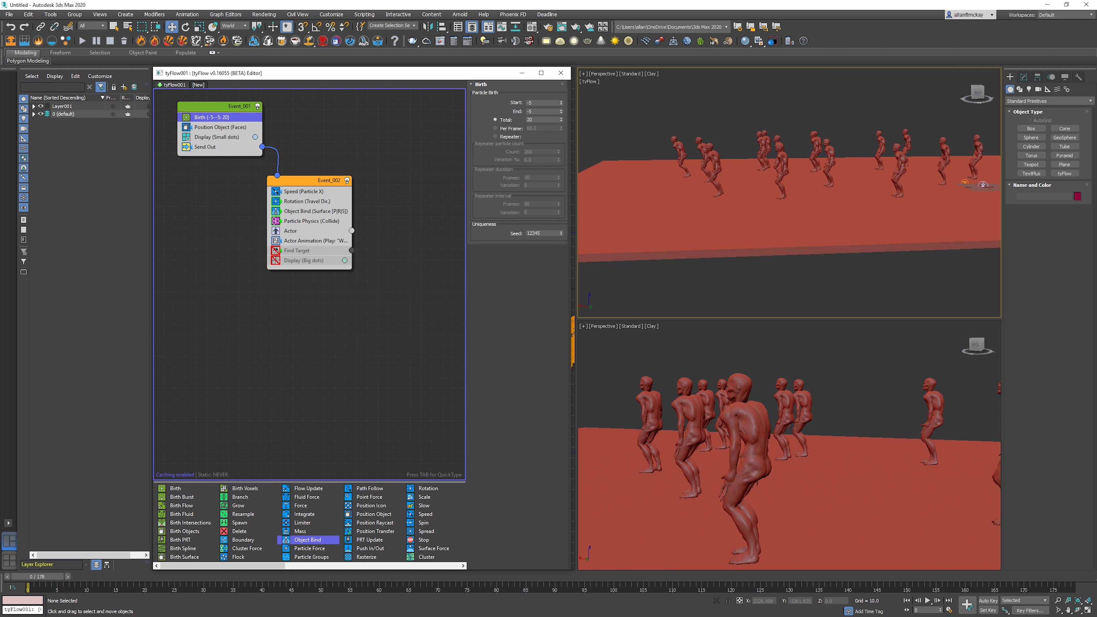
{"action": "double_click", "coordinate": [538, 120]}
{"action": "type", "text": "3"}
{"action": "key", "text": "Return"}
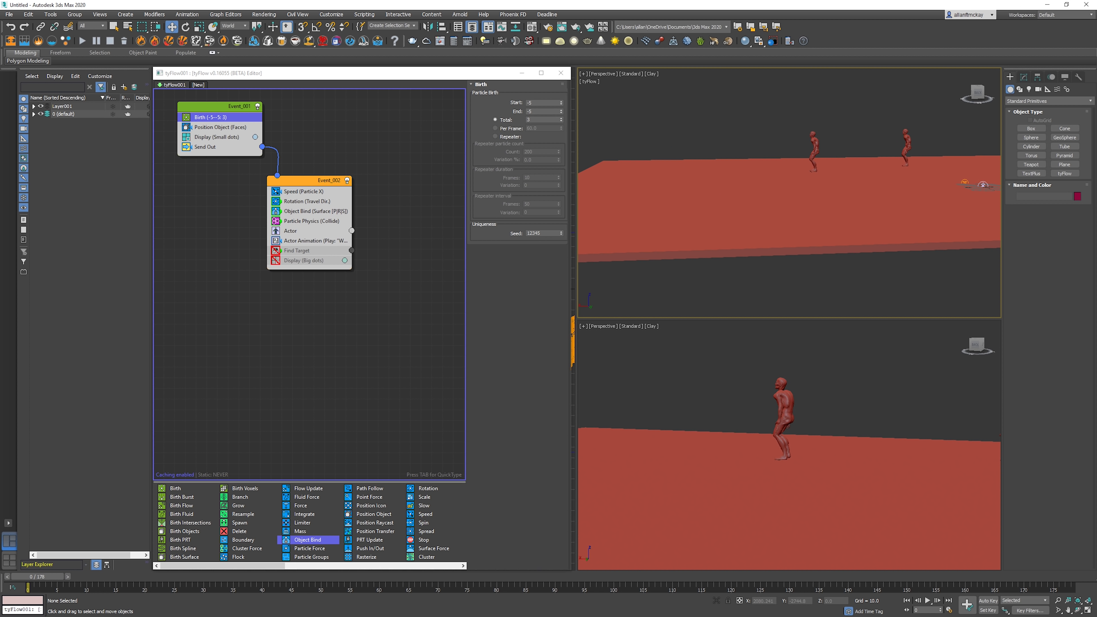
- Show the hidden Plane001, scale it down to bring the actors' birth positions closer together, and hide it again
{"action": "left_click", "coordinate": [34, 114]}
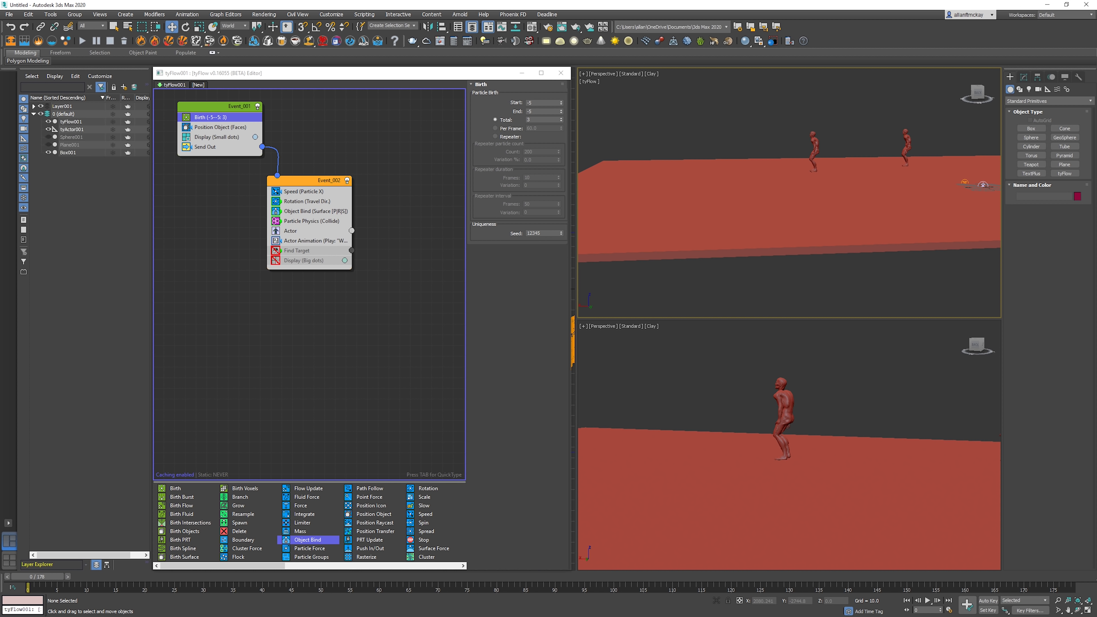
{"action": "left_click", "coordinate": [48, 145]}
{"action": "left_click", "coordinate": [69, 145]}
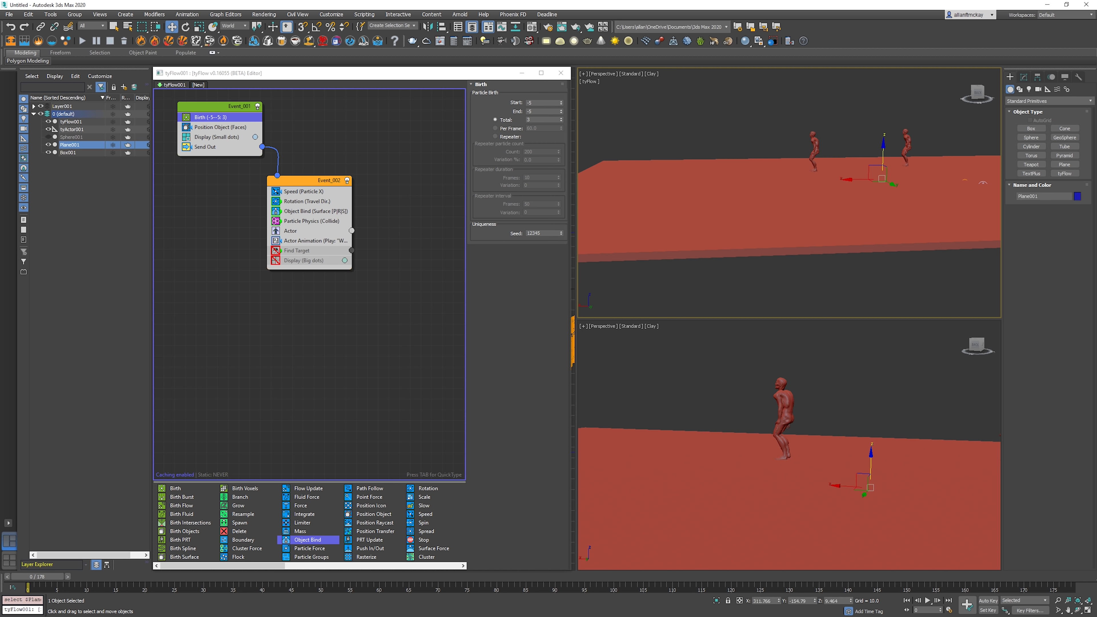
{"action": "key", "text": "F3"}
{"action": "right_click", "coordinate": [888, 177]}
{"action": "left_click", "coordinate": [899, 203]}
{"action": "left_click_drag", "start_coordinate": [880, 177], "coordinate": [880, 221]}
{"action": "key", "text": "F3"}
{"action": "middle_click_drag", "start_coordinate": [880, 221], "coordinate": [889, 265], "text": "alt"}
{"action": "key", "text": "alt+h"}
- Play the simulation with a close view of the three actors, and rewind it
{"action": "key", "text": "slash"}
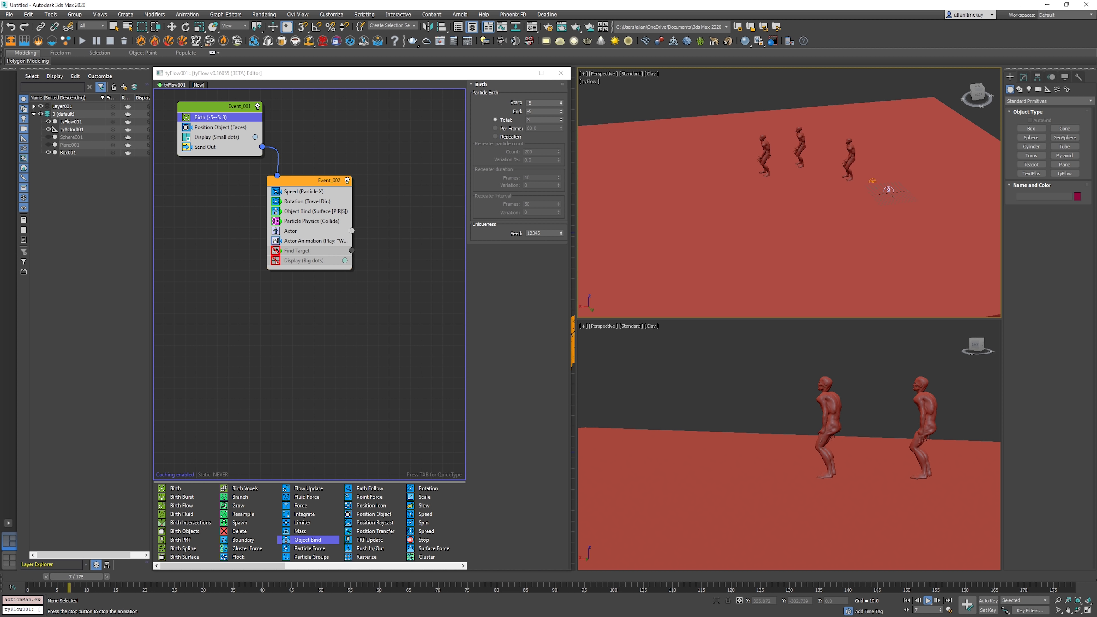
{"action": "scroll", "coordinate": [777, 143], "scroll_direction": "up", "scroll_amount": 5}
{"action": "middle_click_drag", "start_coordinate": [777, 185], "coordinate": [815, 145], "text": "alt"}
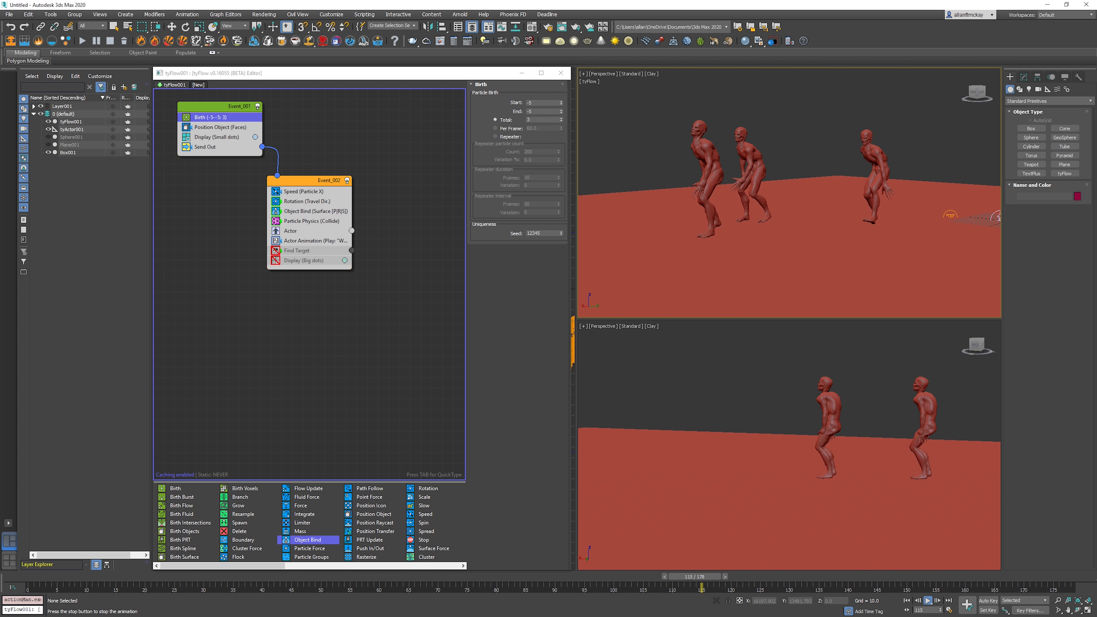
{"action": "key", "text": "slash"}
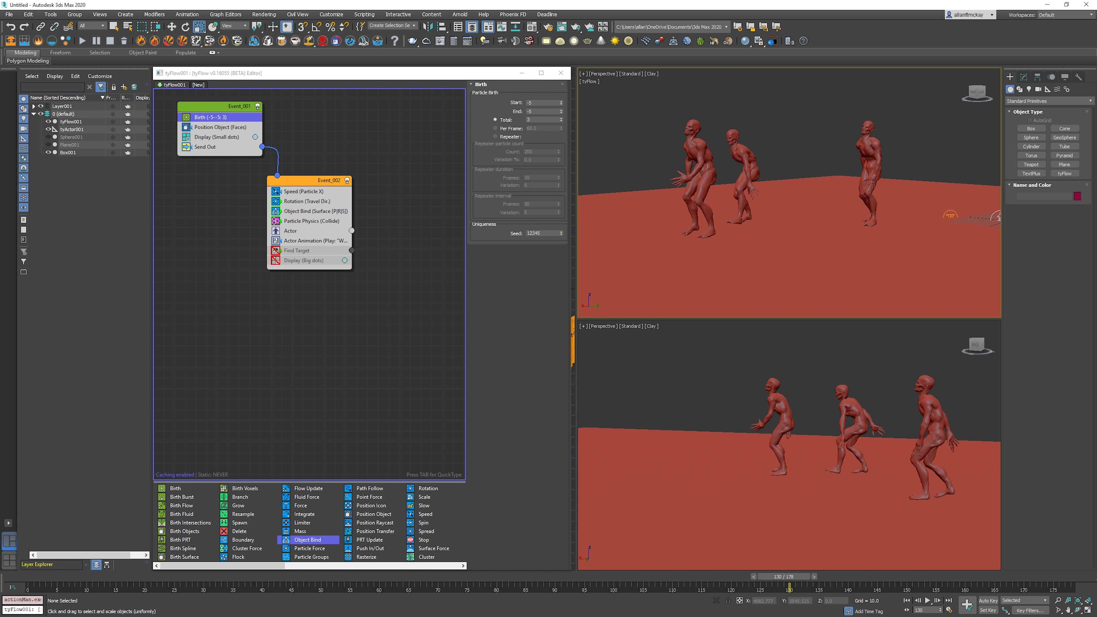
{"action": "key", "text": "Home"}
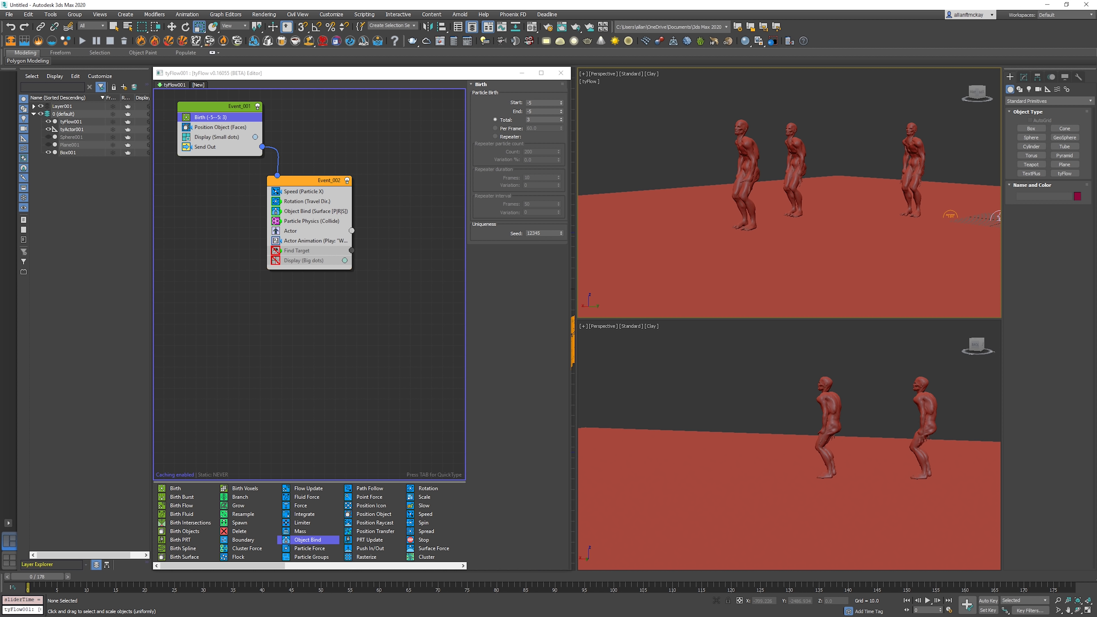
- Examine the three actors' walk on the box from a low angle during playback, and rewind the simulation
{"action": "scroll", "coordinate": [789, 225], "scroll_direction": "down", "scroll_amount": 6}
{"action": "mouse_move", "coordinate": [803, 230]}
{"action": "middle_mouse_down", "text": "alt"}
{"action": "mouse_move", "coordinate": [764, 218]}
{"action": "mouse_move", "coordinate": [793, 173]}
{"action": "mouse_move", "coordinate": [808, 216]}
{"action": "middle_mouse_up", "text": "alt"}
{"action": "key", "text": "F3"}
{"action": "scroll", "coordinate": [764, 218], "scroll_direction": "up", "scroll_amount": 5}
{"action": "key", "text": "F3"}
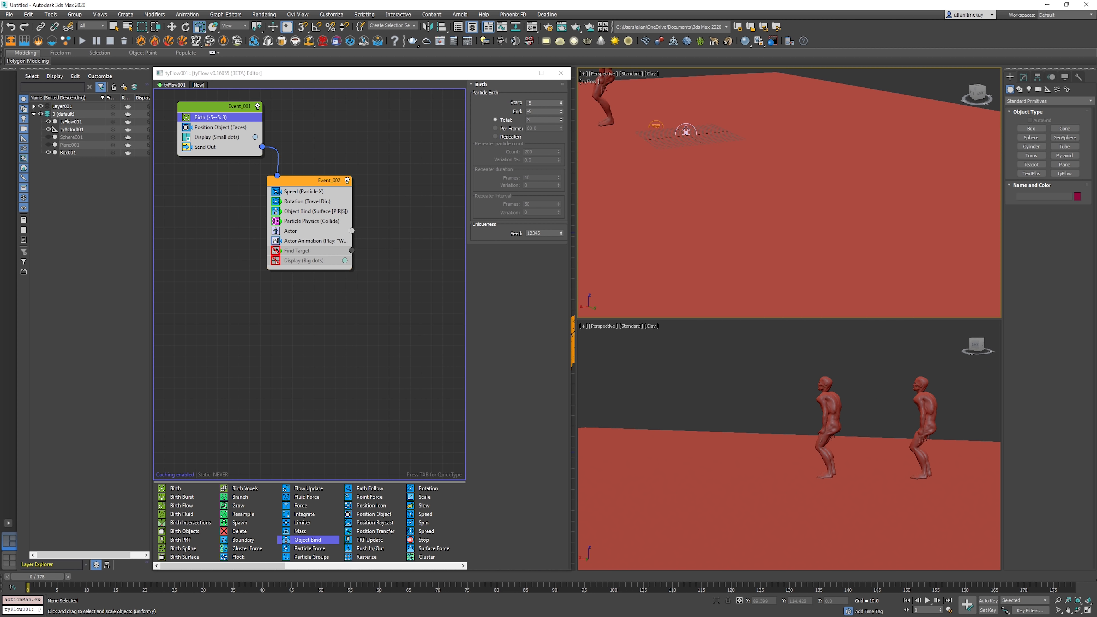
{"action": "middle_click_drag", "start_coordinate": [691, 134], "coordinate": [843, 212]}
{"action": "middle_click_drag", "start_coordinate": [700, 185], "coordinate": [903, 235]}
{"action": "key", "text": "F3"}
{"action": "middle_click_drag", "start_coordinate": [821, 229], "coordinate": [788, 203], "text": "alt"}
{"action": "mouse_move", "coordinate": [903, 225]}
{"action": "middle_mouse_down"}
{"action": "mouse_move", "coordinate": [661, 197]}
{"action": "mouse_move", "coordinate": [860, 227]}
{"action": "middle_mouse_up"}
{"action": "key", "text": "F3"}
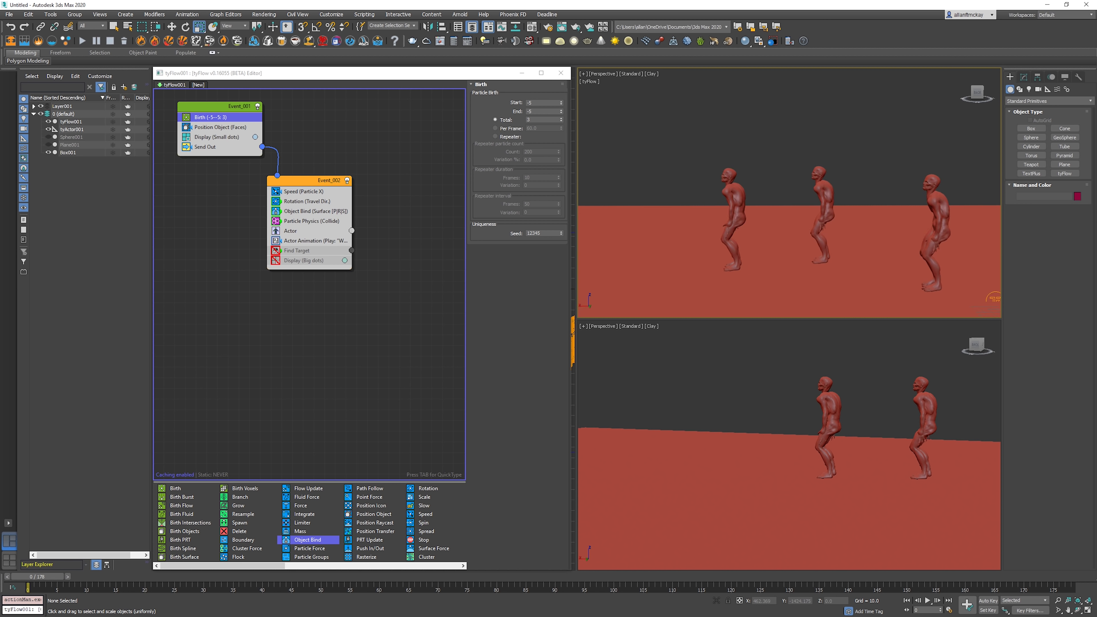
{"action": "key", "text": "slash"}
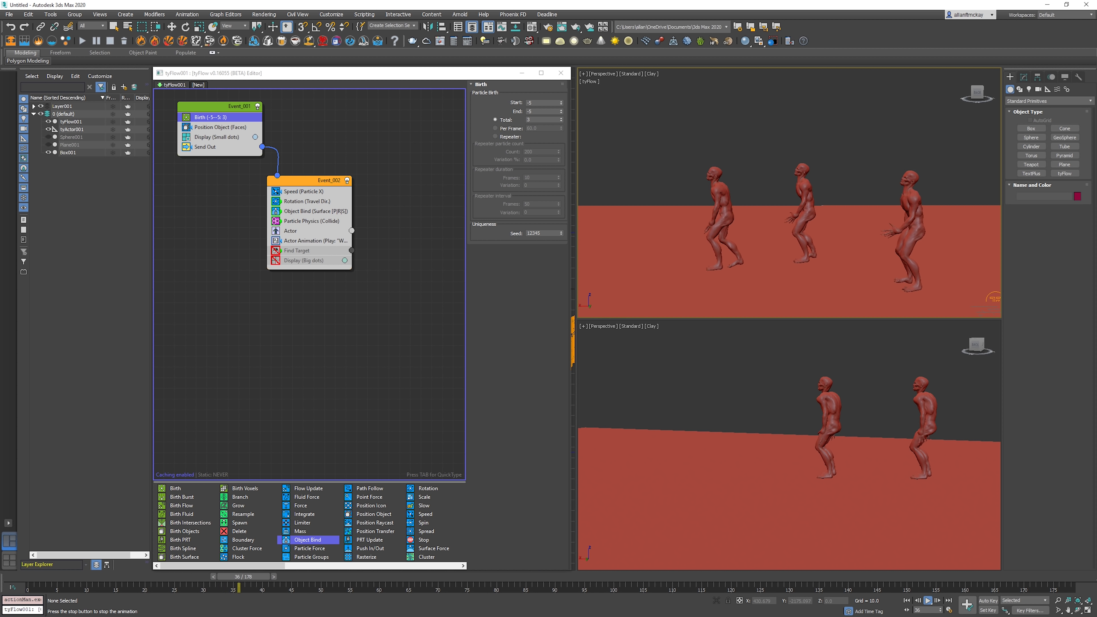
{"action": "key", "text": "slash"}
{"action": "key", "text": "Home"}
- In Event_002's Actor Animation operator, set the starting offset to 0, its variation to 10 and the blend frames to 0
{"action": "left_click", "coordinate": [299, 231]}
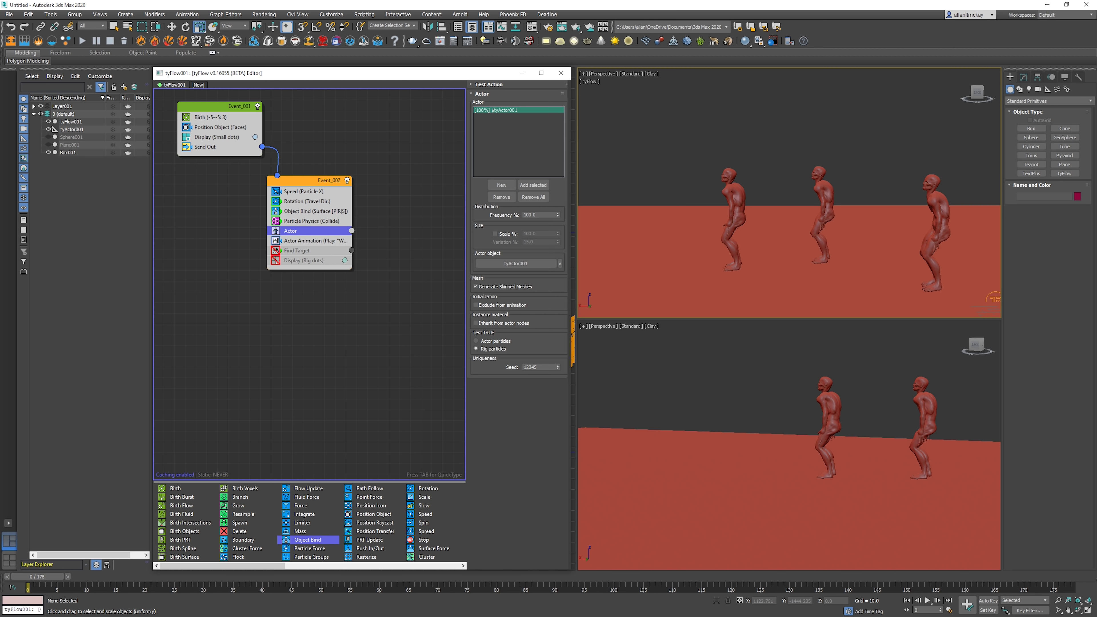
{"action": "left_click", "coordinate": [310, 241]}
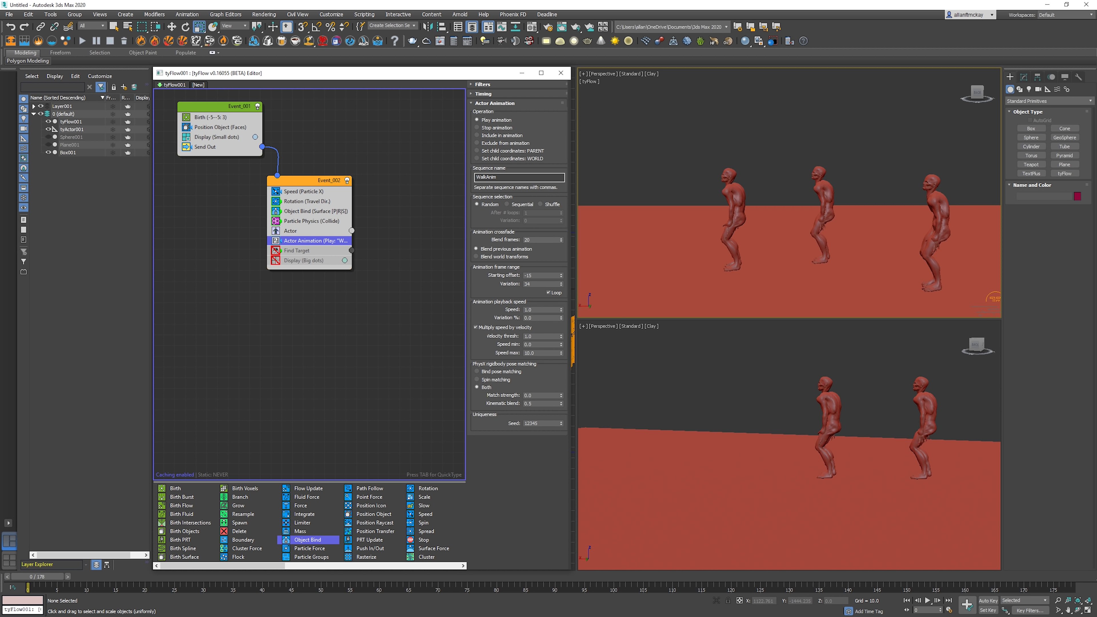
{"action": "right_click", "coordinate": [561, 276]}
{"action": "double_click", "coordinate": [528, 284]}
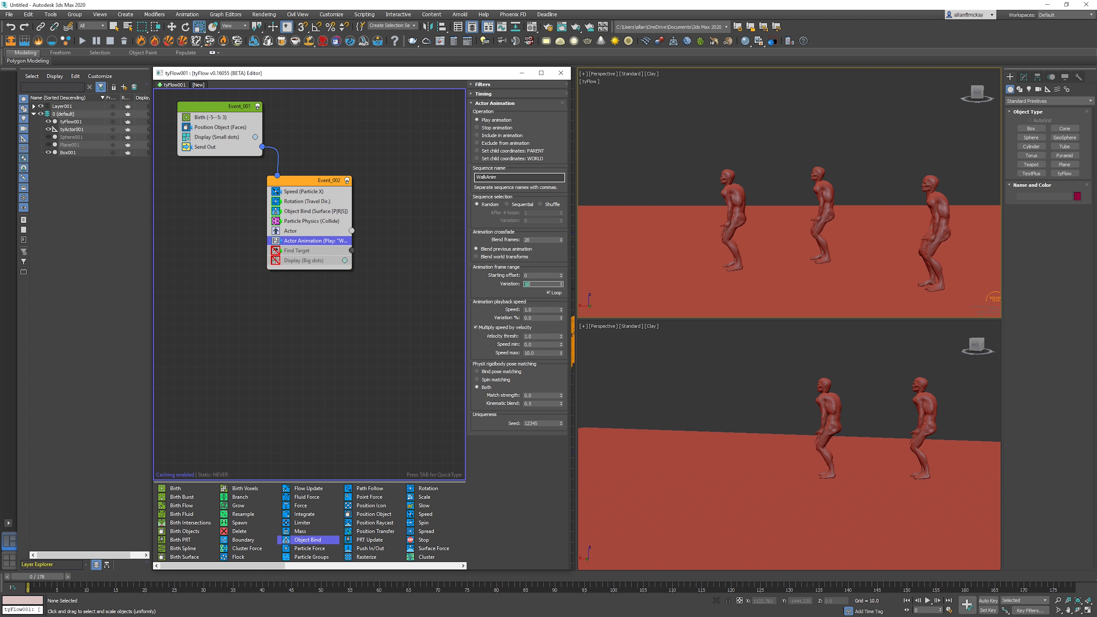
{"action": "right_click", "coordinate": [561, 240]}
- Play the simulation to check the actors' walk timing, rewind it, and view the three wireframe actors up close
{"action": "left_click", "coordinate": [928, 601]}
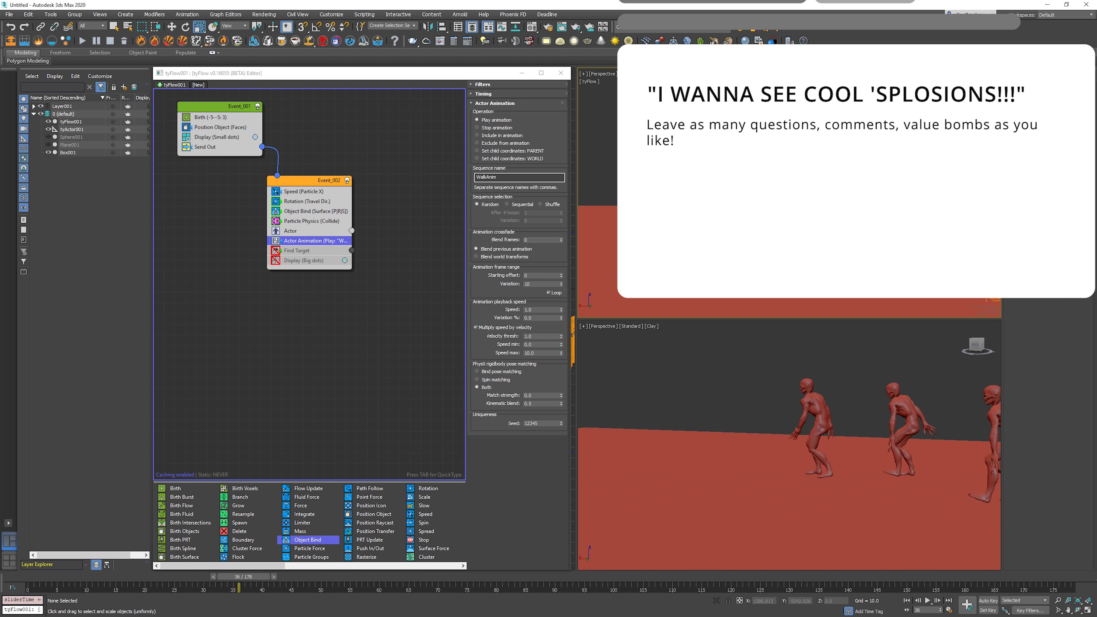
{"action": "key", "text": "Home"}
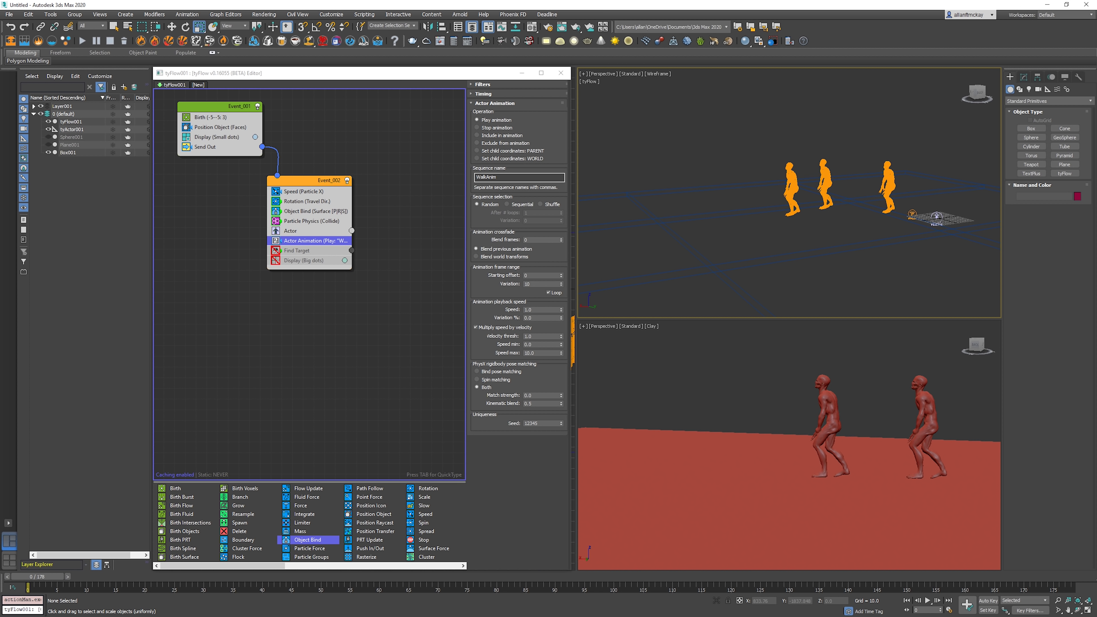
{"action": "scroll", "coordinate": [736, 157], "scroll_direction": "up", "scroll_amount": 5}
{"action": "middle_click_drag", "start_coordinate": [737, 156], "coordinate": [597, 144]}
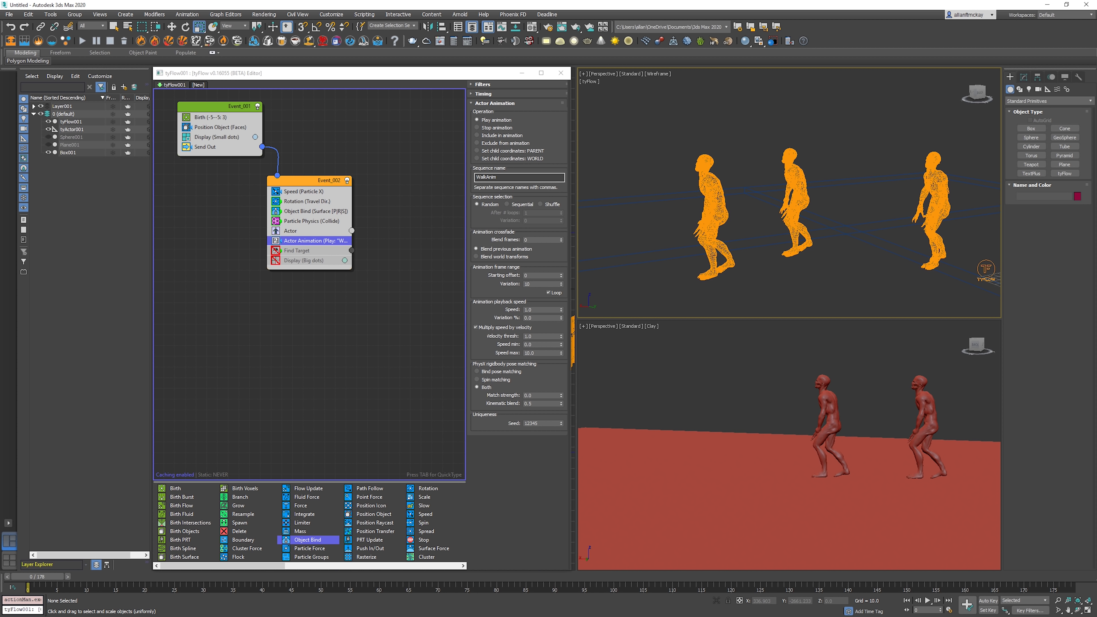
- Add a Time Test operator at the end of Event_002 and set its test value variation to 0
{"action": "key", "text": "Tab"}
{"action": "type", "text": "ti"}
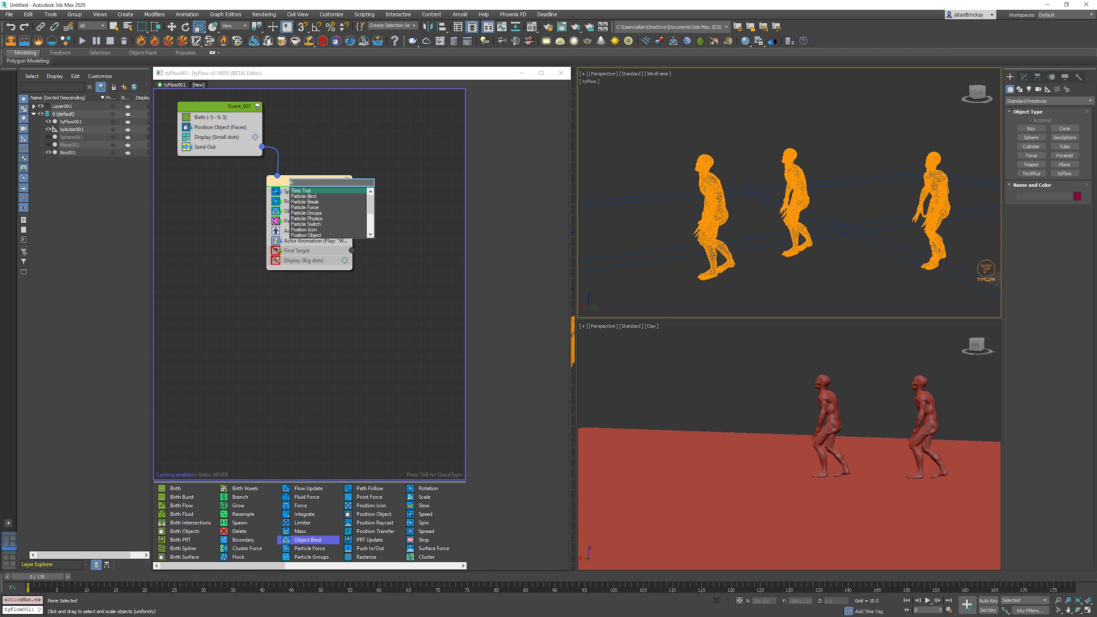
{"action": "type", "text": "e of"}
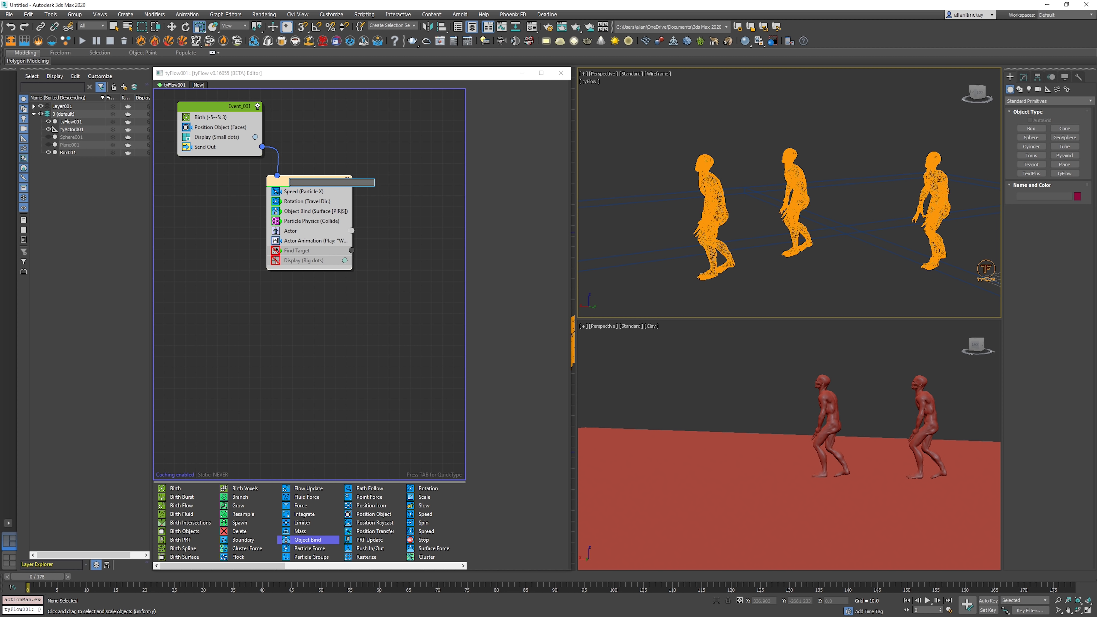
{"action": "type", "text": "time"}
{"action": "key", "text": "Return"}
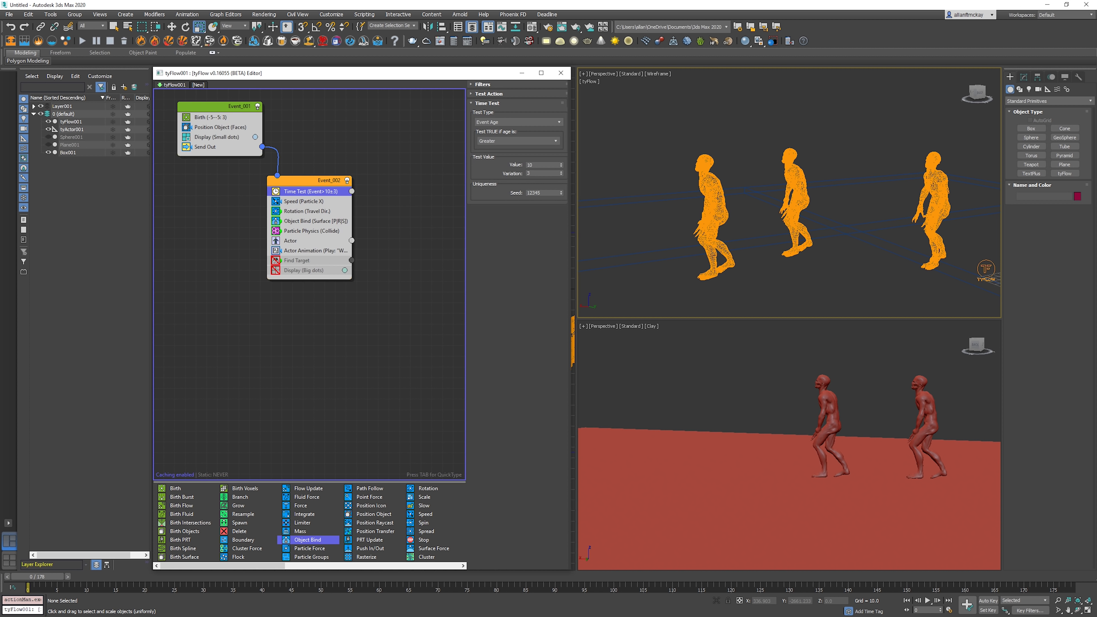
{"action": "left_click_drag", "start_coordinate": [310, 191], "coordinate": [350, 276]}
{"action": "left_click", "coordinate": [429, 283]}
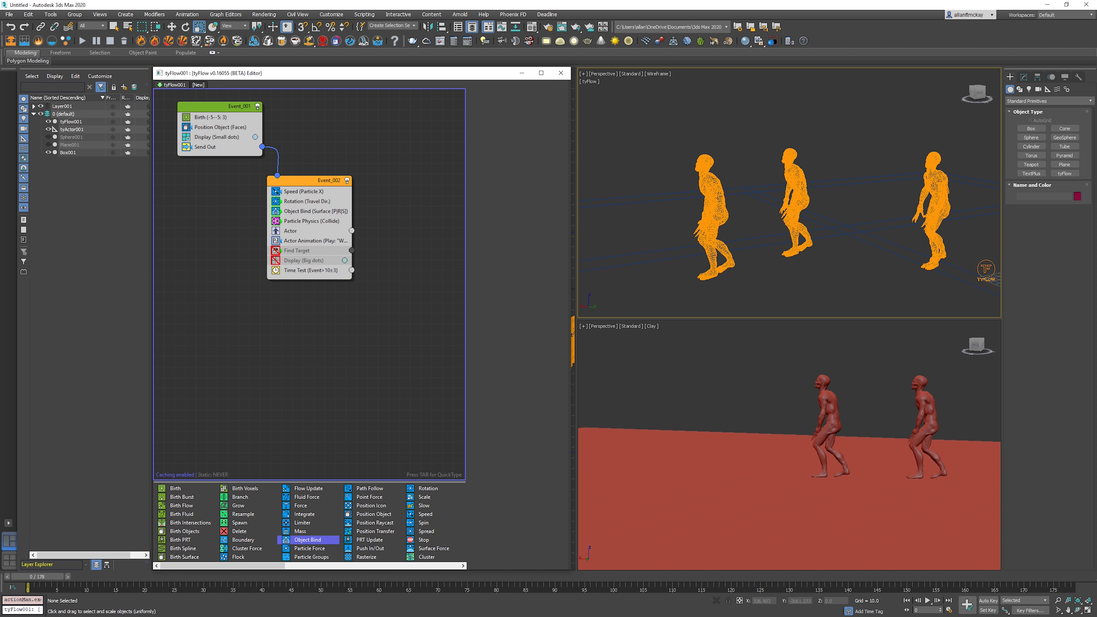
{"action": "left_click", "coordinate": [311, 271]}
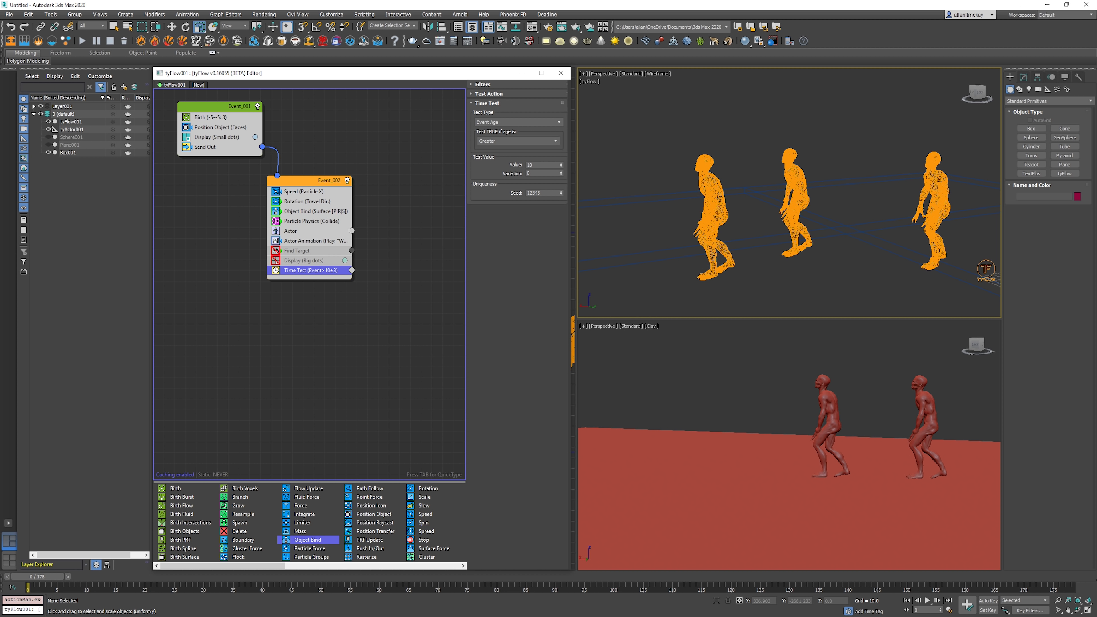
{"action": "left_click", "coordinate": [414, 268]}
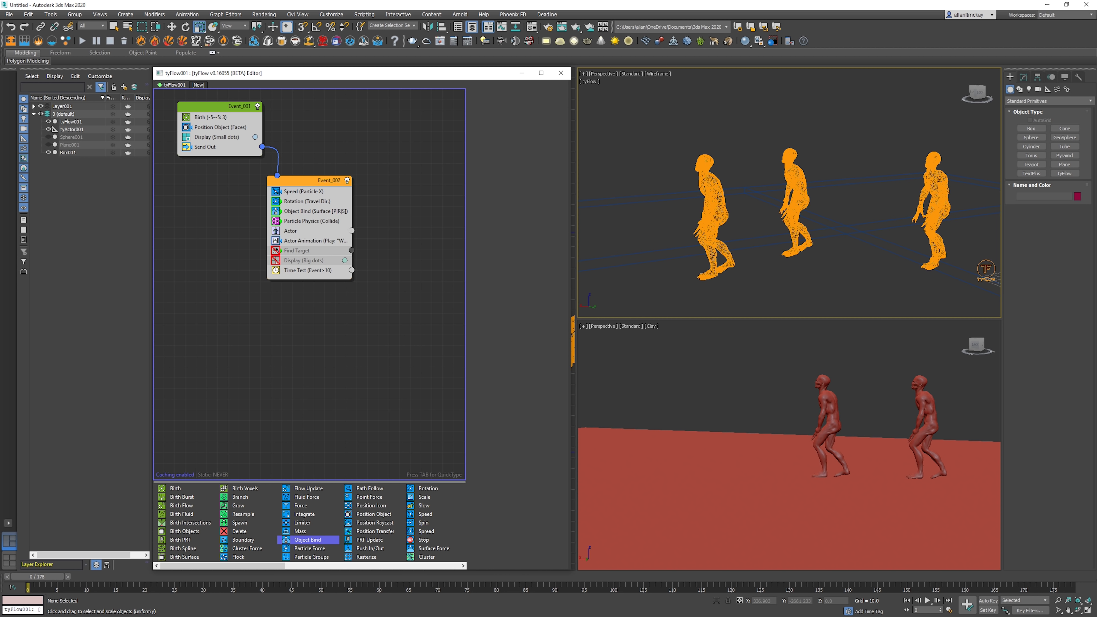
- Move the Time Test out of Event_002 into its own new event and wire the Actor operator's output to that event
{"action": "left_click", "coordinate": [757, 402]}
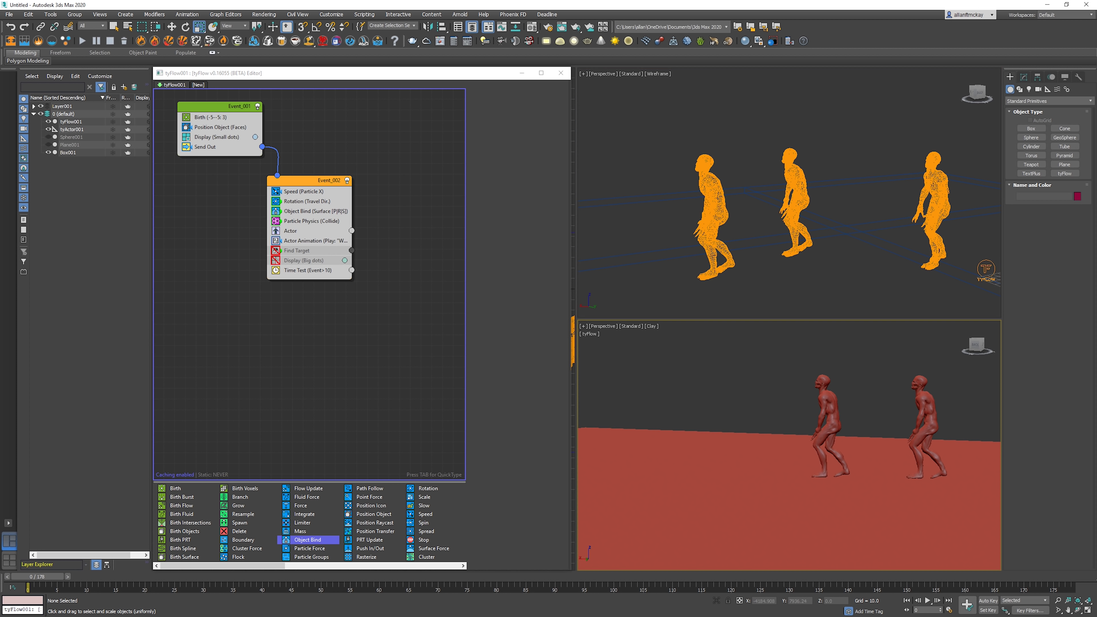
{"action": "left_click", "coordinate": [406, 303]}
{"action": "left_click_drag", "start_coordinate": [302, 180], "coordinate": [307, 190]}
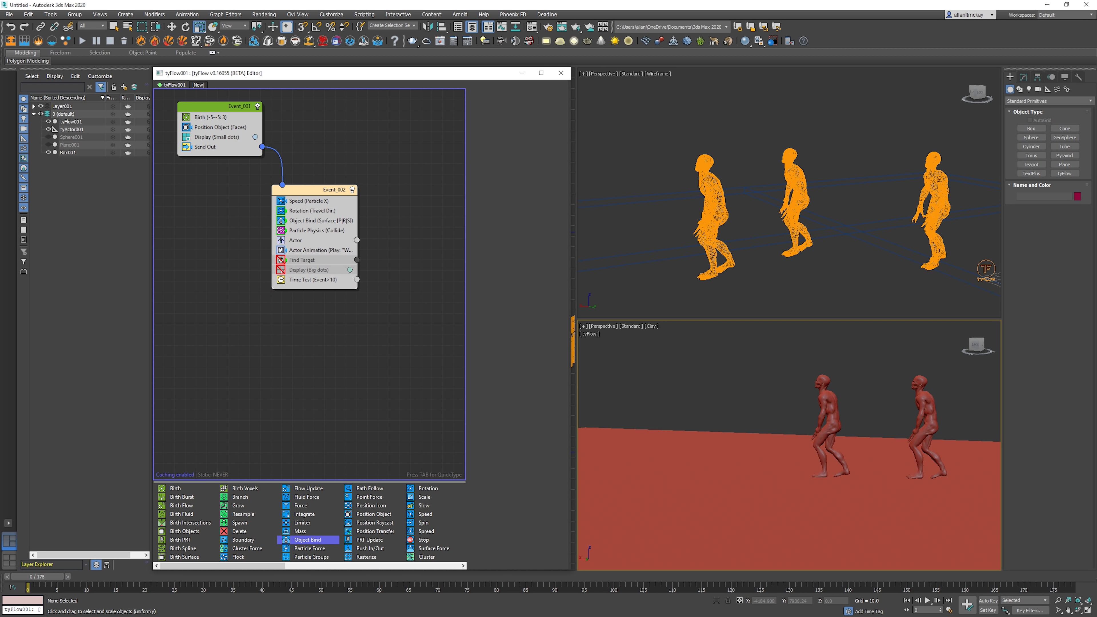
{"action": "left_click", "coordinate": [389, 242]}
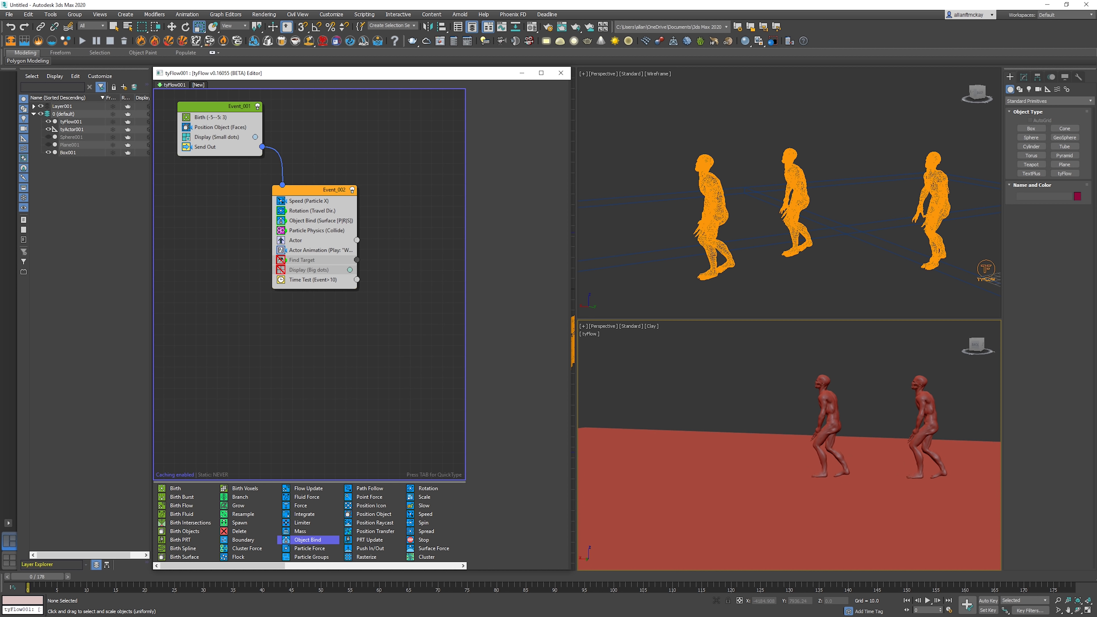
{"action": "left_click", "coordinate": [313, 280]}
{"action": "left_click_drag", "start_coordinate": [313, 280], "coordinate": [404, 303]}
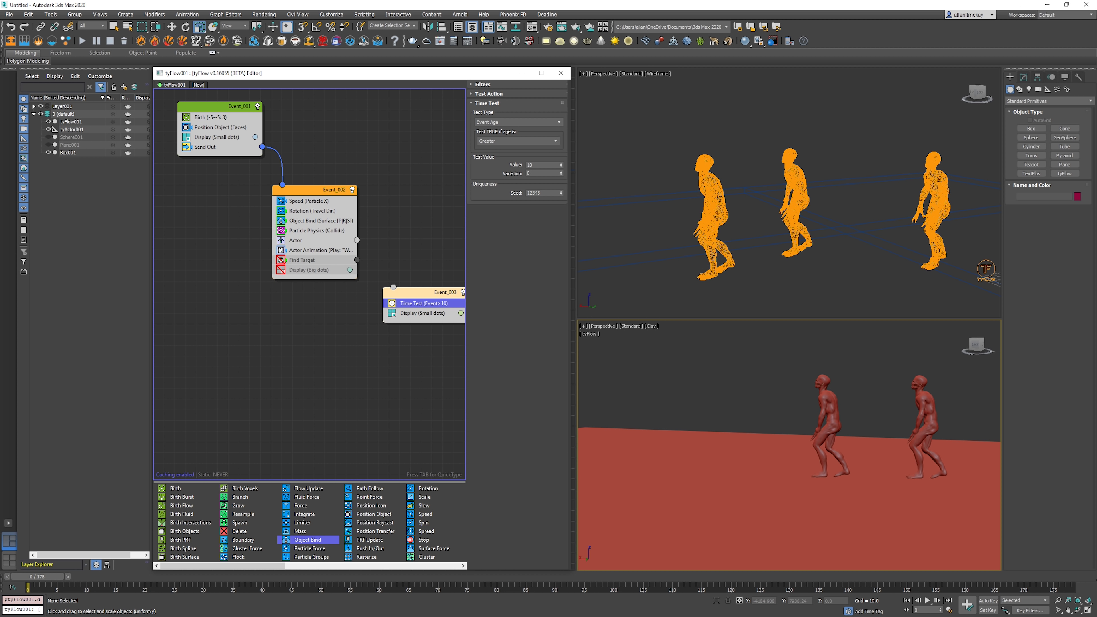
{"action": "left_click", "coordinate": [302, 240]}
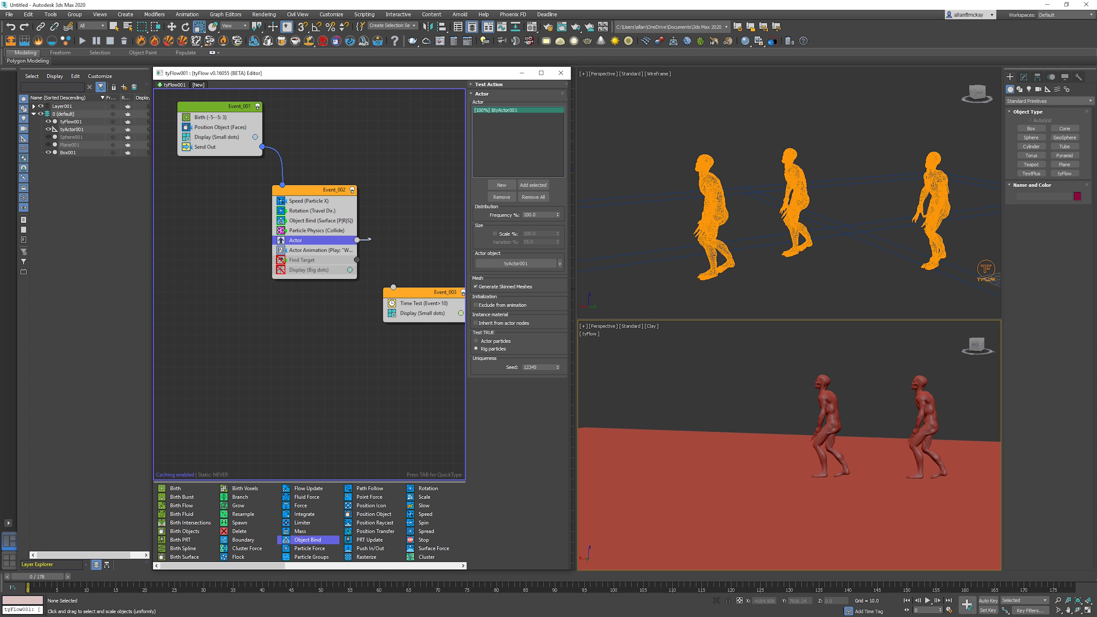
{"action": "left_click_drag", "start_coordinate": [370, 239], "coordinate": [394, 287]}
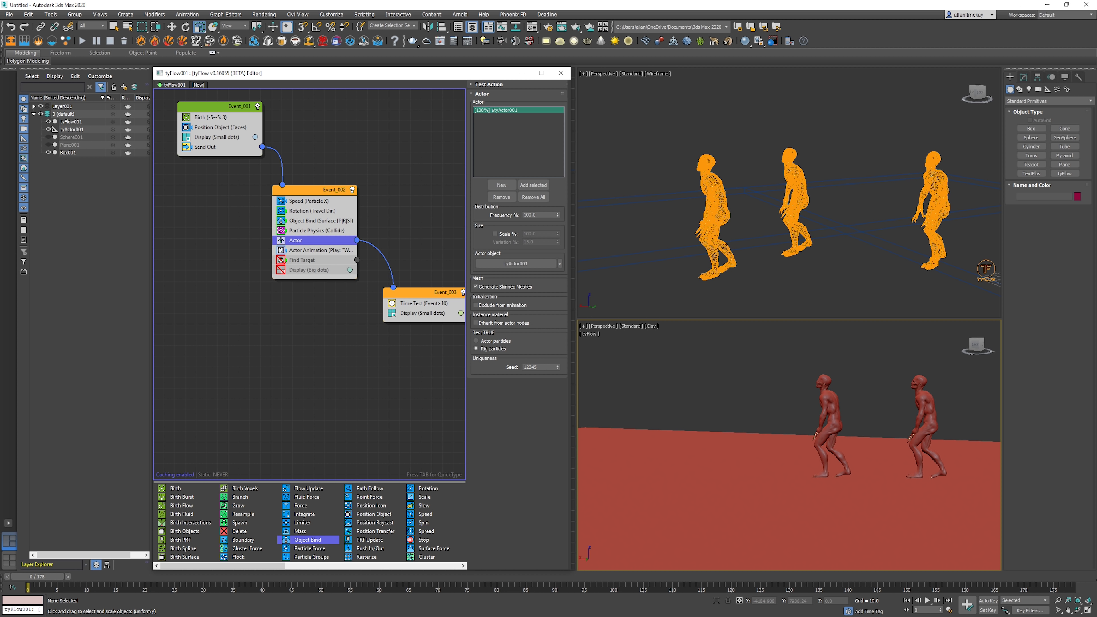
- Reposition the new Time Test event close beside Event_002, leaving room around it in the flow graph
{"action": "left_click", "coordinate": [302, 250]}
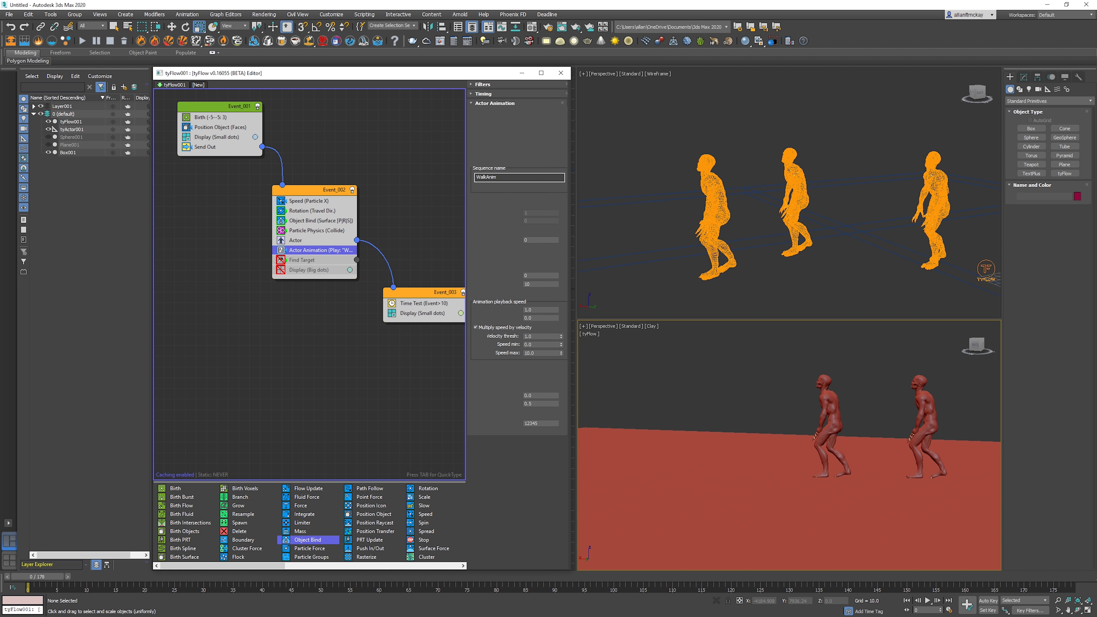
{"action": "left_click", "coordinate": [302, 241]}
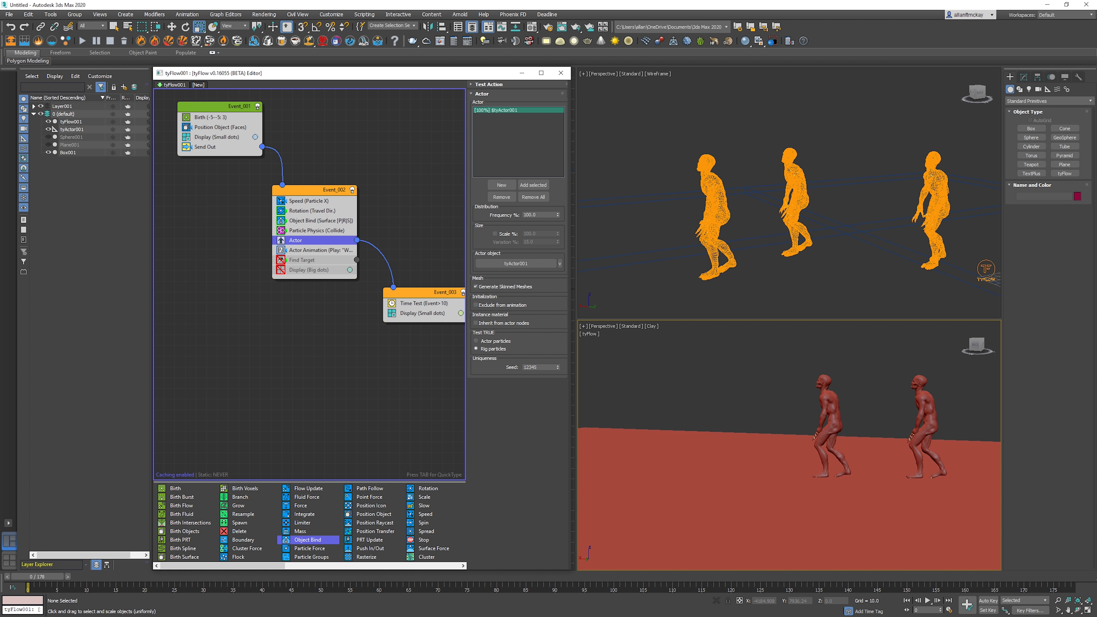
{"action": "left_click_drag", "start_coordinate": [415, 291], "coordinate": [409, 256]}
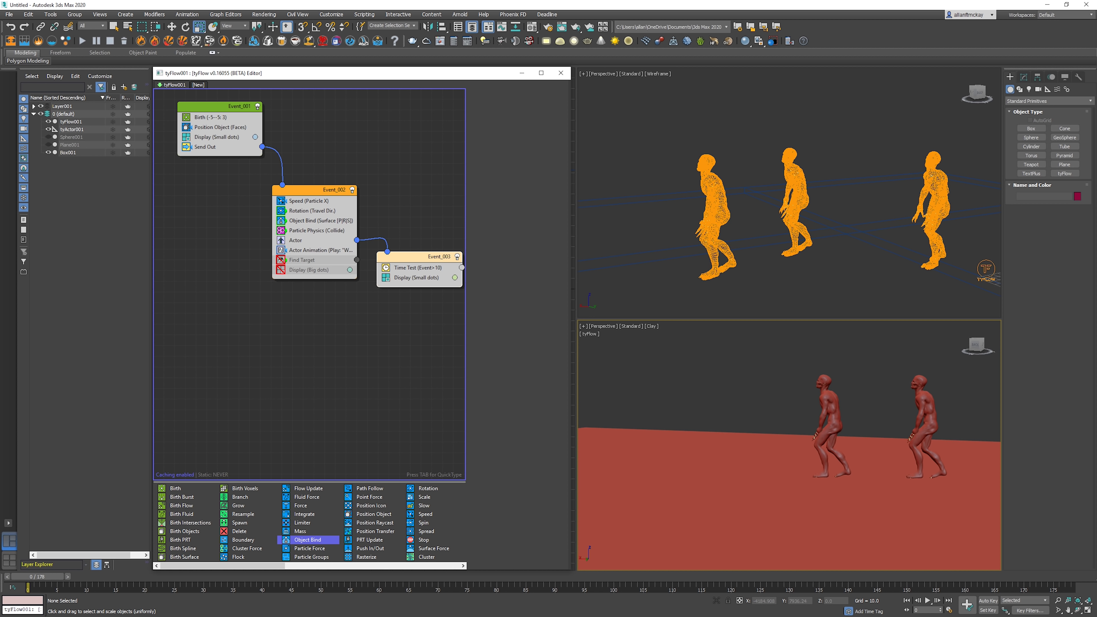
{"action": "middle_click_drag", "start_coordinate": [402, 320], "coordinate": [338, 339]}
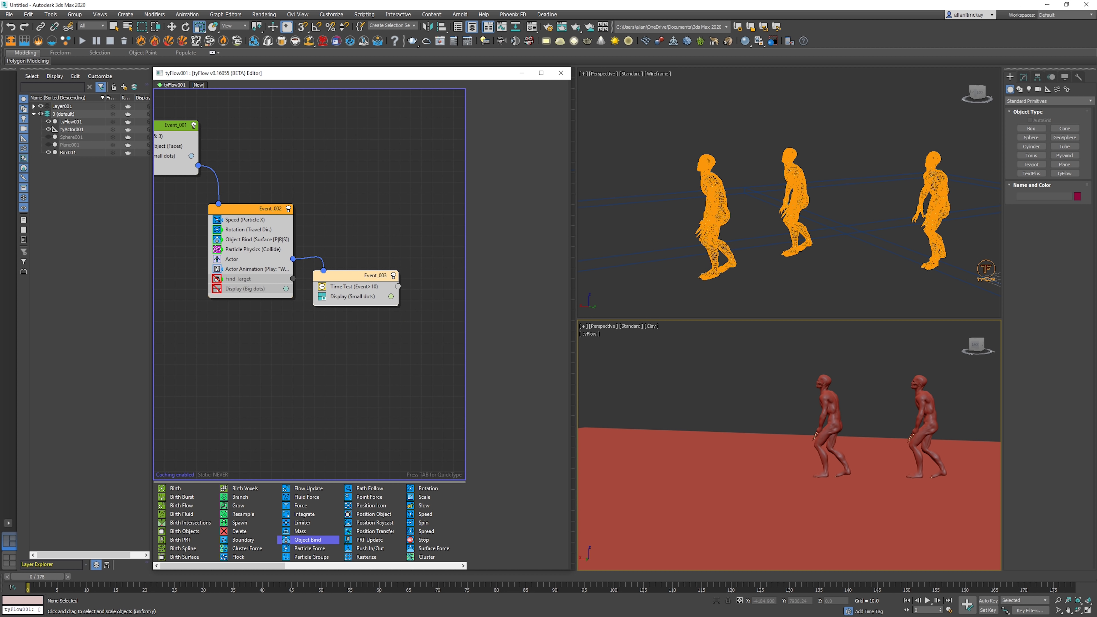
{"action": "left_click", "coordinate": [339, 340]}
{"action": "left_click_drag", "start_coordinate": [345, 276], "coordinate": [341, 286]}
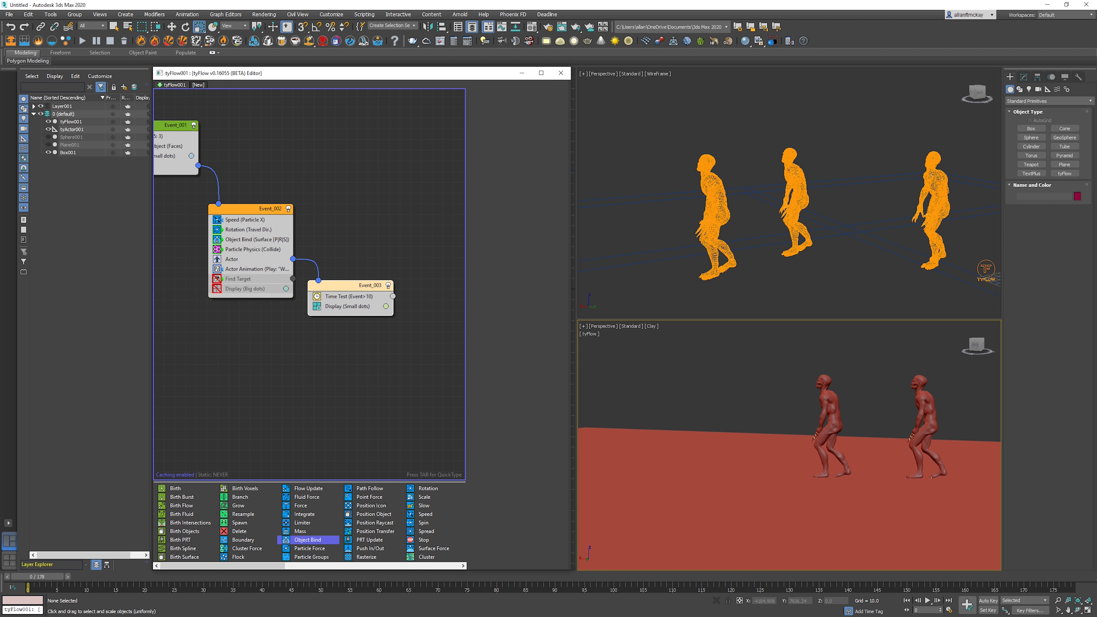
- Add a PhysX Switch operator in Kinematic mode above the Time Test in Event_003
{"action": "key", "text": "Tab"}
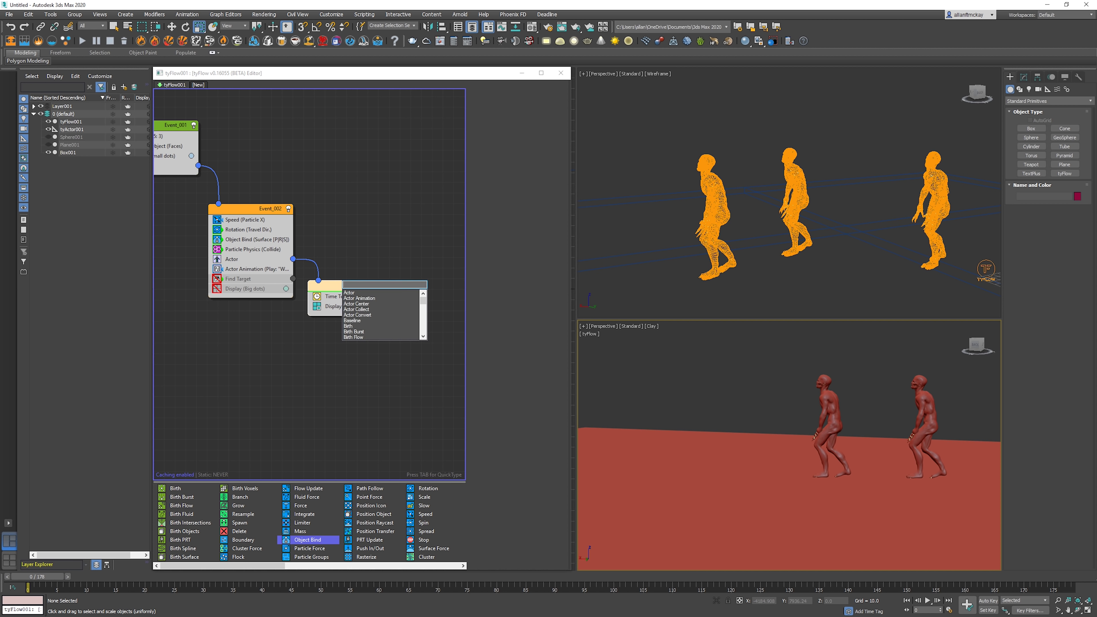
{"action": "type", "text": "phy"}
{"action": "key", "text": "Down"}
{"action": "key", "text": "Down"}
{"action": "key", "text": "Down"}
{"action": "key", "text": "Down"}
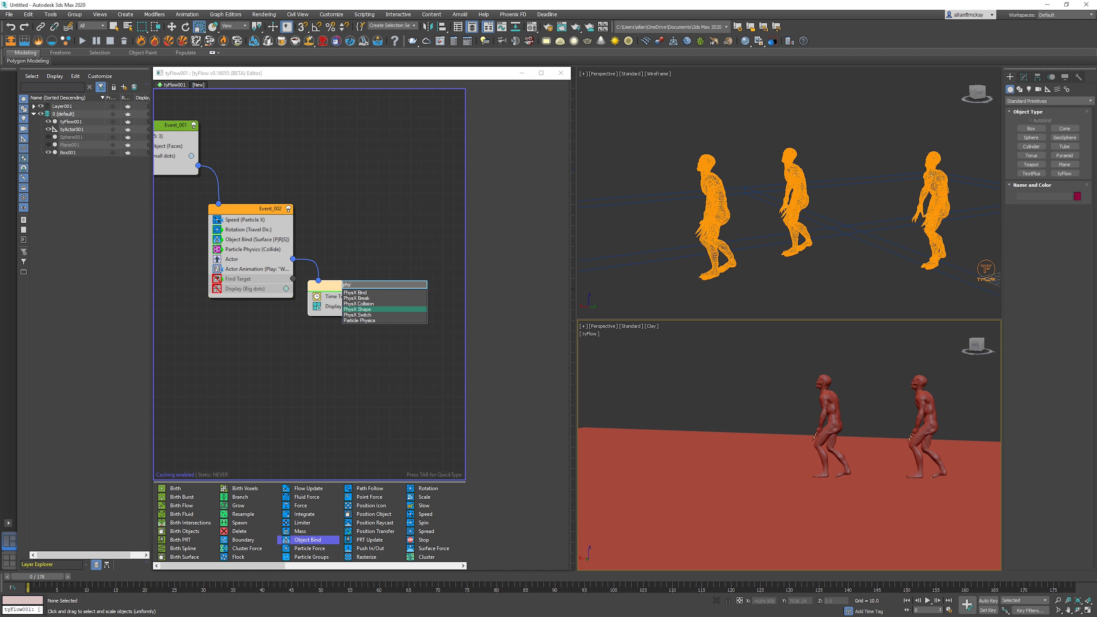
{"action": "key", "text": "Return"}
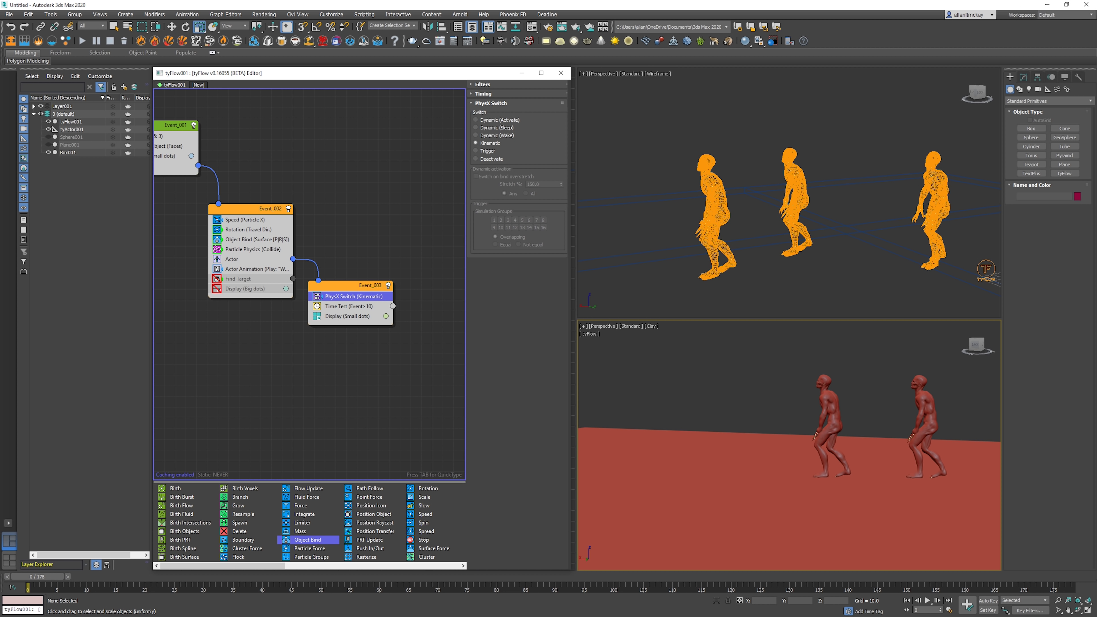
- Play the first few frames of the simulation in the wireframe view and stop the playback
{"action": "left_click", "coordinate": [855, 208]}
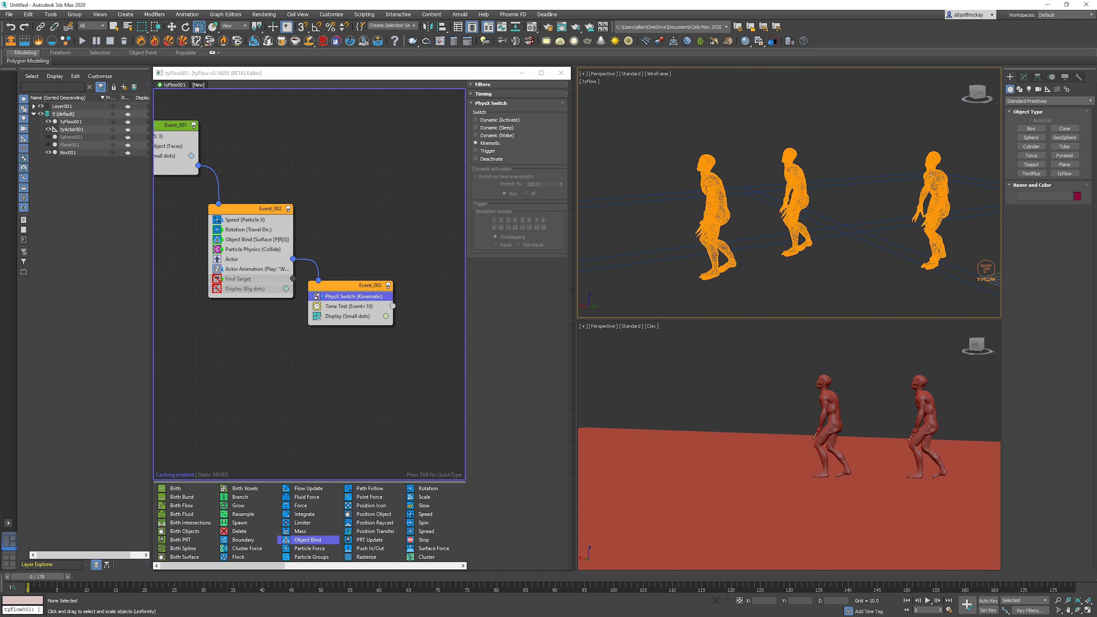
{"action": "key", "text": "slash"}
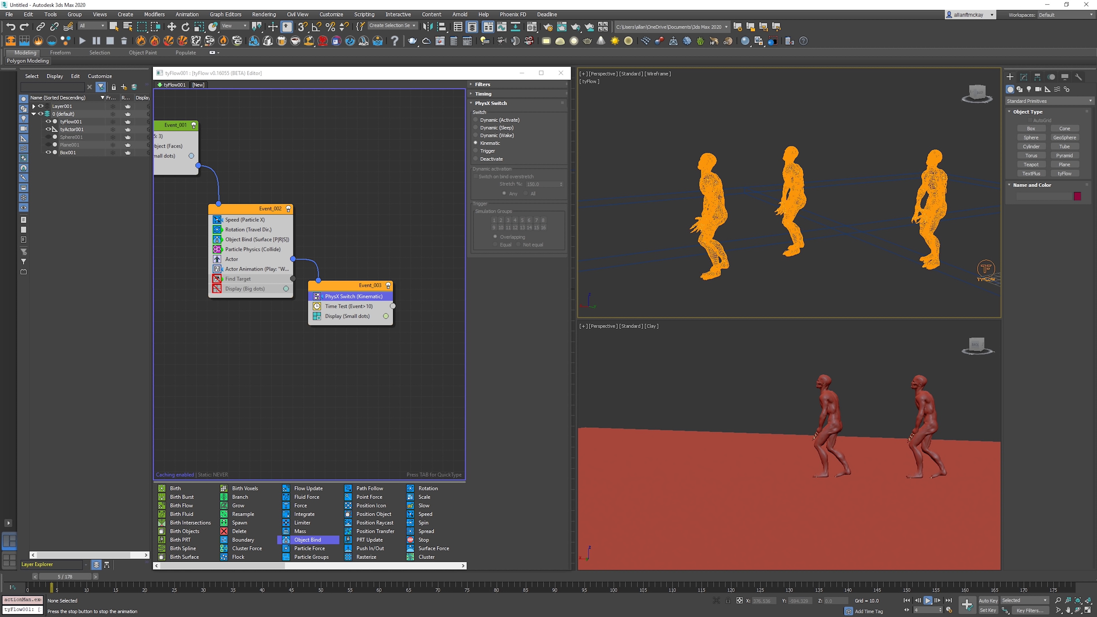
{"action": "left_click", "coordinate": [372, 242]}
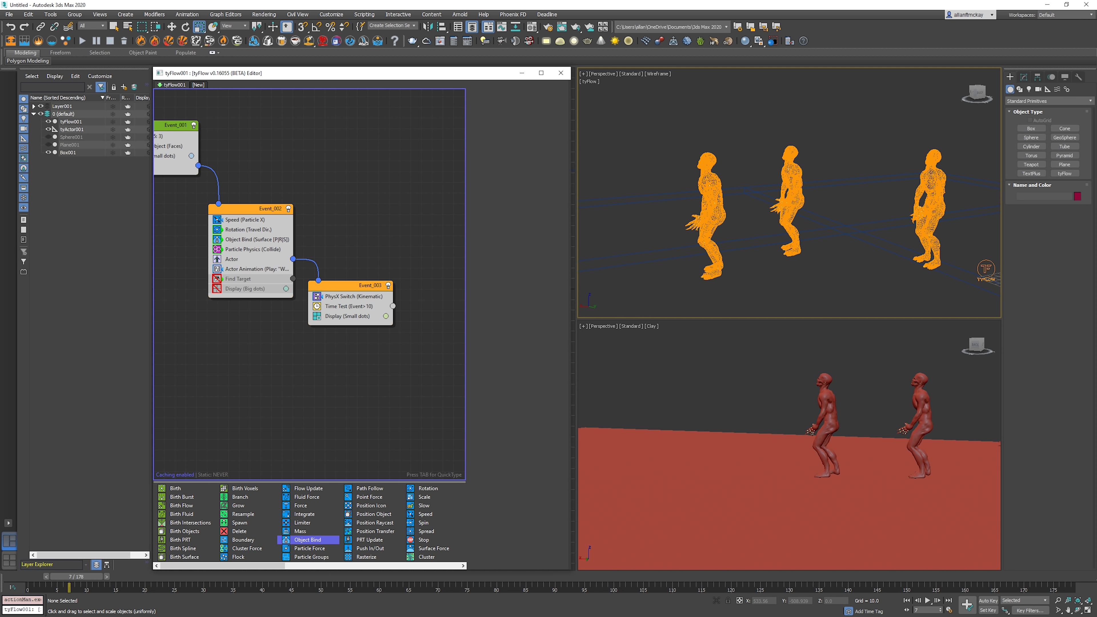
- Add a PhysX Shape operator above the PhysX Switch in Event_003 and expand its Dynamics settings
{"action": "left_click", "coordinate": [357, 289]}
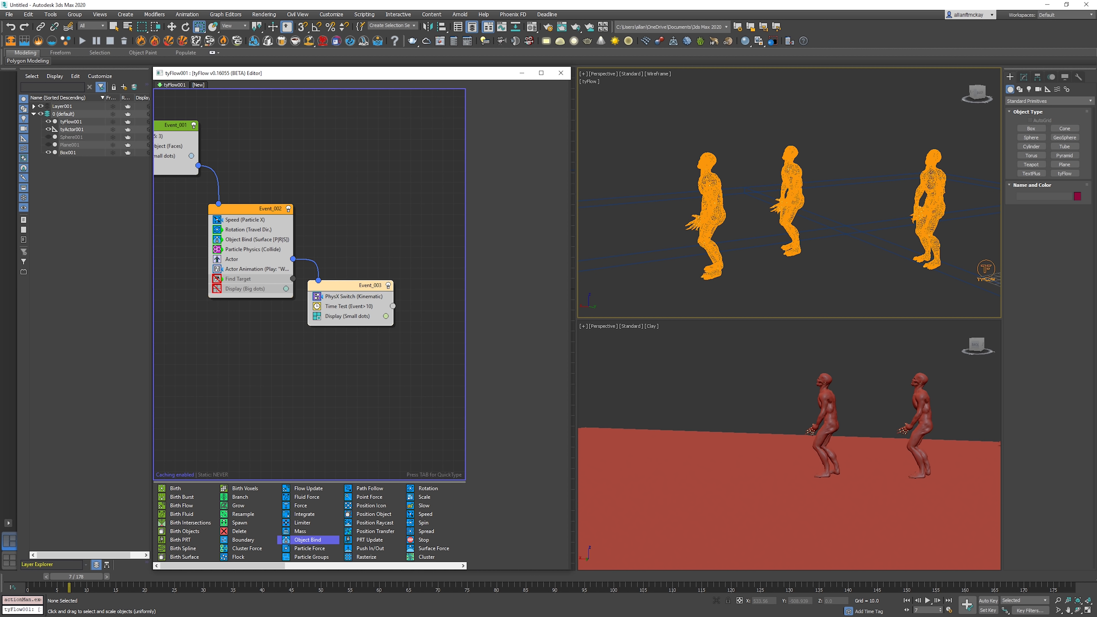
{"action": "key", "text": "Tab"}
{"action": "type", "text": "physx"}
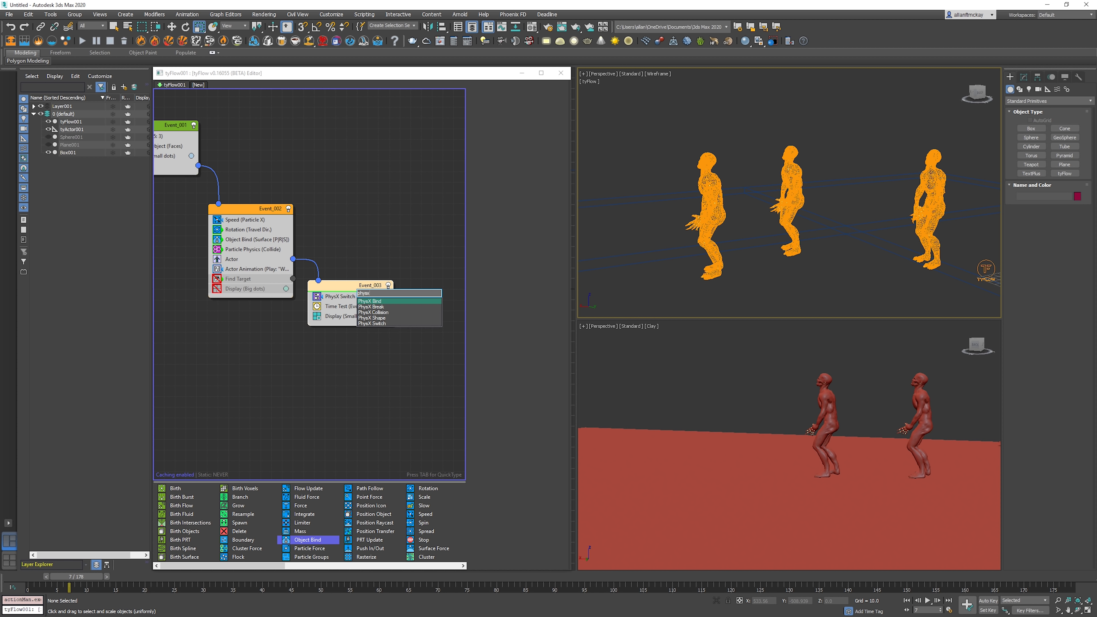
{"action": "key", "text": "Down"}
{"action": "key", "text": "Down"}
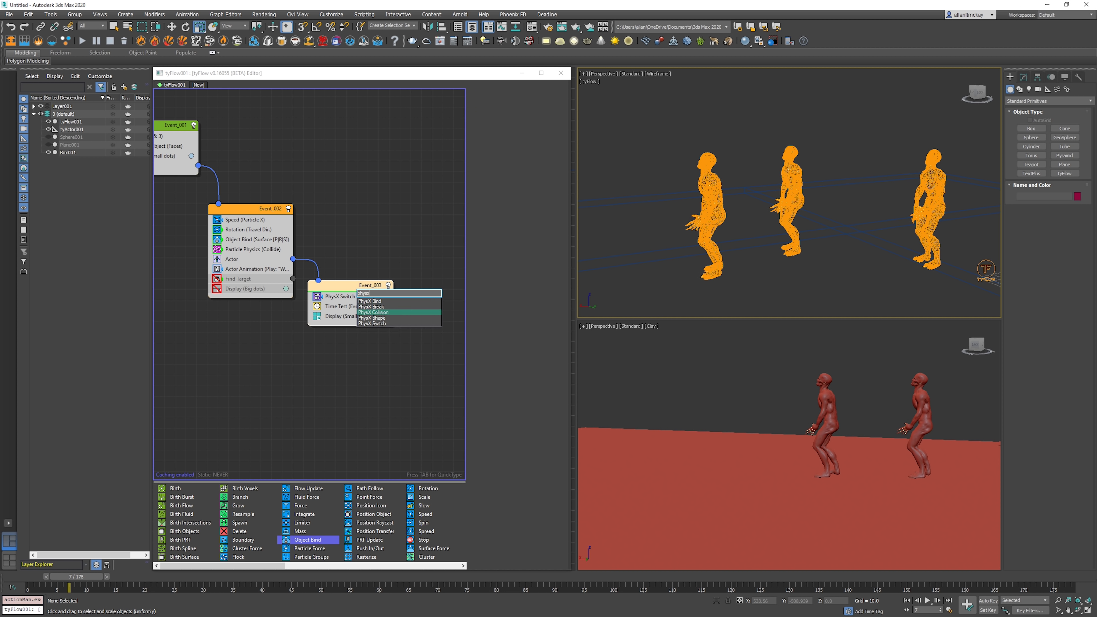
{"action": "key", "text": "Up"}
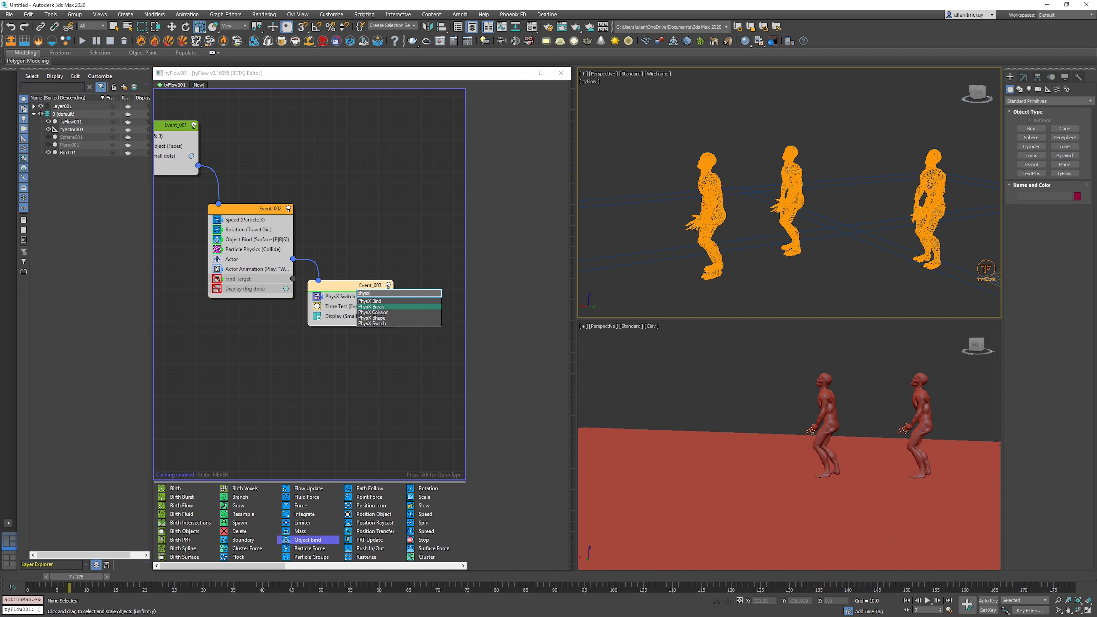
{"action": "key", "text": "Down"}
{"action": "key", "text": "Down"}
{"action": "key", "text": "Return"}
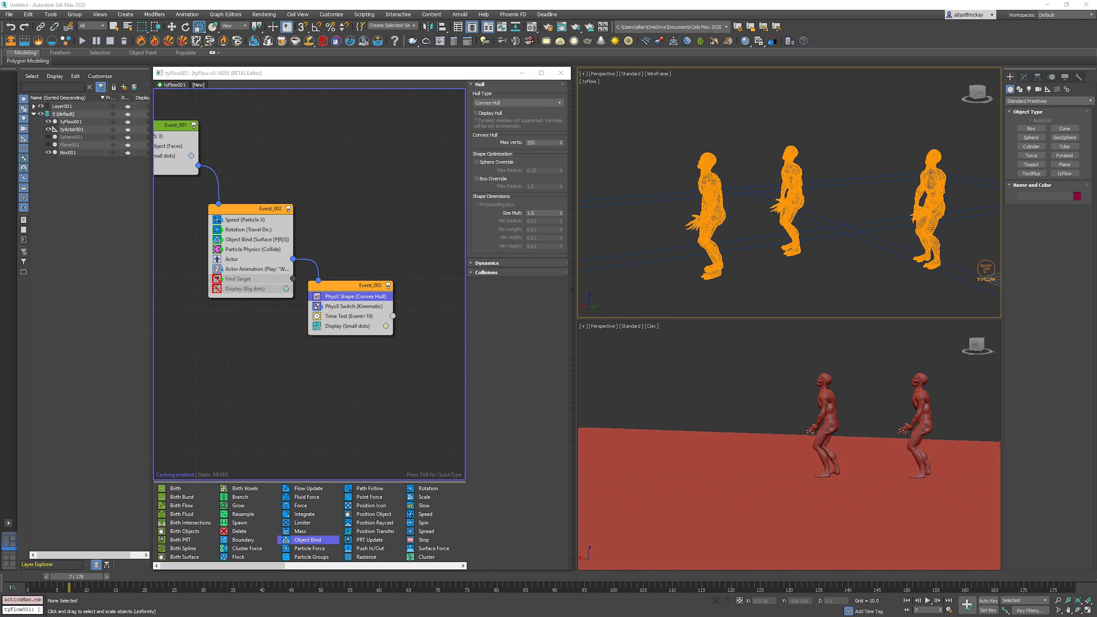
{"action": "left_click", "coordinate": [487, 263]}
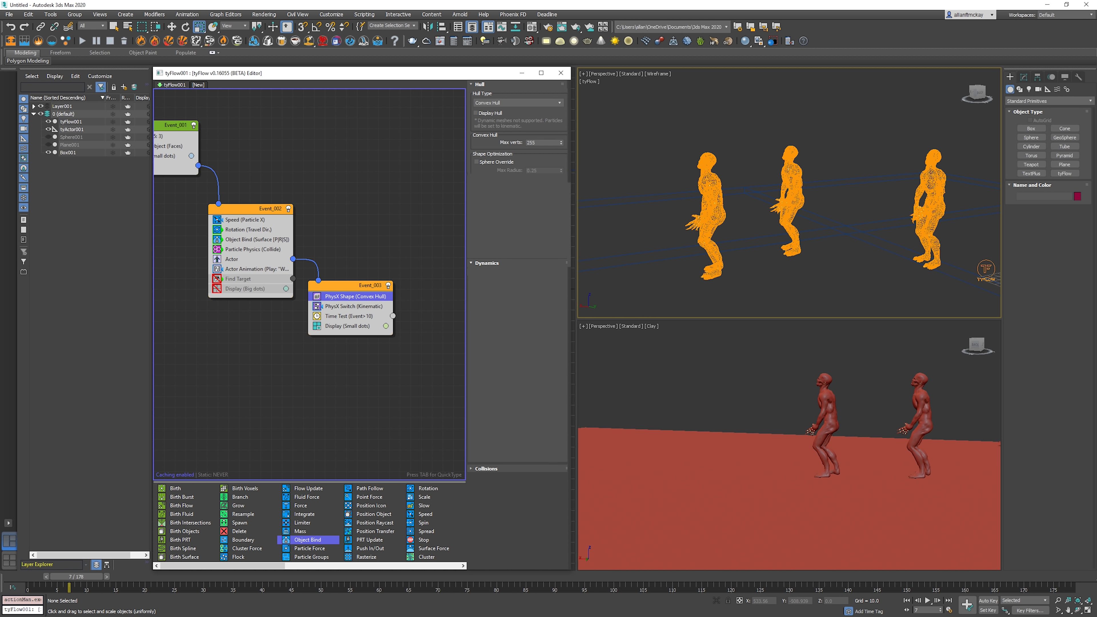
- Expand the Collisions settings of Event_003's PhysX Shape operator and examine its Dynamics and Collisions parameters
{"action": "left_click", "coordinate": [487, 468]}
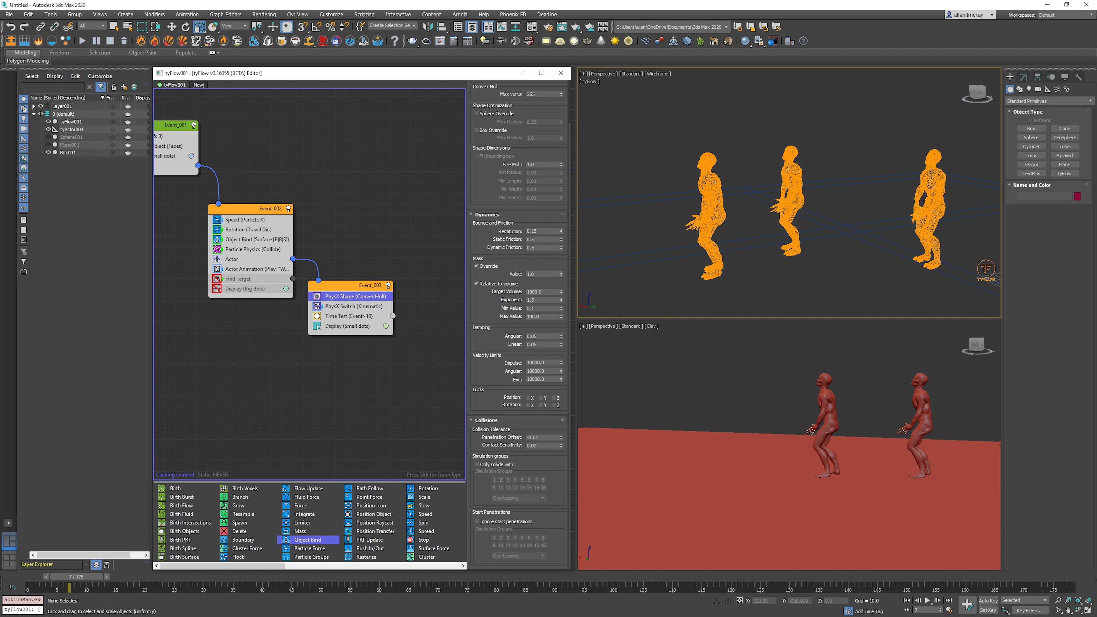
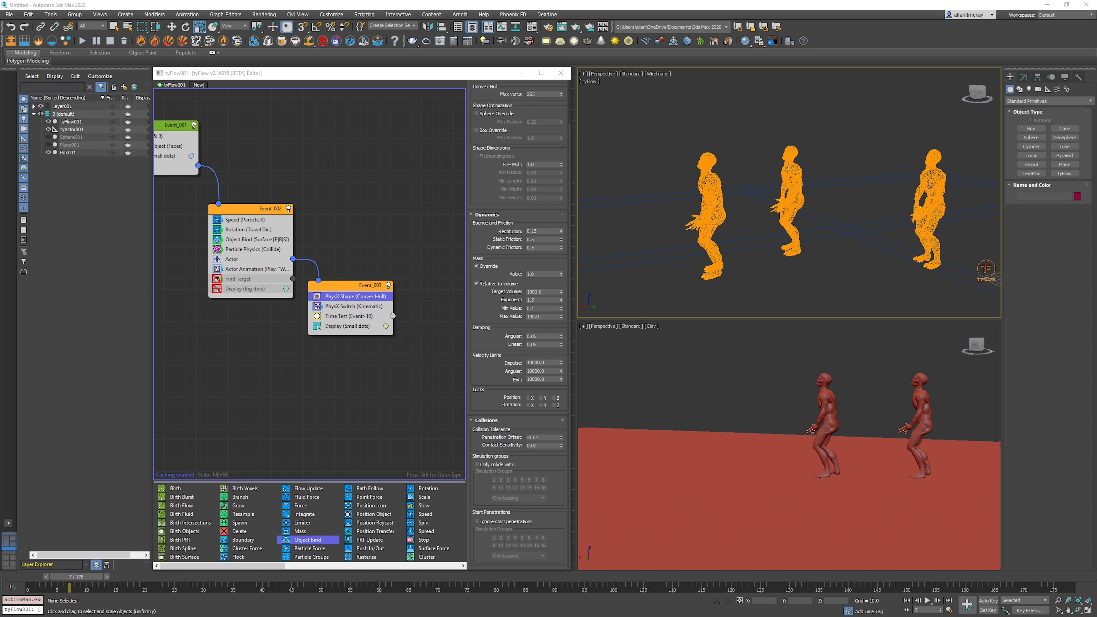
{"action": "left_click", "coordinate": [381, 246]}
{"action": "left_click", "coordinate": [345, 286]}
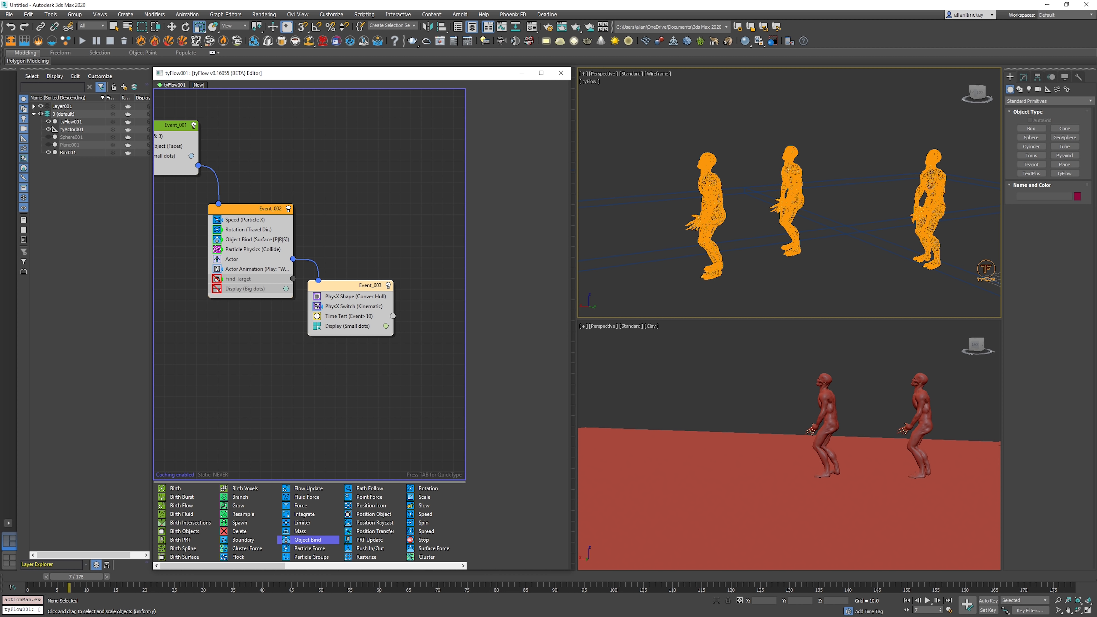
- Add a PhysX Collision operator below PhysX Switch in Event_003 and move the Time Test to the end of the event
{"action": "left_click", "coordinate": [368, 377]}
{"action": "middle_click_drag", "start_coordinate": [368, 376], "coordinate": [262, 360]}
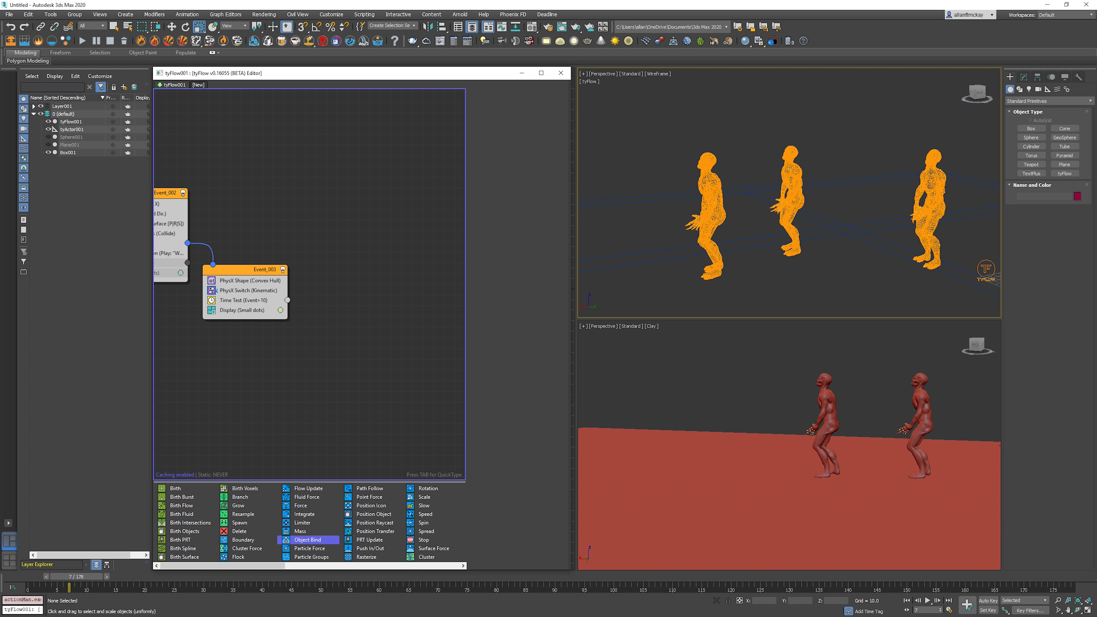
{"action": "left_click", "coordinate": [240, 270]}
{"action": "key", "text": "Tab"}
{"action": "type", "text": "physx"}
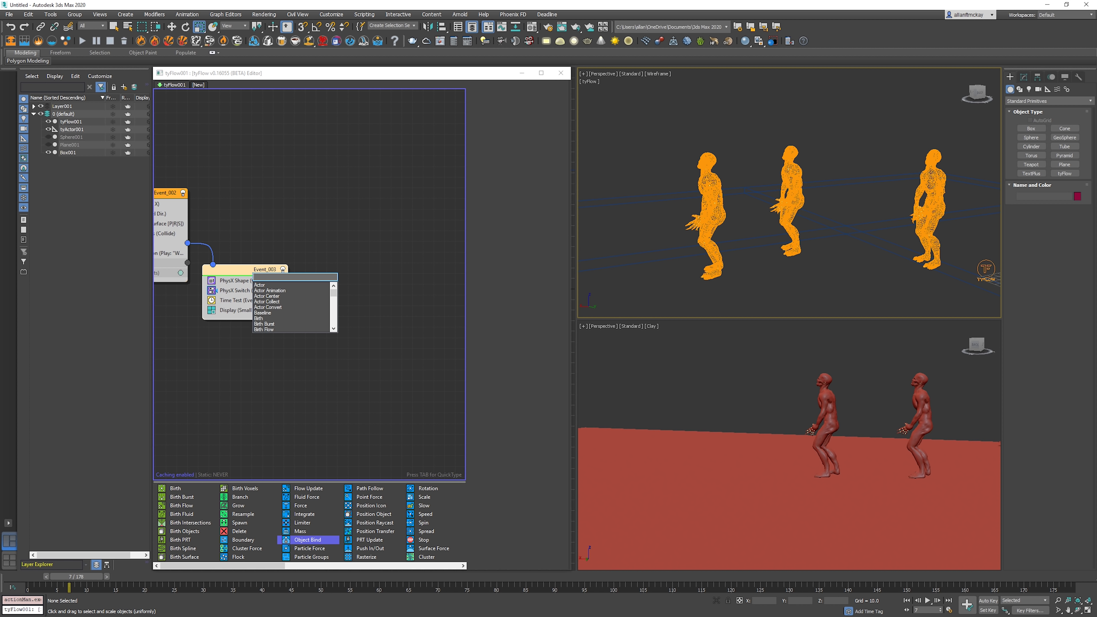
{"action": "key", "text": "Down"}
{"action": "key", "text": "Down"}
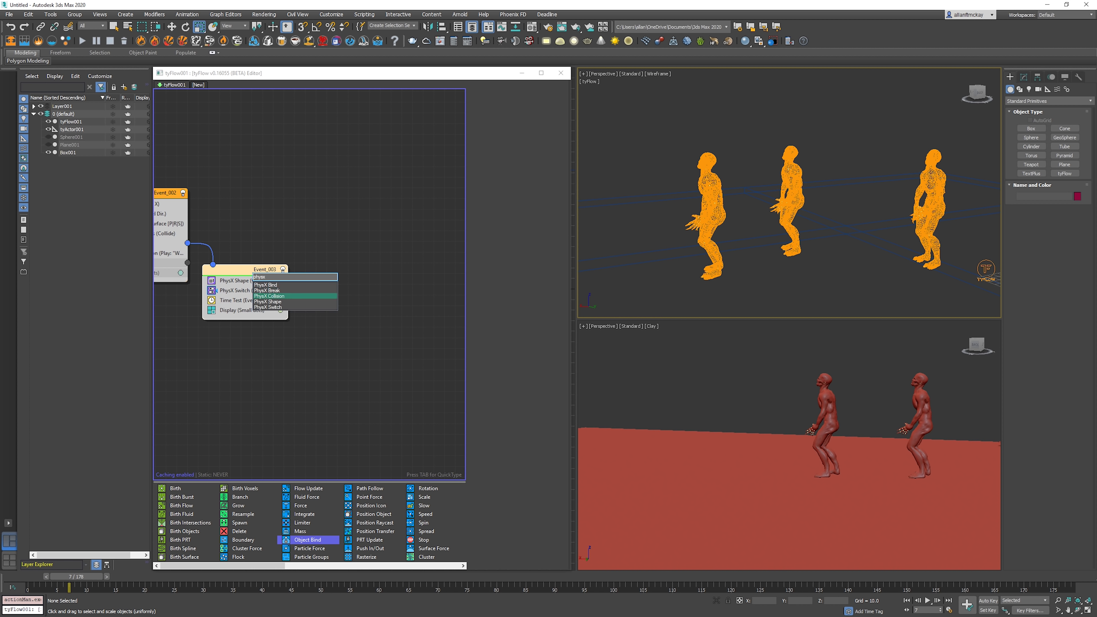
{"action": "key", "text": "Return"}
{"action": "left_click_drag", "start_coordinate": [254, 280], "coordinate": [276, 315]}
{"action": "left_click", "coordinate": [331, 339]}
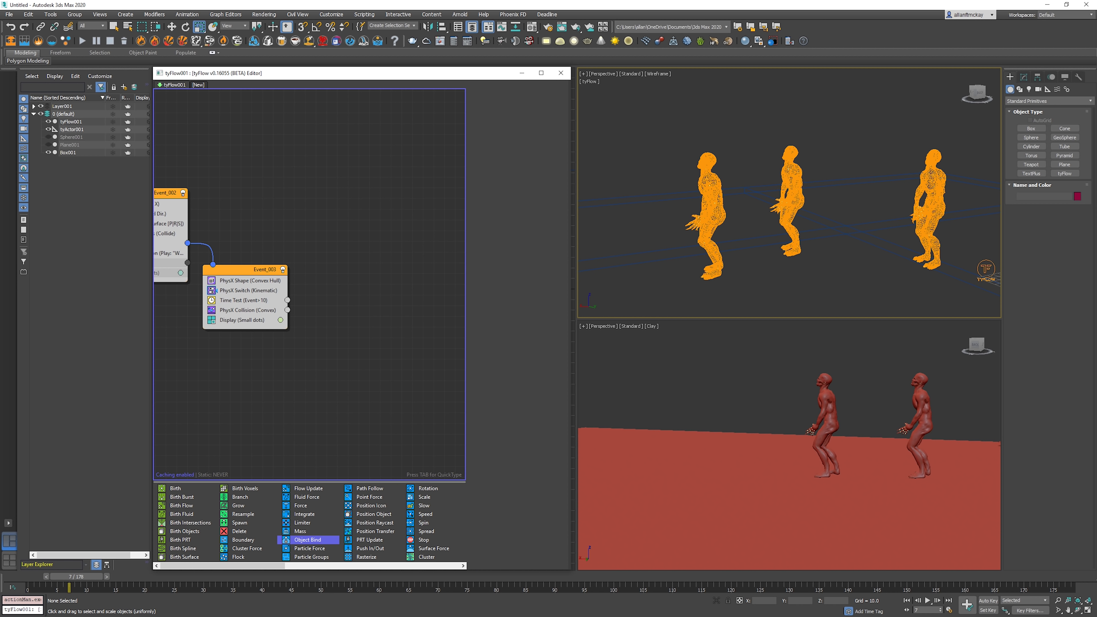
{"action": "left_click", "coordinate": [247, 300]}
{"action": "left_click_drag", "start_coordinate": [244, 300], "coordinate": [270, 329]}
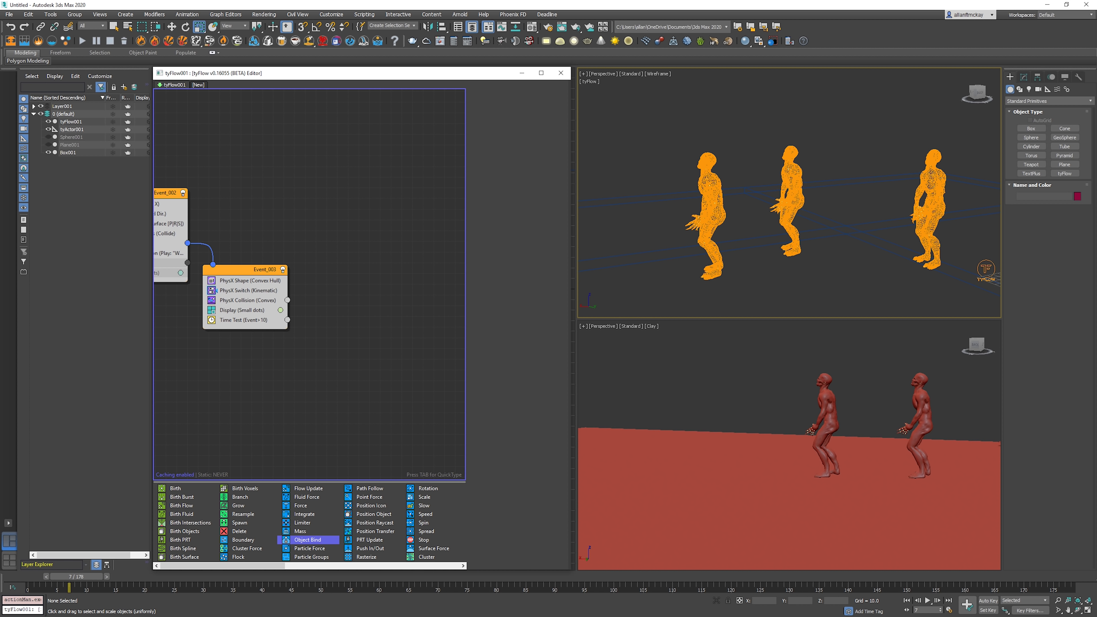
- Create a new event with an Actor Collect operator and connect it to the Time Test output of Event_003
{"action": "key", "text": "Tab"}
{"action": "type", "text": "actor"}
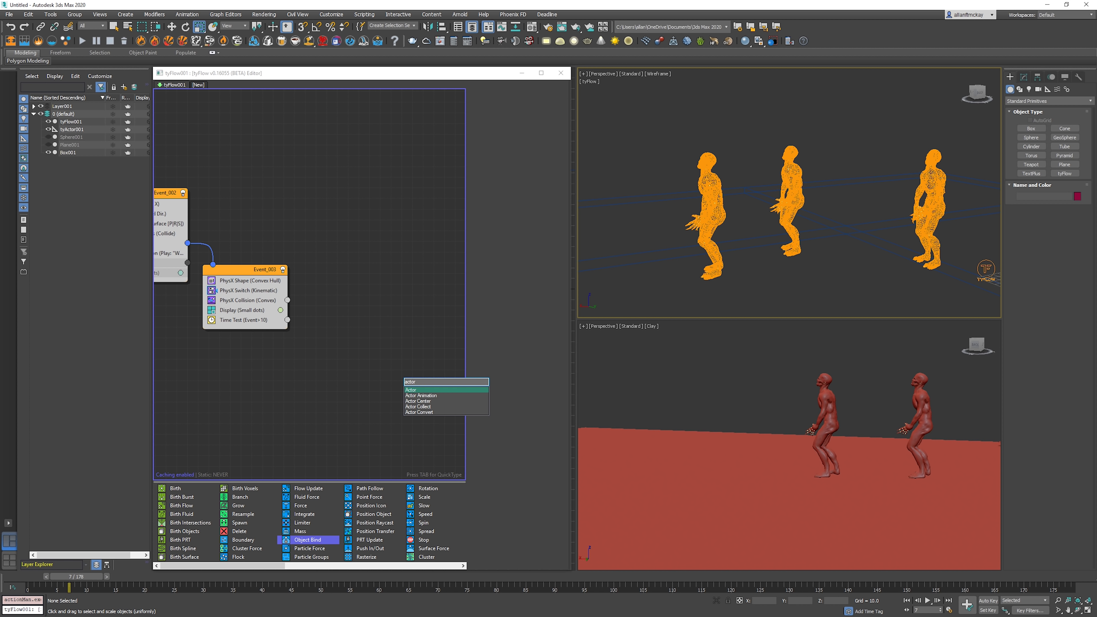
{"action": "key", "text": "Down"}
{"action": "key", "text": "Down"}
{"action": "key", "text": "Down"}
{"action": "key", "text": "Return"}
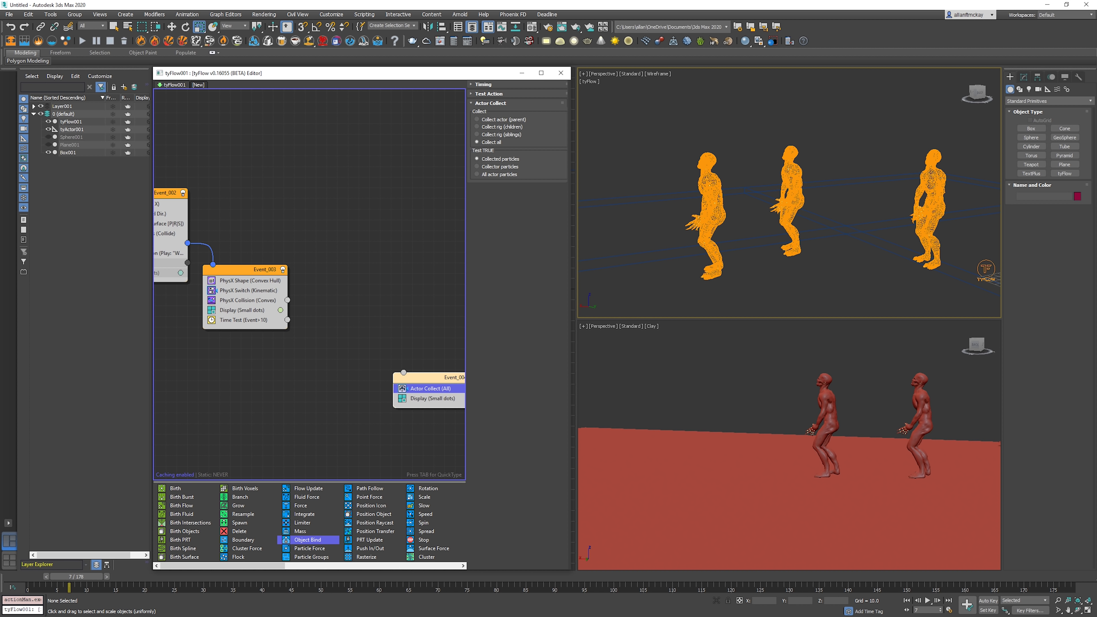
{"action": "left_click_drag", "start_coordinate": [421, 378], "coordinate": [353, 333]}
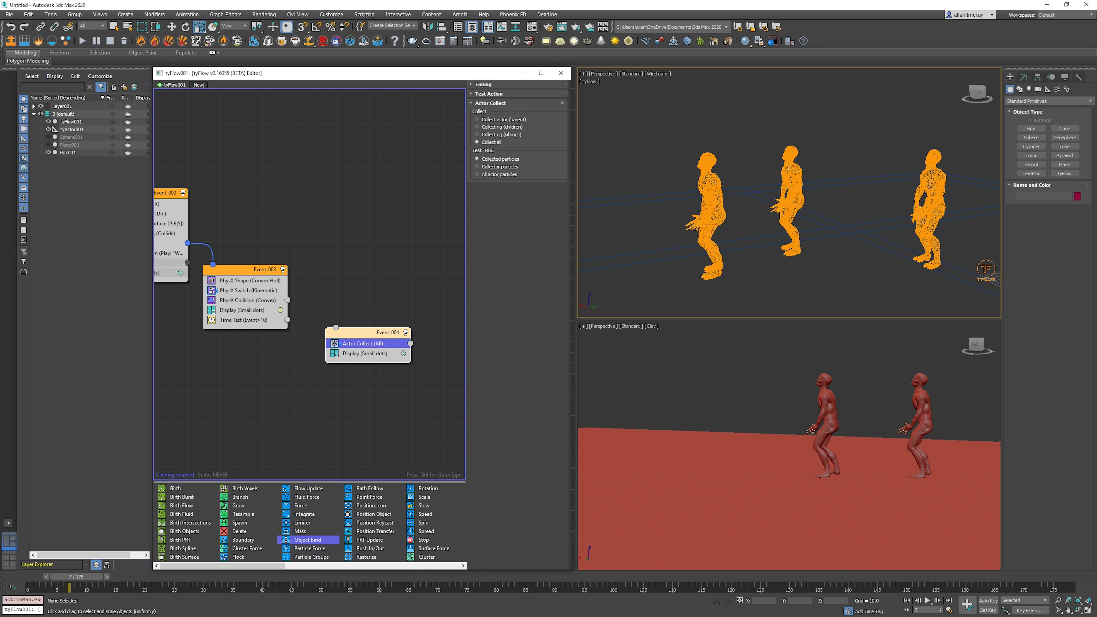
{"action": "left_click_drag", "start_coordinate": [336, 320], "coordinate": [288, 320]}
{"action": "left_click_drag", "start_coordinate": [360, 333], "coordinate": [354, 345]}
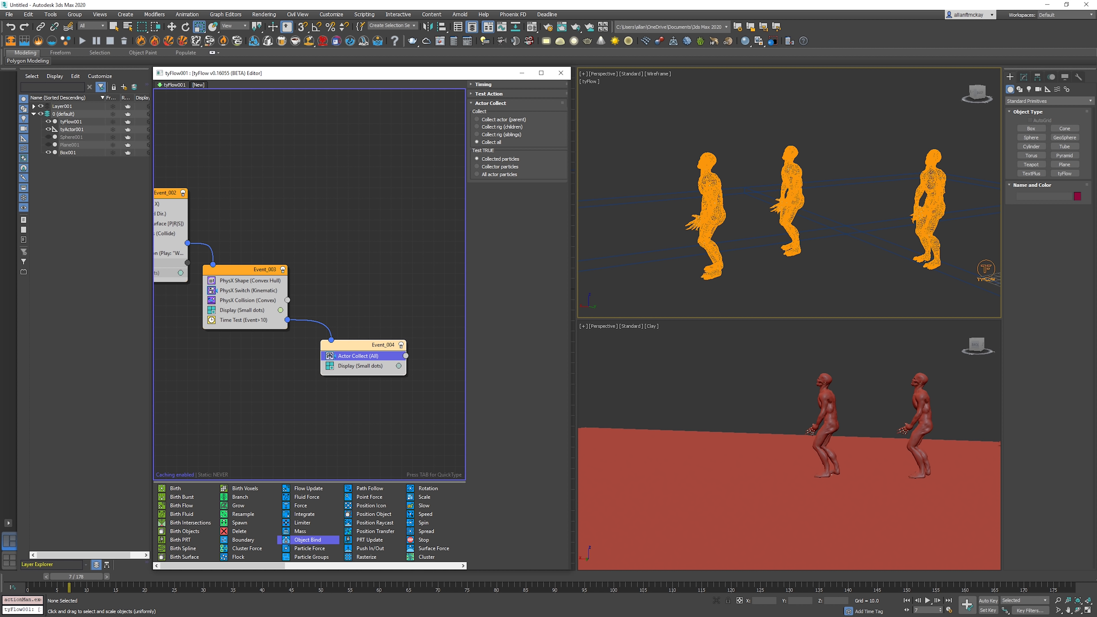
- Rename Event_003 as WalkCycle
{"action": "middle_click_drag", "start_coordinate": [309, 276], "coordinate": [382, 280]}
{"action": "left_click", "coordinate": [324, 272]}
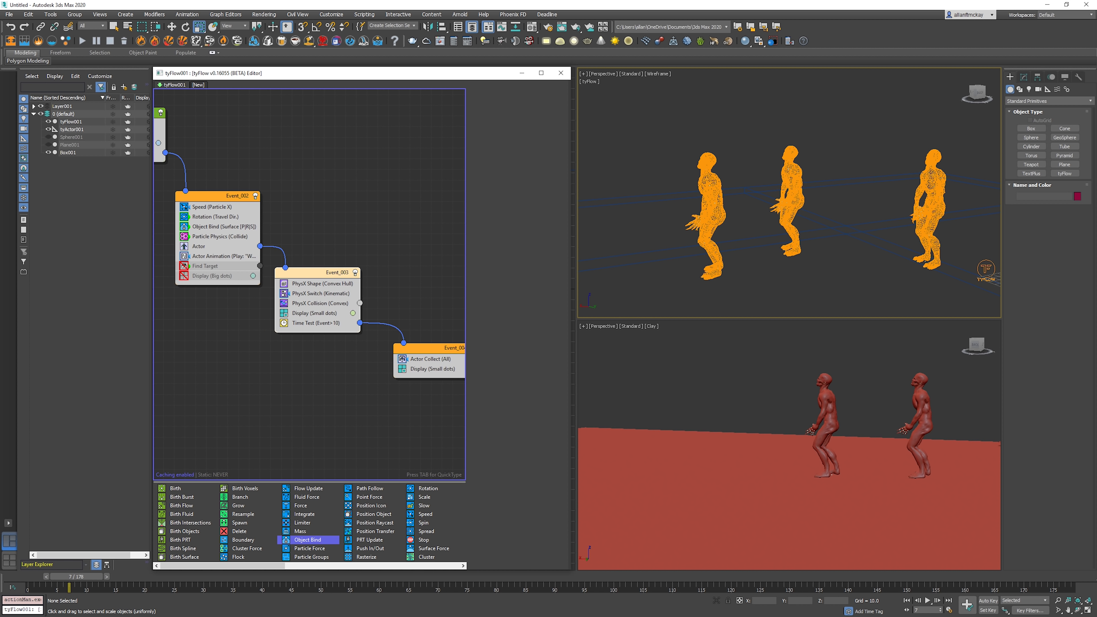
{"action": "right_click", "coordinate": [324, 271]}
{"action": "left_click", "coordinate": [347, 311]}
{"action": "type", "text": "WalkCycle"}
{"action": "key", "text": "Return"}
- Review the Object Bind and Actor settings in Event_002 and move the WalkCycle and Actor Collect events closer together
{"action": "left_click", "coordinate": [224, 227]}
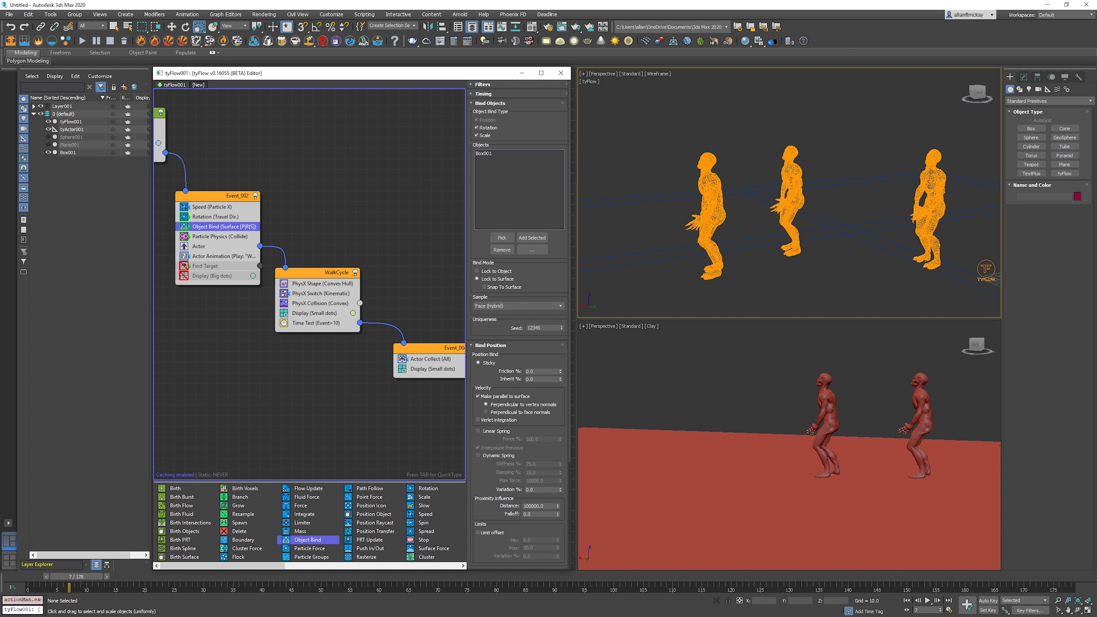
{"action": "left_click", "coordinate": [216, 246]}
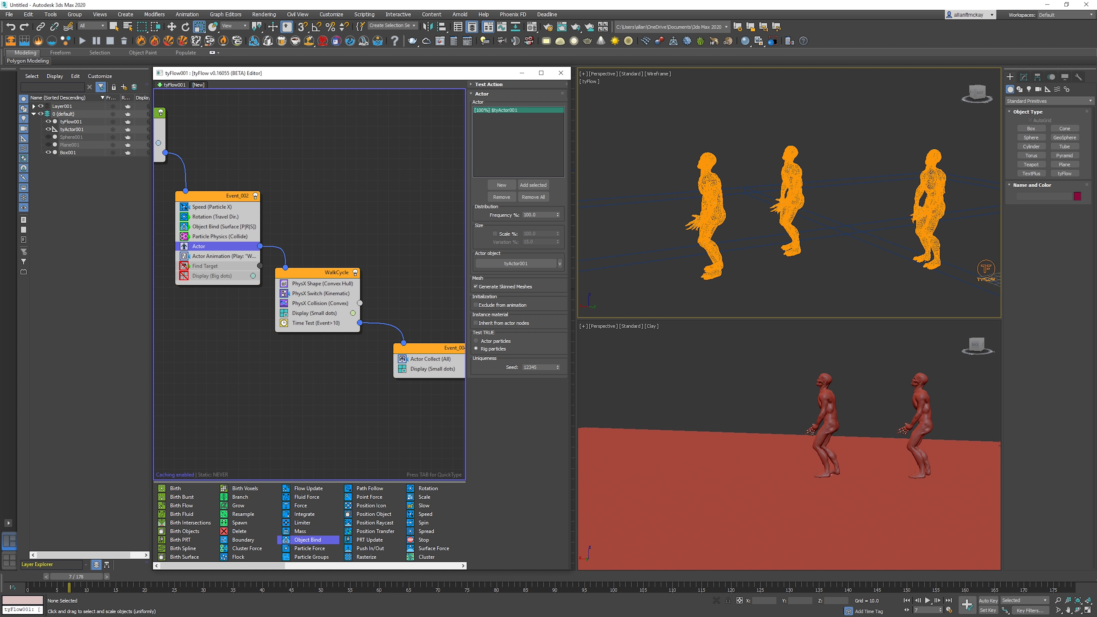
{"action": "mouse_move", "coordinate": [314, 272]}
{"action": "left_mouse_down"}
{"action": "mouse_move", "coordinate": [321, 253]}
{"action": "mouse_move", "coordinate": [324, 264]}
{"action": "left_mouse_up"}
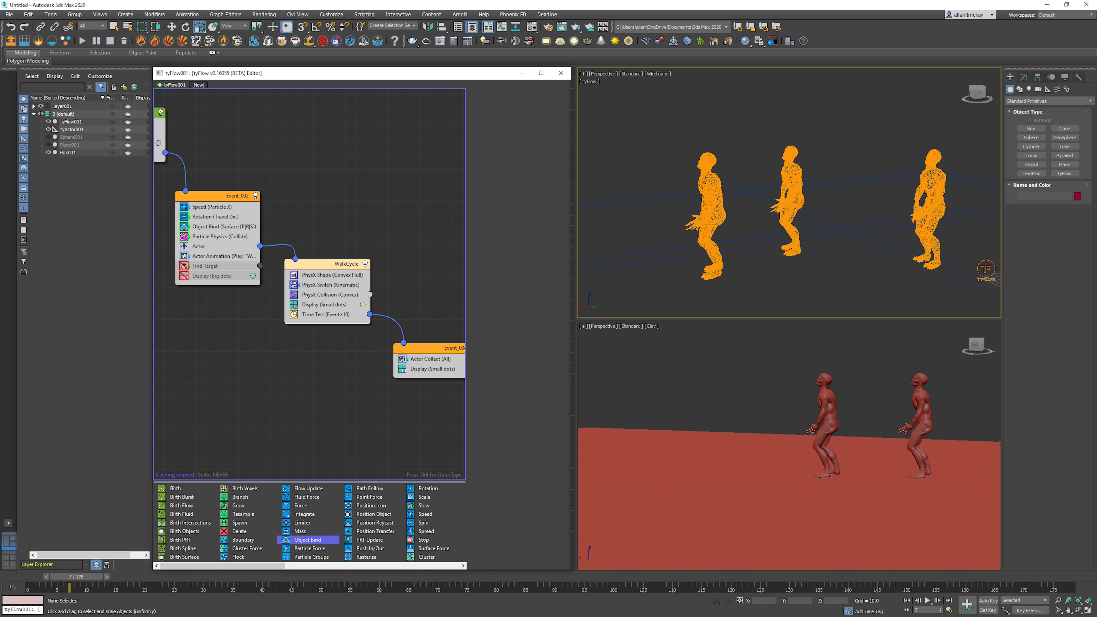
{"action": "left_click_drag", "start_coordinate": [421, 346], "coordinate": [401, 354]}
- Rename the Actor Collect event as RagDollEvent
{"action": "right_click", "coordinate": [401, 354]}
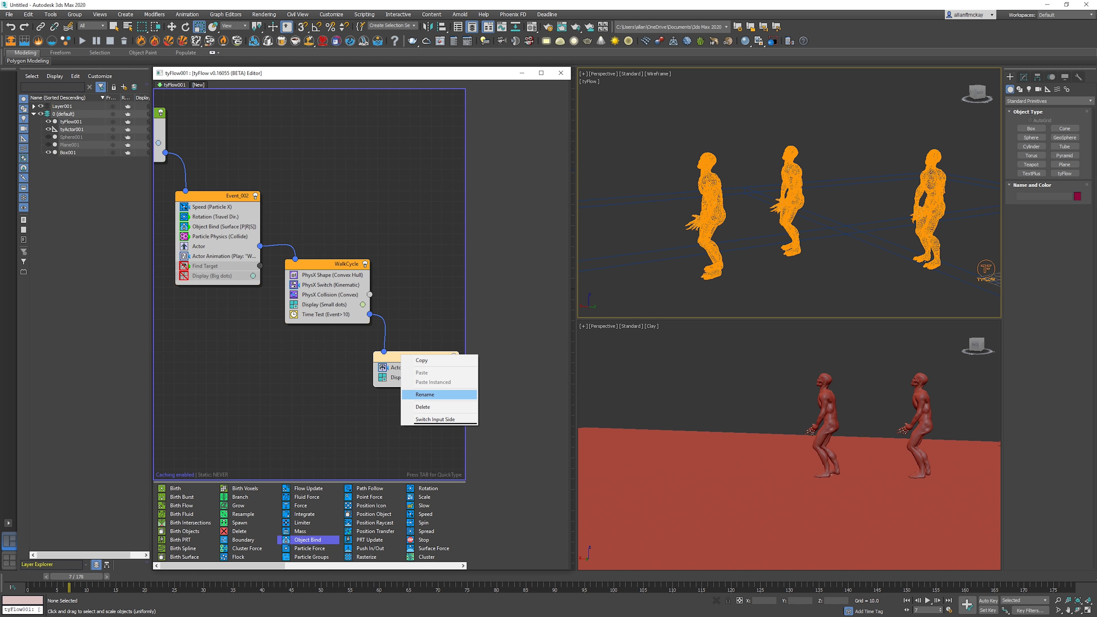
{"action": "left_click", "coordinate": [425, 394]}
{"action": "type", "text": "Rag"}
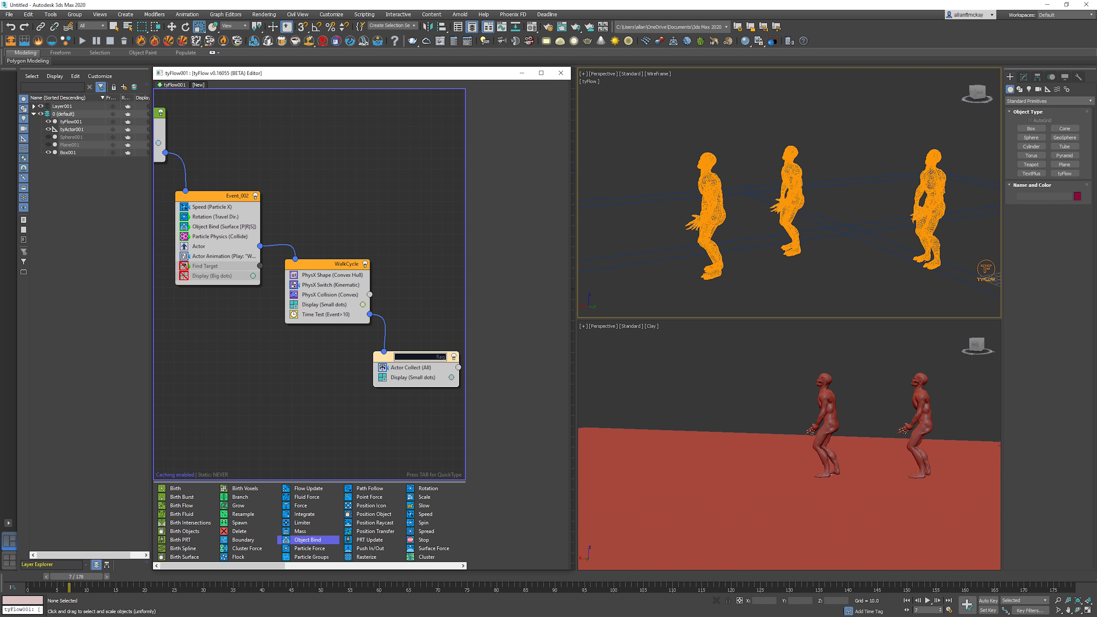
{"action": "type", "text": "DollEvent"}
{"action": "key", "text": "Return"}
- Set the Actor Collect operator in RagDollEvent to collect the rig (siblings)
{"action": "left_click", "coordinate": [411, 368]}
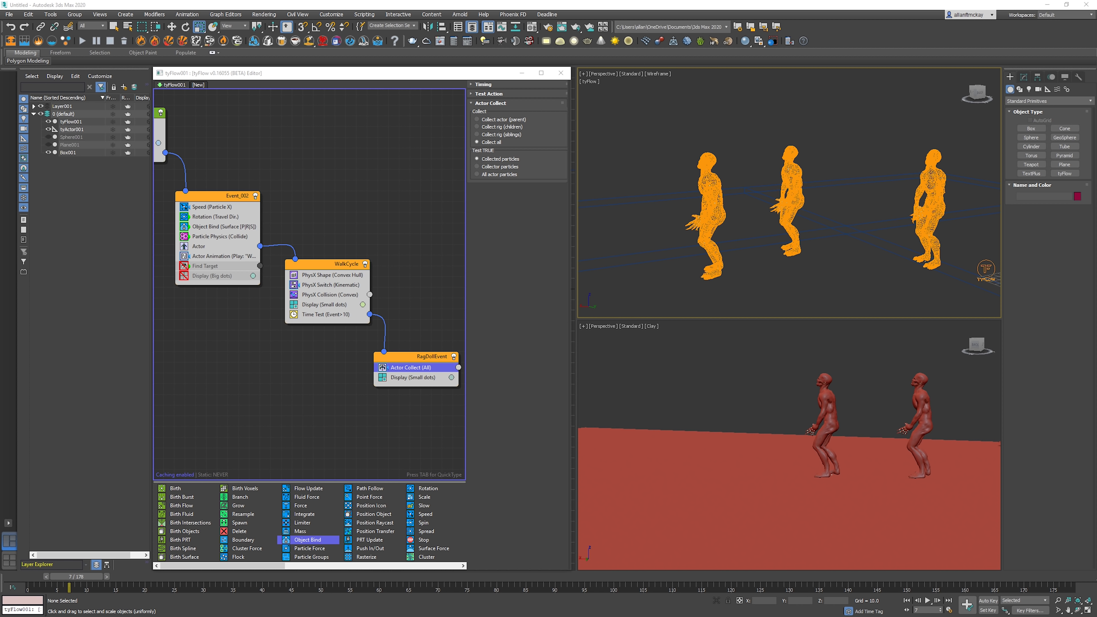
{"action": "left_click", "coordinate": [500, 134]}
{"action": "left_click", "coordinate": [415, 233]}
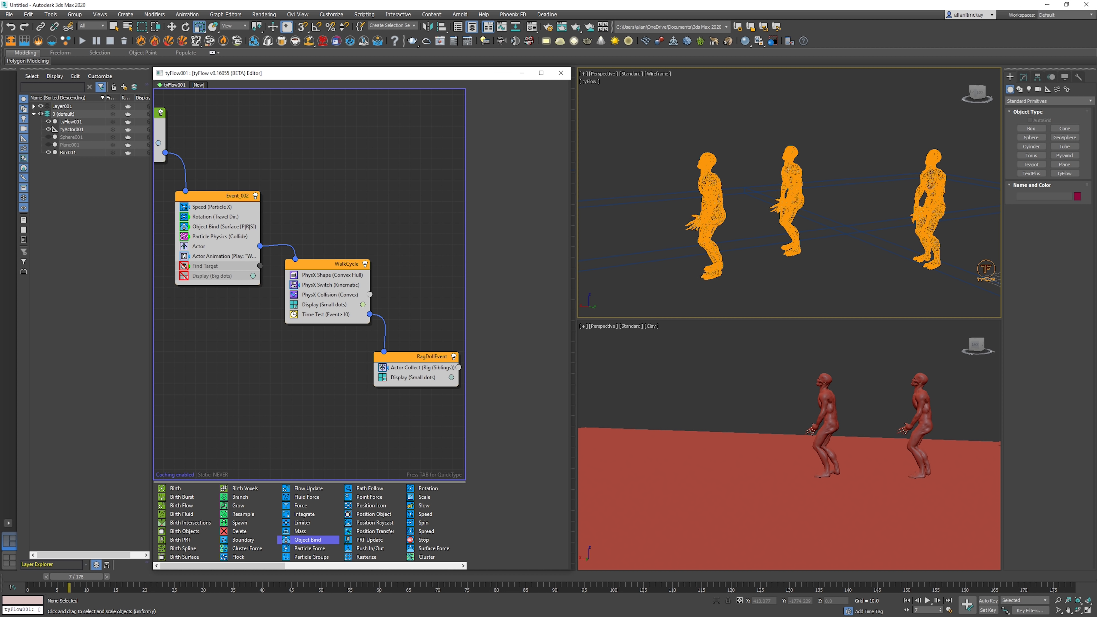
{"action": "left_click", "coordinate": [410, 357]}
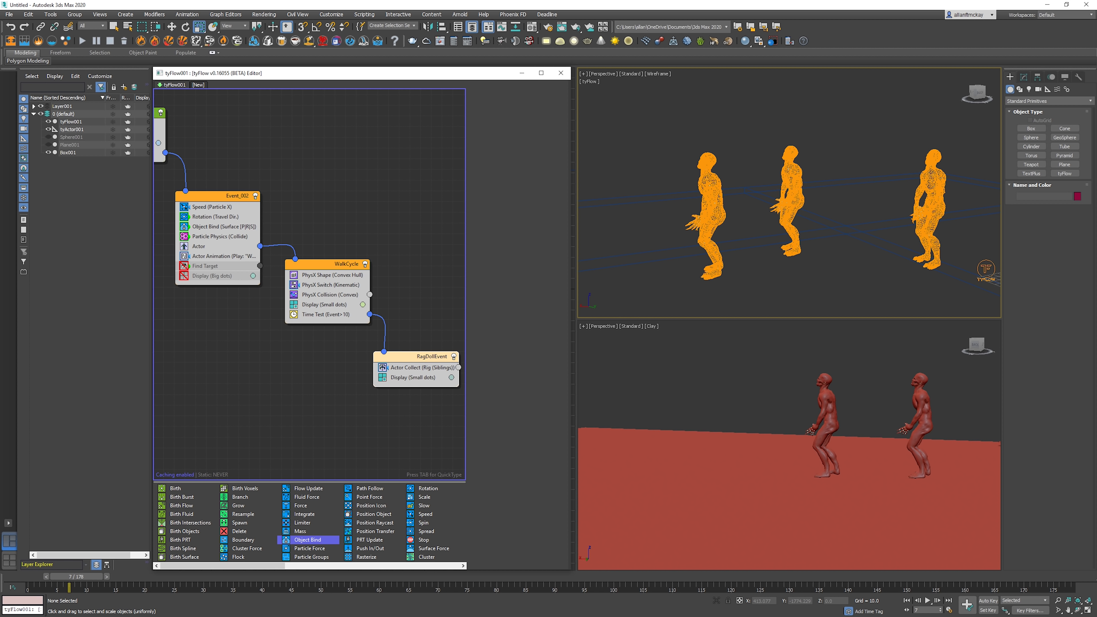
{"action": "key", "text": "Tab"}
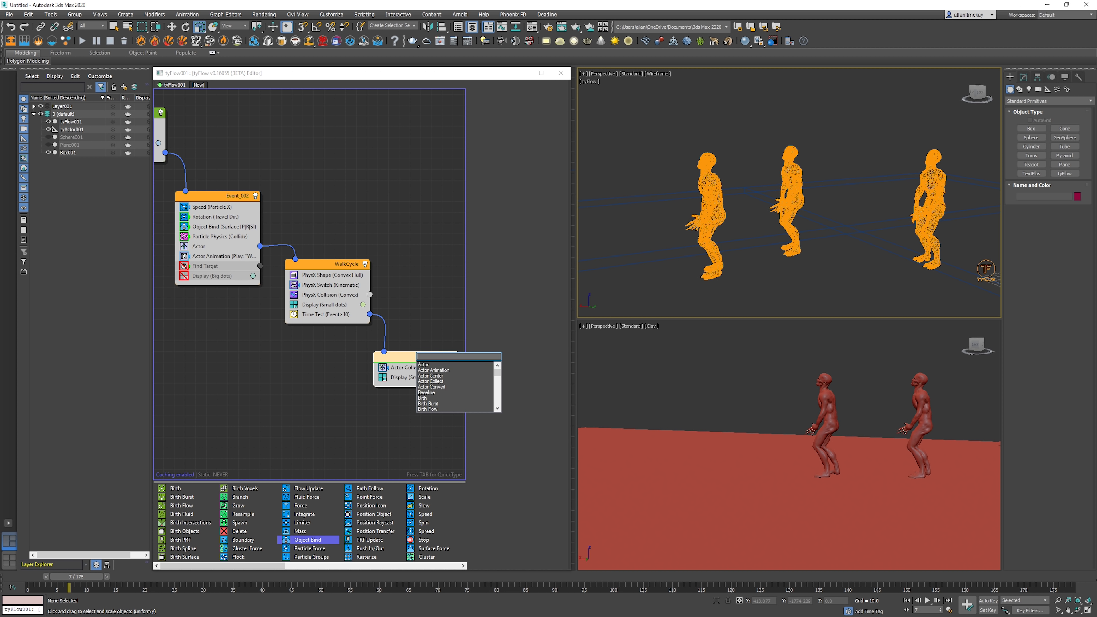
{"action": "key", "text": "Escape"}
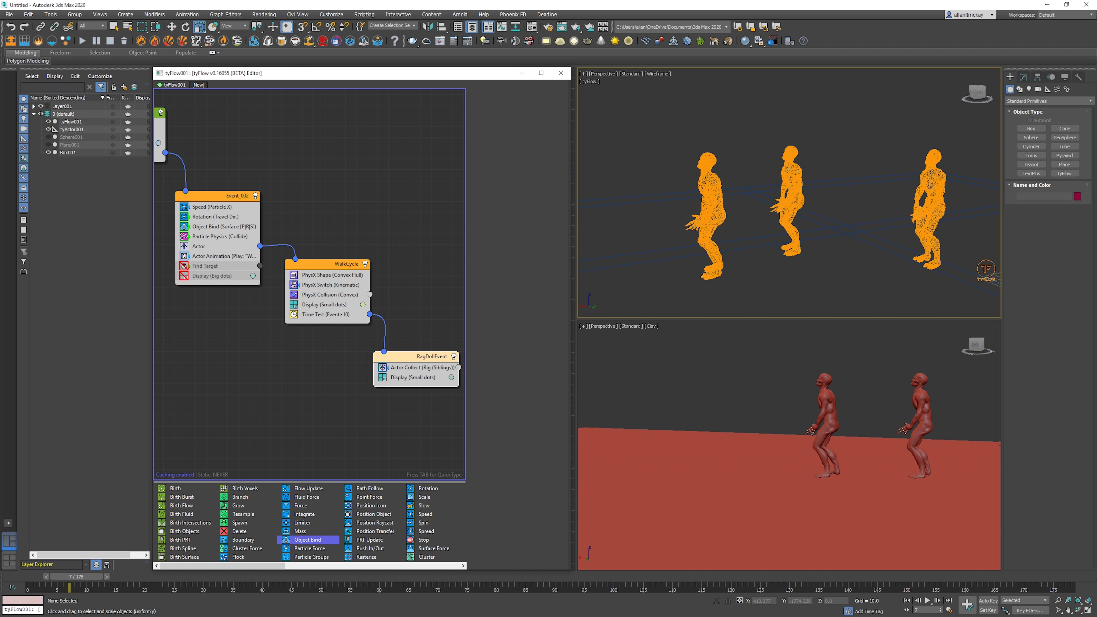
{"action": "key", "text": "Escape"}
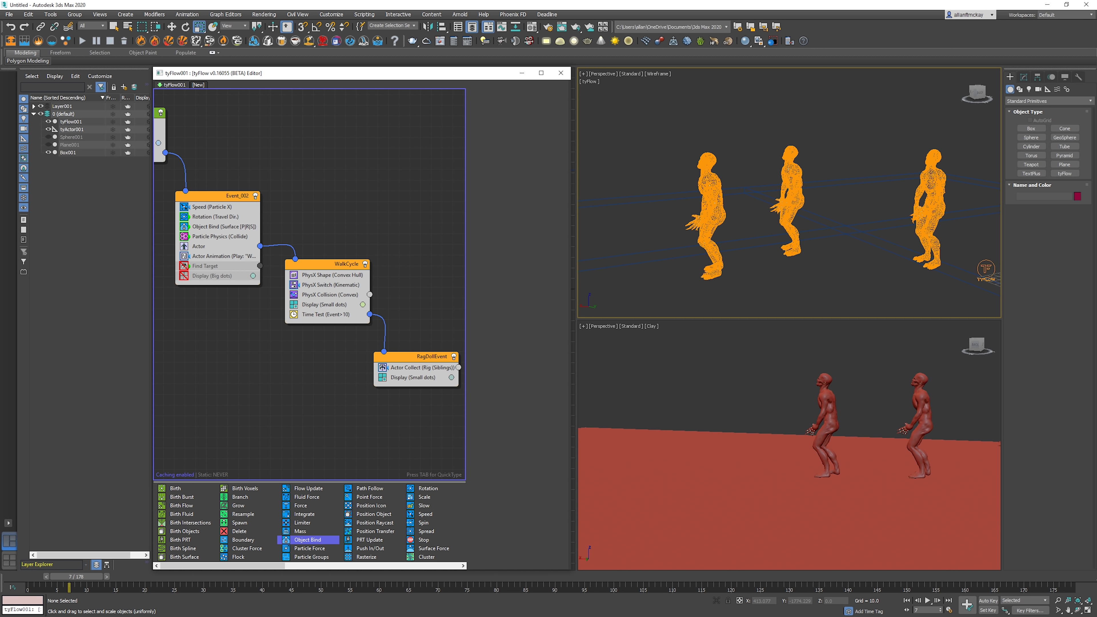
- Add a PhysX Shape operator to RagDollEvent, placed between Actor Collect and Display
{"action": "key", "text": "Tab"}
{"action": "type", "text": "phy"}
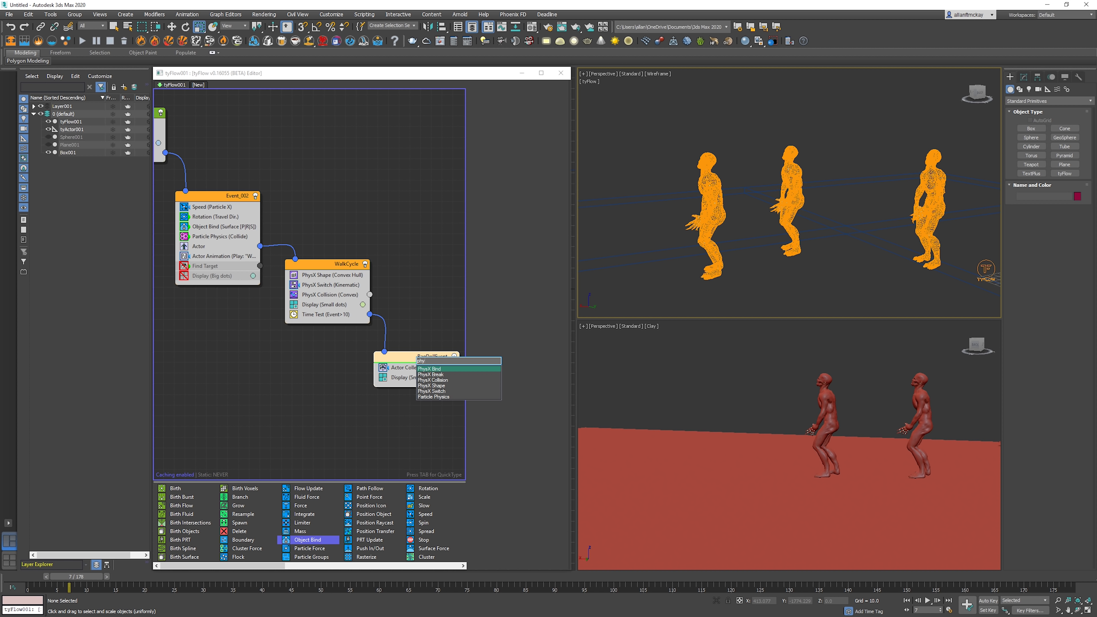
{"action": "type", "text": "sx shap"}
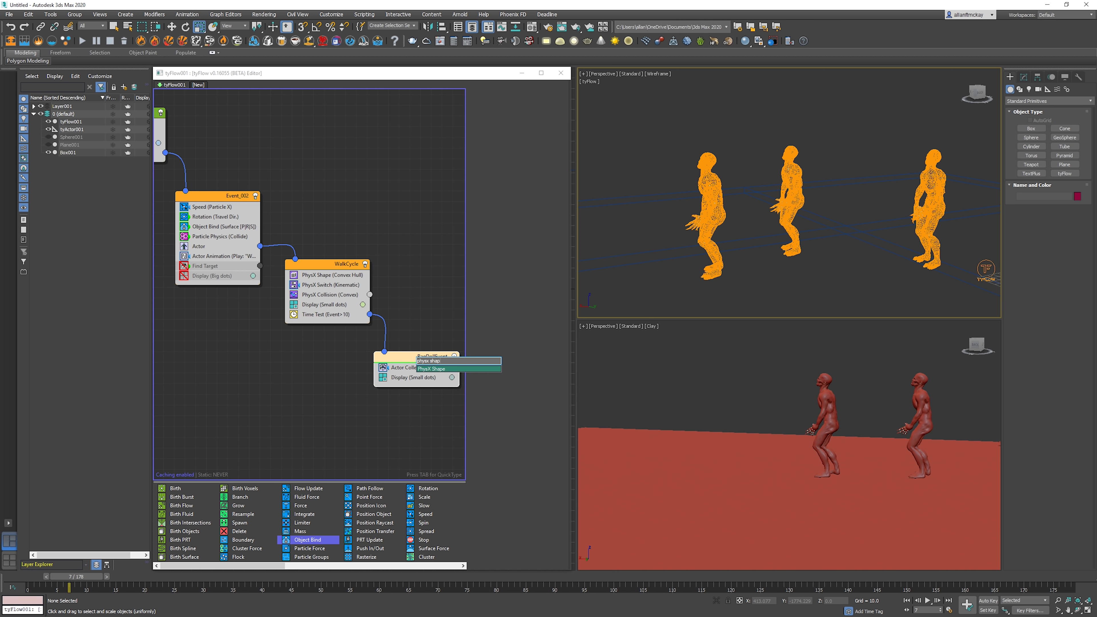
{"action": "key", "text": "Return"}
{"action": "left_click_drag", "start_coordinate": [424, 369], "coordinate": [434, 384]}
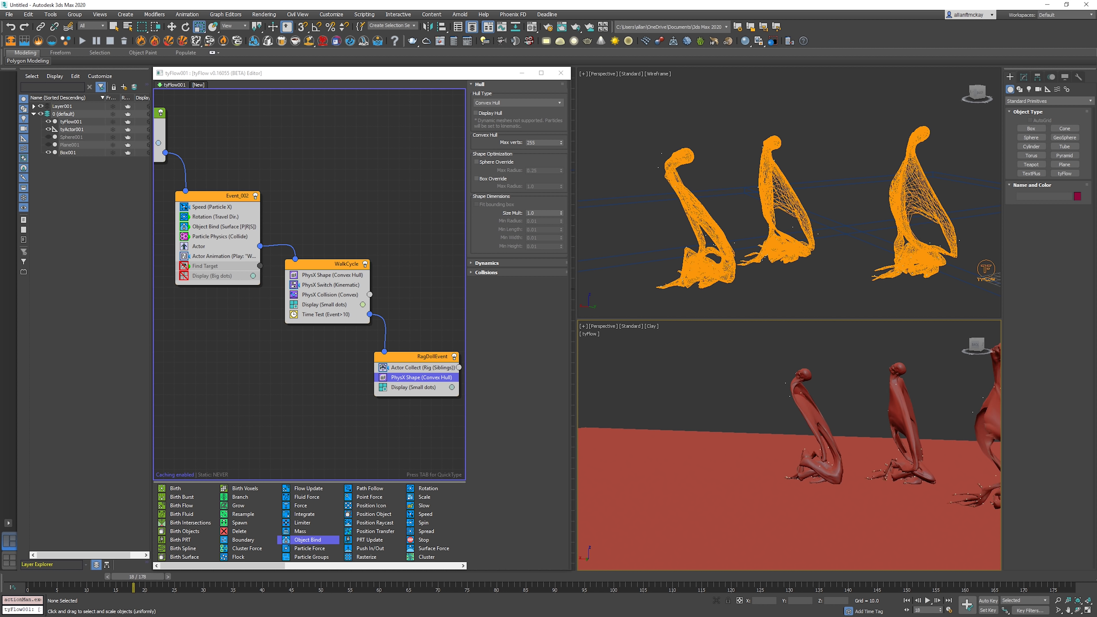
- Play the simulation from the first frame in the lower clay-shaded view and stop the playback
{"action": "key", "text": "Home"}
{"action": "key", "text": "slash"}
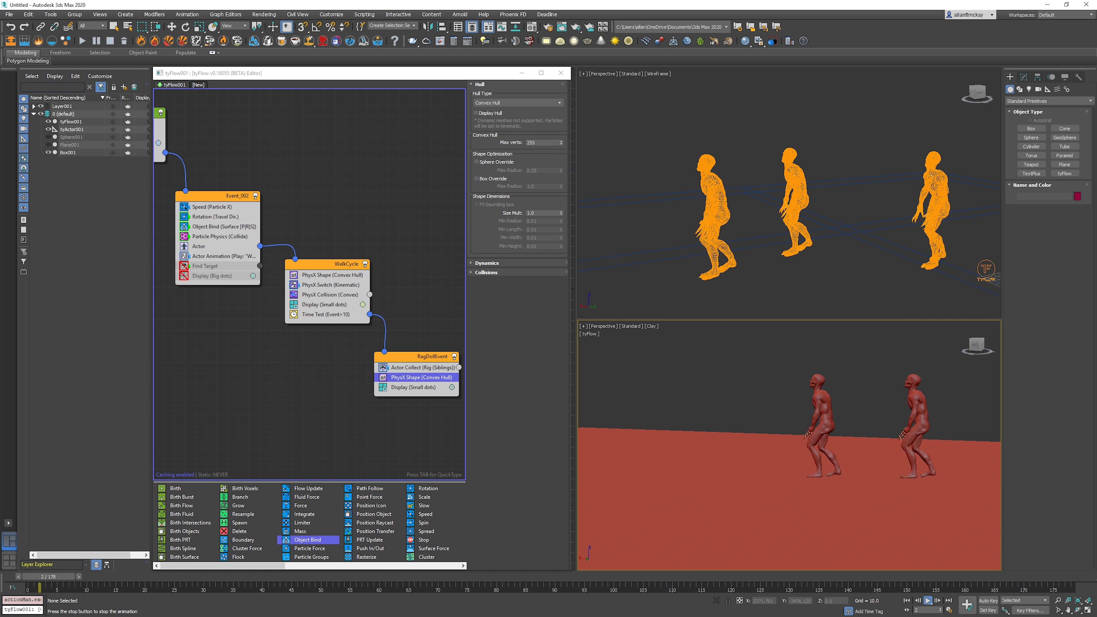
{"action": "key", "text": "slash"}
{"action": "key", "text": "Home"}
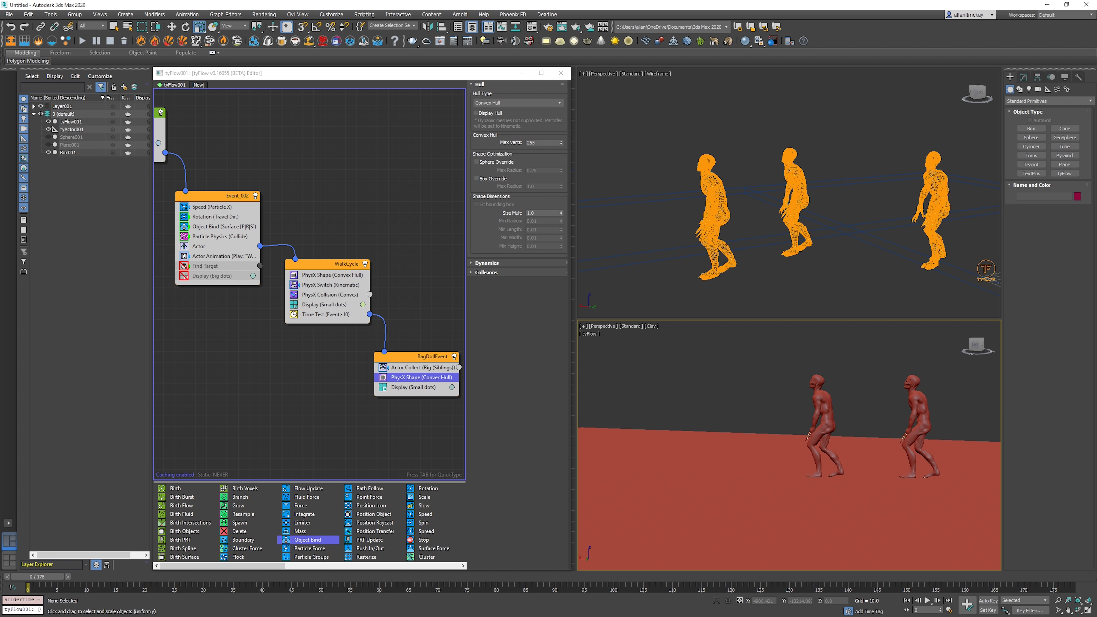
{"action": "key", "text": "slash"}
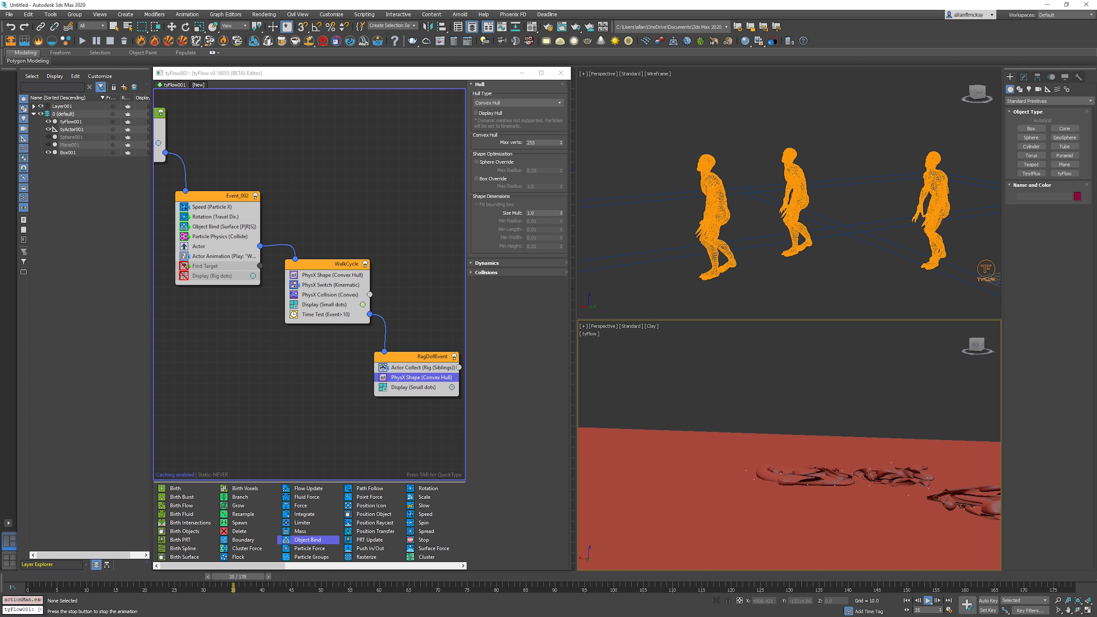
{"action": "key", "text": "slash"}
- Switch the upper perspective view from wireframe to Clay shading, replay the simulation there and return to the first frame
{"action": "scroll", "coordinate": [820, 181], "scroll_direction": "down", "scroll_amount": 5}
{"action": "key", "text": "F3"}
{"action": "key", "text": "F3"}
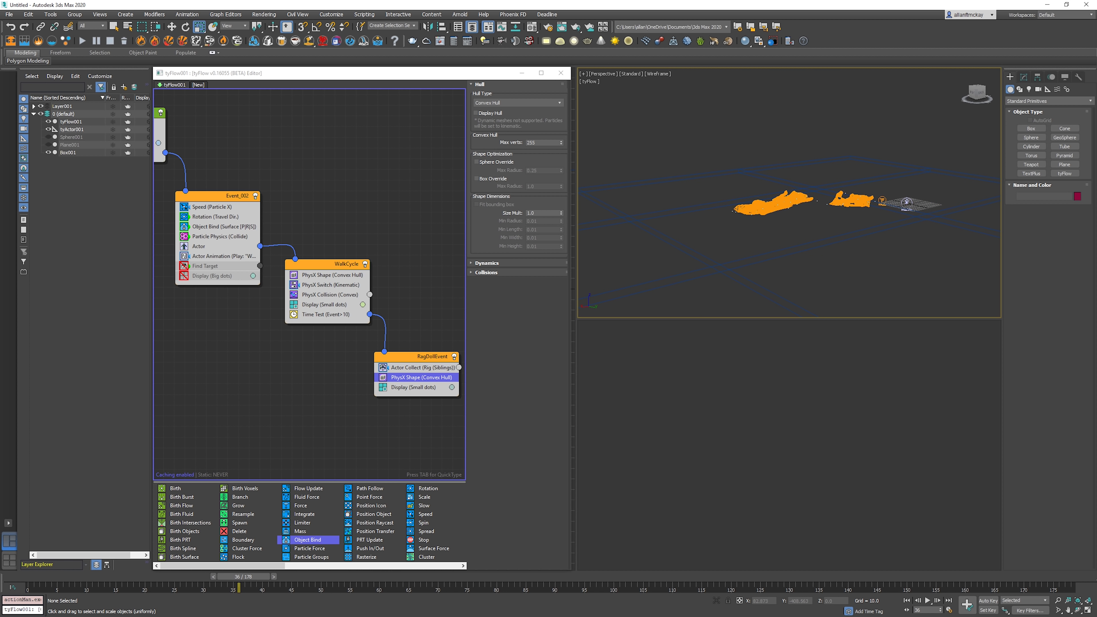
{"action": "key", "text": "Home"}
{"action": "key", "text": "slash"}
{"action": "scroll", "coordinate": [821, 181], "scroll_direction": "up", "scroll_amount": 3}
{"action": "key", "text": "F3"}
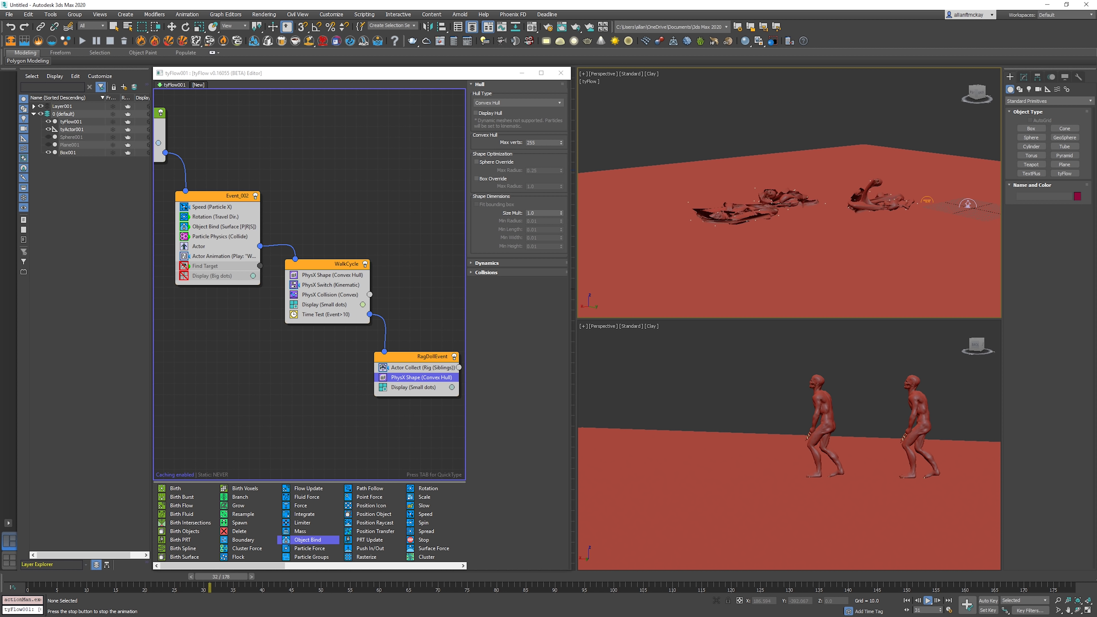
{"action": "key", "text": "Home"}
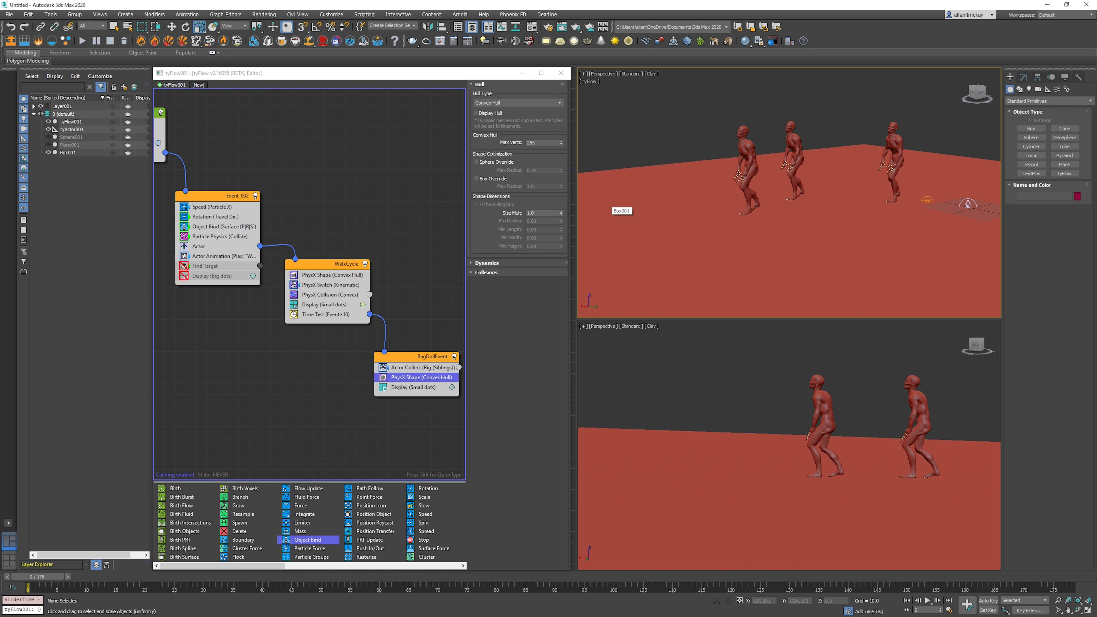
- Add a PhysX Bind operator to RagDollEvent, placed between PhysX Shape and Display
{"action": "left_click", "coordinate": [425, 316]}
{"action": "left_click", "coordinate": [410, 356]}
{"action": "key", "text": "Tab"}
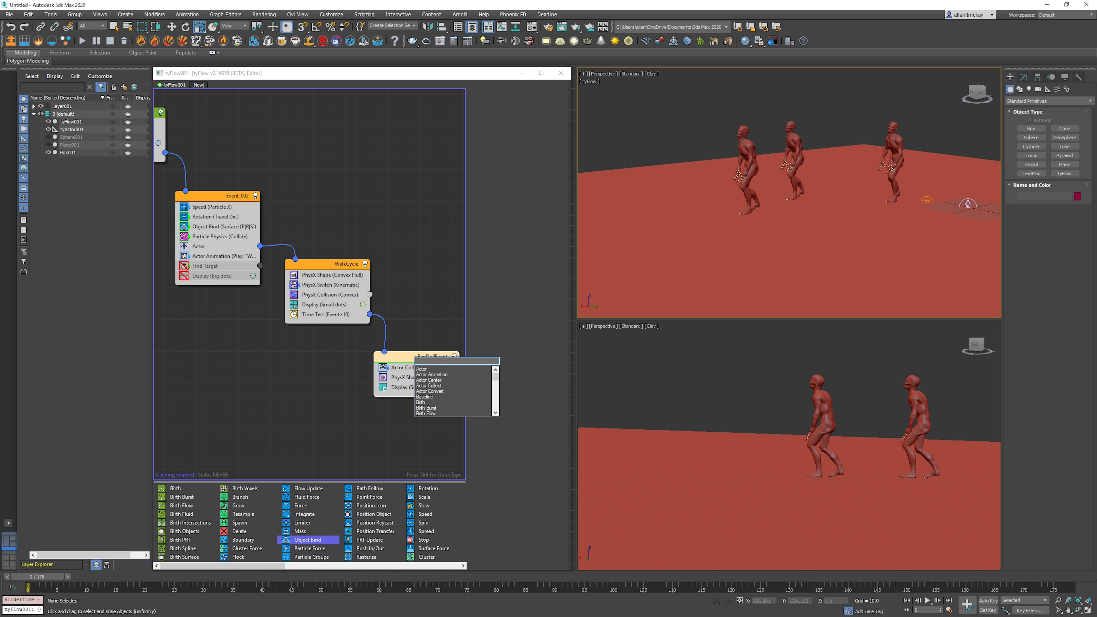
{"action": "type", "text": "phy"}
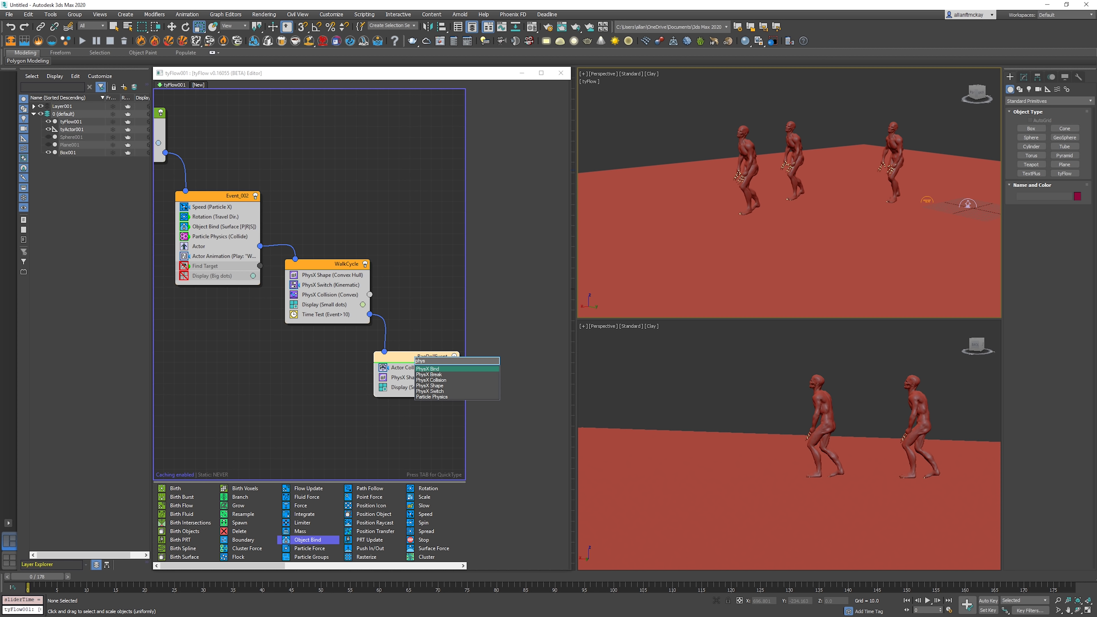
{"action": "type", "text": "s"}
{"action": "key", "text": "Return"}
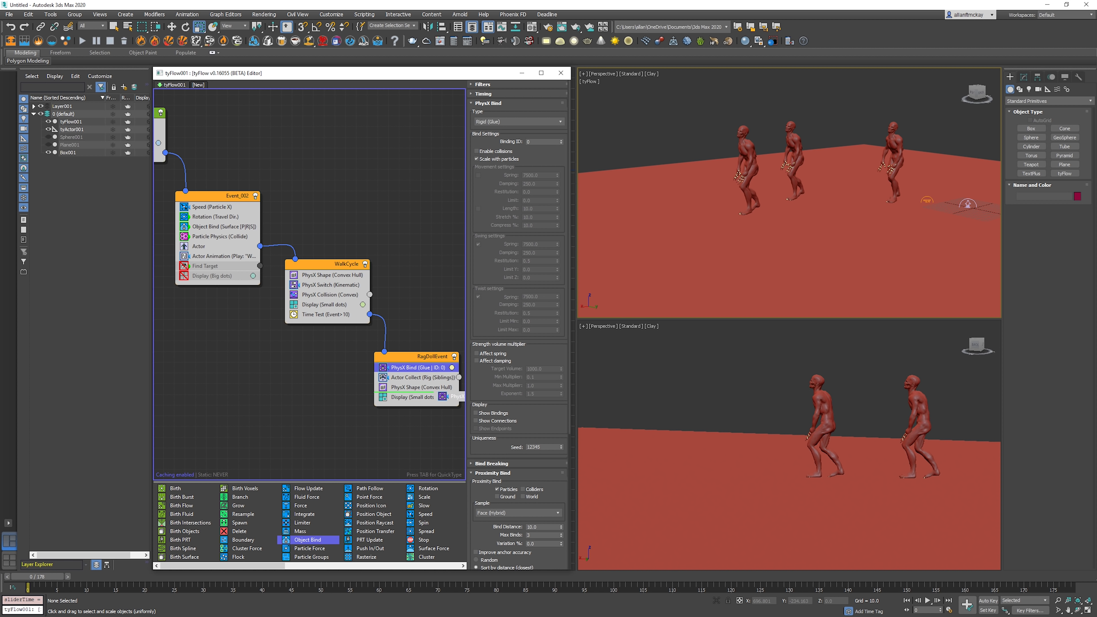
{"action": "left_click_drag", "start_coordinate": [440, 394], "coordinate": [441, 393]}
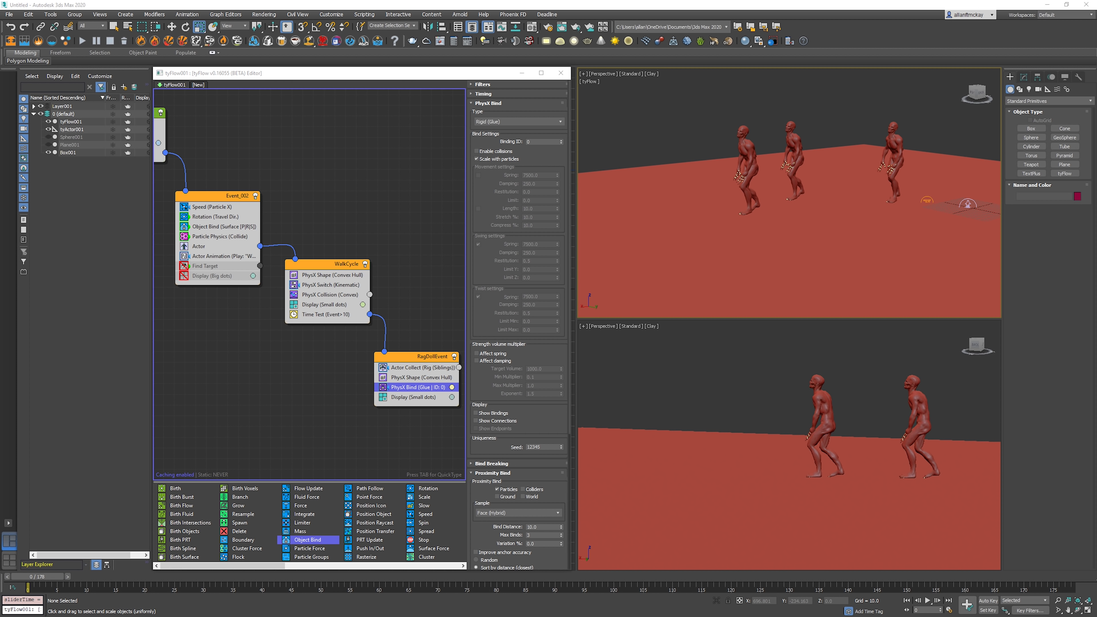
- Set the PhysX Bind type to Rigid (Joint) with swing and twist springs of 1000
{"action": "left_click", "coordinate": [519, 122]}
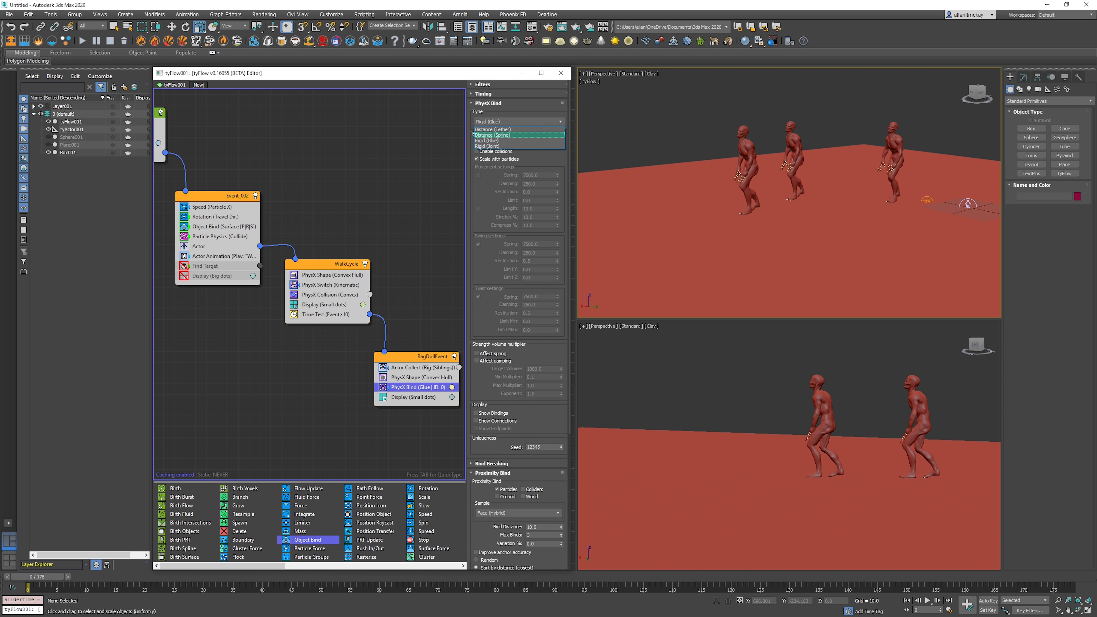
{"action": "left_click", "coordinate": [518, 146]}
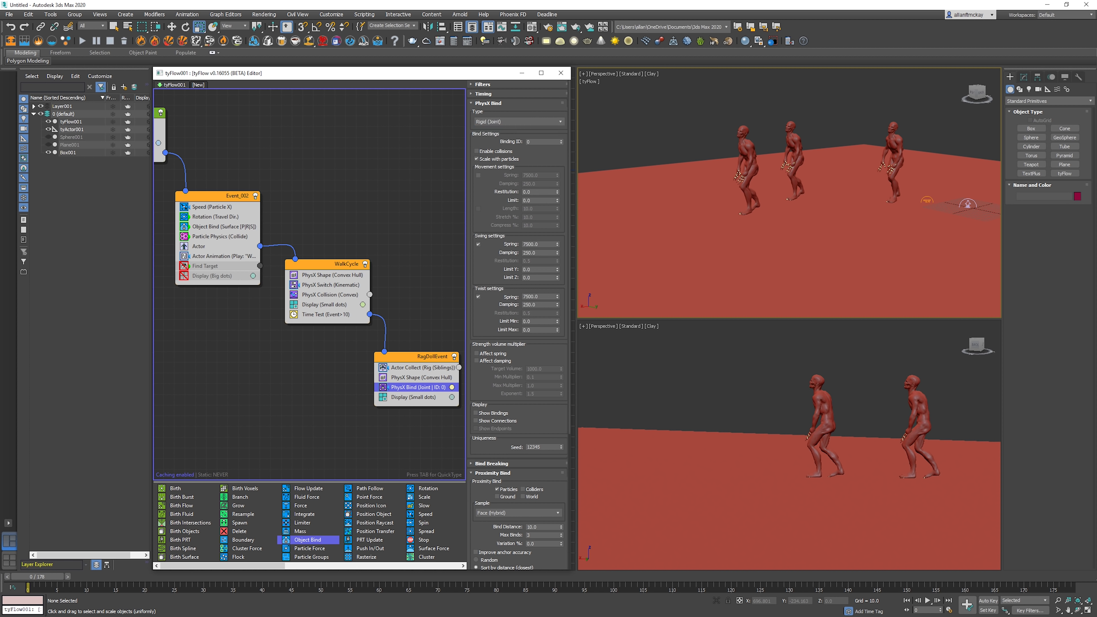
{"action": "double_click", "coordinate": [531, 245]}
{"action": "type", "text": "10"}
{"action": "double_click", "coordinate": [531, 297]}
{"action": "type", "text": "1000"}
- Enable actor bindings in the Actor Ragdoll Bind settings of the PhysX Bind operator
{"action": "scroll", "coordinate": [518, 303], "scroll_direction": "down", "scroll_amount": 5}
{"action": "scroll", "coordinate": [519, 324], "scroll_direction": "down", "scroll_amount": 2}
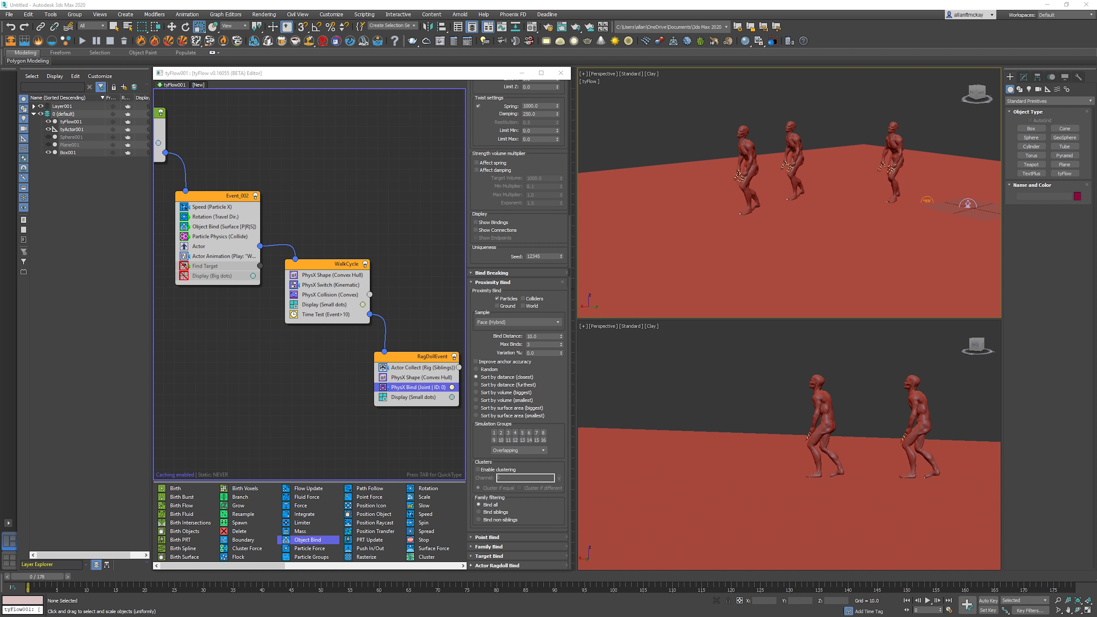
{"action": "left_click", "coordinate": [497, 566]}
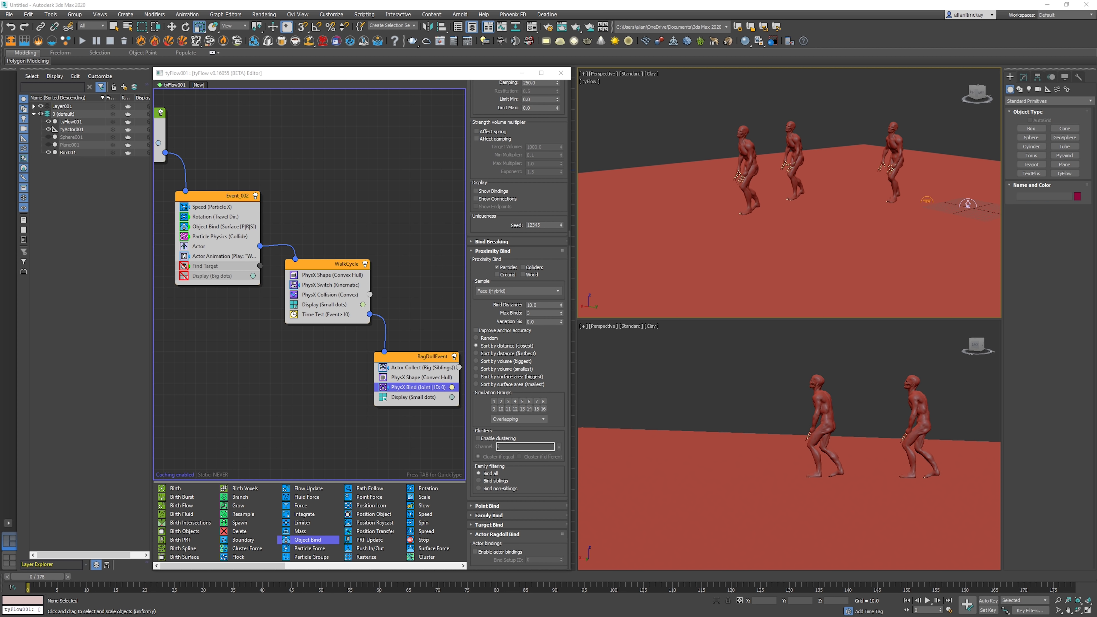
{"action": "left_click", "coordinate": [476, 552]}
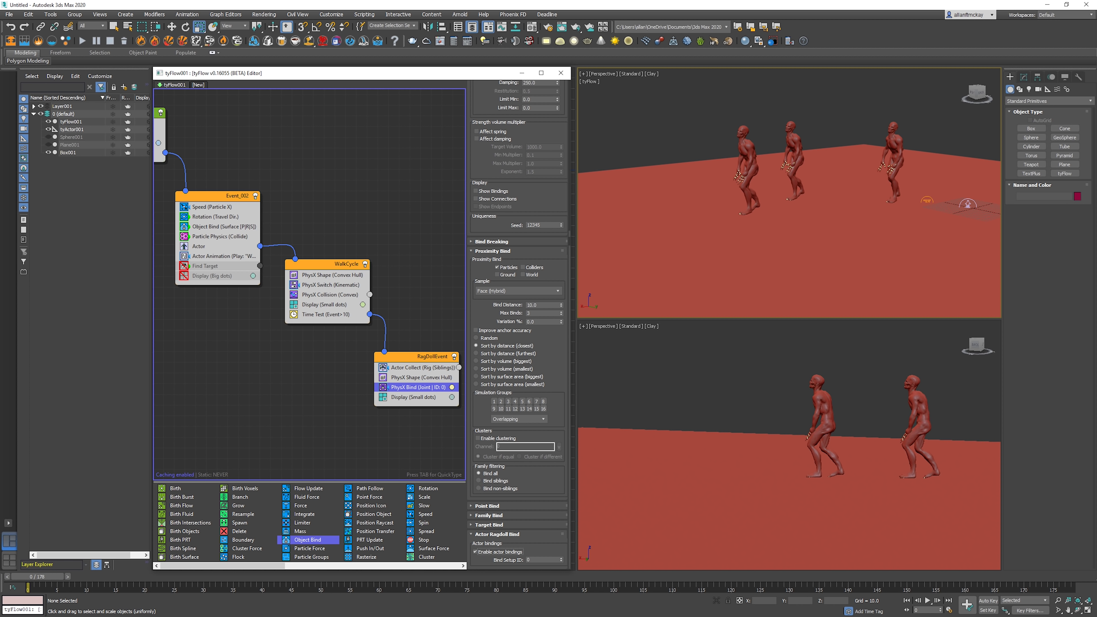
- Play the ragdoll simulation in both perspective views, then return to the first frame
{"action": "left_click", "coordinate": [789, 445]}
{"action": "key", "text": "slash"}
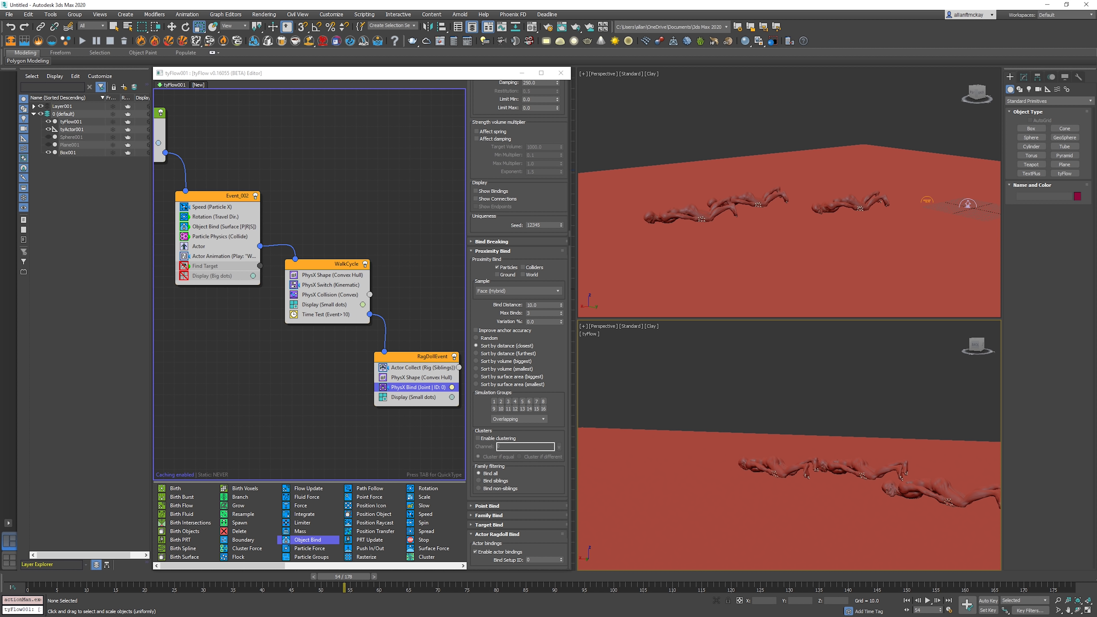
{"action": "left_click", "coordinate": [760, 141]}
{"action": "key", "text": "Home"}
{"action": "key", "text": "slash"}
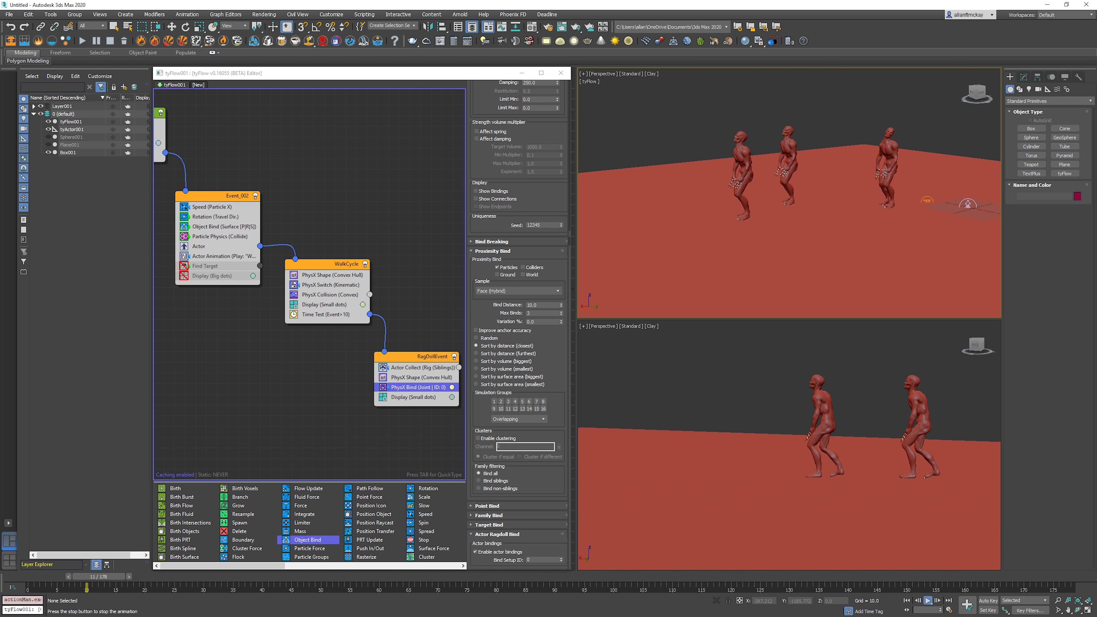
{"action": "key", "text": "slash"}
{"action": "key", "text": "Home"}
- Show the Object Bind settings in Event_002, replay the ragdoll fall from a low side angle and return to the first frame
{"action": "middle_click_drag", "start_coordinate": [803, 204], "coordinate": [791, 166], "text": "alt"}
{"action": "middle_click_drag", "start_coordinate": [303, 371], "coordinate": [394, 342]}
{"action": "left_click", "coordinate": [315, 224]}
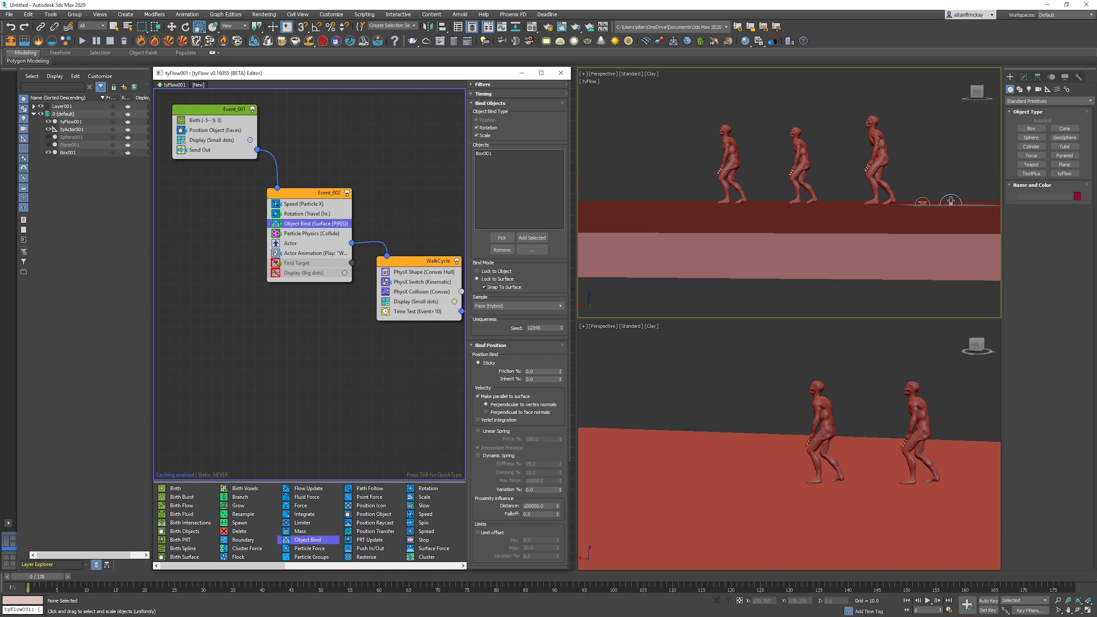
{"action": "key", "text": "/"}
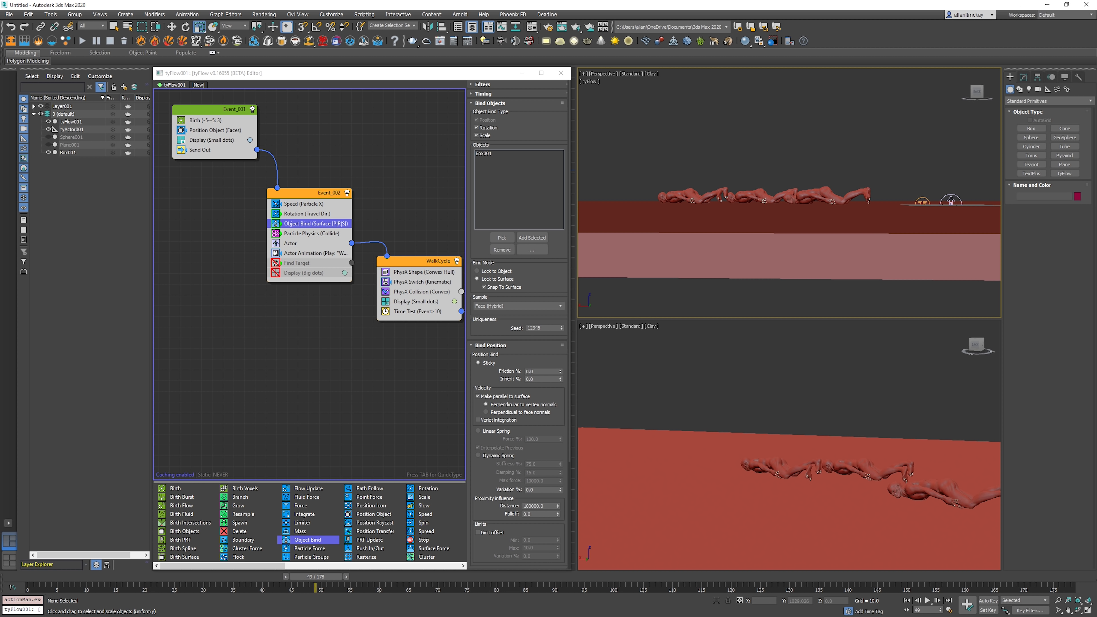
{"action": "middle_click_drag", "start_coordinate": [777, 207], "coordinate": [833, 234], "text": "alt"}
{"action": "key", "text": "Home"}
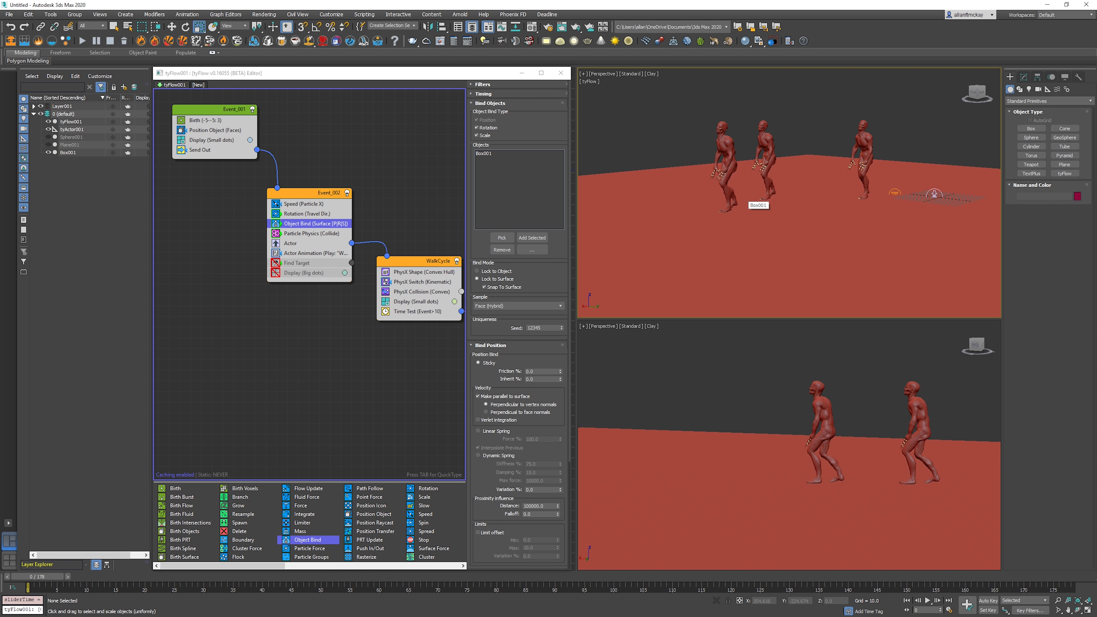
- Replay the simulation up to the start of the fall, step back two frames and resume playback from a low angle
{"action": "key", "text": "slash"}
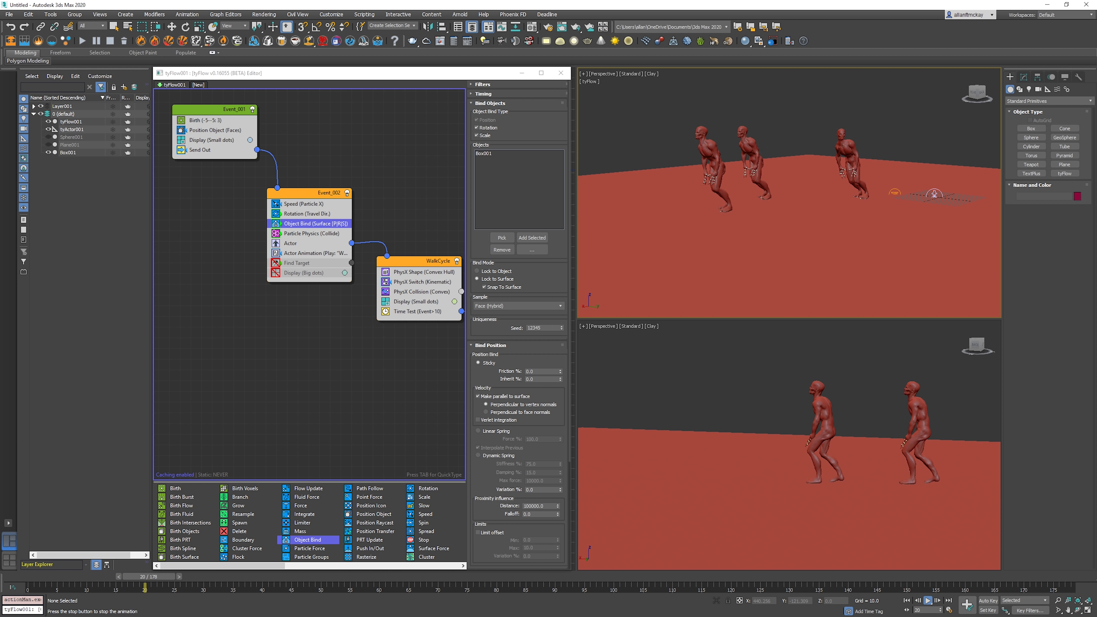
{"action": "key", "text": "slash"}
{"action": "key", "text": "comma"}
{"action": "key", "text": "comma"}
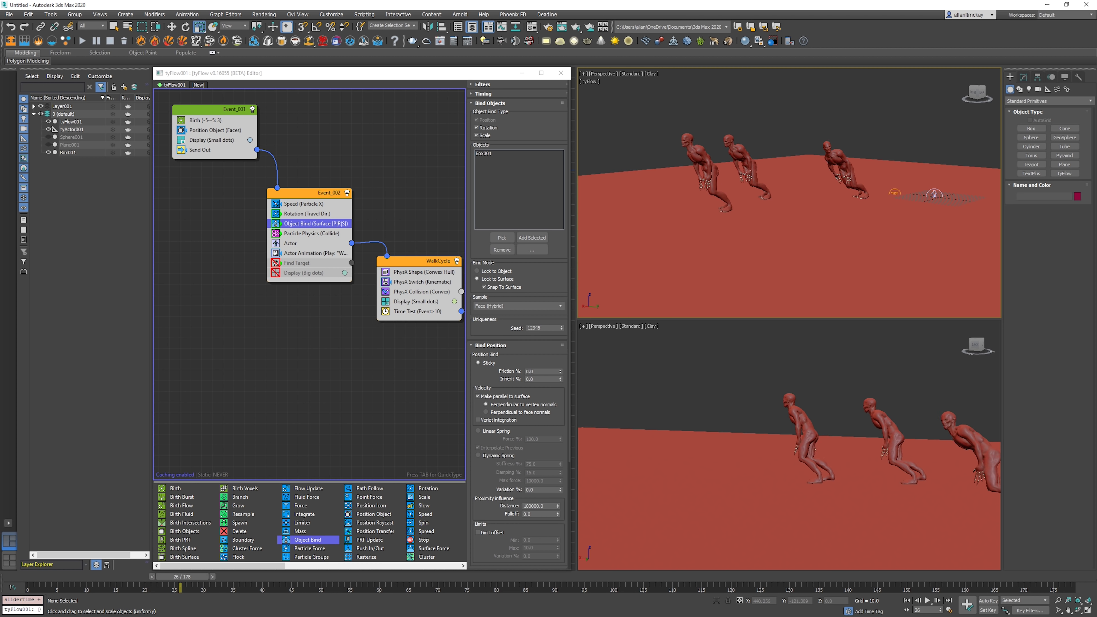
{"action": "middle_click_drag", "start_coordinate": [752, 249], "coordinate": [696, 190], "text": "alt"}
{"action": "key", "text": "slash"}
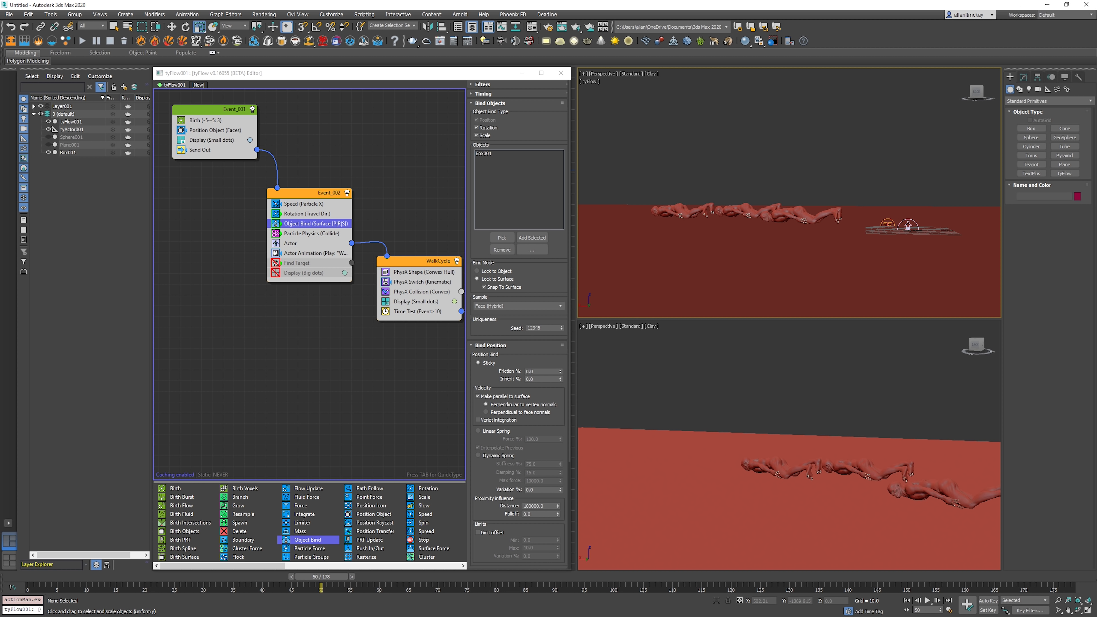
- Review the Object Bind settings in Event_002 and the spring, display and proximity settings of the PhysX Bind operator in RagDollEvent
{"action": "scroll", "coordinate": [518, 303], "scroll_direction": "down", "scroll_amount": 5}
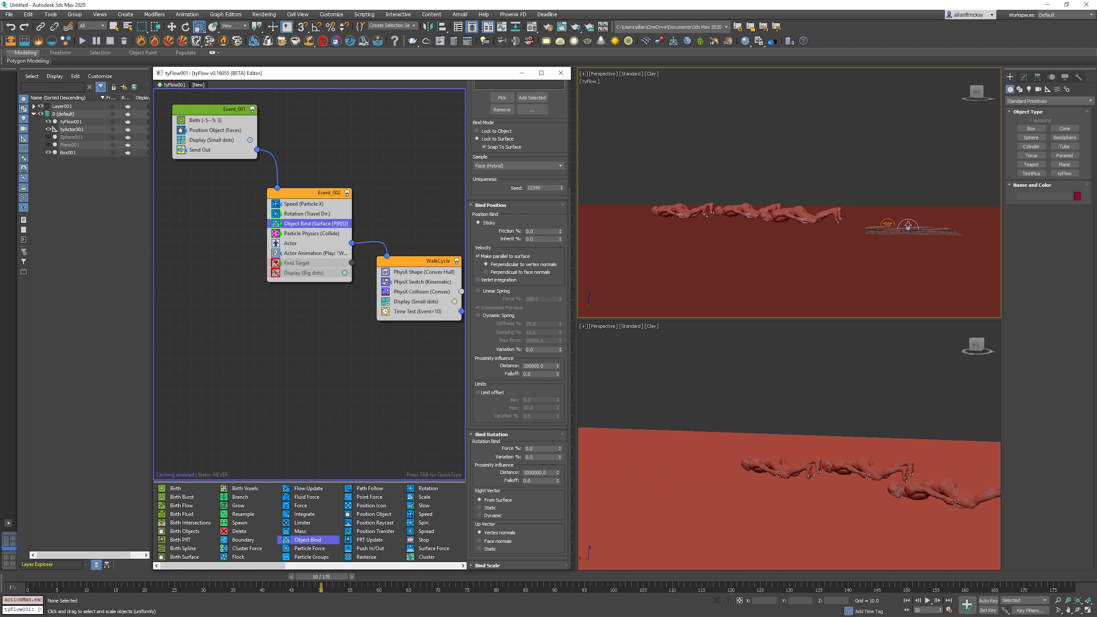
{"action": "middle_click_drag", "start_coordinate": [380, 359], "coordinate": [204, 349]}
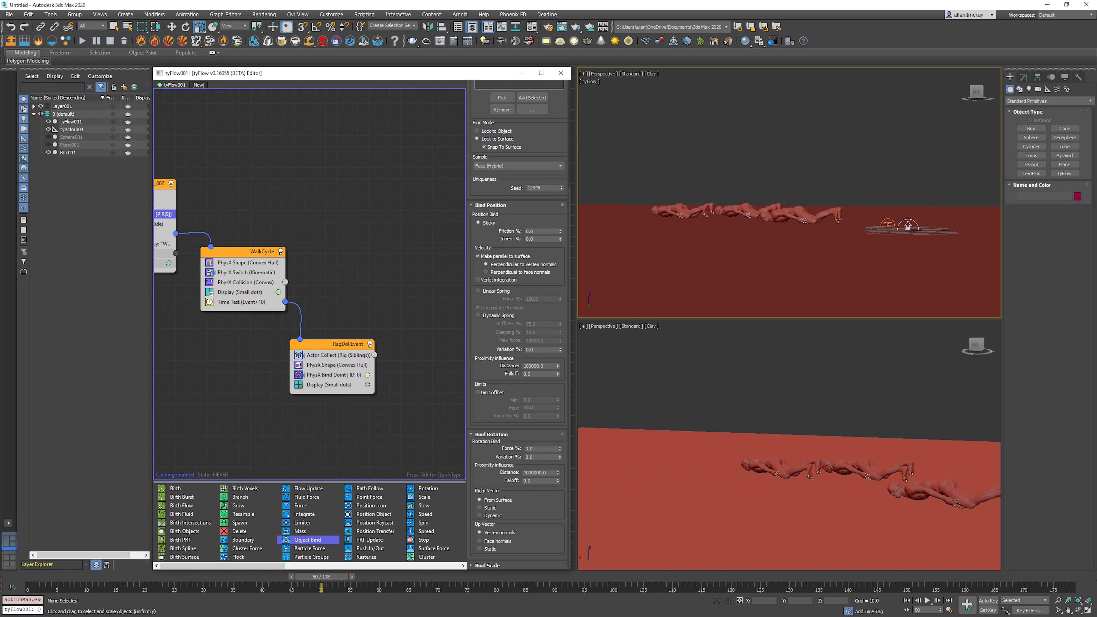
{"action": "left_click", "coordinate": [334, 375]}
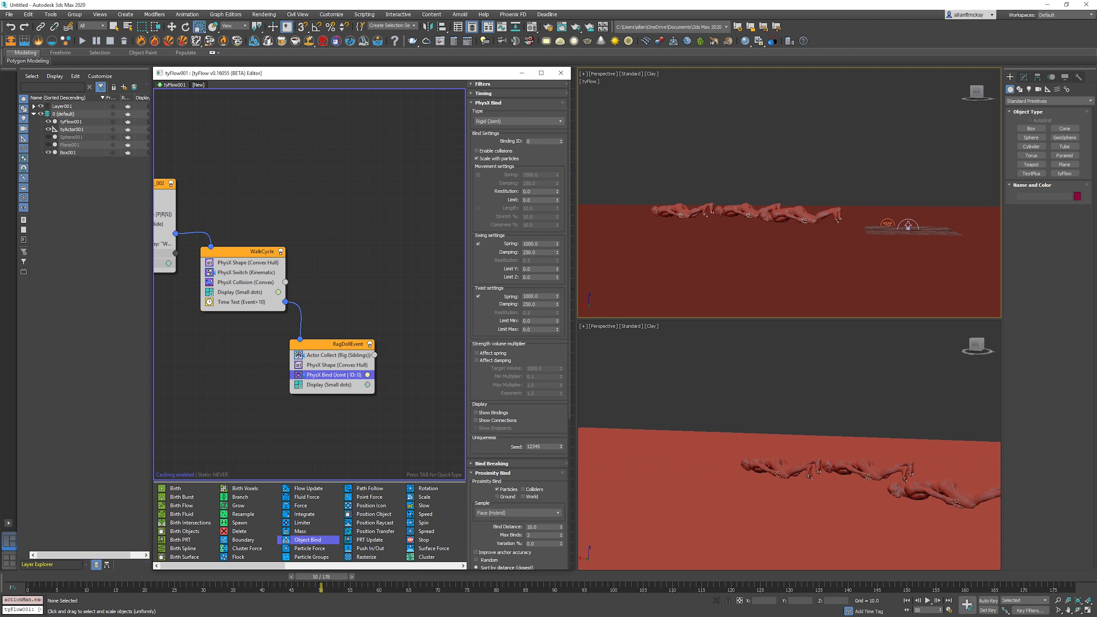
{"action": "scroll", "coordinate": [519, 324], "scroll_direction": "down", "scroll_amount": 5}
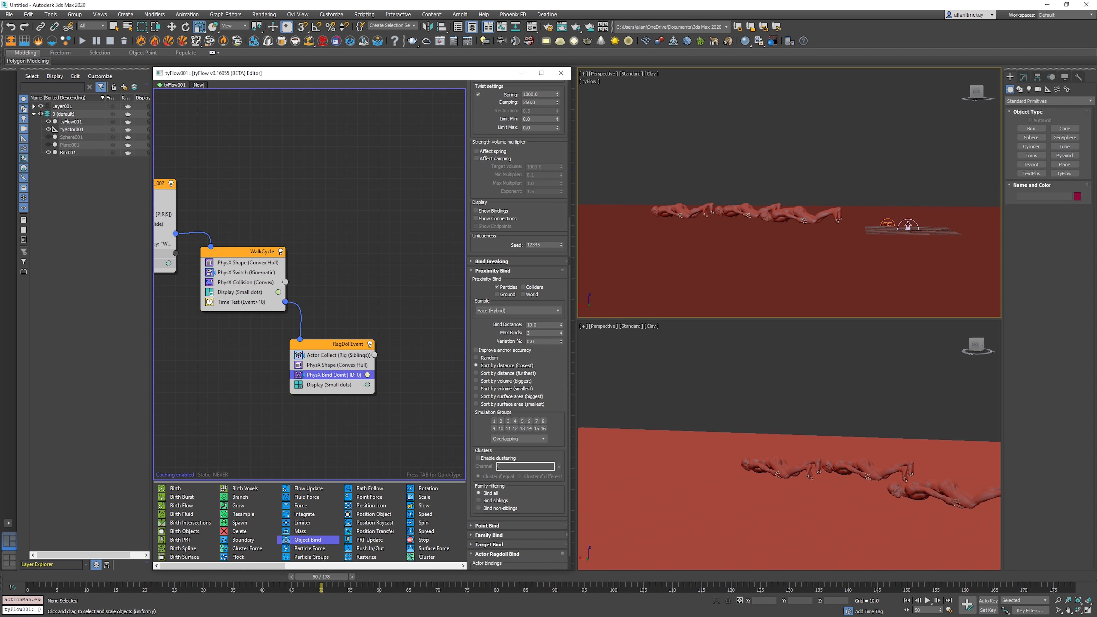
{"action": "double_click", "coordinate": [536, 333]}
{"action": "scroll", "coordinate": [518, 324], "scroll_direction": "up", "scroll_amount": 5}
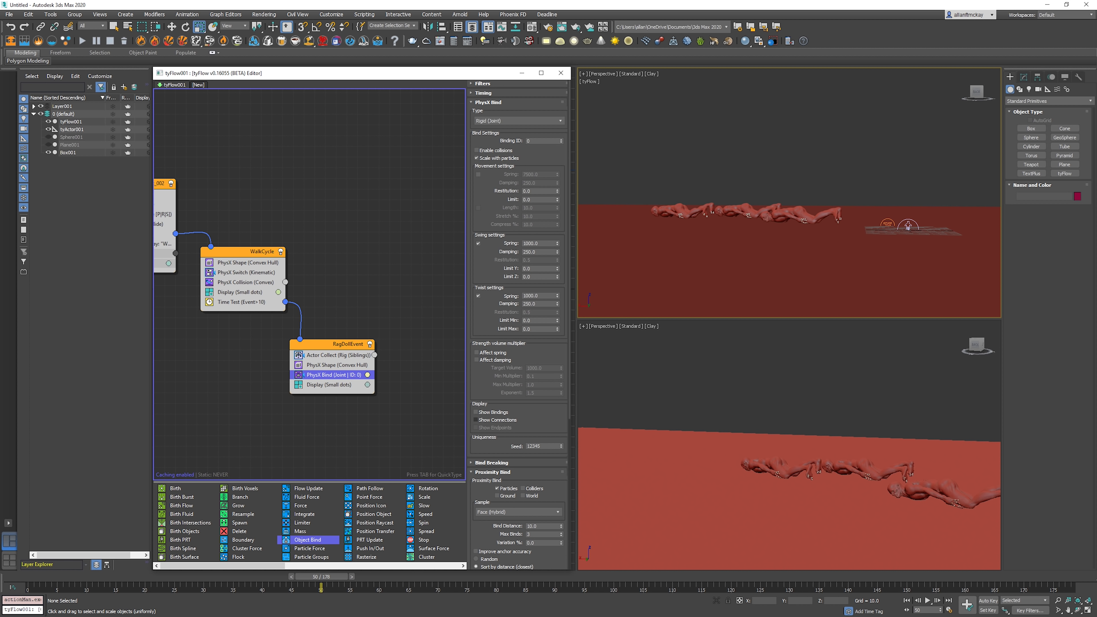
{"action": "left_click", "coordinate": [476, 412]}
{"action": "left_click", "coordinate": [476, 412]}
{"action": "left_click", "coordinate": [541, 296]}
{"action": "key", "text": "Escape"}
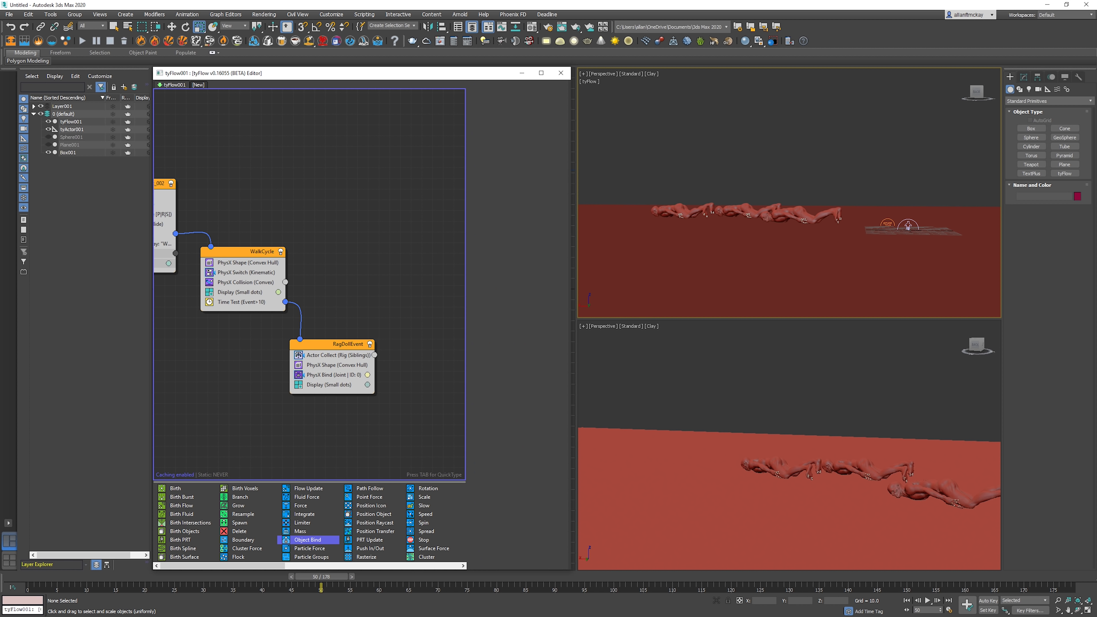
- Add a PhysX Collision operator to RagDollEvent
{"action": "key", "text": "Tab"}
{"action": "type", "text": "physx"}
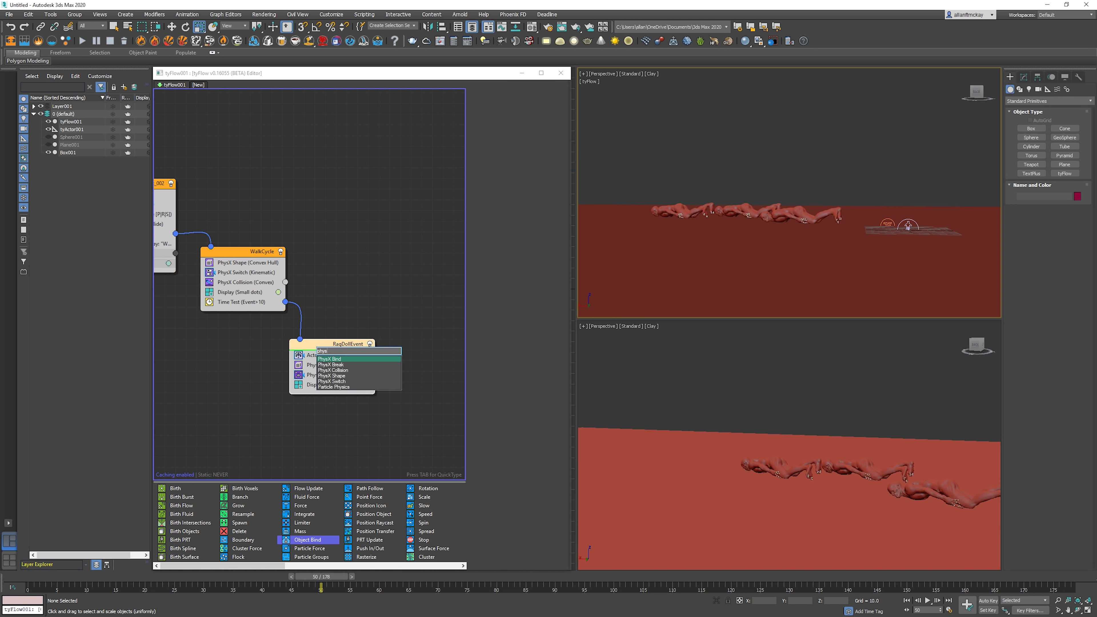
{"action": "key", "text": "Down"}
{"action": "key", "text": "Down"}
{"action": "key", "text": "Return"}
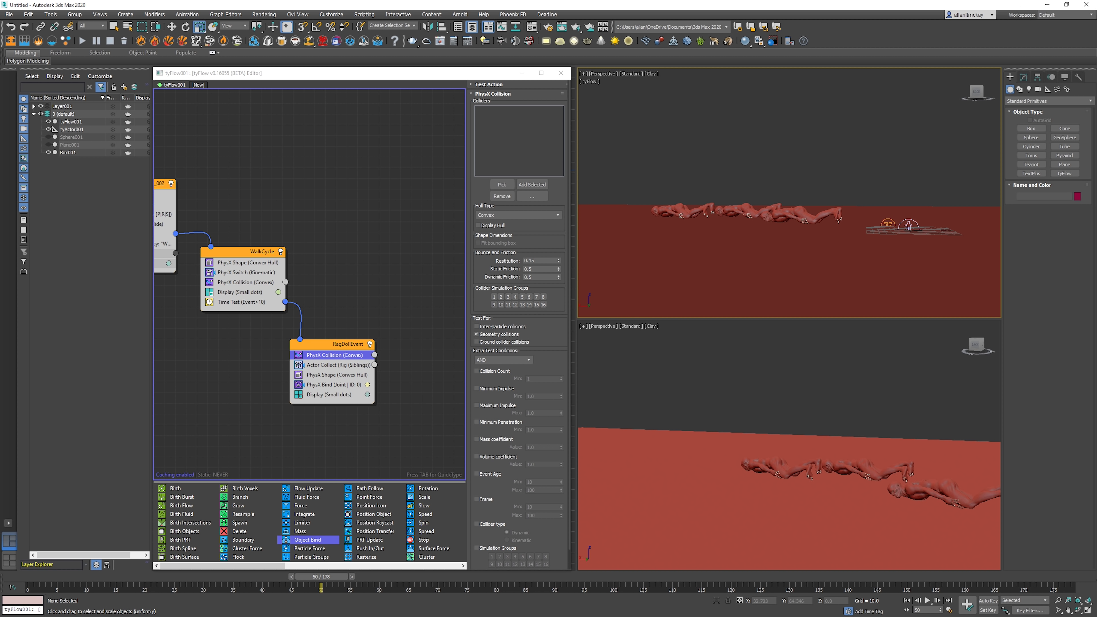
- Return to the first frame and pick Box001 as a collider for RagDollEvent's PhysX Collision operator
{"action": "key", "text": "Home"}
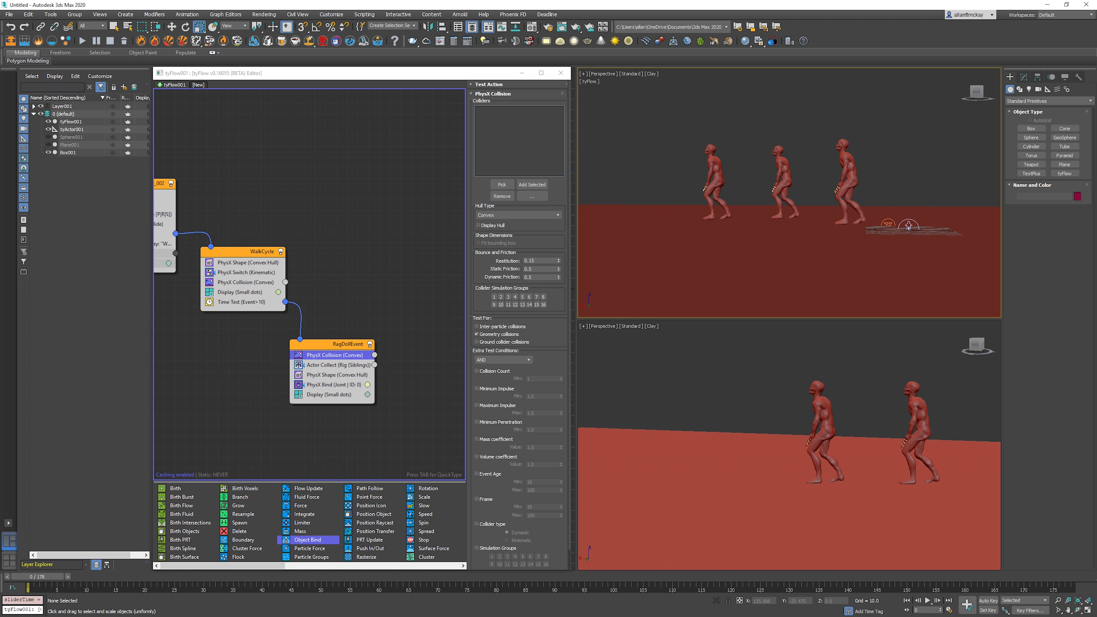
{"action": "left_click", "coordinate": [363, 277]}
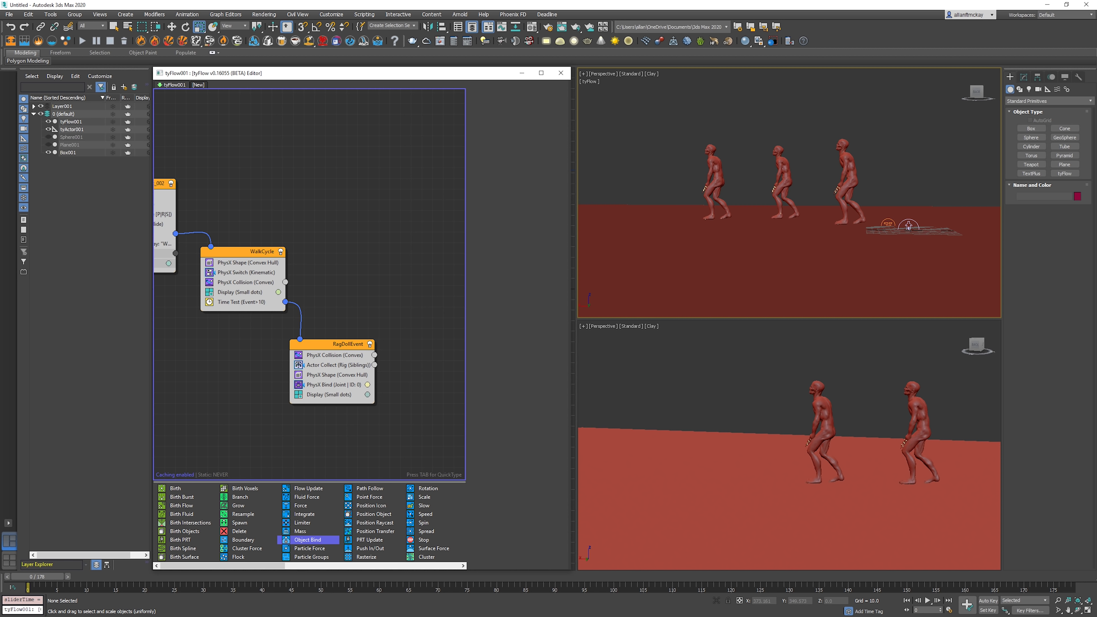
{"action": "left_click", "coordinate": [335, 355]}
{"action": "left_click", "coordinate": [502, 185]}
{"action": "left_click", "coordinate": [631, 247]}
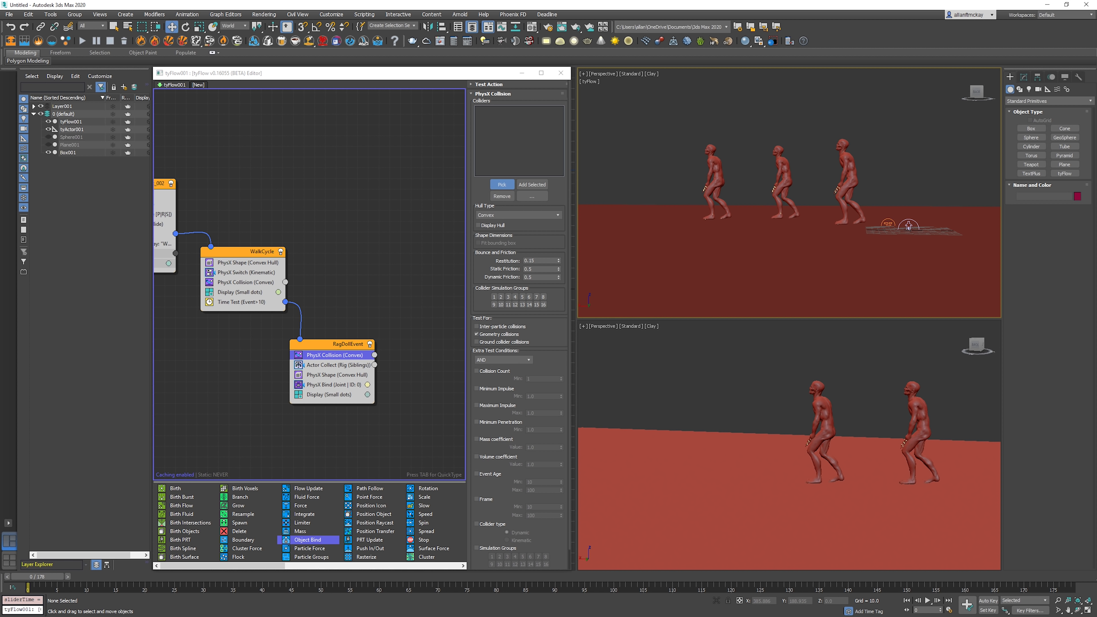
- Move PhysX Collision below Display in RagDollEvent and set its static and dynamic friction to 1.0
{"action": "left_click_drag", "start_coordinate": [335, 355], "coordinate": [337, 395]}
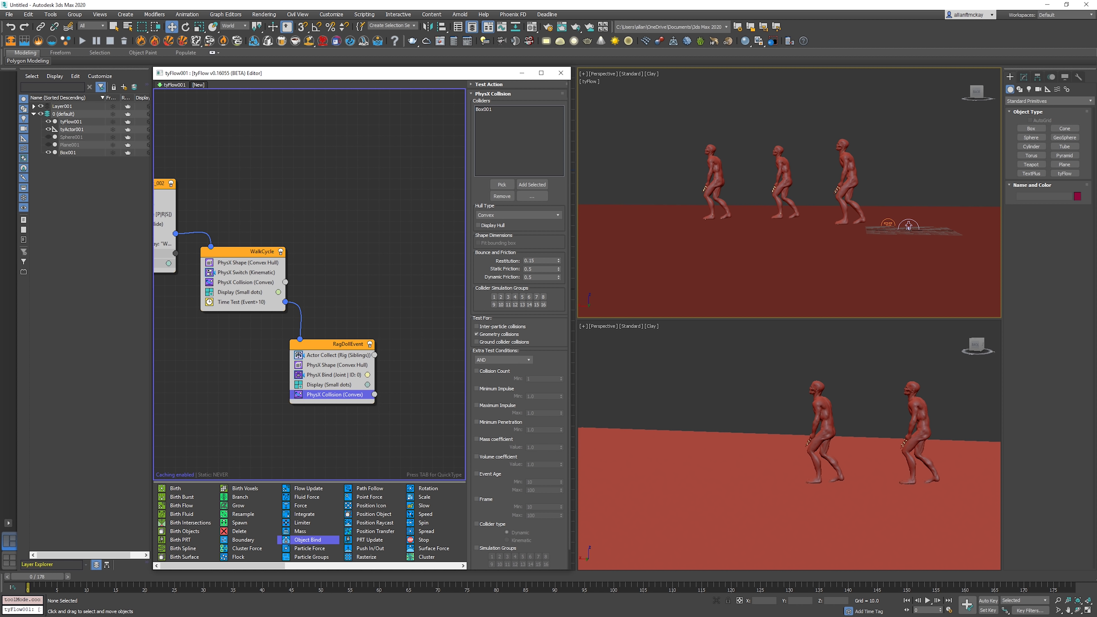
{"action": "type", "text": "1"}
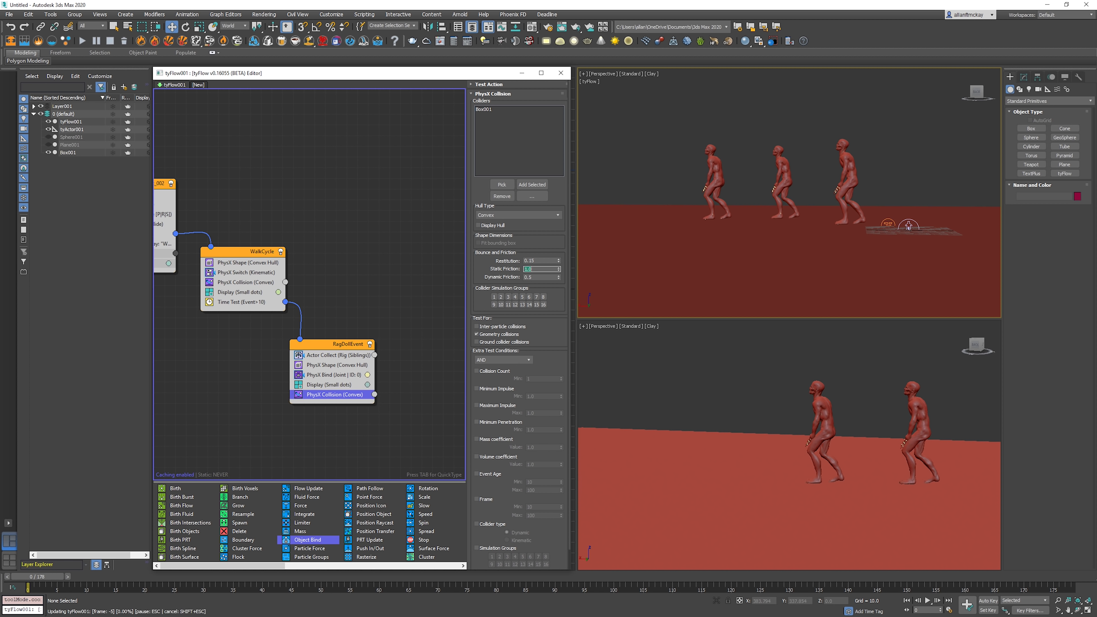
{"action": "key", "text": "Tab"}
- Play the simulation briefly to check the Box001 collision friction, then return to the first frame
{"action": "key", "text": "slash"}
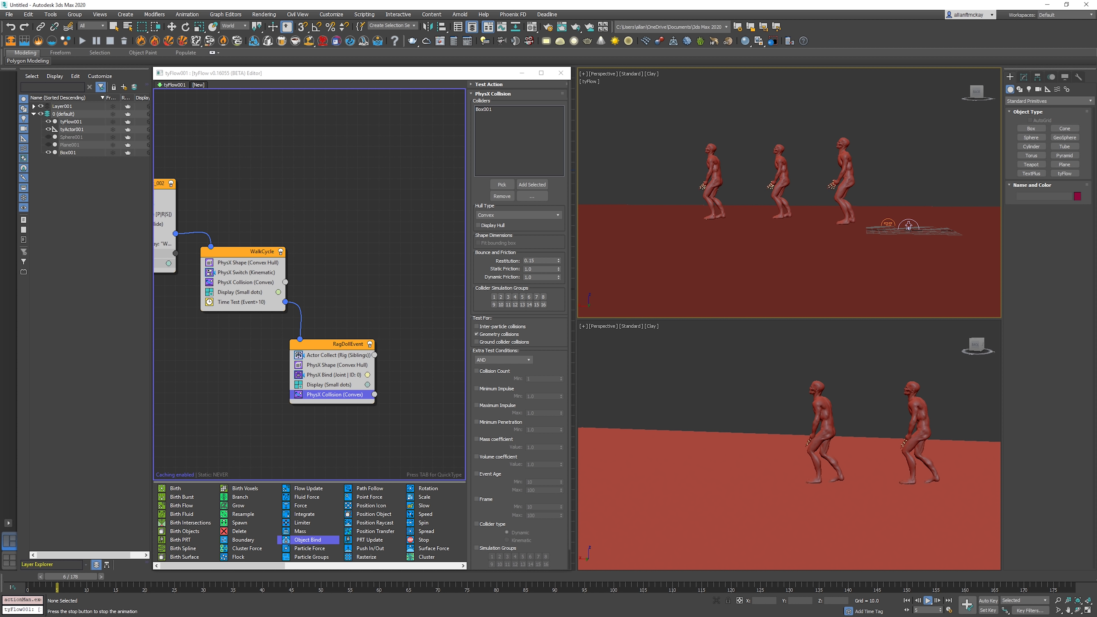
{"action": "key", "text": "slash"}
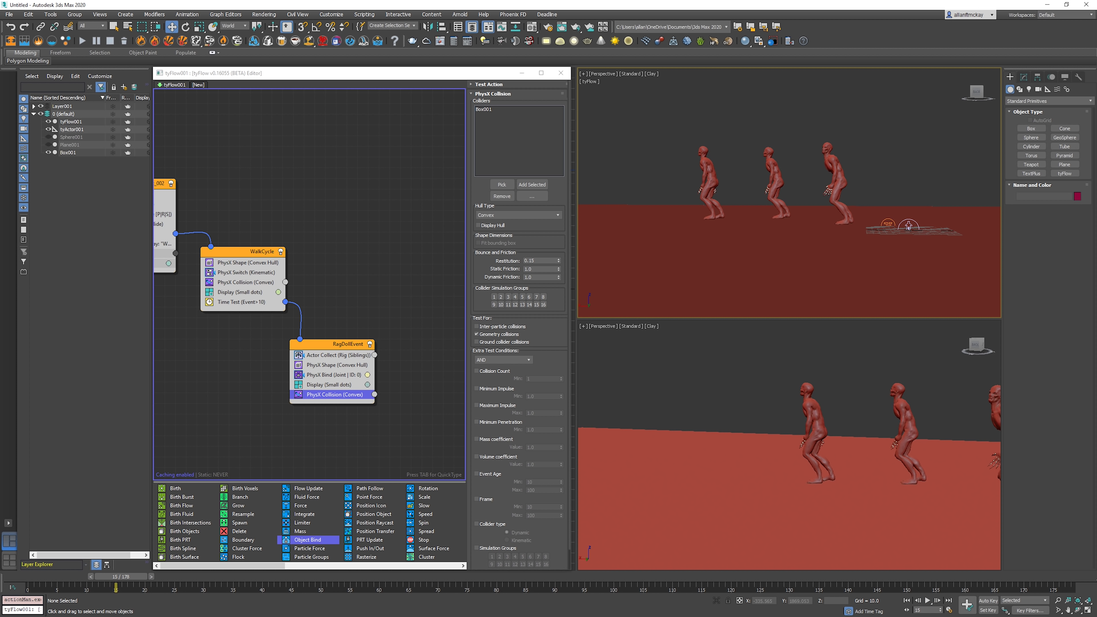
{"action": "key", "text": "Home"}
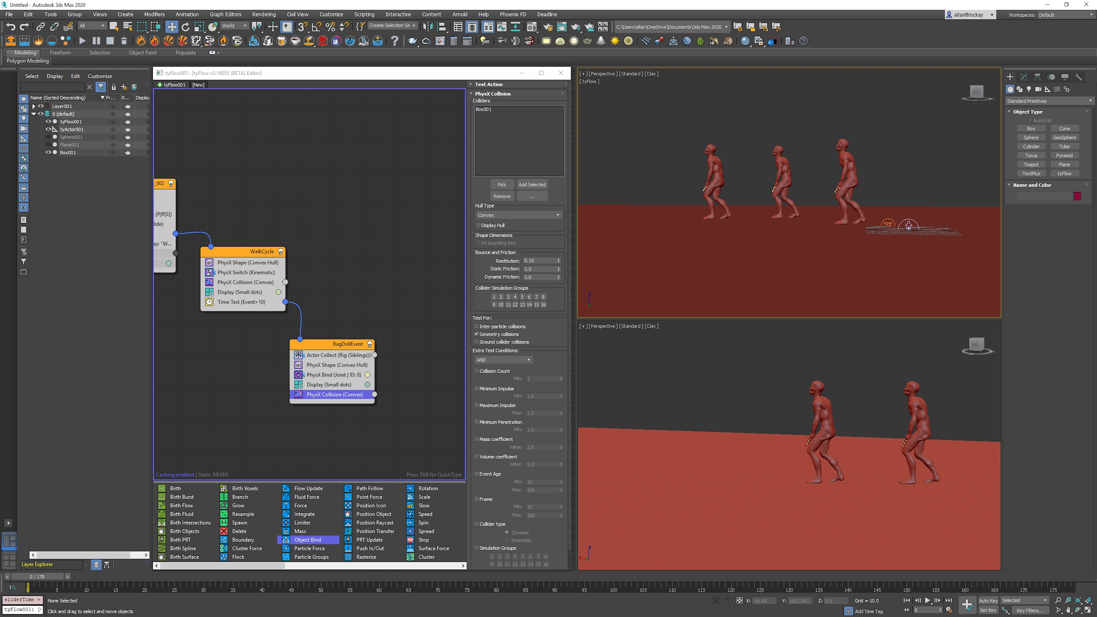
{"action": "middle_click_drag", "start_coordinate": [778, 195], "coordinate": [864, 254]}
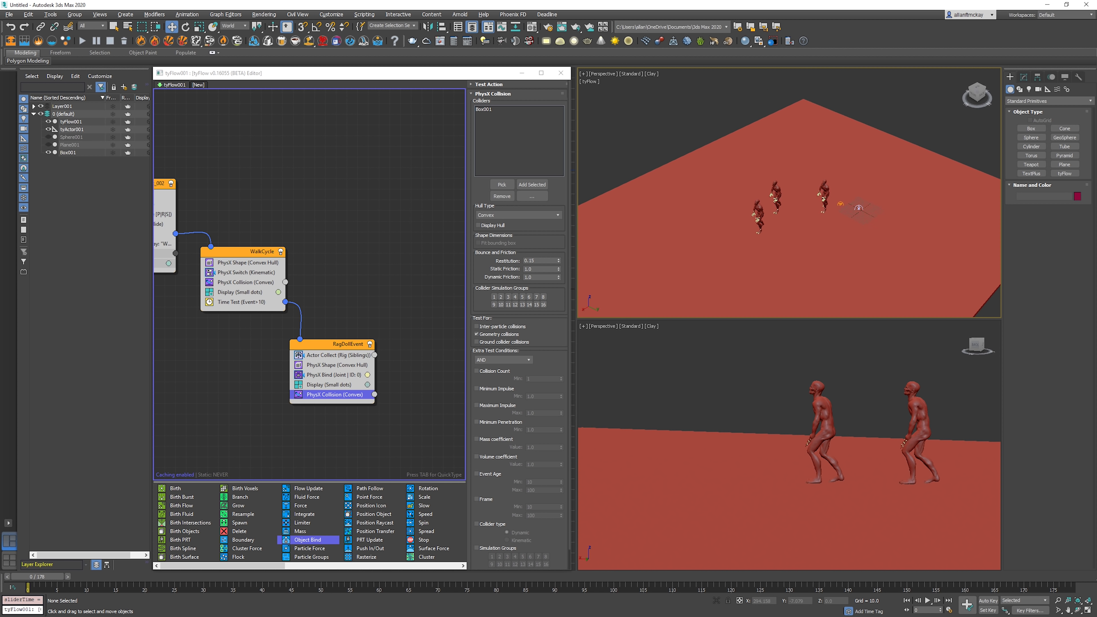
{"action": "middle_click_drag", "start_coordinate": [786, 225], "coordinate": [762, 221], "text": "alt"}
{"action": "middle_click_drag", "start_coordinate": [358, 170], "coordinate": [532, 196]}
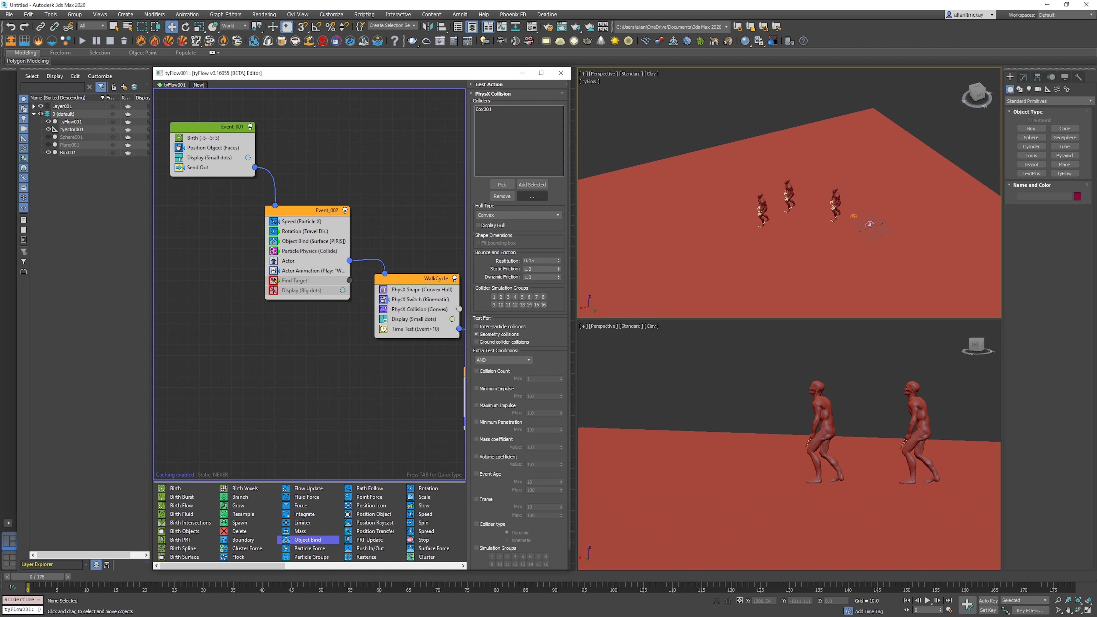
- Enable the Find Target operator in Event_002 and unhide Sphere001, selecting the sphere
{"action": "left_click", "coordinate": [417, 198]}
{"action": "left_click", "coordinate": [273, 281]}
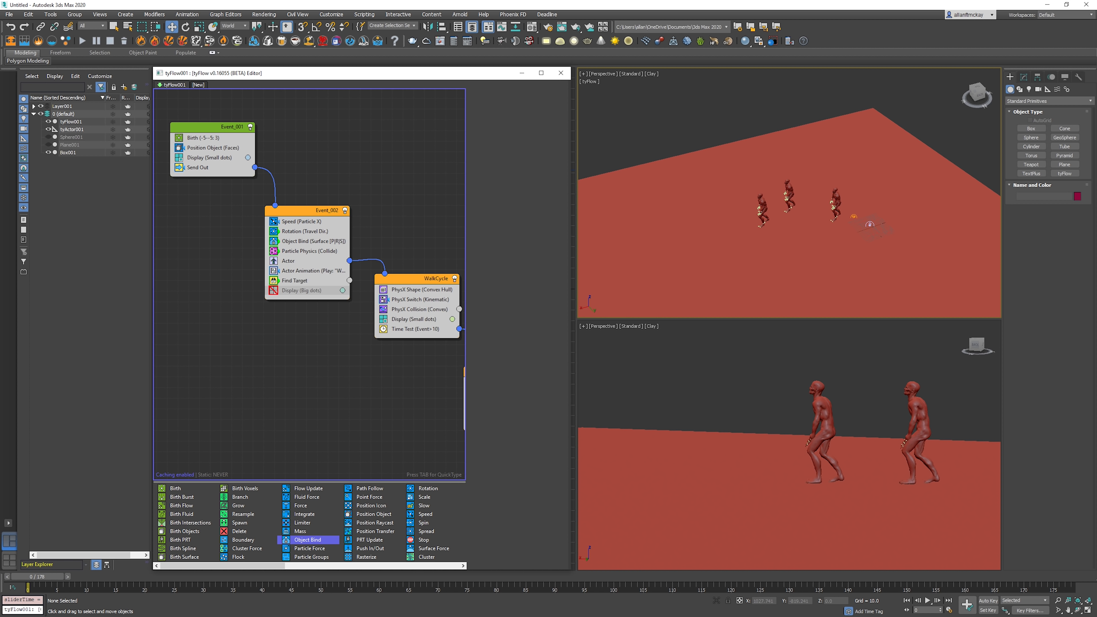
{"action": "left_click", "coordinate": [756, 263]}
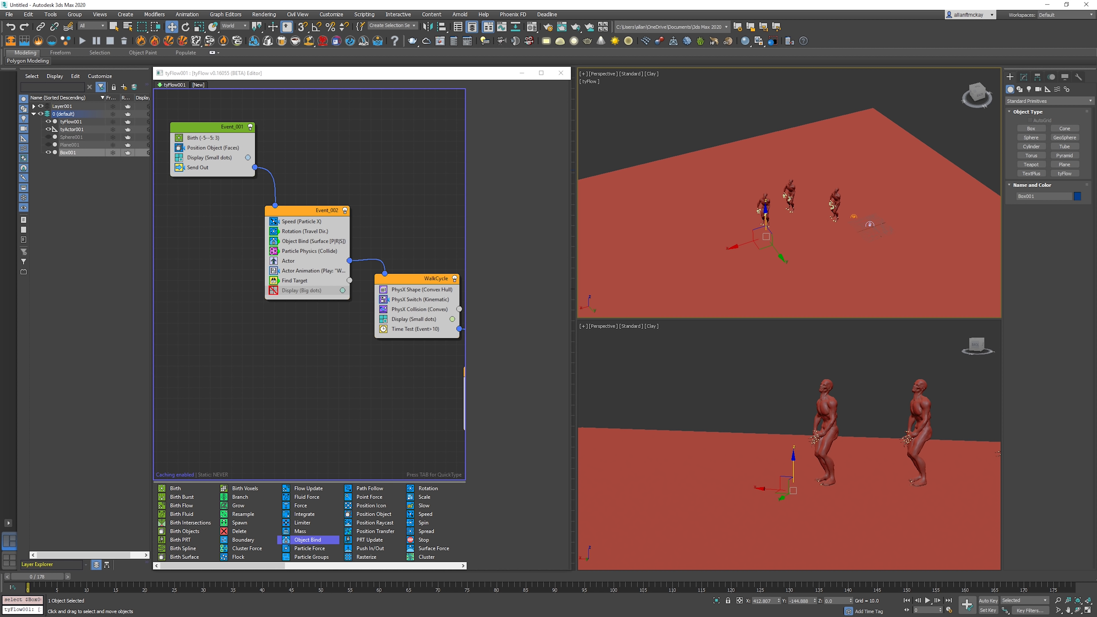
{"action": "left_click", "coordinate": [48, 137]}
{"action": "left_click", "coordinate": [71, 136]}
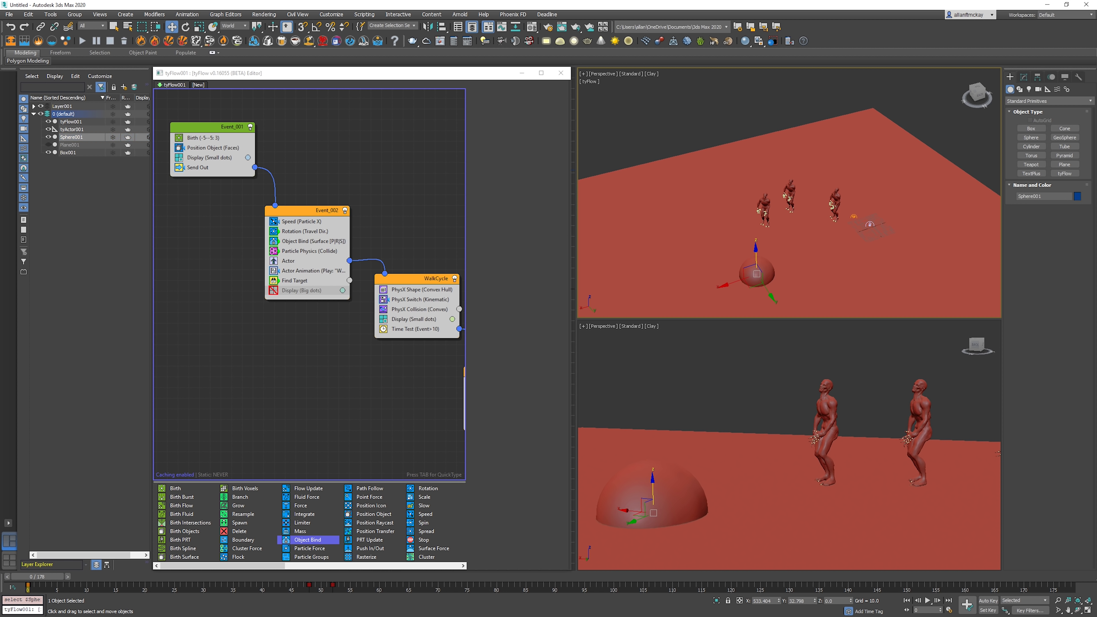
- Move Sphere001 across the box surface so that it sits just in front of the walking actors
{"action": "left_click", "coordinate": [763, 269]}
{"action": "left_click", "coordinate": [752, 273]}
{"action": "left_click_drag", "start_coordinate": [752, 280], "coordinate": [803, 241]}
- Play the simulation to check how the actors behave near Sphere001, then return to the first frame
{"action": "key", "text": "ctrl+d"}
{"action": "key", "text": "slash"}
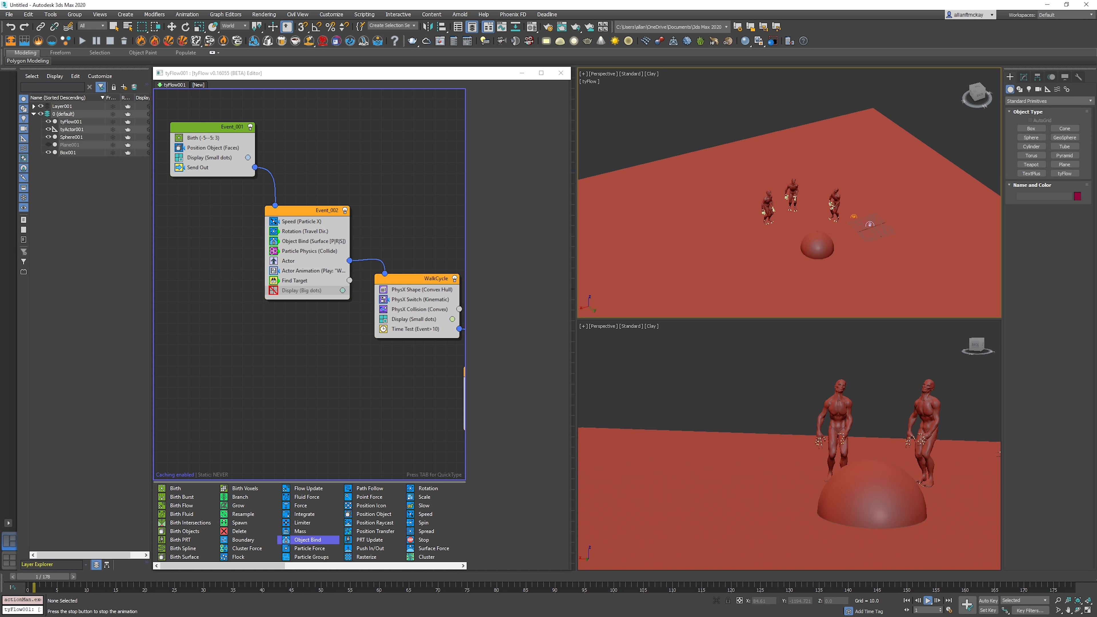
{"action": "left_click", "coordinate": [876, 284]}
{"action": "key", "text": "Home"}
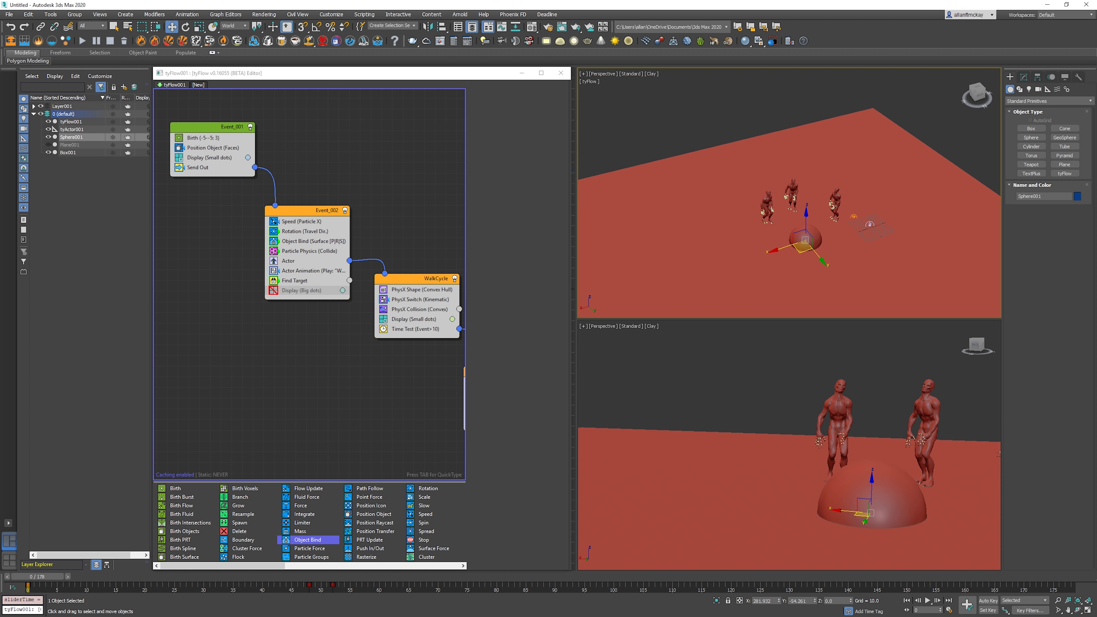
{"action": "key", "text": "slash"}
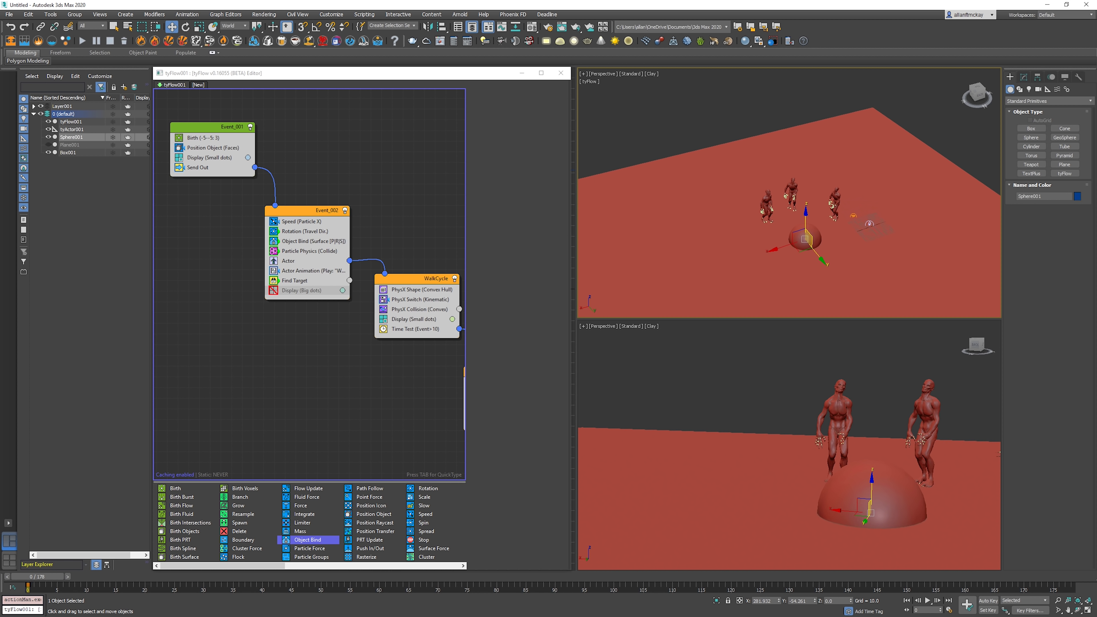
{"action": "scroll", "coordinate": [795, 217], "scroll_direction": "up", "scroll_amount": 4}
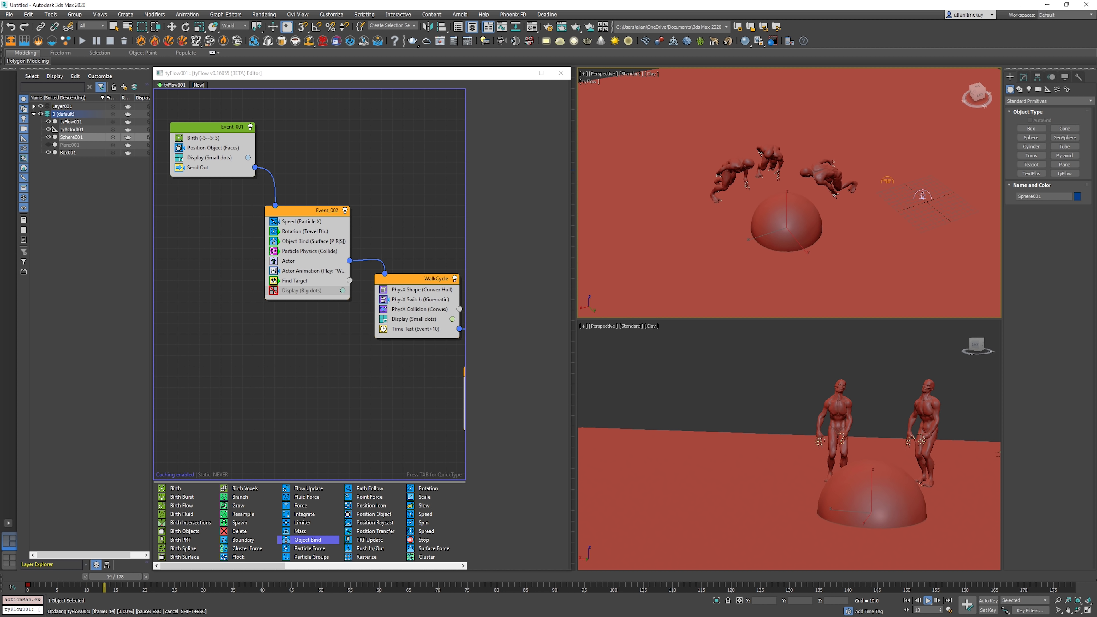
{"action": "key", "text": "slash"}
{"action": "middle_click_drag", "start_coordinate": [795, 216], "coordinate": [739, 170], "text": "alt"}
{"action": "key", "text": "Home"}
- Disable the Time Test operator in the WalkCycle event
{"action": "middle_click_drag", "start_coordinate": [389, 225], "coordinate": [299, 175]}
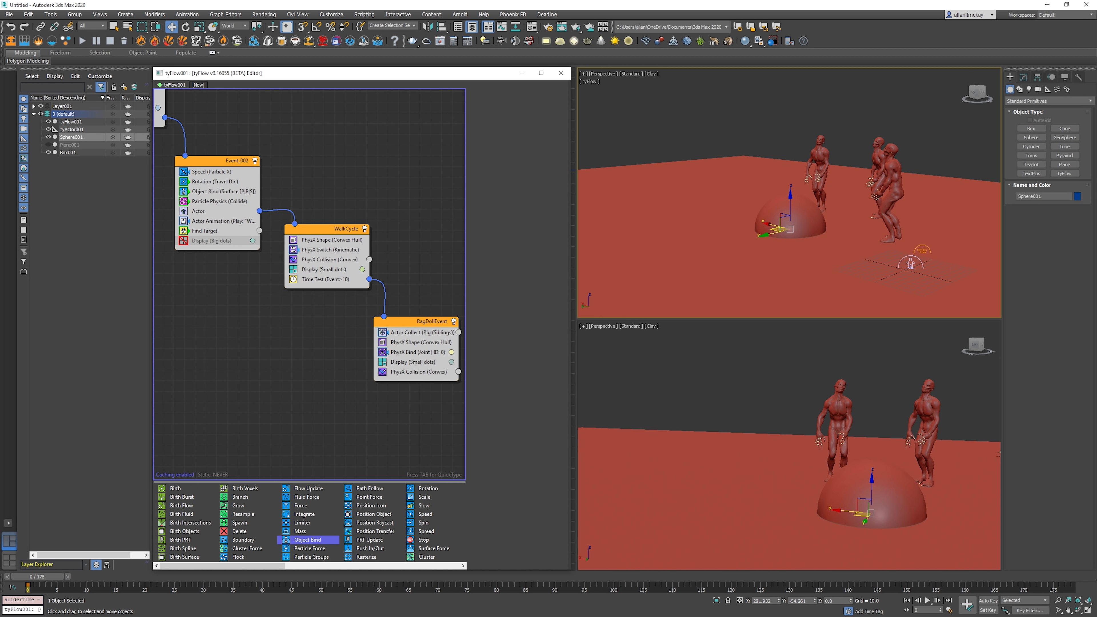
{"action": "left_click", "coordinate": [293, 279]}
{"action": "left_click", "coordinate": [674, 125]}
- Replay the simulation from the first frame and examine the actors walking toward Sphere001 in wireframe
{"action": "key", "text": "slash"}
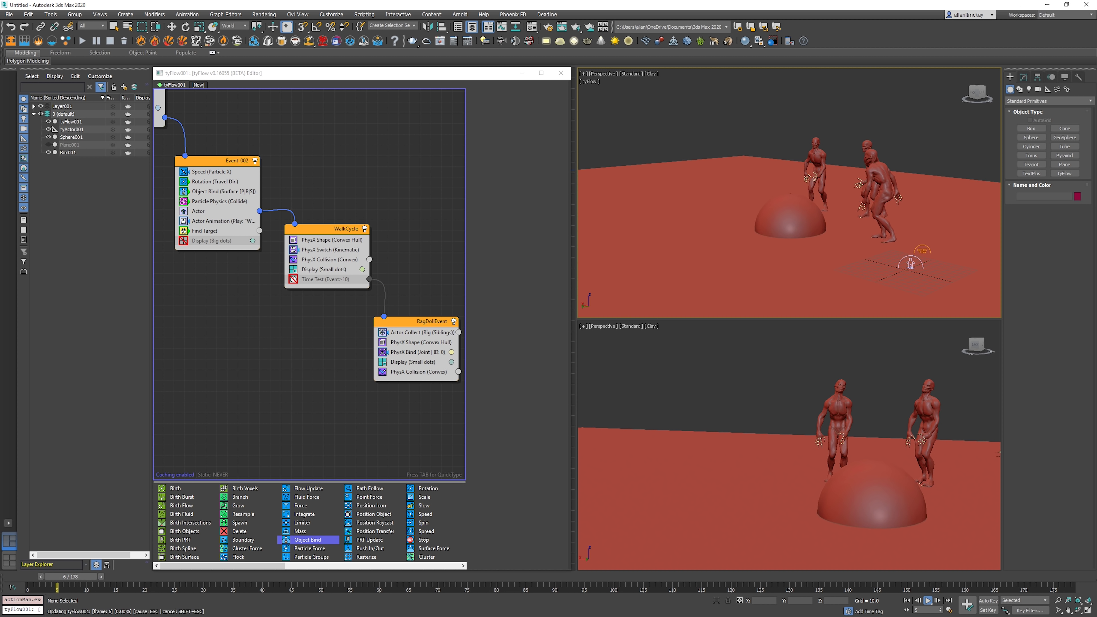
{"action": "key", "text": "slash"}
{"action": "left_click", "coordinate": [791, 216]}
{"action": "key", "text": "Home"}
{"action": "middle_click_drag", "start_coordinate": [790, 216], "coordinate": [808, 260], "text": "alt"}
{"action": "key", "text": "F3"}
{"action": "scroll", "coordinate": [768, 214], "scroll_direction": "down", "scroll_amount": 5}
{"action": "middle_click_drag", "start_coordinate": [759, 205], "coordinate": [776, 218], "text": "alt"}
{"action": "key", "text": "slash"}
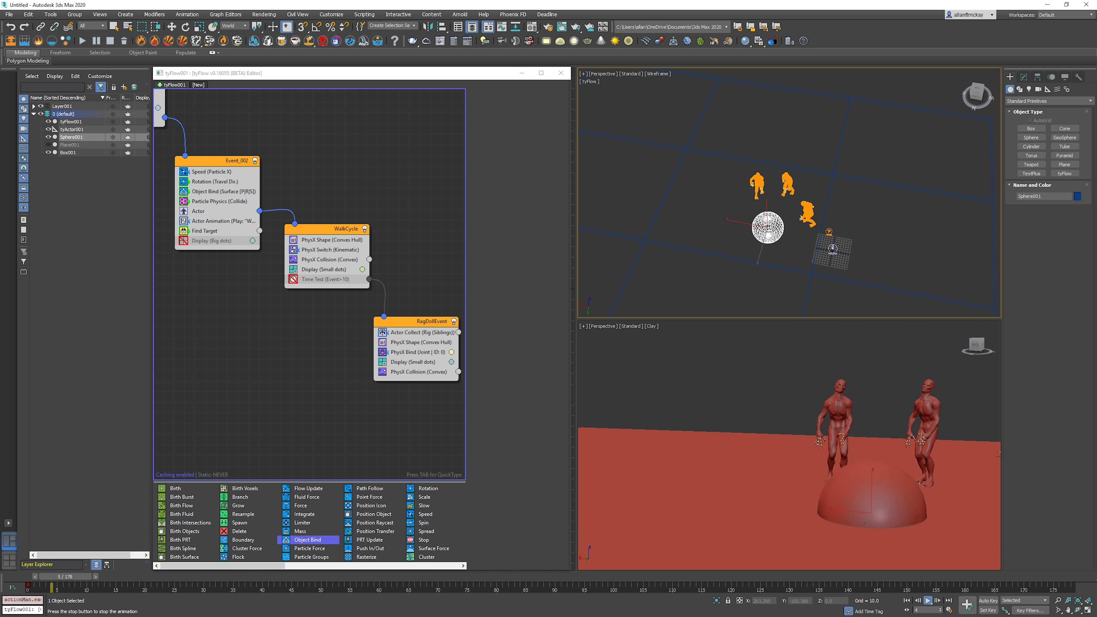
{"action": "scroll", "coordinate": [775, 219], "scroll_direction": "up", "scroll_amount": 3}
{"action": "scroll", "coordinate": [776, 220], "scroll_direction": "up", "scroll_amount": 2}
{"action": "key", "text": "w"}
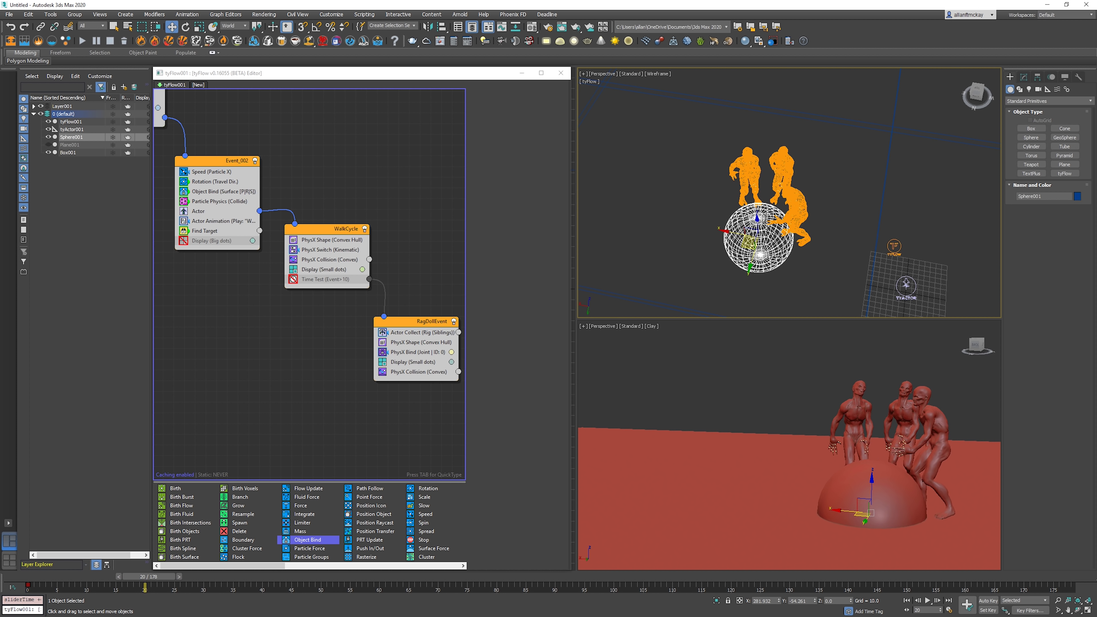
- Inspect the actors around Sphere001 in shaded view, play the simulation further, then return to the first frame
{"action": "key", "text": "F3"}
{"action": "mouse_move", "coordinate": [775, 220]}
{"action": "middle_mouse_down", "text": "alt"}
{"action": "mouse_move", "coordinate": [765, 186]}
{"action": "mouse_move", "coordinate": [774, 210]}
{"action": "mouse_move", "coordinate": [795, 212]}
{"action": "mouse_move", "coordinate": [795, 201]}
{"action": "middle_mouse_up", "text": "alt"}
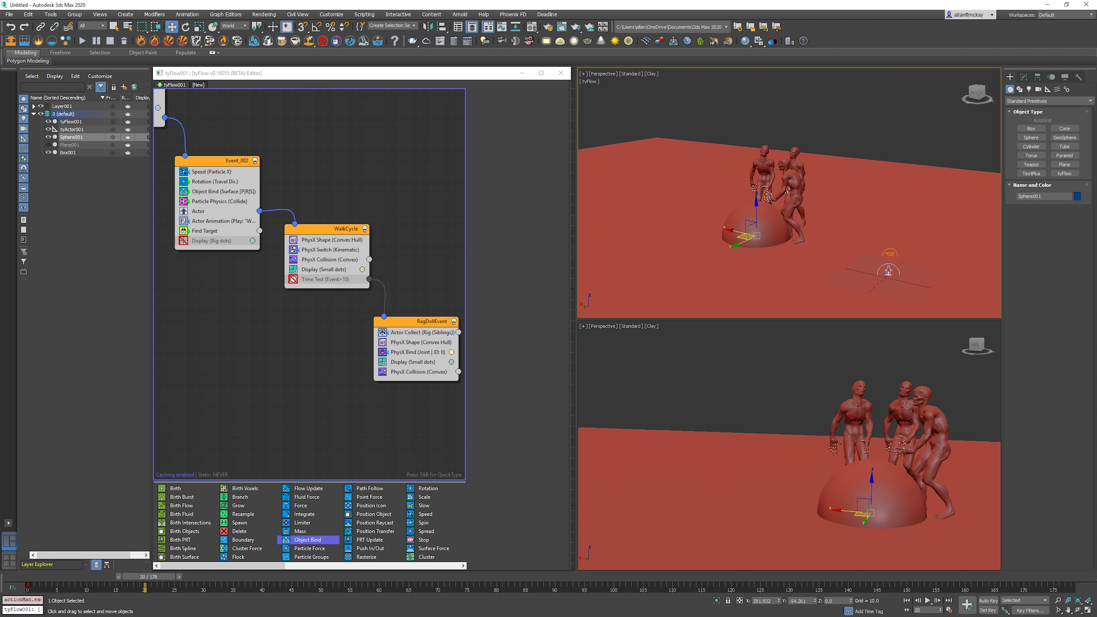
{"action": "left_click", "coordinate": [648, 300]}
{"action": "middle_click_drag", "start_coordinate": [648, 299], "coordinate": [598, 306]}
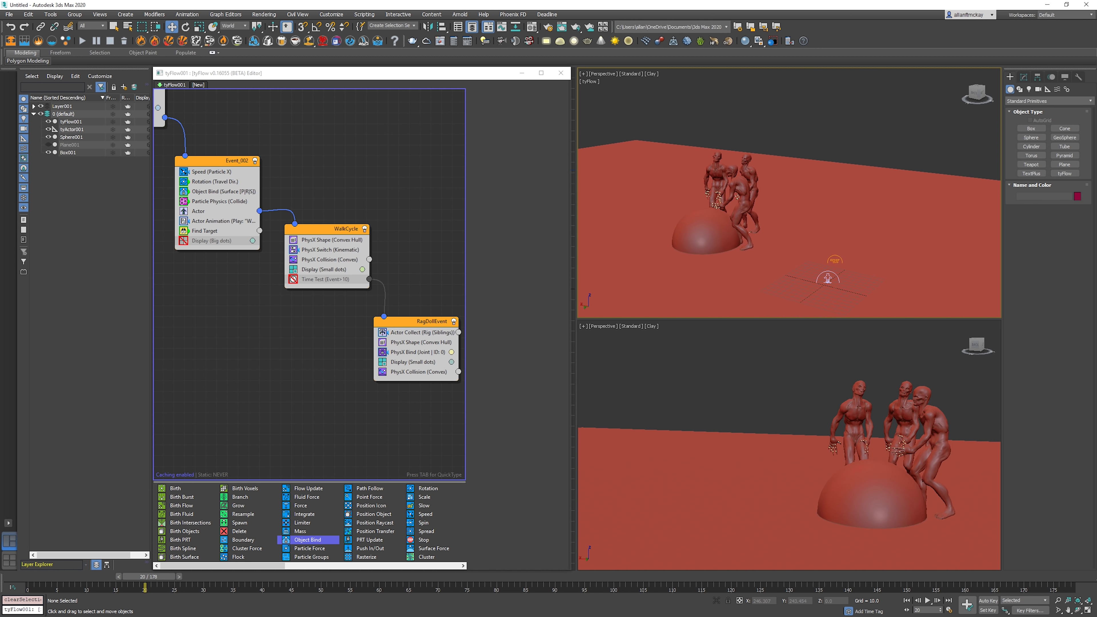
{"action": "middle_click_drag", "start_coordinate": [389, 268], "coordinate": [275, 247]}
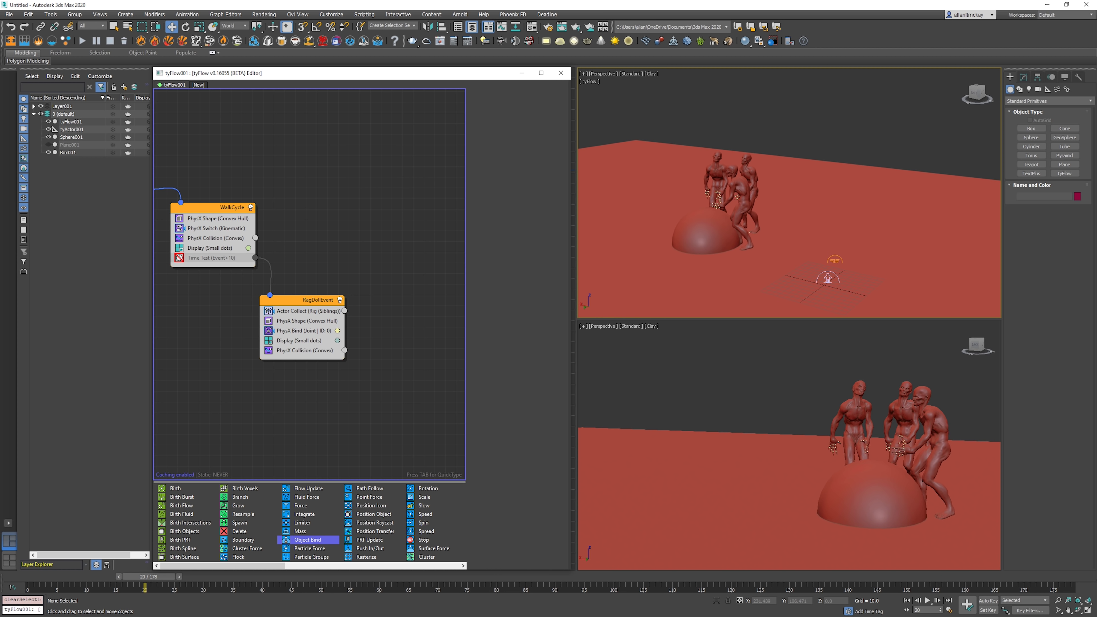
{"action": "middle_click_drag", "start_coordinate": [735, 216], "coordinate": [781, 203]}
{"action": "middle_click_drag", "start_coordinate": [798, 246], "coordinate": [763, 254]}
{"action": "key", "text": "F3"}
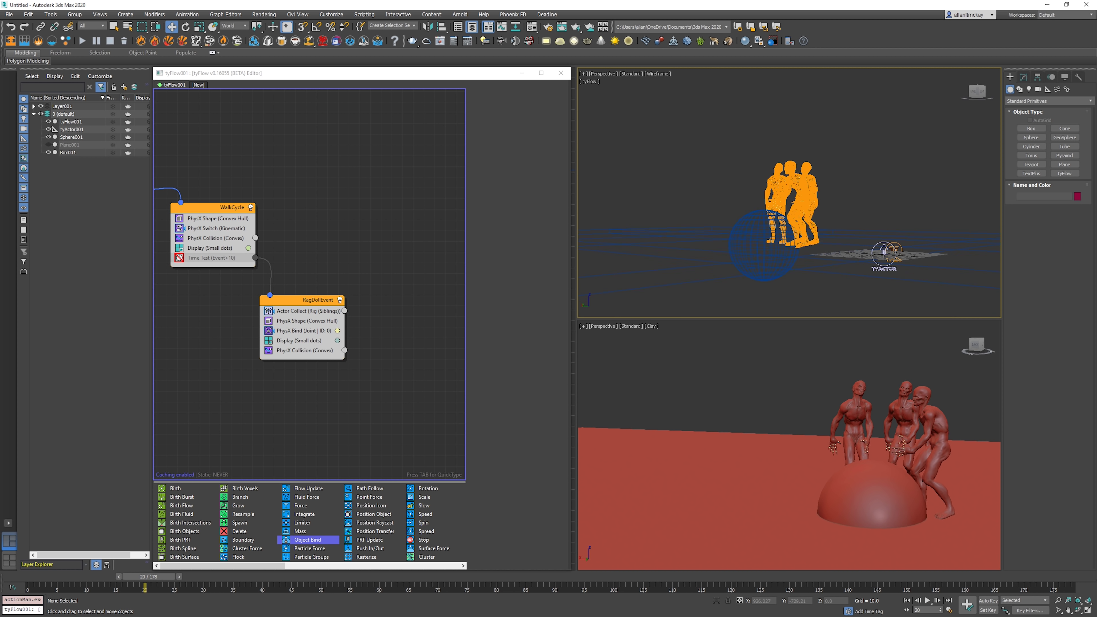
{"action": "key", "text": "F3"}
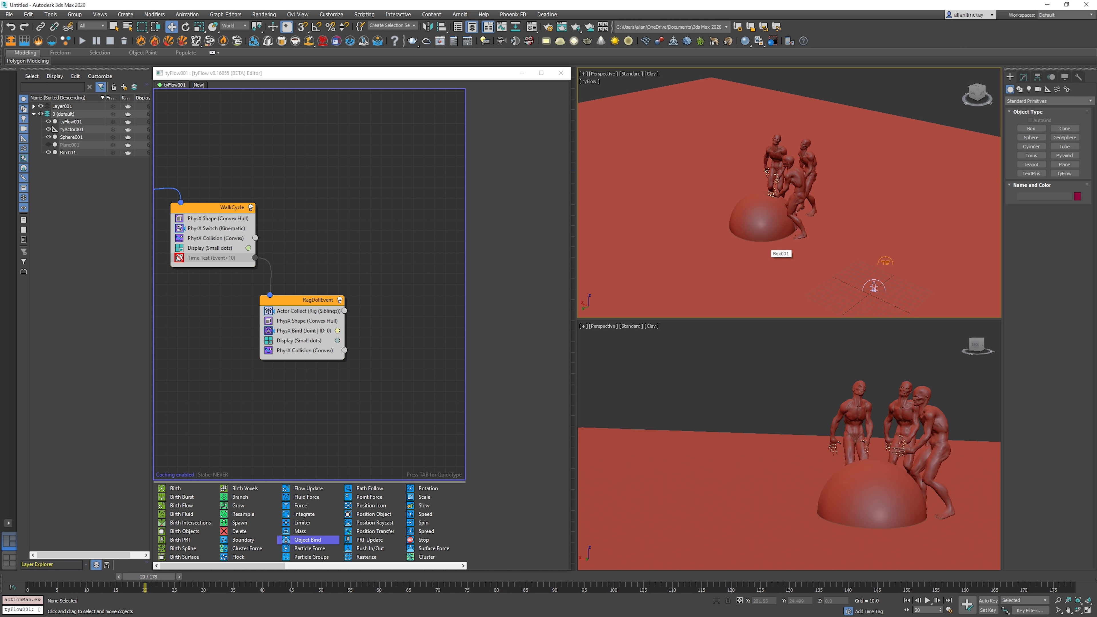
{"action": "middle_click_drag", "start_coordinate": [764, 254], "coordinate": [816, 250]}
{"action": "key", "text": "/"}
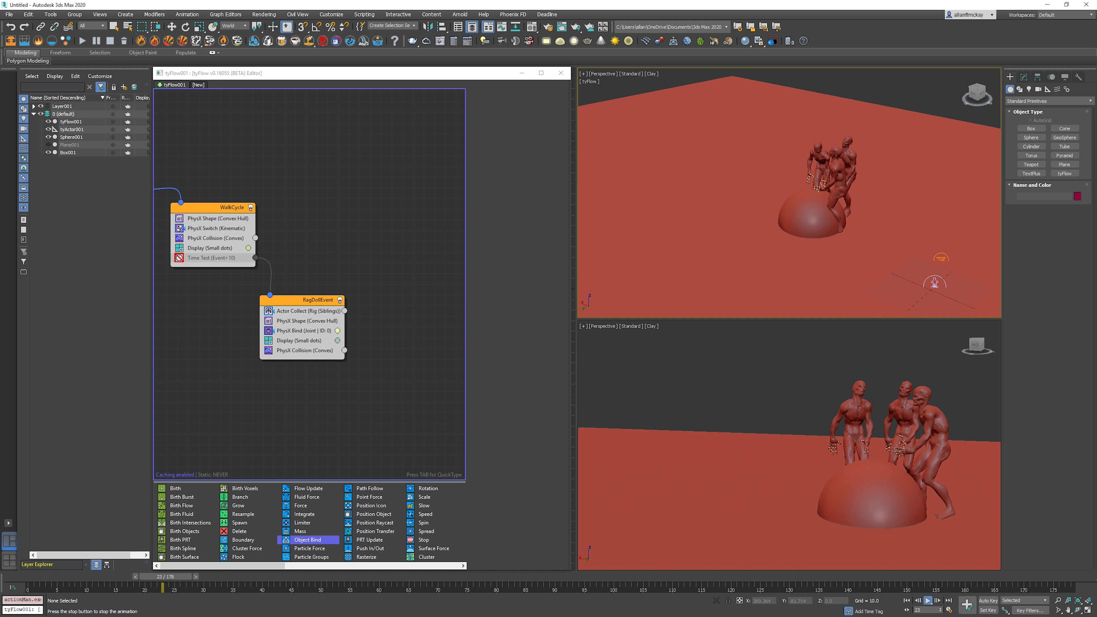
{"action": "key", "text": "/"}
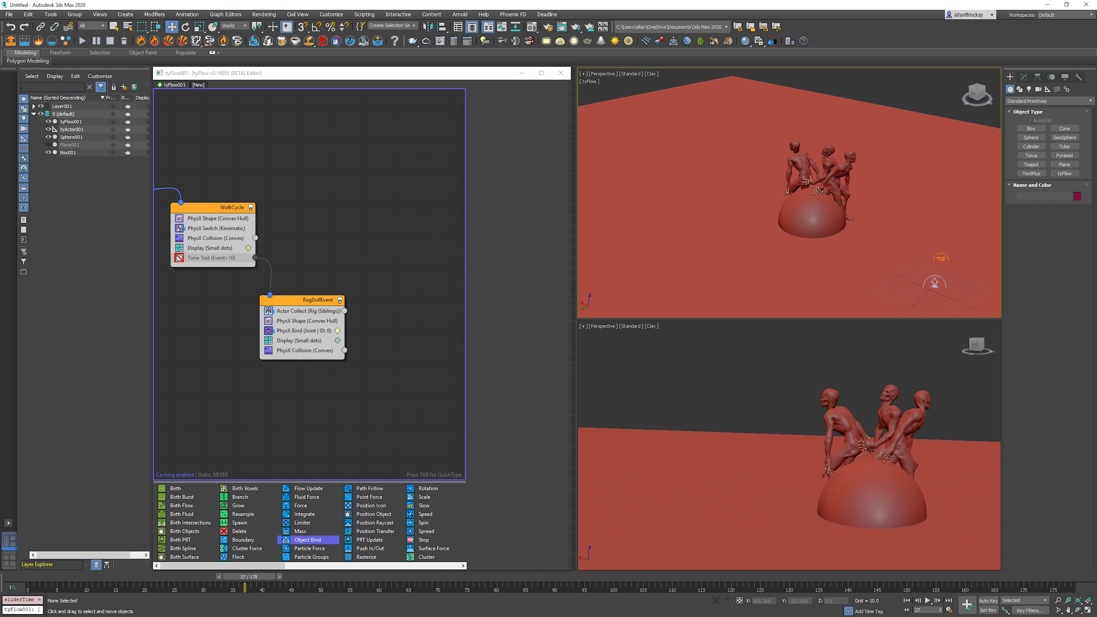
{"action": "key", "text": "Home"}
- Create a new event with a Birth operator in an empty area of the tyFlow graph
{"action": "left_click_drag", "start_coordinate": [298, 300], "coordinate": [412, 231]}
{"action": "middle_click_drag", "start_coordinate": [216, 260], "coordinate": [409, 323]}
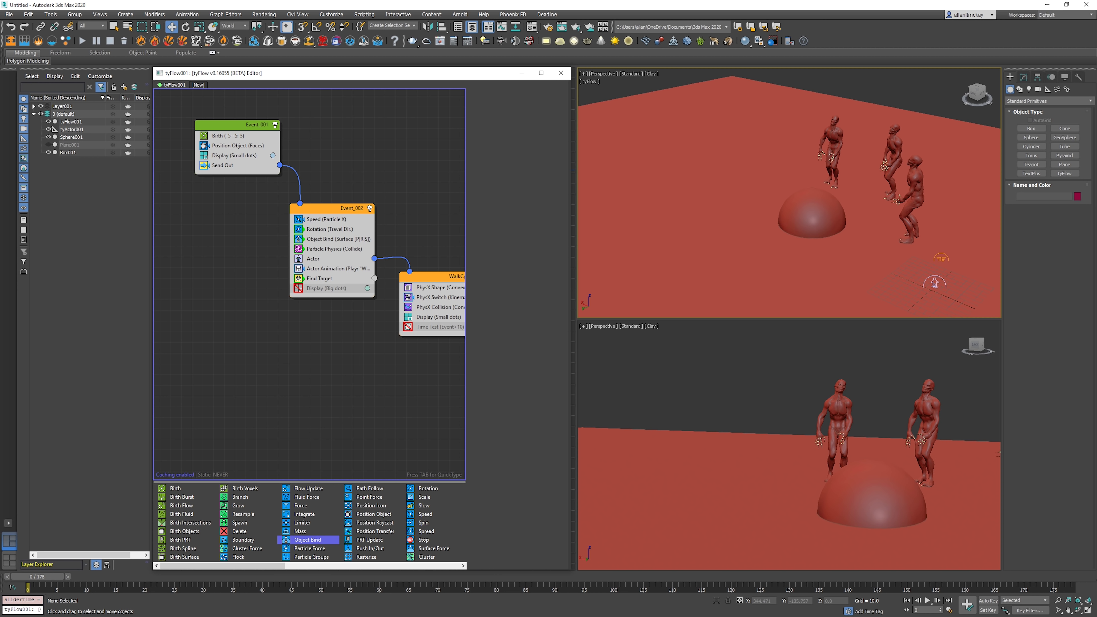
{"action": "key", "text": "Tab"}
{"action": "type", "text": "bi"}
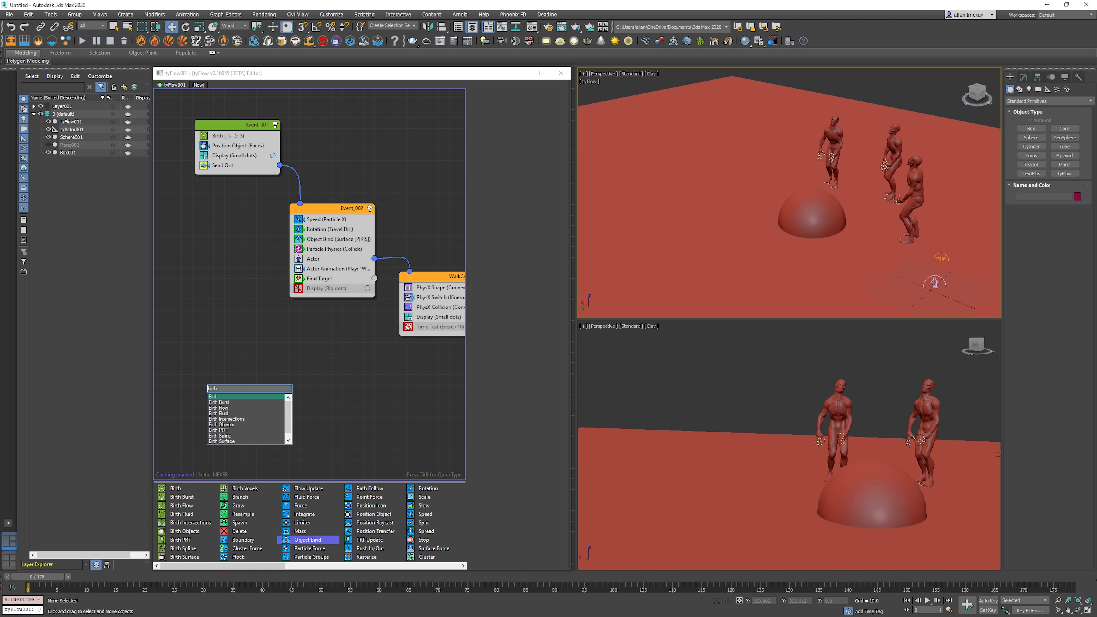
{"action": "key", "text": "Return"}
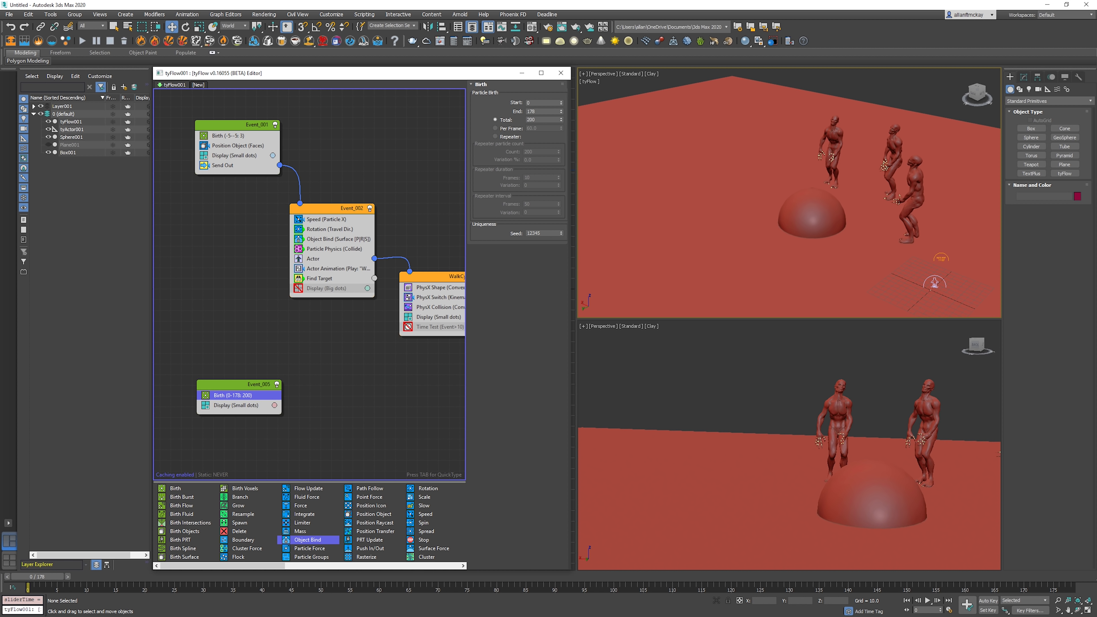
- Set the Birth operator in Event_005 to start and end at frame 25 with a total of 1
{"action": "left_click_drag", "start_coordinate": [38, 577], "coordinate": [177, 577]}
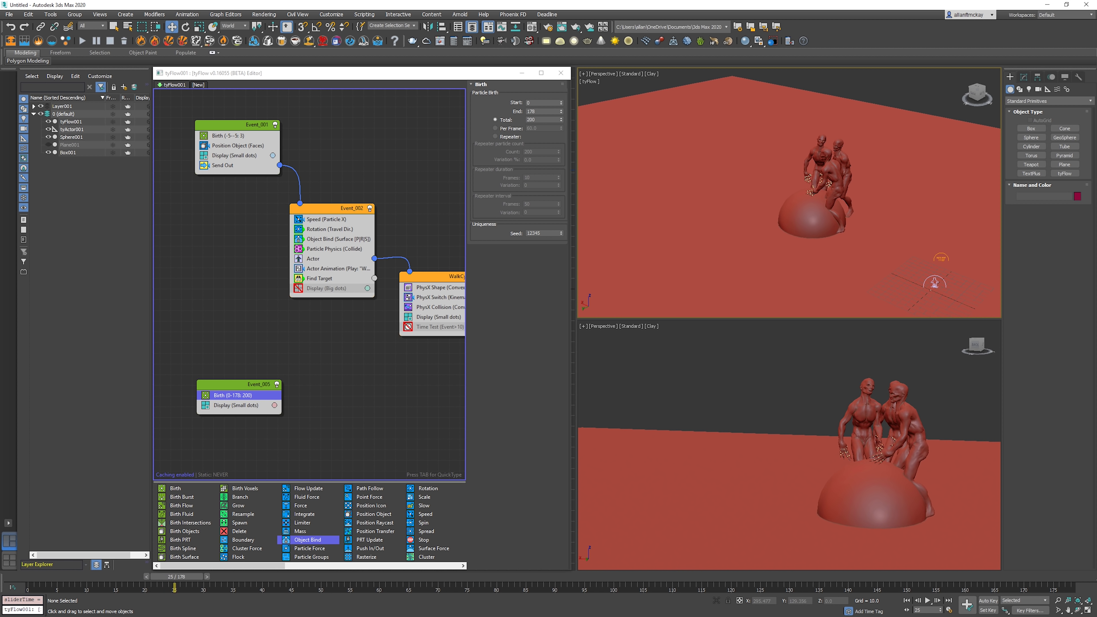
{"action": "key", "text": "Home"}
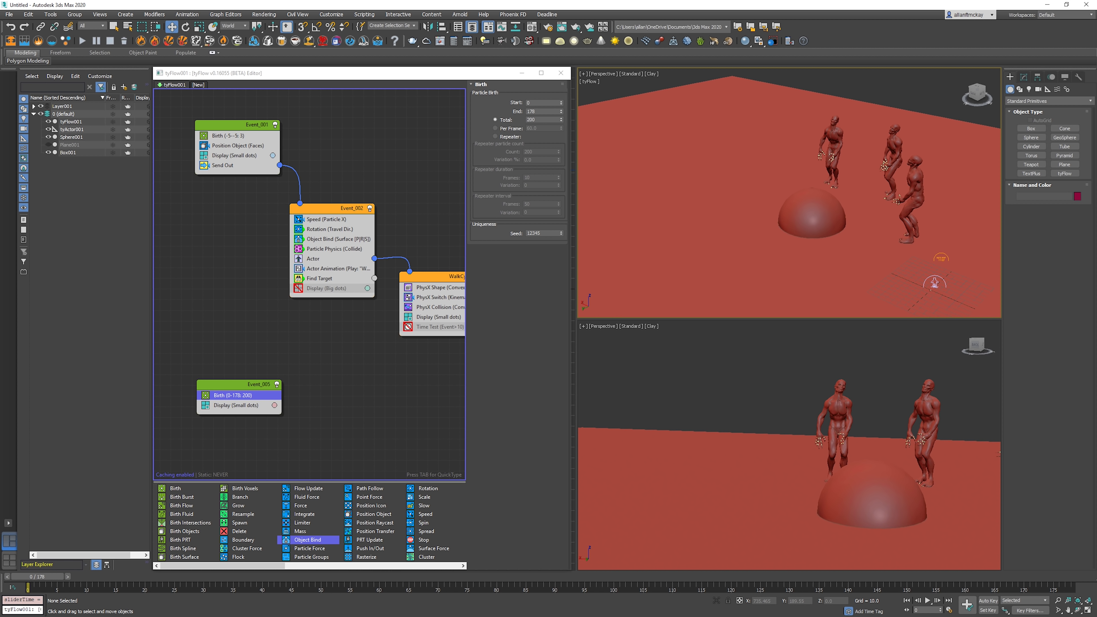
{"action": "double_click", "coordinate": [536, 103]}
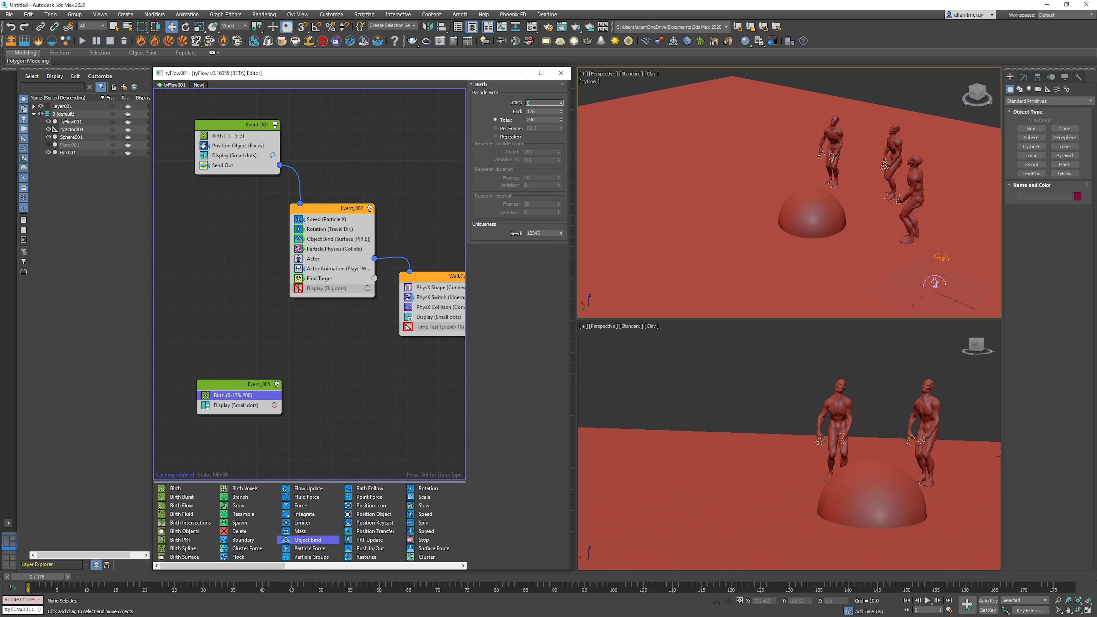
{"action": "key", "text": "Tab"}
{"action": "type", "text": "25"}
{"action": "key", "text": "Tab"}
{"action": "type", "text": "1"}
{"action": "left_click", "coordinate": [337, 389]}
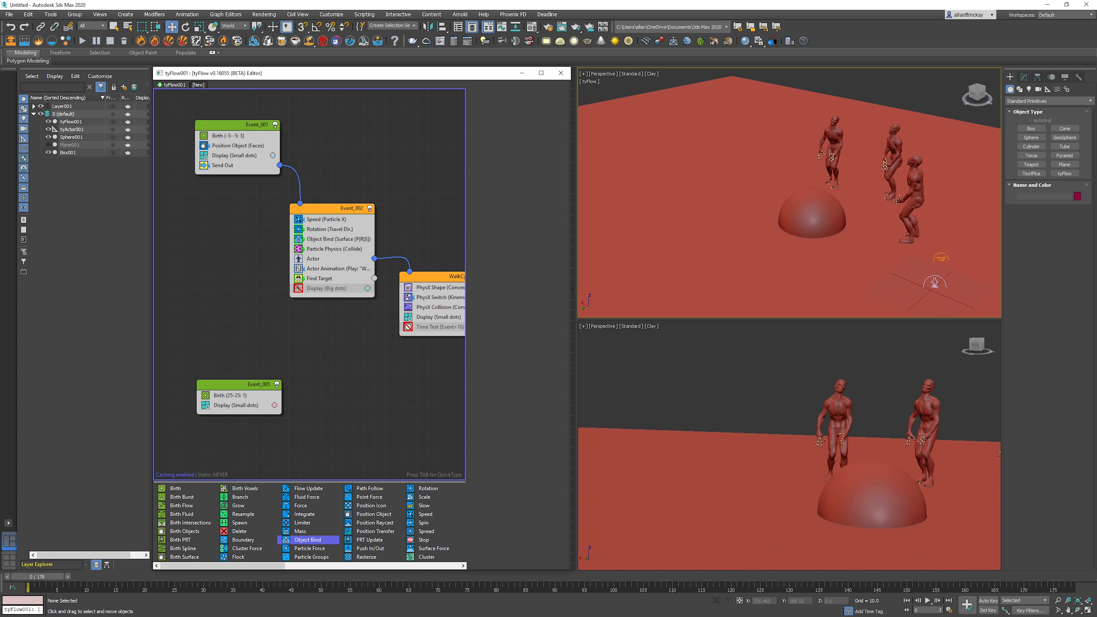
- Add a Position Object operator to Event_005 and pick Sphere001 as its object
{"action": "key", "text": "Tab"}
{"action": "type", "text": "pos"}
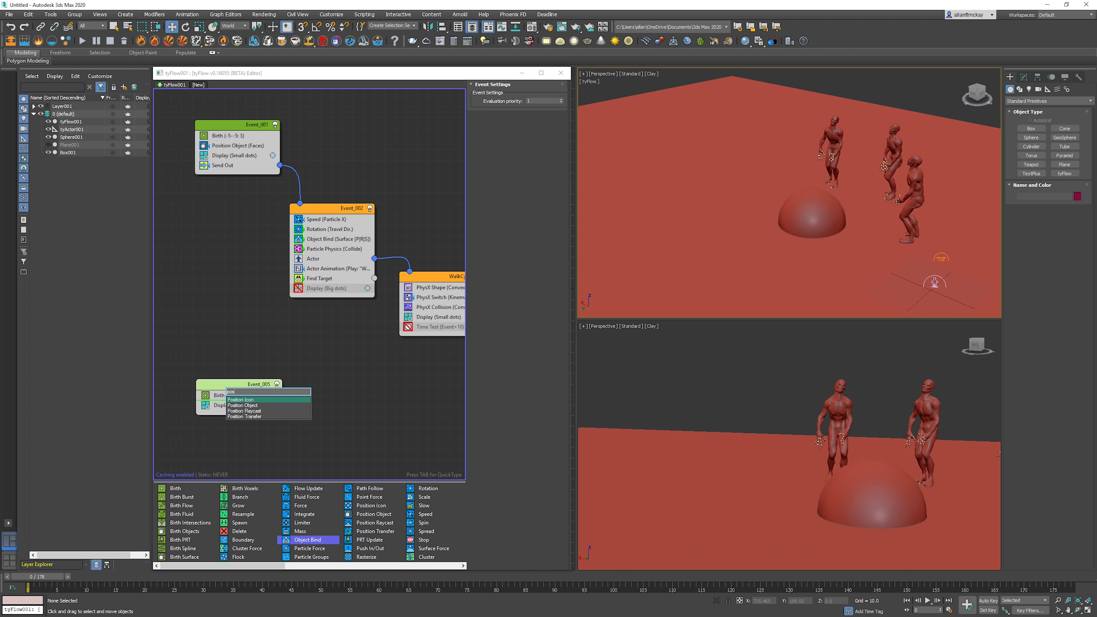
{"action": "key", "text": "Return"}
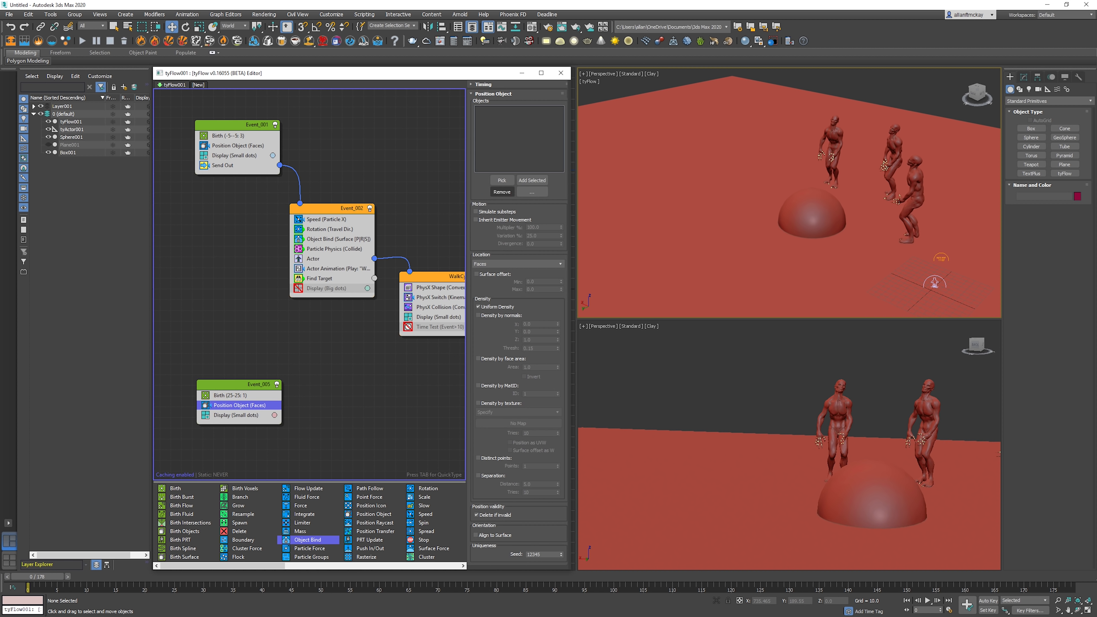
{"action": "left_click", "coordinate": [817, 210]}
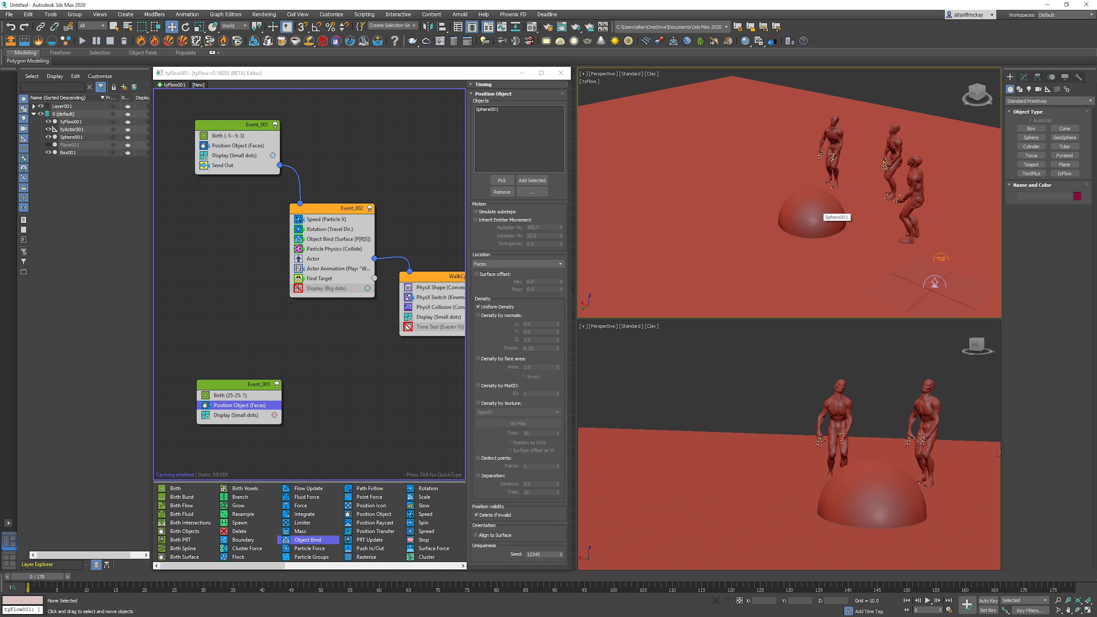
{"action": "mouse_move", "coordinate": [818, 210]}
{"action": "middle_mouse_down"}
{"action": "mouse_move", "coordinate": [765, 214]}
{"action": "mouse_move", "coordinate": [785, 222]}
{"action": "mouse_move", "coordinate": [781, 214]}
{"action": "middle_mouse_up"}
{"action": "key", "text": "F3"}
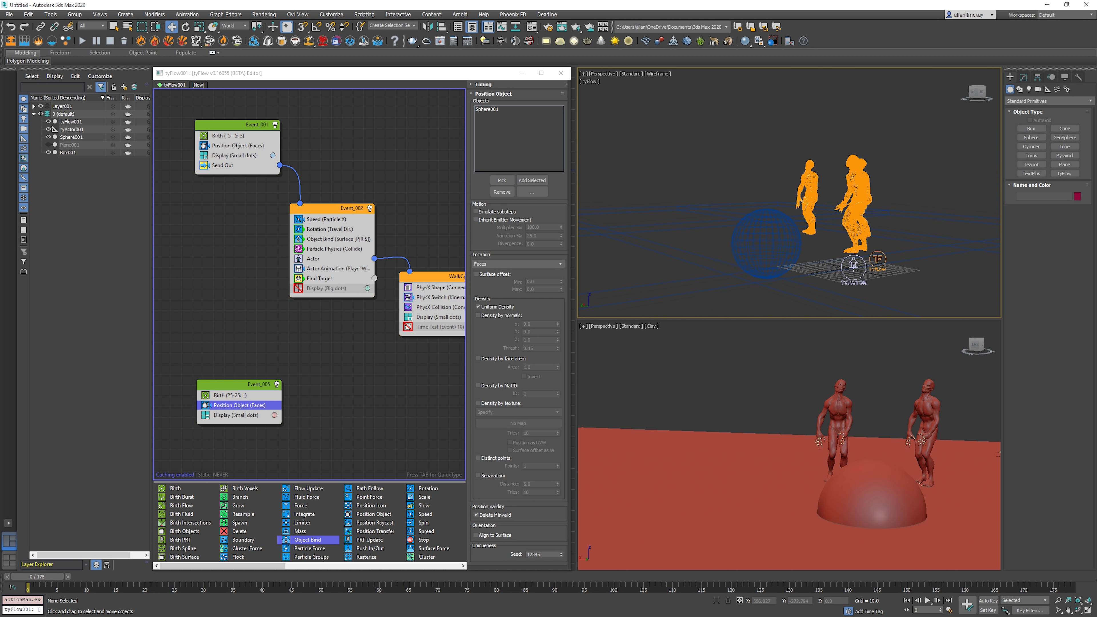
{"action": "key", "text": "F3"}
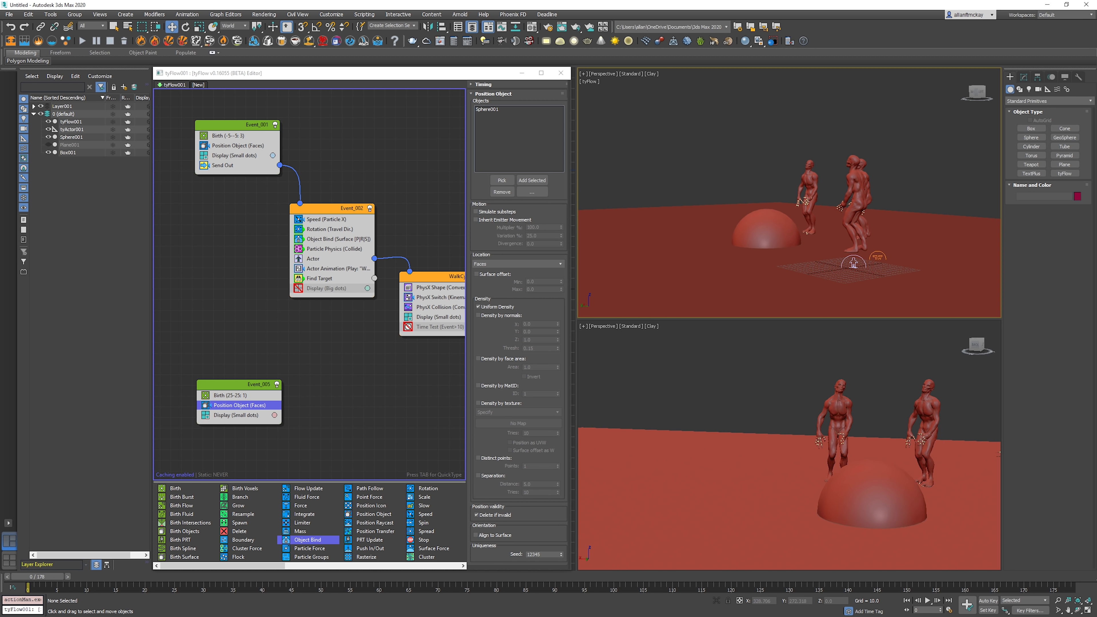
- Set the total of the Birth operator in Event_005 to 35
{"action": "left_click", "coordinate": [231, 395]}
{"action": "left_click", "coordinate": [535, 120]}
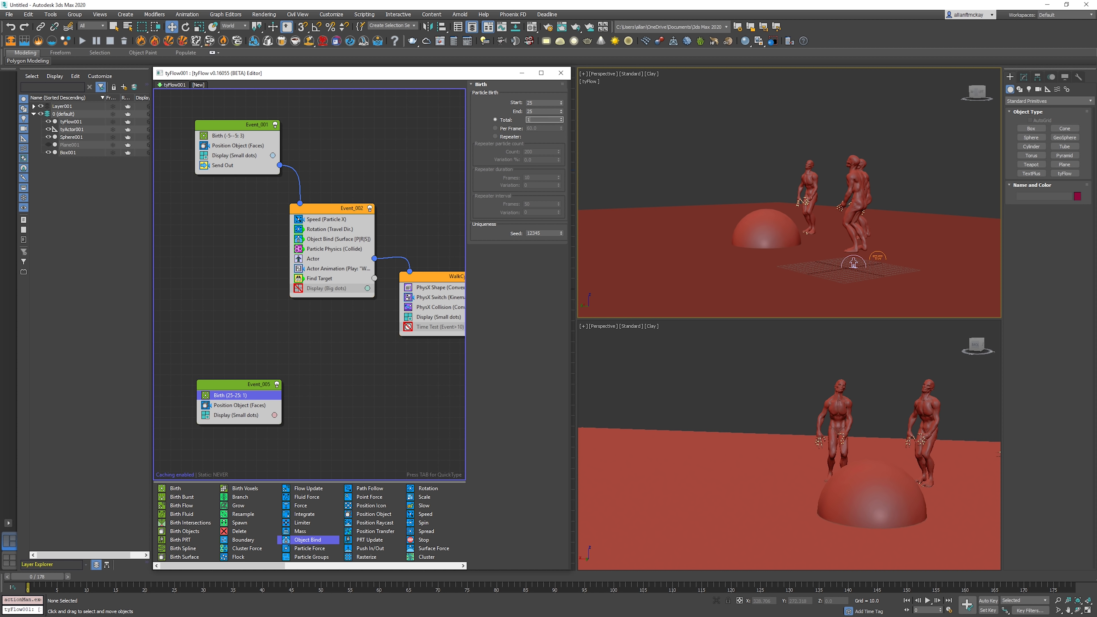
{"action": "type", "text": "35"}
{"action": "key", "text": "Return"}
- Set the location of Event_005's Position Object operator to Volume (Fast, Convex)
{"action": "left_click", "coordinate": [239, 406]}
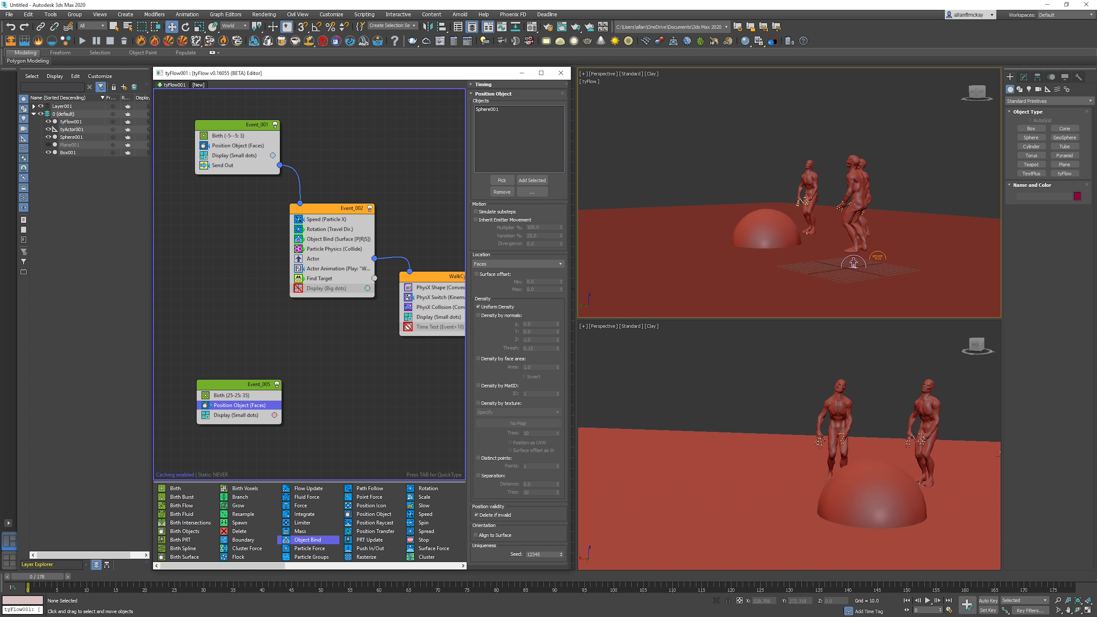
{"action": "left_click", "coordinate": [518, 264]}
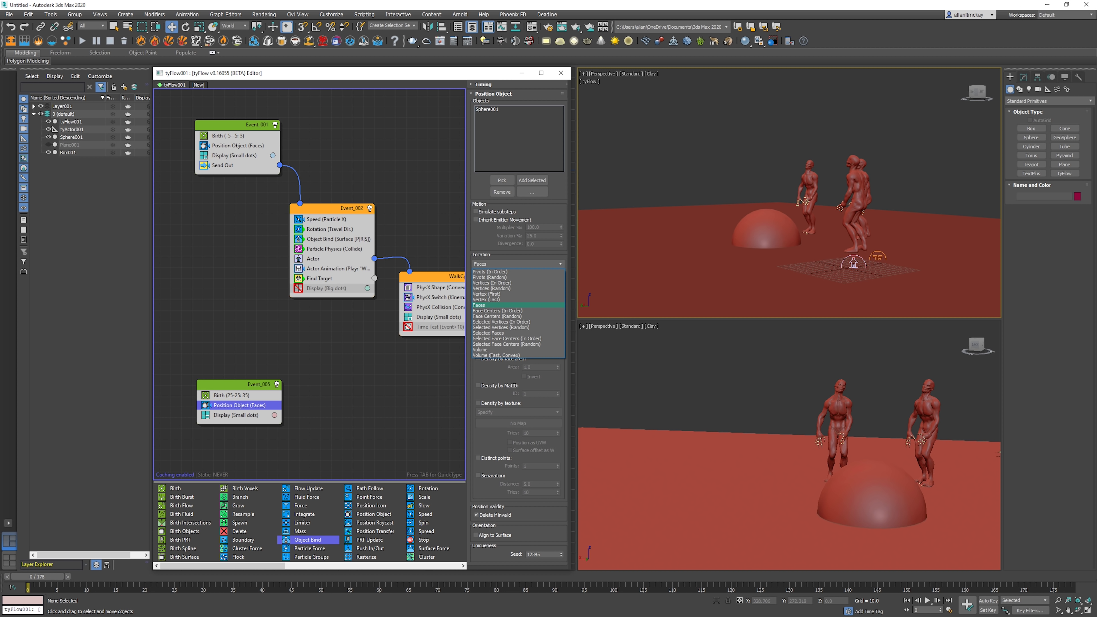
{"action": "left_click", "coordinate": [497, 355]}
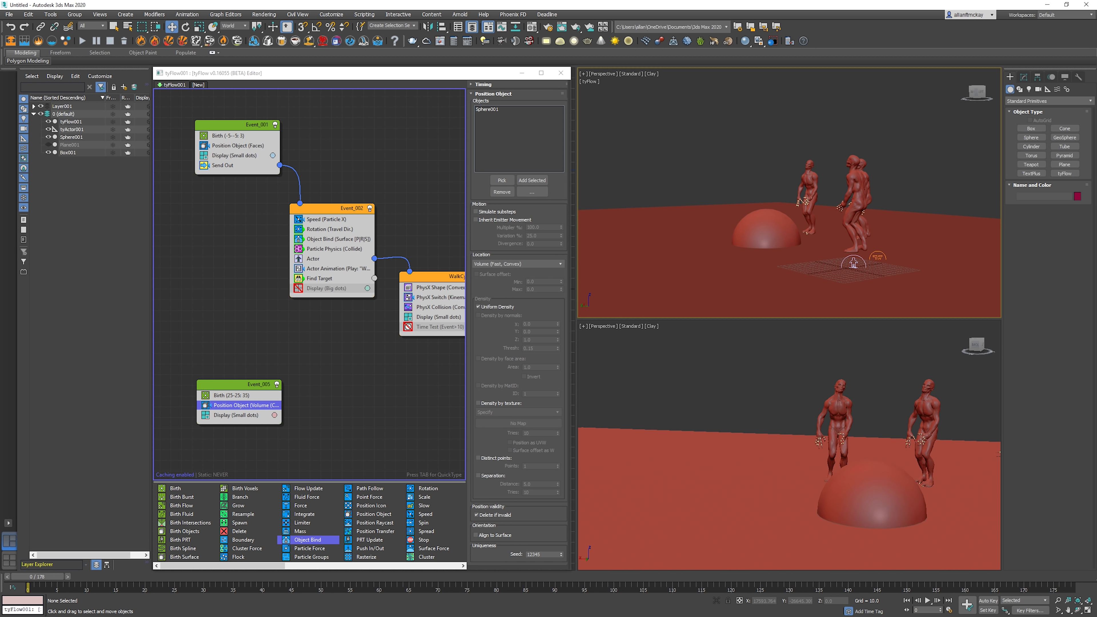
- Switch the upper viewport to a wireframe Top view that shows the actors and Sphere001 together
{"action": "key", "text": "t"}
{"action": "left_click", "coordinate": [1031, 129]}
{"action": "key", "text": "F3"}
{"action": "middle_click_drag", "start_coordinate": [936, 73], "coordinate": [796, 136]}
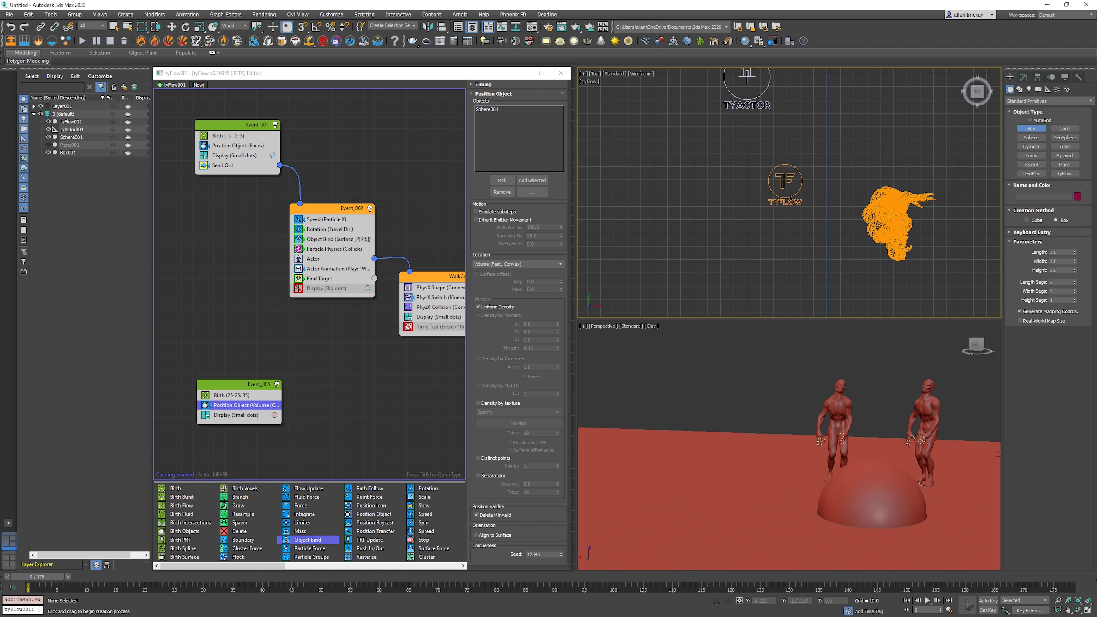
{"action": "scroll", "coordinate": [796, 135], "scroll_direction": "down", "scroll_amount": 3}
{"action": "middle_click_drag", "start_coordinate": [942, 138], "coordinate": [810, 136]}
{"action": "key", "text": "g"}
{"action": "key", "text": "w"}
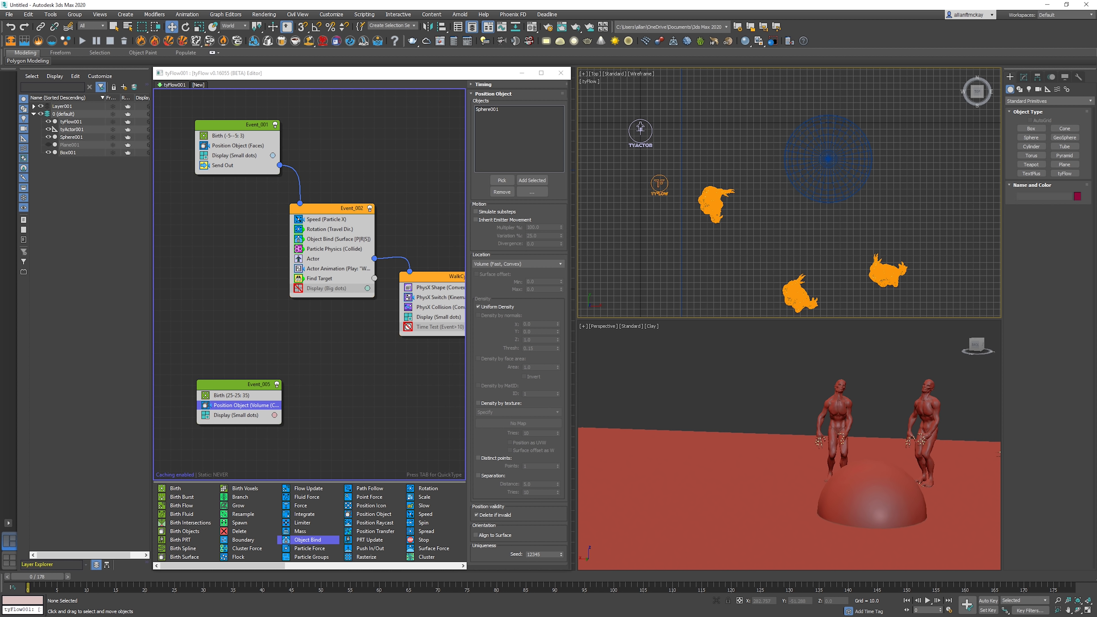
- Set the hemisphere value of Sphere001 to 0.5 and show the upper perspective view shaded again
{"action": "left_click", "coordinate": [828, 157]}
{"action": "key", "text": "p"}
{"action": "key", "text": "z"}
{"action": "middle_click_drag", "start_coordinate": [828, 156], "coordinate": [830, 86], "text": "alt"}
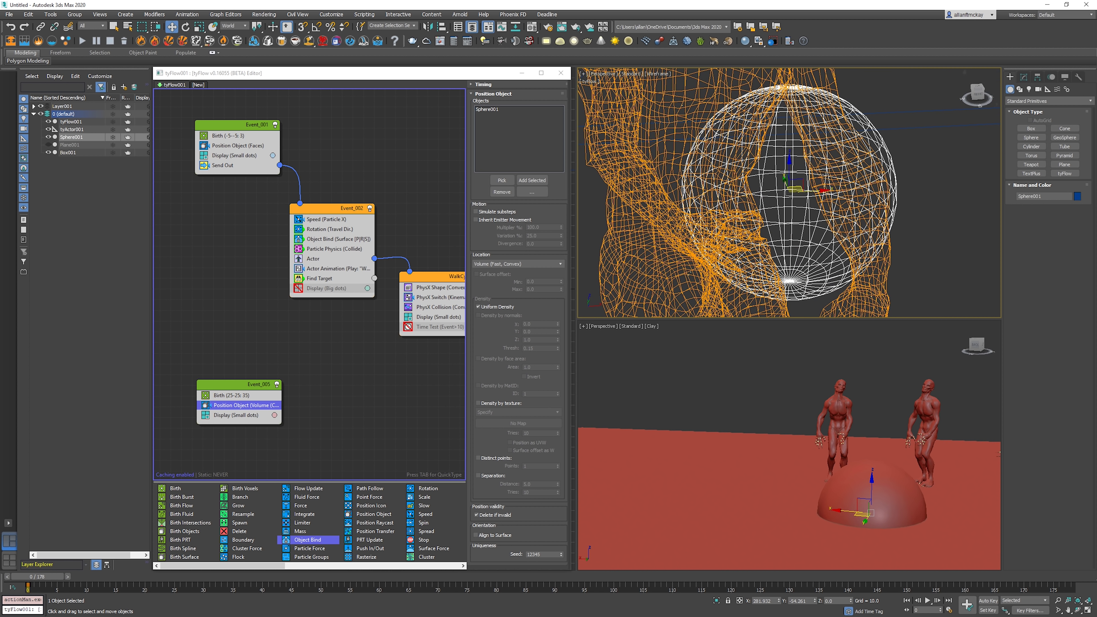
{"action": "left_click", "coordinate": [1024, 77]}
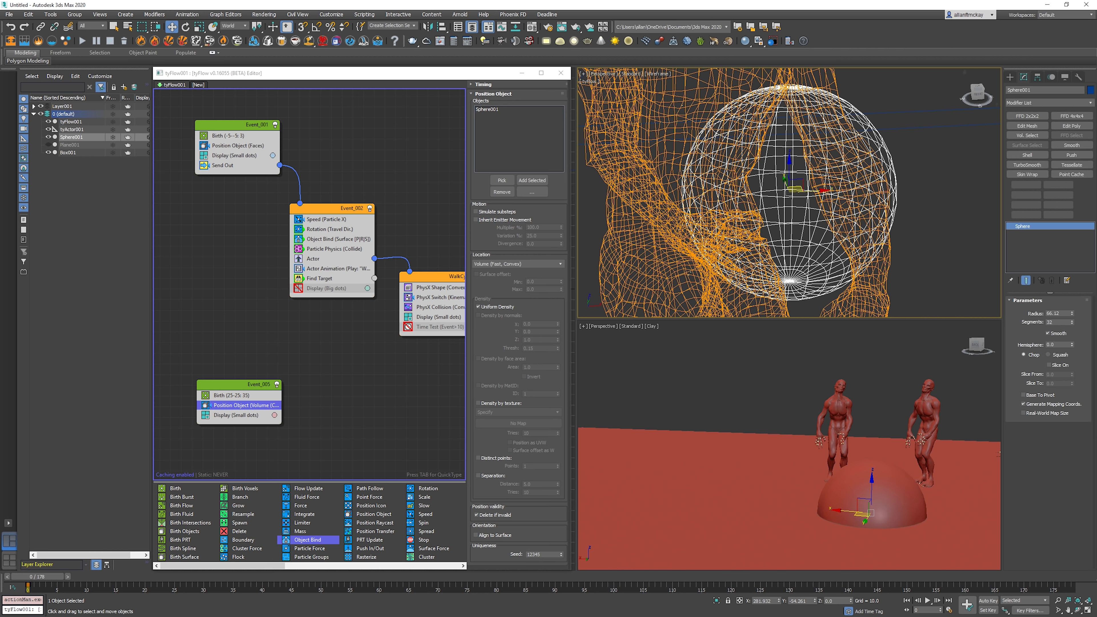
{"action": "left_click", "coordinate": [1056, 345]}
{"action": "key", "text": "F3"}
- Try moving Sphere001 upwards, undo the move and clear the selection
{"action": "scroll", "coordinate": [789, 192], "scroll_direction": "down", "scroll_amount": 5}
{"action": "middle_click_drag", "start_coordinate": [789, 193], "coordinate": [803, 167], "text": "alt"}
{"action": "left_click_drag", "start_coordinate": [780, 175], "coordinate": [780, 131]}
{"action": "key", "text": "ctrl+z"}
{"action": "key", "text": "ctrl+d"}
{"action": "key", "text": "alt+q"}
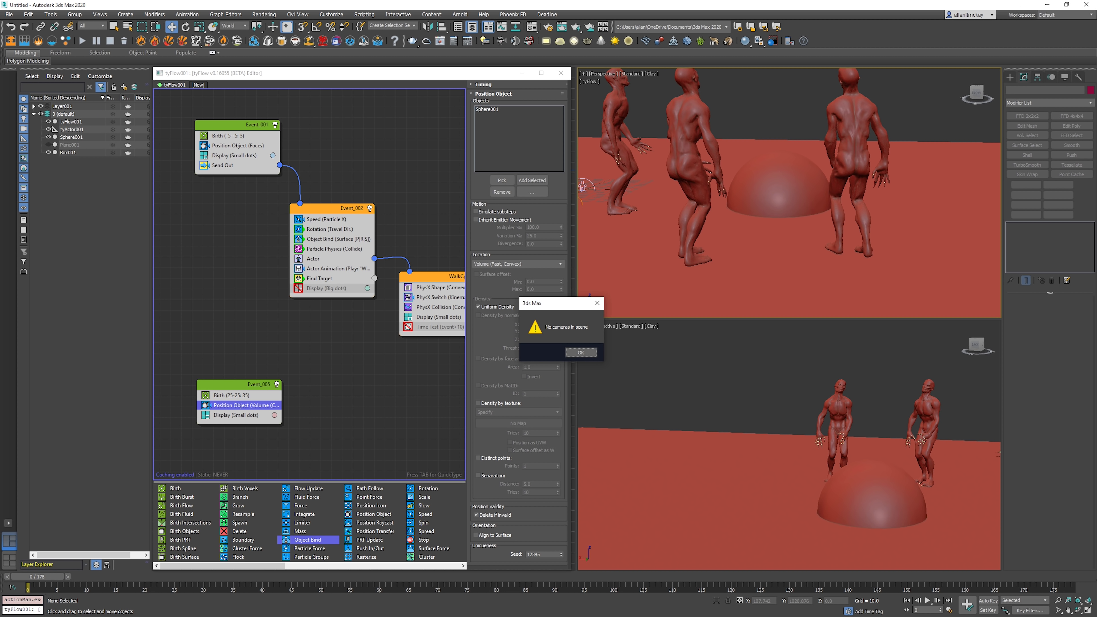
{"action": "key", "text": "Return"}
- Move Event_005 up closer to Event_001 in the flow graph and open its Position Object settings
{"action": "scroll", "coordinate": [780, 225], "scroll_direction": "down", "scroll_amount": 4}
{"action": "middle_click", "coordinate": [780, 389]}
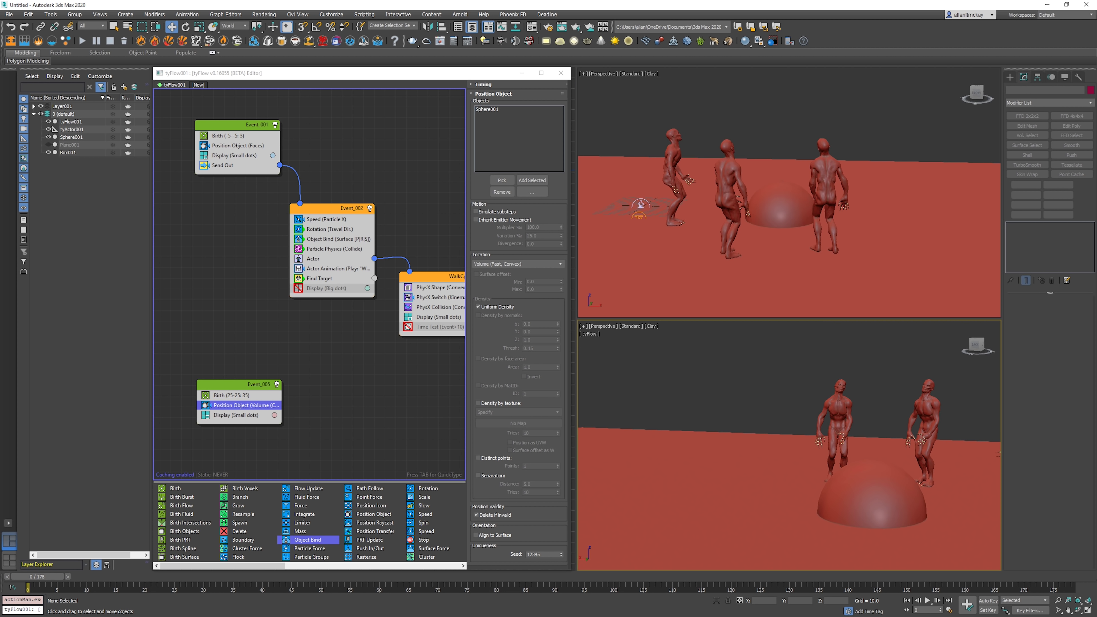
{"action": "middle_click_drag", "start_coordinate": [780, 225], "coordinate": [773, 217]}
{"action": "left_click", "coordinate": [345, 372]}
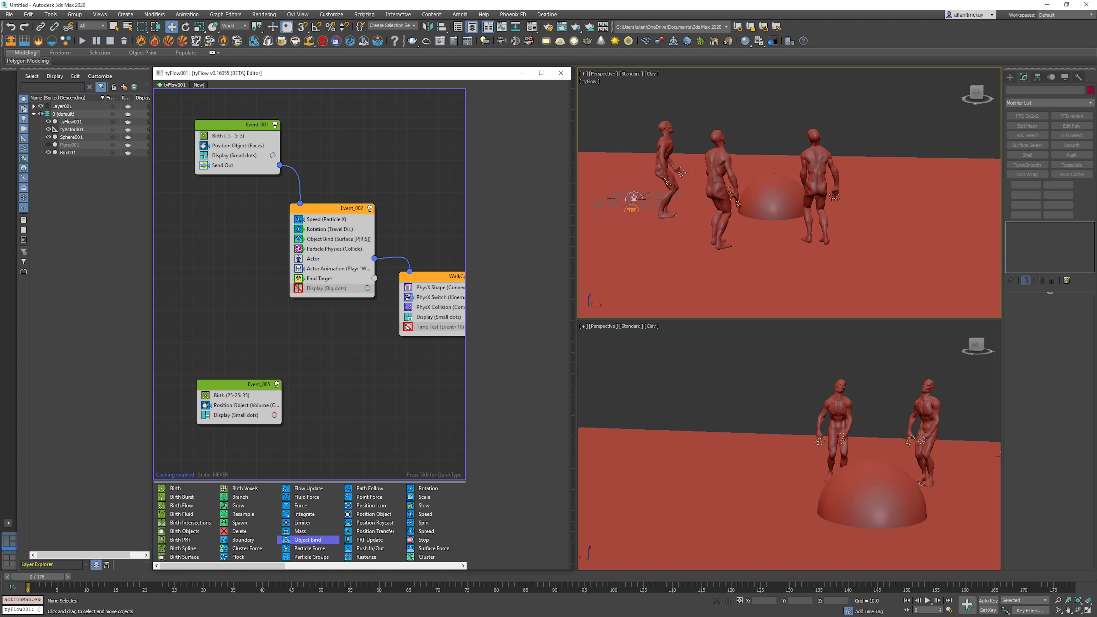
{"action": "left_click_drag", "start_coordinate": [242, 385], "coordinate": [233, 331]}
{"action": "left_click", "coordinate": [237, 352]}
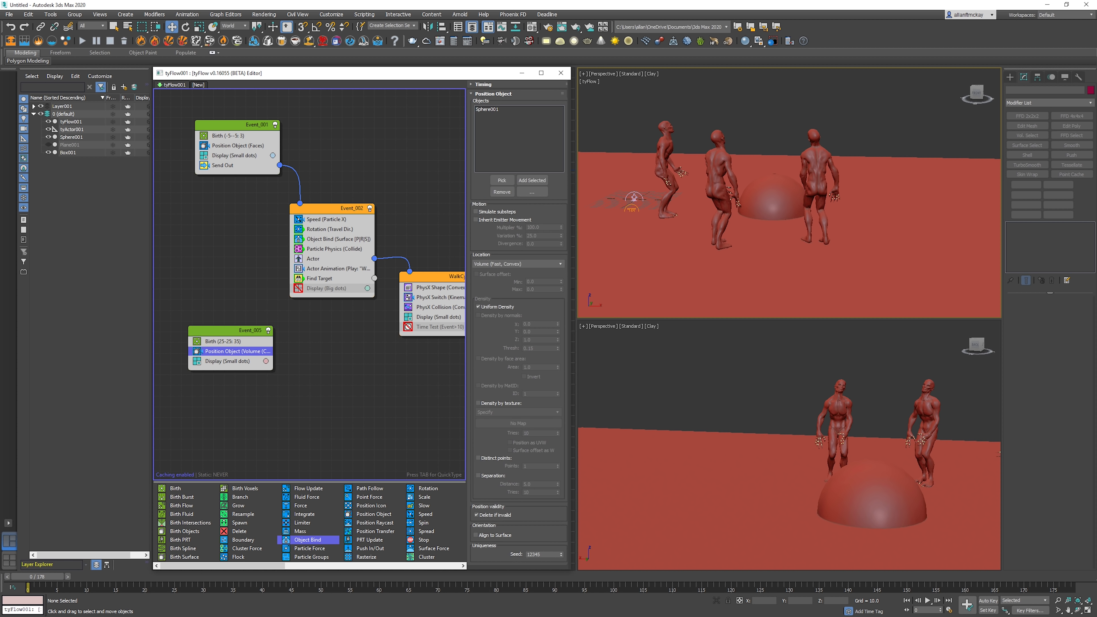
- Show the upper viewport in wireframe and play the simulation past frame 25 to check the particles inside the dome
{"action": "key", "text": "F3"}
{"action": "scroll", "coordinate": [779, 195], "scroll_direction": "up", "scroll_amount": 5}
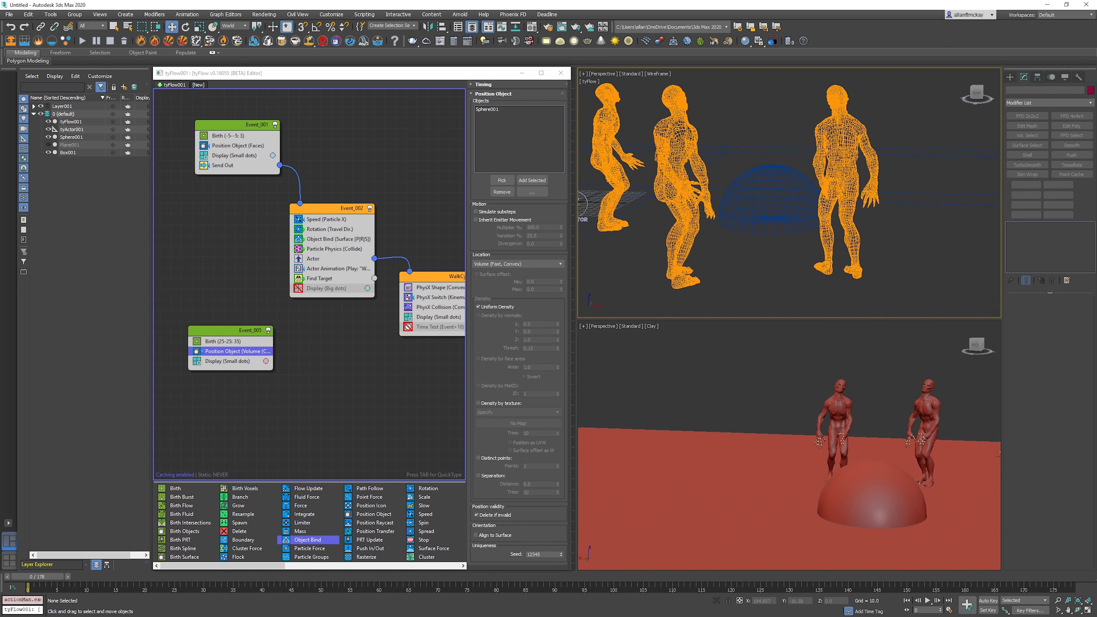
{"action": "left_click", "coordinate": [389, 380]}
{"action": "key", "text": "/"}
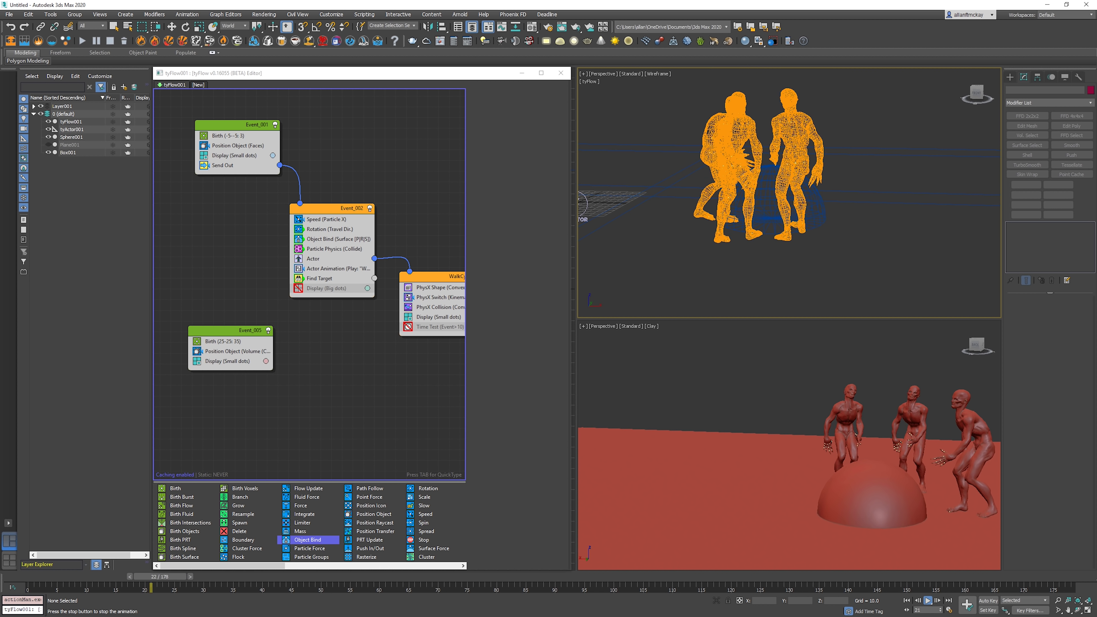
{"action": "key", "text": "/"}
{"action": "key", "text": "."}
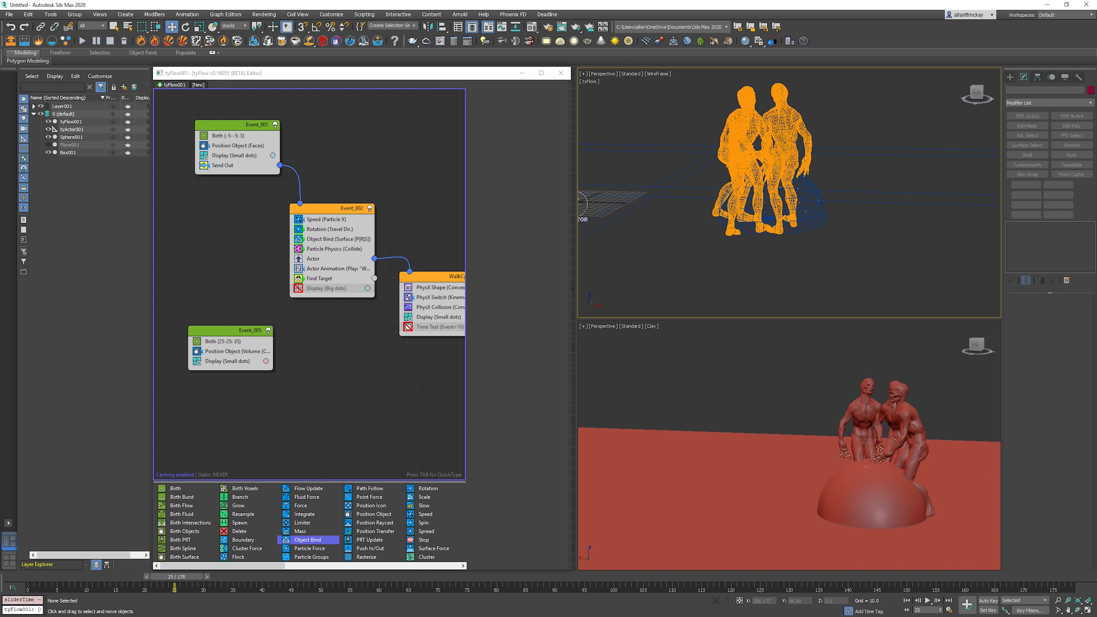
{"action": "middle_click_drag", "start_coordinate": [773, 202], "coordinate": [807, 207]}
- Disable Event_001 and play the simulation with only the Event_005 particles
{"action": "left_click", "coordinate": [275, 125]}
{"action": "key", "text": "/"}
{"action": "key", "text": "/"}
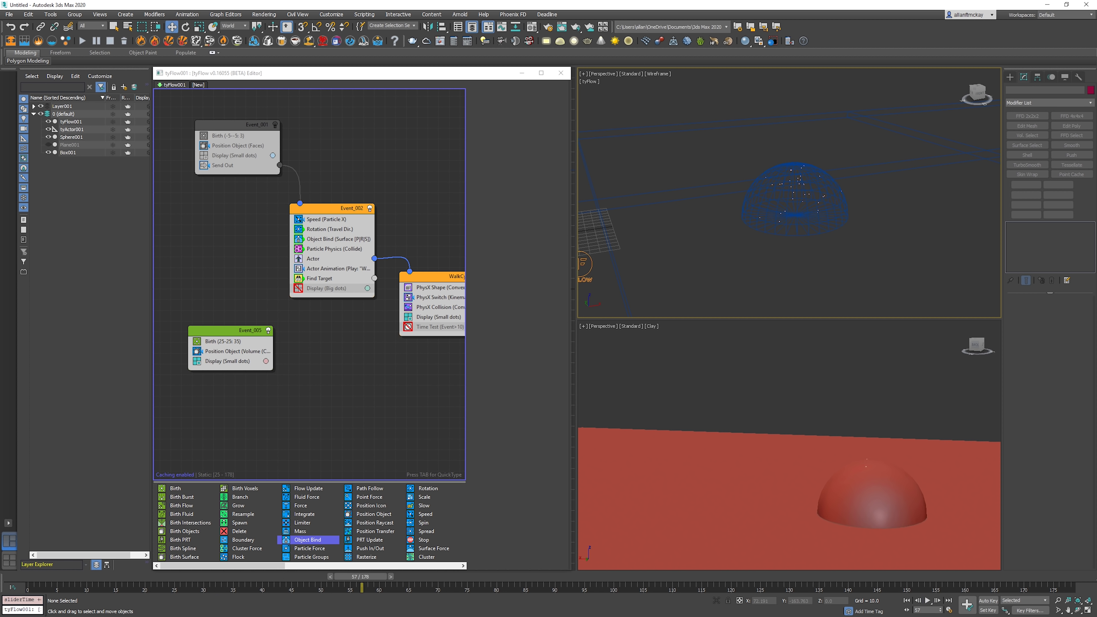
{"action": "left_click", "coordinate": [209, 331]}
{"action": "key", "text": "Tab"}
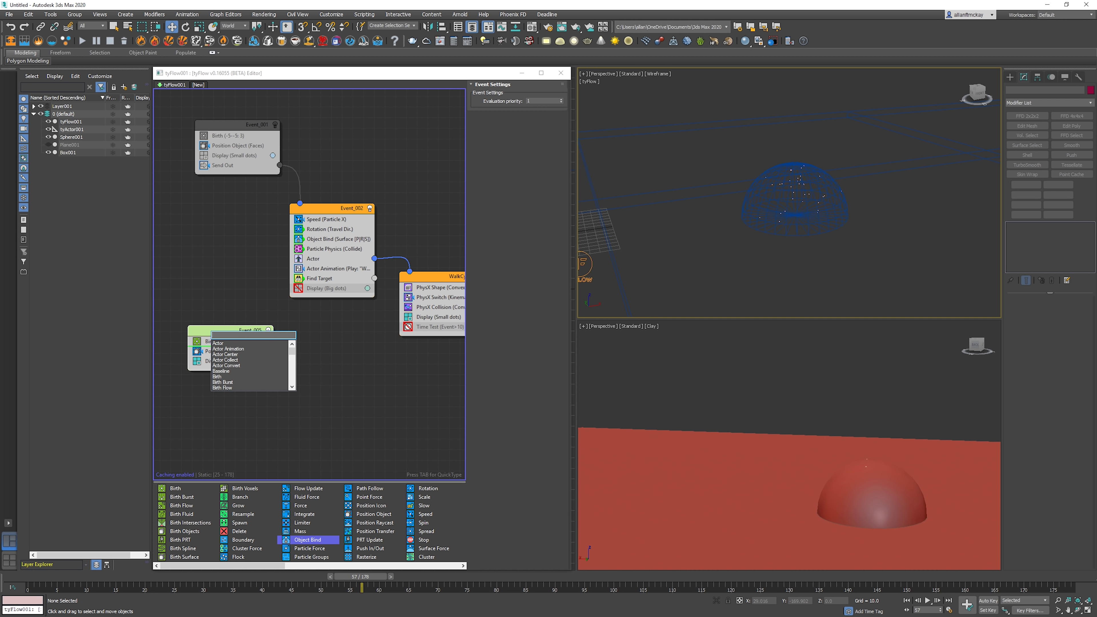
{"action": "left_click", "coordinate": [311, 372]}
- Draw a small sphere near the centre of Sphere001 in the upper viewport
{"action": "left_click", "coordinate": [1010, 77]}
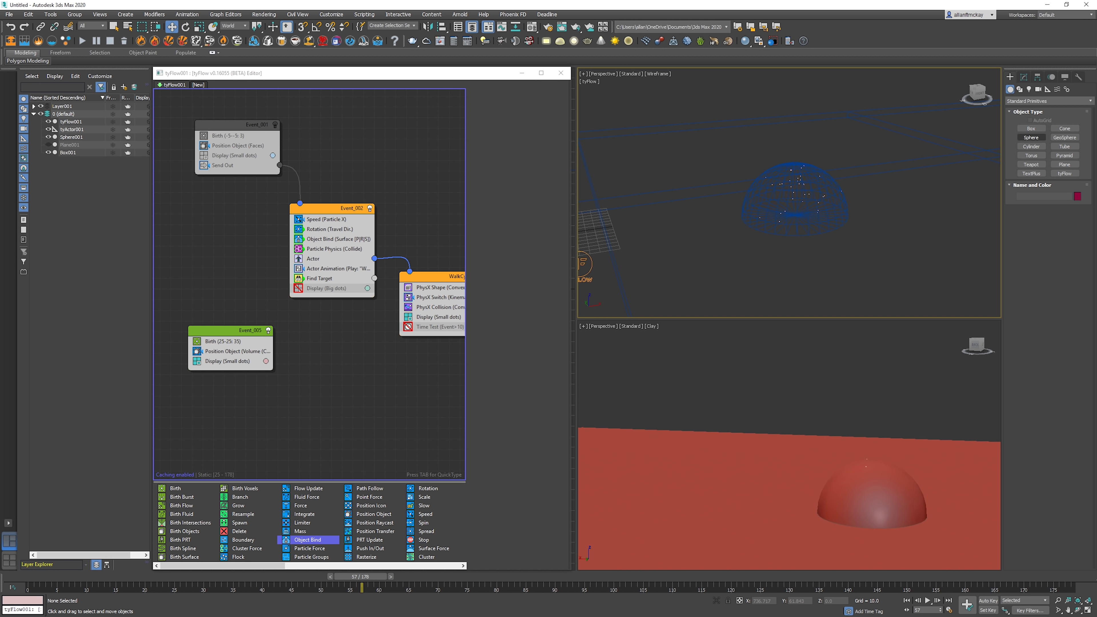
{"action": "left_click", "coordinate": [1031, 138]}
{"action": "scroll", "coordinate": [802, 217], "scroll_direction": "up", "scroll_amount": 5}
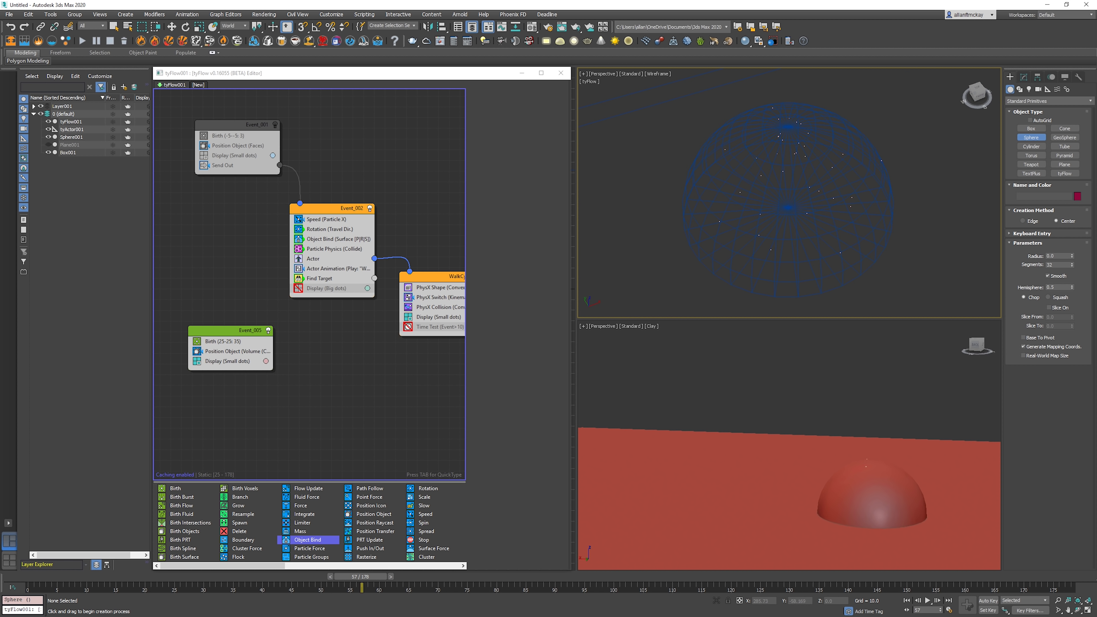
{"action": "right_click", "coordinate": [802, 217]}
{"action": "left_click", "coordinate": [1032, 137]}
{"action": "left_click_drag", "start_coordinate": [793, 201], "coordinate": [802, 207]}
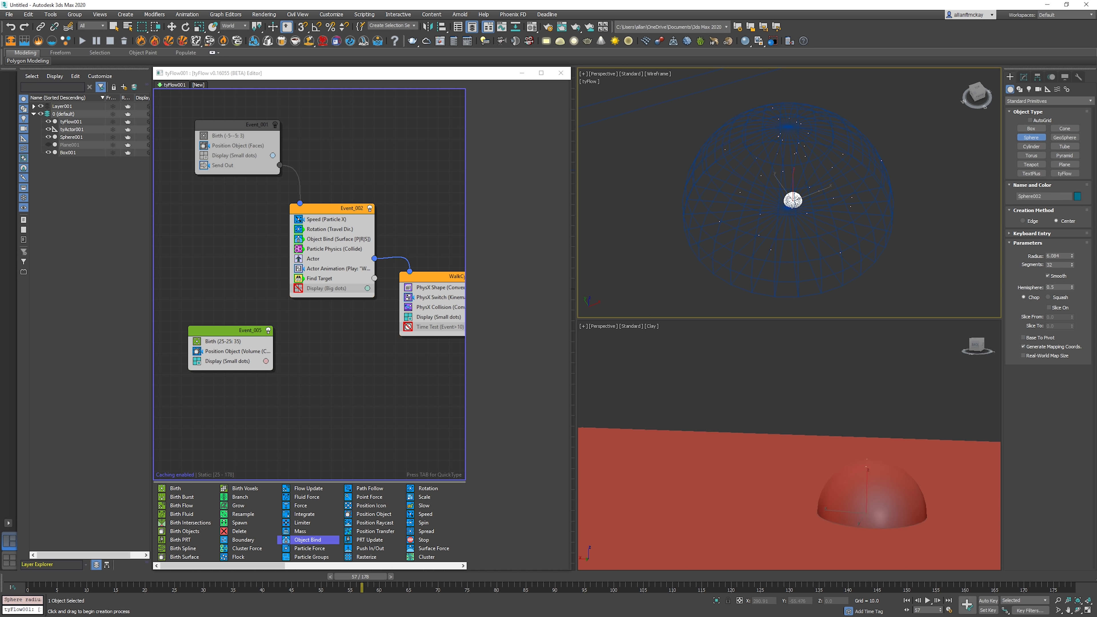
- Align the small sphere to the centre of Sphere001 and delete it
{"action": "key", "text": "w"}
{"action": "key", "text": "alt+a"}
{"action": "left_click", "coordinate": [803, 211]}
{"action": "left_click", "coordinate": [551, 382]}
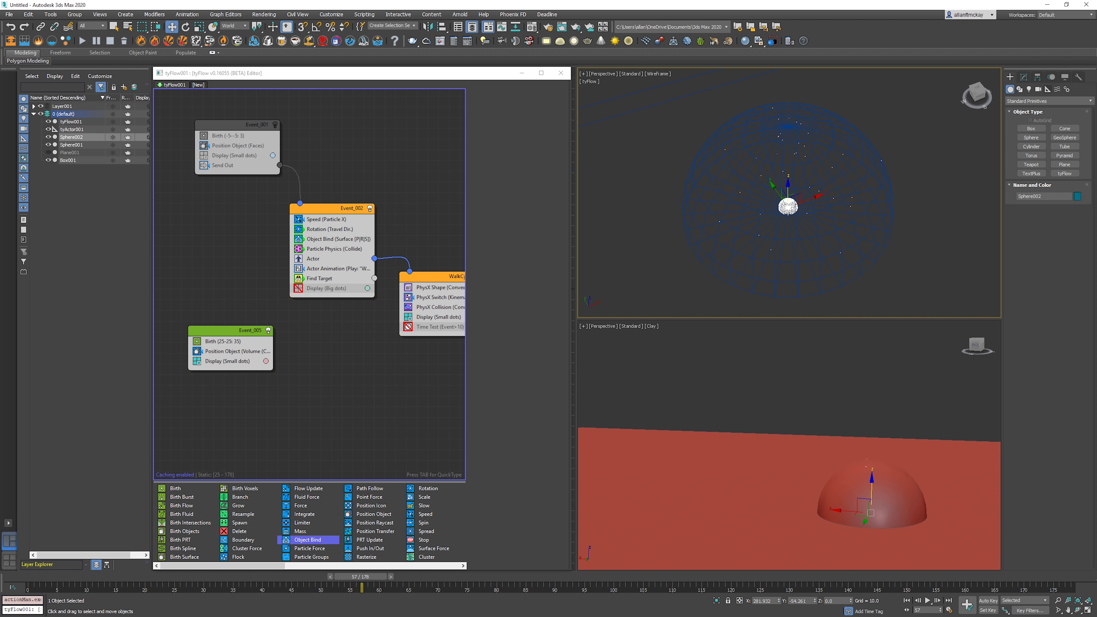
{"action": "key", "text": "Delete"}
- Add a Speed operator to Event_005 and place it at the end of the event, below Display
{"action": "left_click", "coordinate": [212, 330]}
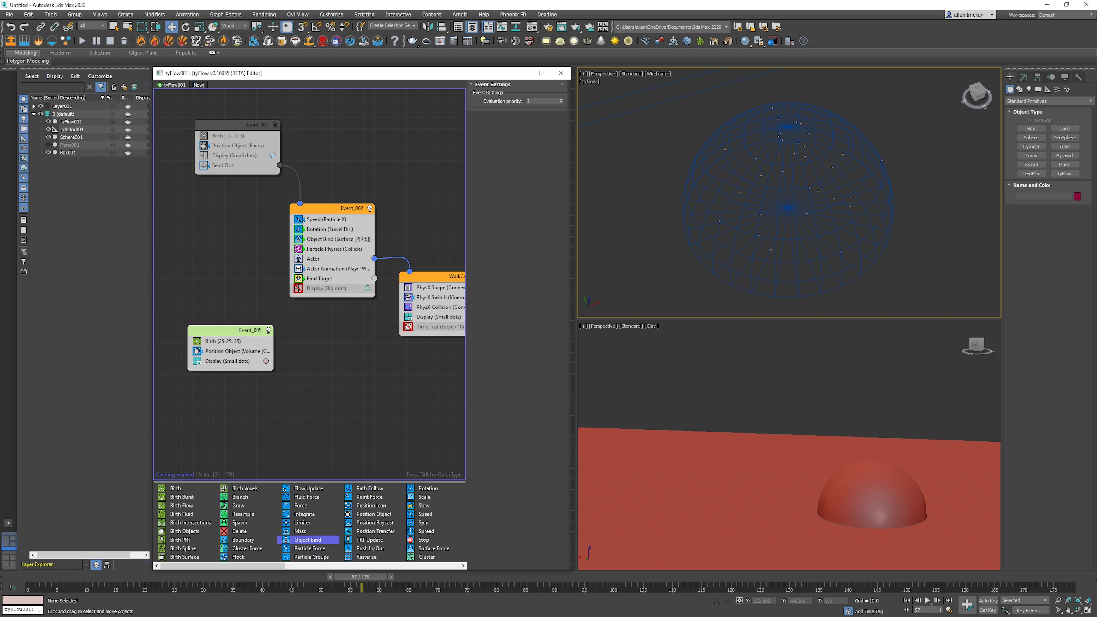
{"action": "key", "text": "Tab"}
{"action": "type", "text": "spee"}
{"action": "key", "text": "Return"}
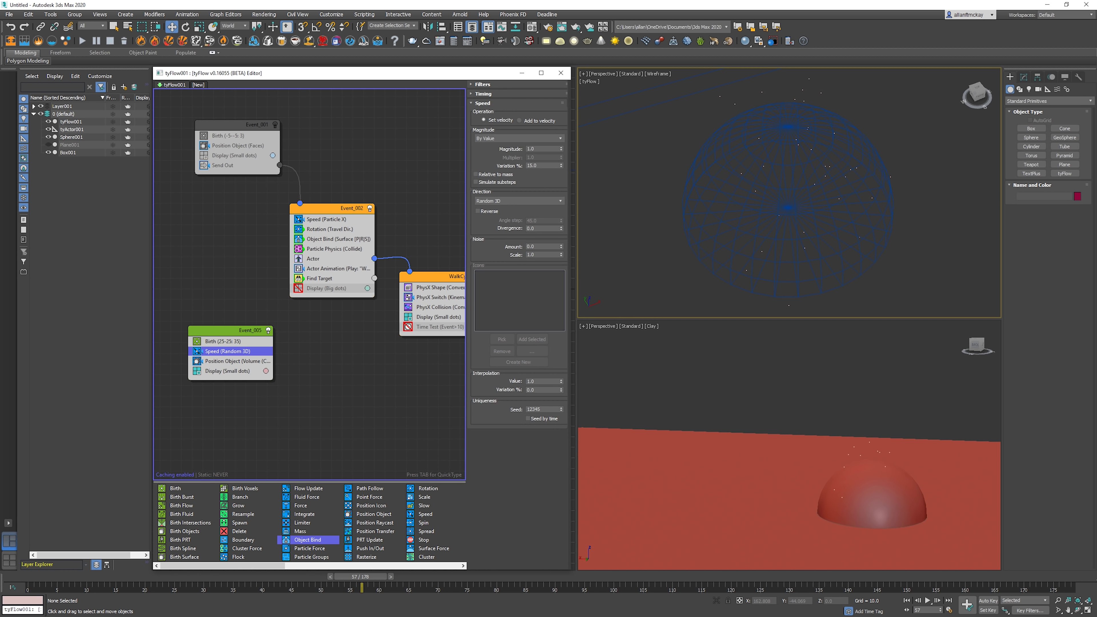
{"action": "left_click_drag", "start_coordinate": [227, 351], "coordinate": [228, 375]}
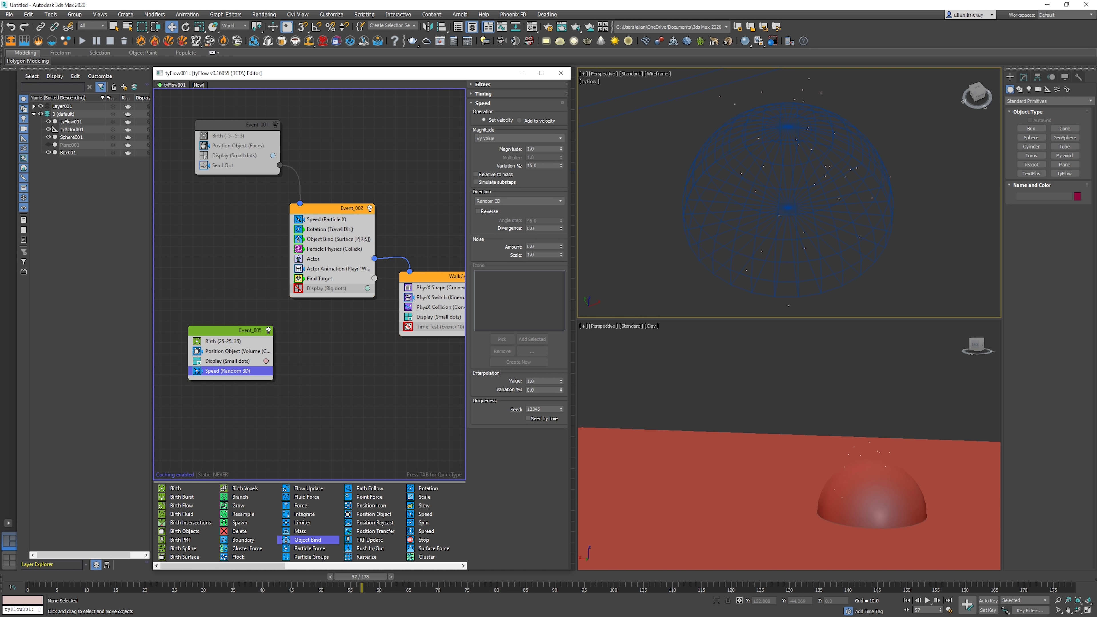
- Set the direction of Event_005's Speed operator to Object Center Out and pick Sphere001 as its icon
{"action": "left_click", "coordinate": [519, 201]}
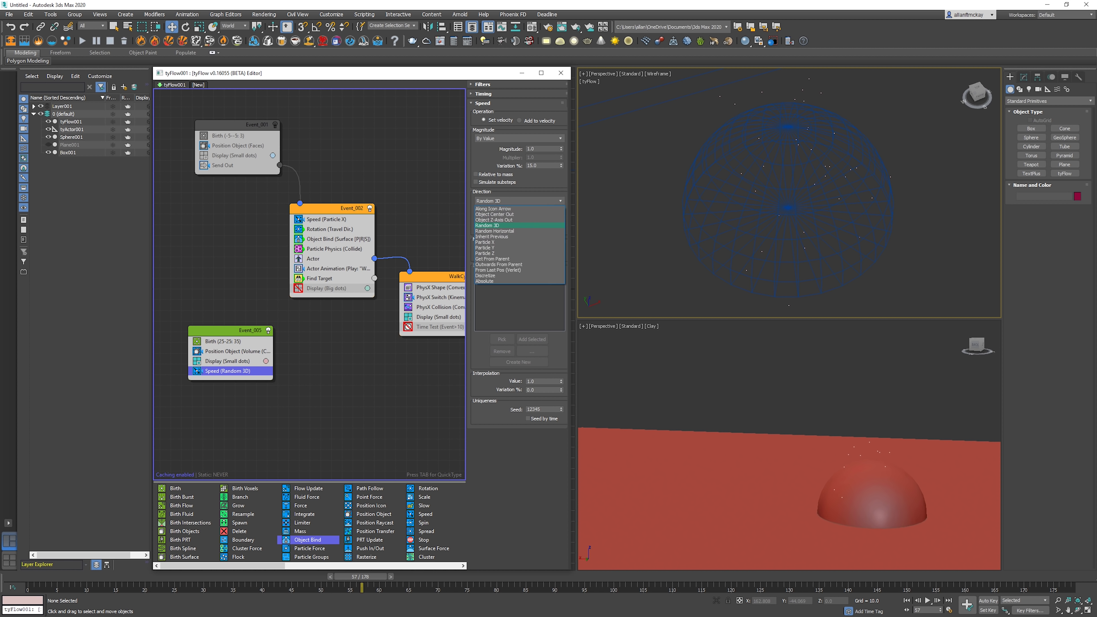
{"action": "left_click", "coordinate": [519, 225]}
{"action": "left_click", "coordinate": [519, 201]}
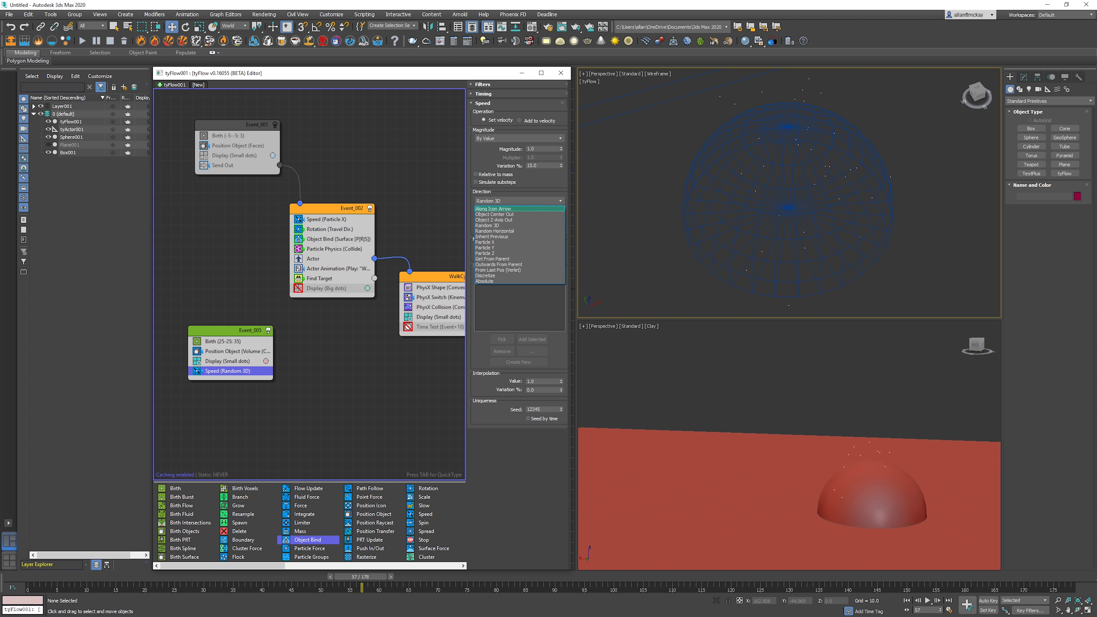
{"action": "left_click", "coordinate": [501, 215]}
{"action": "left_click", "coordinate": [519, 201]}
{"action": "left_click", "coordinate": [497, 214]}
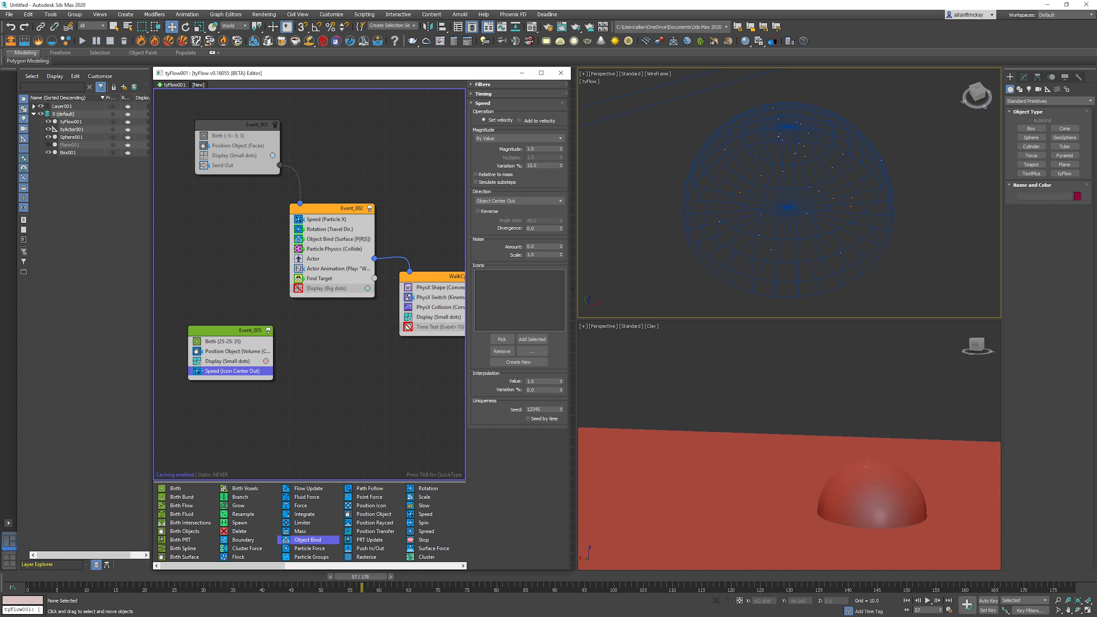
{"action": "left_click", "coordinate": [501, 339]}
{"action": "left_click", "coordinate": [713, 255]}
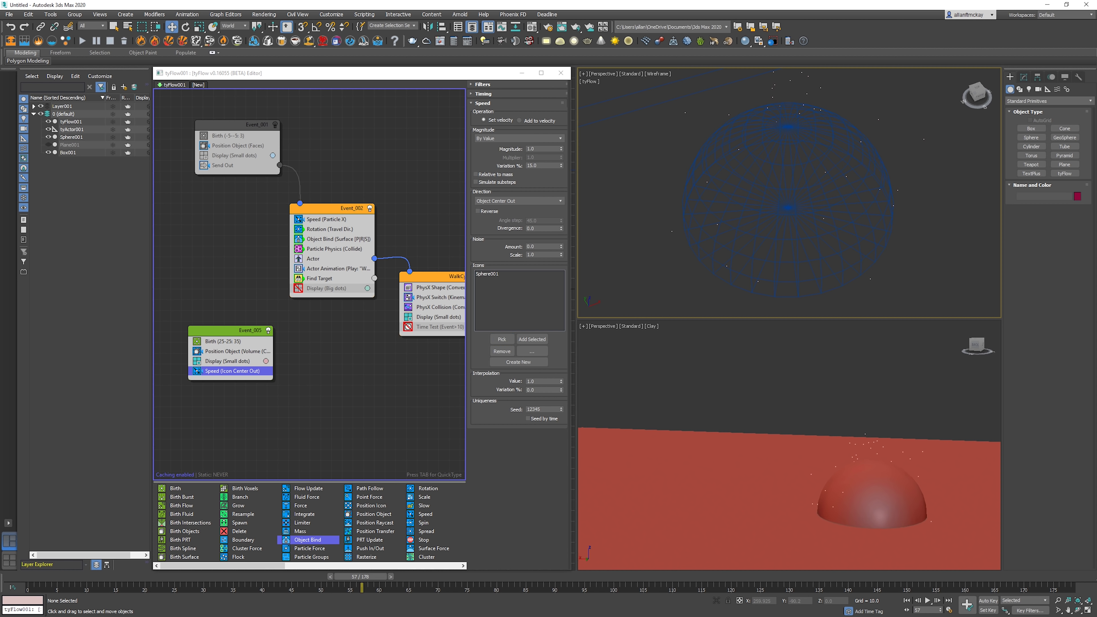
- Play the simulation to check how the particles leave the dome, and return to frame 0
{"action": "scroll", "coordinate": [790, 208], "scroll_direction": "down", "scroll_amount": 4}
{"action": "middle_click_drag", "start_coordinate": [777, 242], "coordinate": [793, 181], "text": "alt"}
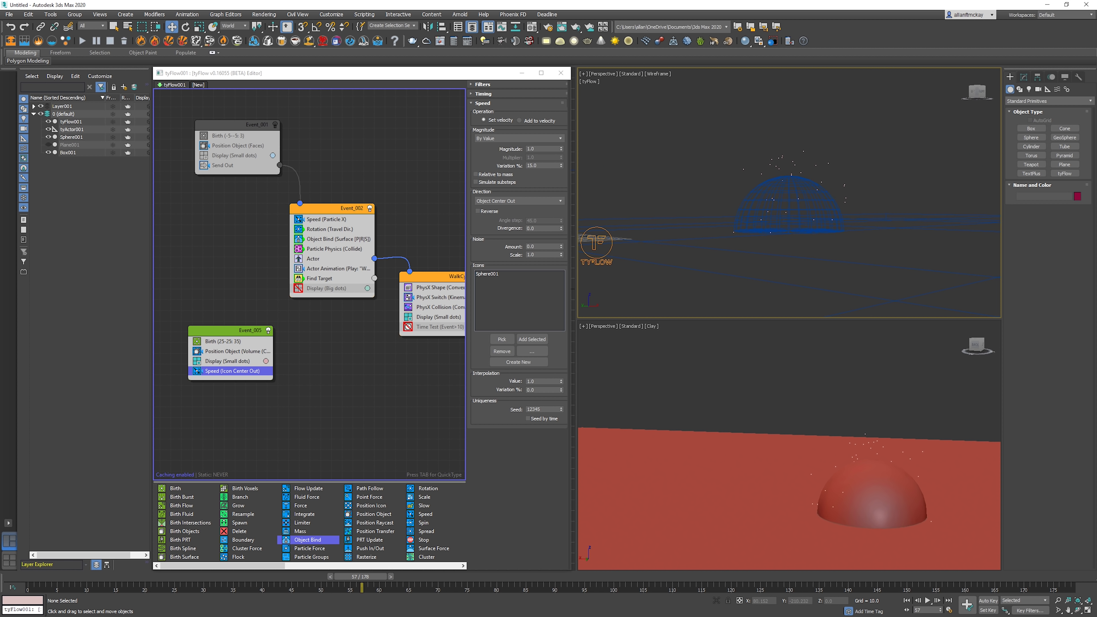
{"action": "key", "text": "/"}
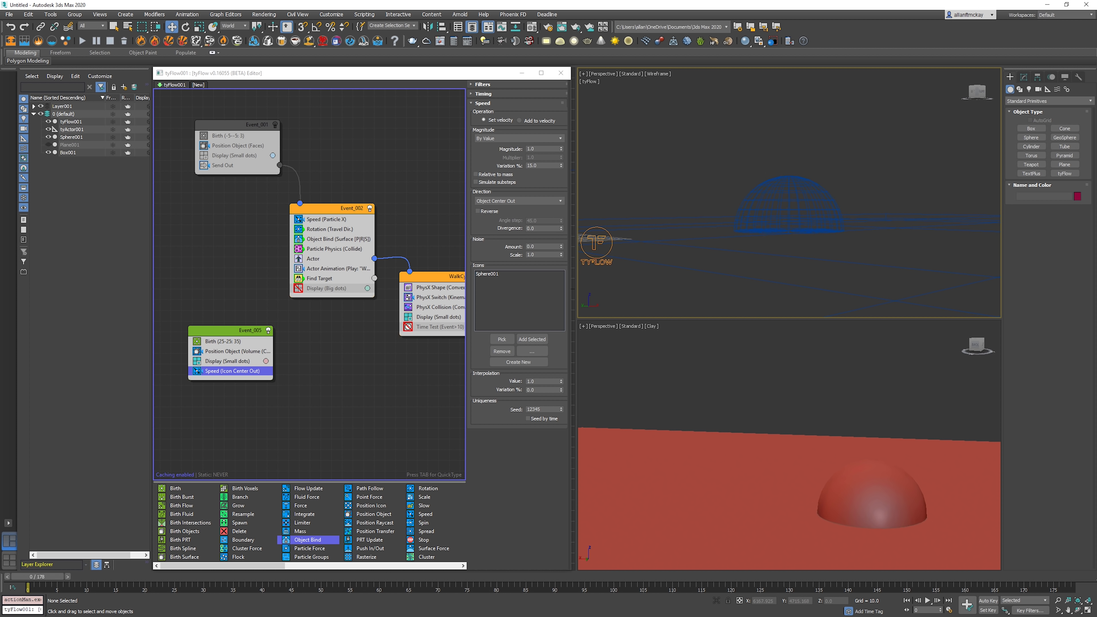
{"action": "key", "text": "/"}
{"action": "key", "text": "Home"}
{"action": "middle_click_drag", "start_coordinate": [789, 203], "coordinate": [784, 246], "text": "alt"}
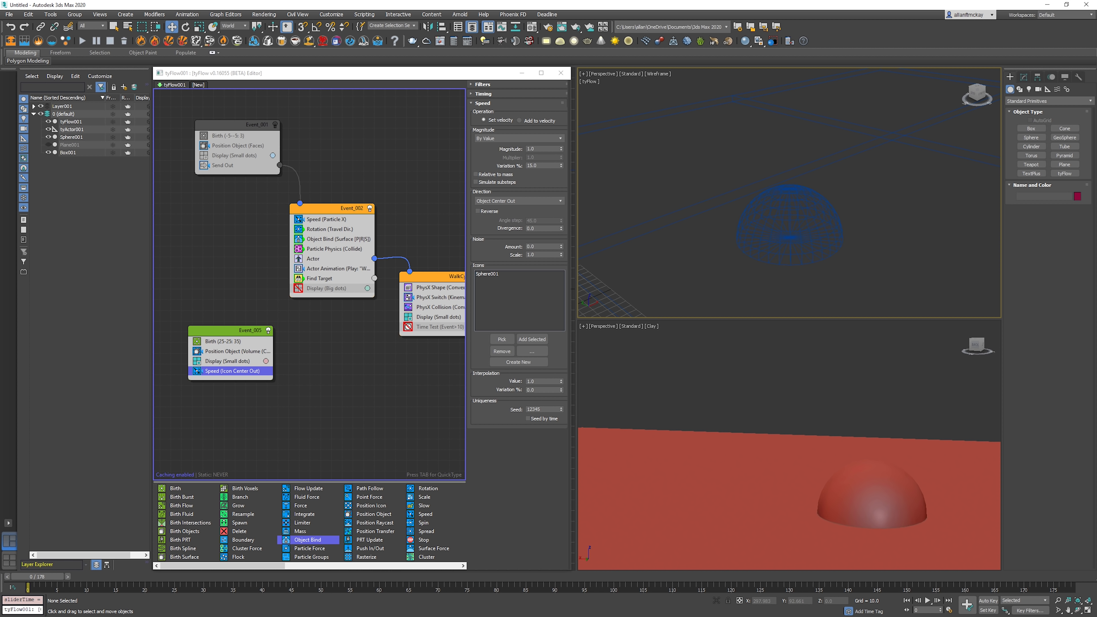
- Add a Collision operator to Event_005 and pick Box001 as its collider
{"action": "left_click", "coordinate": [302, 337]}
{"action": "left_click", "coordinate": [230, 332]}
{"action": "key", "text": "Tab"}
{"action": "type", "text": "col"}
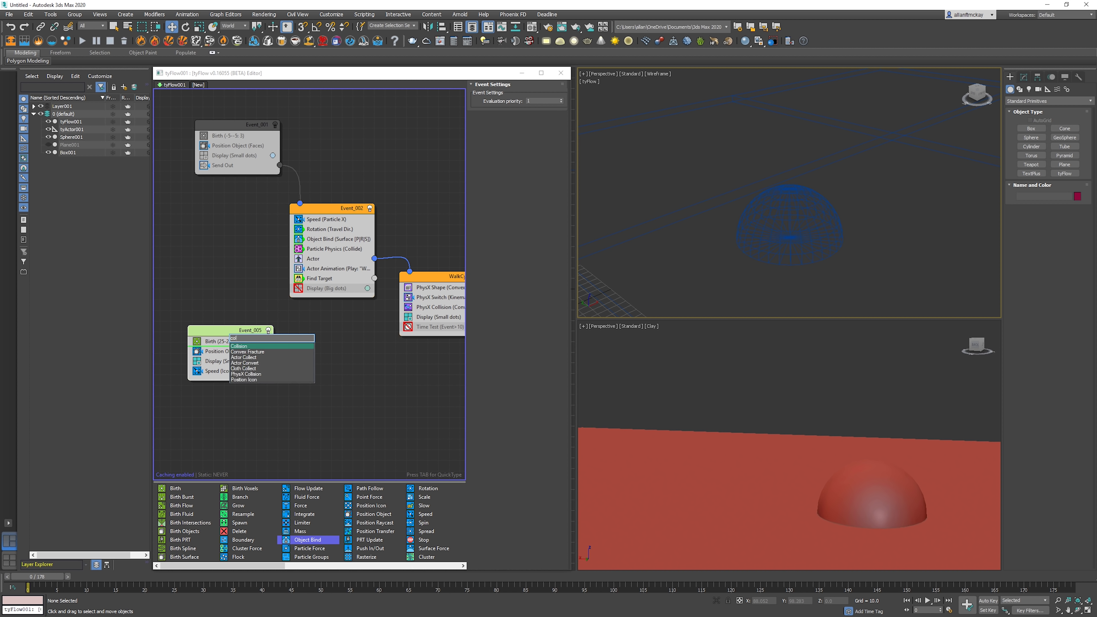
{"action": "type", "text": "l"}
{"action": "key", "text": "Return"}
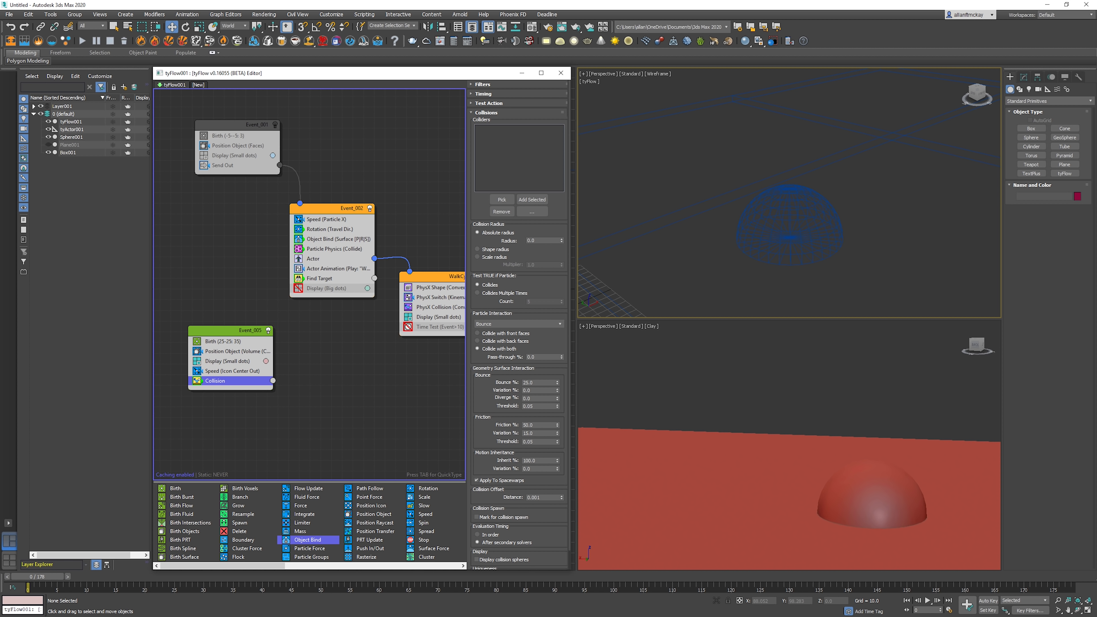
{"action": "left_click", "coordinate": [502, 200]}
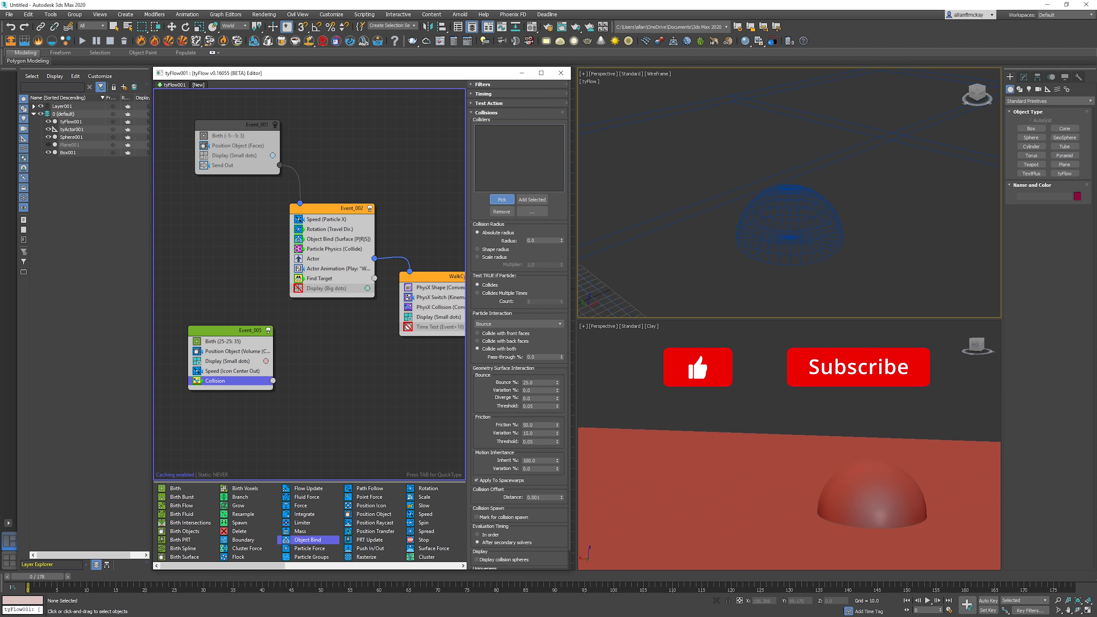
{"action": "scroll", "coordinate": [640, 223], "scroll_direction": "down", "scroll_amount": 3}
{"action": "scroll", "coordinate": [735, 195], "scroll_direction": "down", "scroll_amount": 2}
{"action": "left_click", "coordinate": [801, 167]}
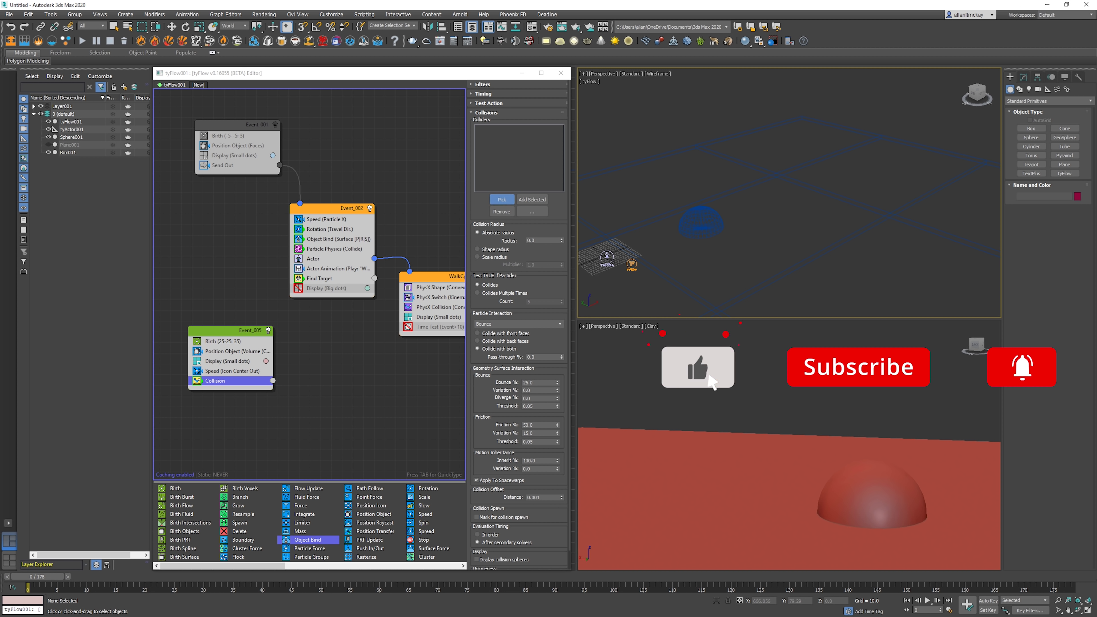
- Play the simulation up close at the dome to check the particles, and return to the first frame
{"action": "key", "text": "slash"}
{"action": "scroll", "coordinate": [804, 195], "scroll_direction": "up", "scroll_amount": 2}
{"action": "scroll", "coordinate": [702, 229], "scroll_direction": "up", "scroll_amount": 4}
{"action": "key", "text": "slash"}
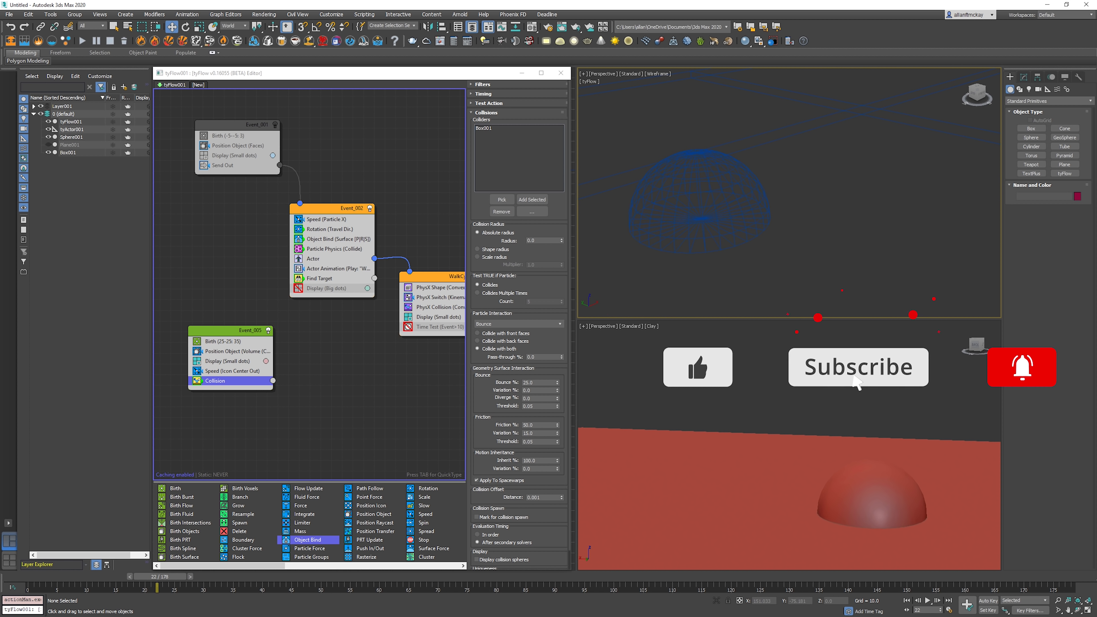
{"action": "key", "text": "Home"}
- Set the magnitude of Event_005's Speed operator to 15
{"action": "left_click", "coordinate": [233, 371]}
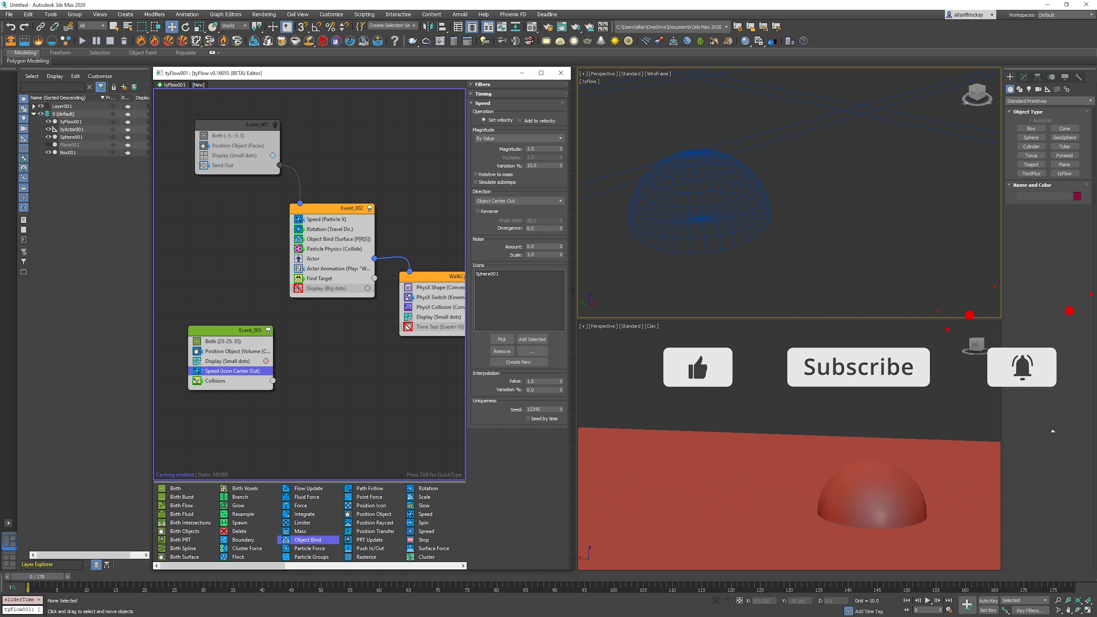
{"action": "double_click", "coordinate": [536, 149]}
{"action": "type", "text": "15"}
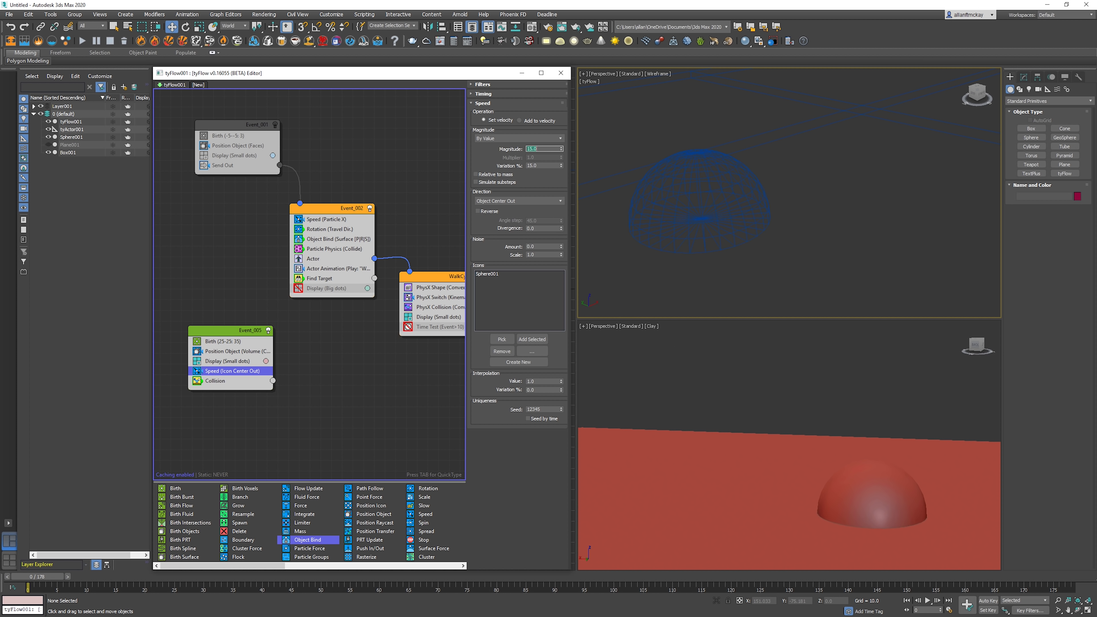
- Add a Force operator at the end of Event_005, below the Collision operator
{"action": "left_click", "coordinate": [312, 346]}
{"action": "left_click", "coordinate": [232, 332]}
{"action": "key", "text": "Tab"}
{"action": "type", "text": "for"}
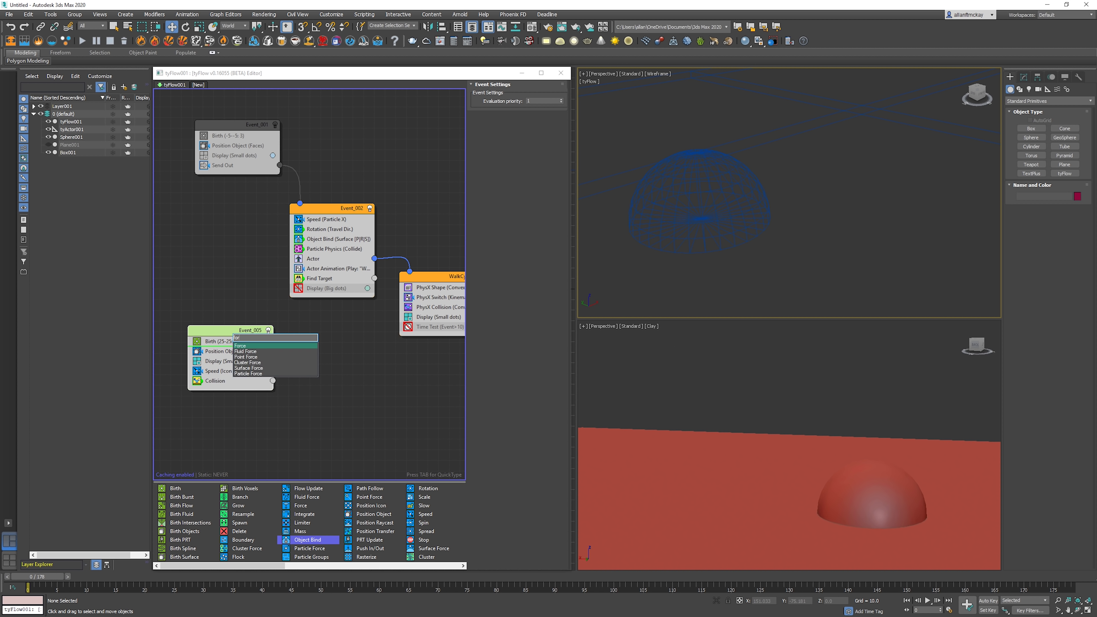
{"action": "key", "text": "Return"}
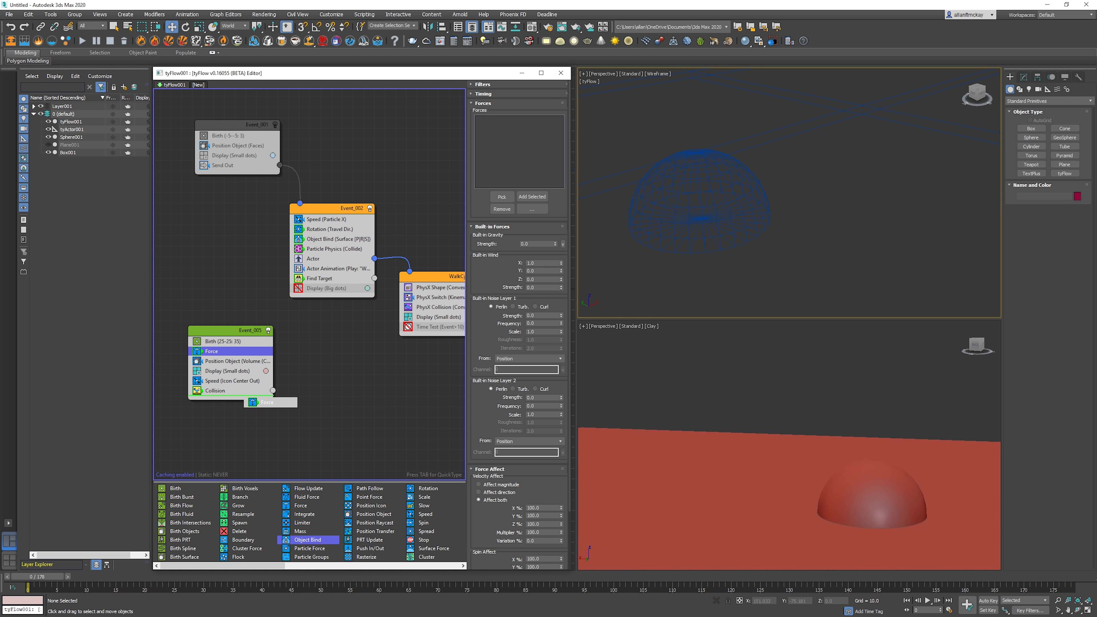
{"action": "key", "text": "slash"}
{"action": "key", "text": "slash"}
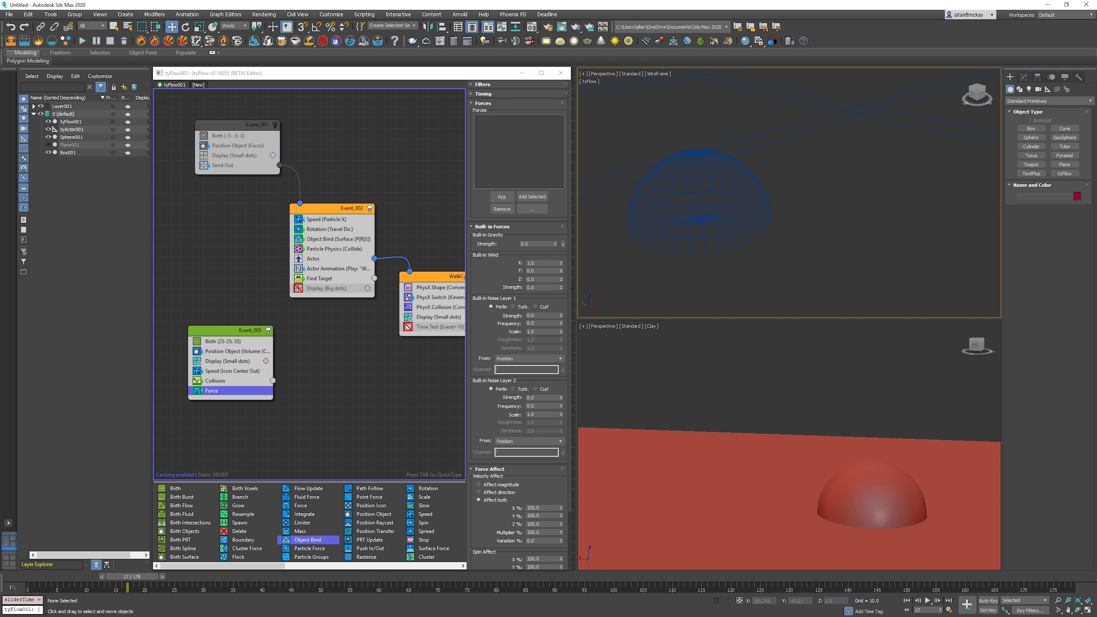
- Set the built-in gravity strength of Event_005's Force operator to -0.5
{"action": "double_click", "coordinate": [534, 244]}
{"action": "type", "text": "-"}
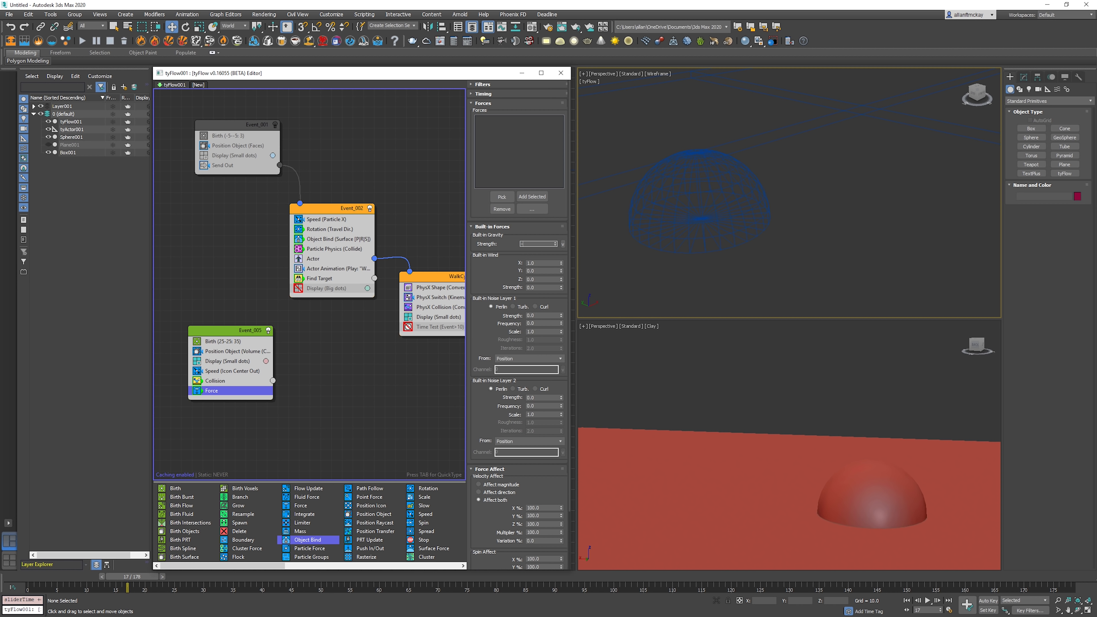
{"action": "type", "text": "0.5"}
{"action": "key", "text": "Return"}
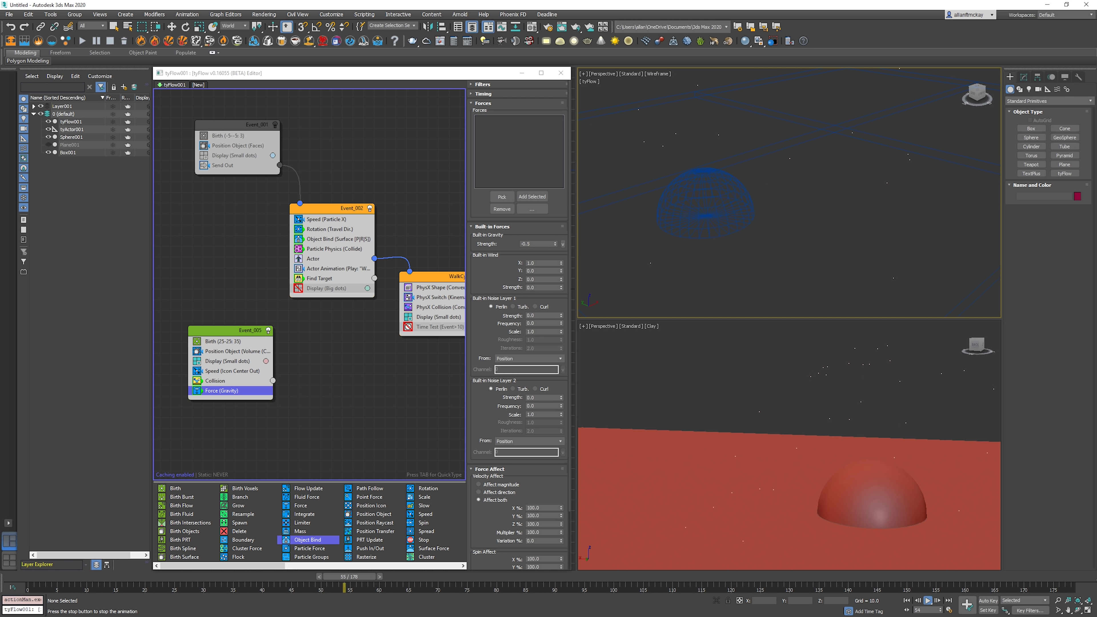
- Check how the particles move under gravity from a low, wide view of the dome, and return to frame 0
{"action": "key", "text": "slash"}
{"action": "scroll", "coordinate": [717, 203], "scroll_direction": "down", "scroll_amount": 4}
{"action": "middle_click_drag", "start_coordinate": [716, 204], "coordinate": [691, 152], "text": "alt"}
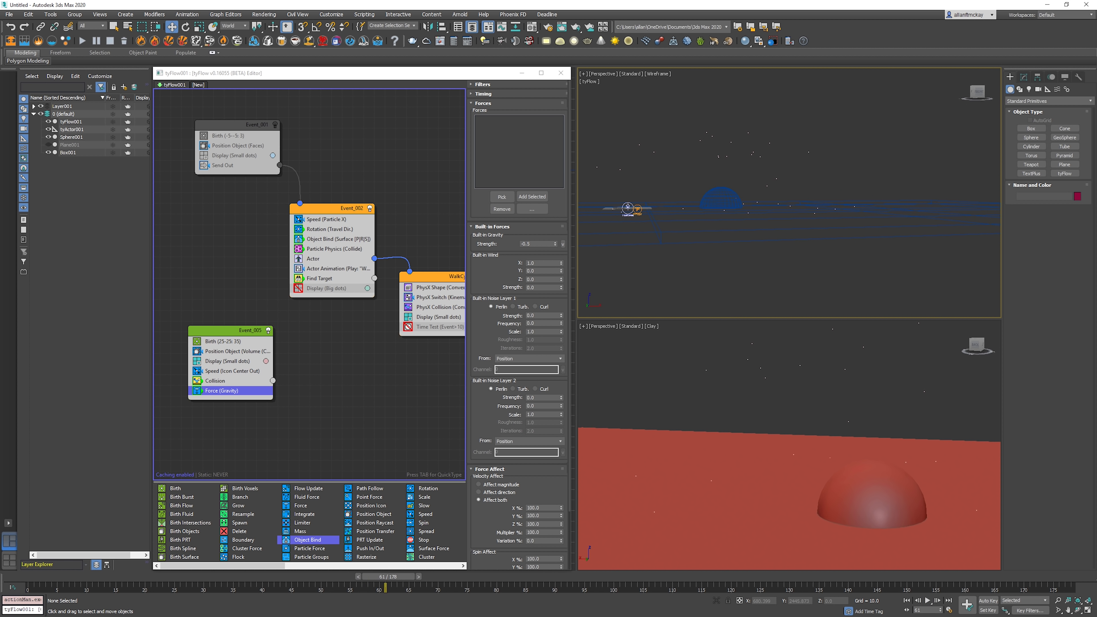
{"action": "key", "text": "Home"}
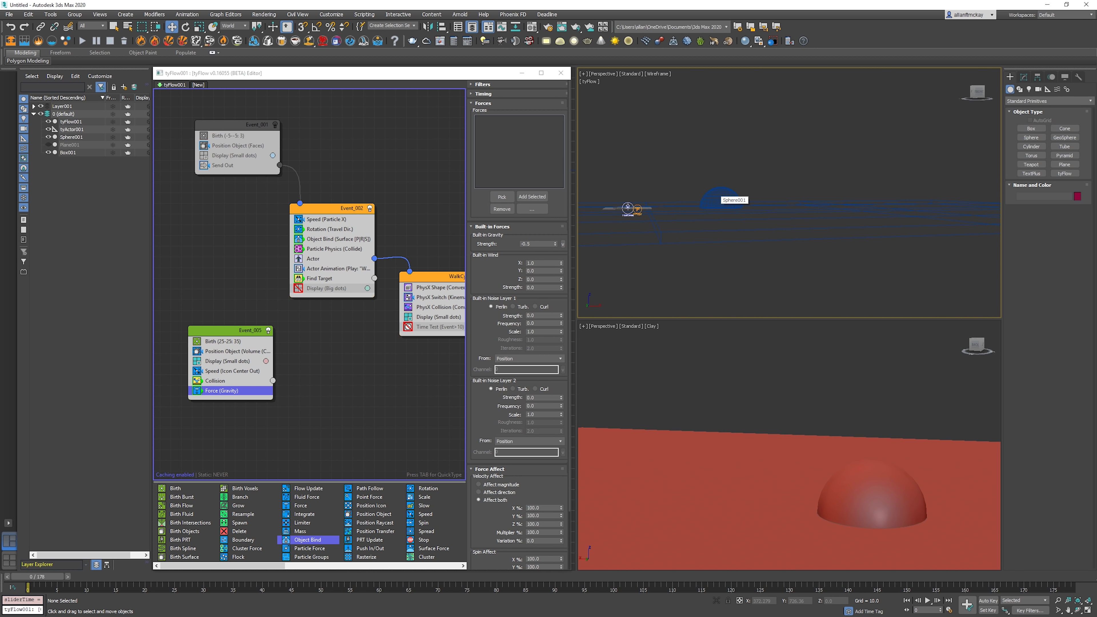
- Add a Delete operator to Event_005 with Event Age timing, a range of 6 to 1000 and a variation of 5
{"action": "left_click", "coordinate": [337, 375]}
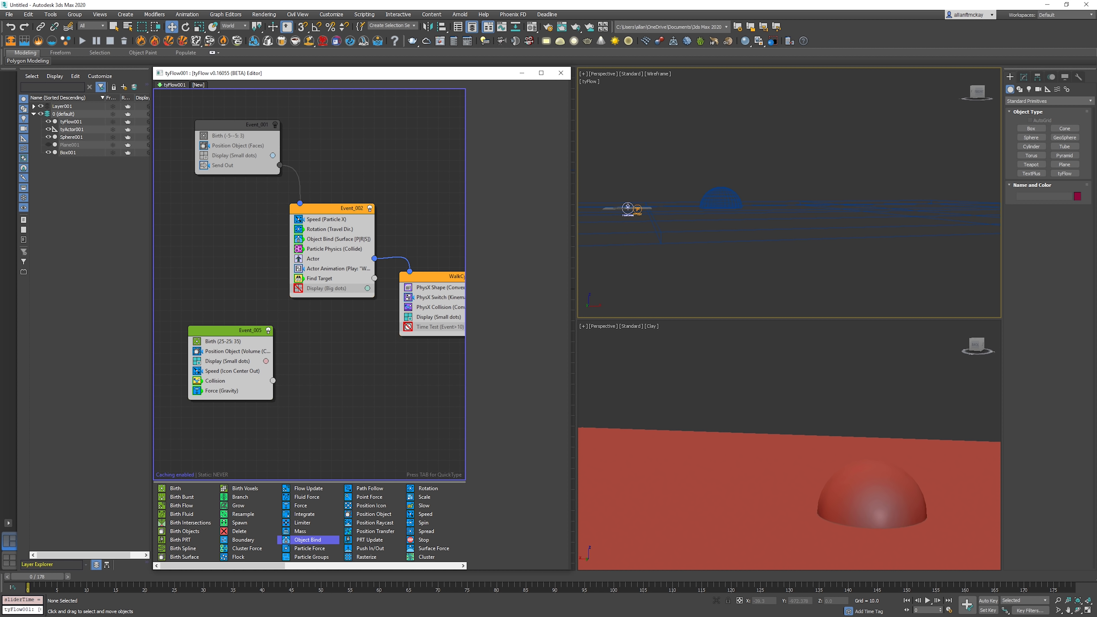
{"action": "left_click", "coordinate": [226, 330]}
{"action": "left_click_drag", "start_coordinate": [239, 531], "coordinate": [224, 351]}
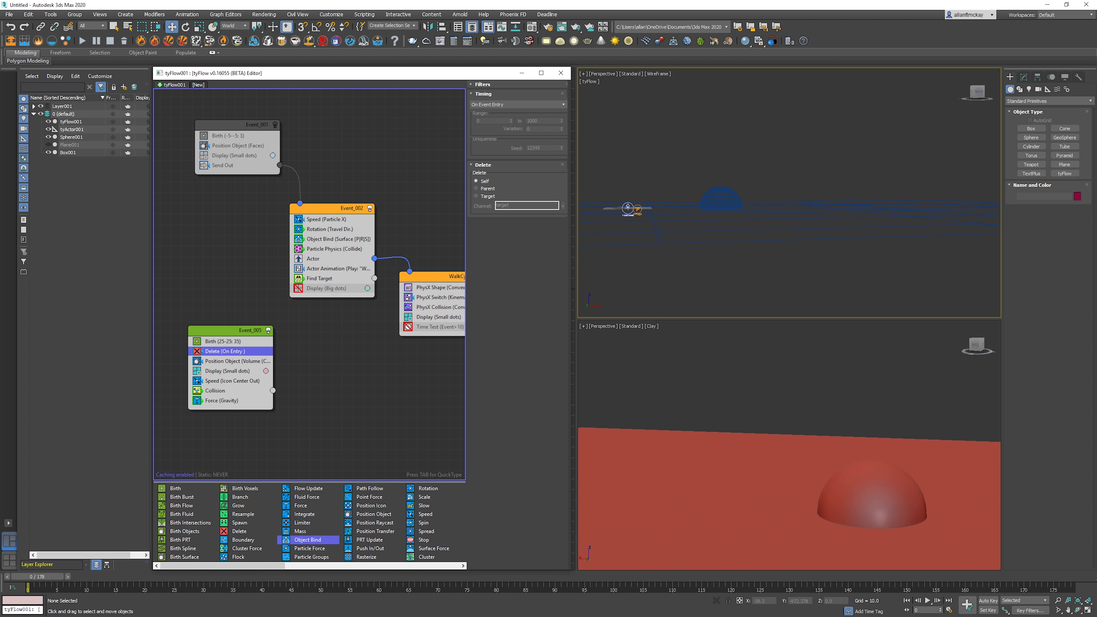
{"action": "left_click", "coordinate": [518, 105]}
{"action": "left_click", "coordinate": [510, 121]}
{"action": "left_click", "coordinate": [517, 105]}
{"action": "left_click", "coordinate": [503, 127]}
{"action": "double_click", "coordinate": [486, 121]}
{"action": "left_click", "coordinate": [539, 129]}
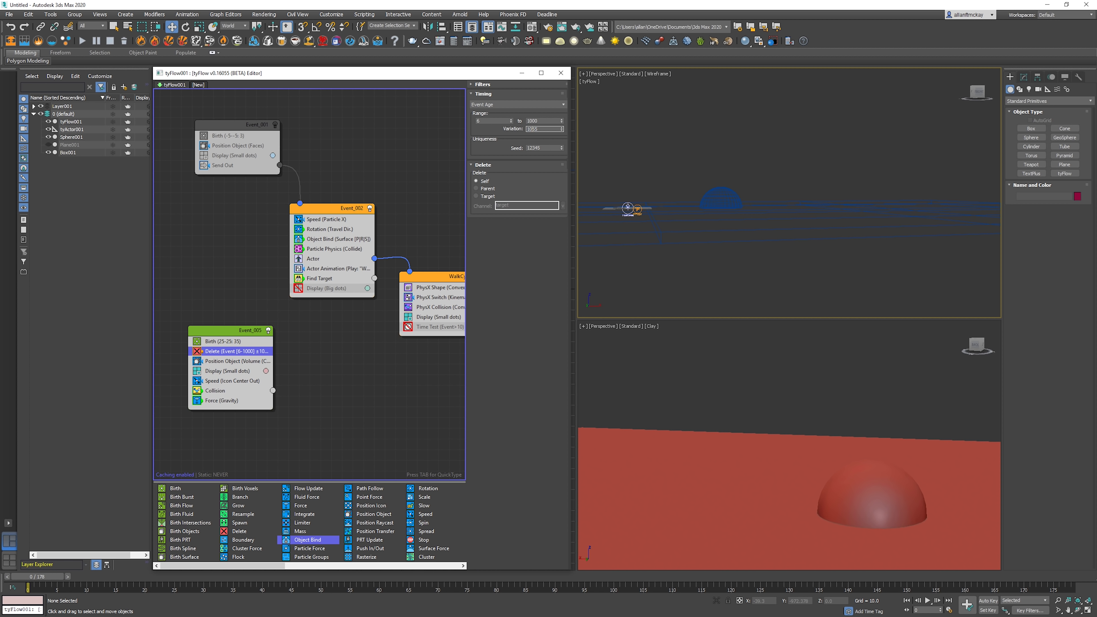
{"action": "double_click", "coordinate": [538, 129]}
{"action": "type", "text": "5"}
{"action": "key", "text": "Return"}
- Play the simulation to check the particle deletion, and return to frame 0
{"action": "left_click", "coordinate": [927, 601]}
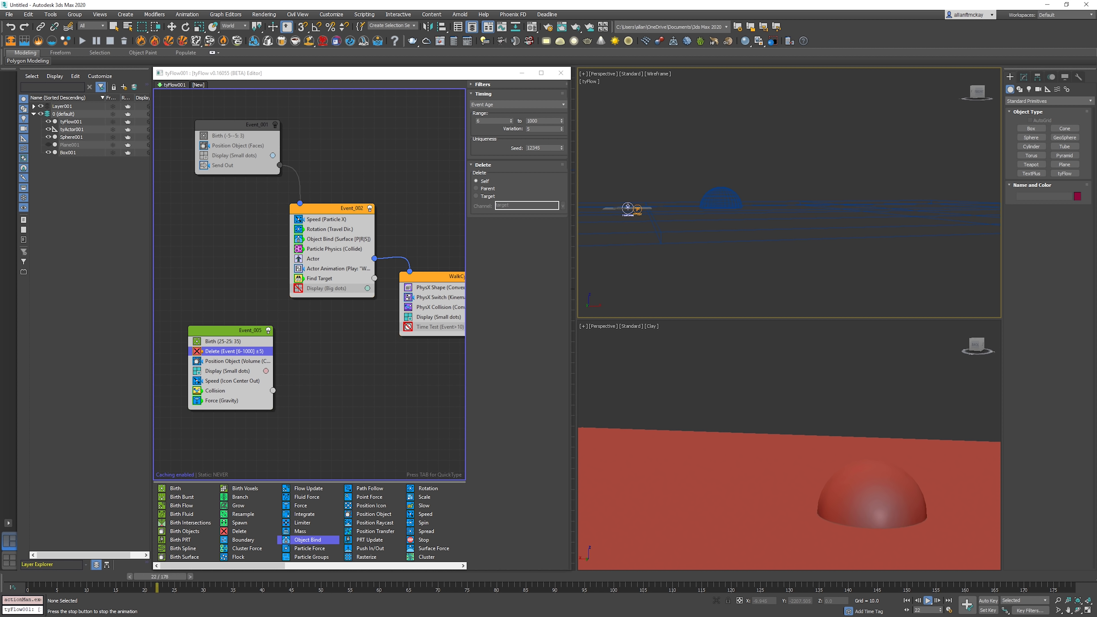
{"action": "key", "text": "w"}
{"action": "key", "text": "Home"}
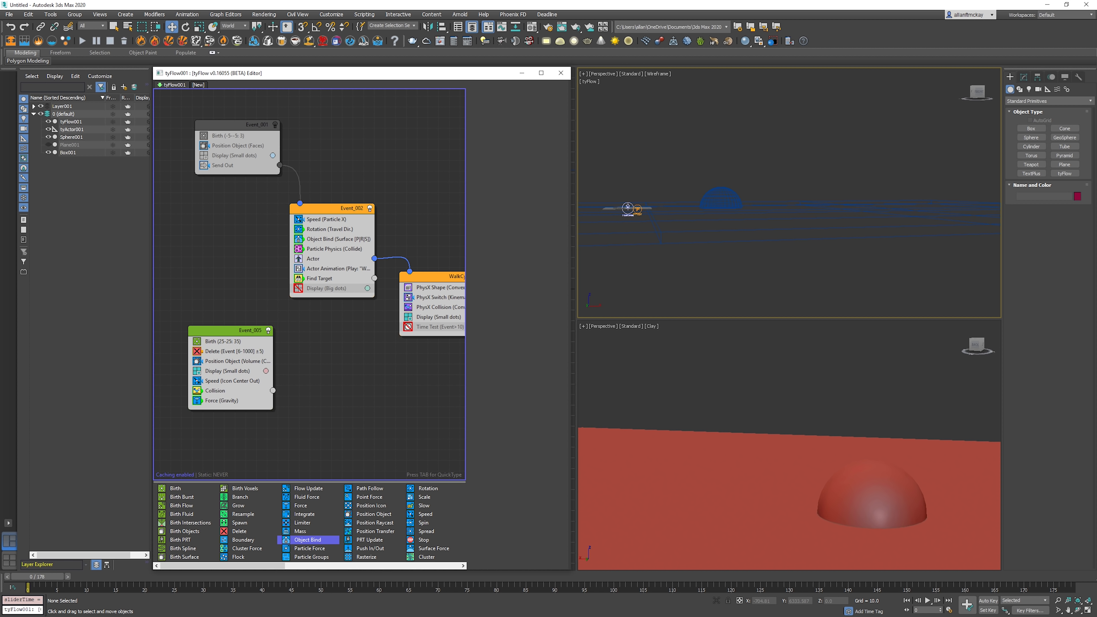
- Add a Spawn operator at the end of Event_005, below the Force operator
{"action": "left_click", "coordinate": [204, 331]}
{"action": "key", "text": "Tab"}
{"action": "type", "text": "spaw"}
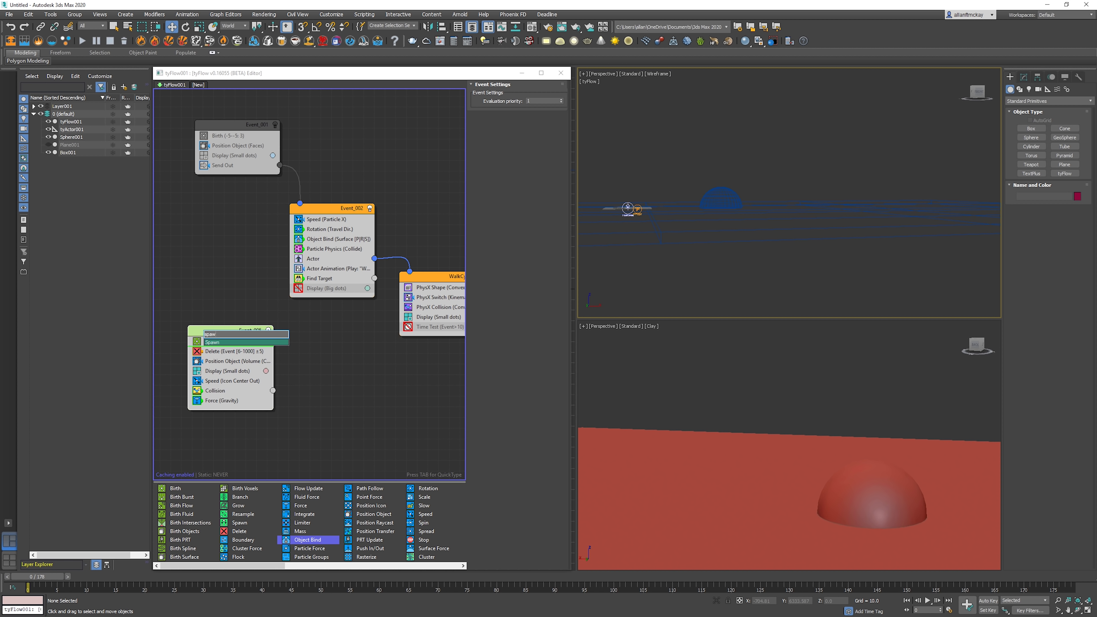
{"action": "key", "text": "Return"}
{"action": "left_click_drag", "start_coordinate": [221, 351], "coordinate": [233, 411]}
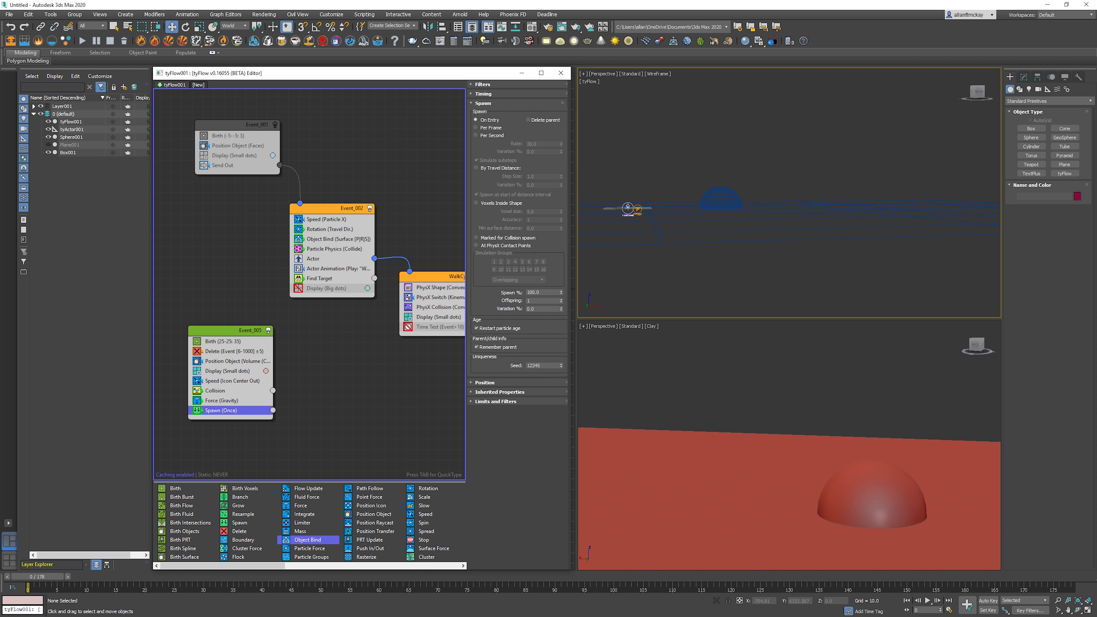
- Copy Event_005's Force operator into a new event beside it
{"action": "right_click", "coordinate": [244, 404]}
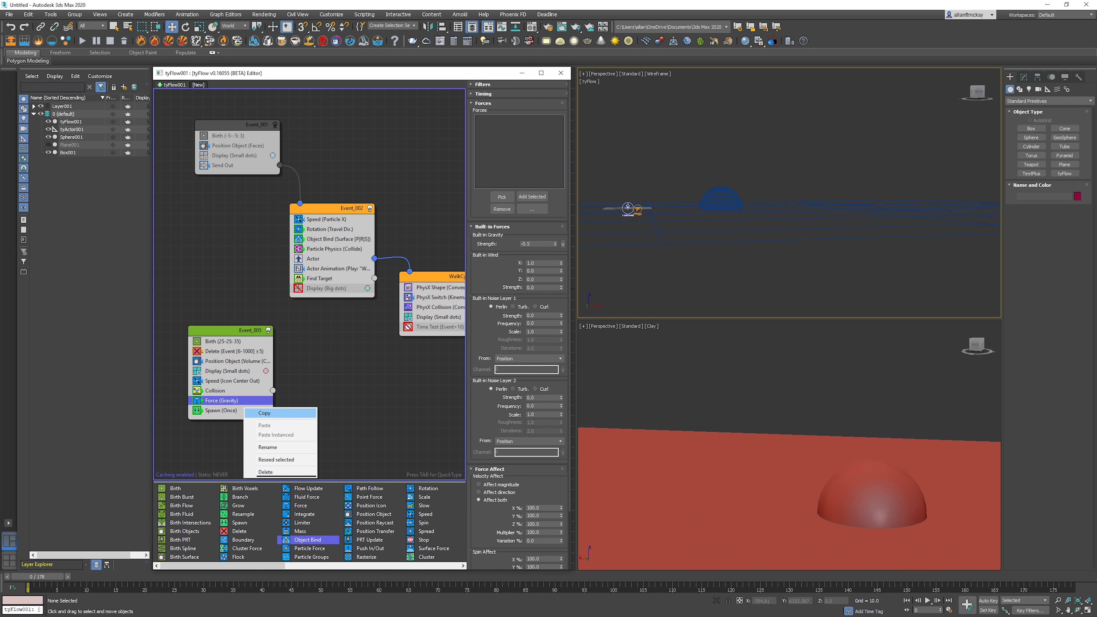
{"action": "left_click", "coordinate": [262, 413]}
{"action": "right_click", "coordinate": [316, 410]}
{"action": "left_click", "coordinate": [334, 416]}
{"action": "key", "text": "ctrl+v"}
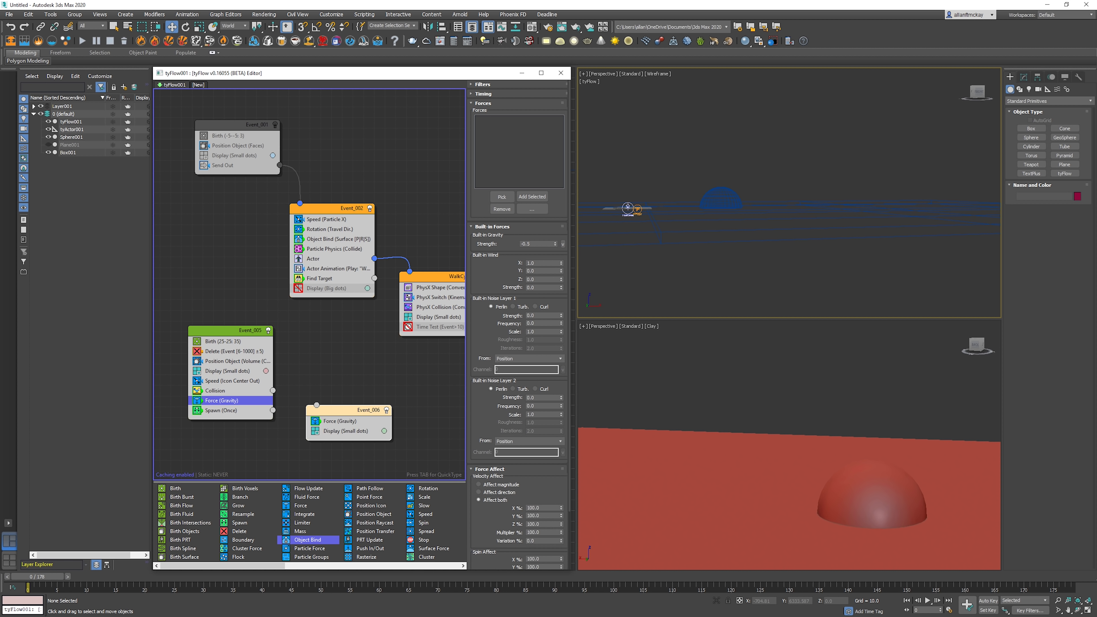
- Copy Event_005's Delete operator into Event_006 and set the copy's range start to 20
{"action": "right_click", "coordinate": [217, 352]}
{"action": "left_click", "coordinate": [235, 358]}
{"action": "right_click", "coordinate": [354, 435]}
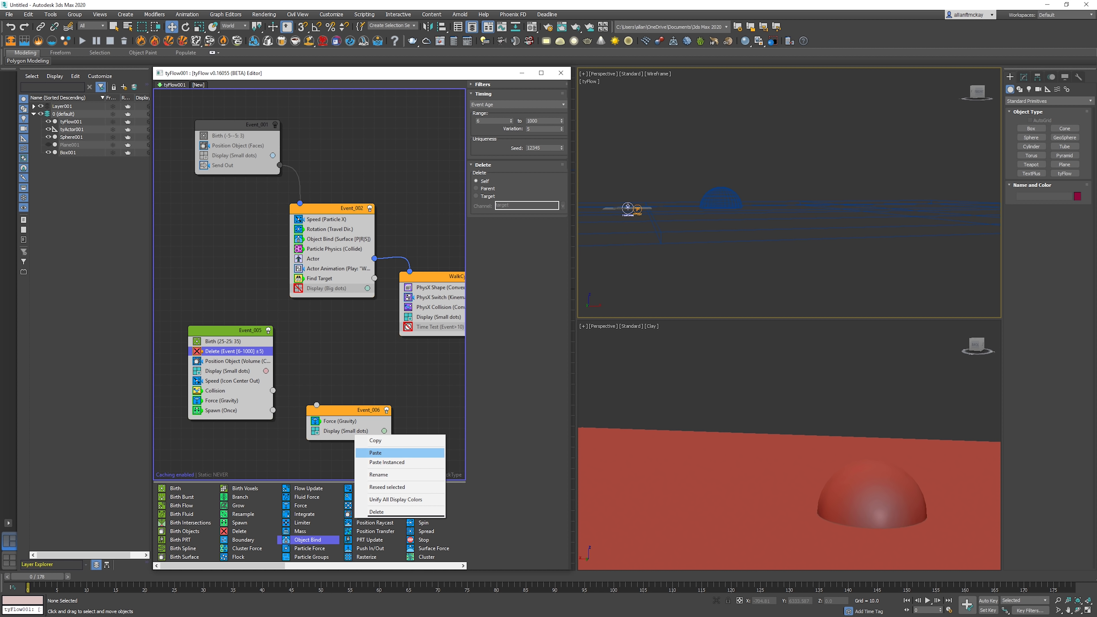
{"action": "left_click", "coordinate": [374, 453]}
{"action": "left_click", "coordinate": [352, 441]}
{"action": "double_click", "coordinate": [489, 121]}
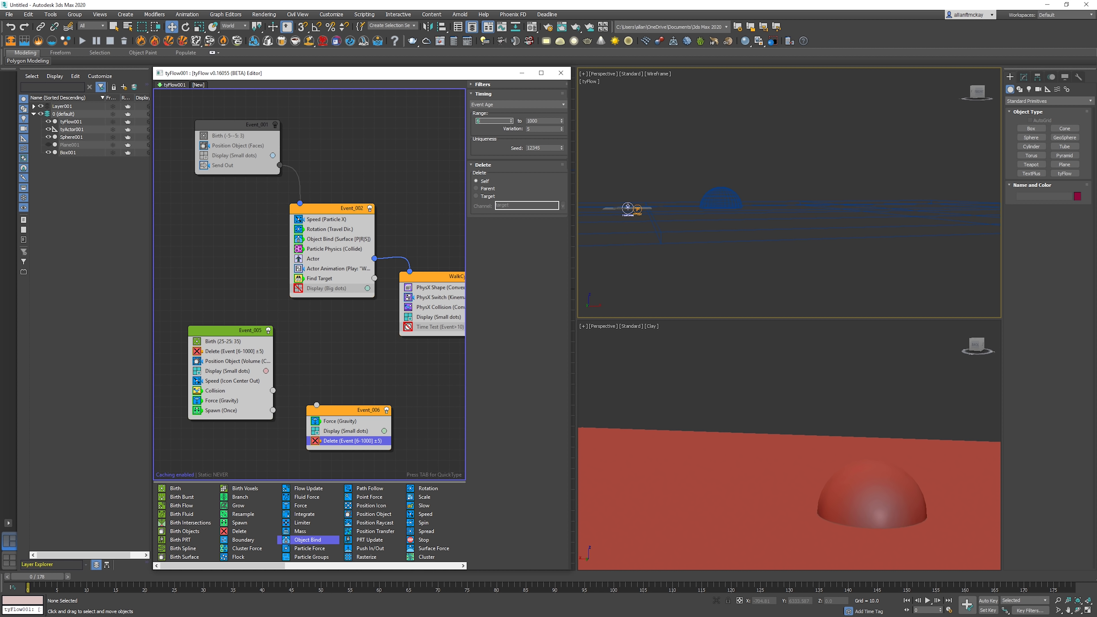
{"action": "type", "text": "20"}
{"action": "key", "text": "Return"}
- Copy Event_005's Collision operator into Event_006
{"action": "left_click", "coordinate": [215, 390]}
{"action": "right_click", "coordinate": [222, 388]}
{"action": "left_click", "coordinate": [240, 393]}
{"action": "right_click", "coordinate": [345, 435]}
{"action": "left_click", "coordinate": [378, 462]}
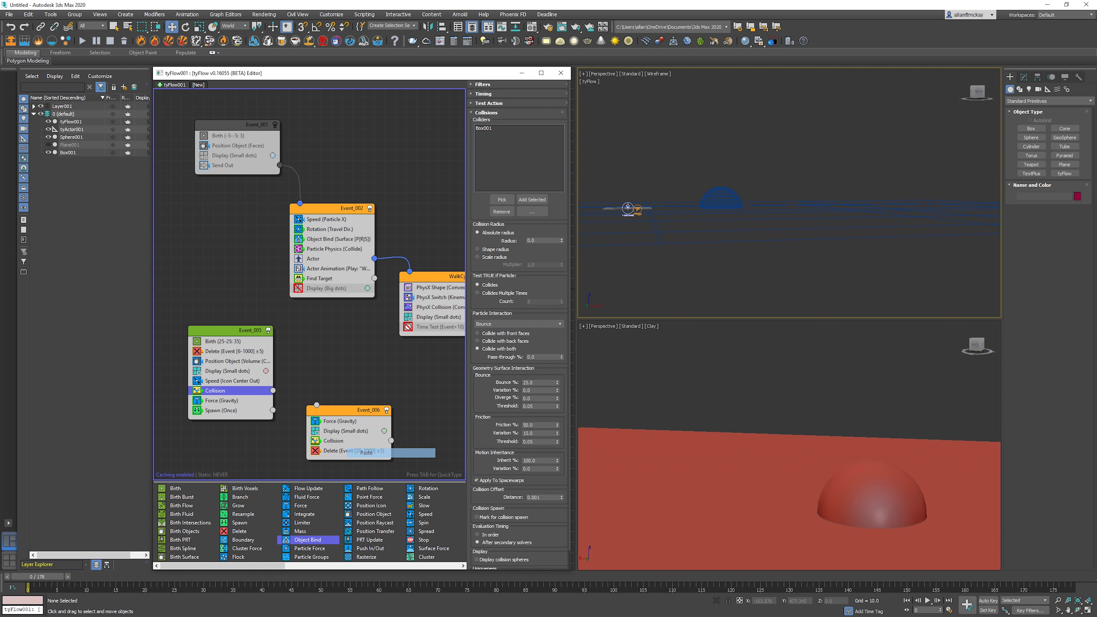
- Connect the Spawn operator's output to Event_006 and set it to spawn By Travel Distance
{"action": "left_click_drag", "start_coordinate": [317, 405], "coordinate": [340, 447]}
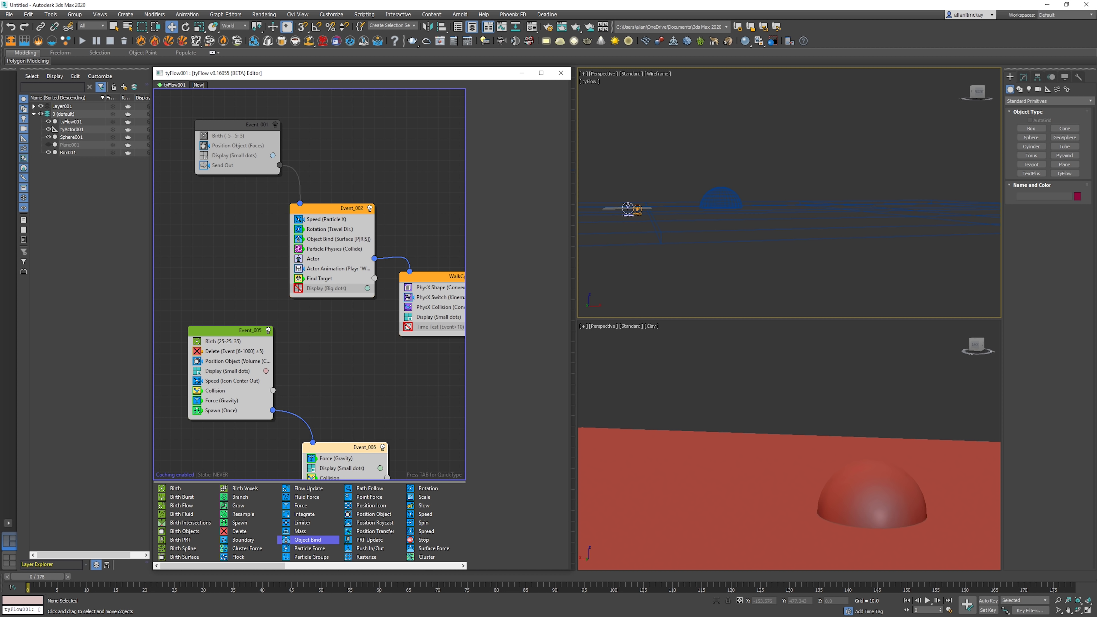
{"action": "left_click", "coordinate": [222, 411]}
{"action": "left_click", "coordinate": [476, 167]}
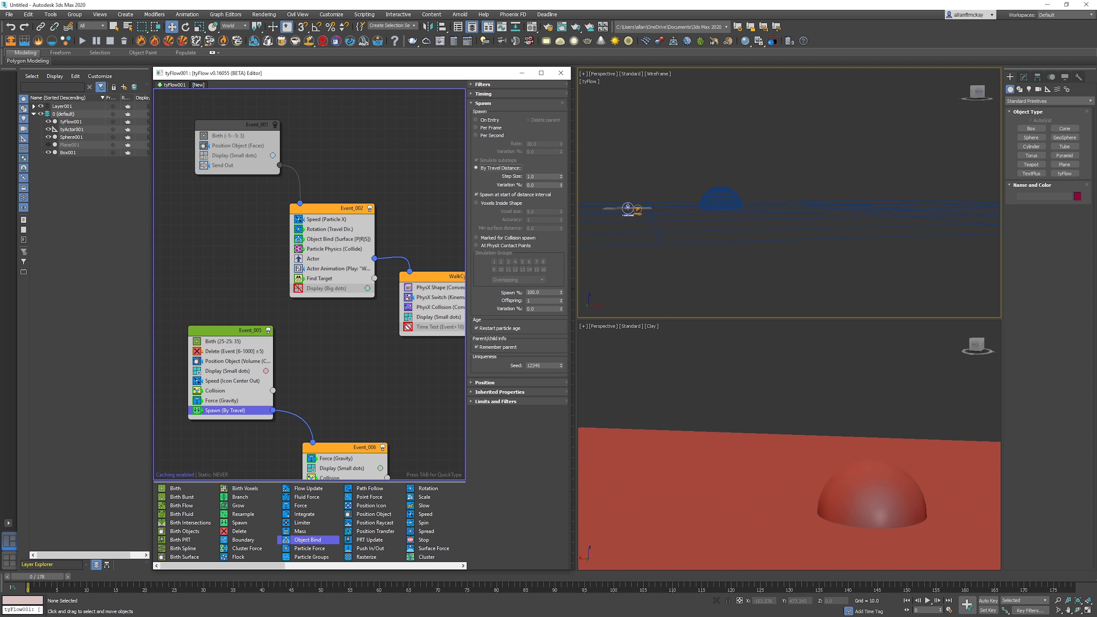
{"action": "double_click", "coordinate": [534, 185]}
- Set the Spawn operator's inherited velocity to 75% with a 35% variation
{"action": "left_click", "coordinate": [500, 392]}
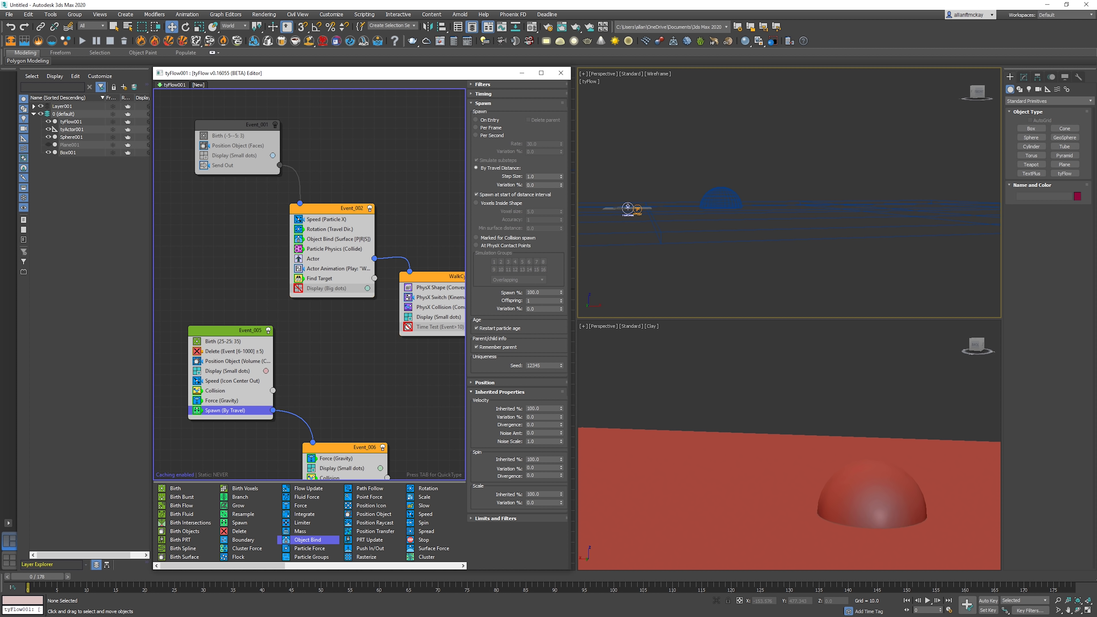
{"action": "double_click", "coordinate": [533, 408]}
{"action": "type", "text": "75"}
{"action": "key", "text": "Tab"}
{"action": "type", "text": "35"}
{"action": "key", "text": "Tab"}
- Play the simulation, stop it after the burst and advance frame by frame to check the spawned trails
{"action": "key", "text": "slash"}
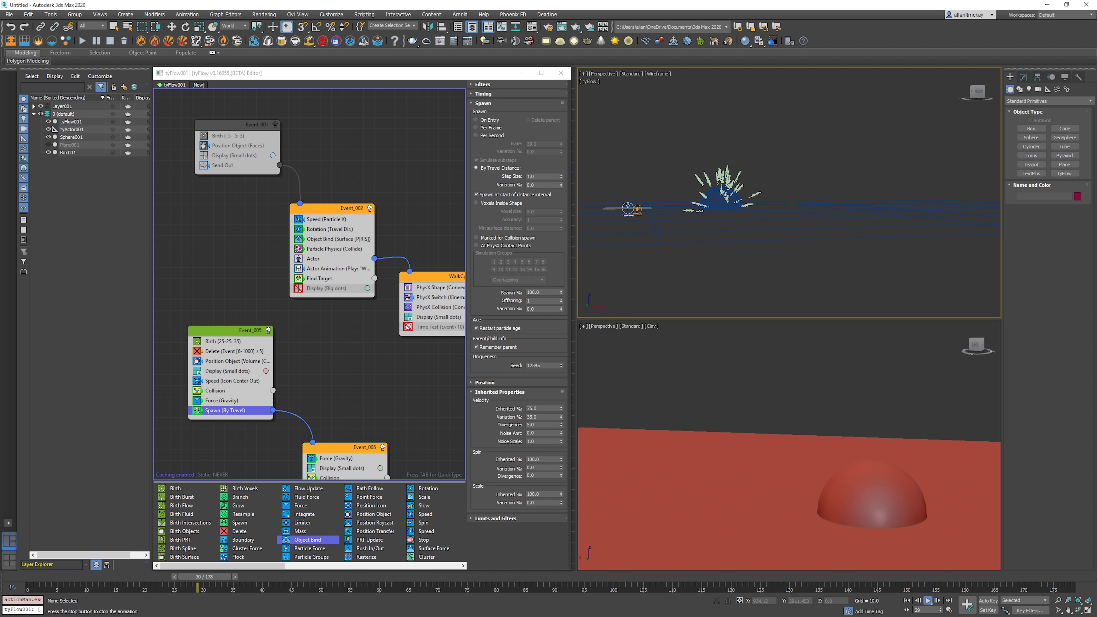
{"action": "key", "text": "slash"}
{"action": "key", "text": "period"}
{"action": "key", "text": "period"}
{"action": "key", "text": "period"}
{"action": "key", "text": "period"}
{"action": "key", "text": "period"}
{"action": "key", "text": "period"}
{"action": "key", "text": "period"}
{"action": "key", "text": "period"}
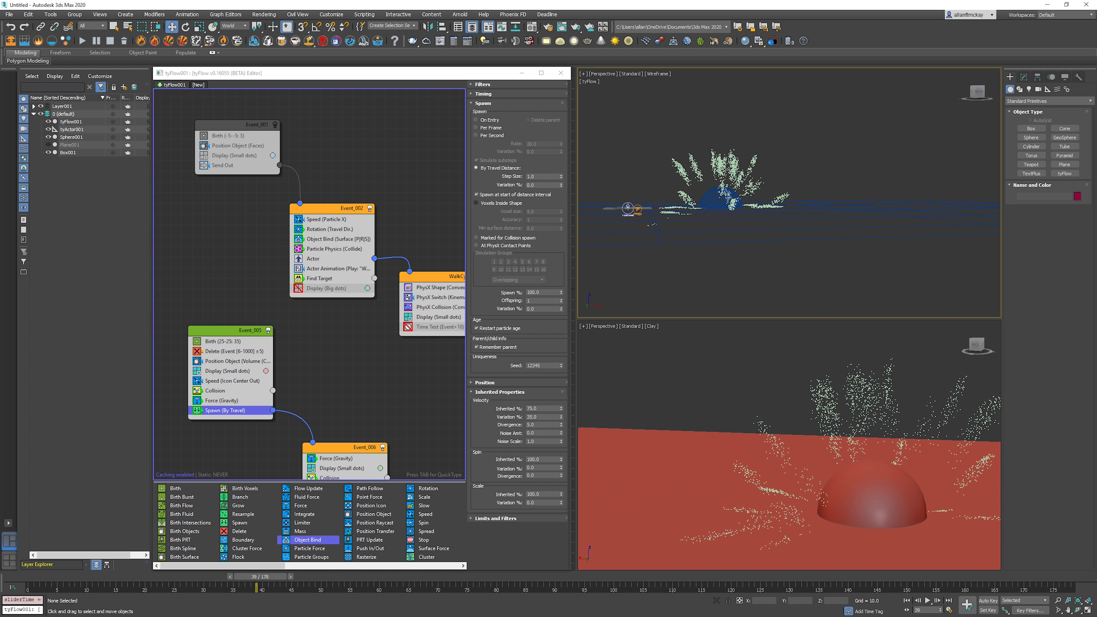
- Set the Spawn operator's travel distance step size to 0.5 and check the denser trails around the dome
{"action": "double_click", "coordinate": [540, 176]}
{"action": "type", "text": "0.5"}
{"action": "key", "text": "Return"}
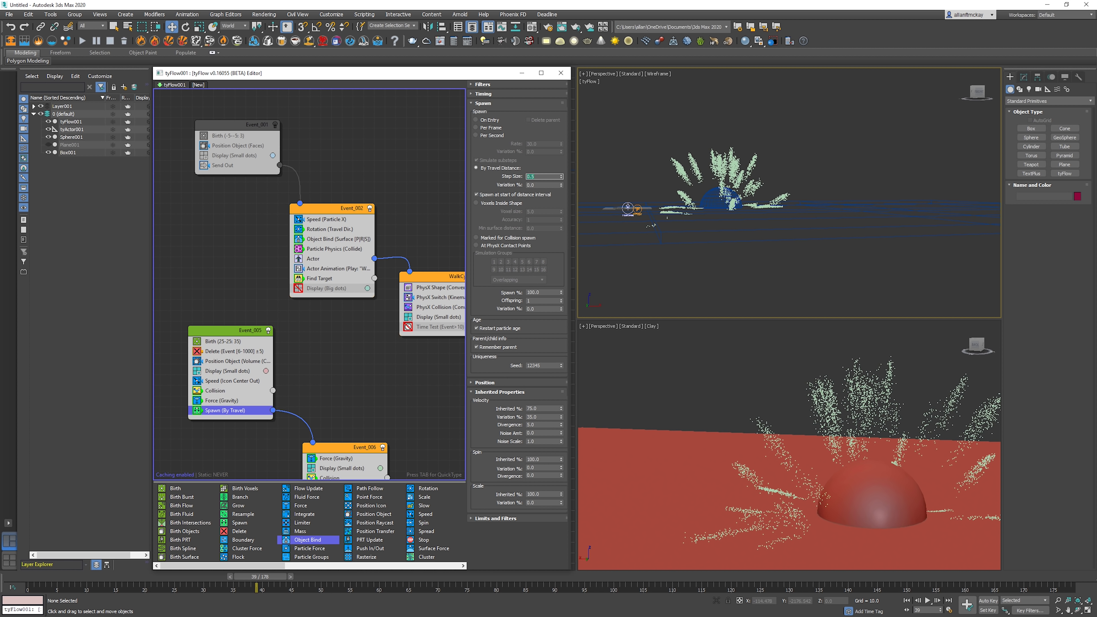
{"action": "left_click", "coordinate": [768, 415]}
{"action": "scroll", "coordinate": [667, 354], "scroll_direction": "down", "scroll_amount": 5}
- Add a Shape operator with the default triangle shape to Event_006
{"action": "middle_click_drag", "start_coordinate": [328, 389], "coordinate": [315, 301]}
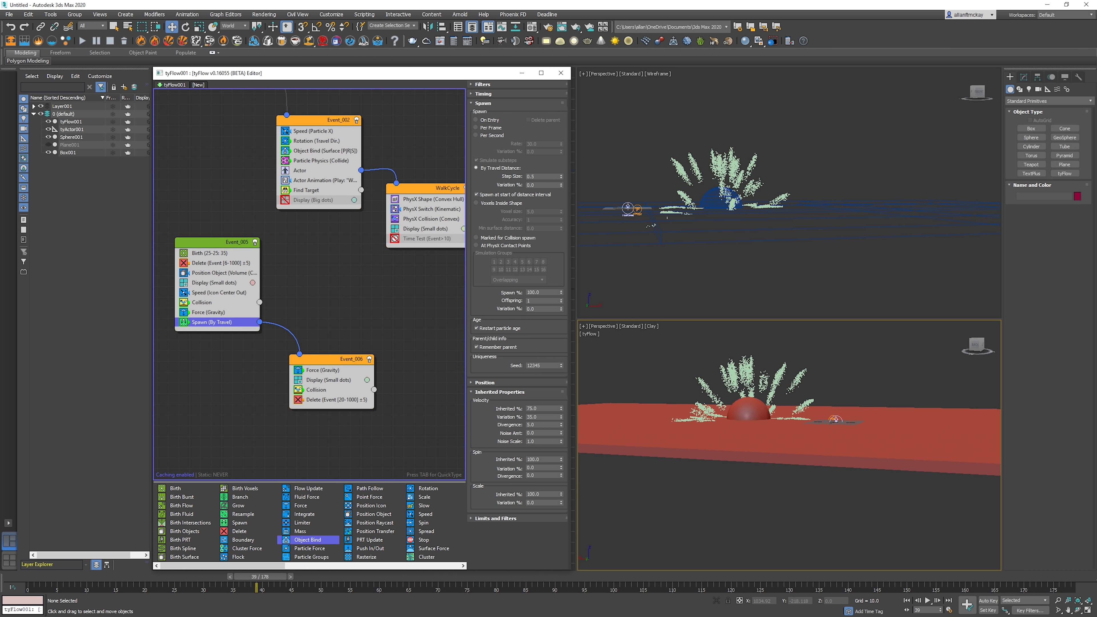
{"action": "left_click", "coordinate": [326, 315]}
{"action": "left_click", "coordinate": [324, 359]}
{"action": "key", "text": "Tab"}
{"action": "type", "text": "shap"}
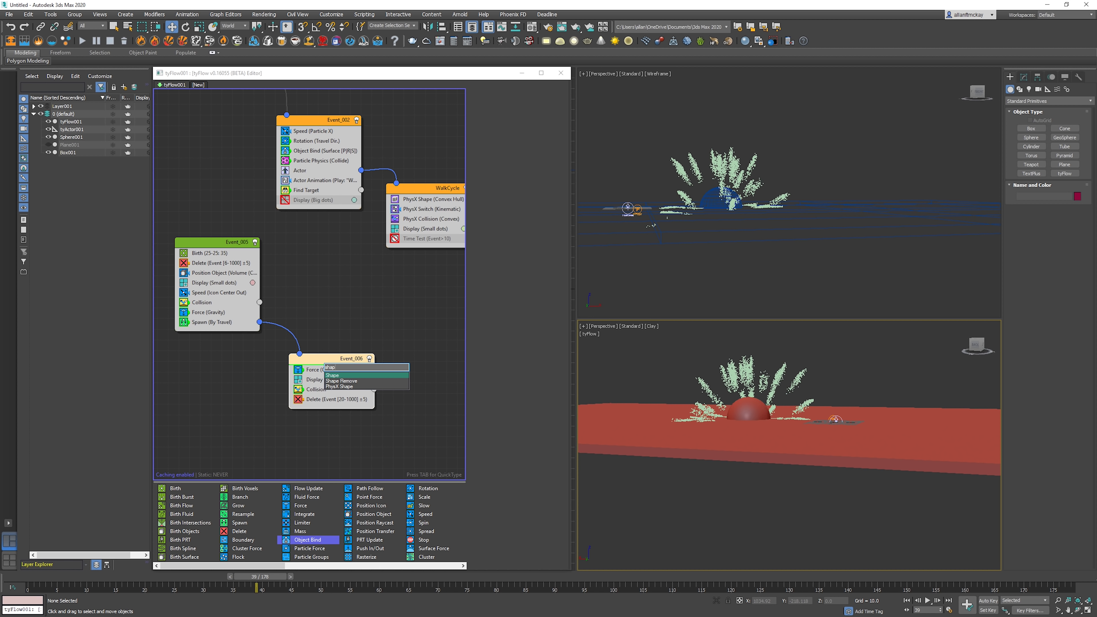
{"action": "key", "text": "Return"}
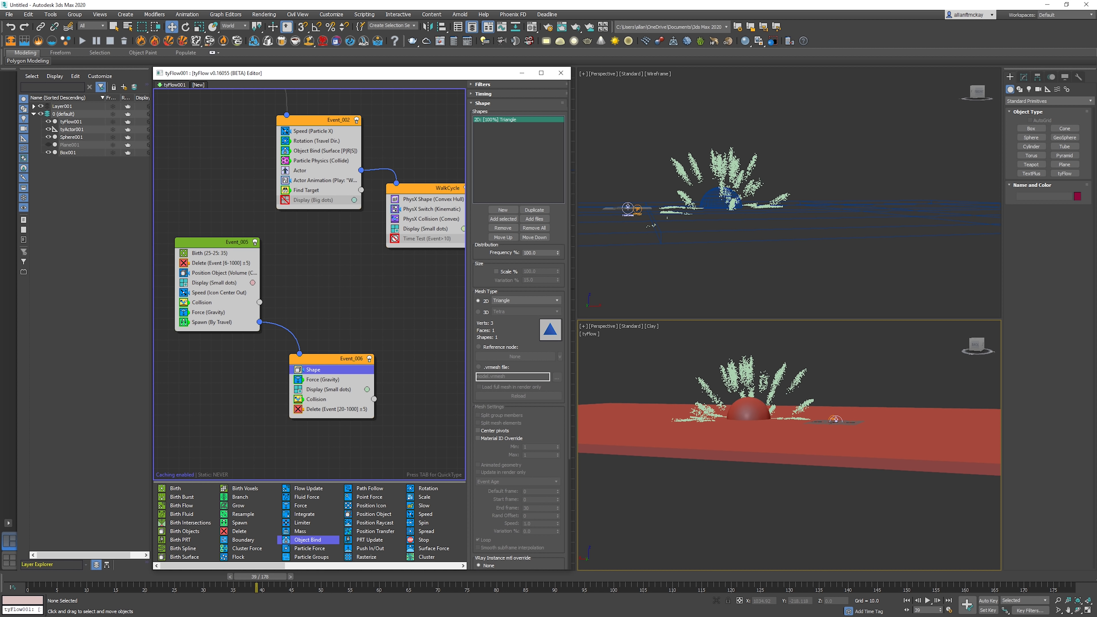
- Turn off Event_005 and add a Rotation operator with random 3D orientation to Event_006
{"action": "left_click", "coordinate": [255, 242]}
{"action": "key", "text": "Tab"}
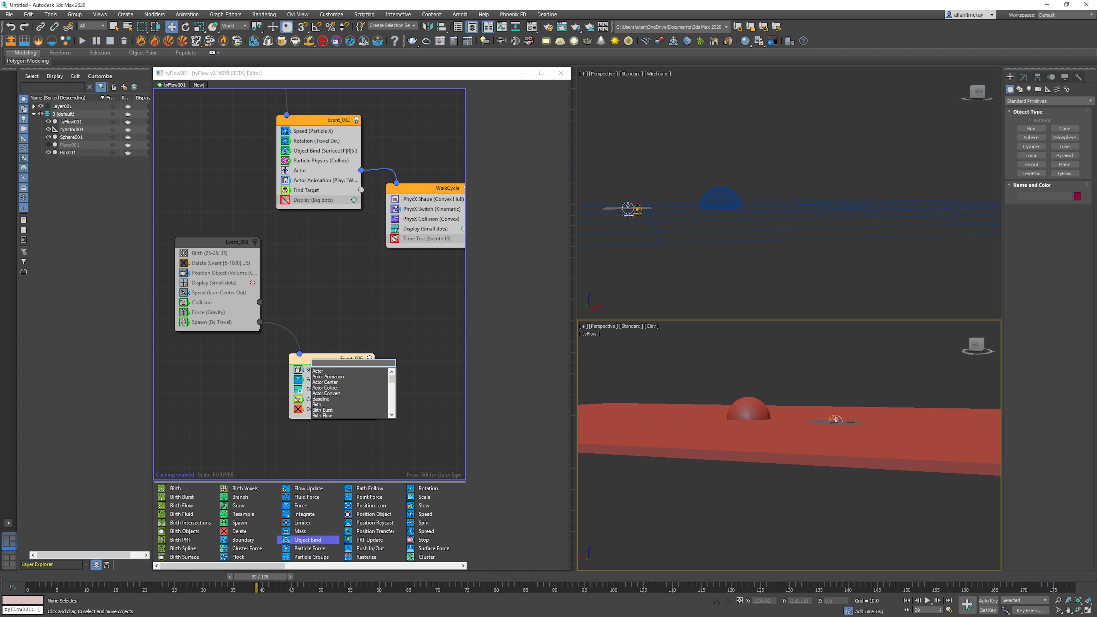
{"action": "type", "text": "rot"}
{"action": "key", "text": "Return"}
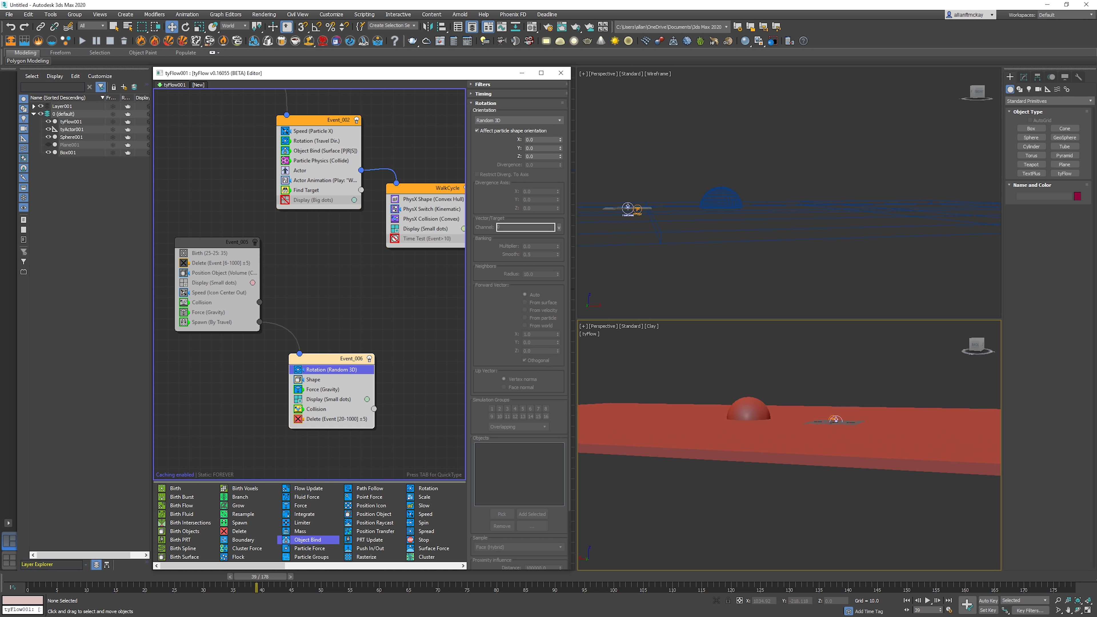
- Add a Spin operator to Event_006 and delete the stray extra event it was created in
{"action": "key", "text": "Tab"}
{"action": "type", "text": "spin"}
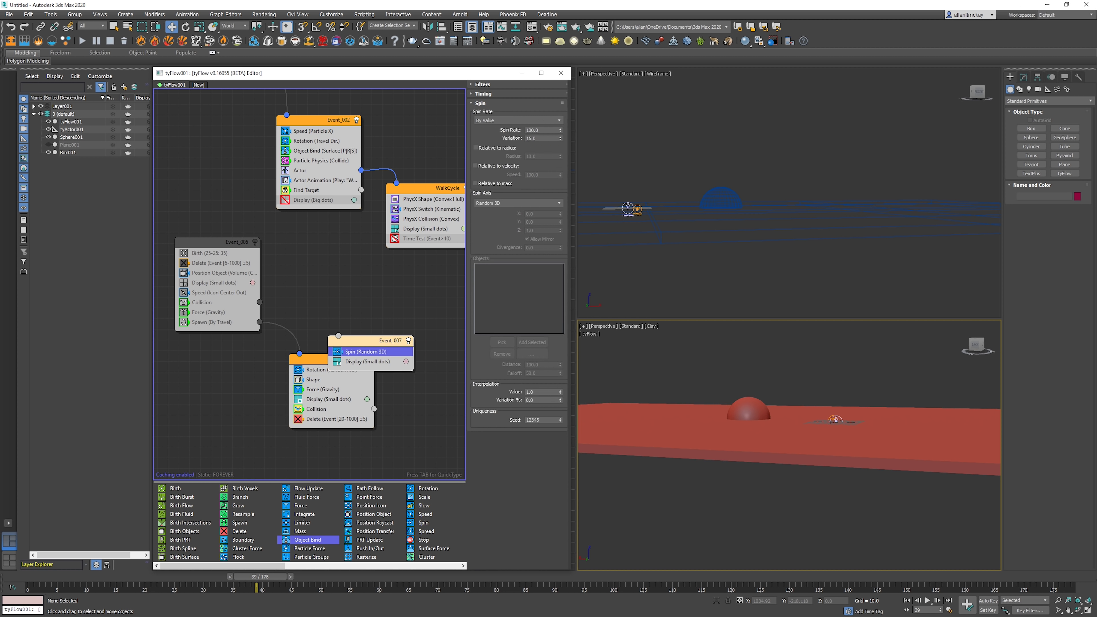
{"action": "key", "text": "Return"}
{"action": "left_click_drag", "start_coordinate": [366, 352], "coordinate": [327, 369]}
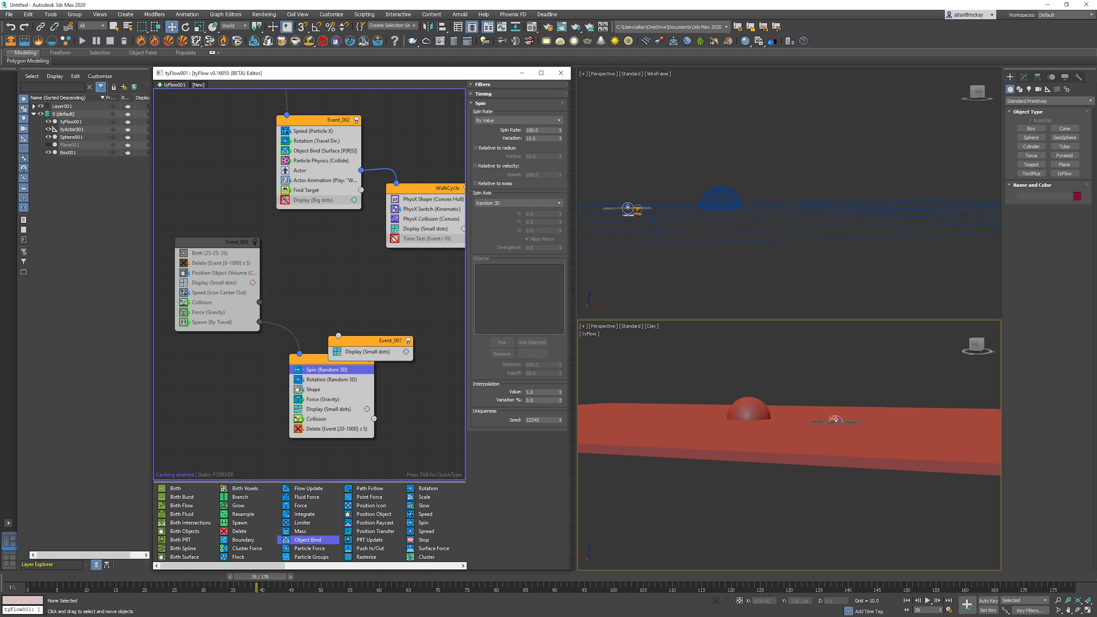
{"action": "left_click", "coordinate": [363, 341]}
{"action": "key", "text": "Delete"}
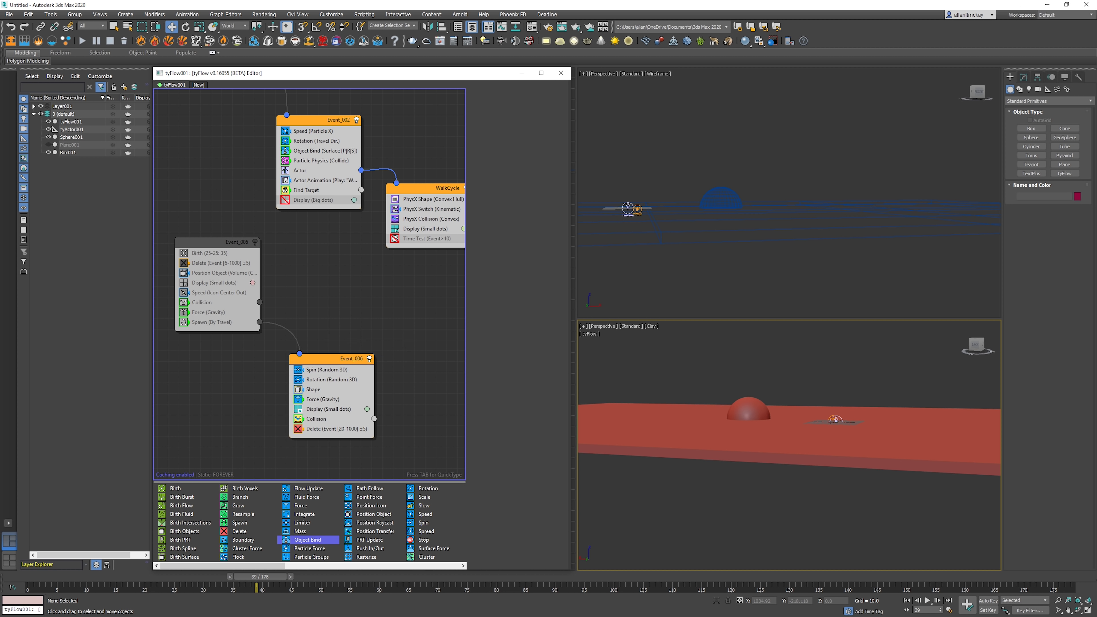
- Set Event_006's Spin axis to Travel Direction and make its spin rate relative to velocity
{"action": "left_click", "coordinate": [326, 370]}
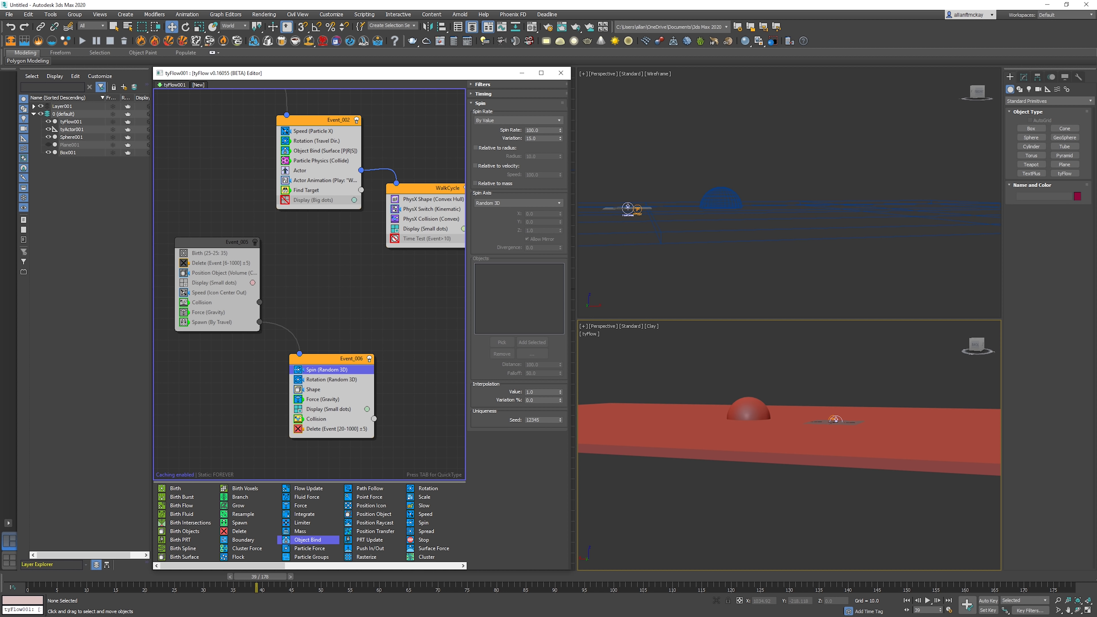
{"action": "left_click", "coordinate": [518, 203]}
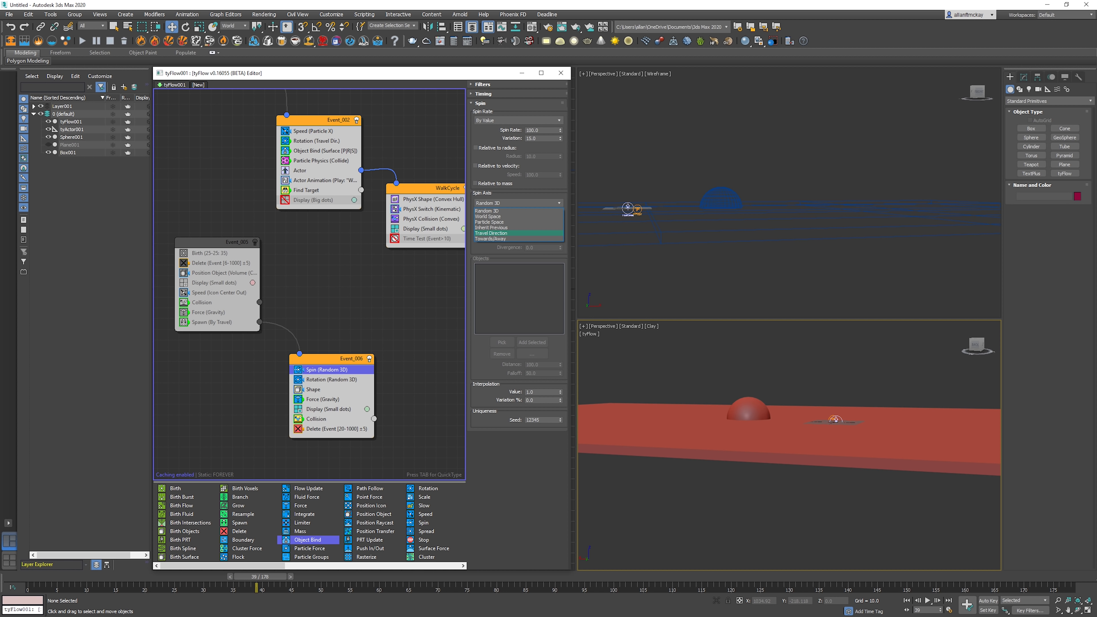
{"action": "left_click", "coordinate": [491, 233]}
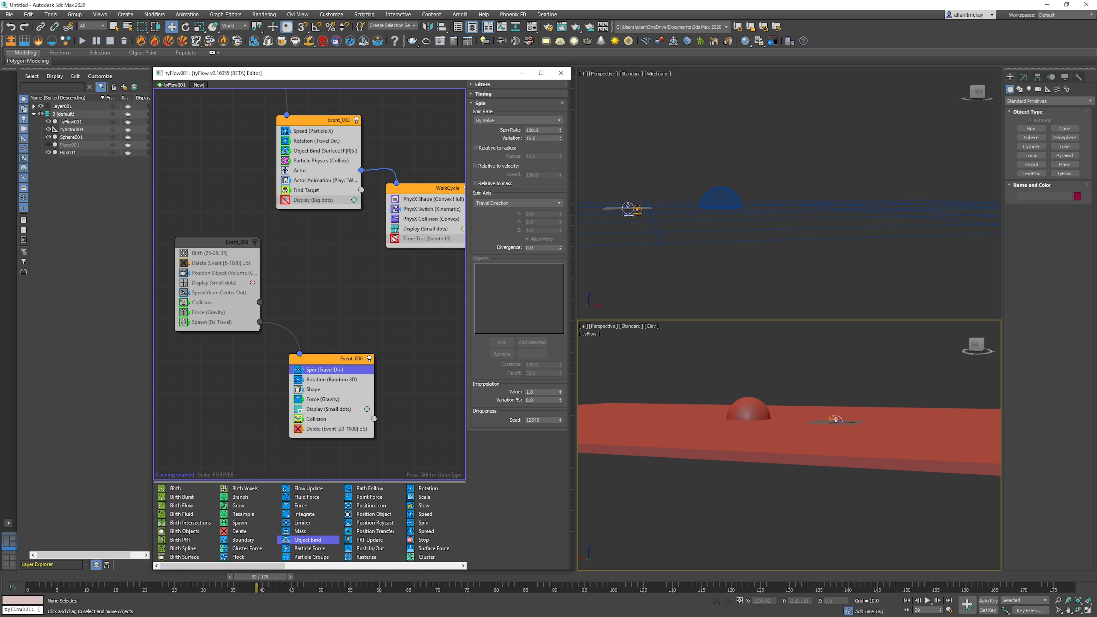
{"action": "left_click", "coordinate": [476, 166]}
{"action": "left_click", "coordinate": [536, 175]}
- Change Event_006's Display operator type to Geometry
{"action": "left_click", "coordinate": [331, 379]}
{"action": "left_click", "coordinate": [326, 389]}
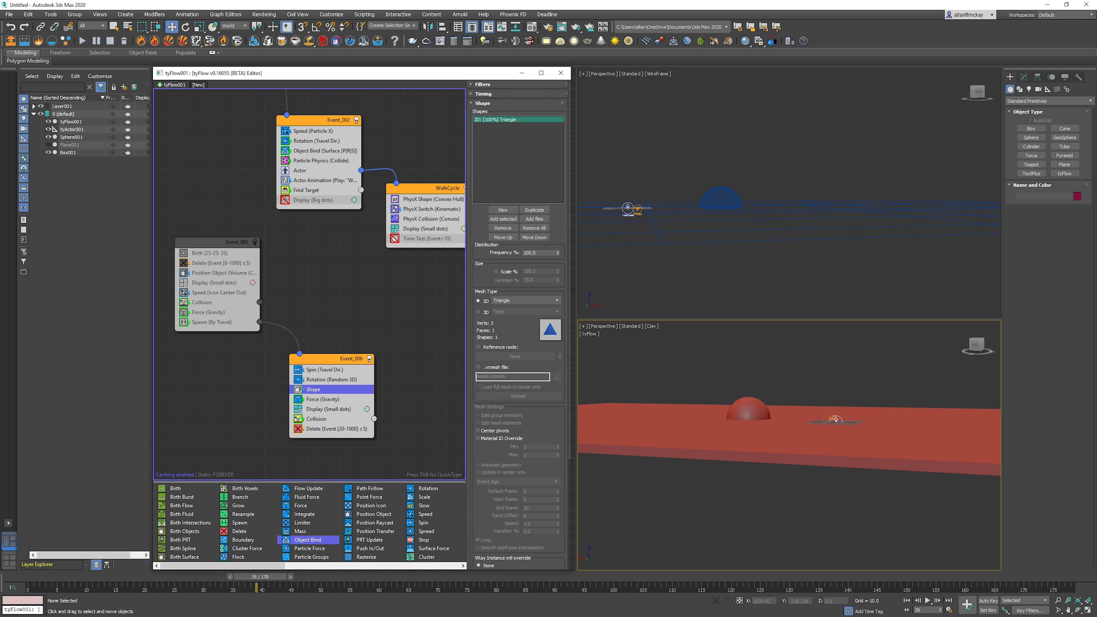
{"action": "left_click", "coordinate": [330, 409]}
{"action": "left_click", "coordinate": [518, 101]}
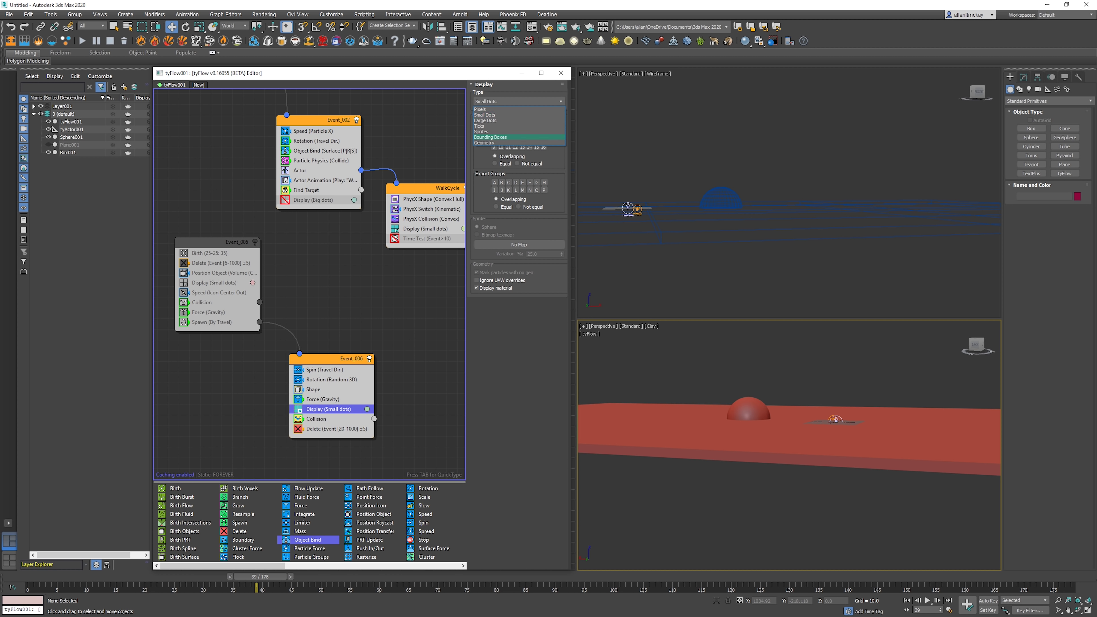
{"action": "left_click", "coordinate": [485, 142]}
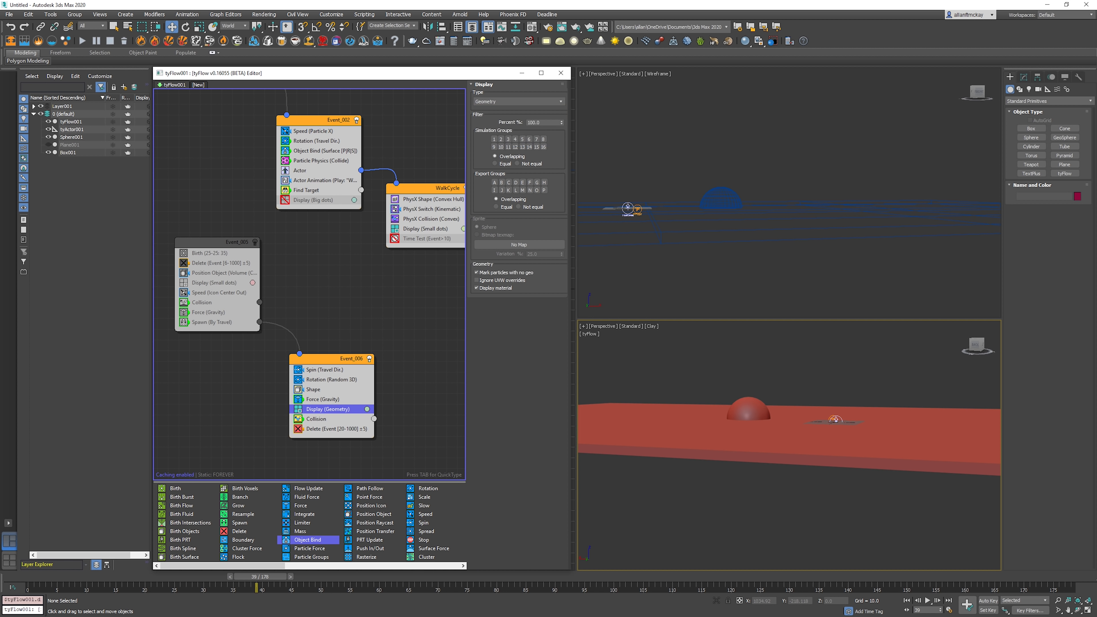
- Change the particle shape in Event_006 to a 3D Cube mesh
{"action": "left_click", "coordinate": [326, 389]}
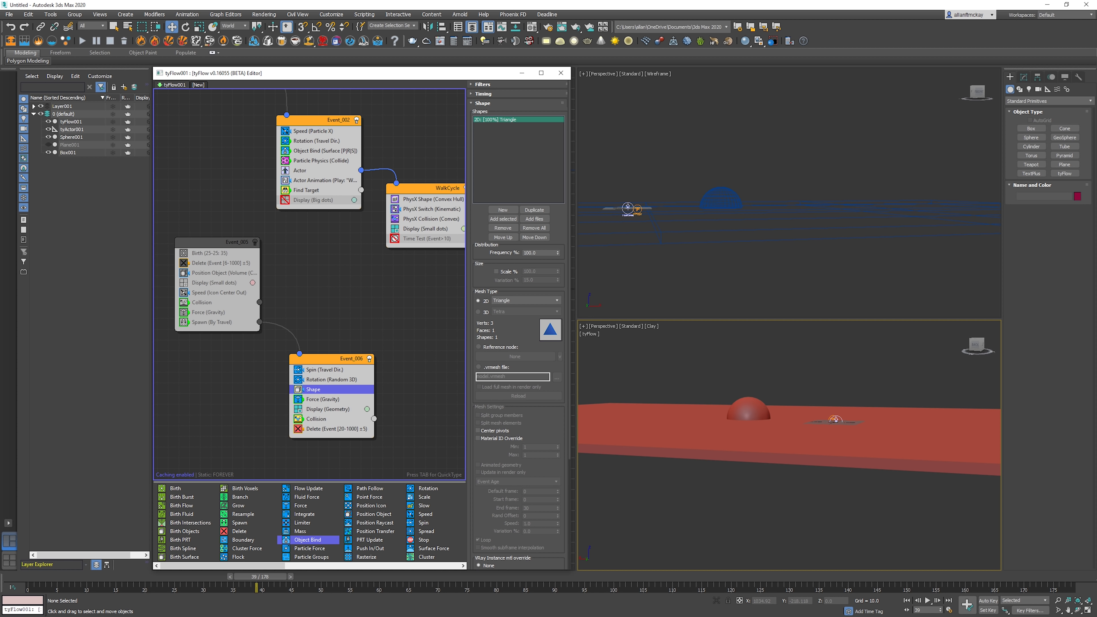
{"action": "left_click", "coordinate": [478, 312]}
{"action": "left_click", "coordinate": [525, 312]}
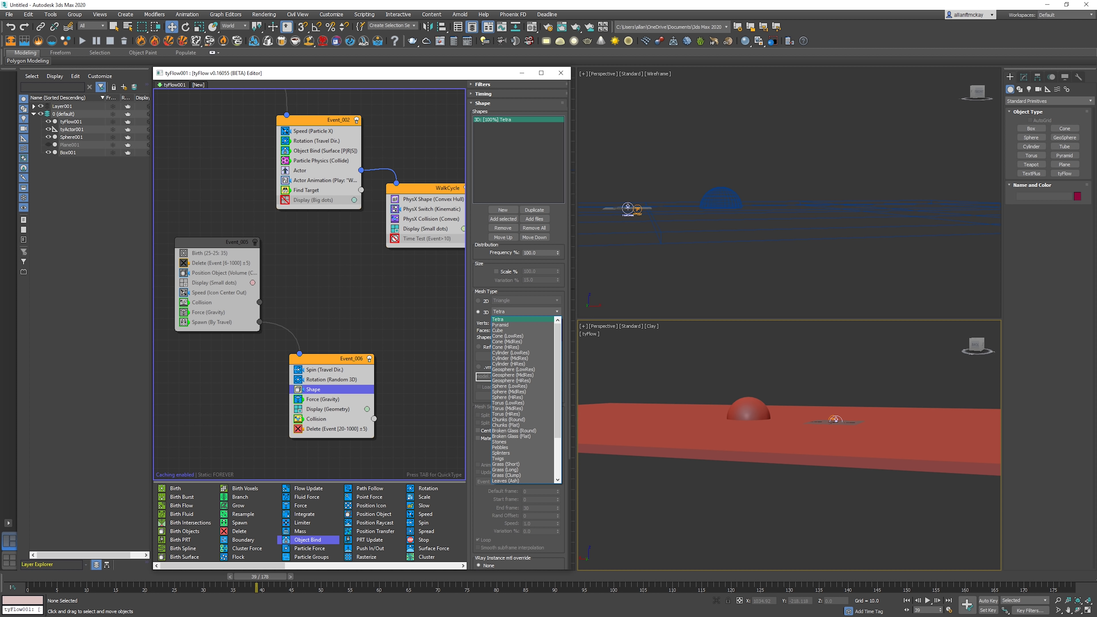
{"action": "left_click", "coordinate": [504, 330]}
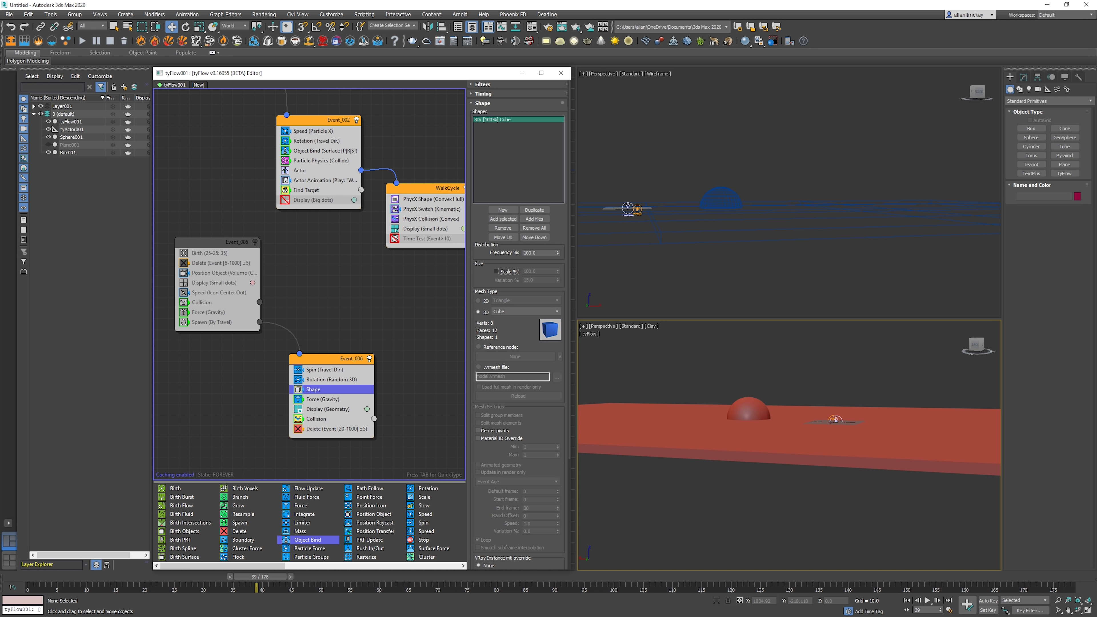
- Enable scaling on the Event_006 cube shape with 45% variation and play the simulation from the first frame
{"action": "left_click", "coordinate": [498, 272]}
{"action": "left_click", "coordinate": [535, 277]}
{"action": "left_click_drag", "start_coordinate": [535, 285], "coordinate": [558, 263]}
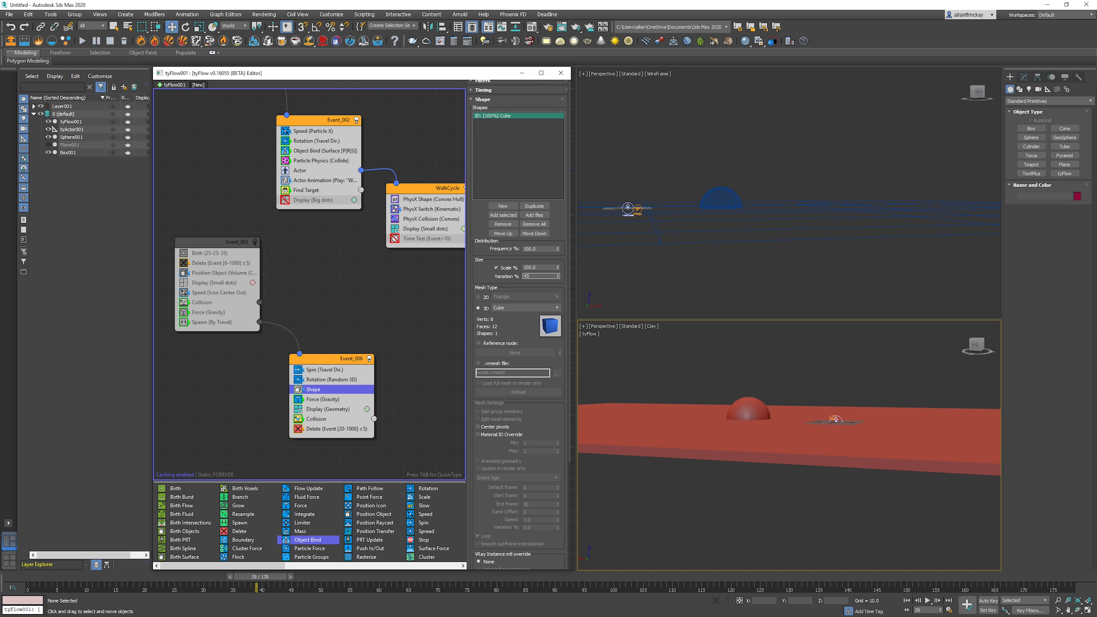
{"action": "left_click", "coordinate": [639, 268]}
{"action": "left_click_drag", "start_coordinate": [260, 576], "coordinate": [712, 577]}
{"action": "key", "text": "Home"}
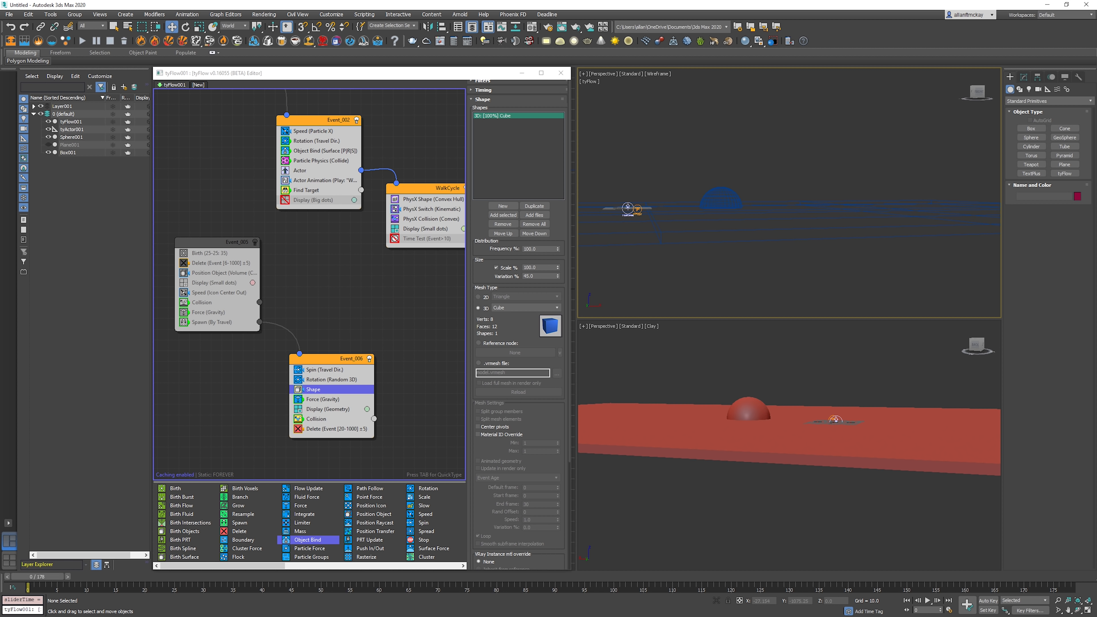
{"action": "key", "text": "/"}
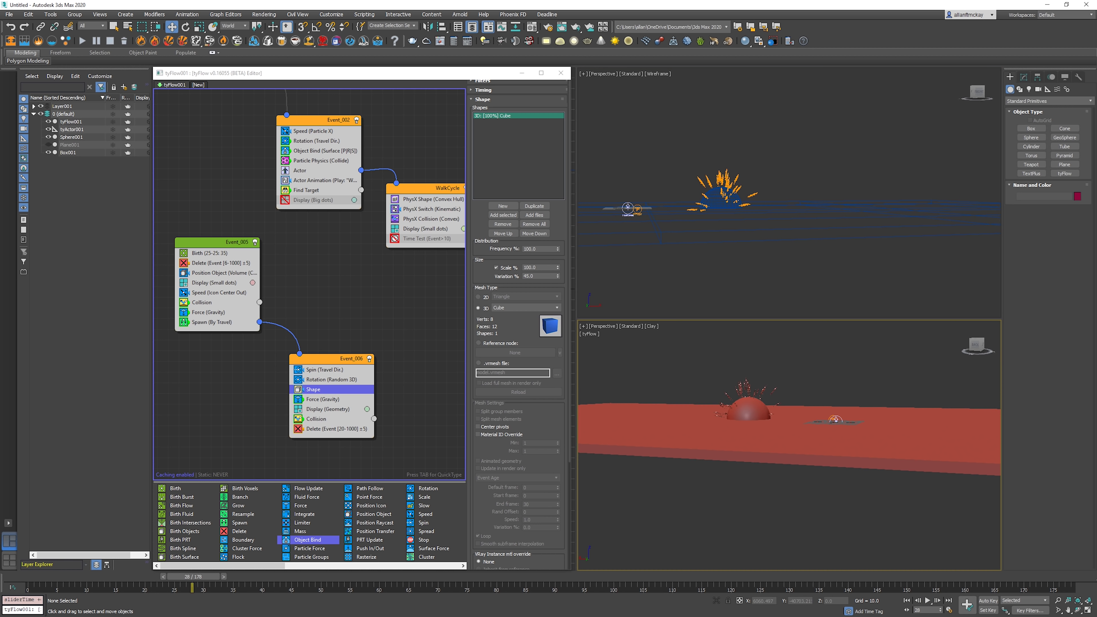
{"action": "key", "text": "/"}
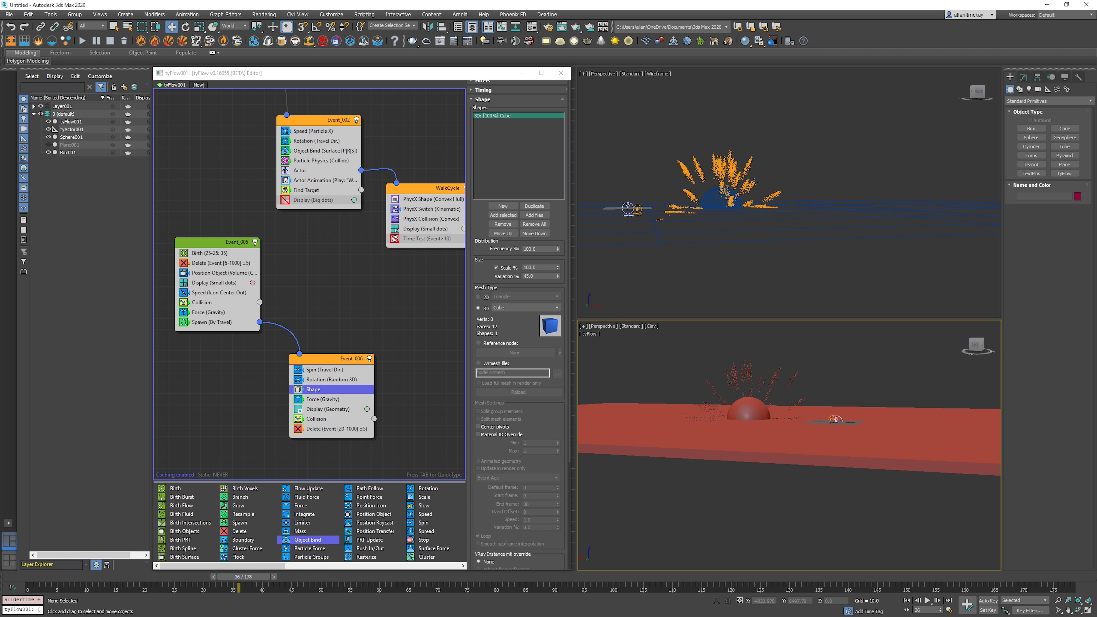
- Disable the Small dots Display operator in Event_005, play the simulation briefly and return to the first frame
{"action": "left_click", "coordinate": [184, 283]}
{"action": "key", "text": "/"}
{"action": "key", "text": "/"}
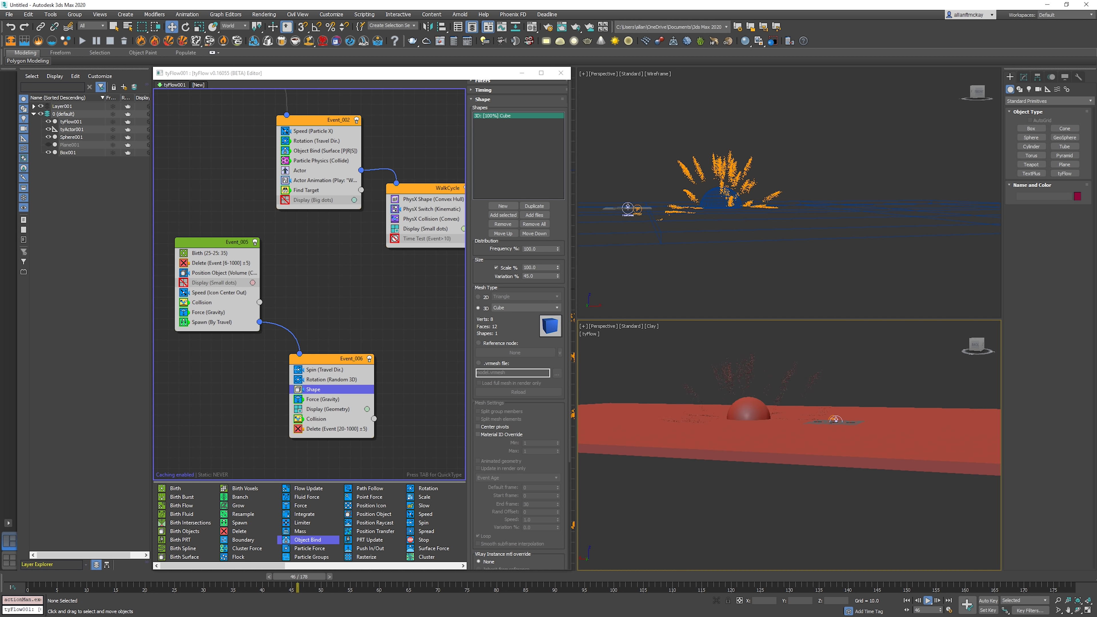
{"action": "key", "text": "Home"}
- Set the inherited velocity variation to 80% in Event_005's Spawn operator
{"action": "left_click", "coordinate": [316, 419]}
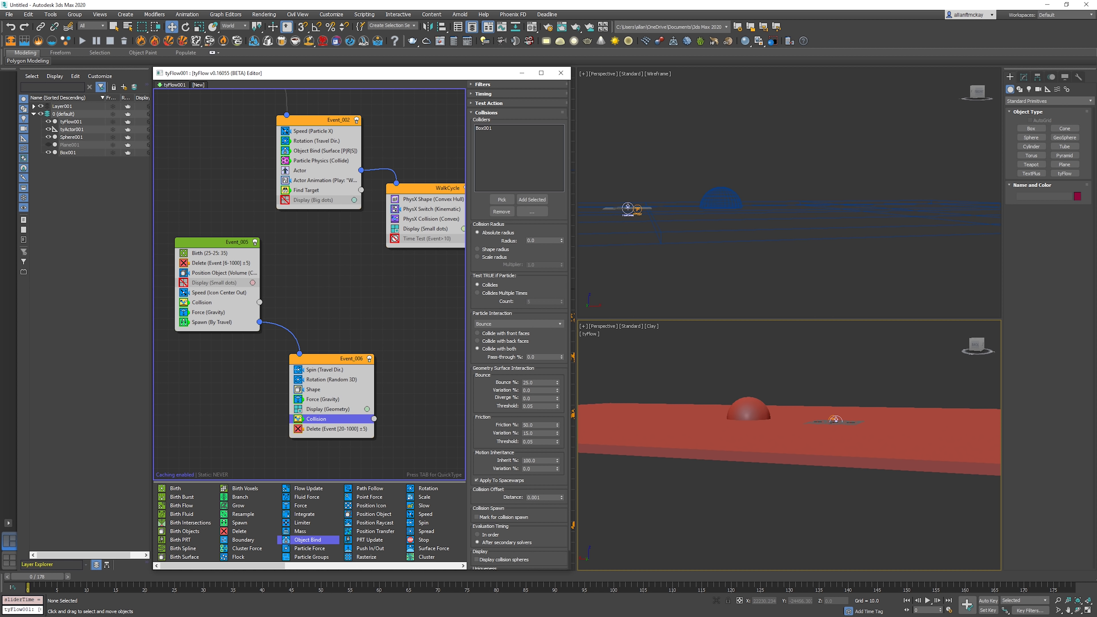
{"action": "left_click", "coordinate": [212, 322]}
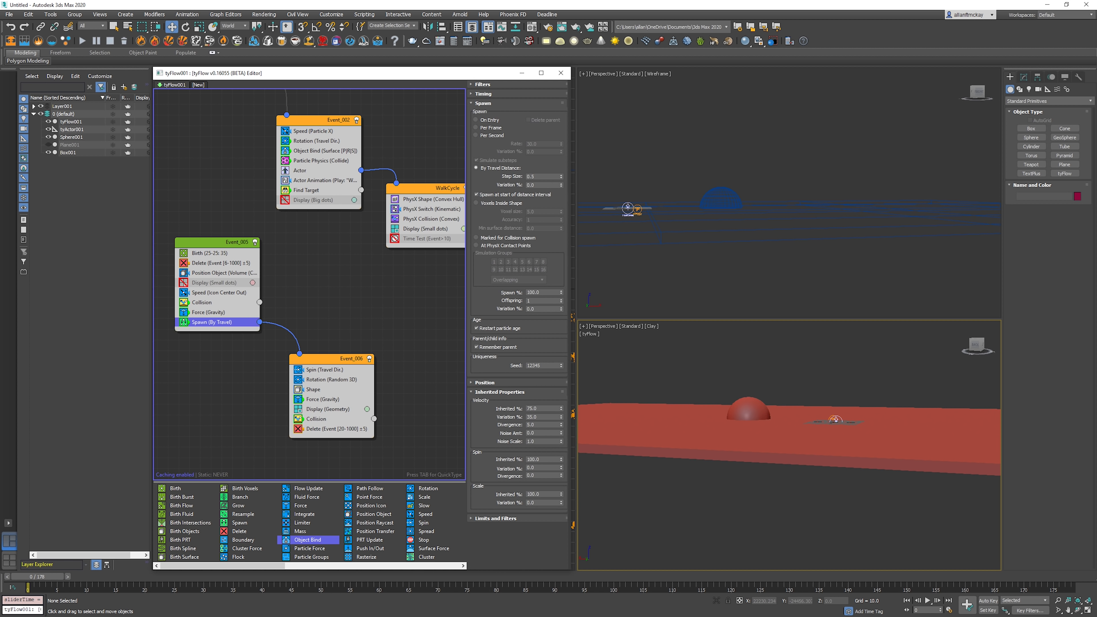
{"action": "key", "text": "Return"}
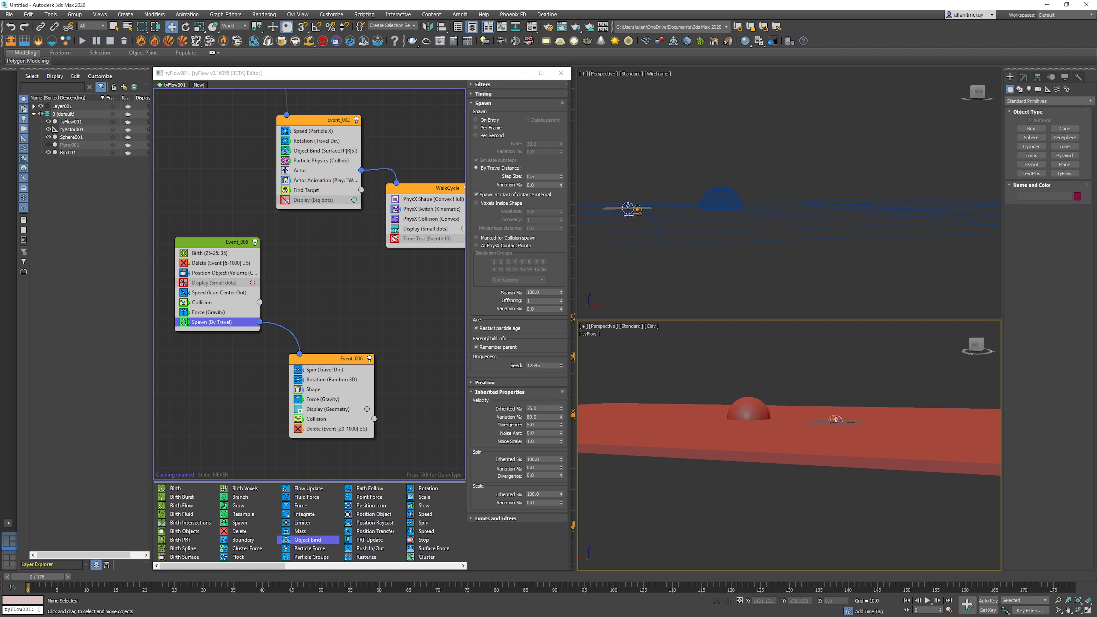
{"action": "left_click", "coordinate": [417, 341]}
{"action": "left_click", "coordinate": [610, 372]}
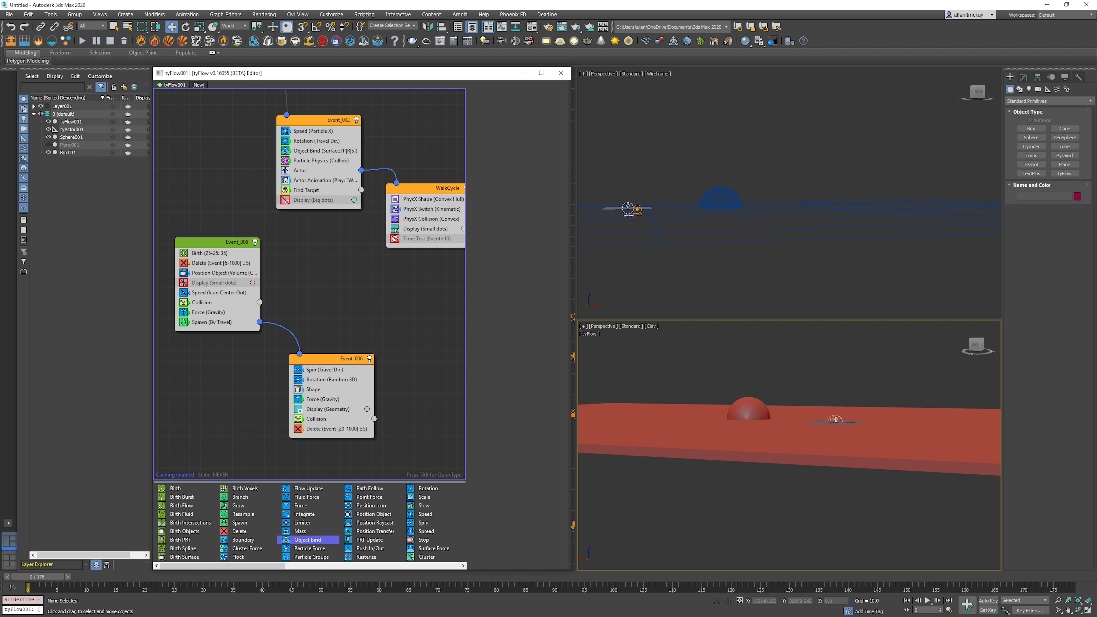
- Set Bounce to 8% and Diverge to 2% in Event_006's Collision operator
{"action": "left_click", "coordinate": [316, 419]}
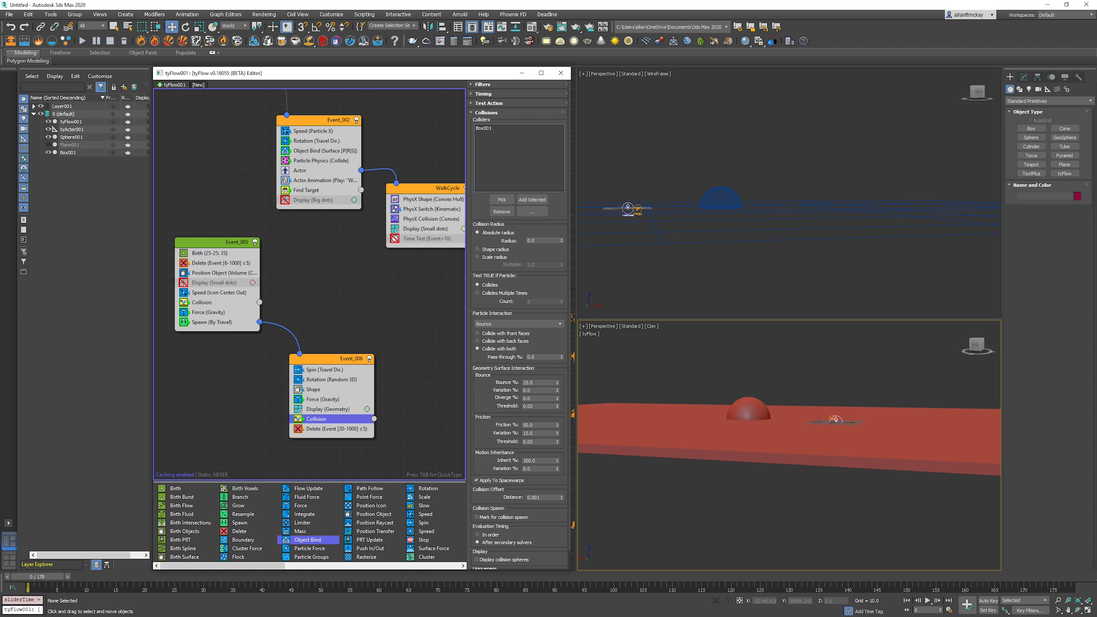
{"action": "double_click", "coordinate": [535, 383]}
{"action": "type", "text": "8"}
{"action": "key", "text": "Tab"}
{"action": "key", "text": "Tab"}
{"action": "type", "text": "2"}
{"action": "key", "text": "Tab"}
{"action": "left_click", "coordinate": [422, 372]}
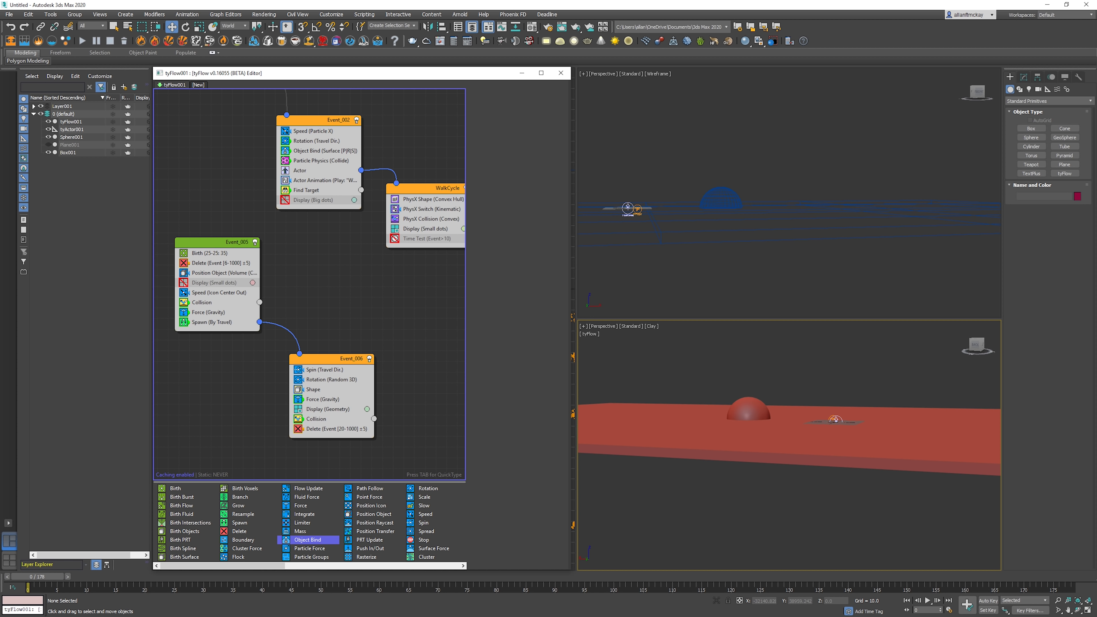
- Set noise layer 1 of Event_006's Force operator to turbulence with strength 0.5, frequency 2 and scale 0.05
{"action": "left_click", "coordinate": [323, 400]}
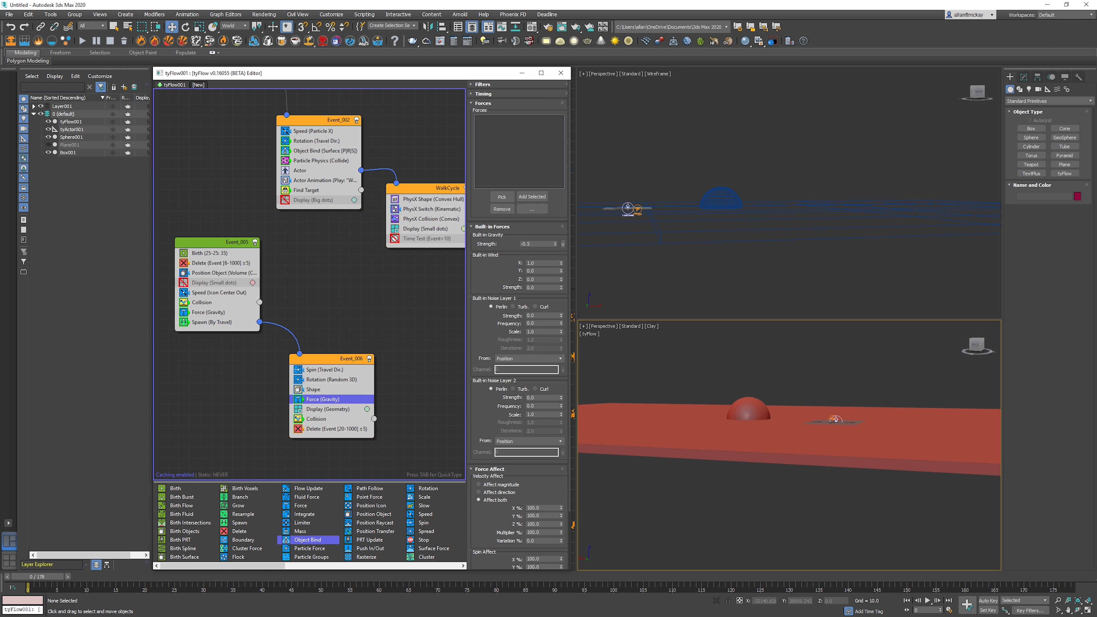
{"action": "left_click", "coordinate": [514, 306]}
{"action": "left_click", "coordinate": [538, 315]}
{"action": "type", "text": ".5"}
{"action": "key", "text": "Tab"}
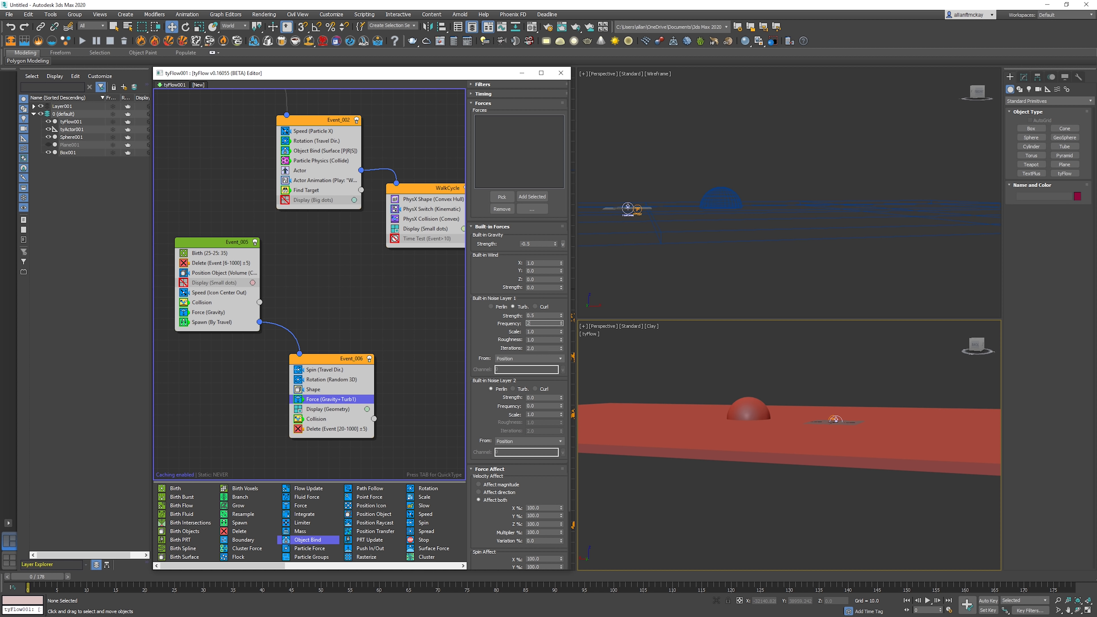
{"action": "type", "text": "2"}
{"action": "key", "text": "Tab"}
{"action": "type", "text": ".05"}
- Set noise layer 2 of the same Force operator to turbulence with strength 0.3, frequency 2 and scale 0.2, and play the result
{"action": "left_click", "coordinate": [514, 389]}
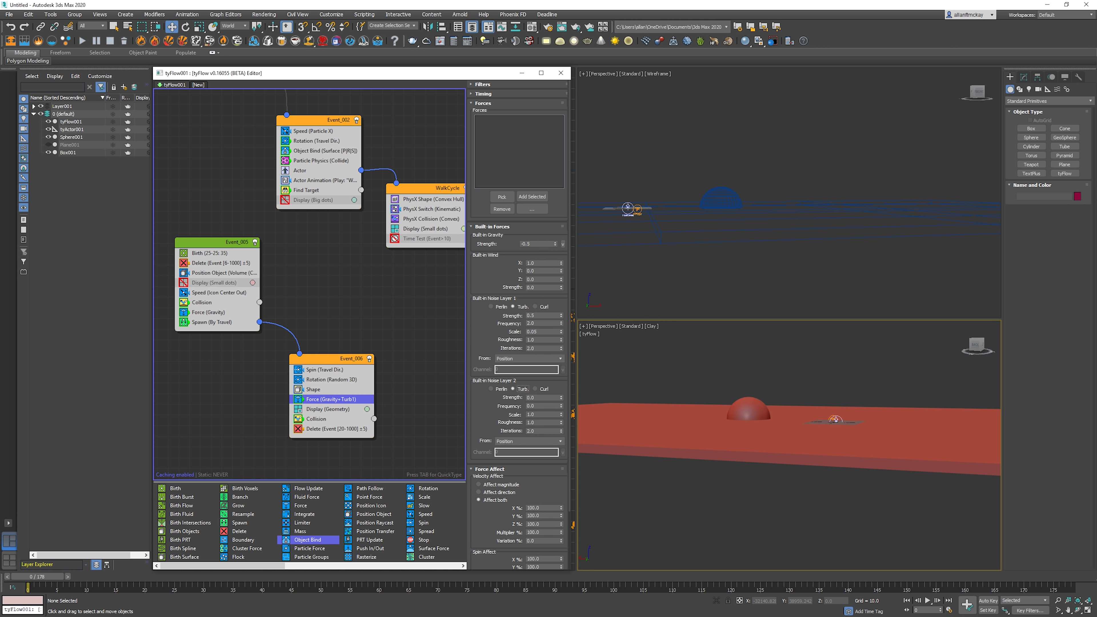
{"action": "double_click", "coordinate": [538, 398]}
{"action": "type", "text": ".5"}
{"action": "key", "text": "Tab"}
{"action": "key", "text": "Tab"}
{"action": "double_click", "coordinate": [538, 398]}
{"action": "type", "text": ".3"}
{"action": "left_click", "coordinate": [665, 515]}
{"action": "key", "text": "/"}
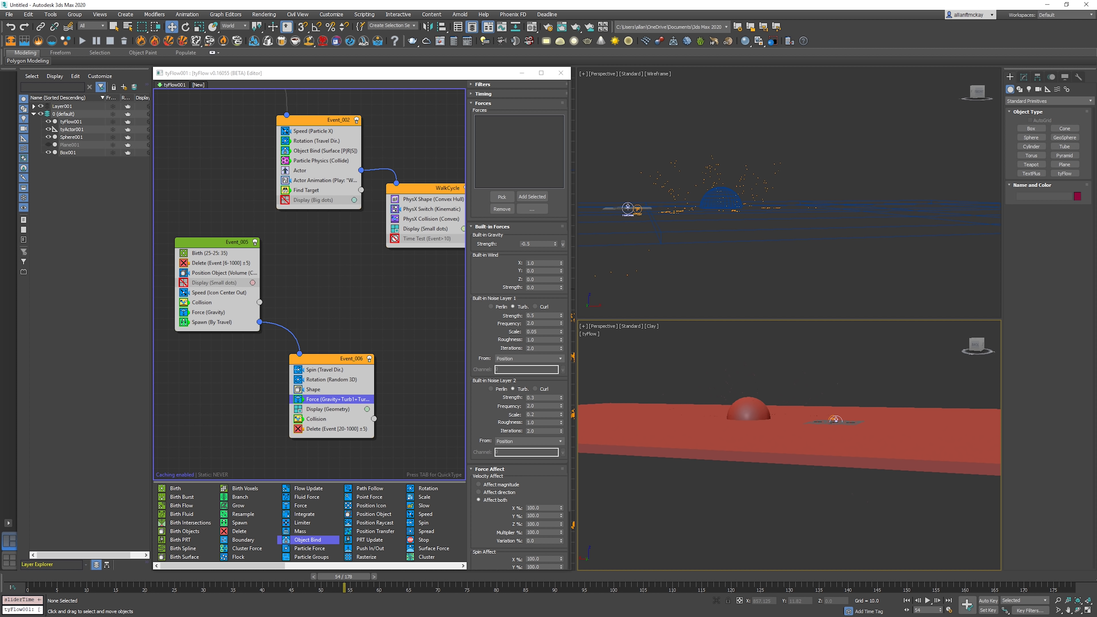
- Set the start of the age range in Event_006's Delete operator to 60
{"action": "left_click", "coordinate": [337, 430]}
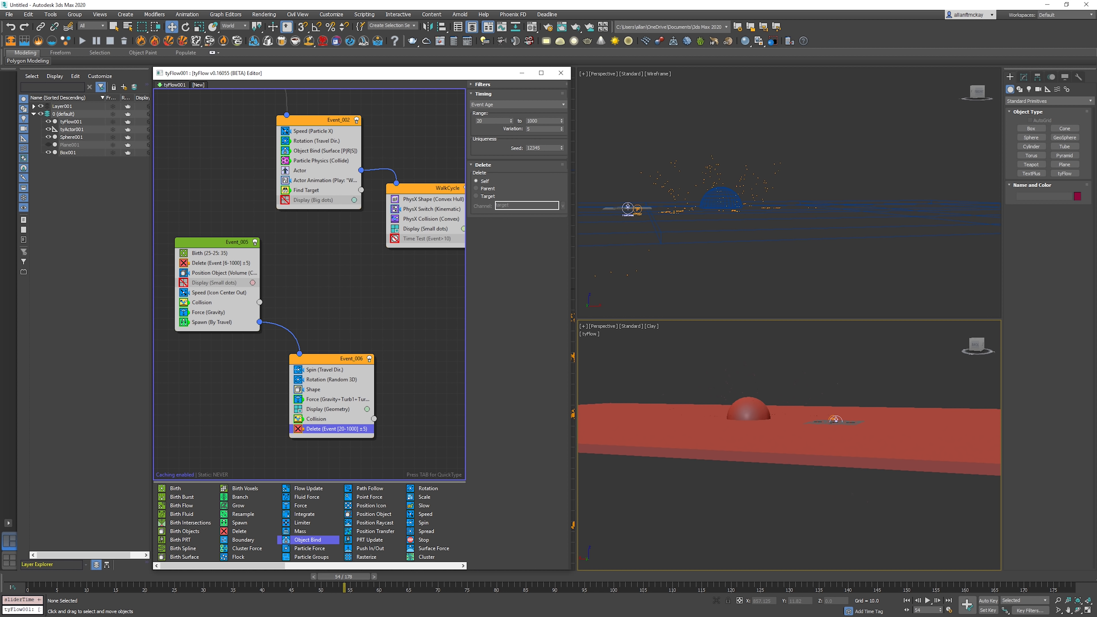
{"action": "double_click", "coordinate": [490, 121]}
{"action": "key", "text": "Return"}
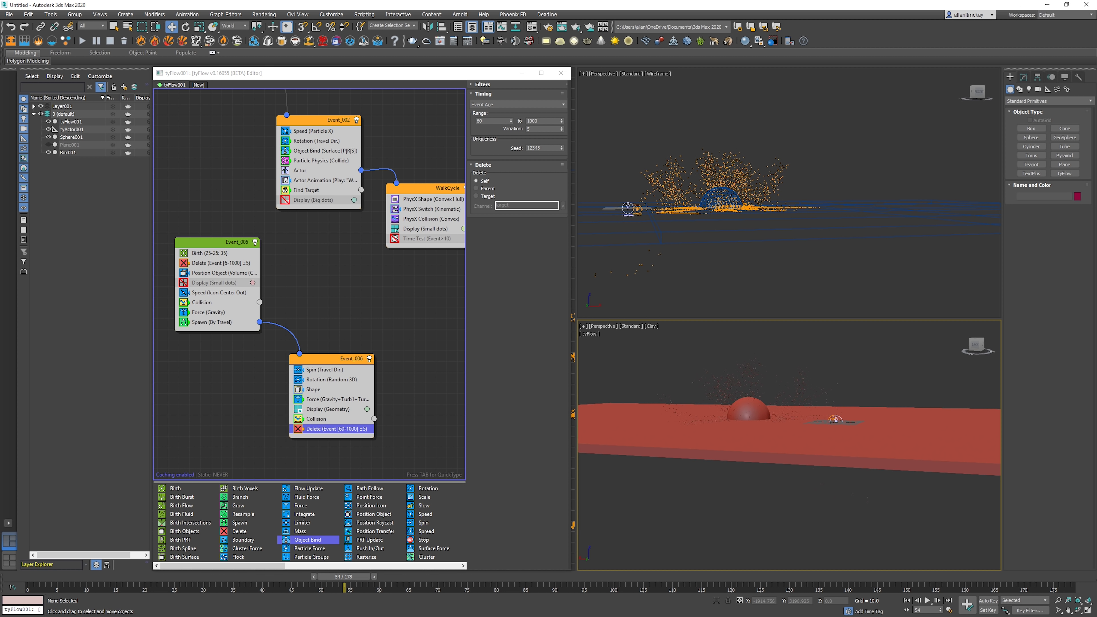
- Set the total number of particles born in Event_005 to 65
{"action": "left_click", "coordinate": [210, 253]}
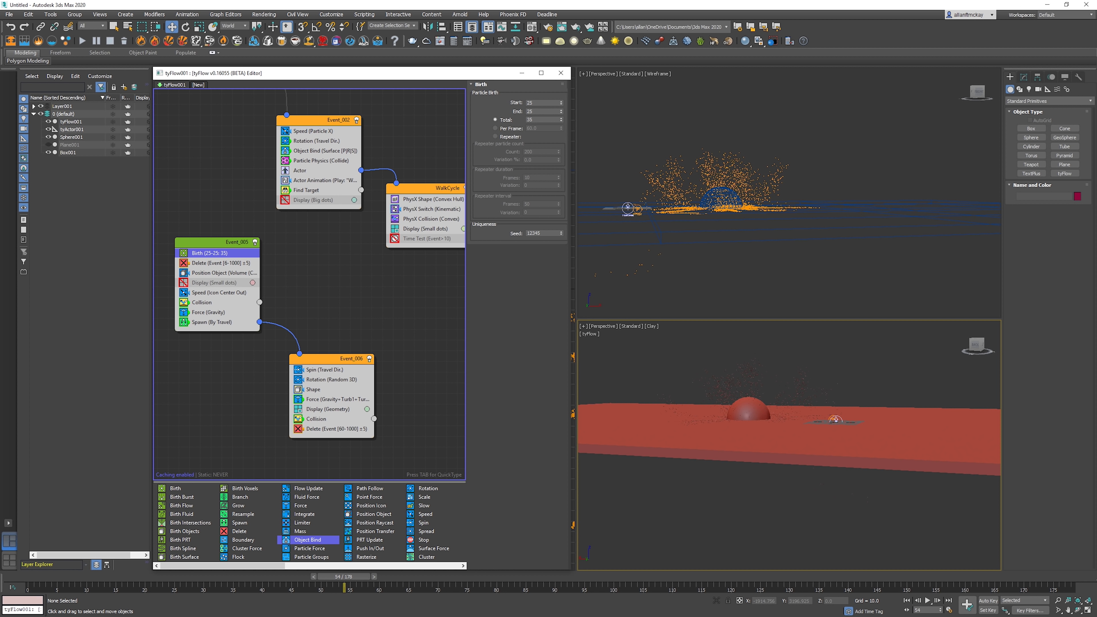
{"action": "double_click", "coordinate": [536, 119]}
{"action": "type", "text": "65"}
{"action": "key", "text": "Return"}
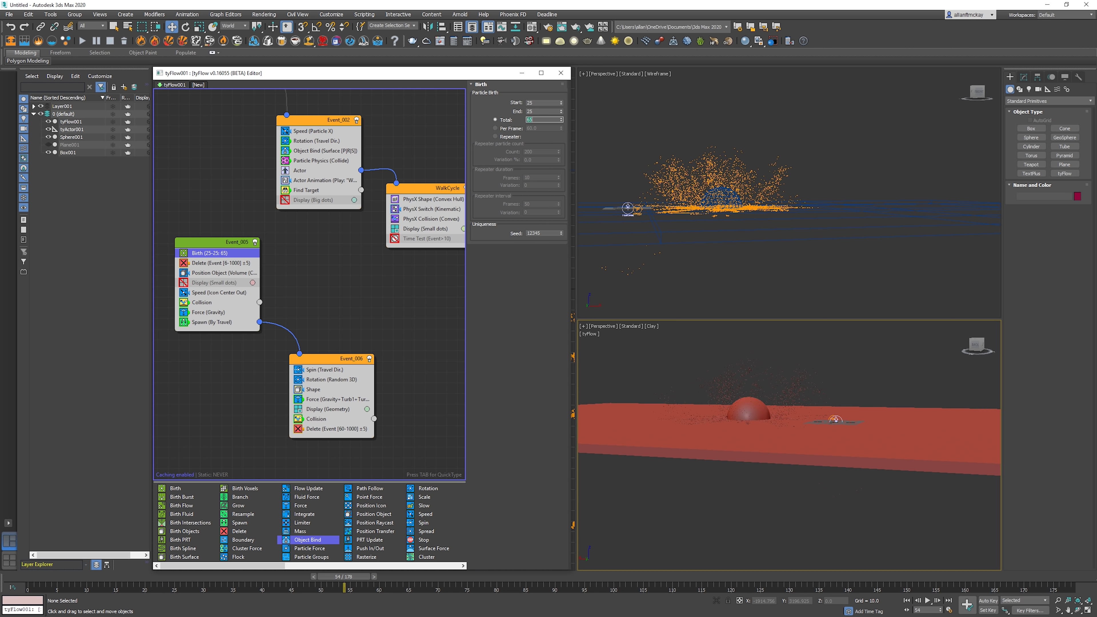
- Set the travel distance step size of Event_005's Spawn operator to 0.2 and advance two frames
{"action": "left_click", "coordinate": [212, 322]}
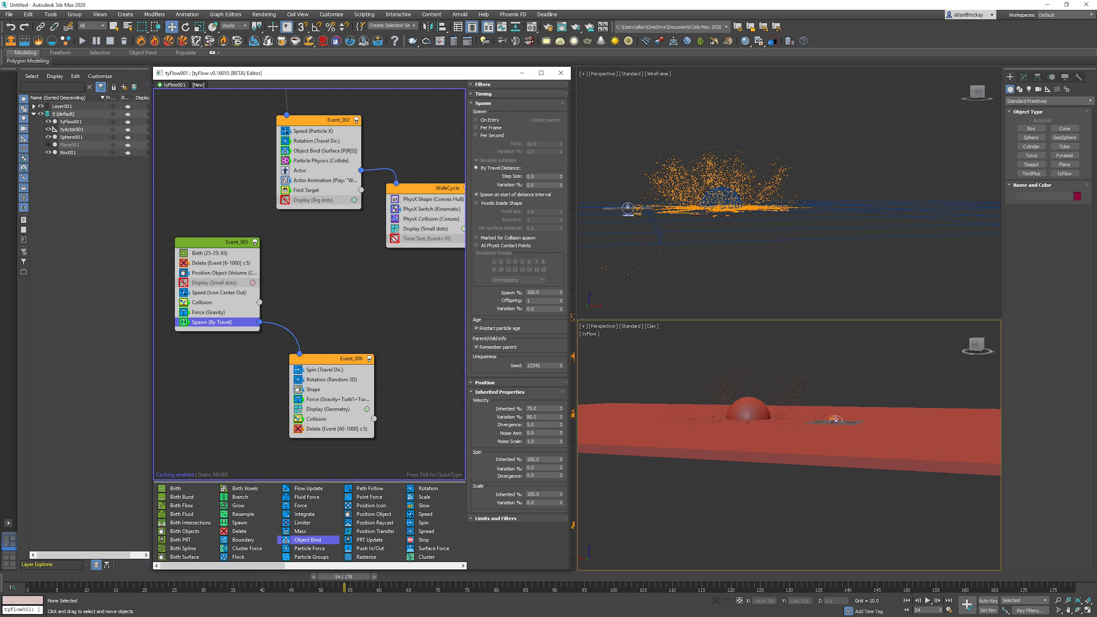
{"action": "double_click", "coordinate": [540, 176]}
{"action": "type", "text": "0.2"}
{"action": "key", "text": "Return"}
{"action": "key", "text": "period"}
{"action": "key", "text": "period"}
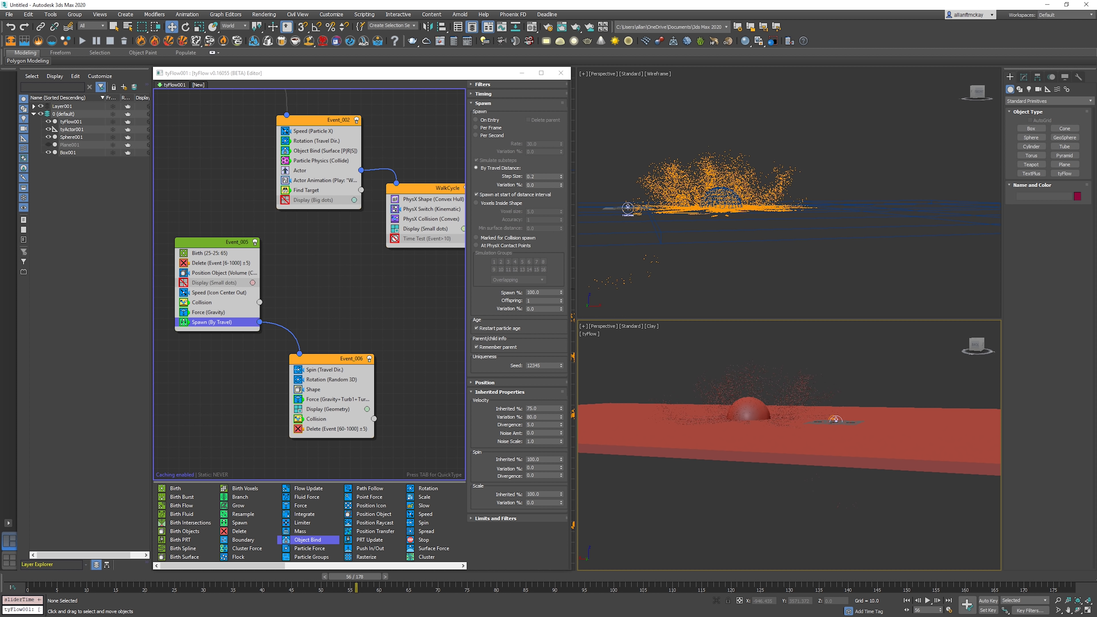
- Play the particle burst from the first frame and examine the debris around the sphere up close
{"action": "key", "text": "Home"}
{"action": "scroll", "coordinate": [805, 389], "scroll_direction": "up", "scroll_amount": 5}
{"action": "middle_click_drag", "start_coordinate": [673, 458], "coordinate": [855, 402]}
{"action": "scroll", "coordinate": [821, 415], "scroll_direction": "down", "scroll_amount": 4}
{"action": "scroll", "coordinate": [799, 415], "scroll_direction": "up", "scroll_amount": 2}
{"action": "middle_click_drag", "start_coordinate": [791, 433], "coordinate": [768, 433]}
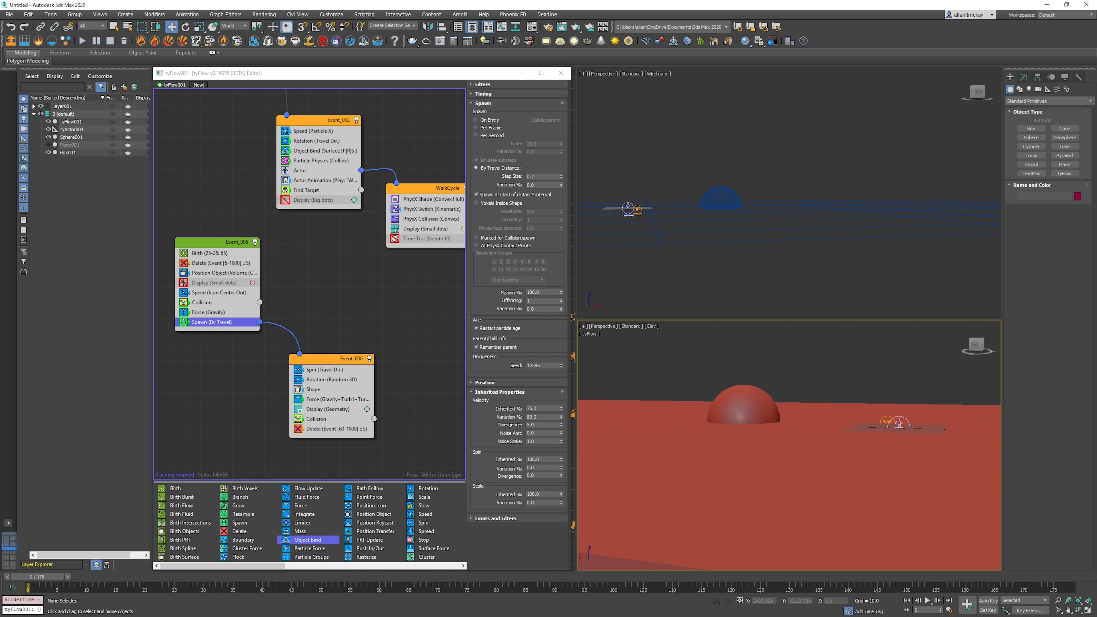
{"action": "key", "text": "slash"}
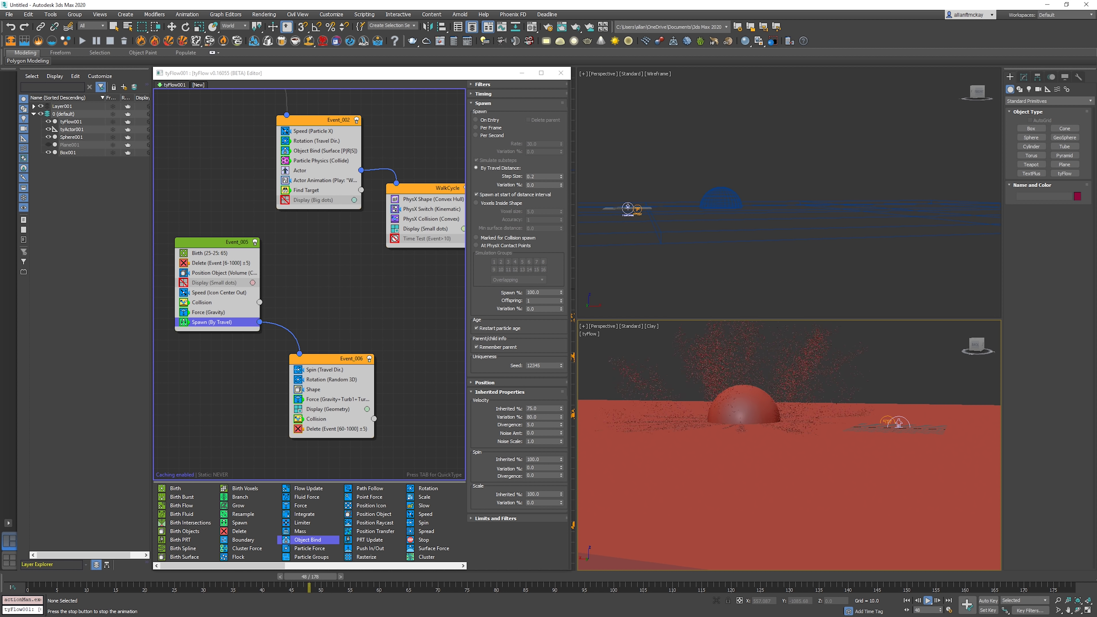
{"action": "key", "text": "slash"}
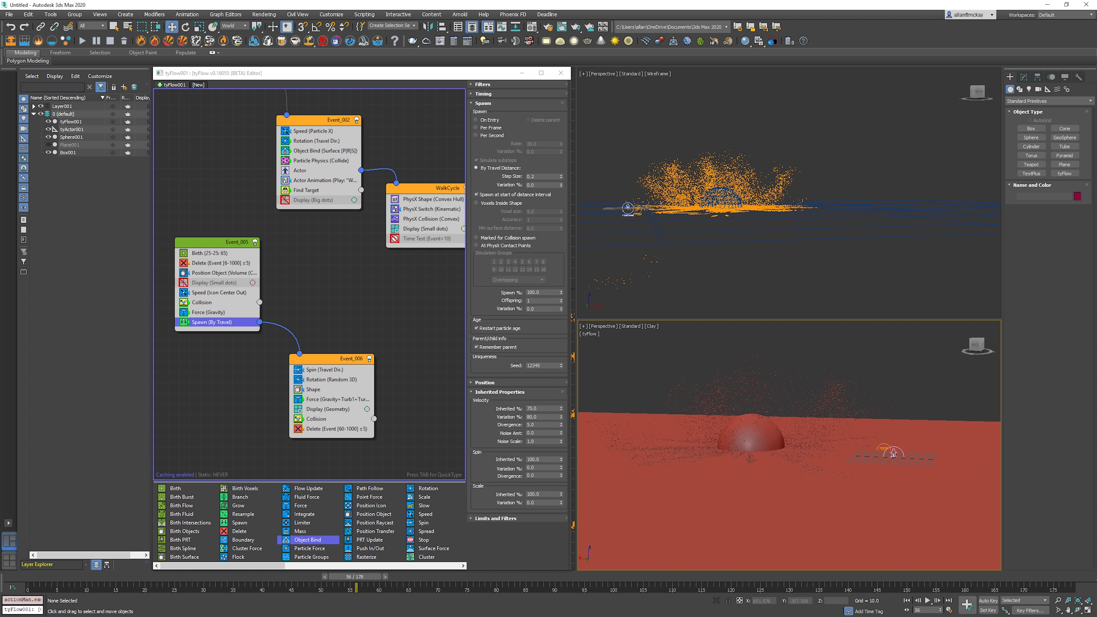
{"action": "key", "text": "Home"}
- Add layer 1 turbulence to Event_005's Force operator with strength 0.5, frequency 2 and scale 0.04, and play the simulation
{"action": "left_click", "coordinate": [526, 177]}
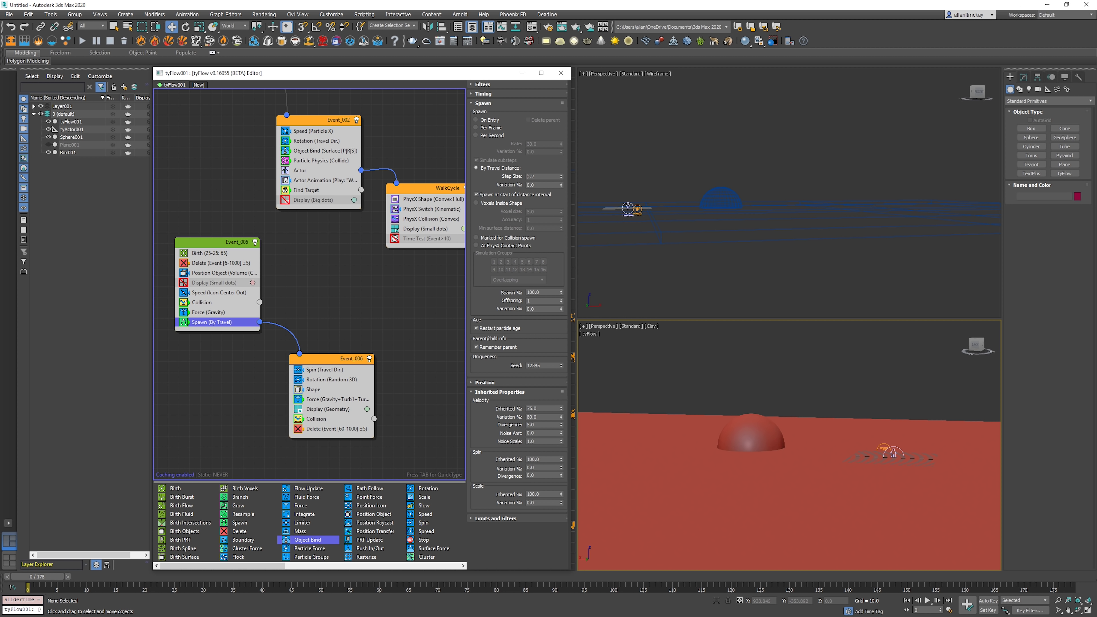
{"action": "left_click", "coordinate": [210, 313]}
{"action": "left_click", "coordinate": [513, 306]}
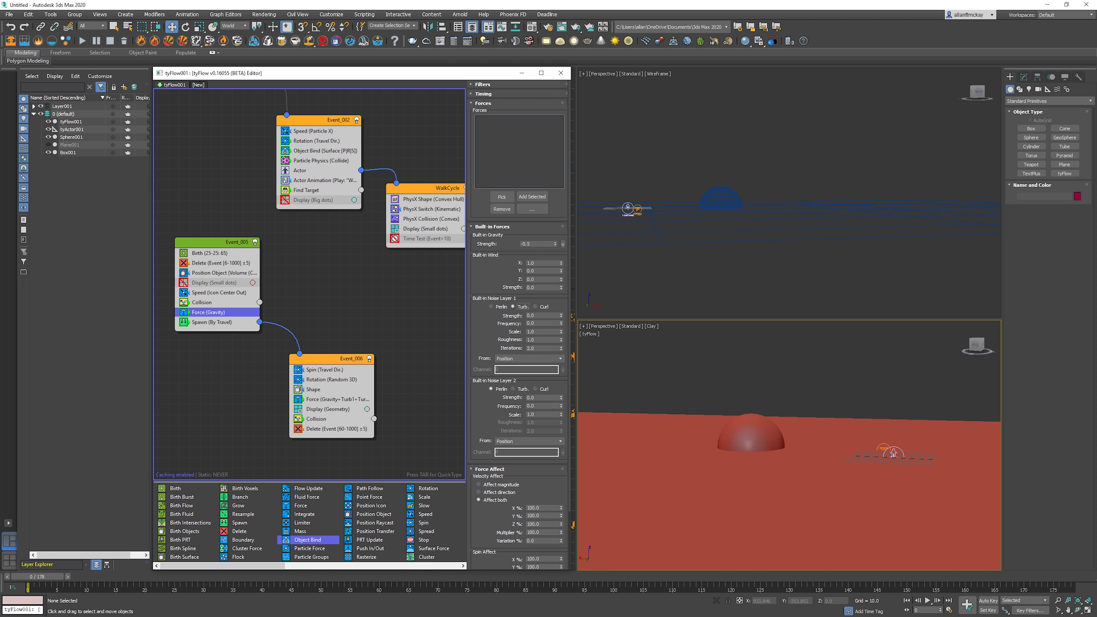
{"action": "double_click", "coordinate": [534, 315]}
{"action": "type", "text": ".5"}
{"action": "key", "text": "Tab"}
{"action": "type", "text": "2"}
{"action": "key", "text": "Tab"}
{"action": "type", "text": "0.04"}
{"action": "left_click", "coordinate": [927, 601]}
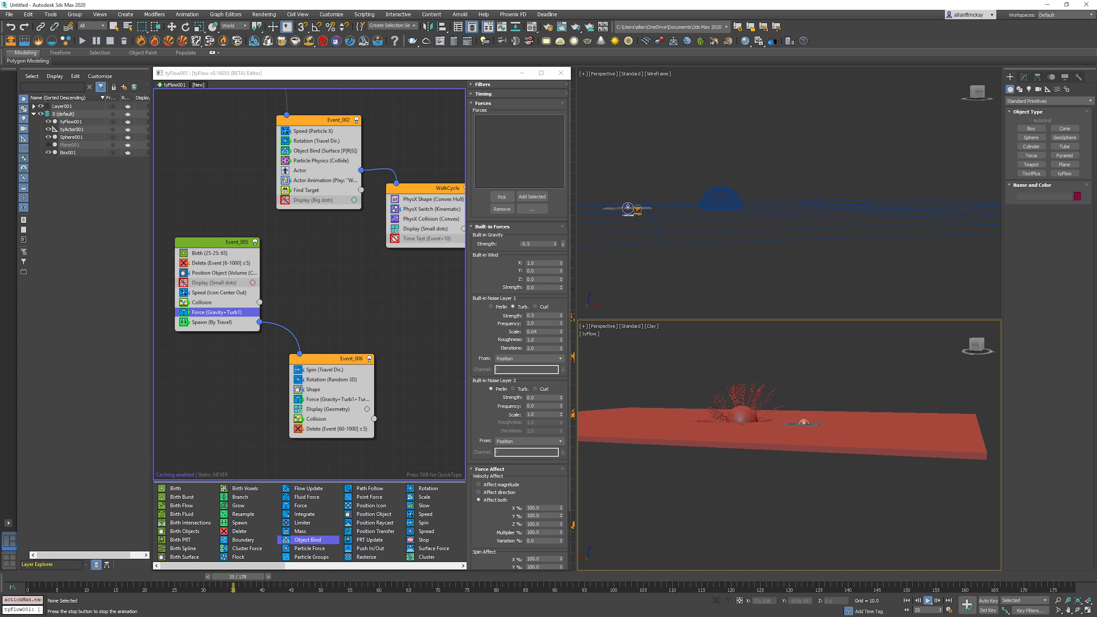
{"action": "key", "text": "Escape"}
- Raise Event_005's layer 1 turbulence strength to 1, set its scale to 0.03 and return to the first frame
{"action": "double_click", "coordinate": [535, 316]}
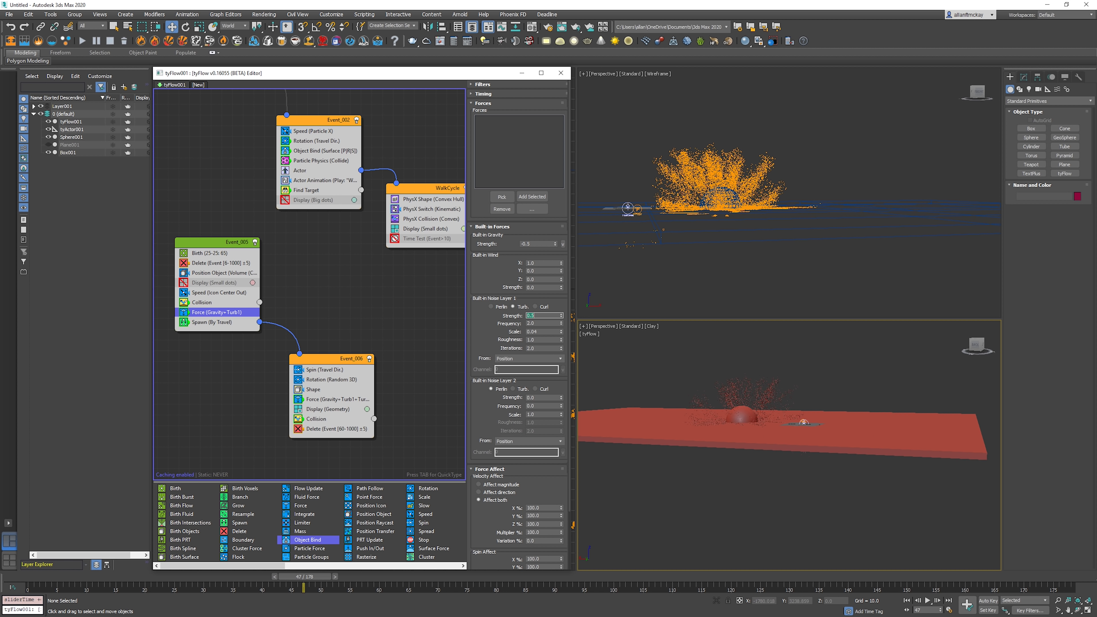
{"action": "type", "text": "1"}
{"action": "key", "text": "Return"}
{"action": "left_click", "coordinate": [543, 331]}
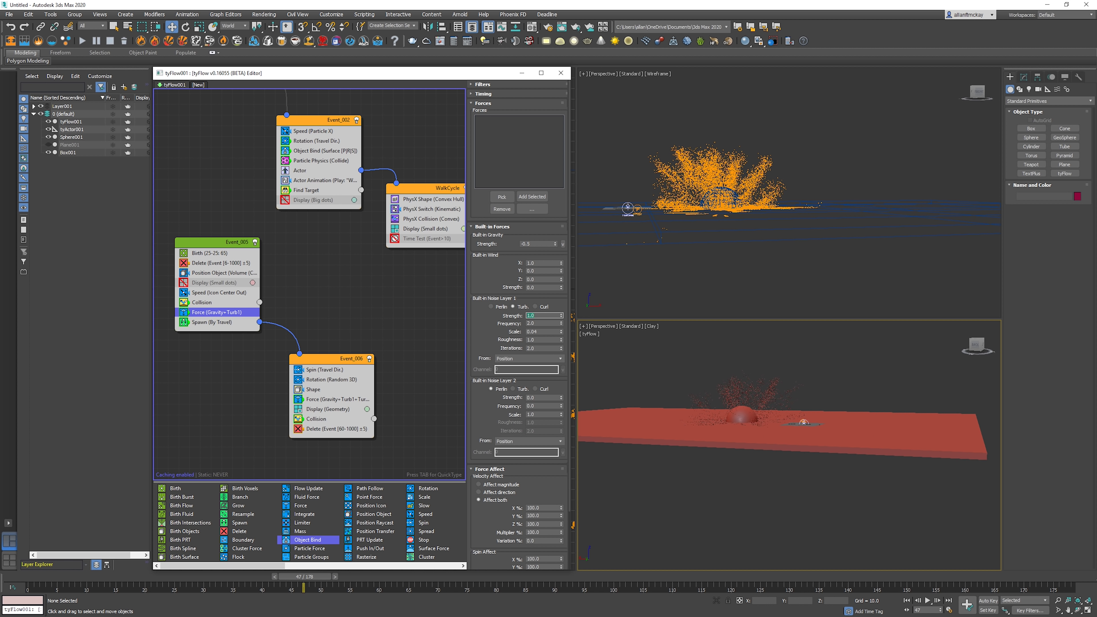
{"action": "type", "text": "0.03"}
{"action": "key", "text": "Return"}
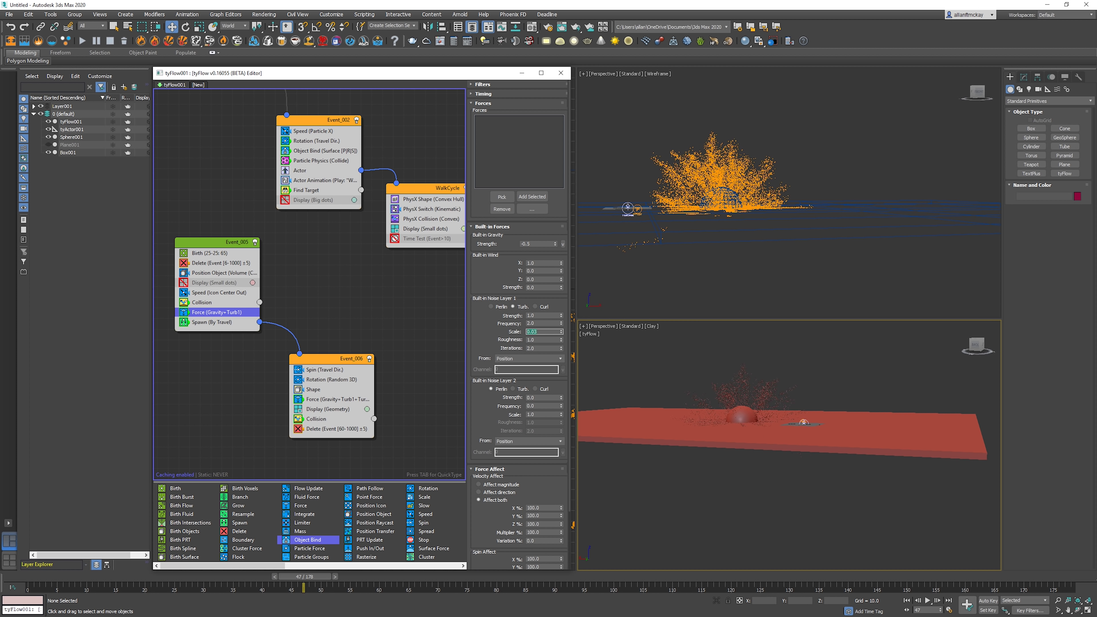
{"action": "double_click", "coordinate": [535, 315]}
{"action": "left_click", "coordinate": [907, 601]}
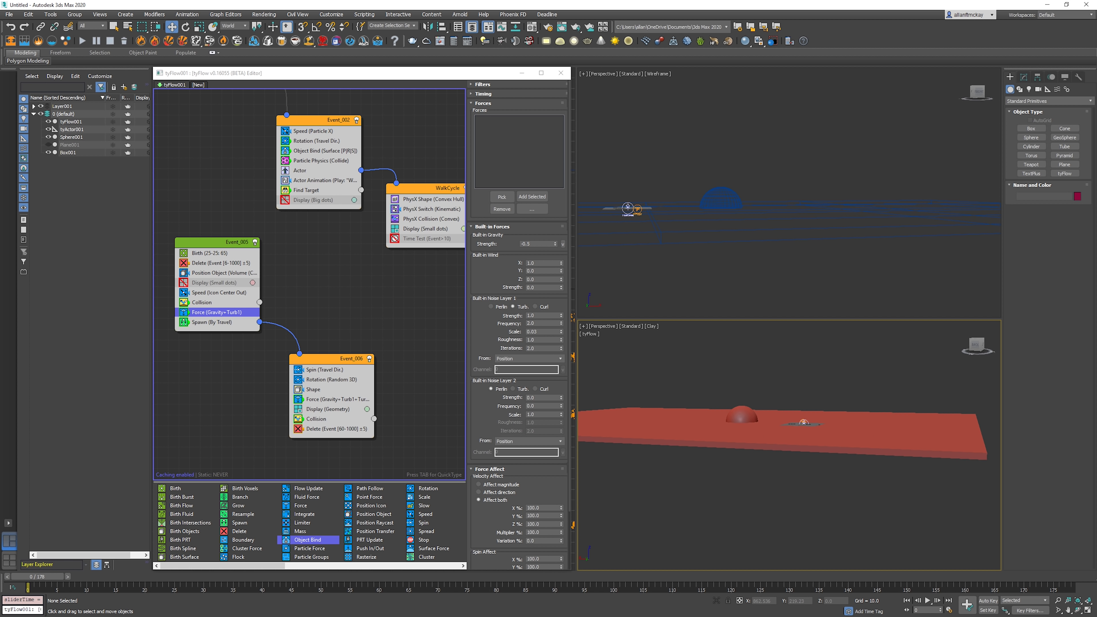
- Set the scale of Event_006's Shape operator to 150% and play the simulation before returning to the first frame
{"action": "left_click", "coordinate": [314, 390]}
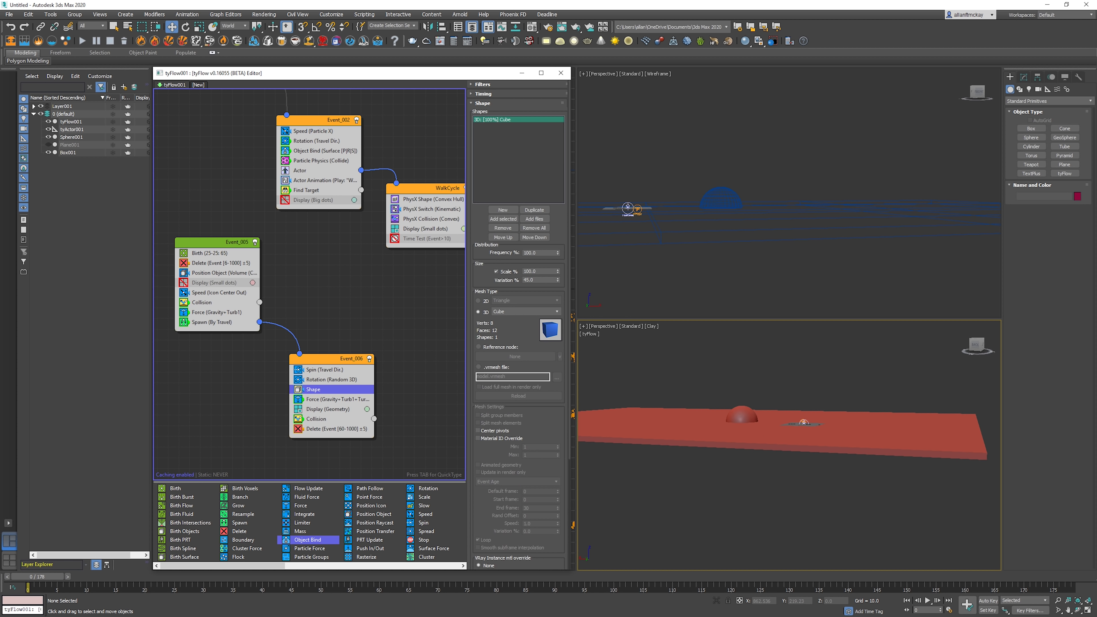
{"action": "double_click", "coordinate": [535, 272]}
{"action": "type", "text": "150"}
{"action": "left_click", "coordinate": [741, 374]}
{"action": "key", "text": "/"}
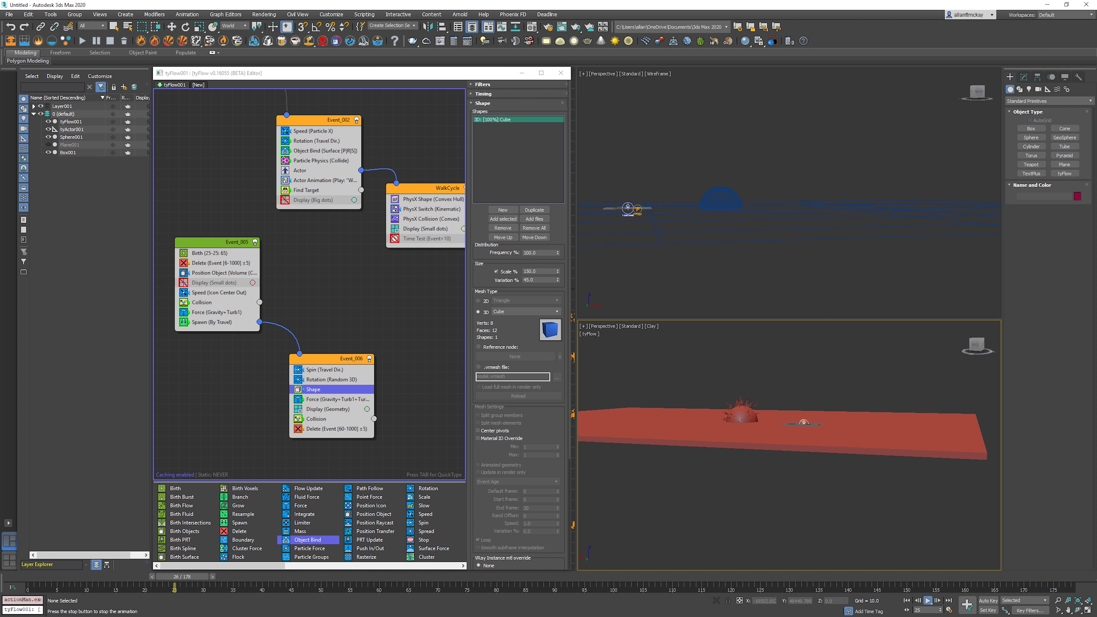
{"action": "key", "text": "w"}
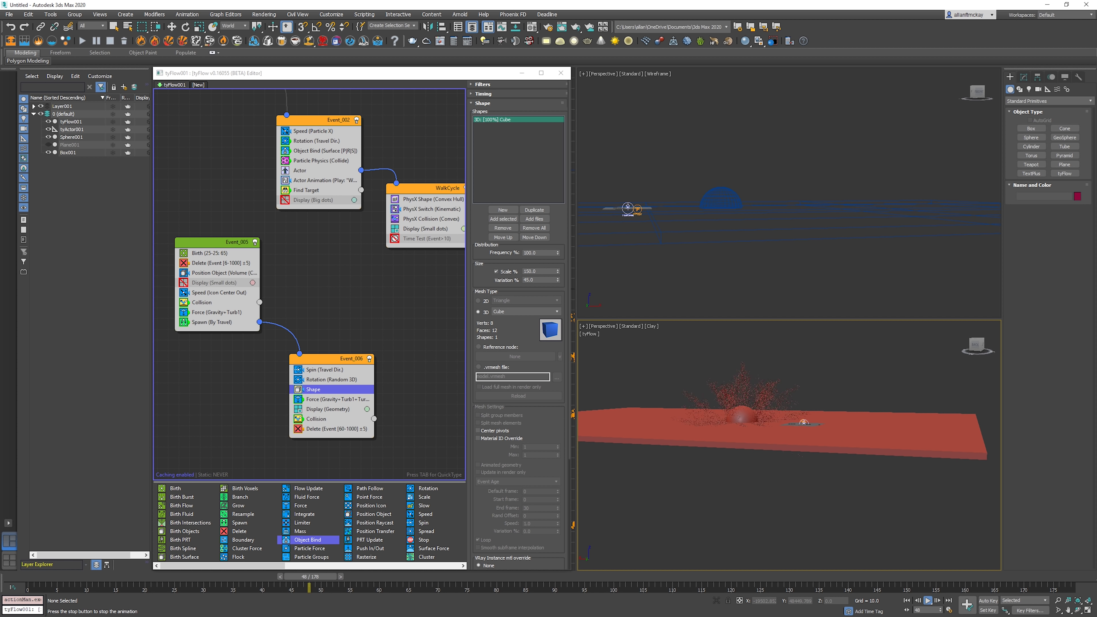
{"action": "key", "text": "/"}
{"action": "key", "text": "Home"}
- Set Event_005's Speed operator to magnitude 20 with 45% variation and play the simulation
{"action": "left_click", "coordinate": [219, 292]}
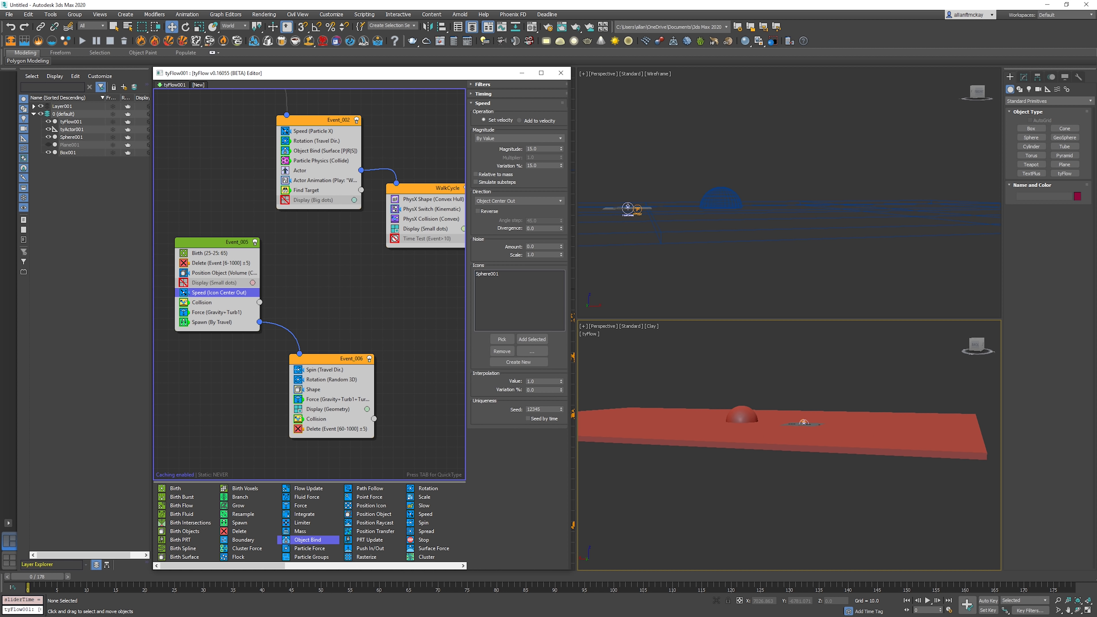
{"action": "double_click", "coordinate": [535, 150]}
{"action": "type", "text": "20"}
{"action": "key", "text": "Tab"}
{"action": "type", "text": "45"}
{"action": "key", "text": "Return"}
{"action": "key", "text": "/"}
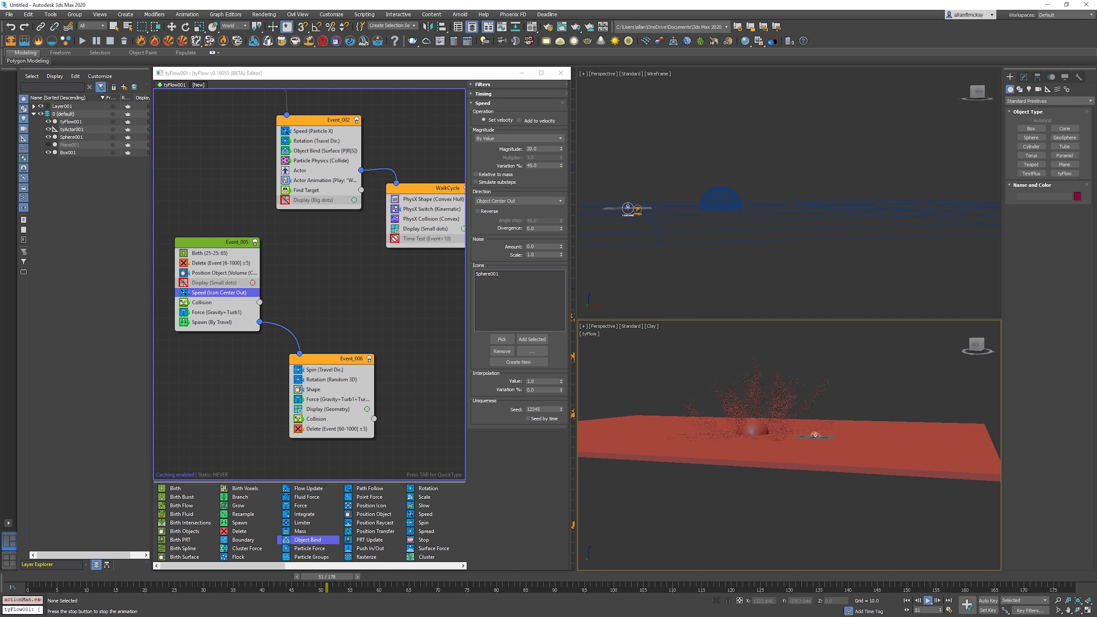
- Turn on edged faces in the shaded view and replay the burst from the first frame to examine the debris spread around the sphere
{"action": "middle_click_drag", "start_coordinate": [789, 467], "coordinate": [811, 457], "text": "ctrl+alt"}
{"action": "key", "text": "F4"}
{"action": "key", "text": "Home"}
{"action": "key", "text": "/"}
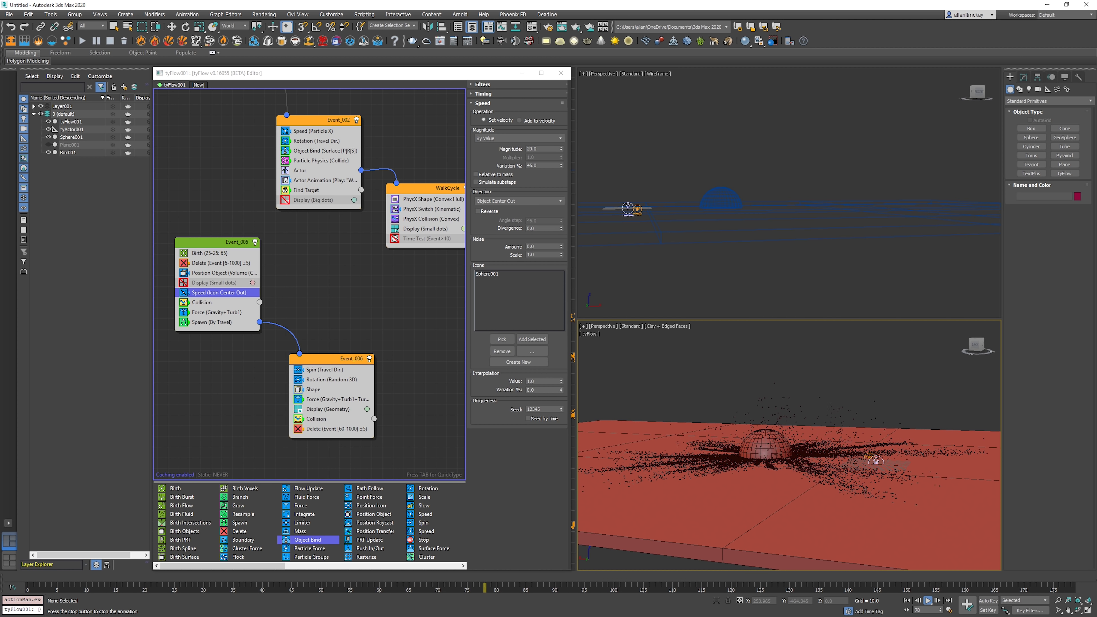
{"action": "key", "text": "Home"}
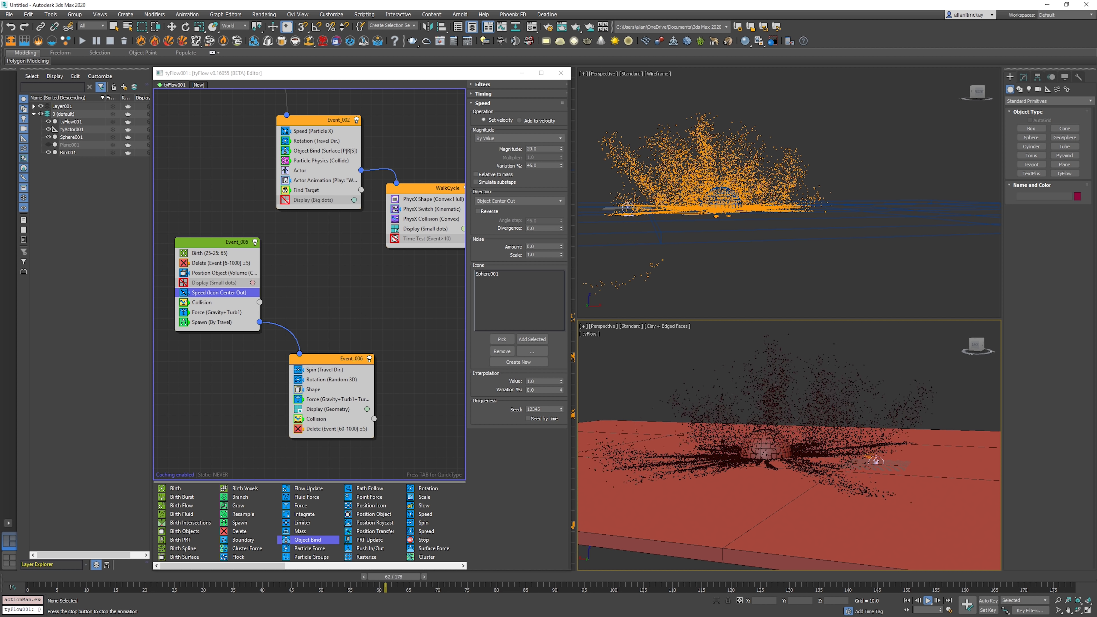
{"action": "key", "text": "slash"}
{"action": "key", "text": "Home"}
{"action": "key", "text": "slash"}
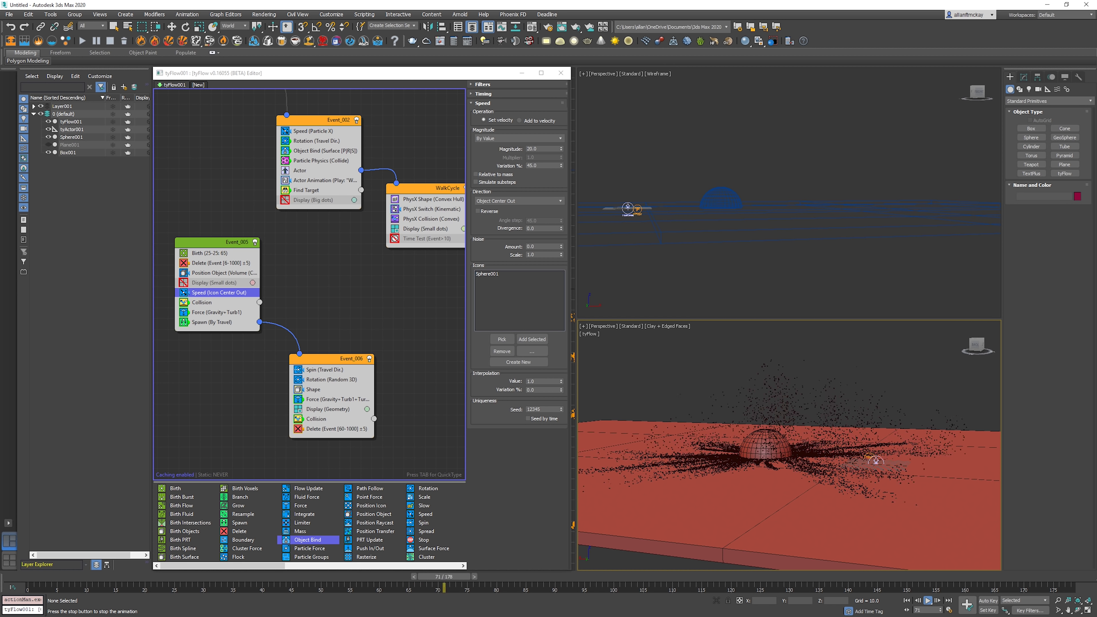
{"action": "key", "text": "slash"}
{"action": "key", "text": "Home"}
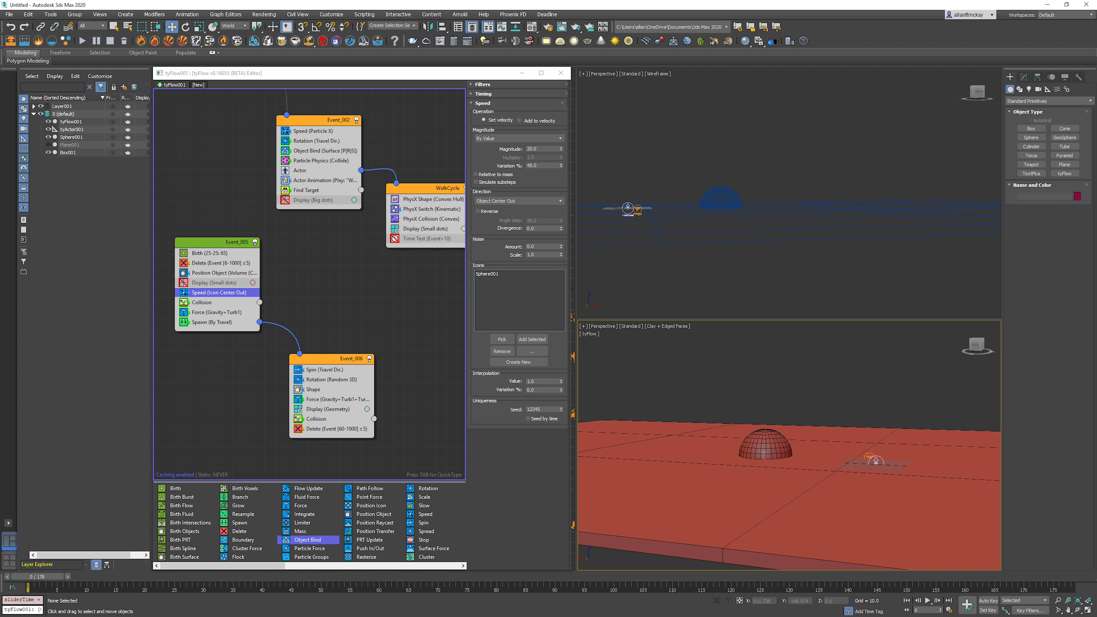
- Move the Event_006 node down and closer beneath Event_005 to free space in the flow graph
{"action": "left_click", "coordinate": [325, 281]}
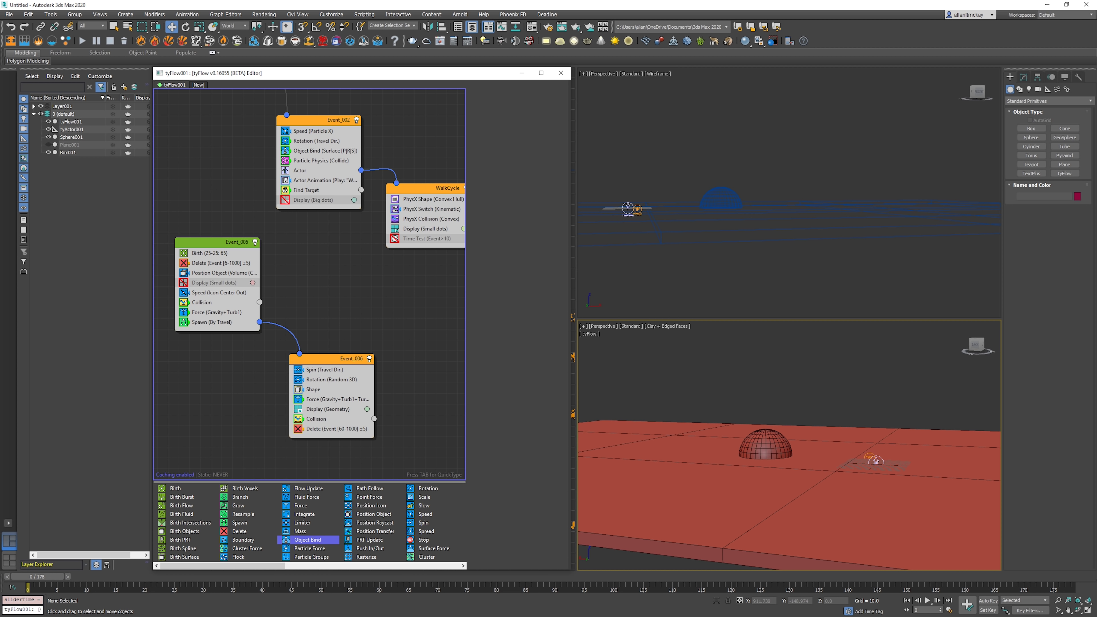
{"action": "left_click", "coordinate": [212, 242]}
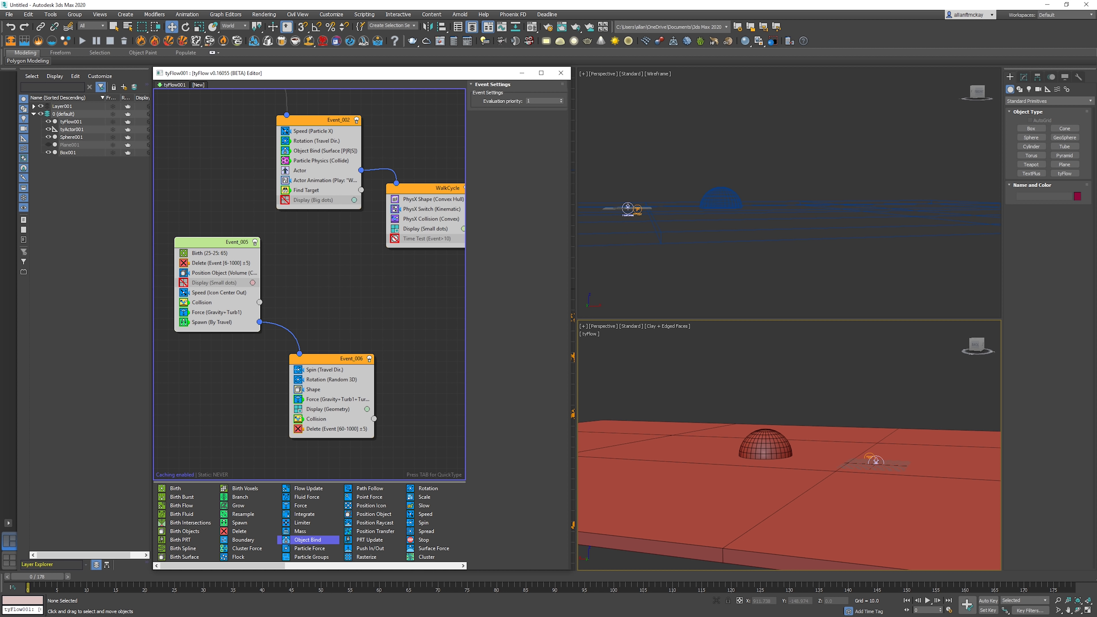
{"action": "left_click_drag", "start_coordinate": [341, 359], "coordinate": [293, 377]}
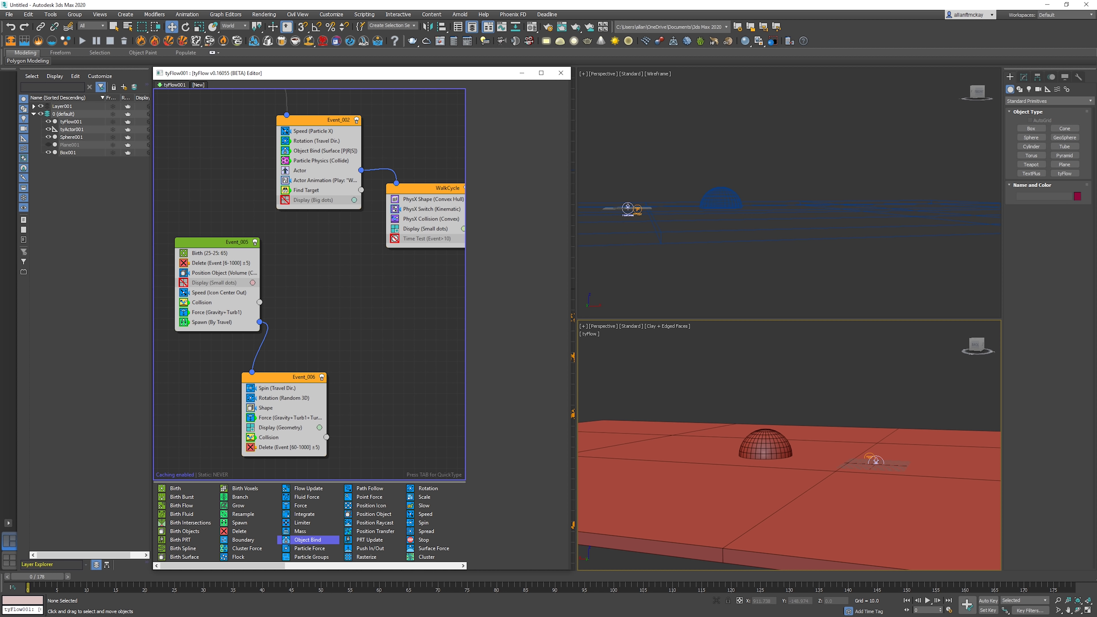
- Create a new event containing a Speed operator in the empty graph area beside Event_005
{"action": "key", "text": "Tab"}
{"action": "type", "text": "pos"}
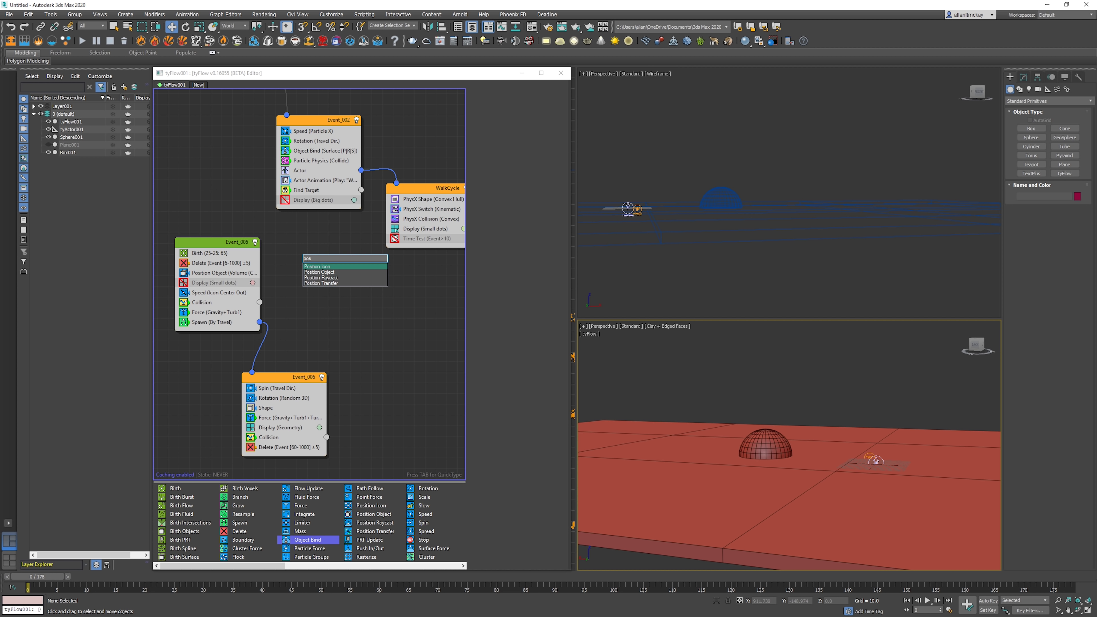
{"action": "key", "text": "Escape"}
{"action": "key", "text": "Tab"}
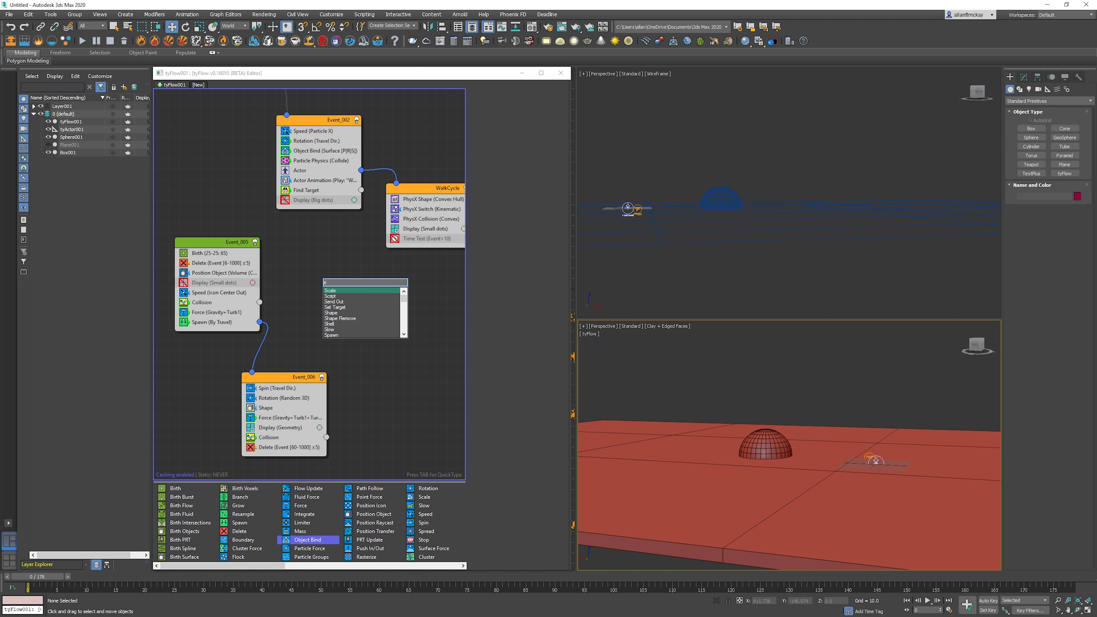
{"action": "type", "text": "spee"}
{"action": "key", "text": "Return"}
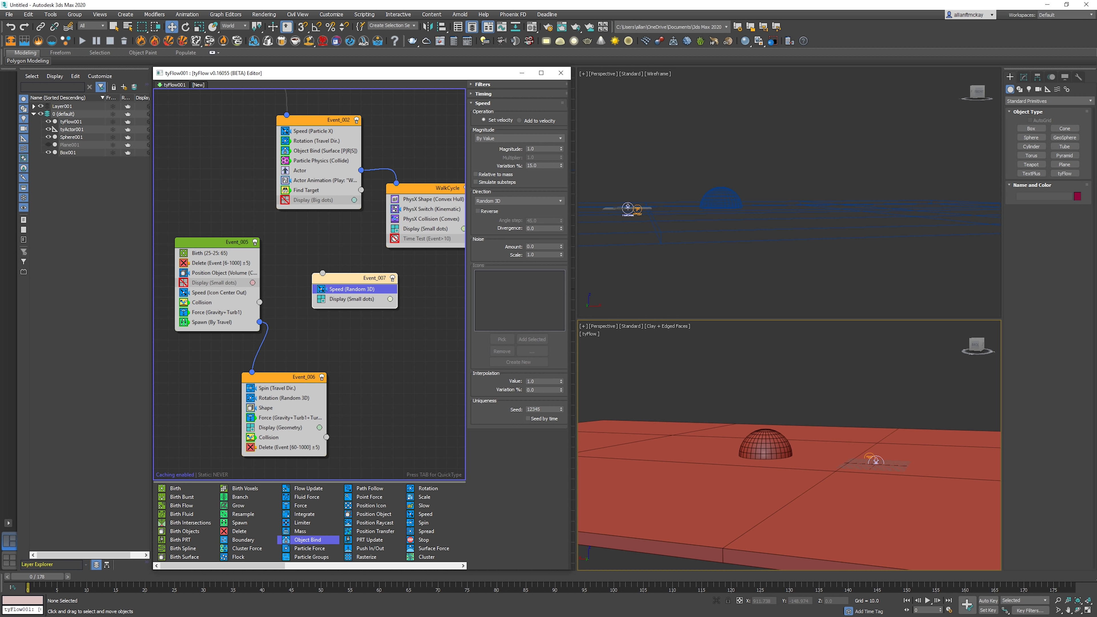
- Add a Spawn operator to Event_005 below Birth and connect its output to the new Speed event
{"action": "left_click", "coordinate": [217, 243]}
{"action": "key", "text": "Tab"}
{"action": "type", "text": "spaw"}
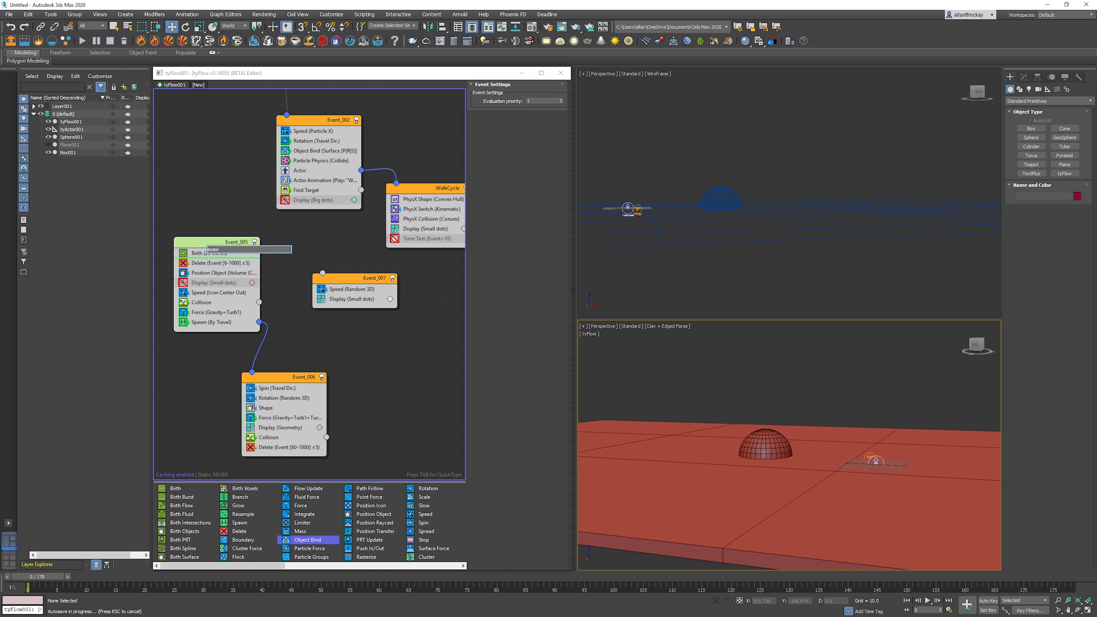
{"action": "key", "text": "Return"}
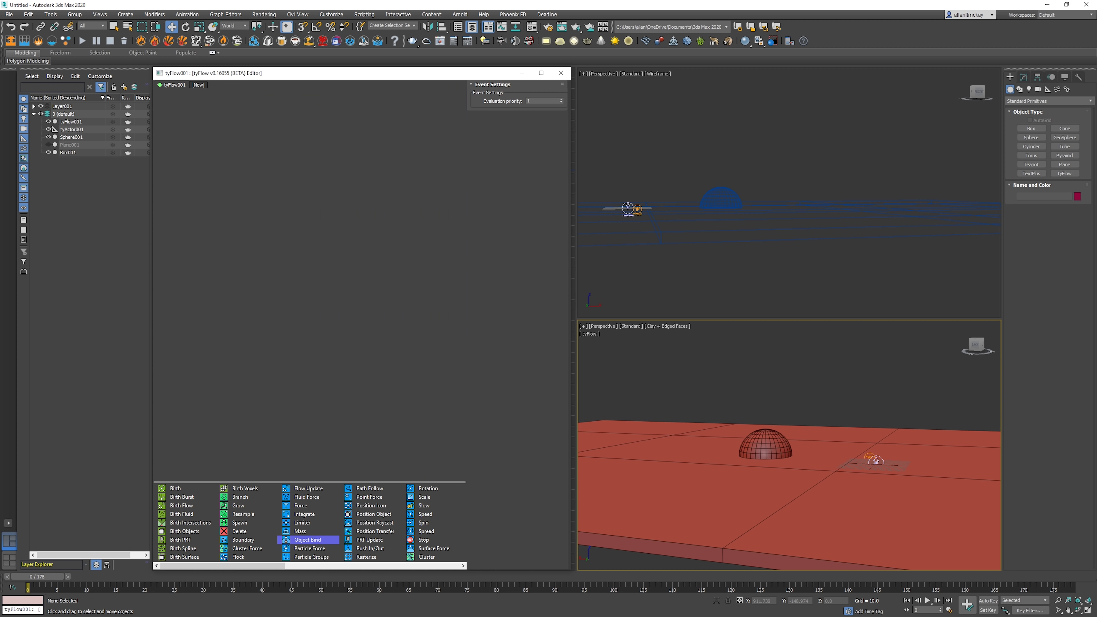
{"action": "left_click_drag", "start_coordinate": [259, 263], "coordinate": [323, 273]}
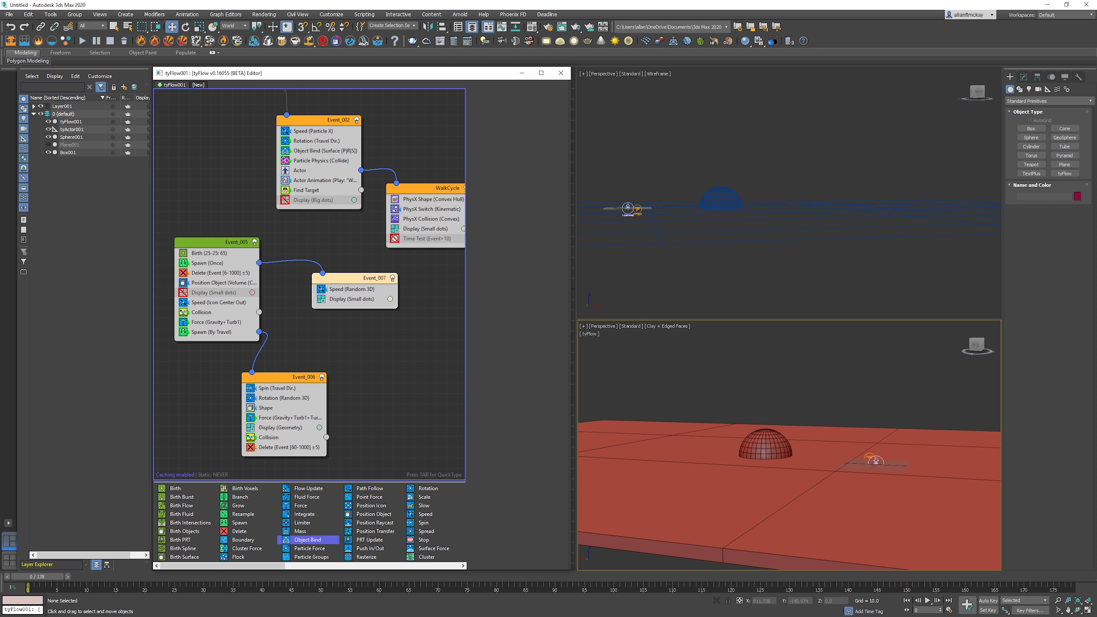
- Set the direction of Event_007's Speed operator to Random Horizontal and play the simulation
{"action": "left_click", "coordinate": [351, 289]}
{"action": "left_click", "coordinate": [517, 200]}
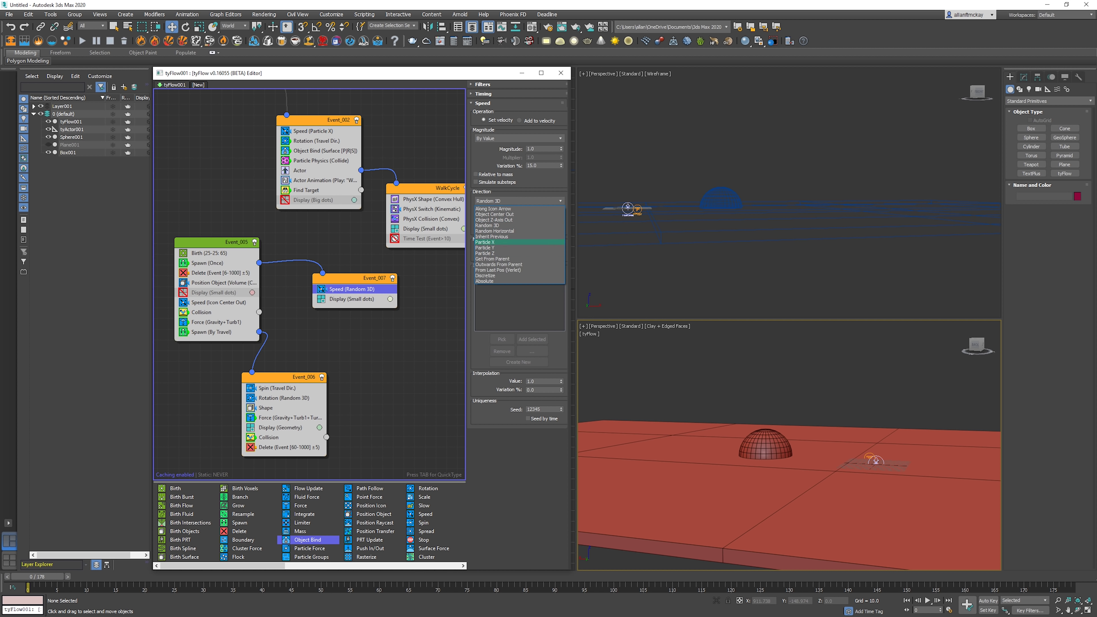
{"action": "left_click", "coordinate": [497, 231]}
{"action": "key", "text": "/"}
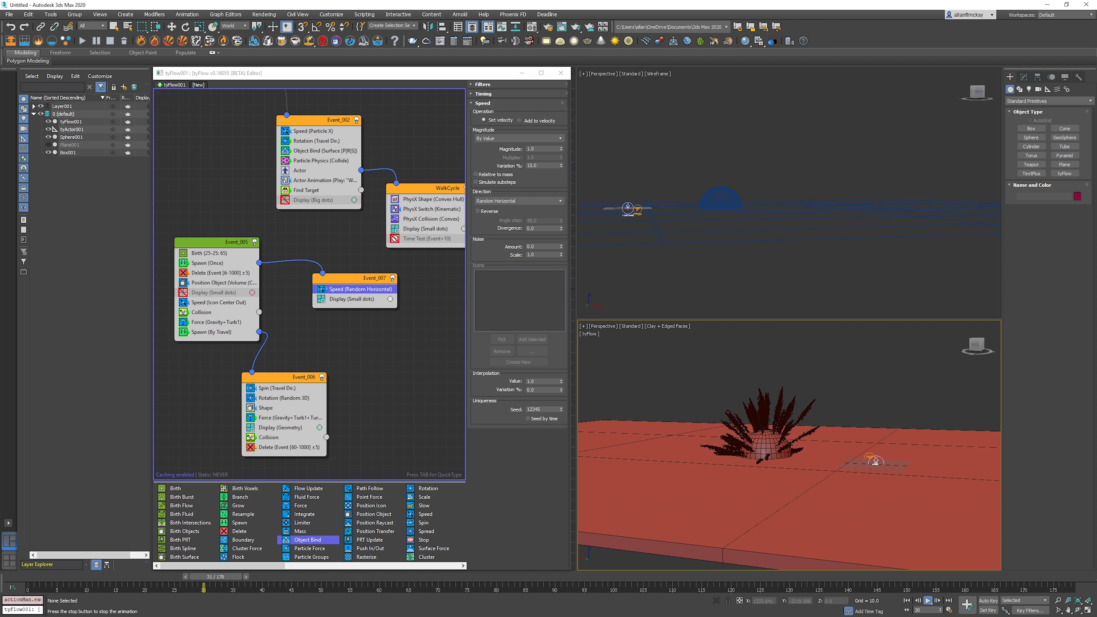
{"action": "key", "text": "/"}
- Disable Event_005's By Travel Spawn operator and preview the simulation with the shaded view switched to wireframe
{"action": "left_click", "coordinate": [183, 332]}
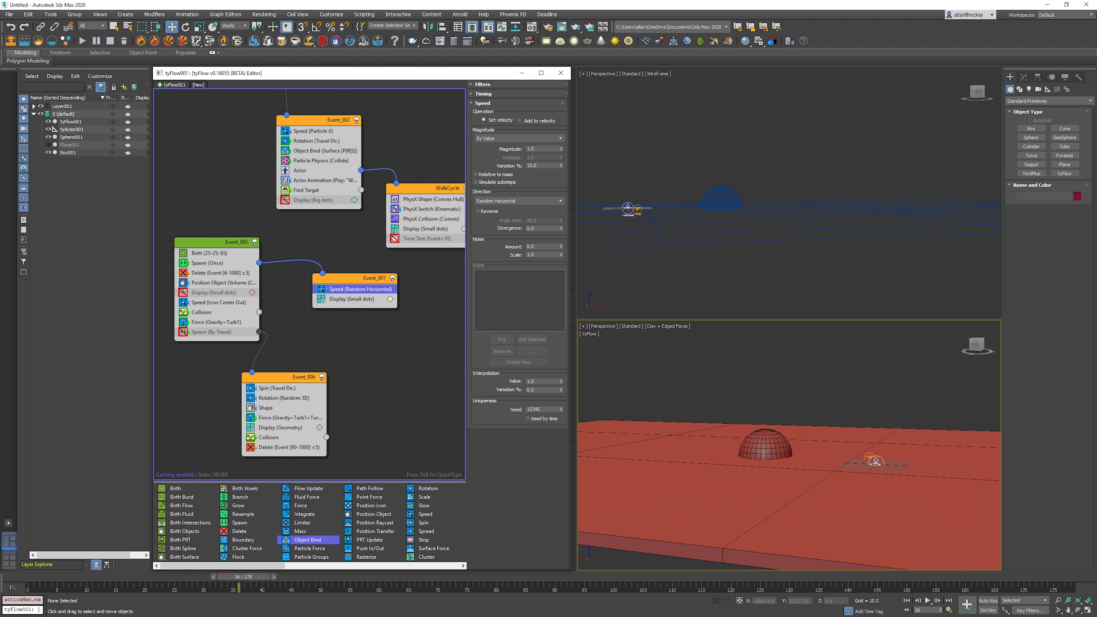
{"action": "key", "text": "F3"}
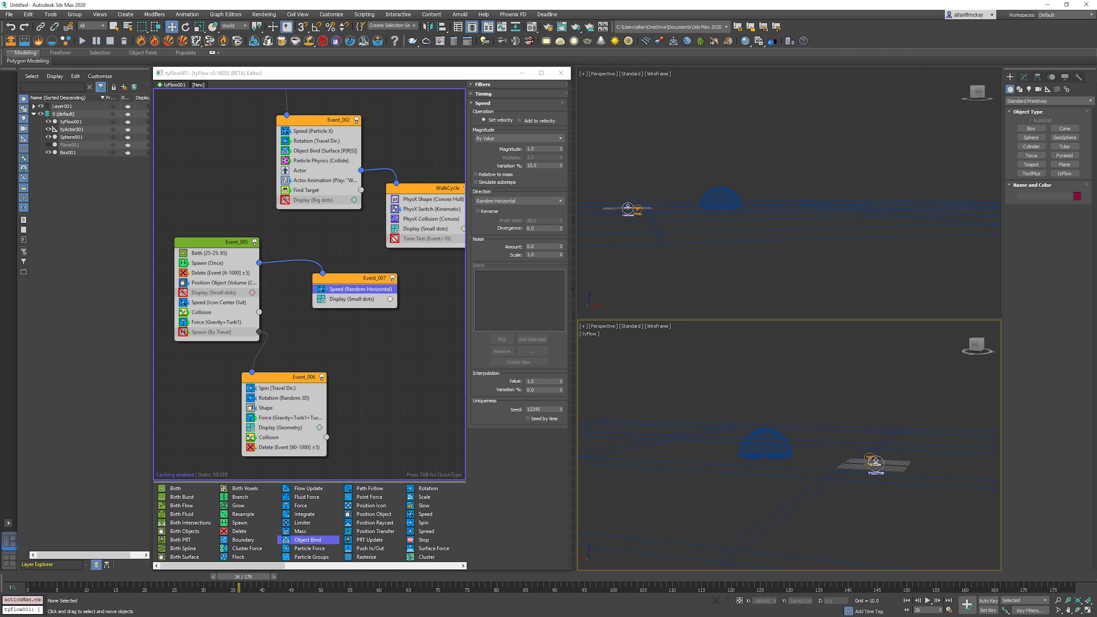
{"action": "key", "text": "slash"}
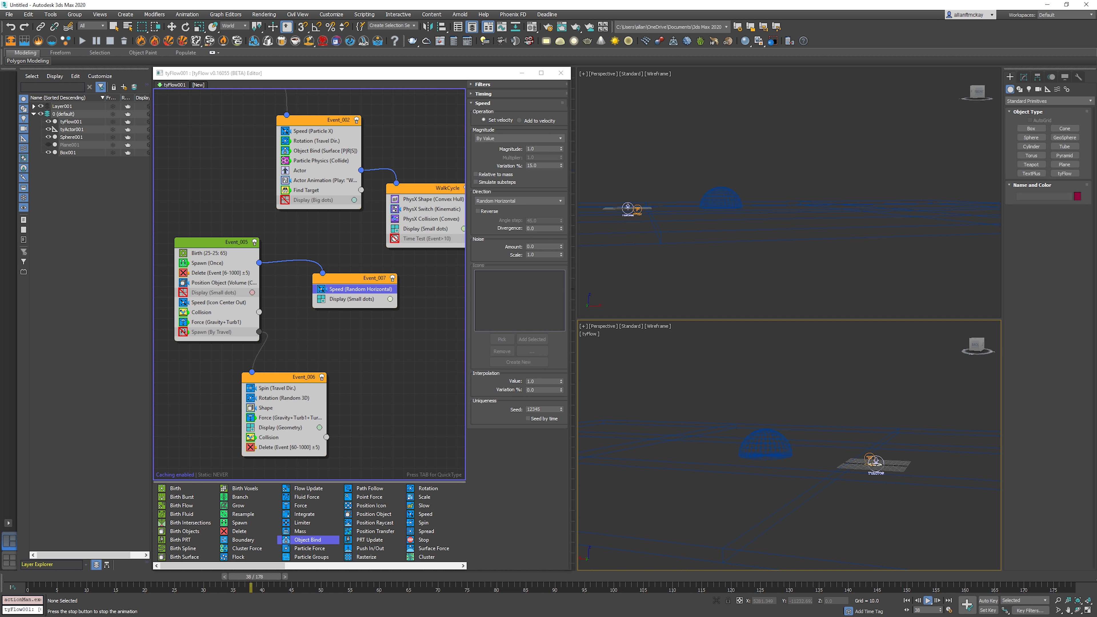
{"action": "key", "text": "slash"}
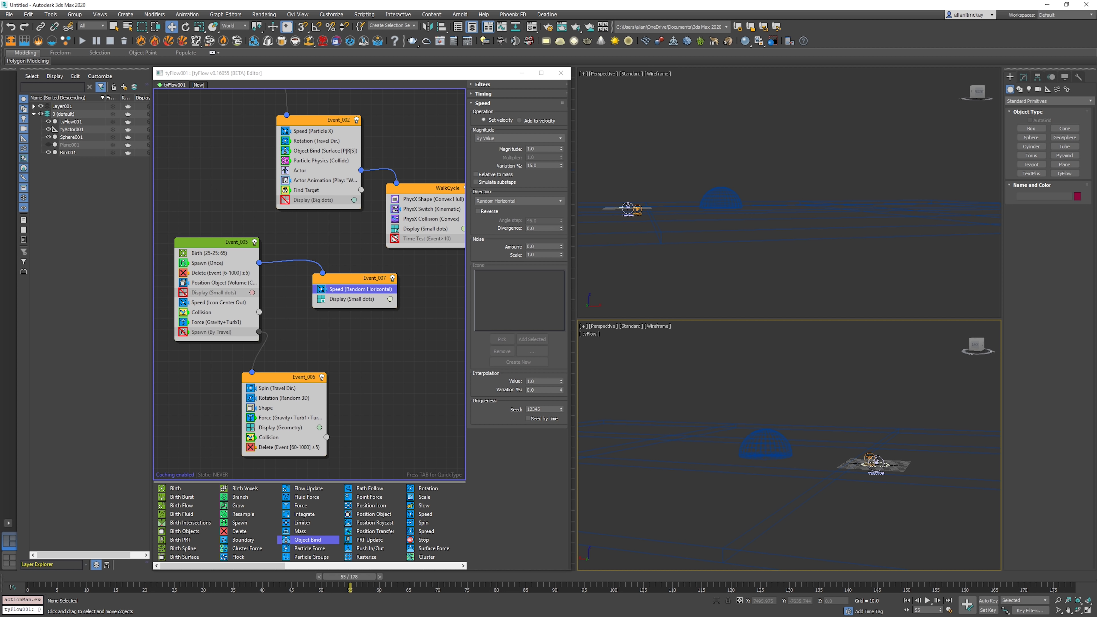
- Move Event_005's Spawn (Once) operator below Position Object and return to the first frame
{"action": "left_click_drag", "start_coordinate": [205, 263], "coordinate": [229, 288]}
{"action": "left_click_drag", "start_coordinate": [349, 577], "coordinate": [37, 577]}
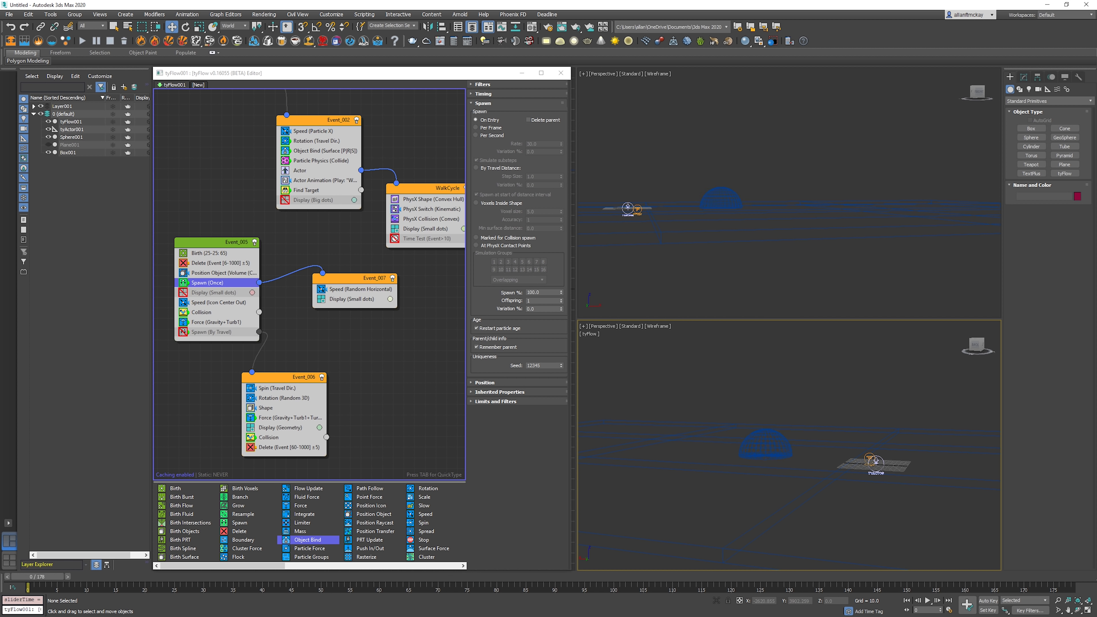
{"action": "left_click", "coordinate": [288, 323]}
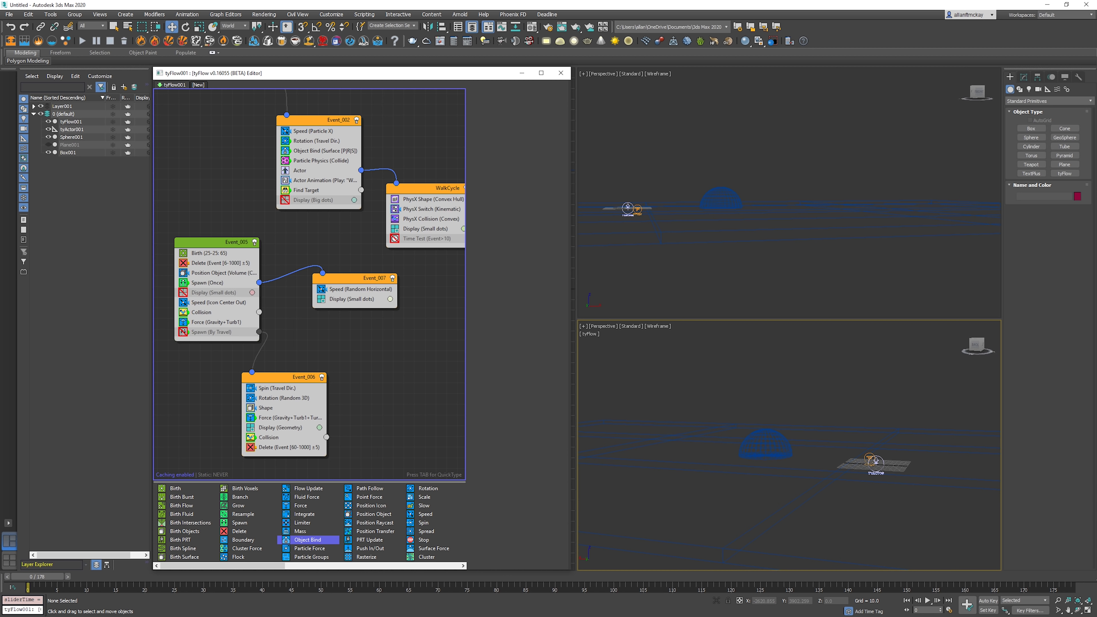
- Copy the Delete operator from Event_005 and paste it into Event_007 below Speed
{"action": "right_click", "coordinate": [221, 264]}
{"action": "left_click", "coordinate": [242, 273]}
{"action": "right_click", "coordinate": [339, 297]}
{"action": "left_click", "coordinate": [360, 314]}
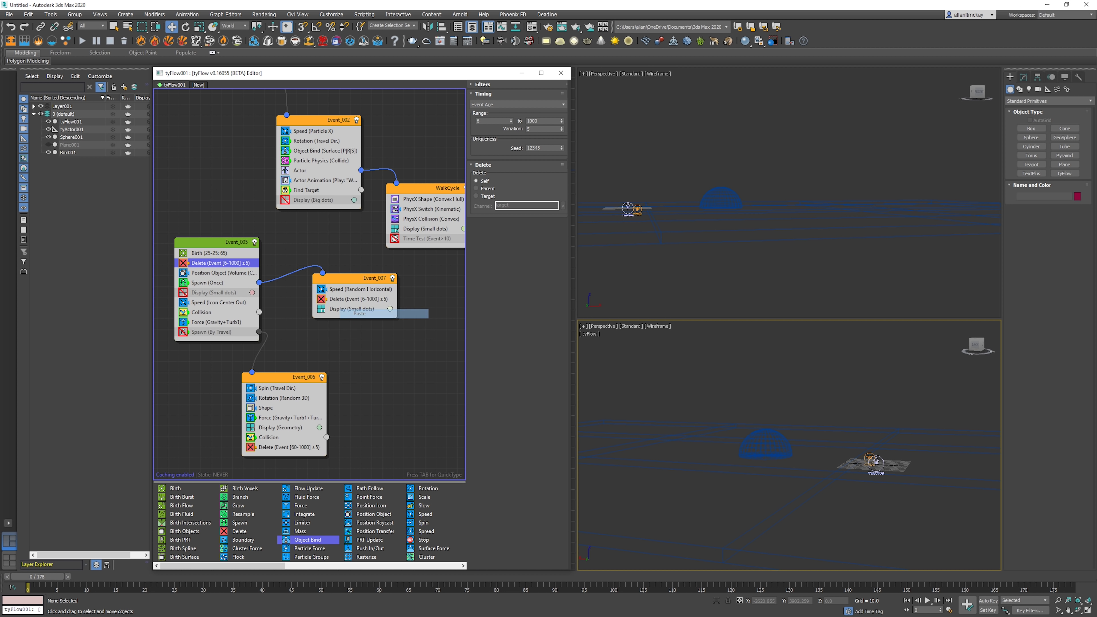
{"action": "left_click", "coordinate": [349, 289]}
{"action": "left_click", "coordinate": [348, 260]}
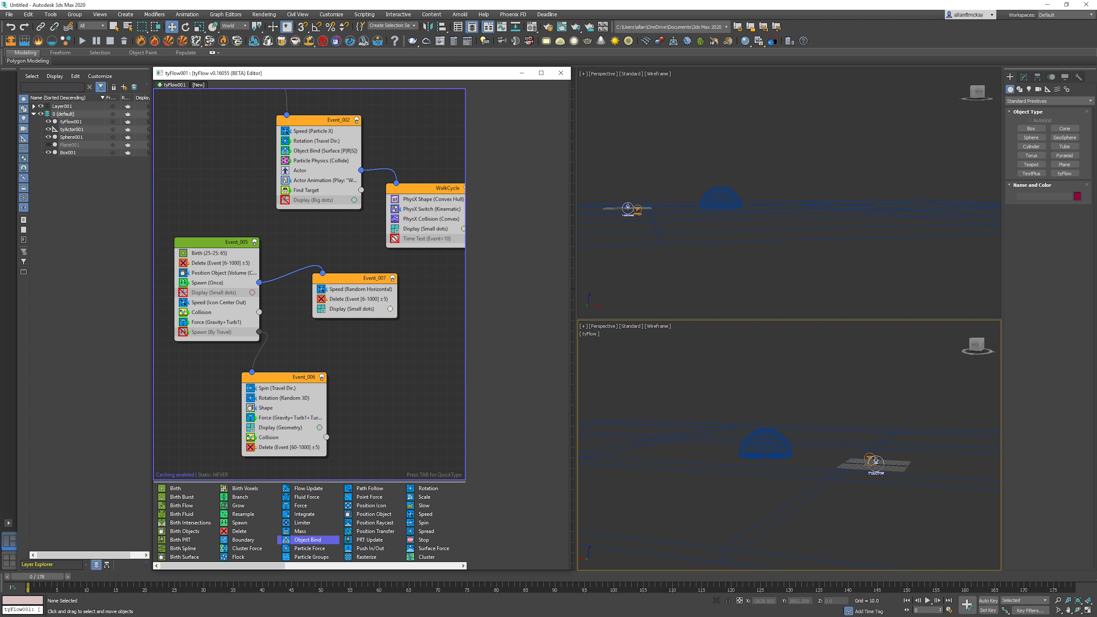
- Add a Slow operator at the head of Event_007
{"action": "left_click", "coordinate": [344, 279]}
{"action": "key", "text": "Tab"}
{"action": "type", "text": "dr"}
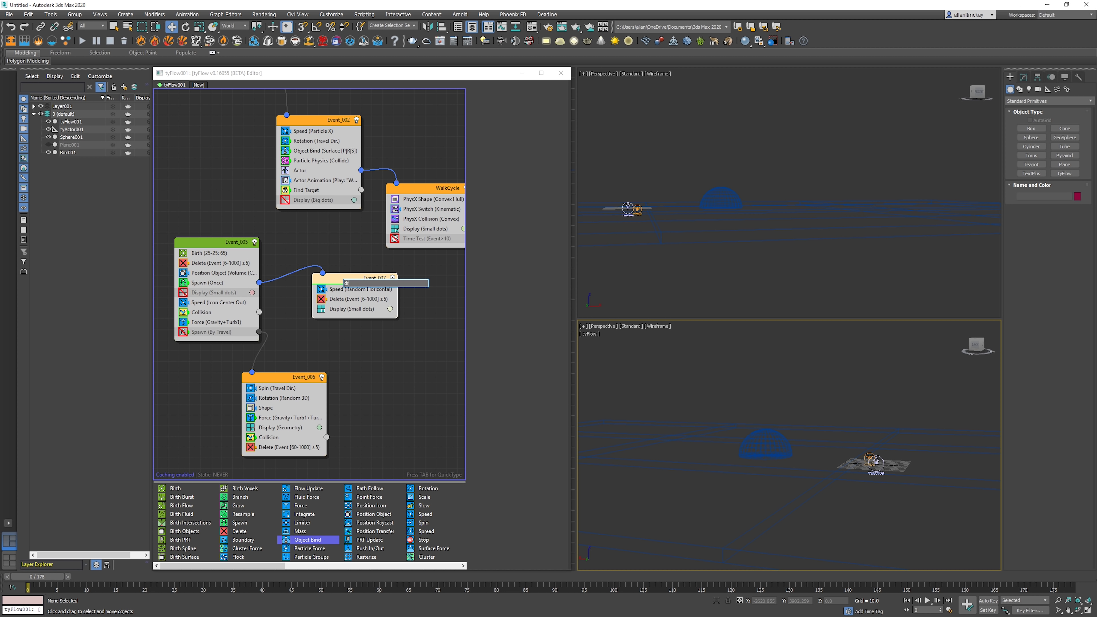
{"action": "key", "text": "BackSpace"}
{"action": "key", "text": "BackSpace"}
{"action": "type", "text": "slo"}
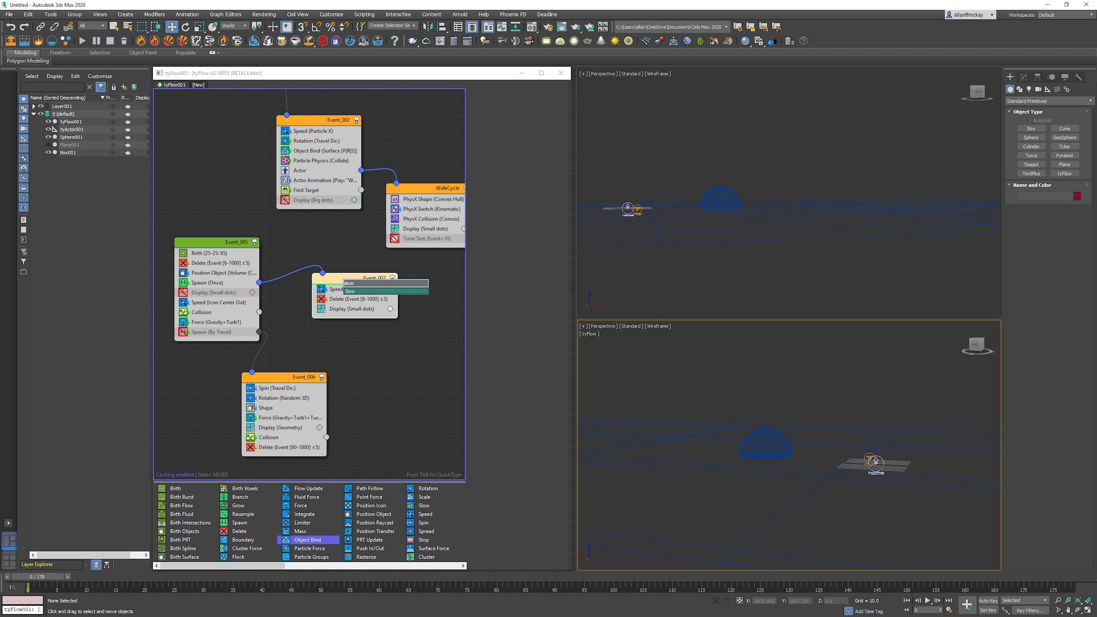
{"action": "type", "text": "w"}
{"action": "key", "text": "Return"}
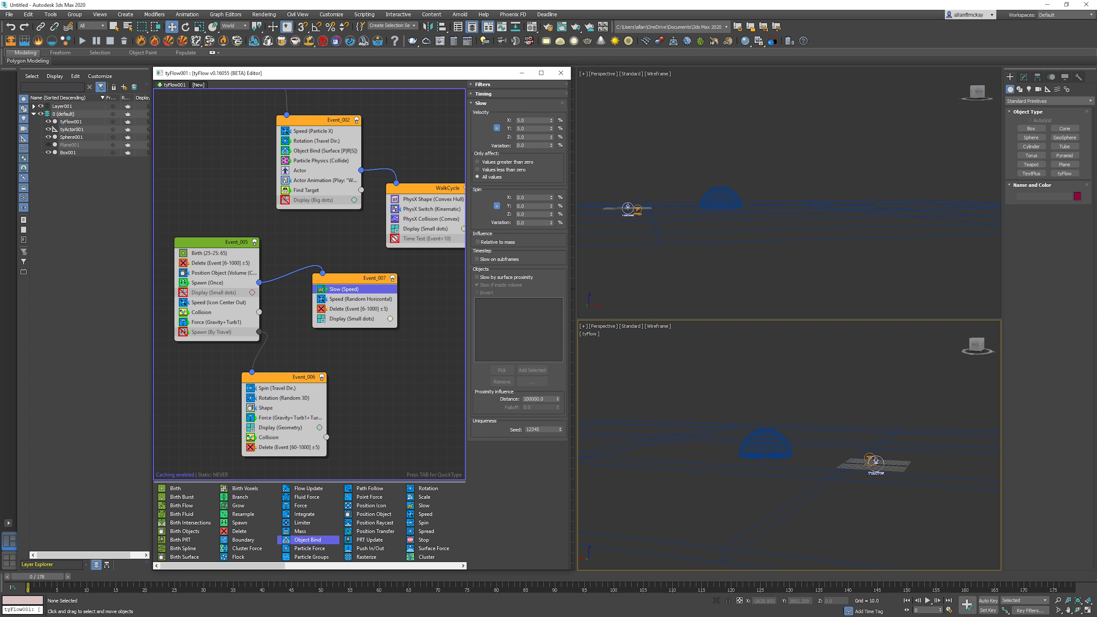
- Set the magnitude of Event_007's Speed operator to 10, then preview the spawned particles, stepping back to frame 29
{"action": "left_click", "coordinate": [360, 299]}
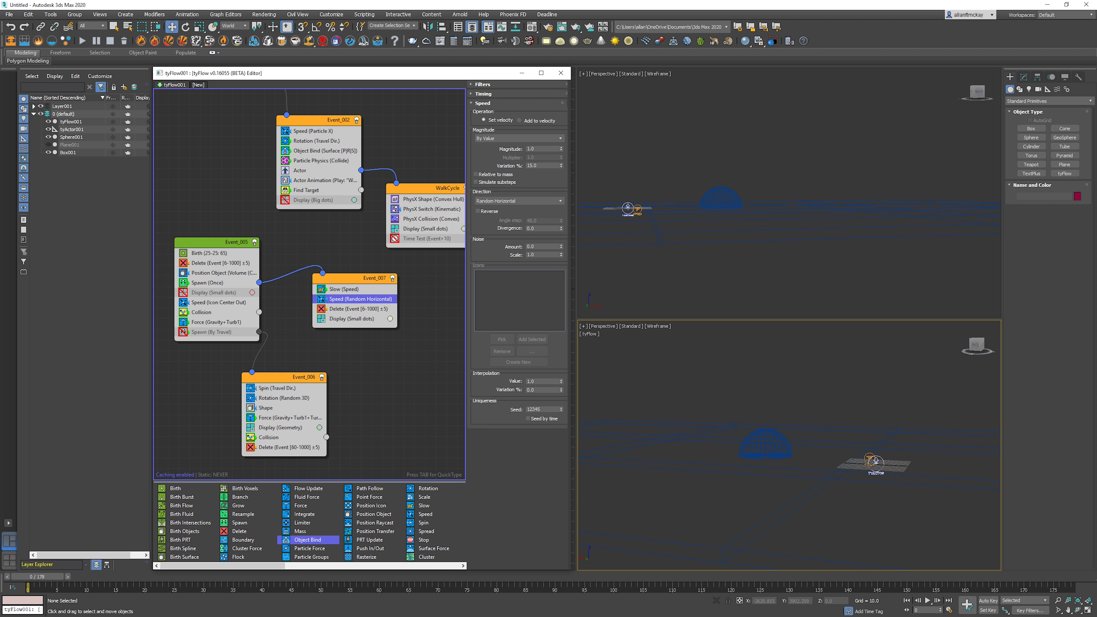
{"action": "double_click", "coordinate": [536, 149]}
{"action": "type", "text": "10"}
{"action": "left_click", "coordinate": [927, 601]}
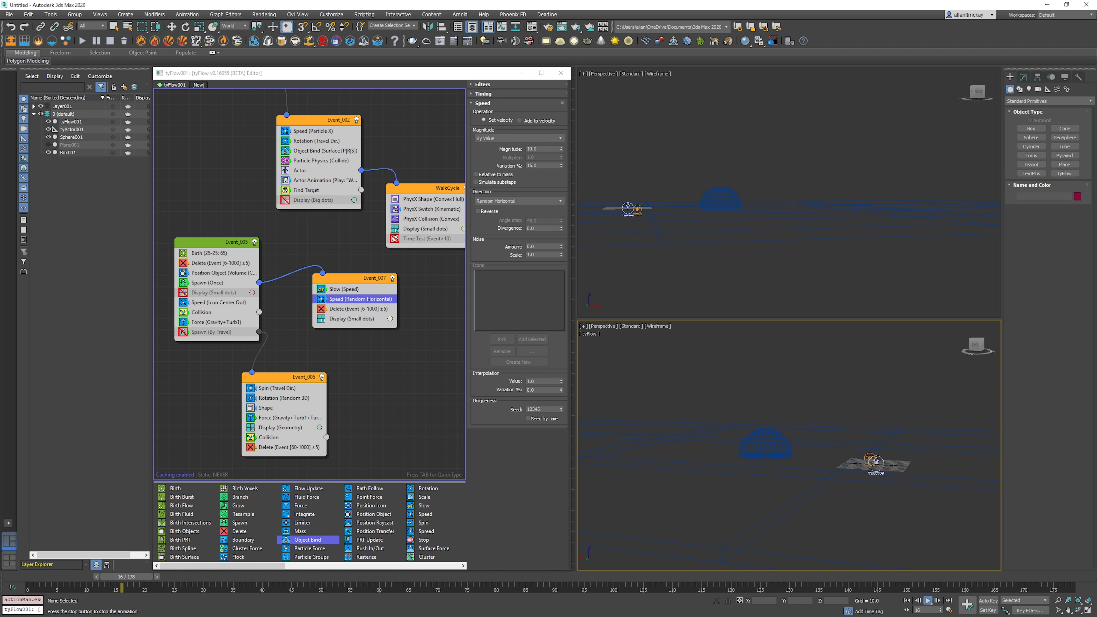
{"action": "key", "text": "comma"}
{"action": "key", "text": "comma"}
{"action": "key", "text": "comma"}
{"action": "key", "text": "comma"}
{"action": "key", "text": "comma"}
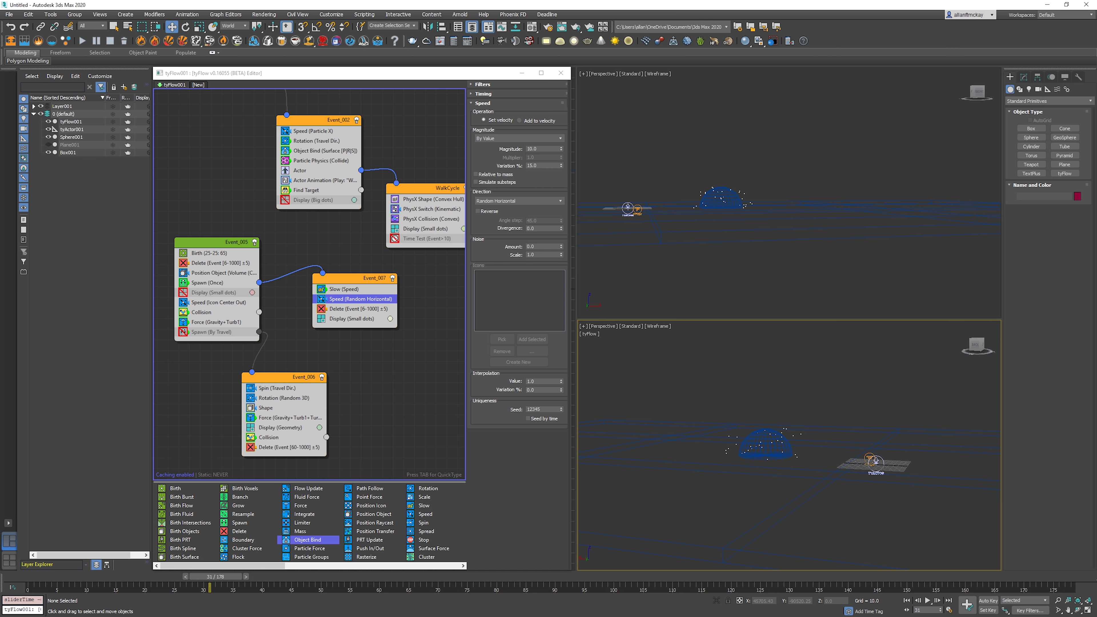
{"action": "left_click", "coordinate": [379, 360]}
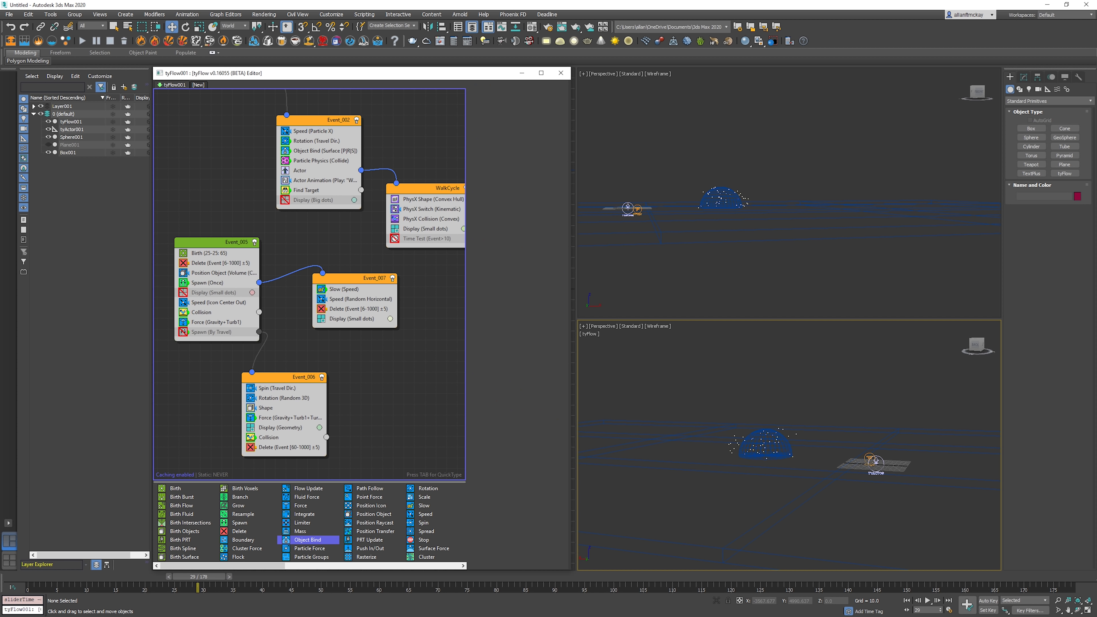
- Copy the Object Bind operator from Event_002 into Event_007 above Speed, preview the particles and return to the first frame
{"action": "left_click", "coordinate": [315, 151]}
{"action": "right_click", "coordinate": [316, 151]}
{"action": "left_click", "coordinate": [332, 158]}
{"action": "right_click", "coordinate": [354, 288]}
{"action": "left_click", "coordinate": [371, 306]}
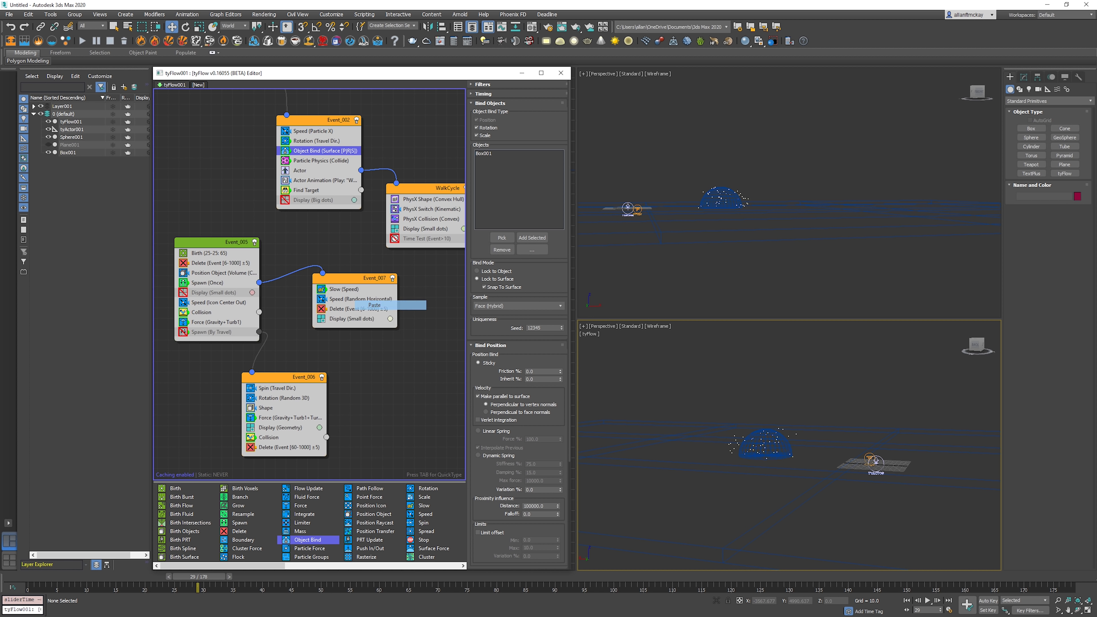
{"action": "key", "text": "slash"}
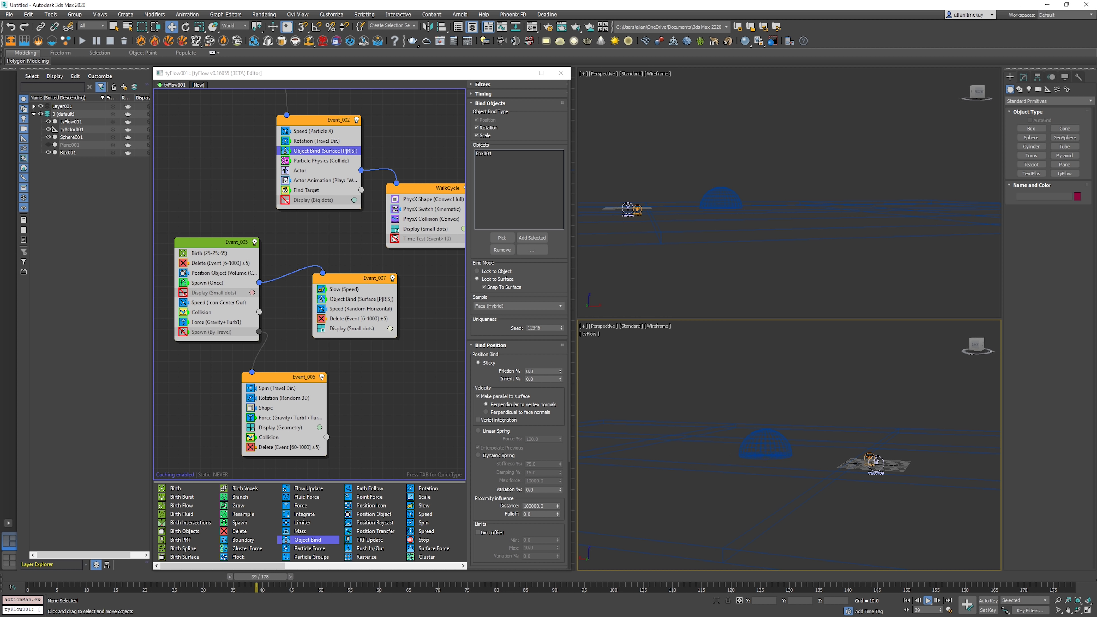
{"action": "key", "text": "slash"}
{"action": "key", "text": "Home"}
- Set the magnitude of Event_007's Speed operator to 100 and preview the particle spread, ending at the first frame
{"action": "left_click", "coordinate": [360, 309]}
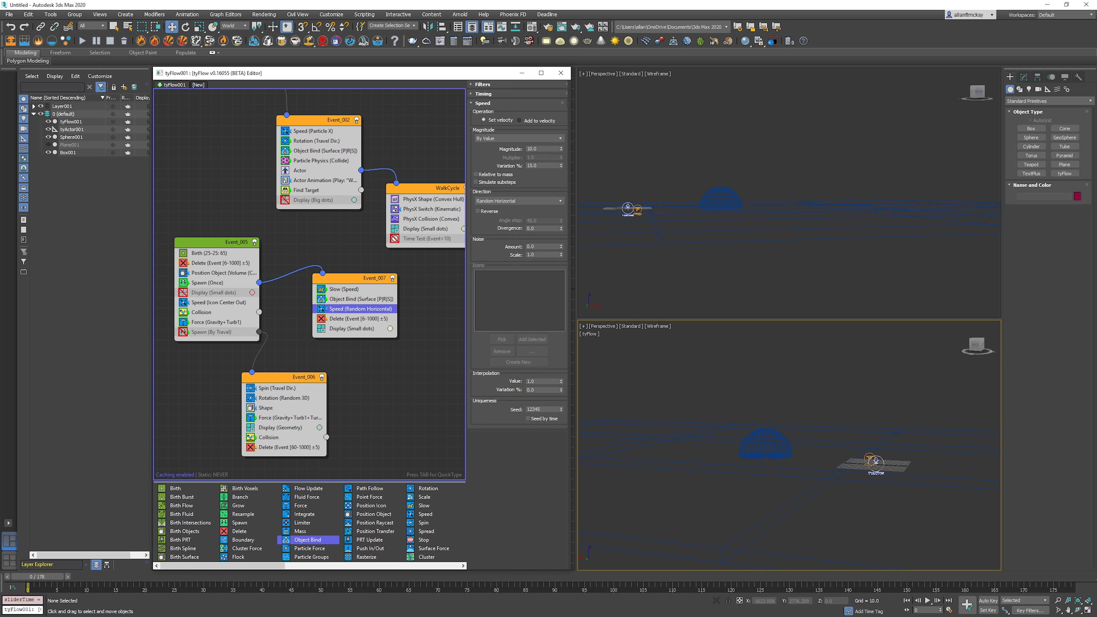
{"action": "left_click", "coordinate": [540, 149]}
{"action": "type", "text": "100"}
{"action": "key", "text": "Return"}
{"action": "key", "text": "slash"}
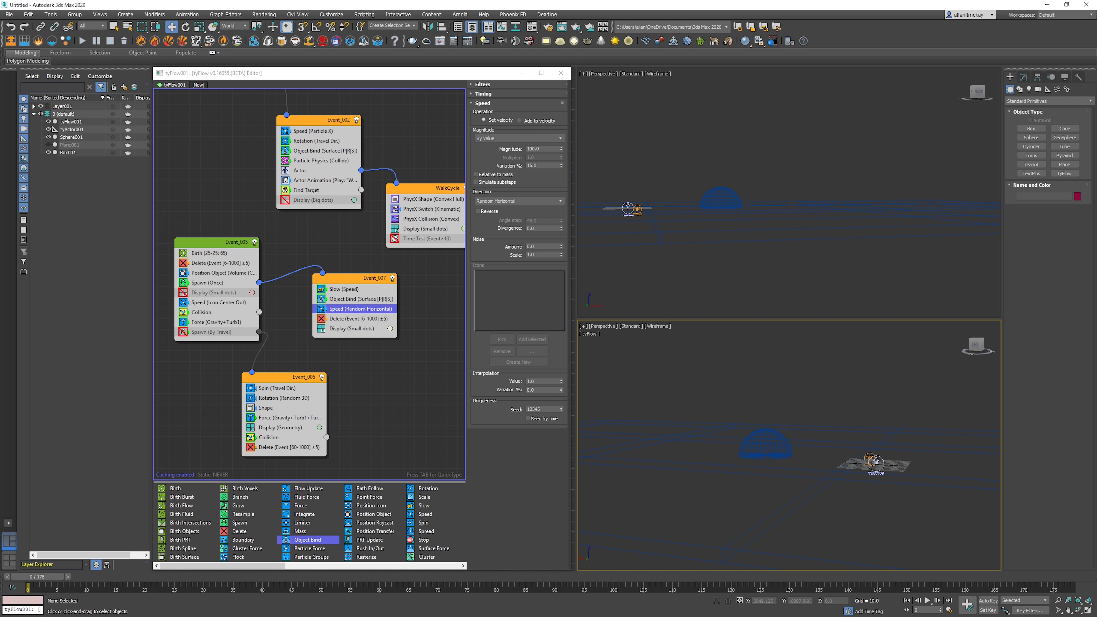
{"action": "key", "text": "slash"}
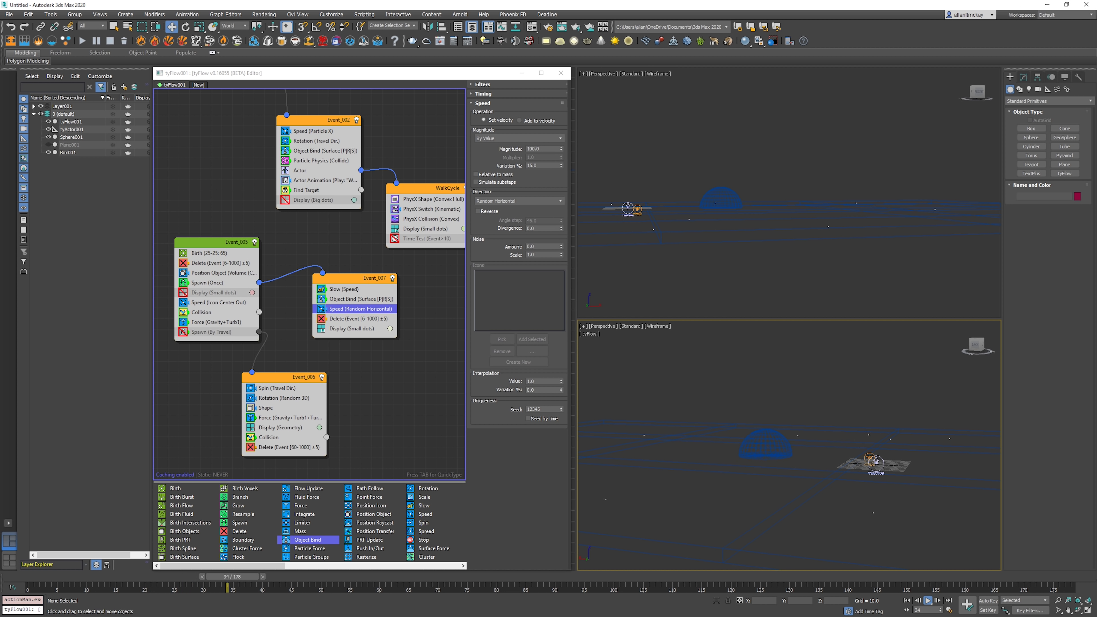
{"action": "key", "text": "period"}
{"action": "key", "text": "period"}
{"action": "key", "text": "Home"}
- Set the magnitude of Event_007's Speed operator to 75
{"action": "left_click", "coordinate": [529, 149]}
{"action": "left_click", "coordinate": [631, 367]}
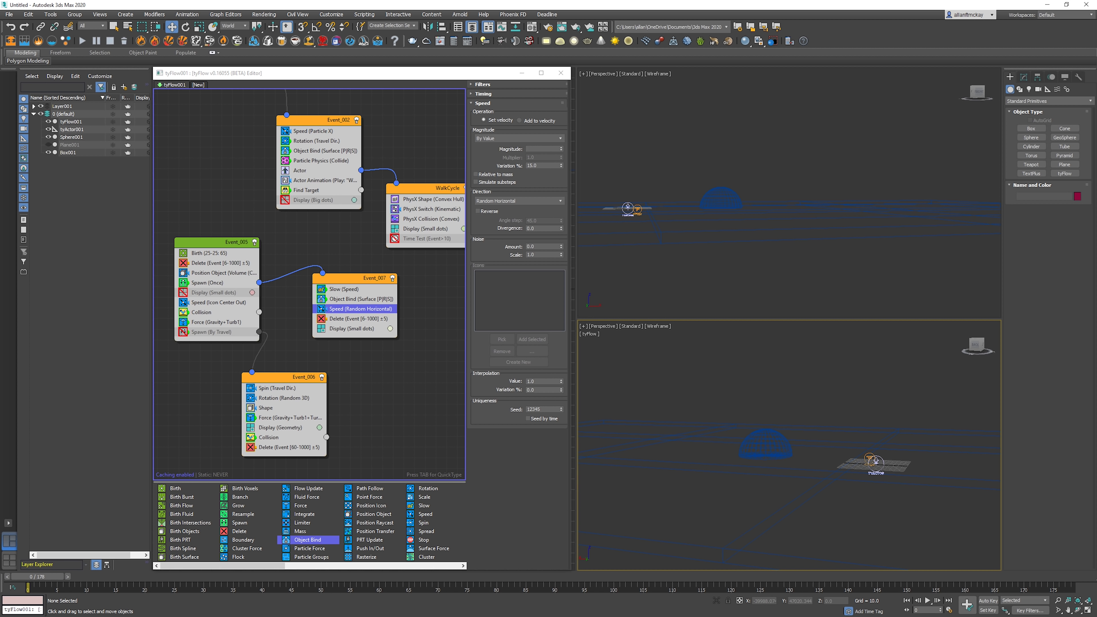
{"action": "key", "text": "ctrl+z"}
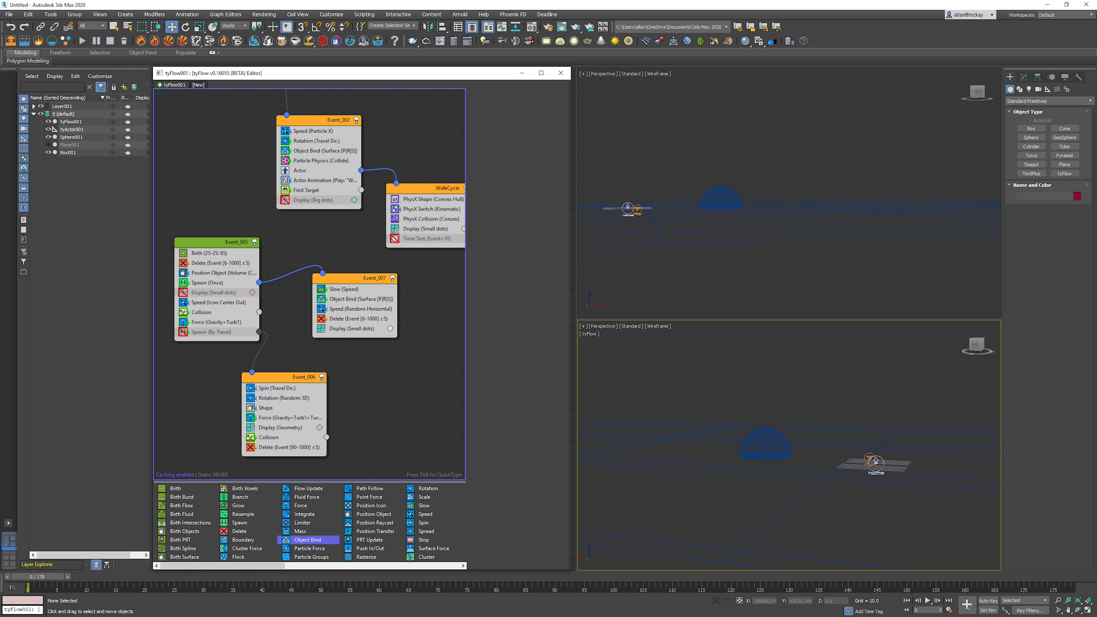
- Copy Event_005's Spawn (By Travel) operator to the end of Event_007, connect it to Event_006 and enable it
{"action": "right_click", "coordinate": [220, 332]}
{"action": "left_click", "coordinate": [240, 338]}
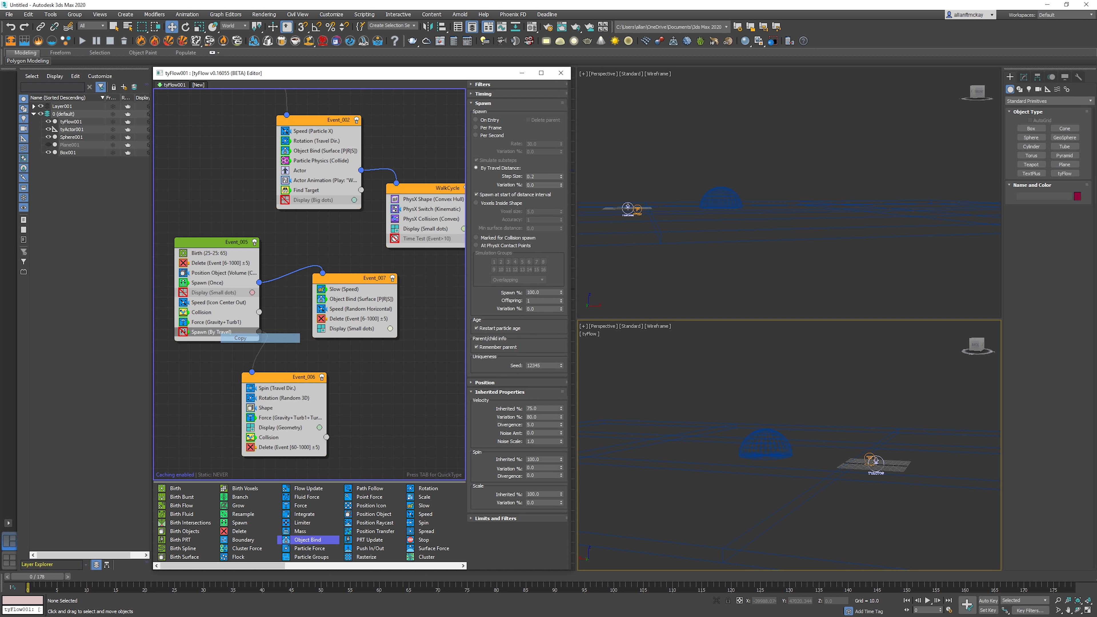
{"action": "right_click", "coordinate": [356, 328]}
{"action": "left_click", "coordinate": [367, 347]}
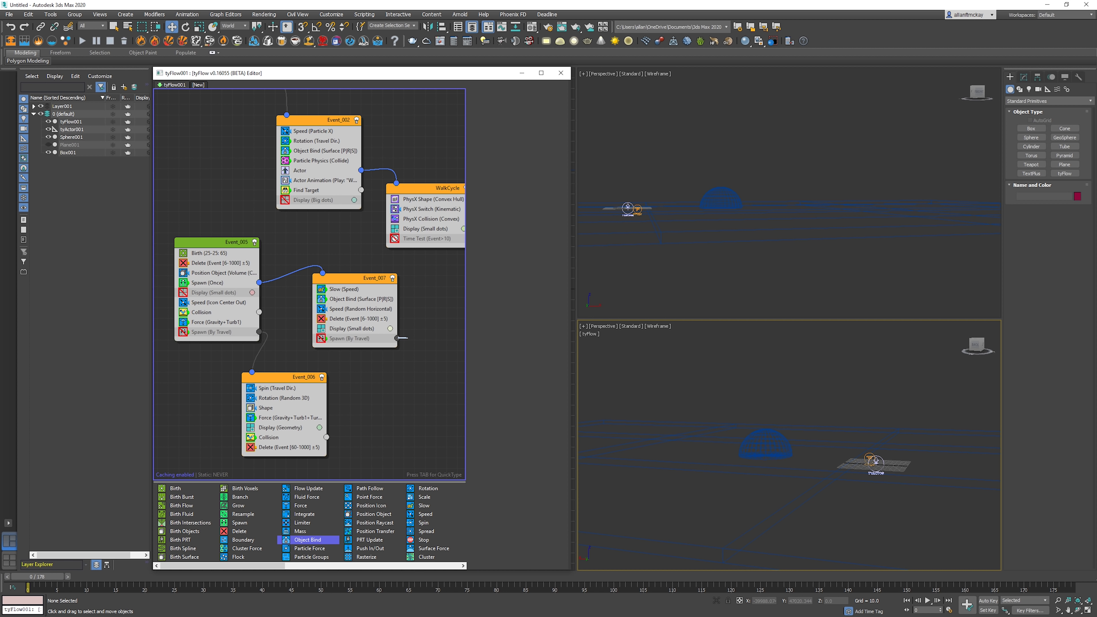
{"action": "left_click_drag", "start_coordinate": [407, 338], "coordinate": [251, 372]}
{"action": "left_click", "coordinate": [320, 339]}
- Play the animation to examine the debris trails around the sphere, and return to the first frame
{"action": "left_click", "coordinate": [928, 601]}
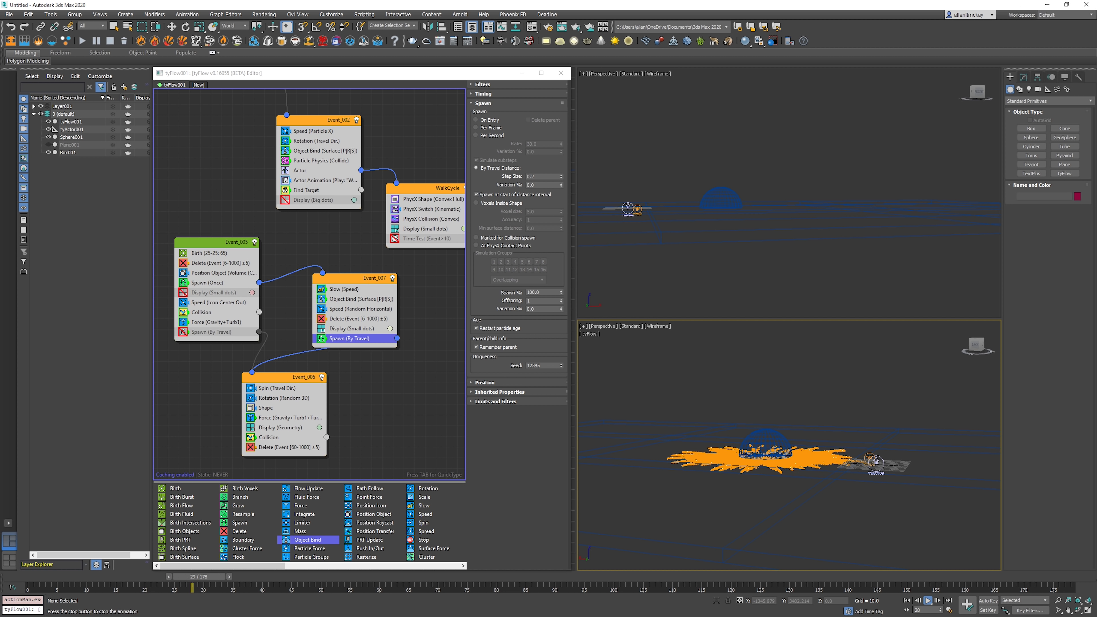
{"action": "key", "text": "w"}
{"action": "key", "text": "Escape"}
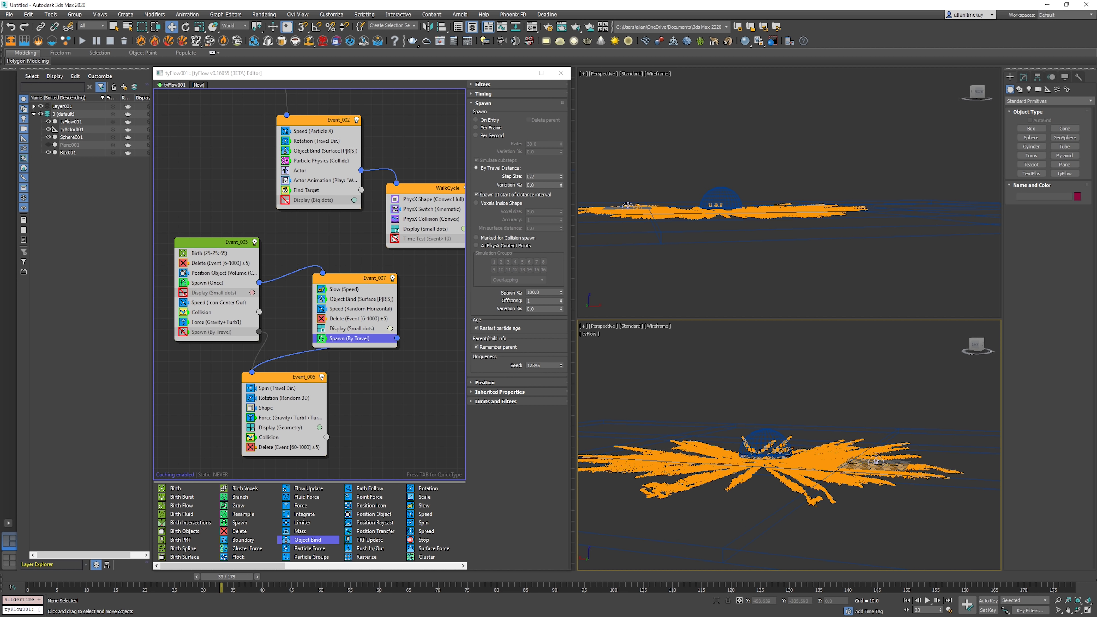
{"action": "left_click", "coordinate": [766, 443]}
{"action": "key", "text": "Home"}
{"action": "left_click", "coordinate": [426, 381]}
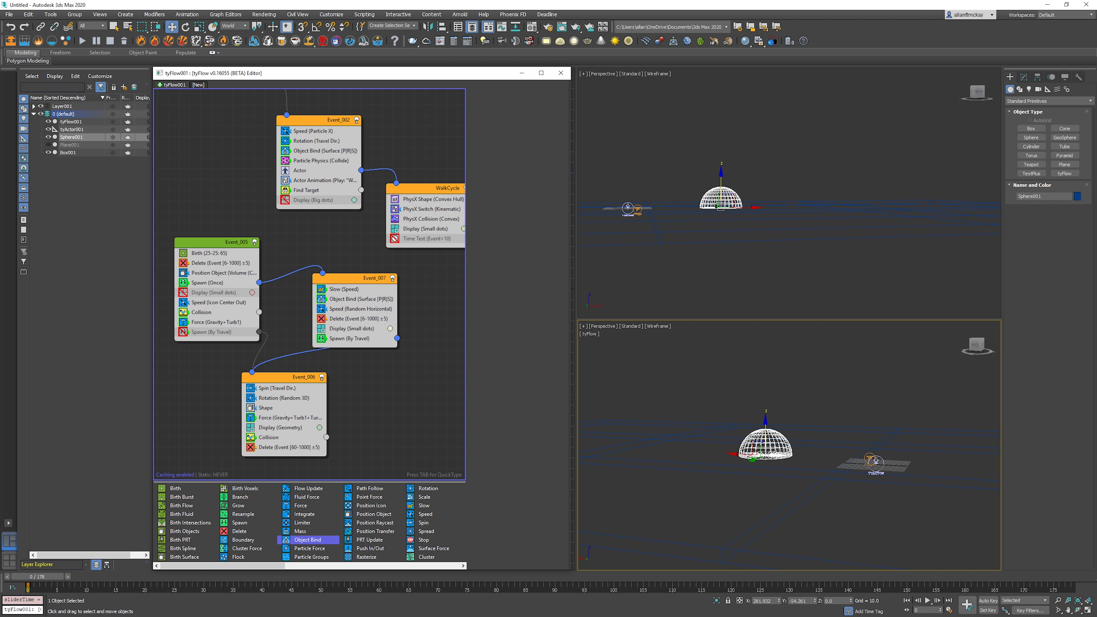
- In Event_007's Object Bind, make velocity perpendicular to face normals with Snap To Surface off, and preview the burst up to frame 28
{"action": "left_click", "coordinate": [361, 300]}
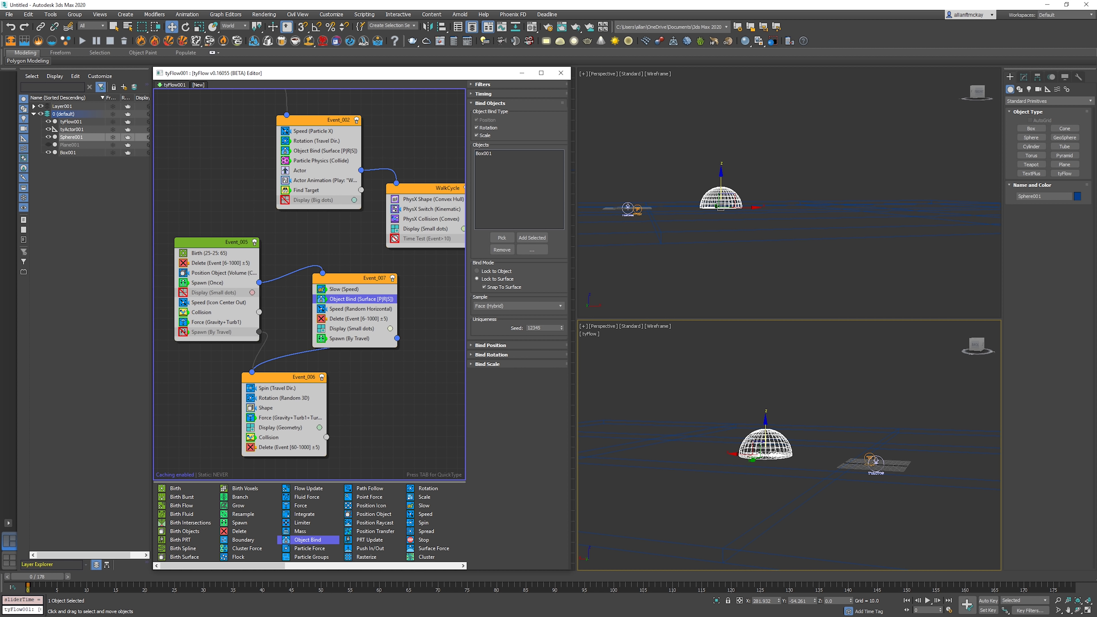
{"action": "left_click", "coordinate": [490, 345]}
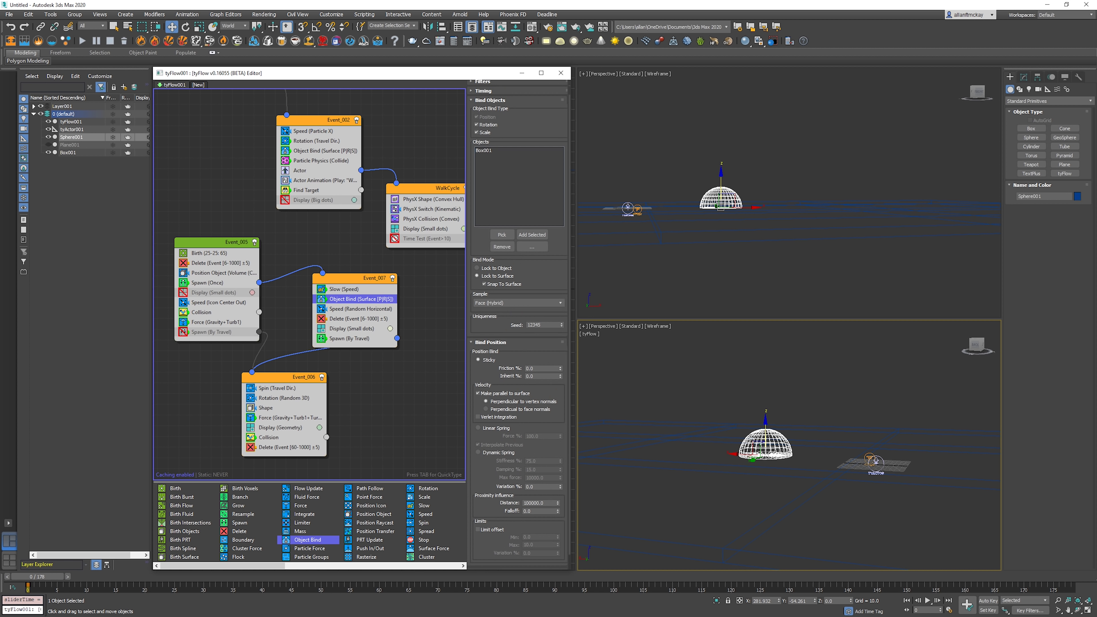
{"action": "scroll", "coordinate": [517, 324], "scroll_direction": "down", "scroll_amount": 1}
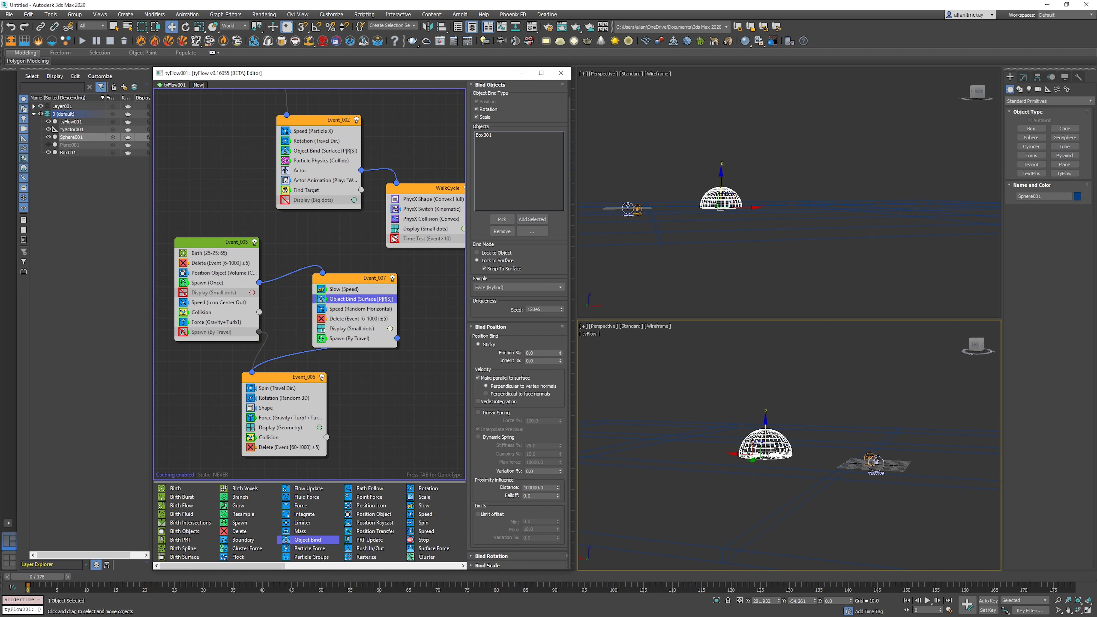
{"action": "left_click", "coordinate": [510, 394]}
{"action": "scroll", "coordinate": [518, 324], "scroll_direction": "up", "scroll_amount": 2}
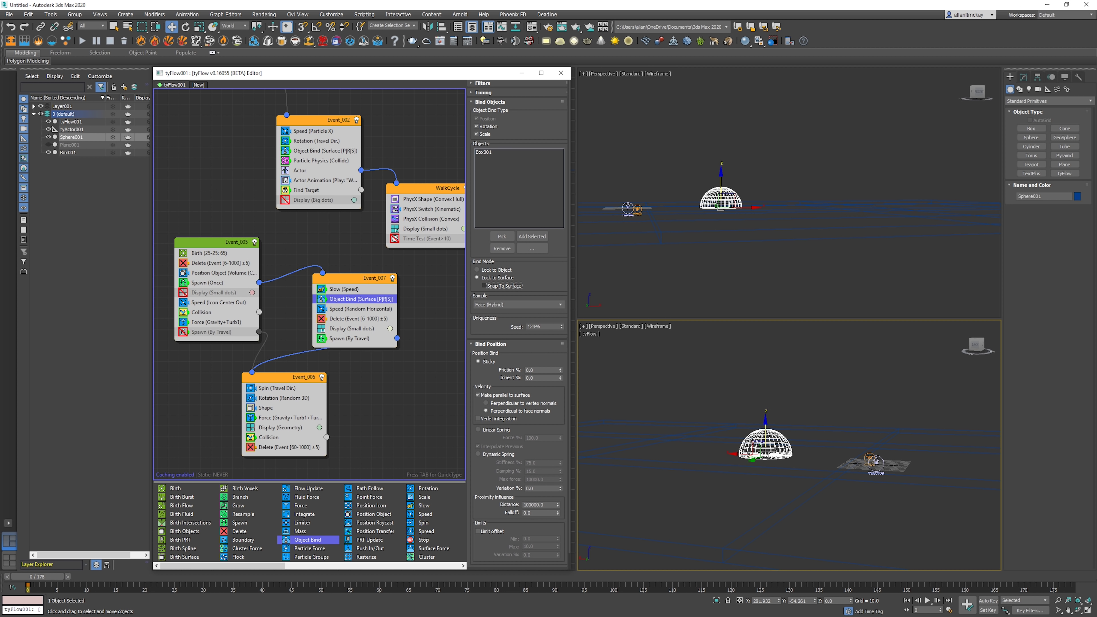
{"action": "left_click", "coordinate": [657, 380]}
{"action": "key", "text": "slash"}
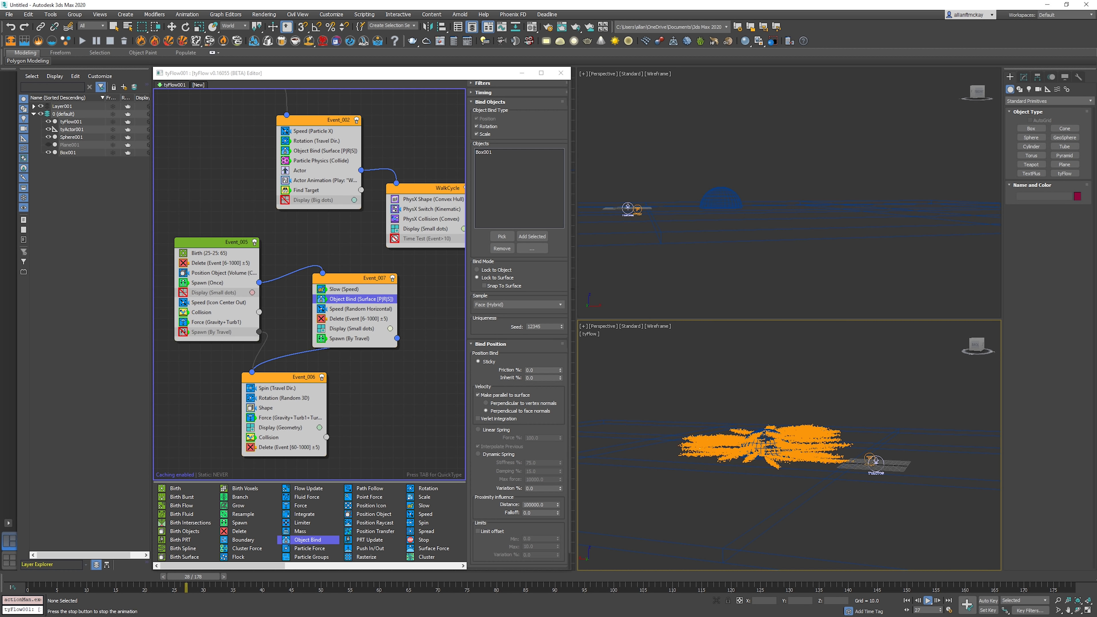
{"action": "key", "text": "/"}
{"action": "key", "text": "comma"}
{"action": "key", "text": "comma"}
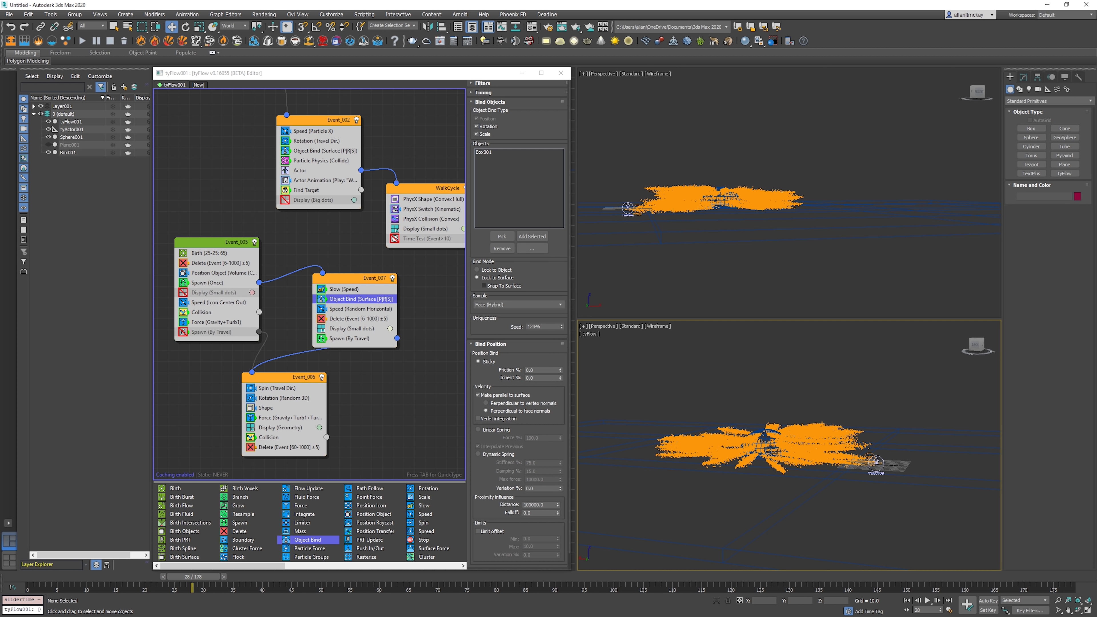
- Turn Snap To Surface back on for Event_007's Object Bind and step the animation forward to frame 33
{"action": "left_click", "coordinate": [485, 286]}
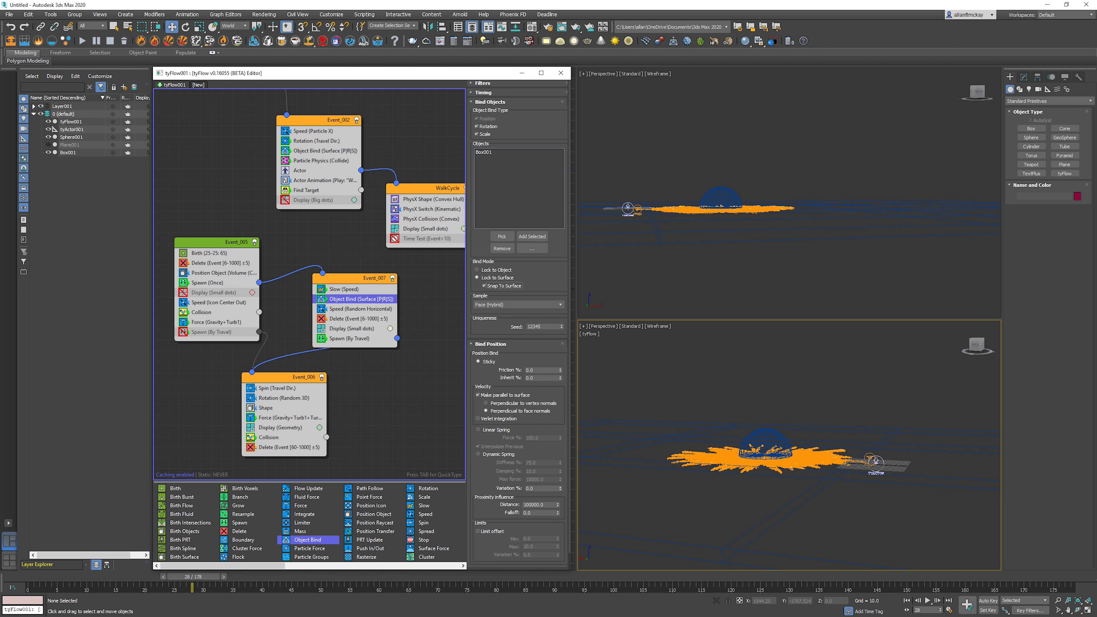
{"action": "key", "text": "period"}
{"action": "key", "text": "period"}
{"action": "key", "text": "period"}
{"action": "key", "text": "period"}
{"action": "key", "text": "period"}
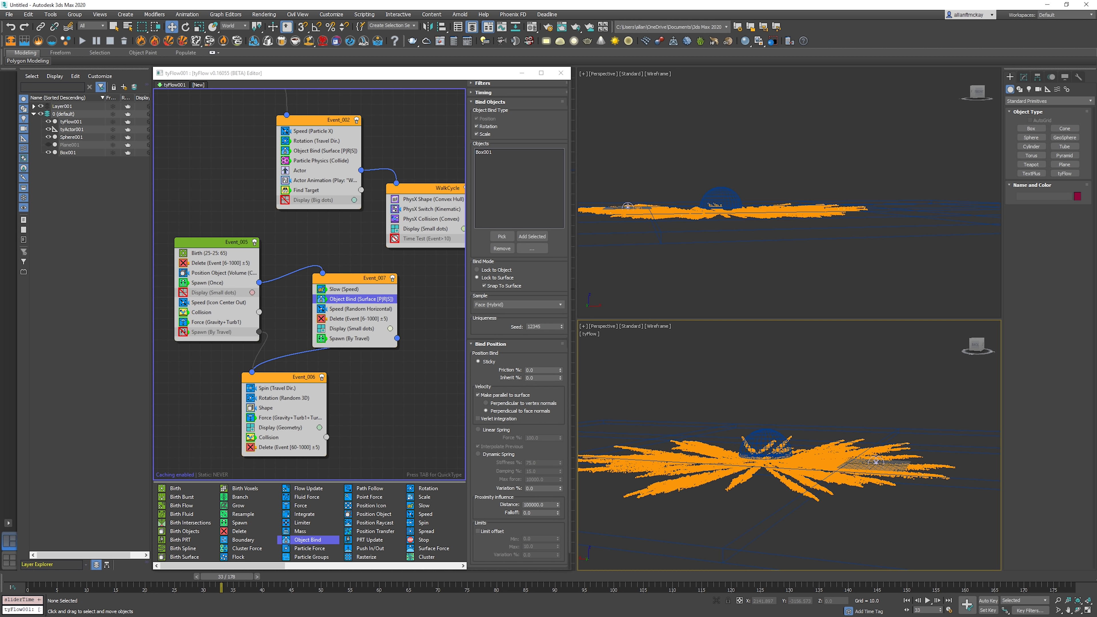
- Disable Event_007's Object Bind operator and replay the burst with shading on in the active perspective viewport, stopping at frame 27
{"action": "key", "text": "Home"}
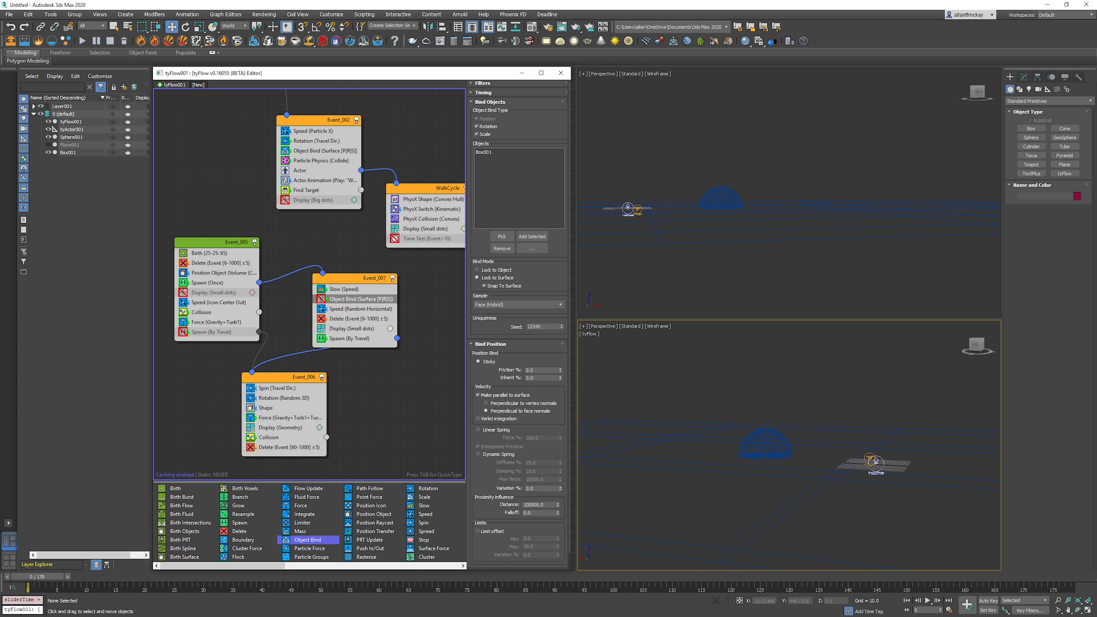
{"action": "key", "text": "slash"}
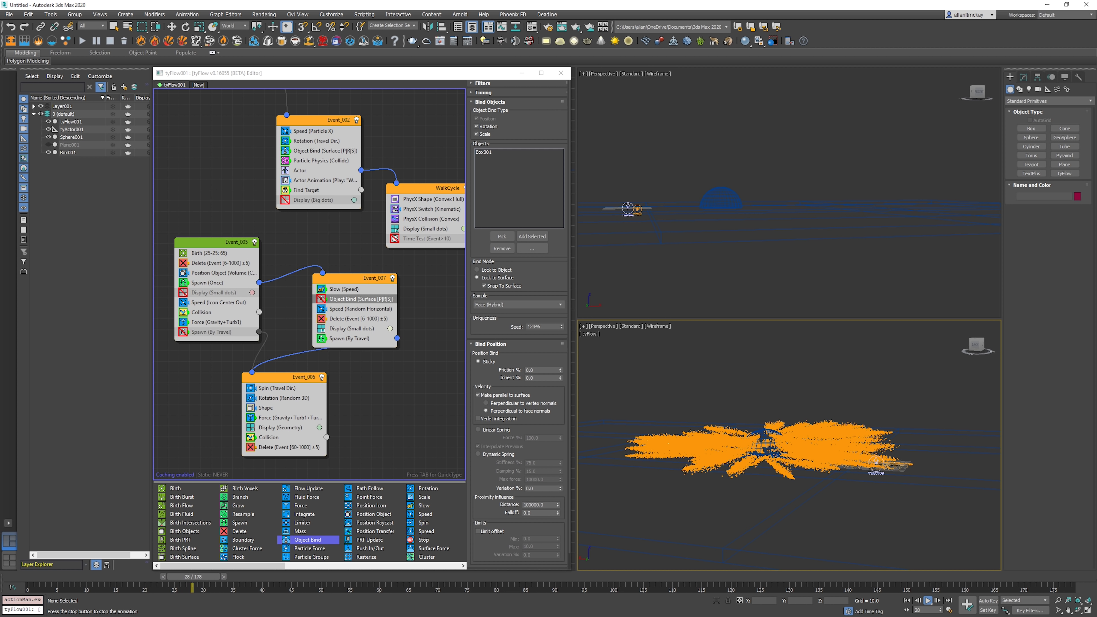
{"action": "key", "text": "slash"}
{"action": "key", "text": "F3"}
{"action": "key", "text": "slash"}
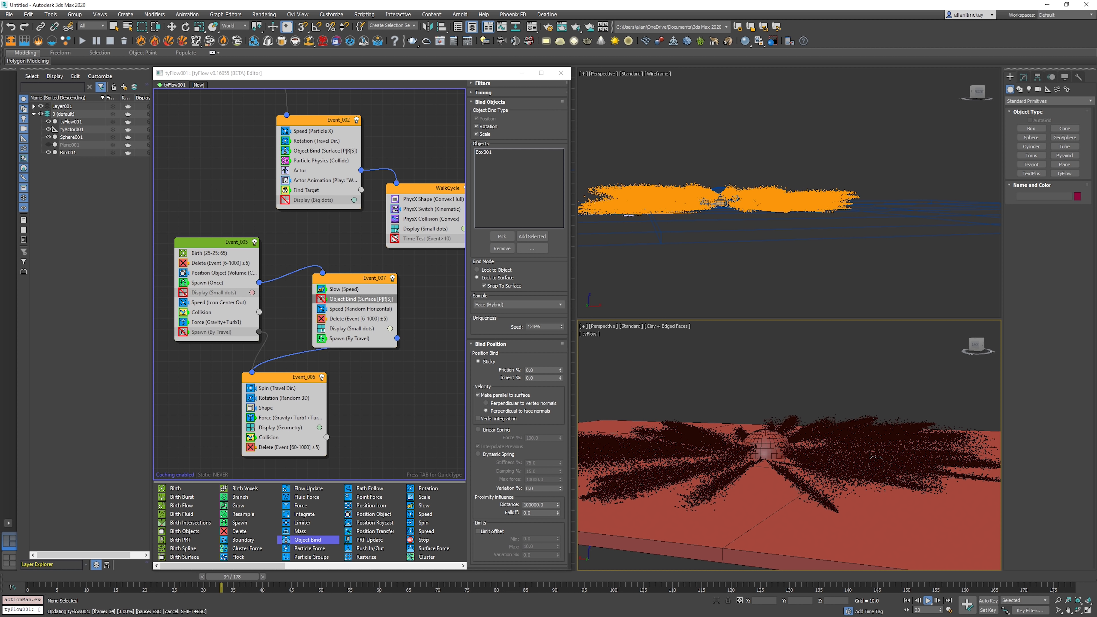
{"action": "key", "text": "slash"}
{"action": "key", "text": "Home"}
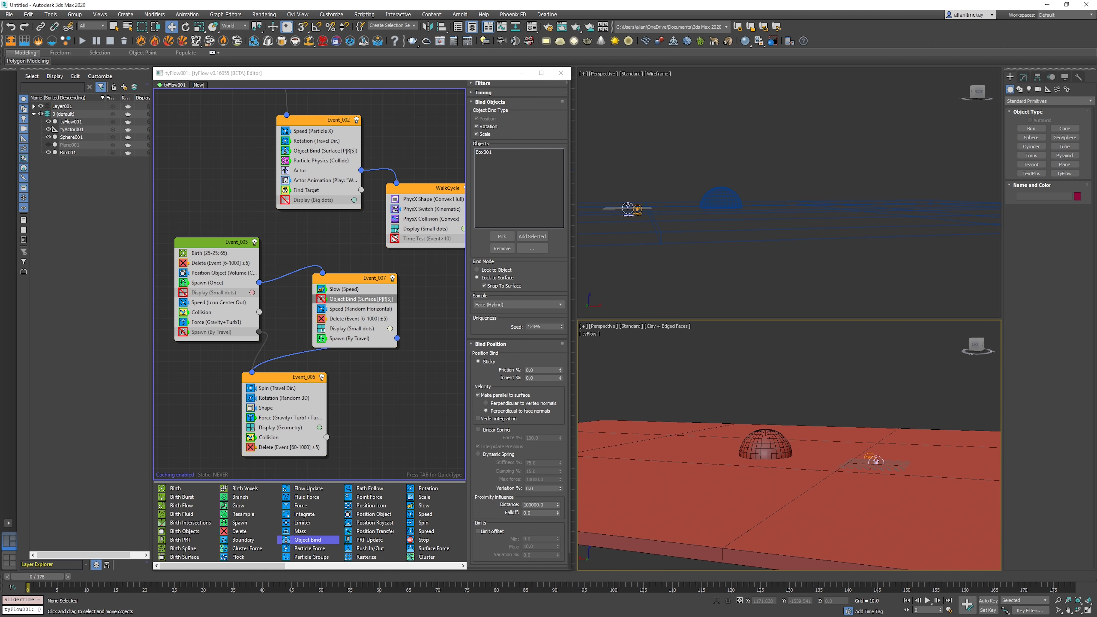
{"action": "key", "text": "slash"}
{"action": "key", "text": "slash"}
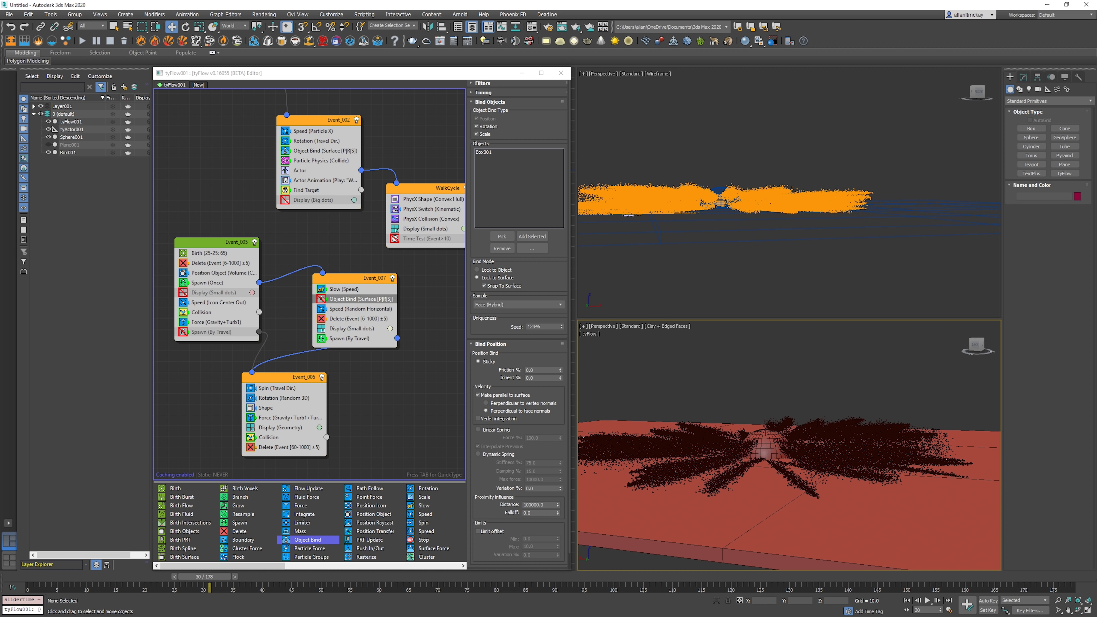
{"action": "key", "text": "w"}
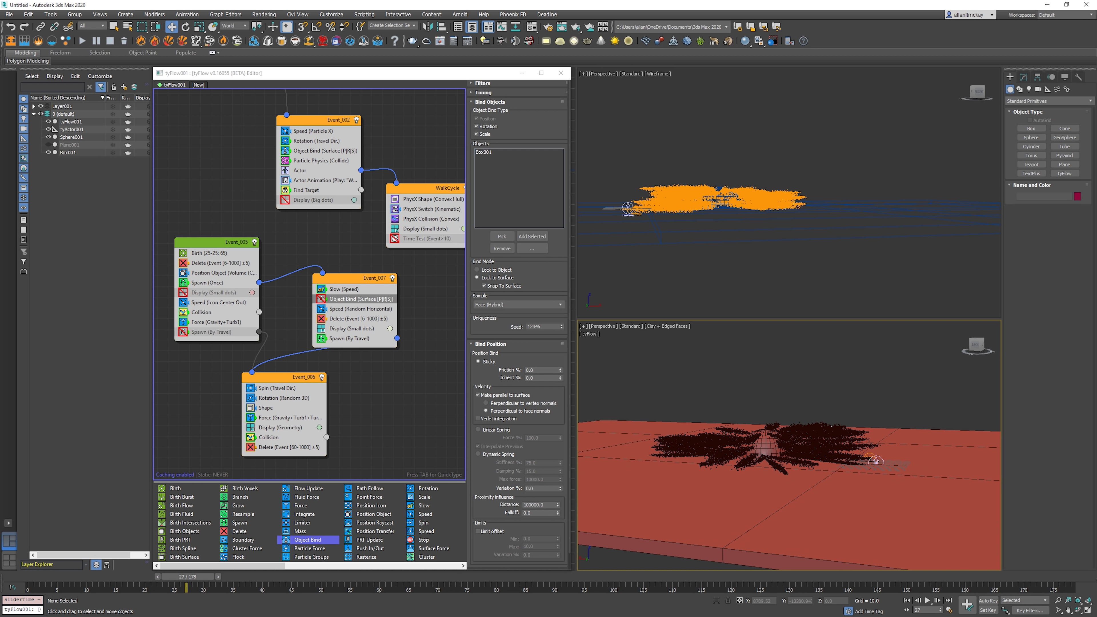
{"action": "left_click", "coordinate": [363, 385]}
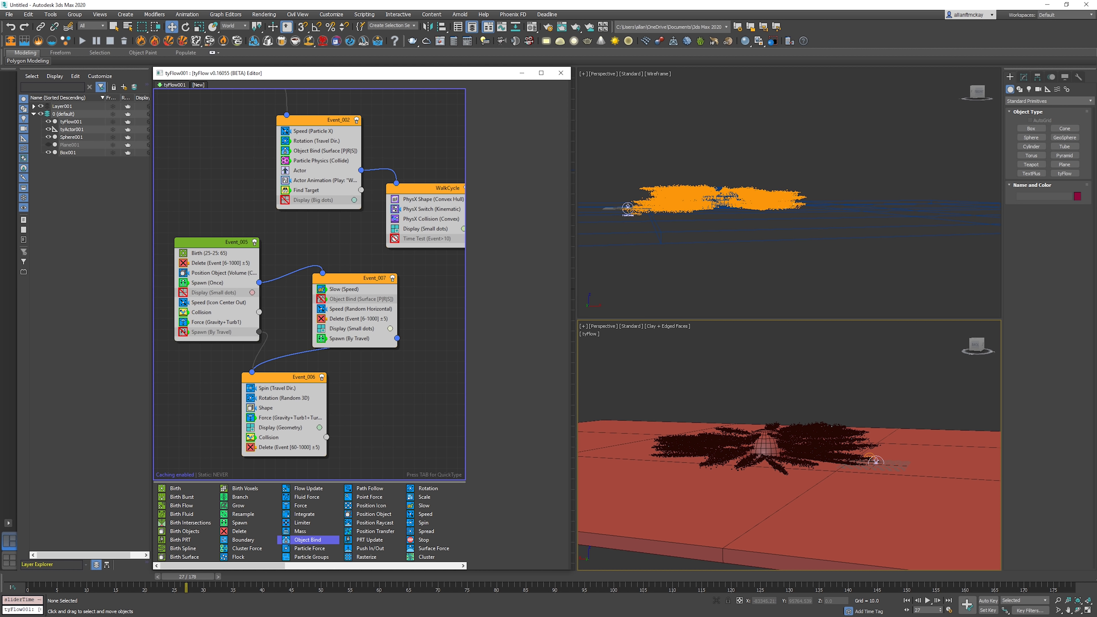
- Copy Event_005's Position Object operator into Event_007 below Slow, set its location to Pivots (In Order), and return to the first frame
{"action": "right_click", "coordinate": [217, 272]}
{"action": "left_click", "coordinate": [237, 278]}
{"action": "right_click", "coordinate": [352, 291]}
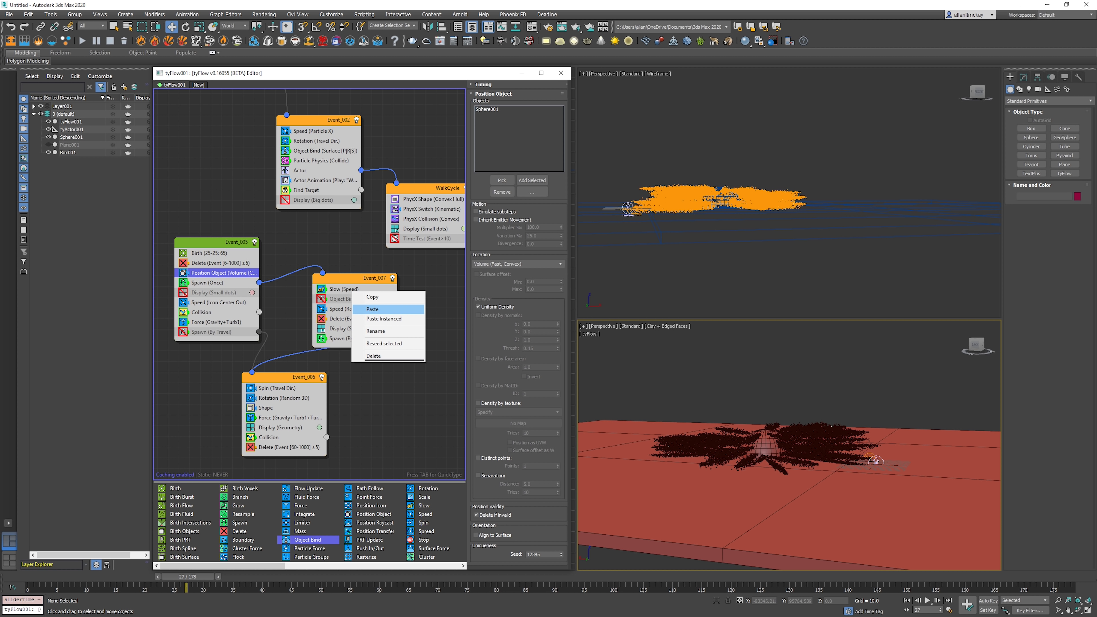
{"action": "left_click", "coordinate": [374, 310]}
{"action": "left_click", "coordinate": [361, 300]}
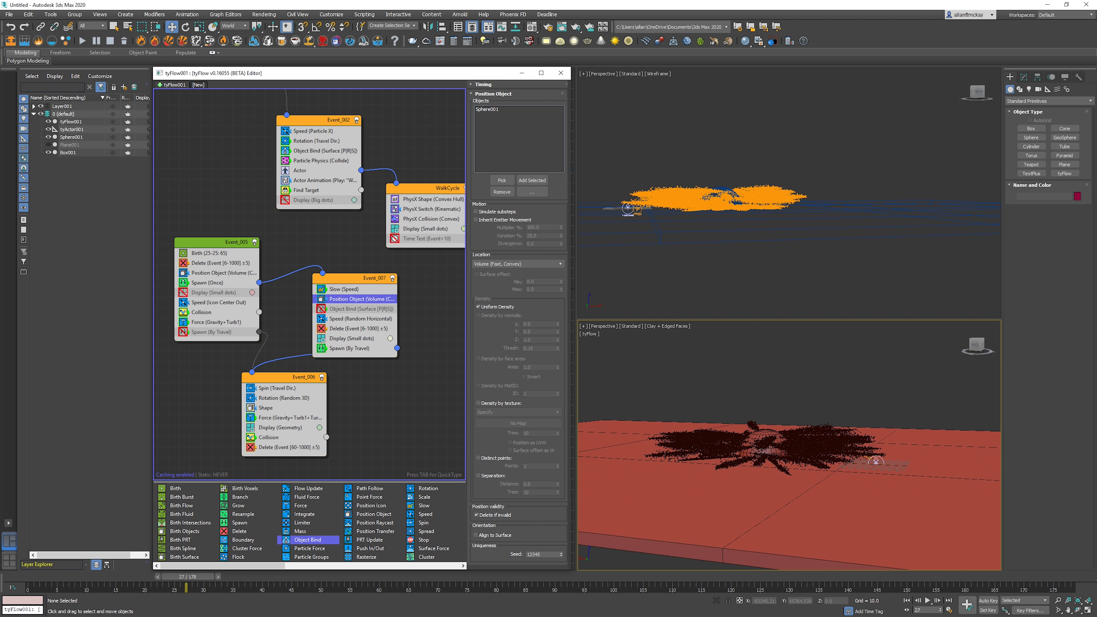
{"action": "left_click", "coordinate": [519, 264]}
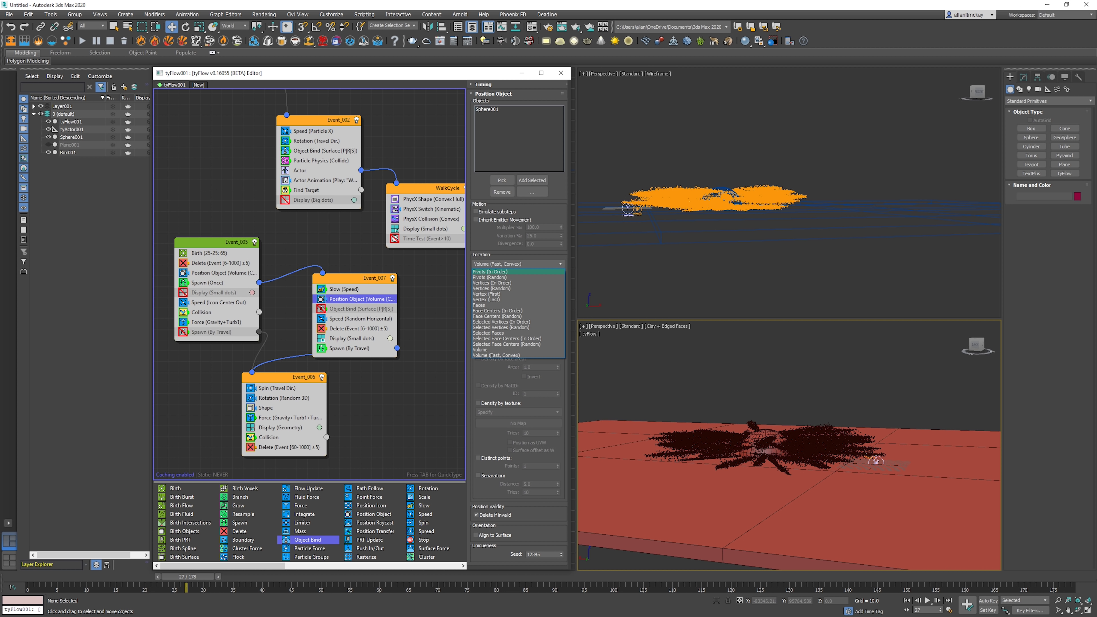
{"action": "left_click", "coordinate": [490, 272]}
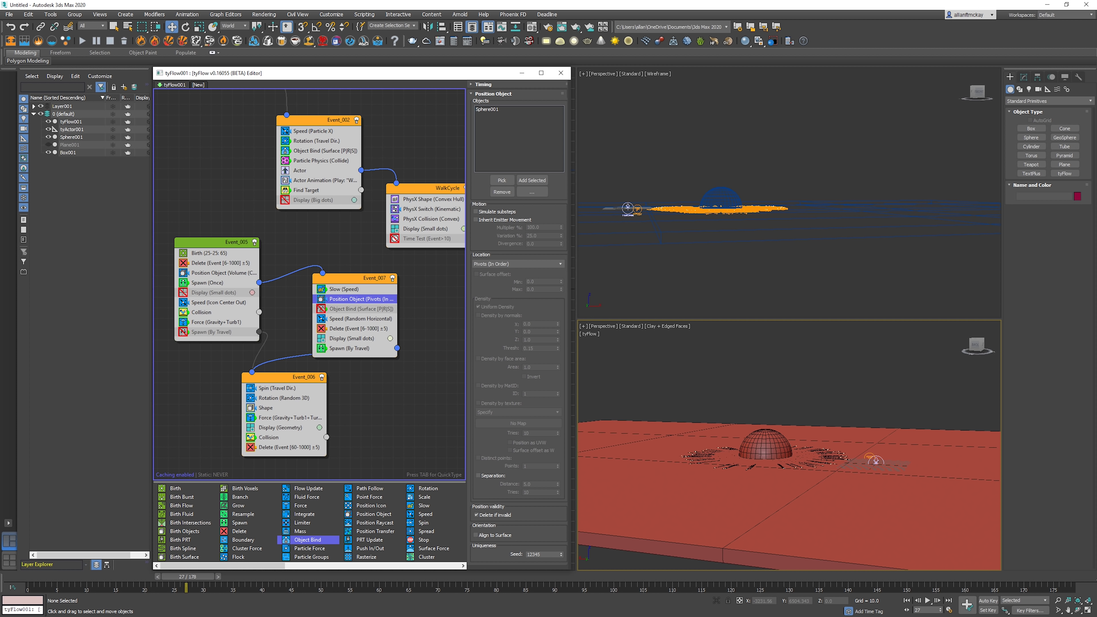
{"action": "key", "text": "Home"}
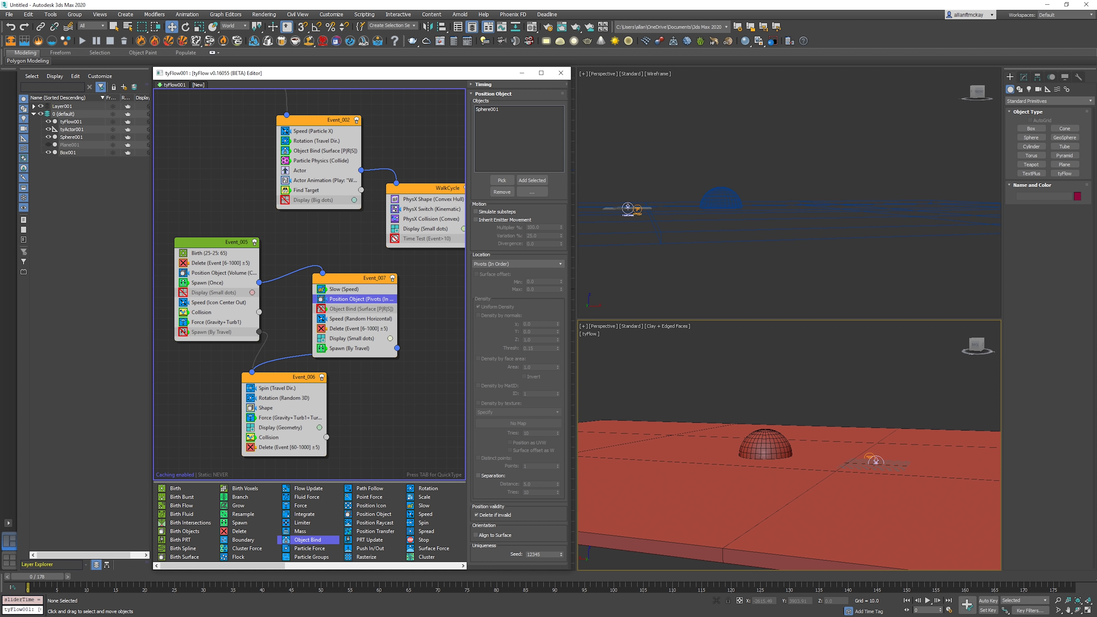
- Set the divergence of Event_007's Speed operator to 1.8 and preview the burst, returning to the first frame
{"action": "left_click", "coordinate": [360, 319]}
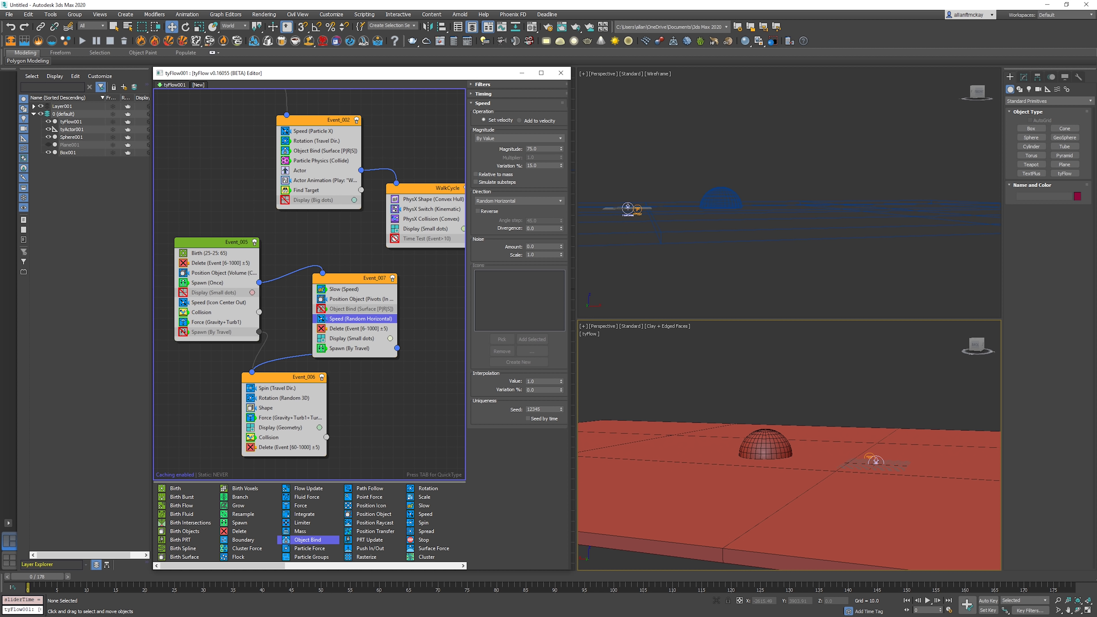
{"action": "left_click_drag", "start_coordinate": [561, 228], "coordinate": [562, 221]}
{"action": "key", "text": "/"}
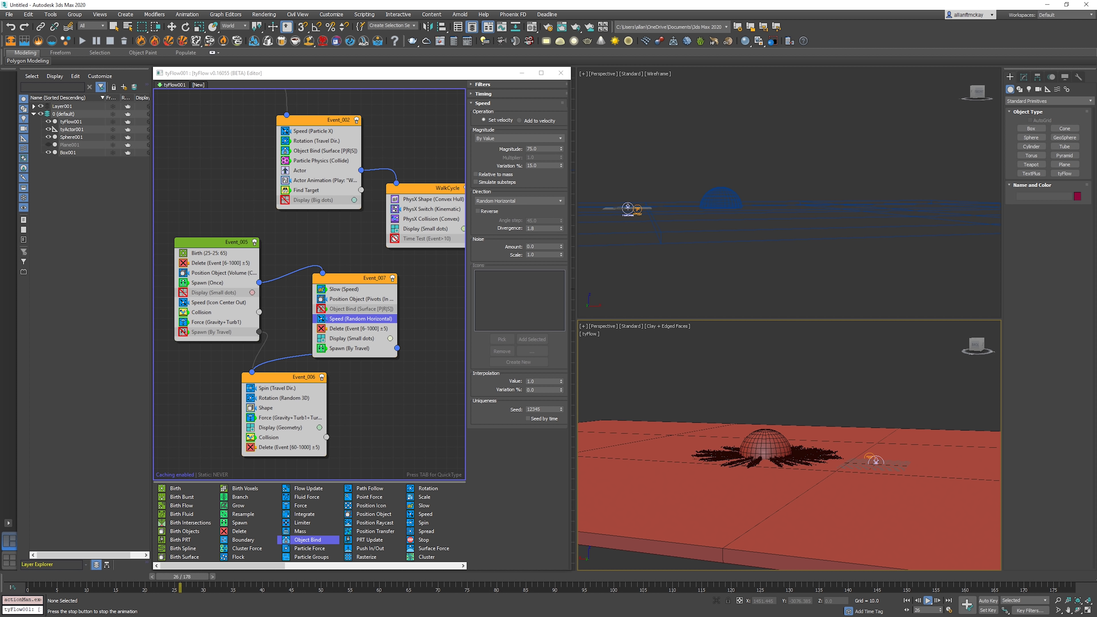
{"action": "key", "text": "/"}
{"action": "key", "text": "Home"}
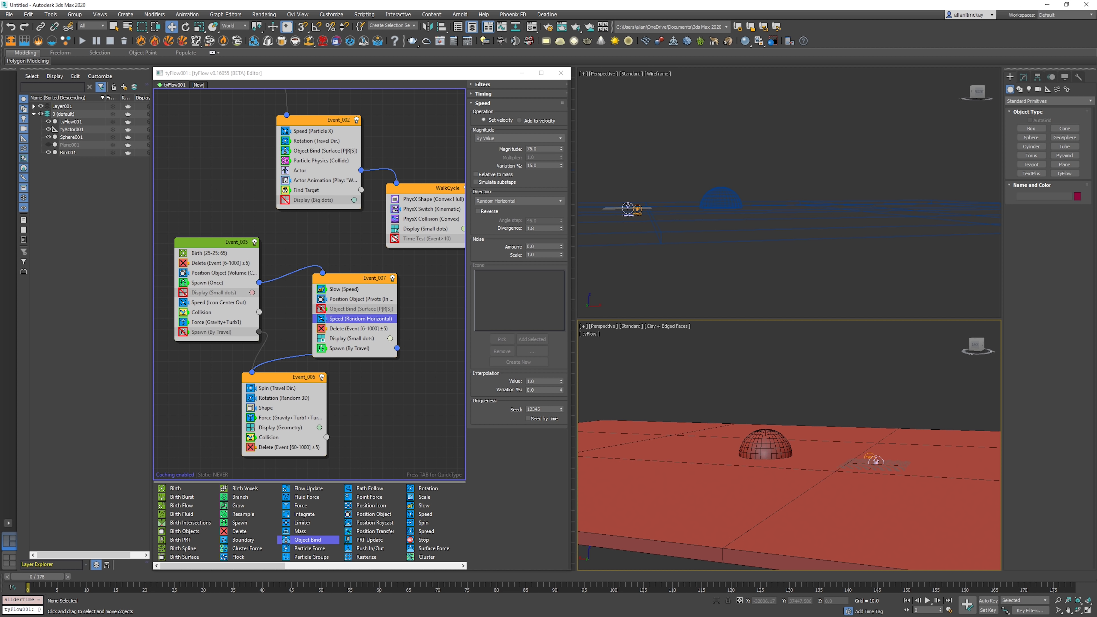
- Copy Event_006's Collision operator into Event_007 above Display and preview the burst, returning to the first frame
{"action": "left_click", "coordinate": [428, 302]}
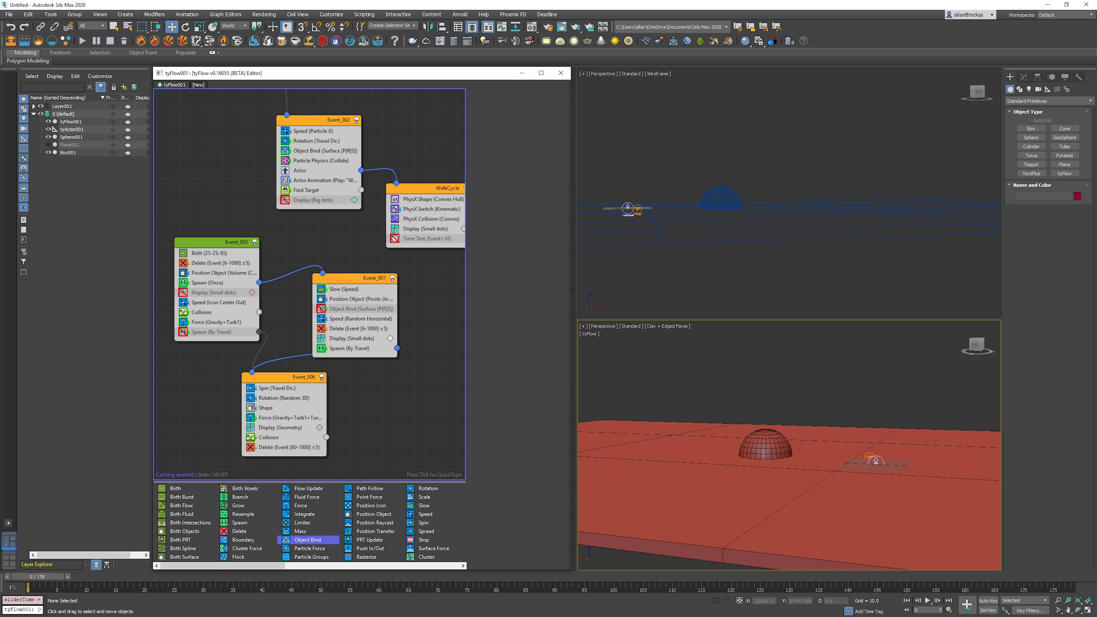
{"action": "right_click", "coordinate": [281, 438]}
{"action": "left_click", "coordinate": [302, 444]}
{"action": "right_click", "coordinate": [352, 332]}
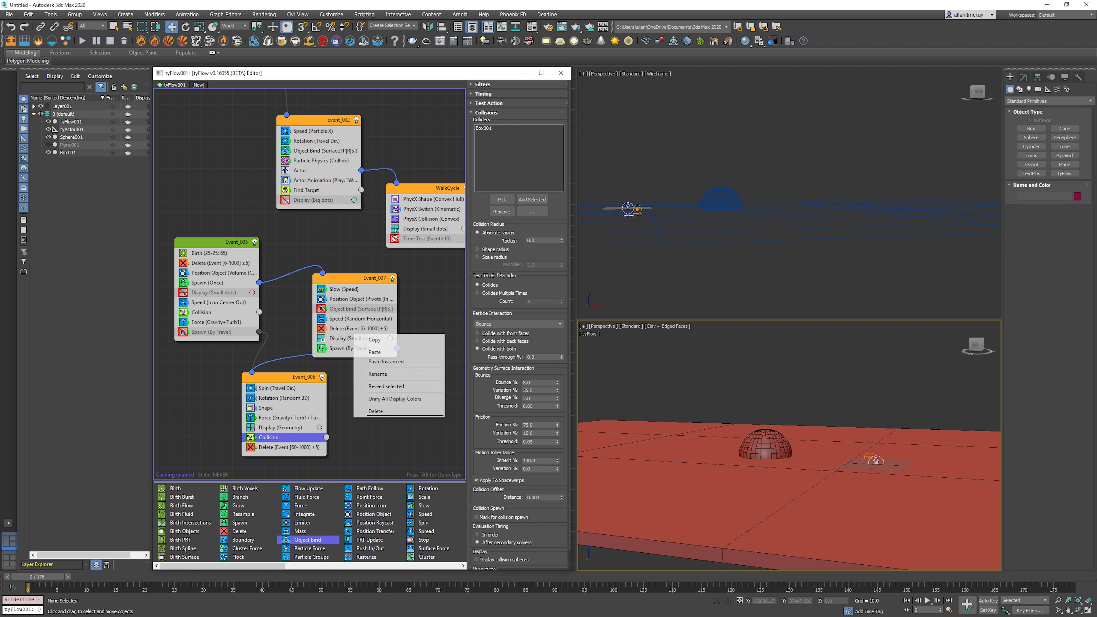
{"action": "left_click", "coordinate": [375, 351]}
{"action": "key", "text": "/"}
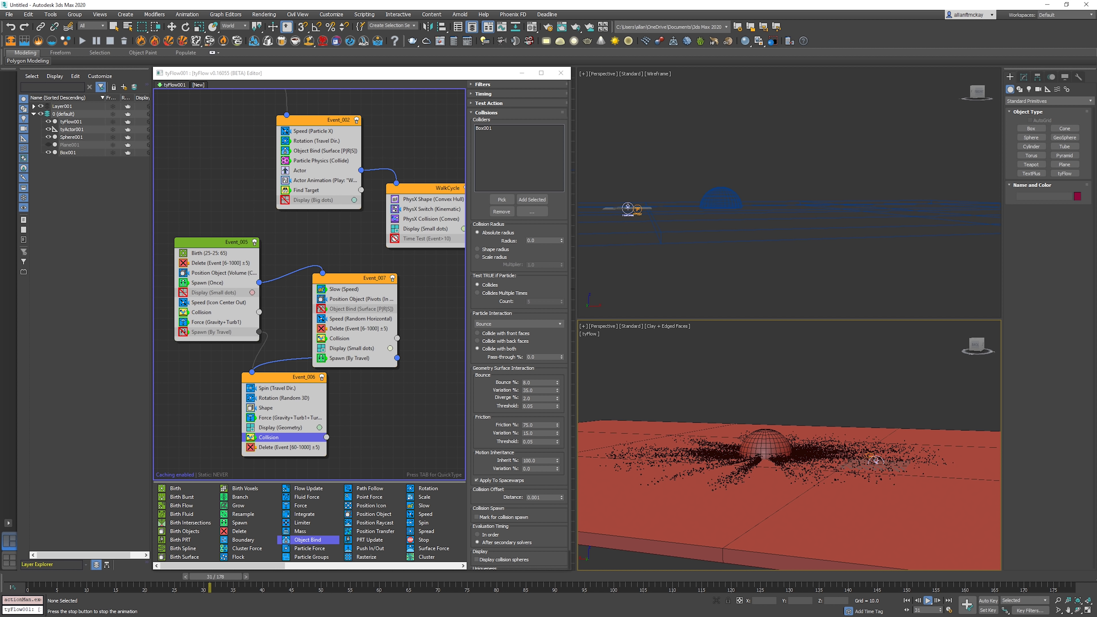
{"action": "key", "text": "/"}
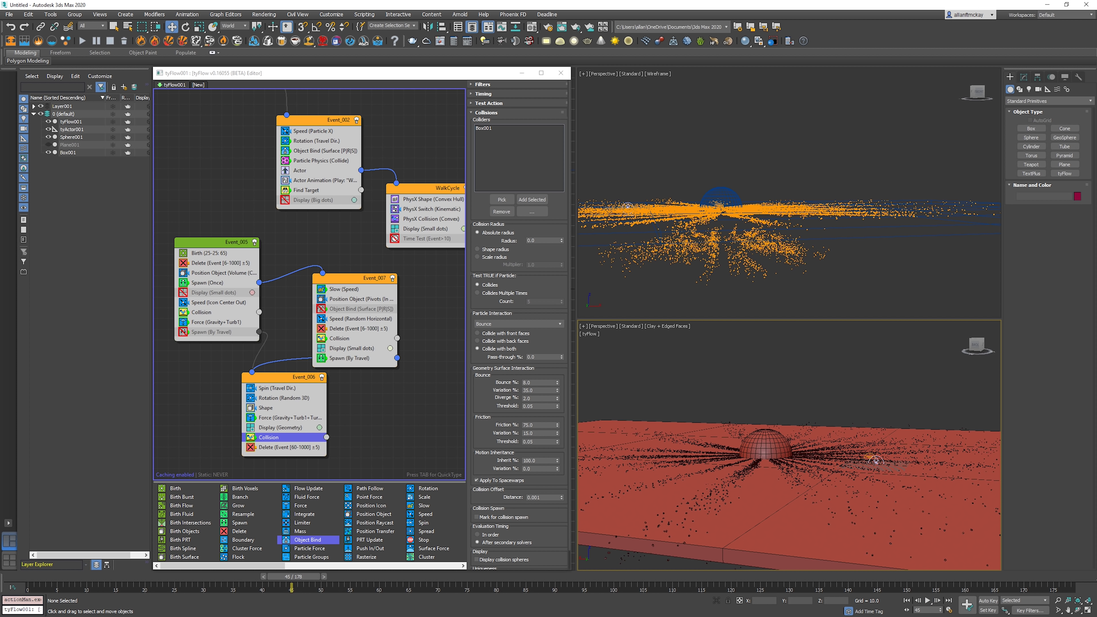
{"action": "key", "text": "Home"}
{"action": "left_click", "coordinate": [376, 411]}
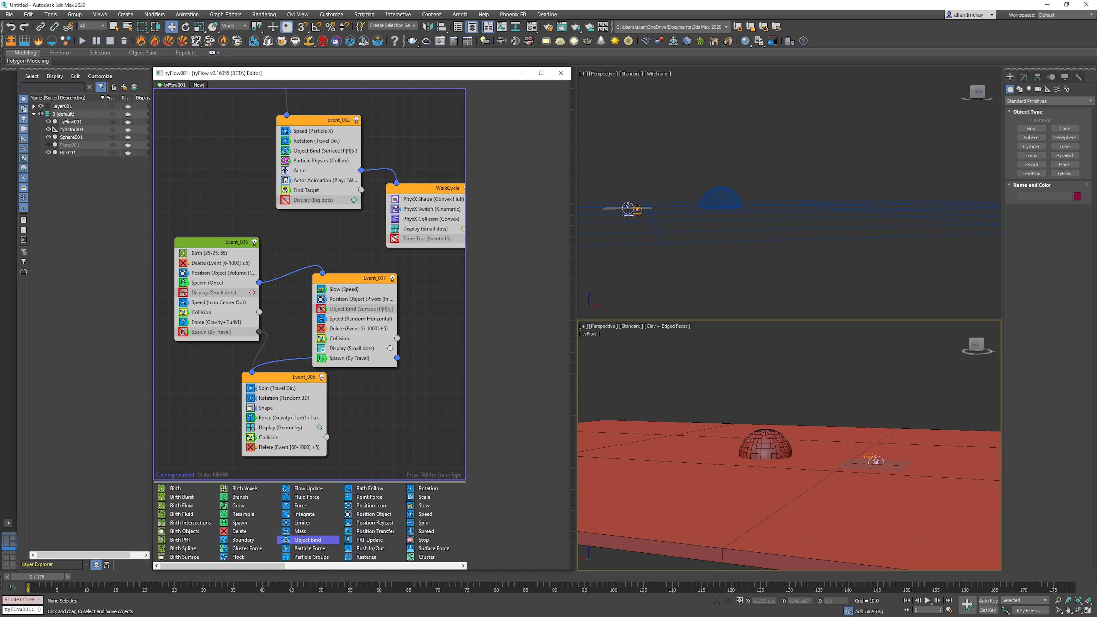
- Move Event_007's Slow operator just above Spawn (By Travel), set its velocity slowdown to 20%, and preview the burst from the first frame
{"action": "left_click_drag", "start_coordinate": [344, 288], "coordinate": [343, 352]}
{"action": "double_click", "coordinate": [533, 121]}
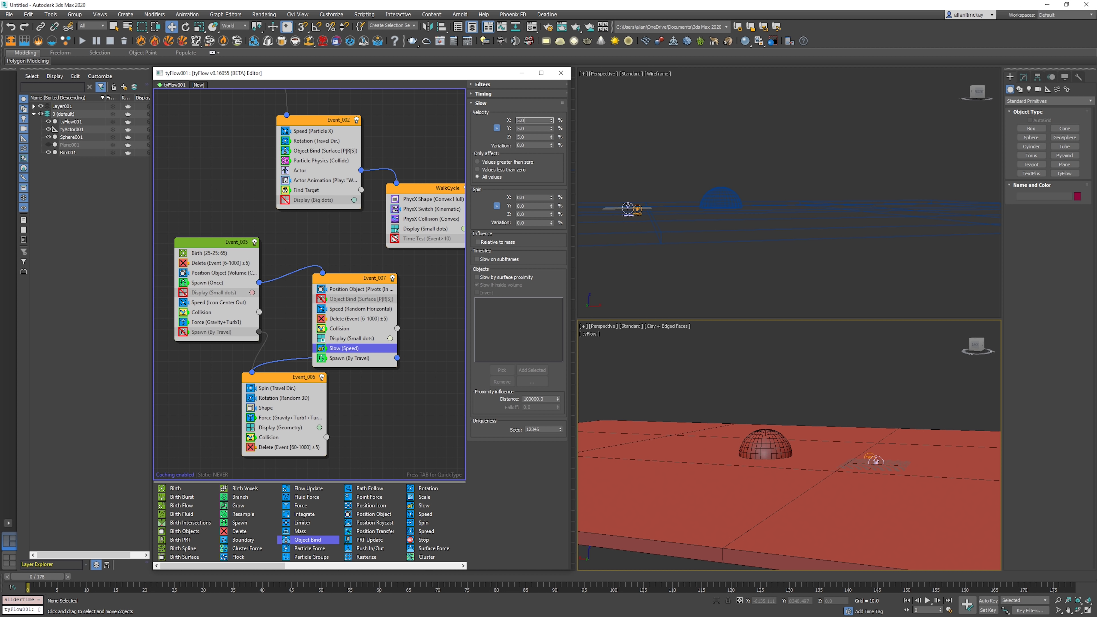
{"action": "type", "text": "20"}
{"action": "key", "text": "Return"}
{"action": "key", "text": "/"}
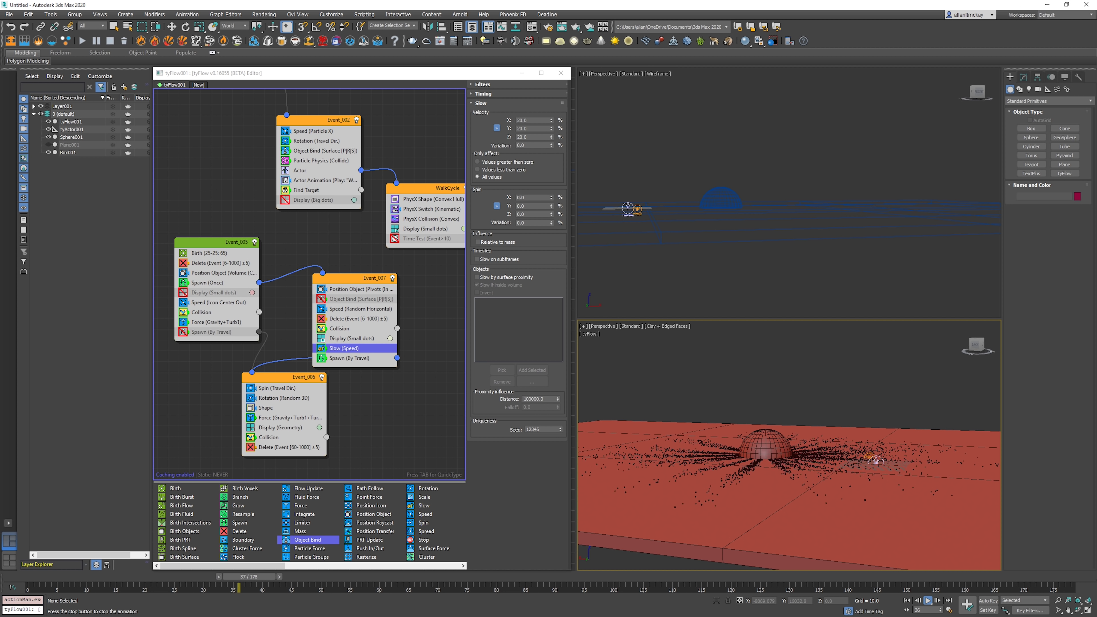
{"action": "key", "text": "/"}
{"action": "key", "text": "Home"}
- Turn Event_005's Spawn (By Travel) back on and play the combined burst with nothing selected, returning to the first frame
{"action": "left_click", "coordinate": [183, 332]}
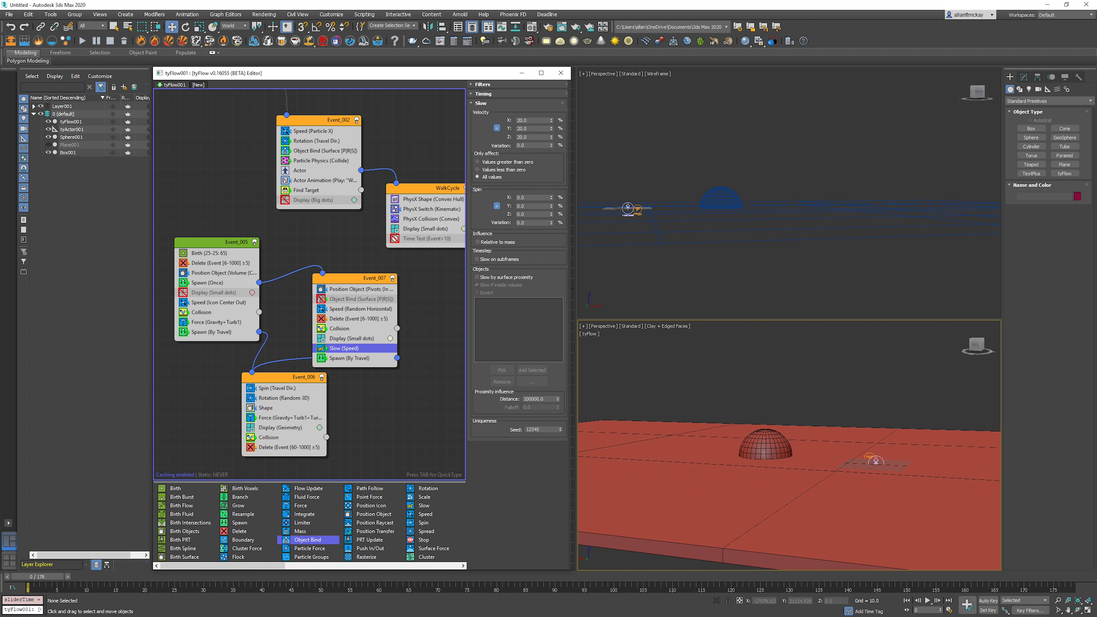
{"action": "key", "text": "/"}
{"action": "left_click", "coordinate": [765, 447]}
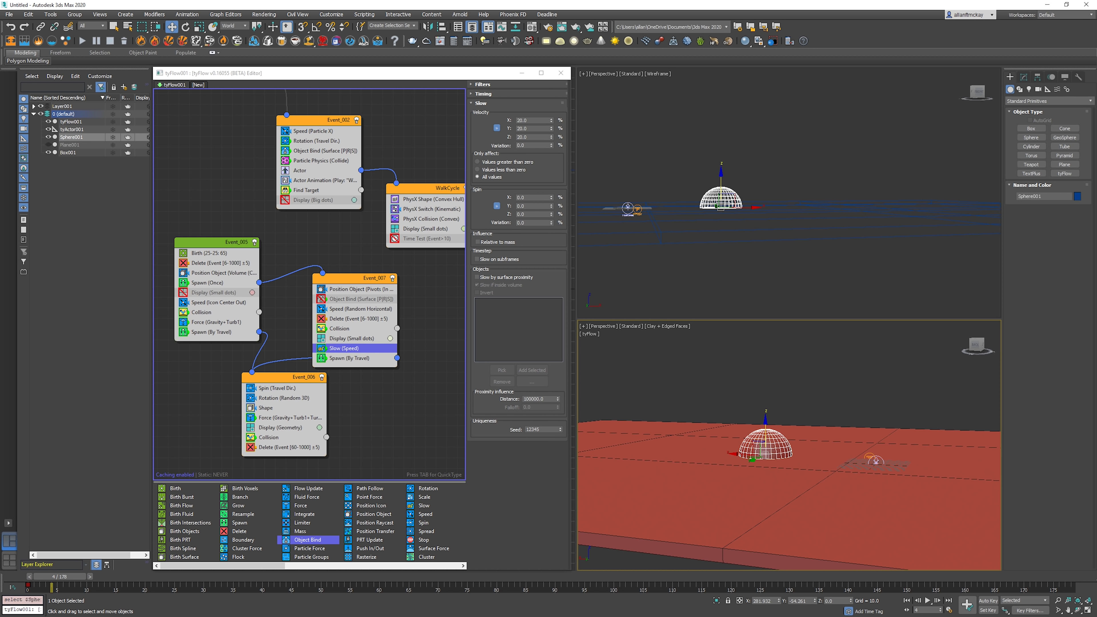
{"action": "key", "text": "ctrl+d"}
{"action": "key", "text": "/"}
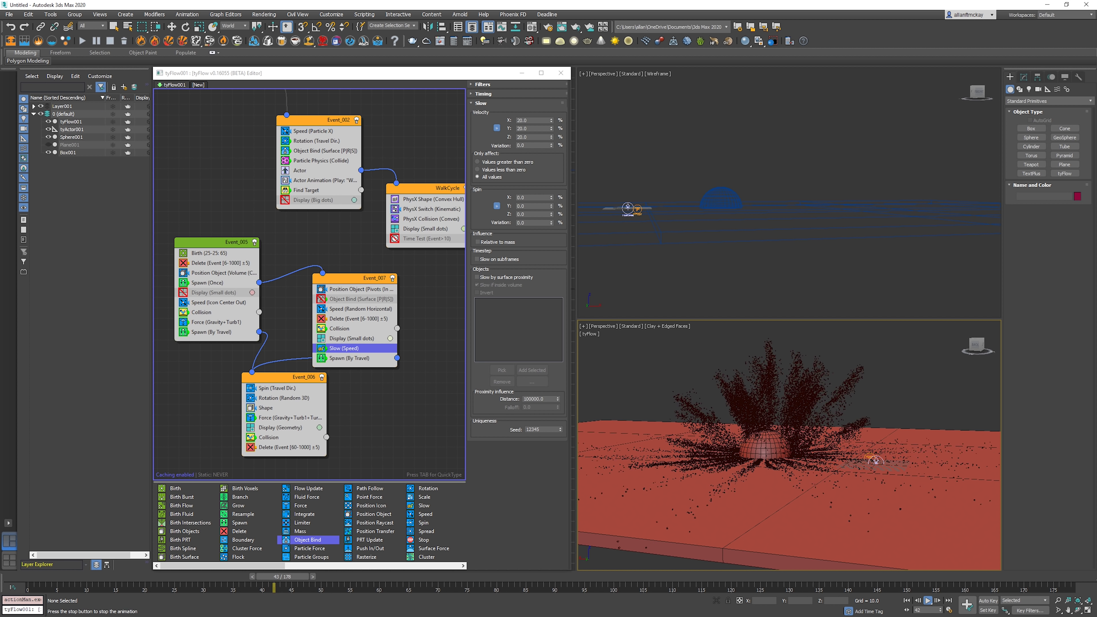
{"action": "key", "text": "/"}
{"action": "key", "text": "Home"}
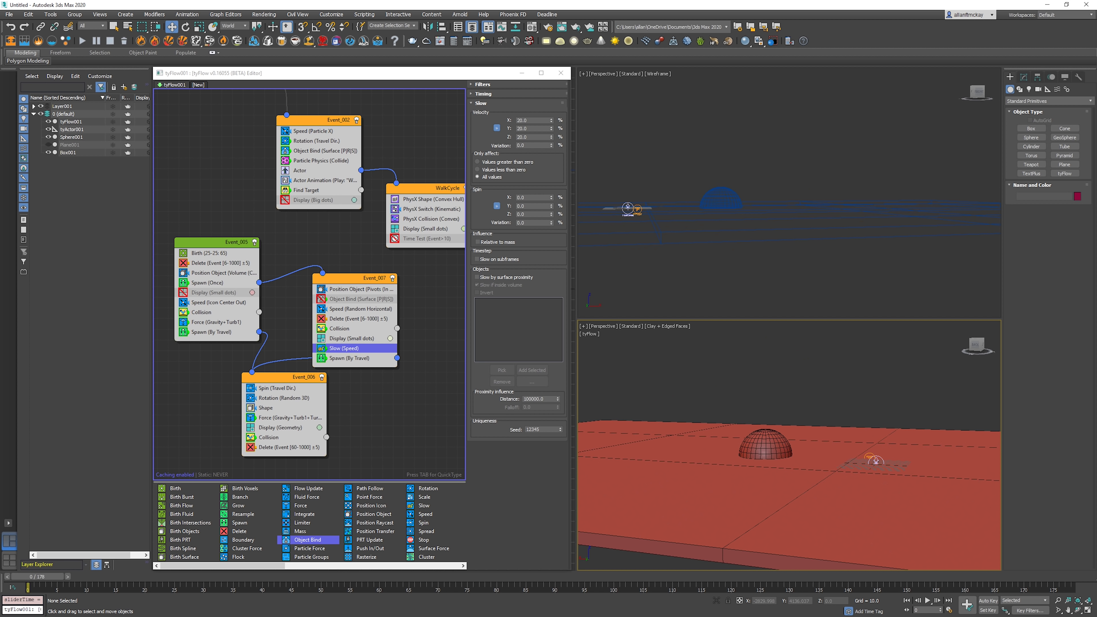
- Try an inherited velocity of 125%, divergence 15 and noise amount 1 in Event_007's Spawn (By Travel), previewing up to frame 31
{"action": "left_click", "coordinate": [208, 283]}
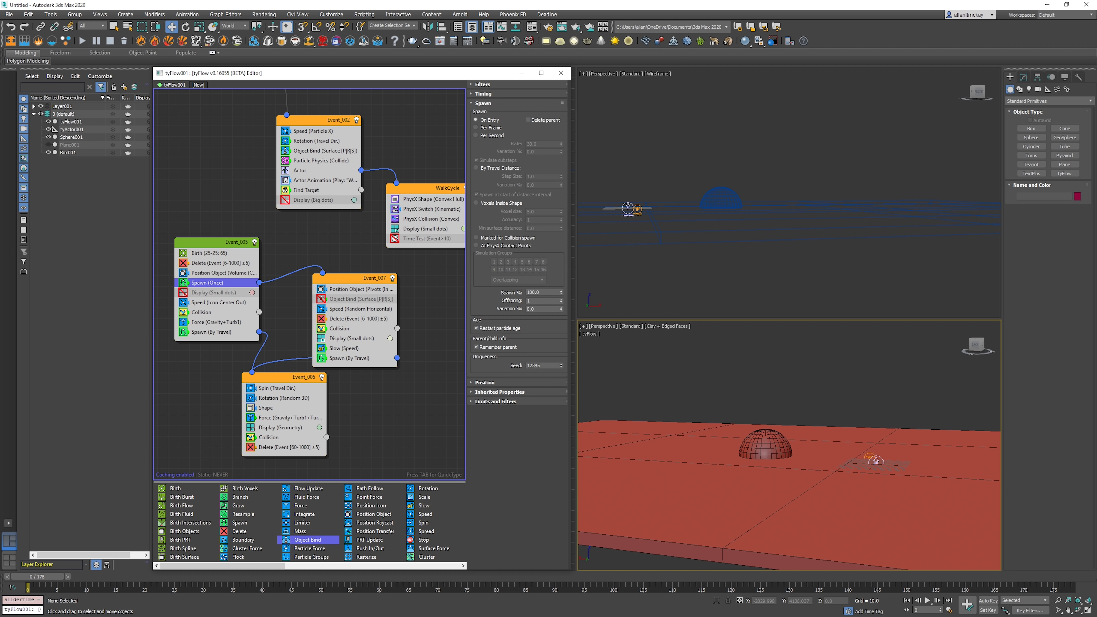
{"action": "left_click", "coordinate": [432, 298]}
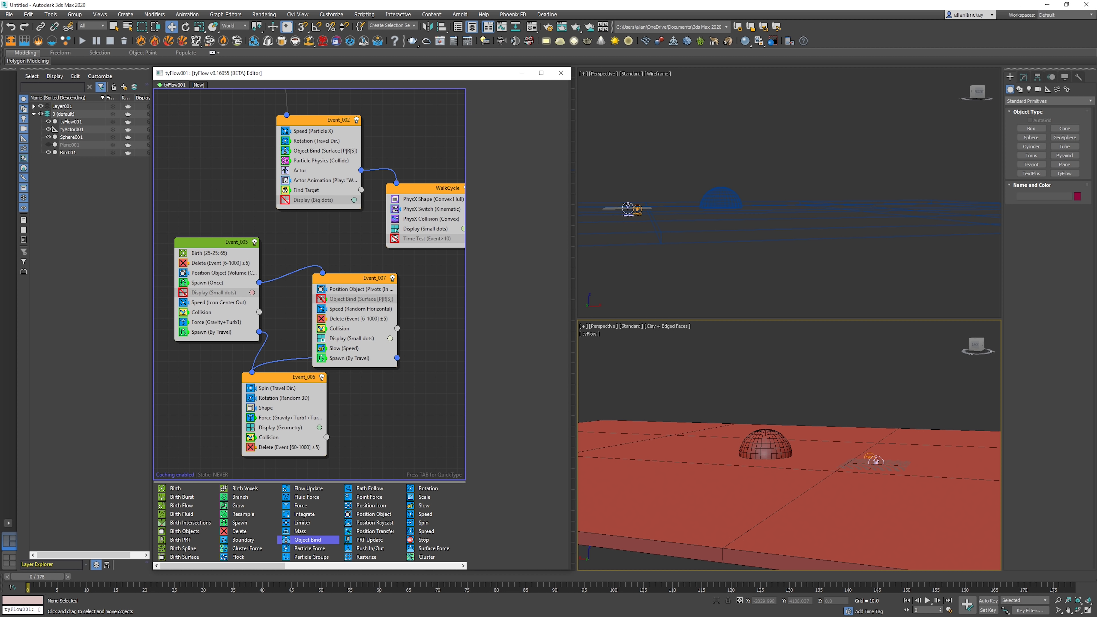
{"action": "left_click", "coordinate": [350, 358]}
{"action": "left_click", "coordinate": [500, 392]}
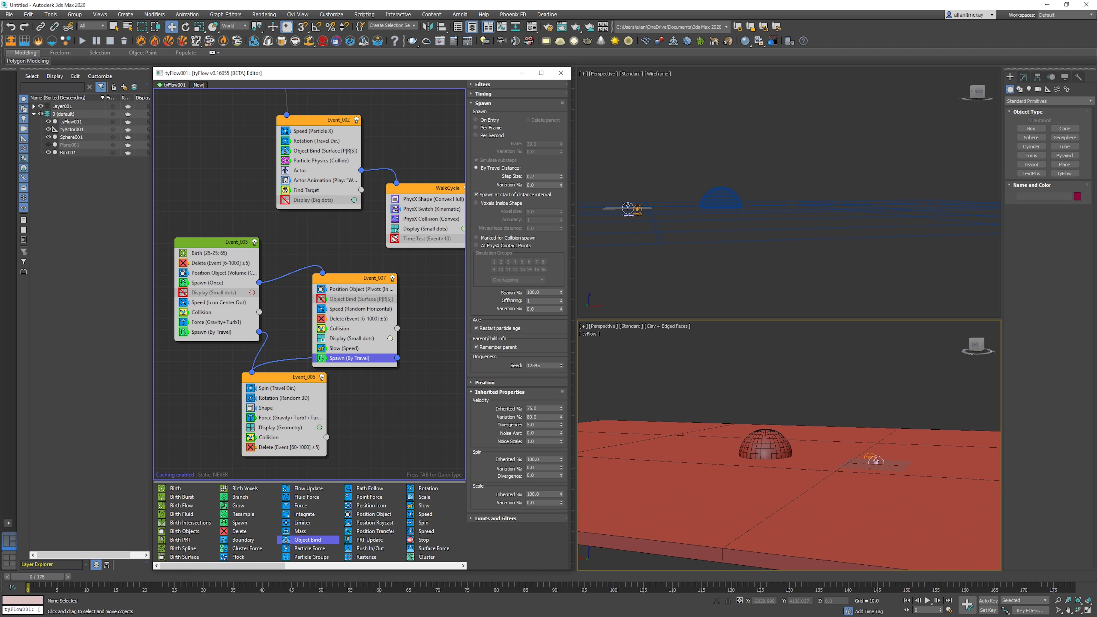
{"action": "double_click", "coordinate": [534, 409]}
{"action": "left_click_drag", "start_coordinate": [37, 576], "coordinate": [132, 576]}
{"action": "left_click", "coordinate": [539, 425]}
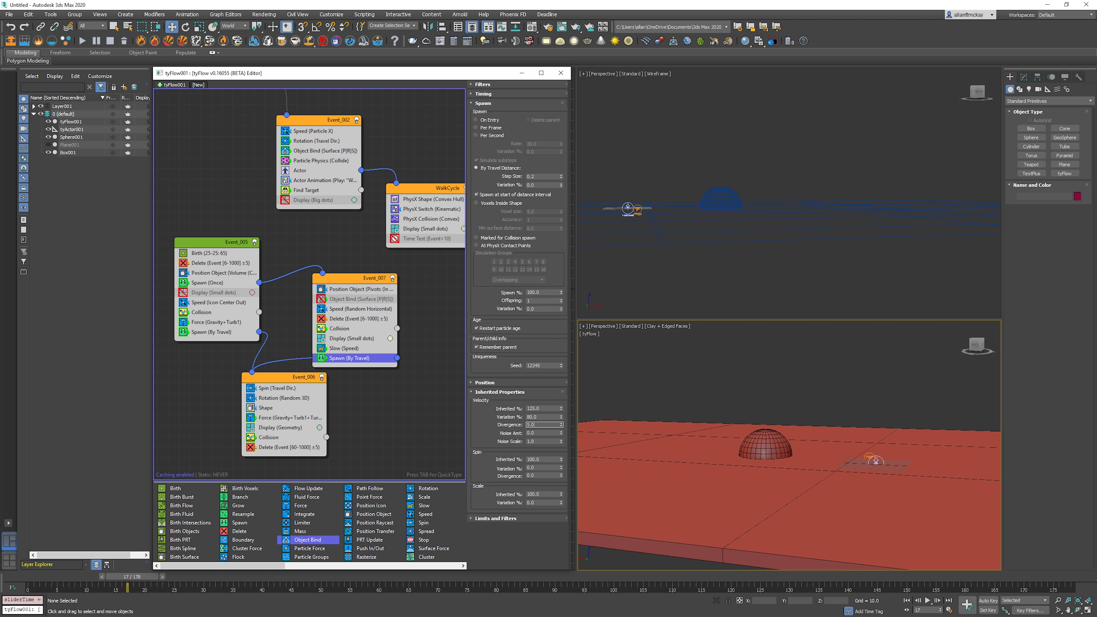
{"action": "type", "text": "15"}
{"action": "key", "text": "Tab"}
{"action": "type", "text": "1"}
{"action": "key", "text": "Return"}
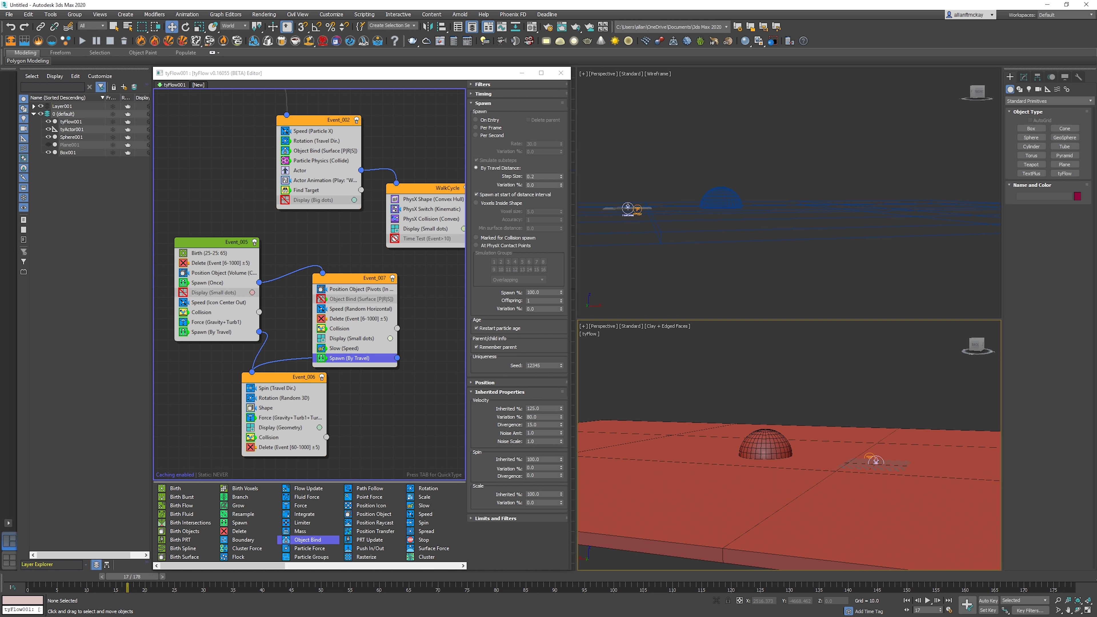
{"action": "key", "text": "slash"}
{"action": "key", "text": "slash"}
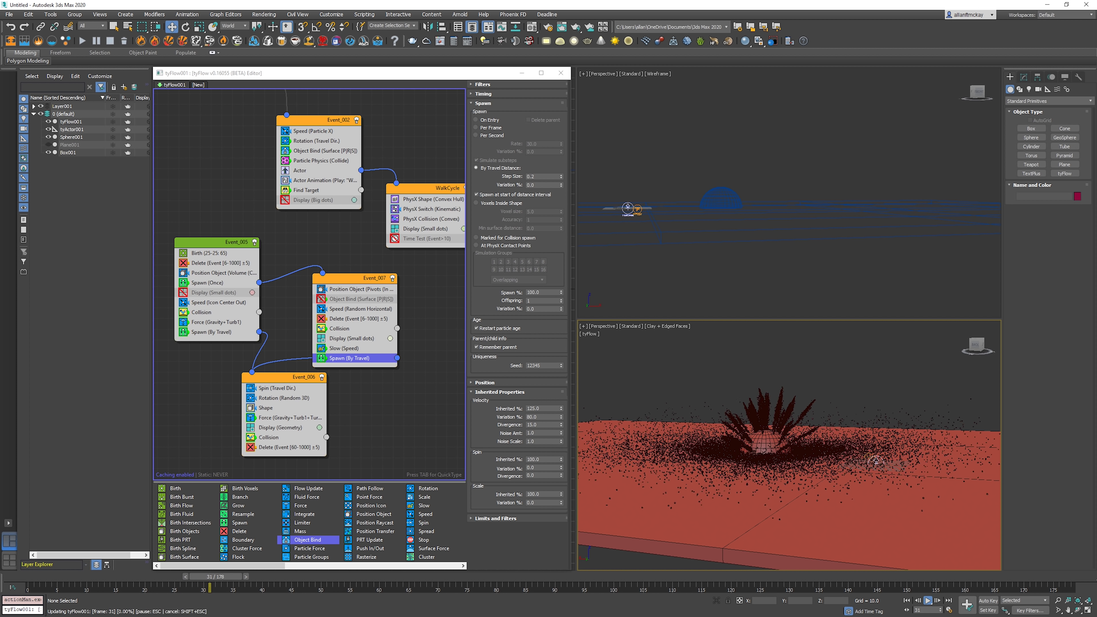
- Set Event_007's Spawn (By Travel) to noise amount 0, divergence 8 and inherited velocity 95%, and preview it, returning to the first frame
{"action": "double_click", "coordinate": [536, 433]}
{"action": "type", "text": "0"}
{"action": "key", "text": "Return"}
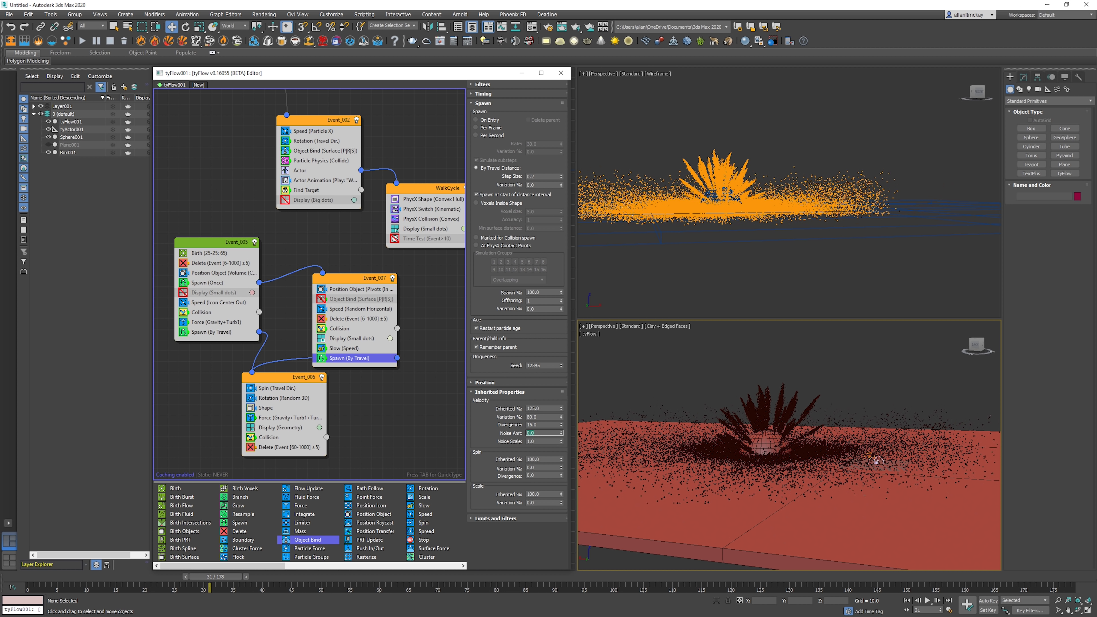
{"action": "key", "text": "shift+Tab"}
{"action": "type", "text": "8"}
{"action": "key", "text": "Return"}
{"action": "key", "text": "shift+Tab"}
{"action": "key", "text": "shift+Tab"}
{"action": "type", "text": "95"}
{"action": "key", "text": "Return"}
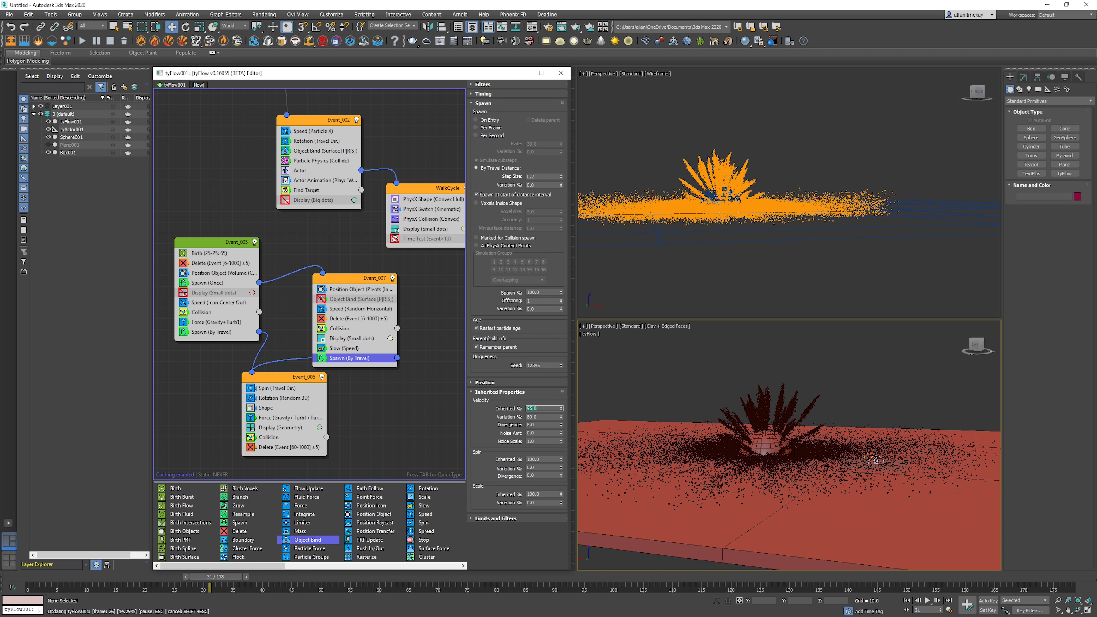
{"action": "key", "text": "/"}
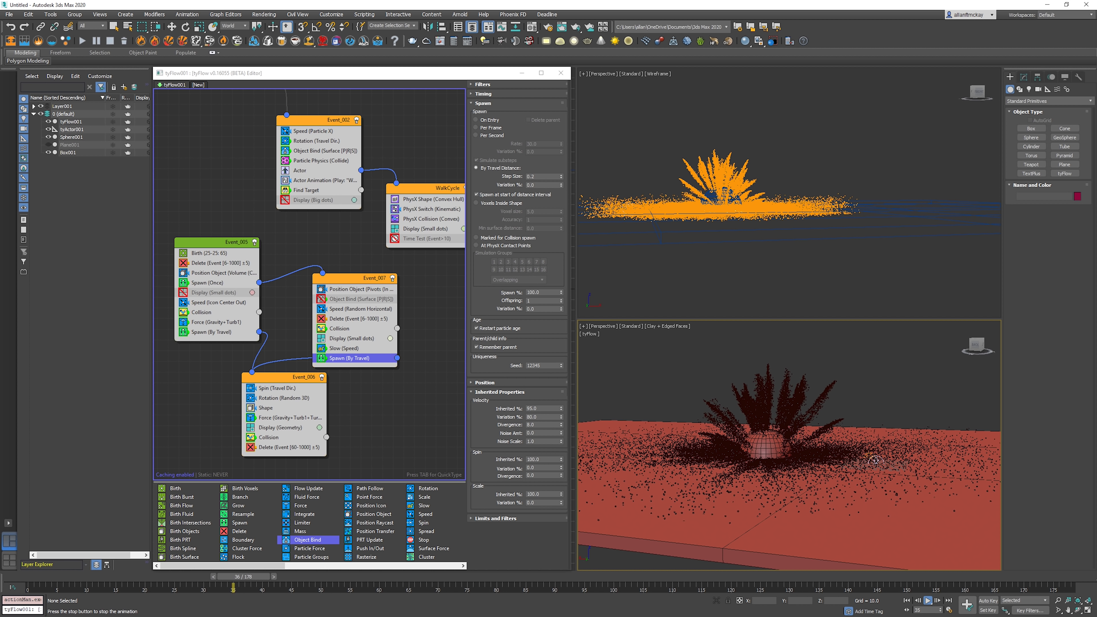
{"action": "key", "text": "/"}
{"action": "key", "text": "Home"}
- Turn Event_001 back on and play the burst together with the walking actors, stepping the last frames individually
{"action": "middle_click_drag", "start_coordinate": [276, 229], "coordinate": [269, 361]}
{"action": "left_click", "coordinate": [254, 169]}
{"action": "key", "text": "/"}
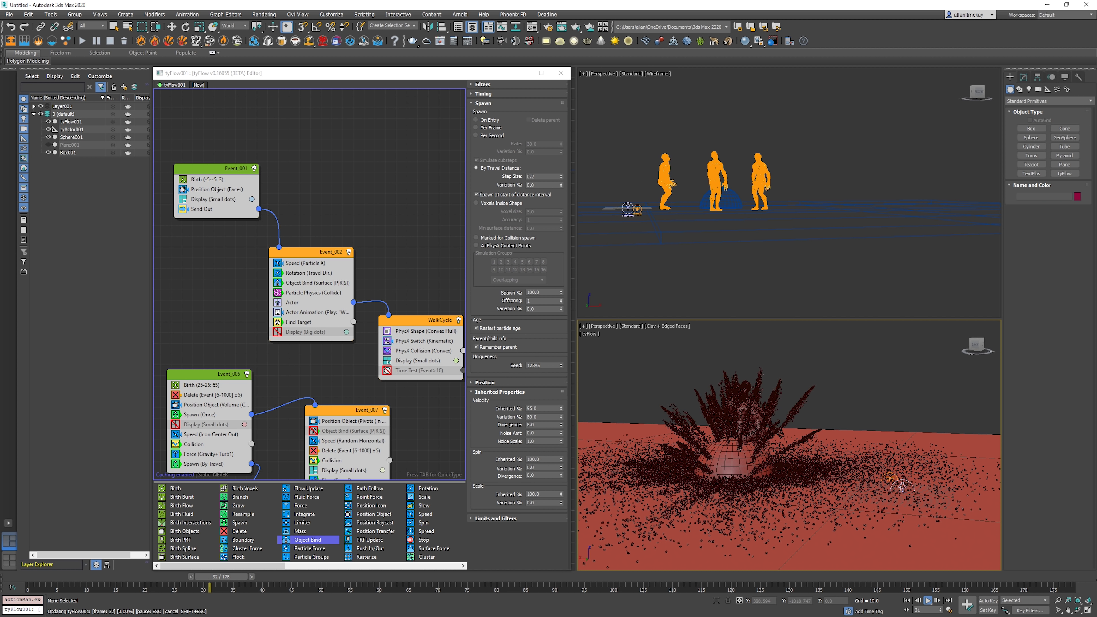
{"action": "key", "text": "period"}
{"action": "key", "text": "period"}
{"action": "key", "text": "period"}
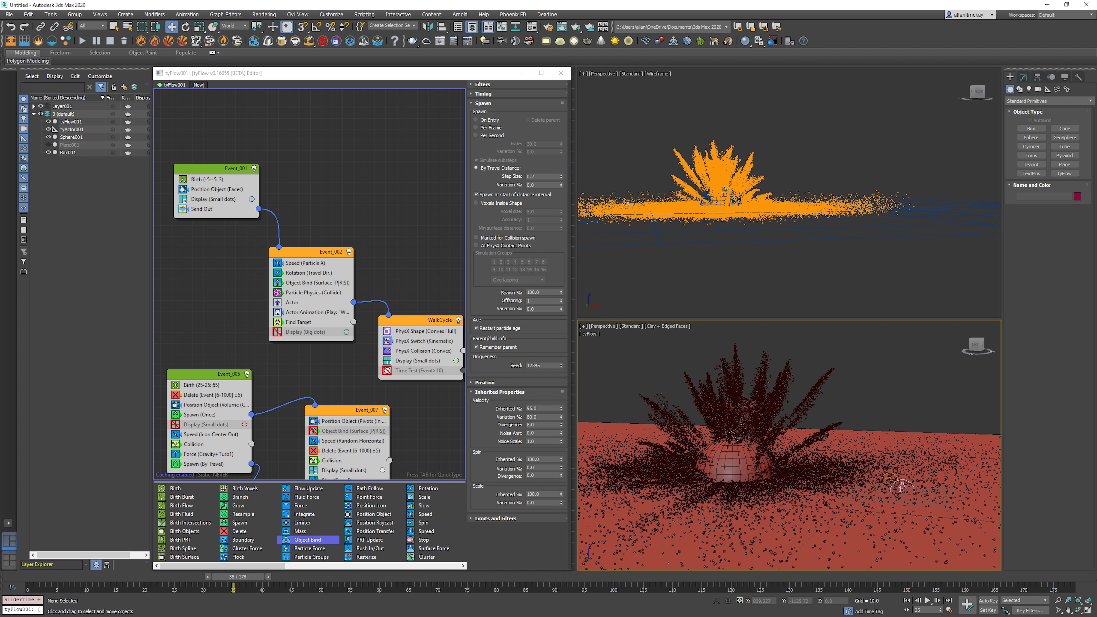
- Check the burst and walking actors from the opposite side of the sphere, replaying from the first frame and stopping at frame 22
{"action": "middle_click_drag", "start_coordinate": [821, 445], "coordinate": [713, 458], "text": "alt"}
{"action": "middle_click_drag", "start_coordinate": [790, 516], "coordinate": [809, 517], "text": "alt"}
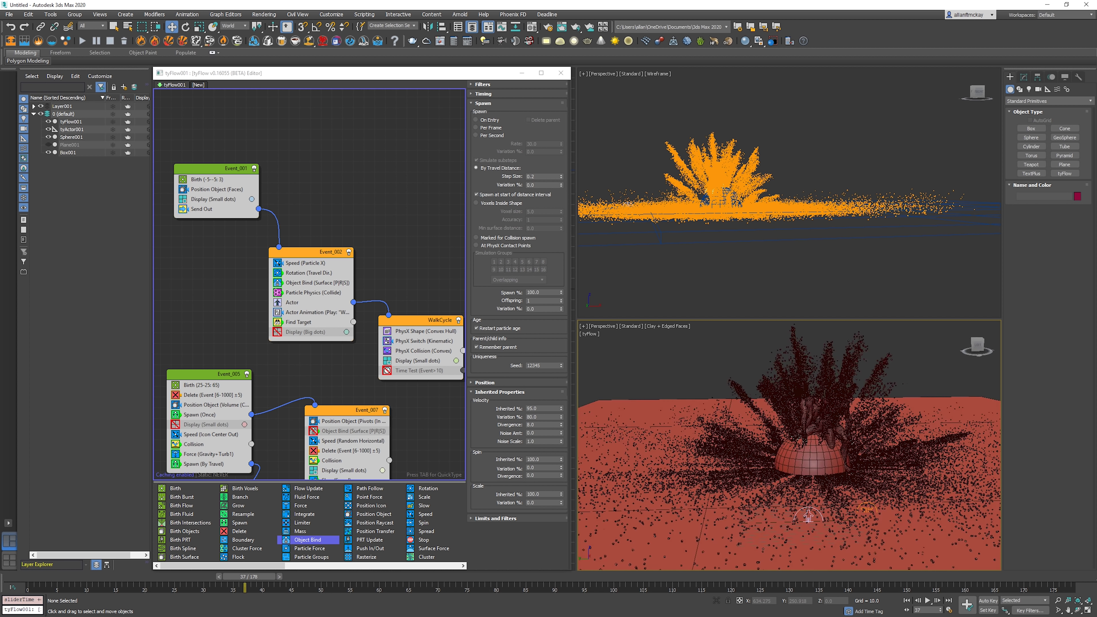
{"action": "key", "text": "slash"}
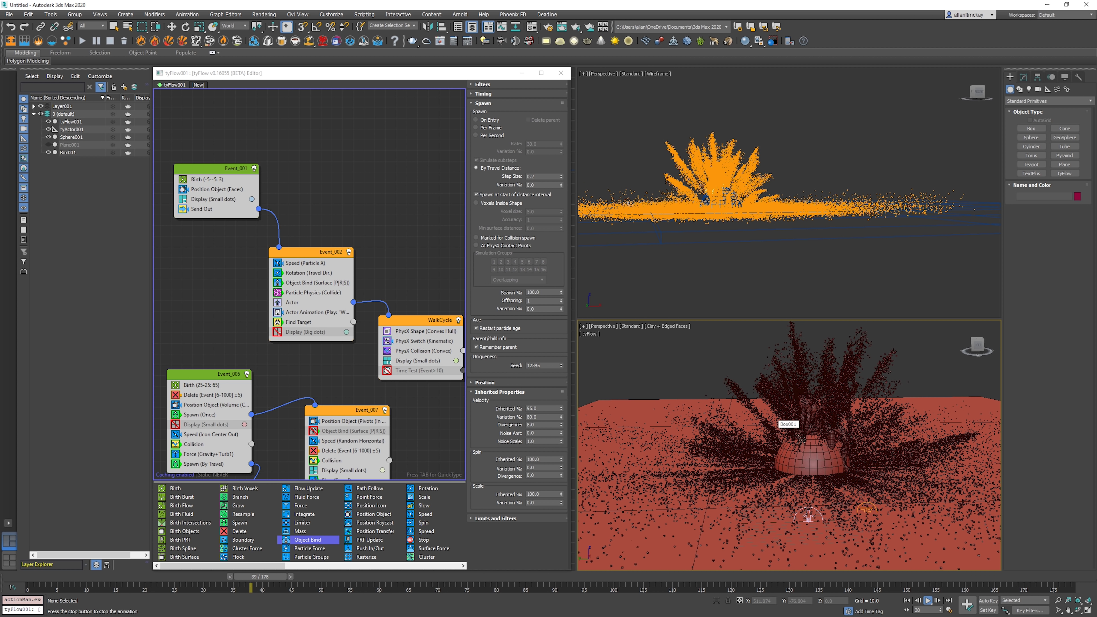
{"action": "key", "text": "w"}
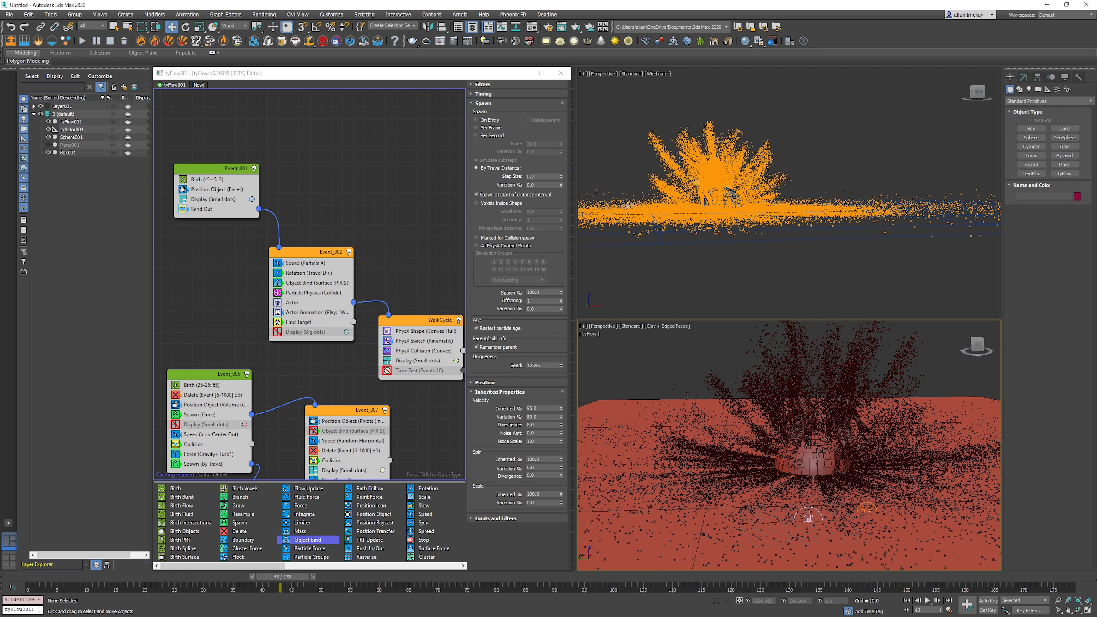
{"action": "key", "text": "Home"}
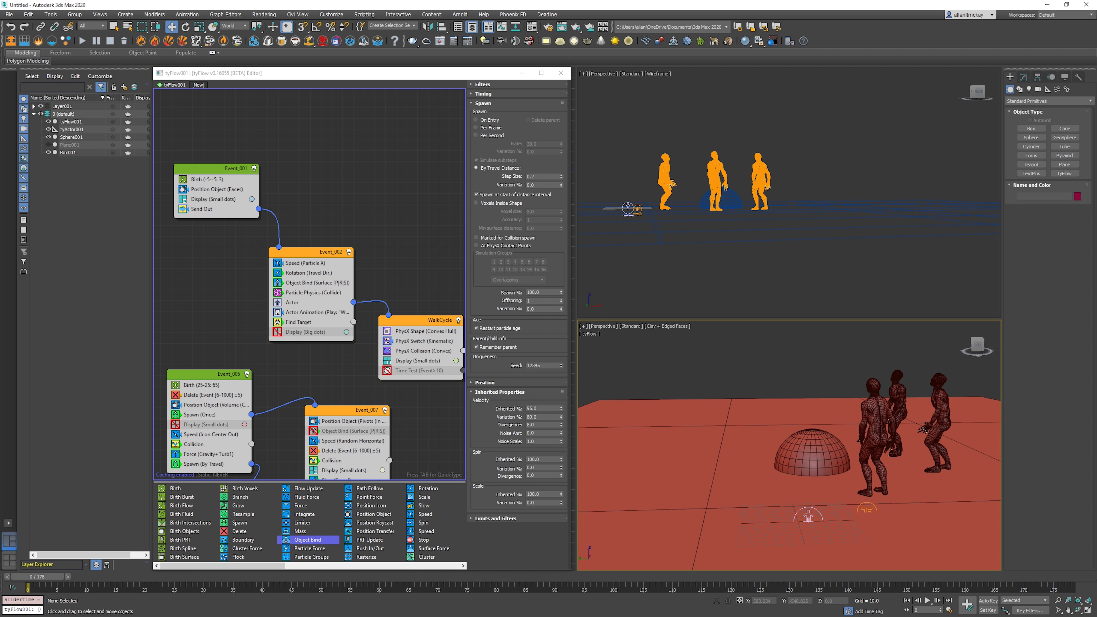
{"action": "key", "text": "slash"}
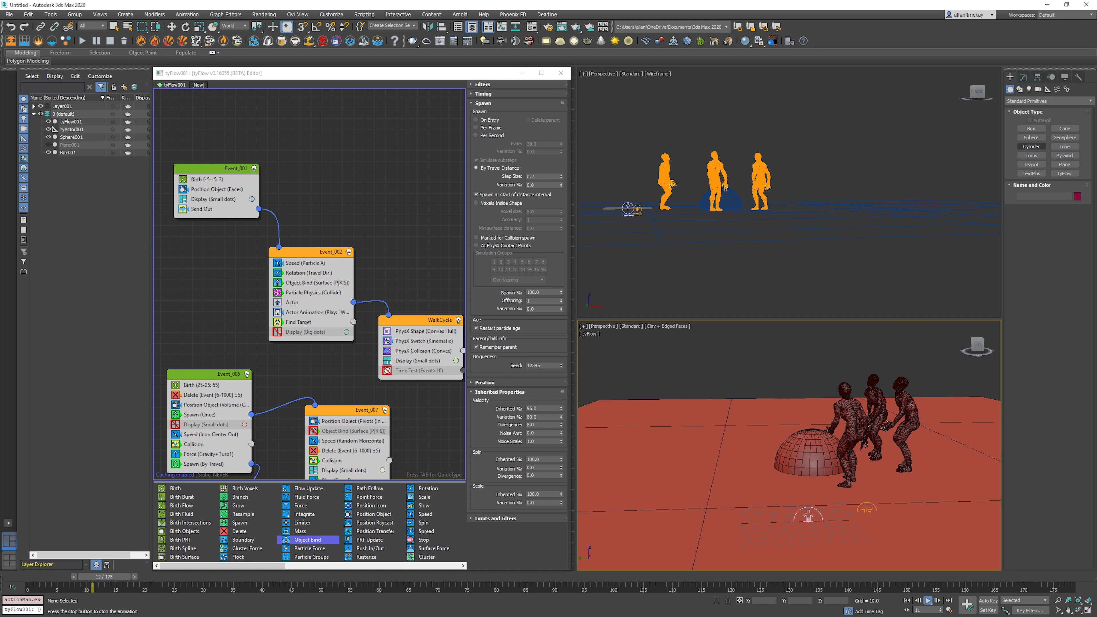
{"action": "key", "text": "slash"}
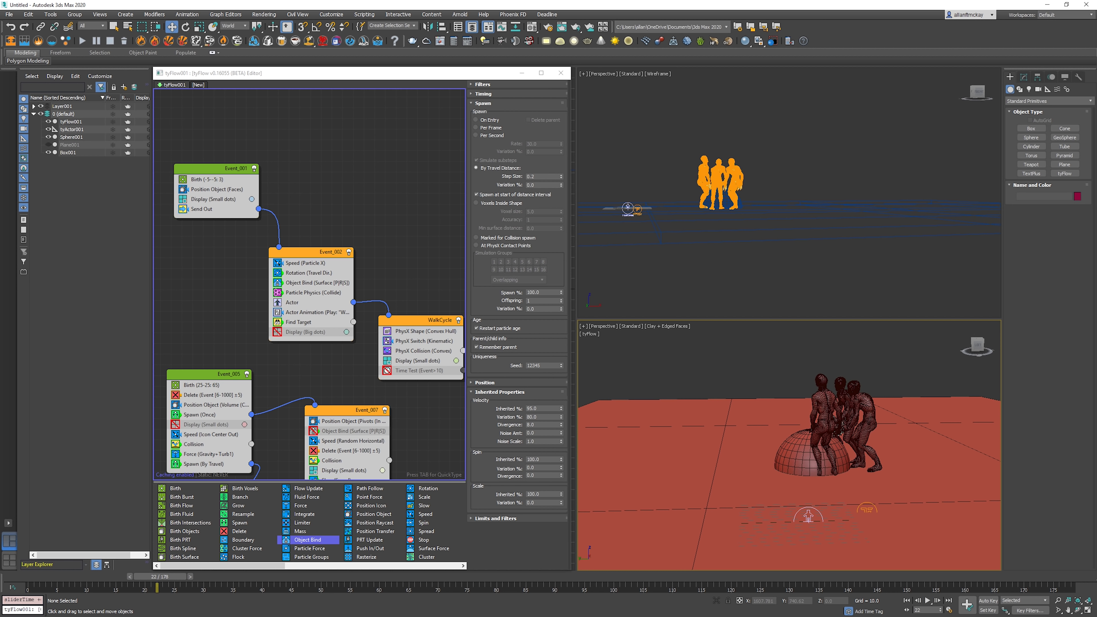
- Add a Particle Groups operator to Event_005 below Birth, assigning simulation group 2
{"action": "left_click", "coordinate": [268, 358]}
{"action": "middle_click_drag", "start_coordinate": [267, 359], "coordinate": [355, 221]}
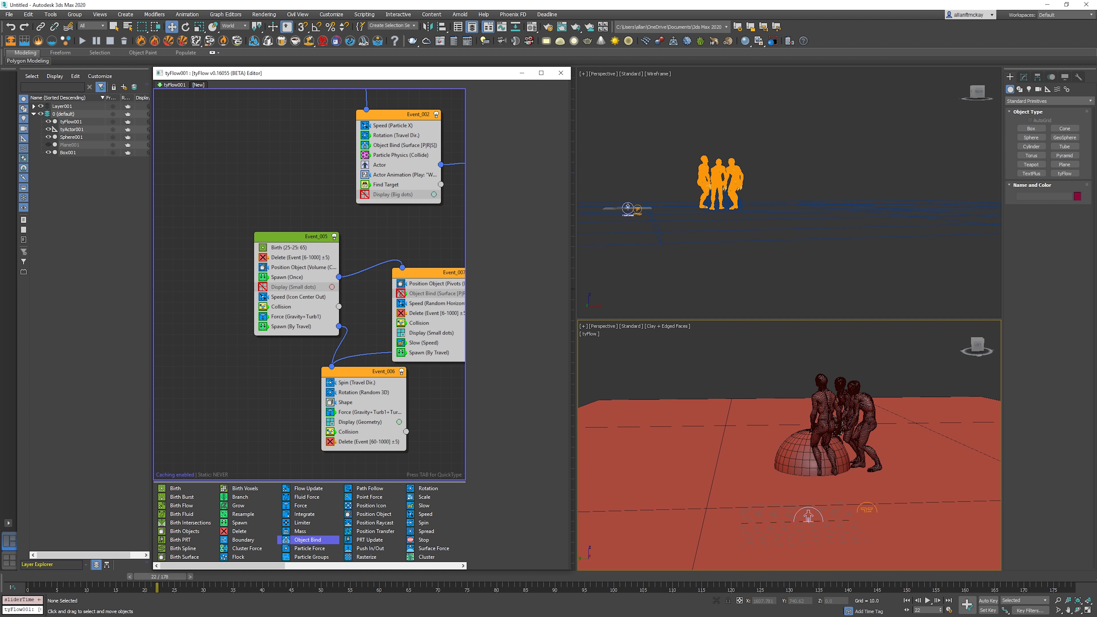
{"action": "left_click", "coordinate": [290, 237]}
{"action": "key", "text": "Tab"}
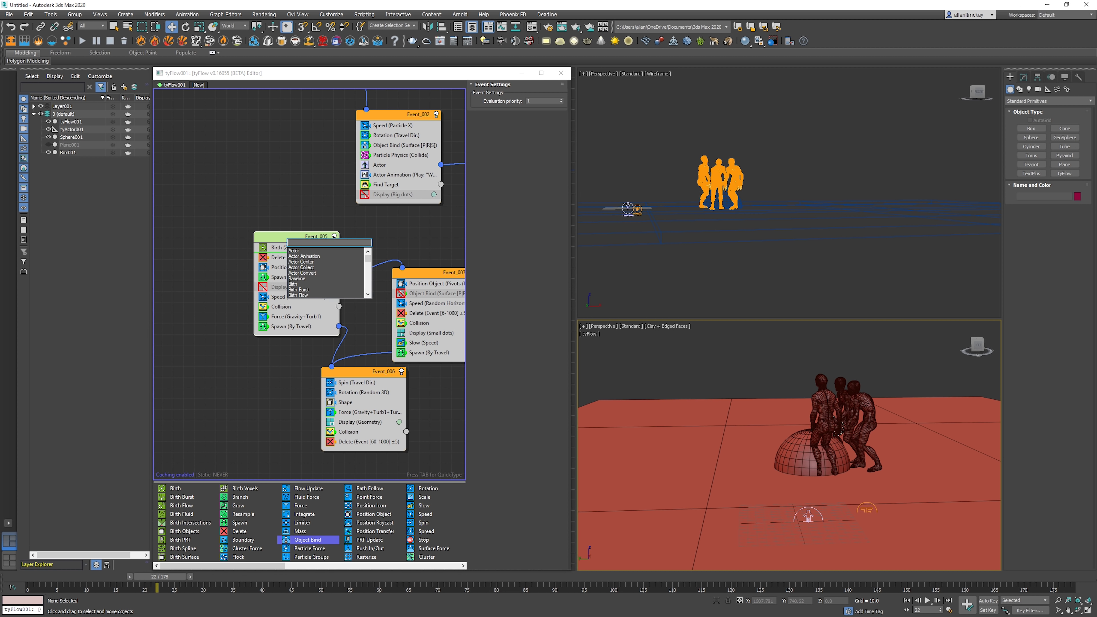
{"action": "type", "text": "particle gr"}
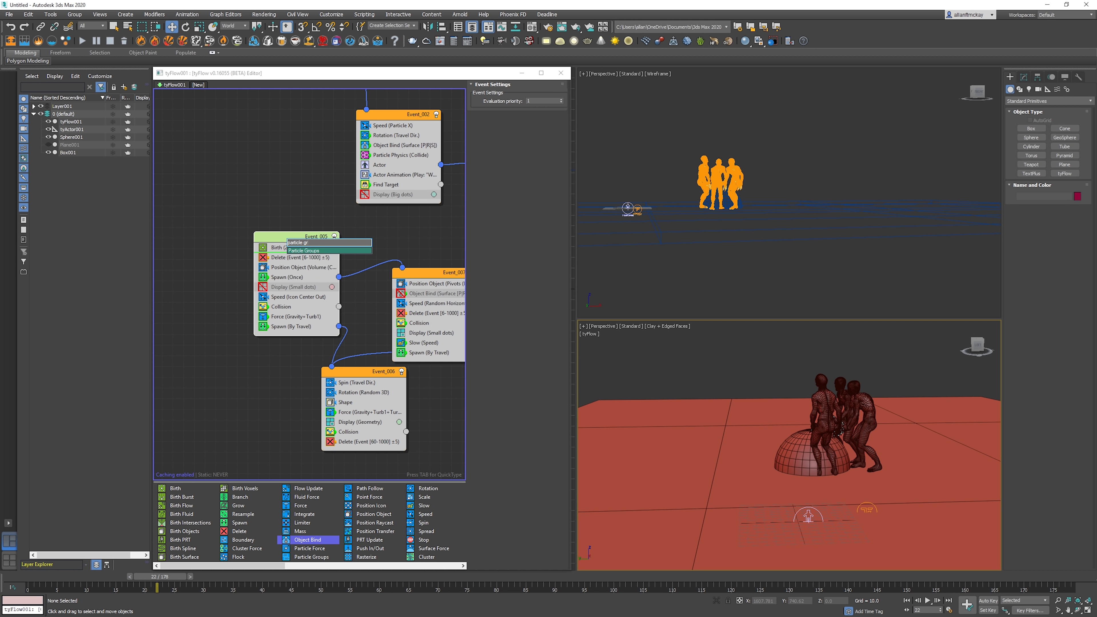
{"action": "key", "text": "Return"}
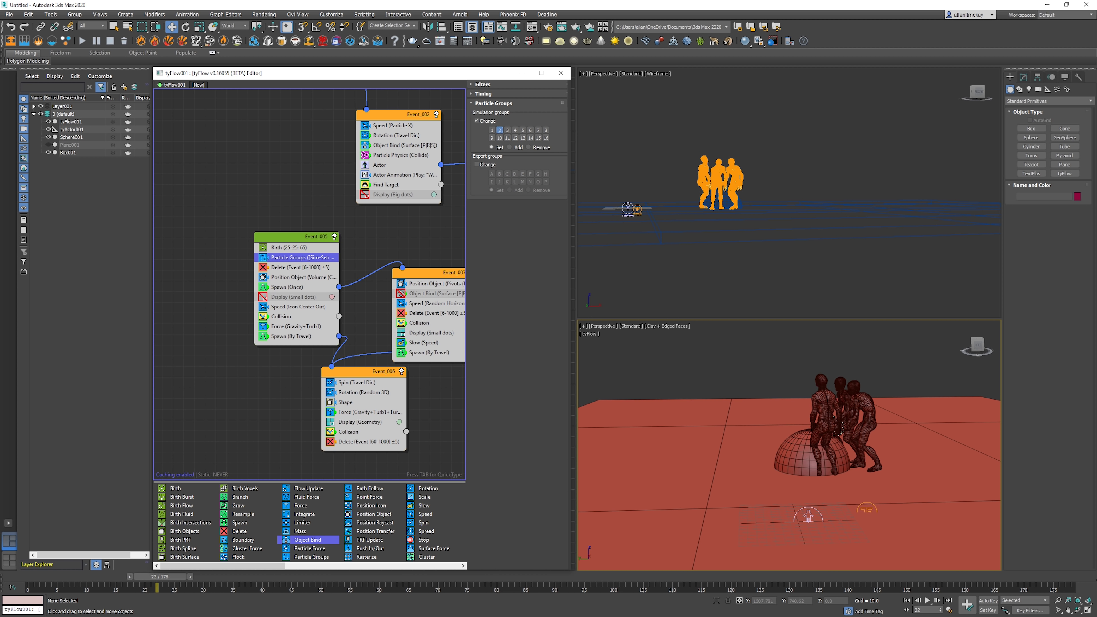
- Copy Event_005's Particle Groups operator into Event_007 below Position Object and set the copy to simulation group 16 only
{"action": "right_click", "coordinate": [301, 257]}
{"action": "left_click", "coordinate": [316, 262]}
{"action": "right_click", "coordinate": [424, 283]}
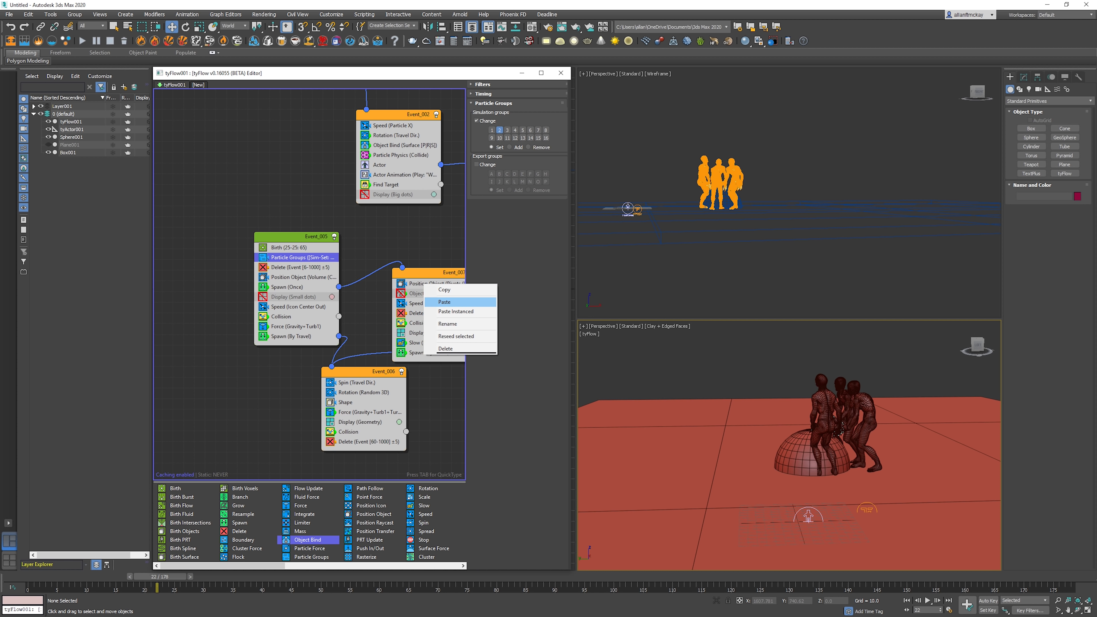
{"action": "left_click", "coordinate": [449, 302]}
{"action": "left_click", "coordinate": [432, 293]}
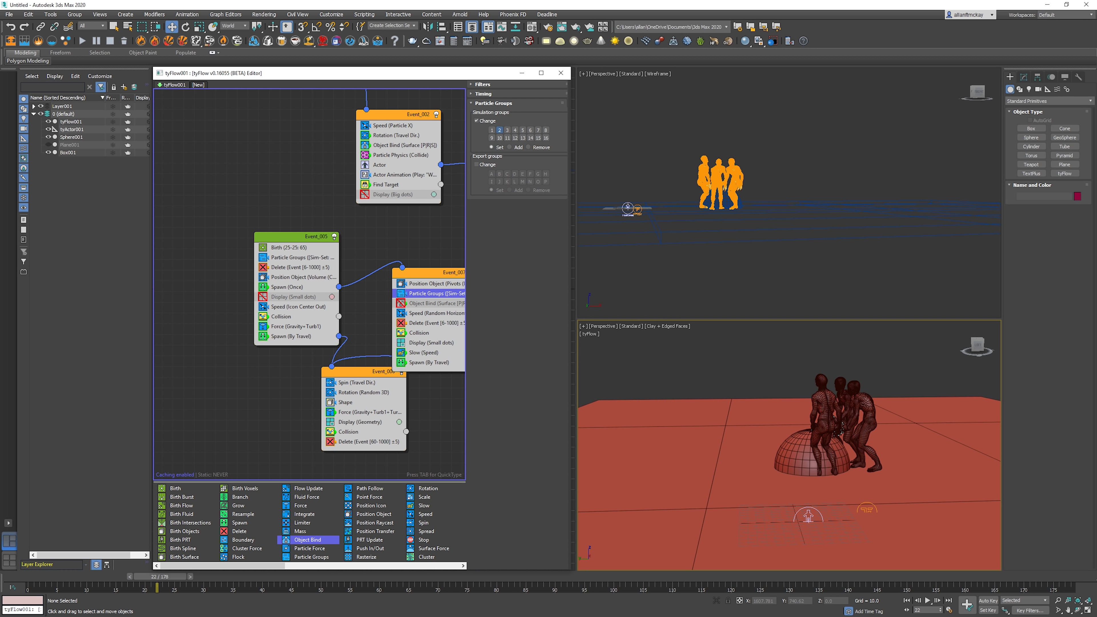
{"action": "left_click", "coordinate": [500, 130]}
{"action": "left_click", "coordinate": [515, 138]}
{"action": "left_click", "coordinate": [546, 138]}
- Copy Event_007's Particle Groups operator and paste it as an instance into Event_006 below Spin
{"action": "right_click", "coordinate": [439, 295]}
{"action": "left_click", "coordinate": [457, 302]}
{"action": "right_click", "coordinate": [345, 385]}
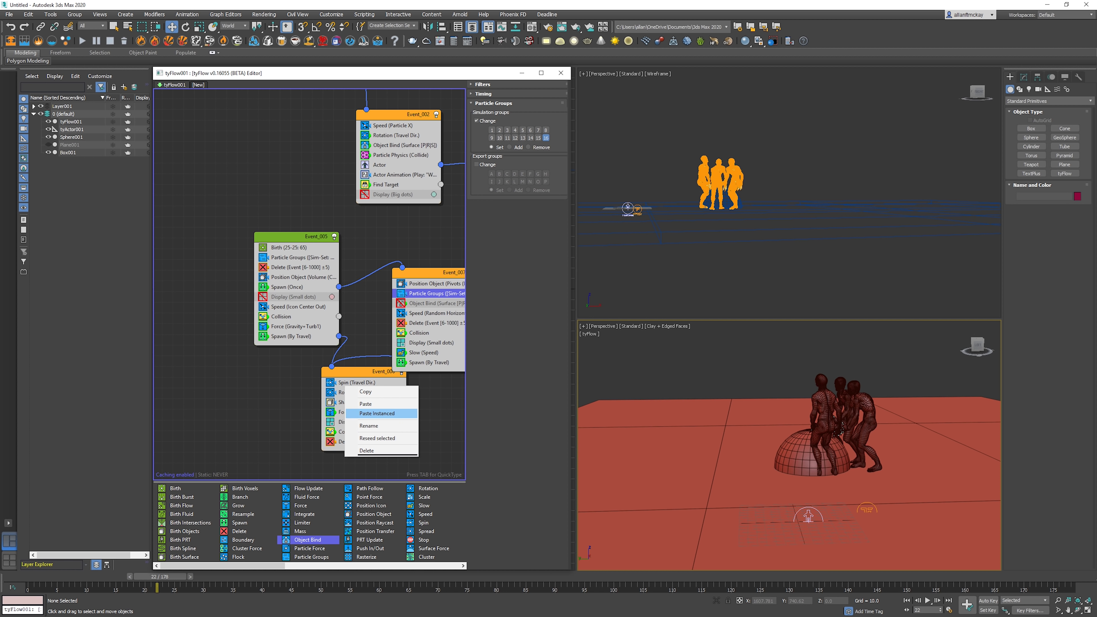
{"action": "left_click", "coordinate": [375, 415]}
- Replay the simulation from the first frame past the burst in wireframe shading, then return to the start
{"action": "key", "text": "Home"}
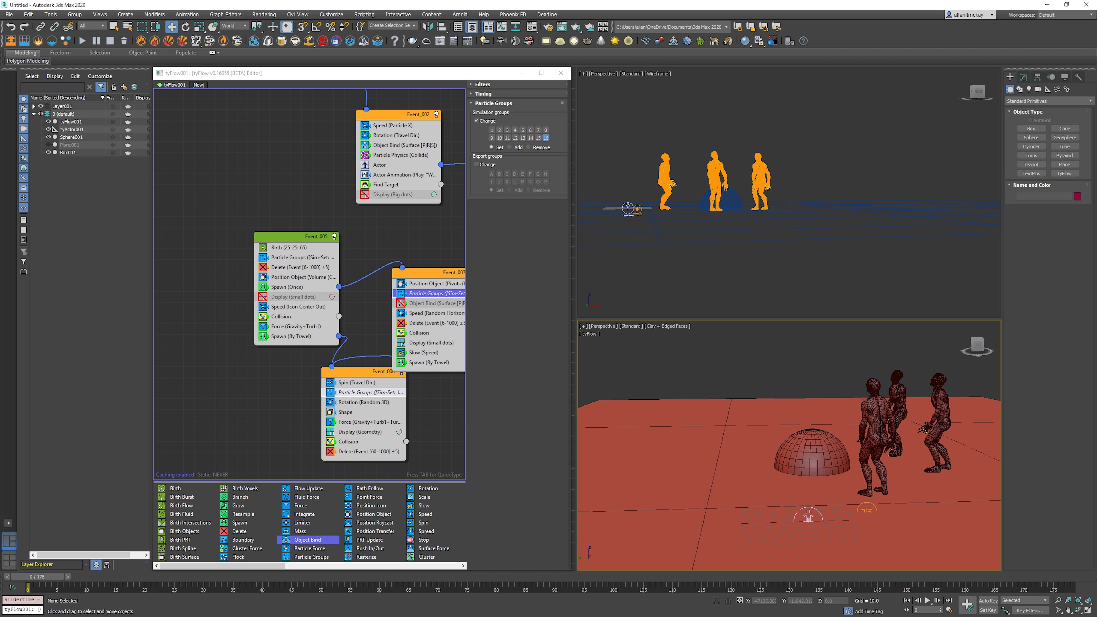
{"action": "key", "text": "slash"}
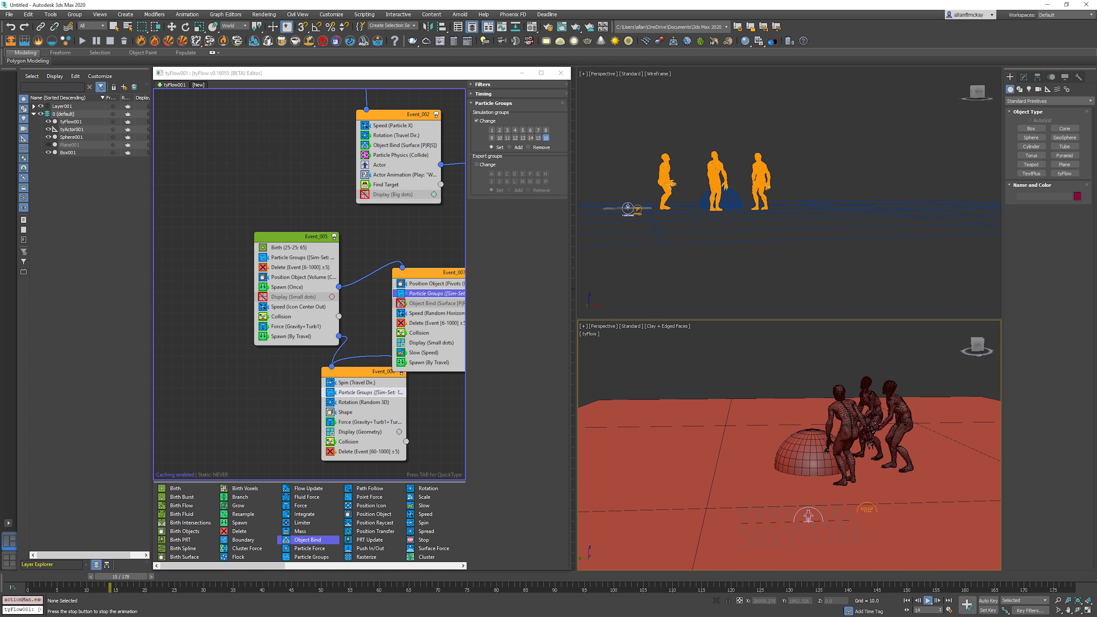
{"action": "key", "text": "F3"}
{"action": "key", "text": "w"}
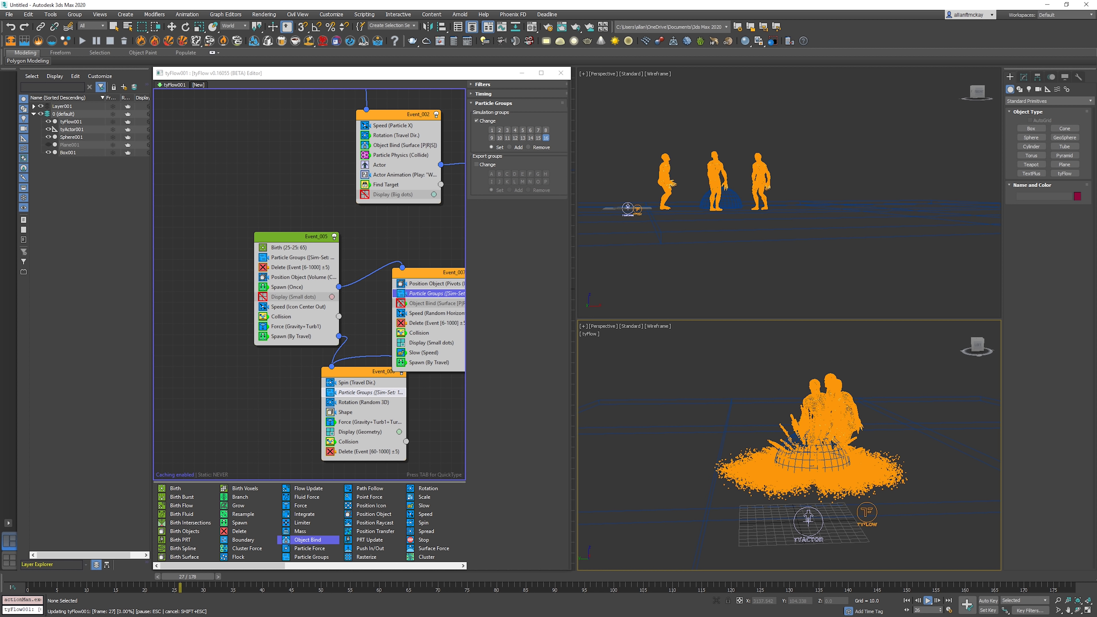
{"action": "key", "text": "slash"}
{"action": "key", "text": "Home"}
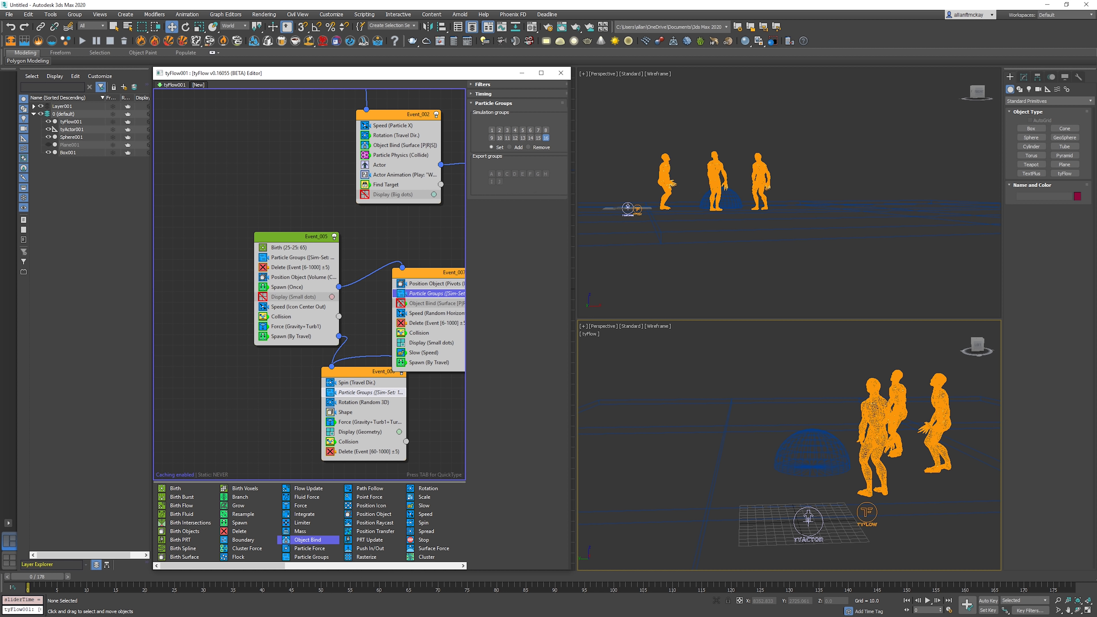
- Delete the Particle Groups operators from Event_007, Event_006 and Event_005
{"action": "key", "text": "Delete"}
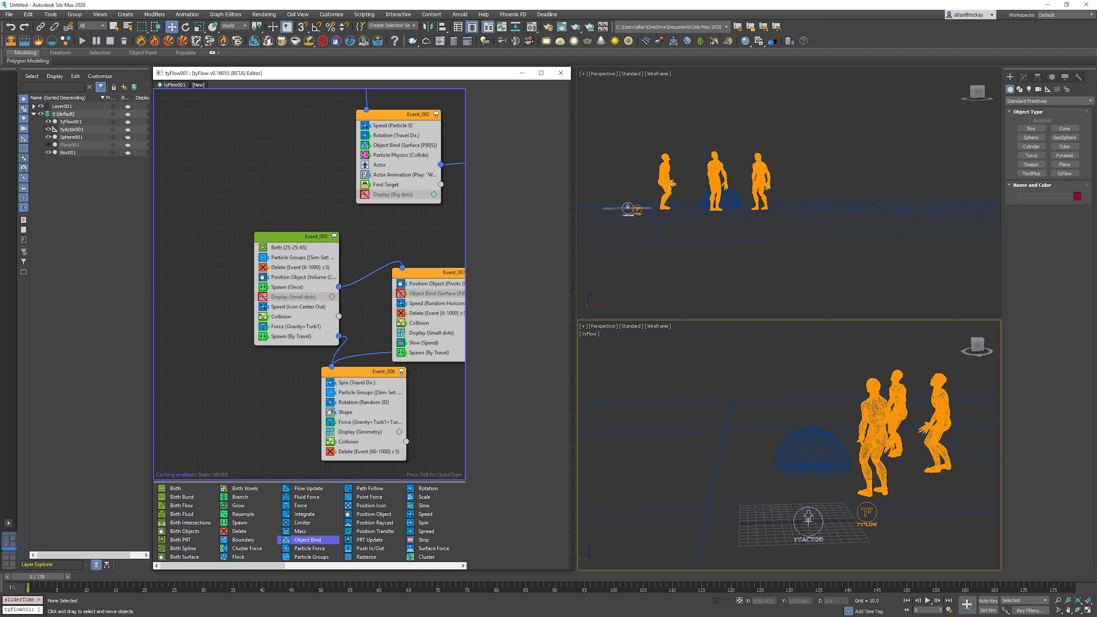
{"action": "left_click", "coordinate": [370, 392]}
{"action": "key", "text": "Delete"}
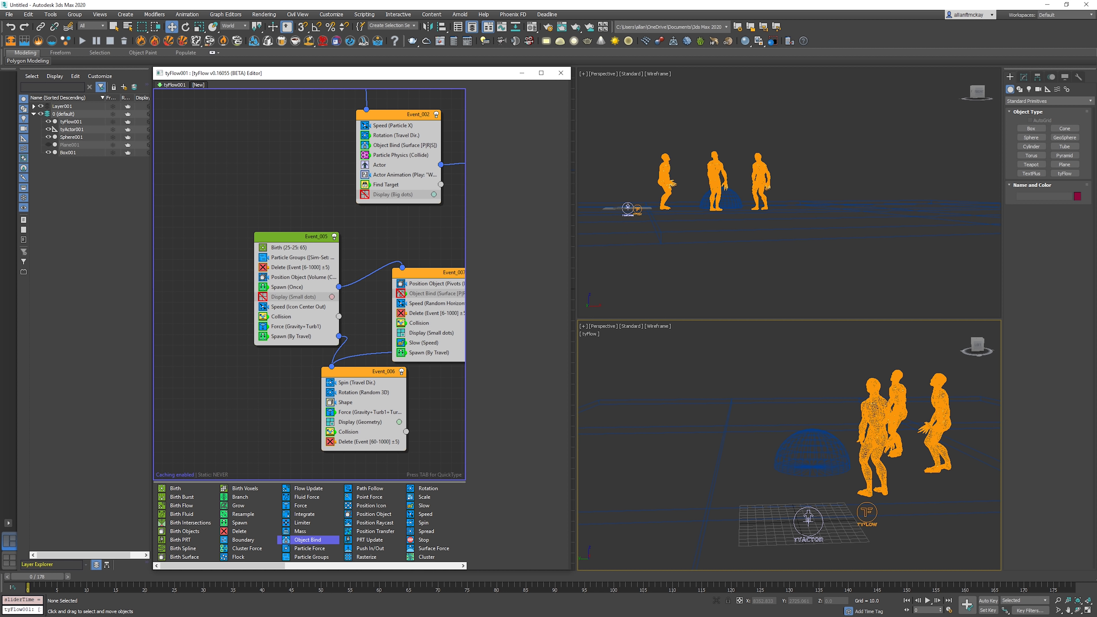
{"action": "left_click", "coordinate": [302, 258]}
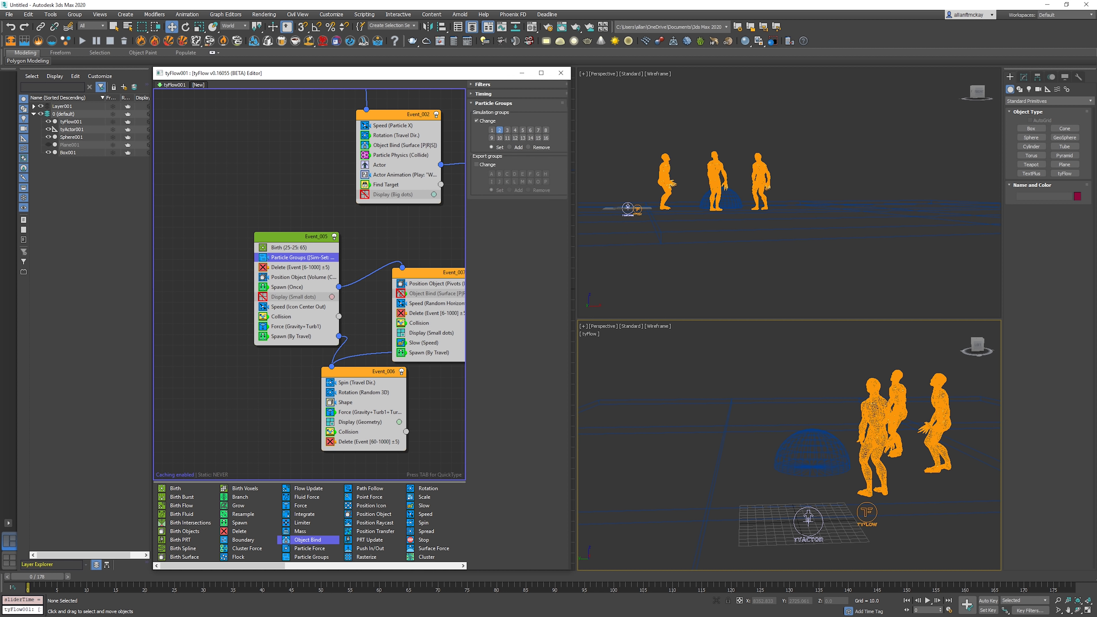
{"action": "key", "text": "Delete"}
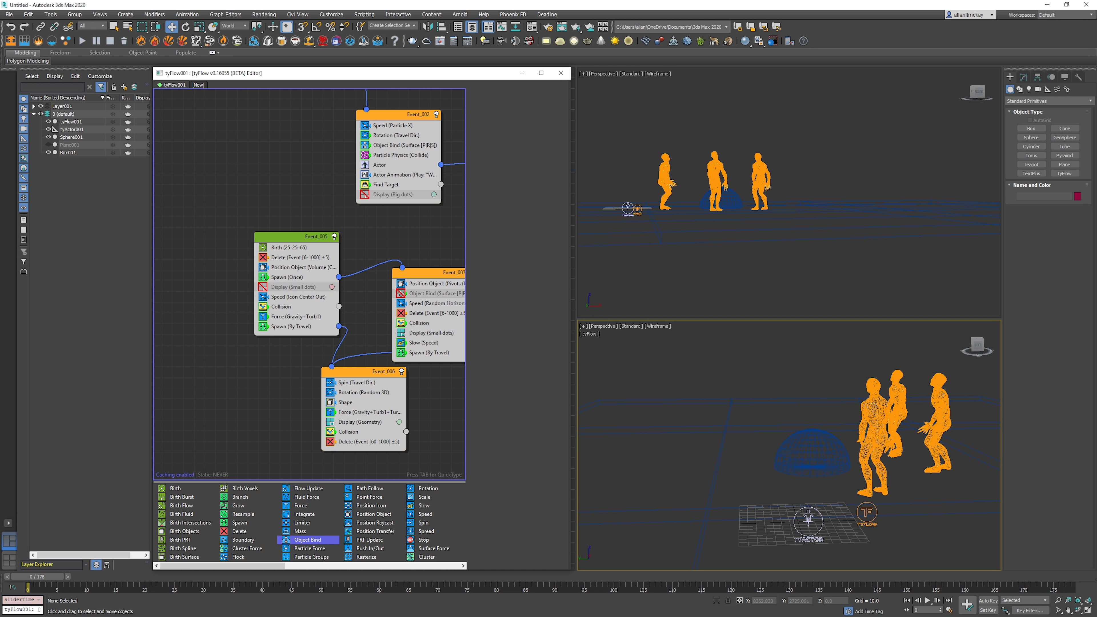
- Copy Event_005's Birth and Position Object operators into a new event placed beside Event_006
{"action": "left_click", "coordinate": [298, 248]}
{"action": "left_click", "coordinate": [294, 268], "text": "ctrl"}
{"action": "right_click", "coordinate": [294, 267]}
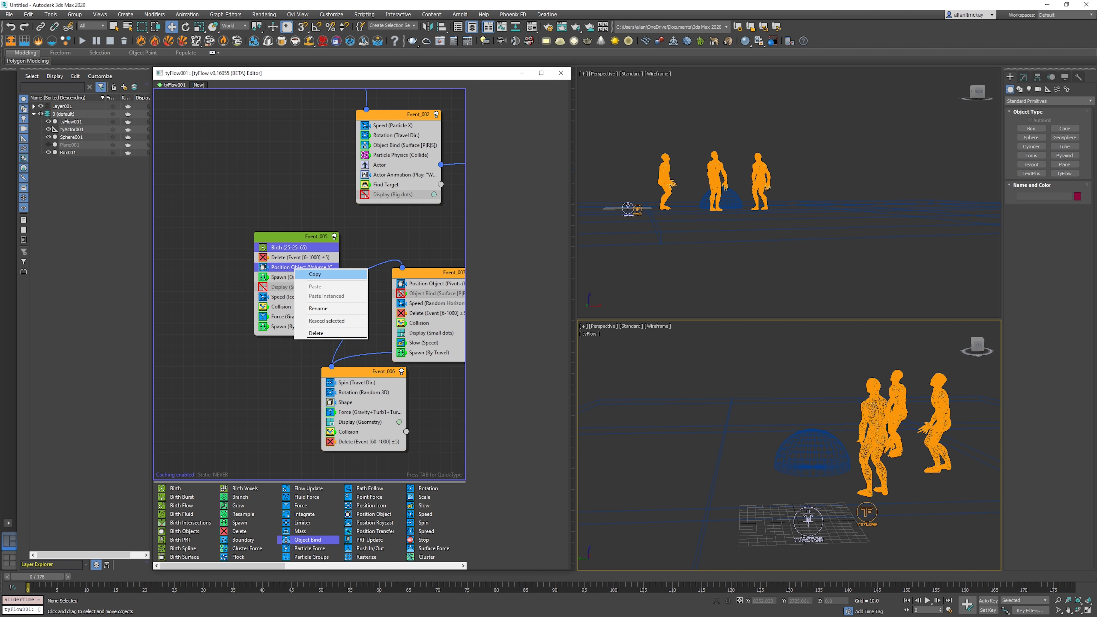
{"action": "left_click", "coordinate": [314, 274]}
{"action": "right_click", "coordinate": [188, 258]}
{"action": "left_click", "coordinate": [209, 263]}
{"action": "left_click_drag", "start_coordinate": [216, 255], "coordinate": [222, 362]}
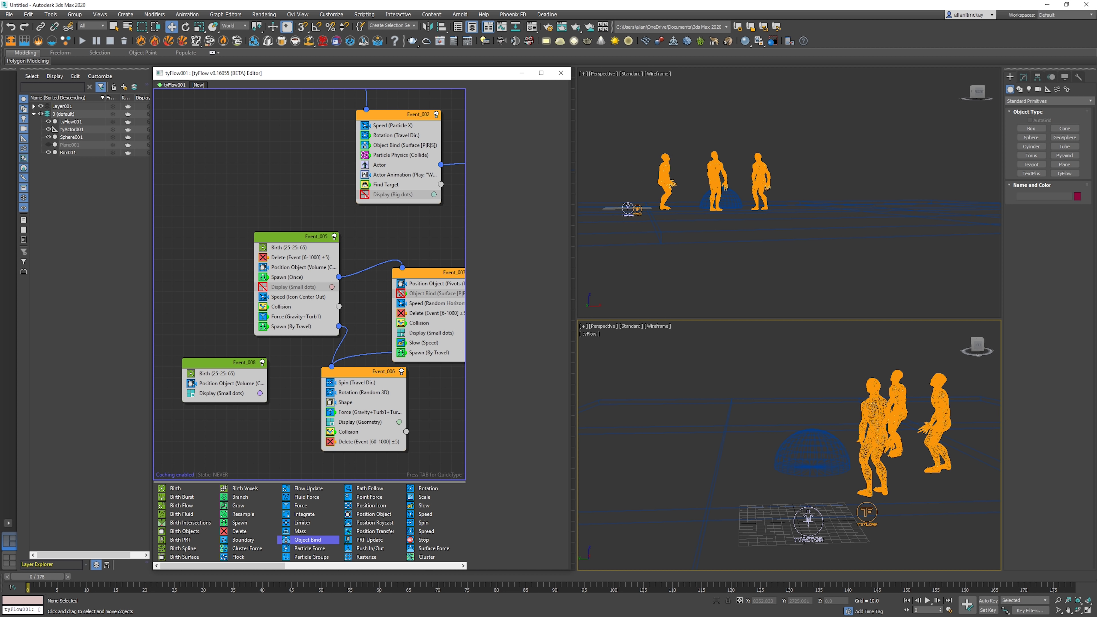
- Add a Particle Groups operator to Event_008 below Birth
{"action": "left_click", "coordinate": [218, 363]}
{"action": "key", "text": "Tab"}
{"action": "type", "text": "particle gr"}
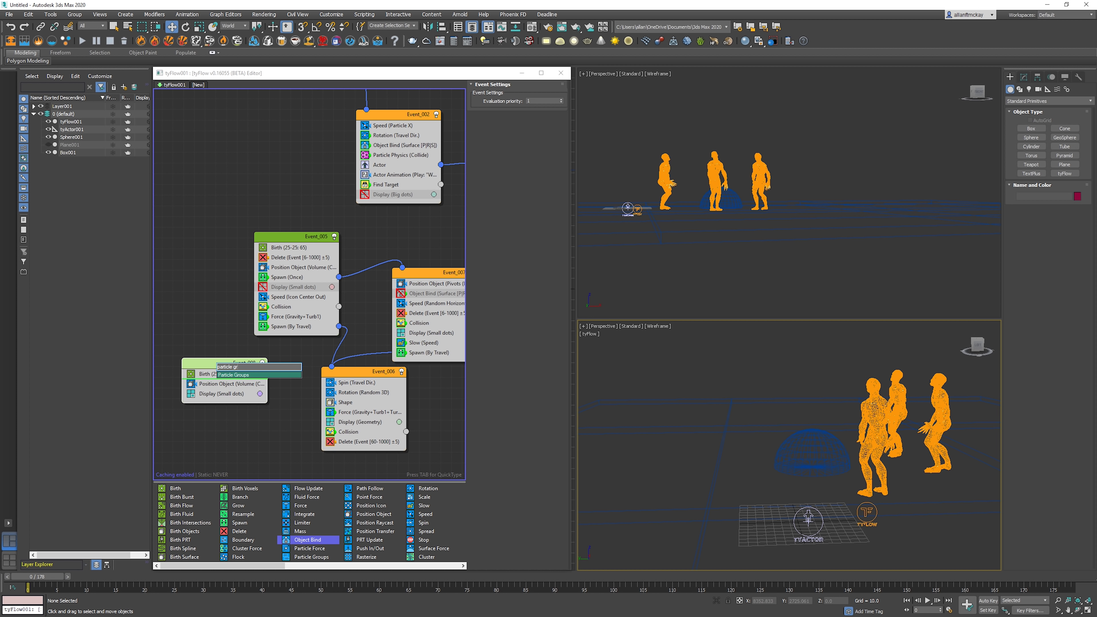
{"action": "key", "text": "Return"}
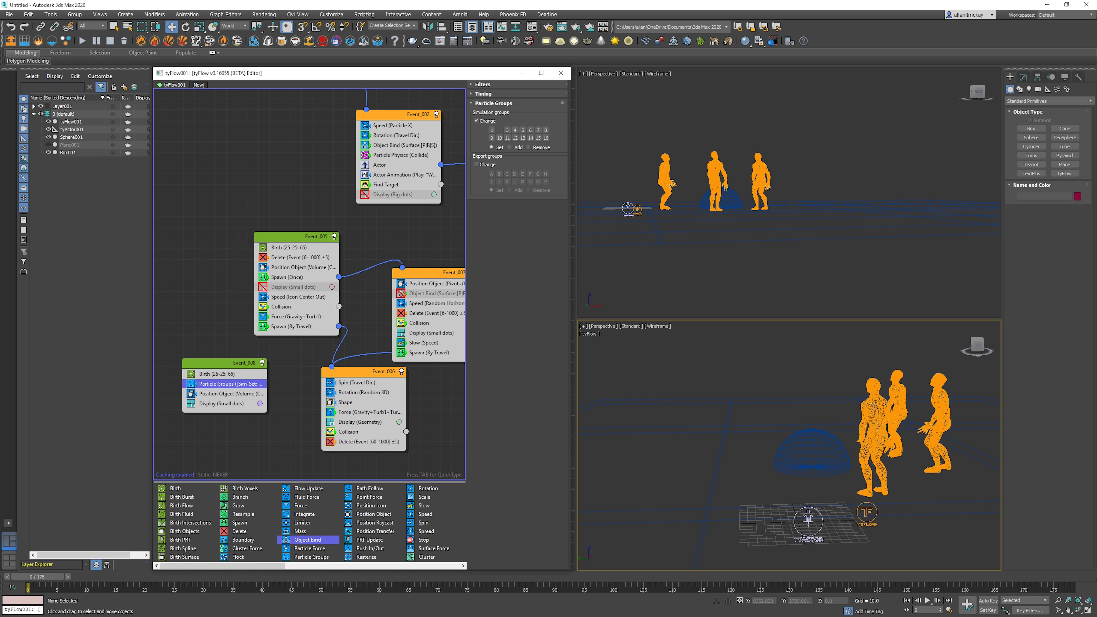
- Set Event_008's Birth total to 1 and its Display type to Large Dots
{"action": "left_click", "coordinate": [217, 375]}
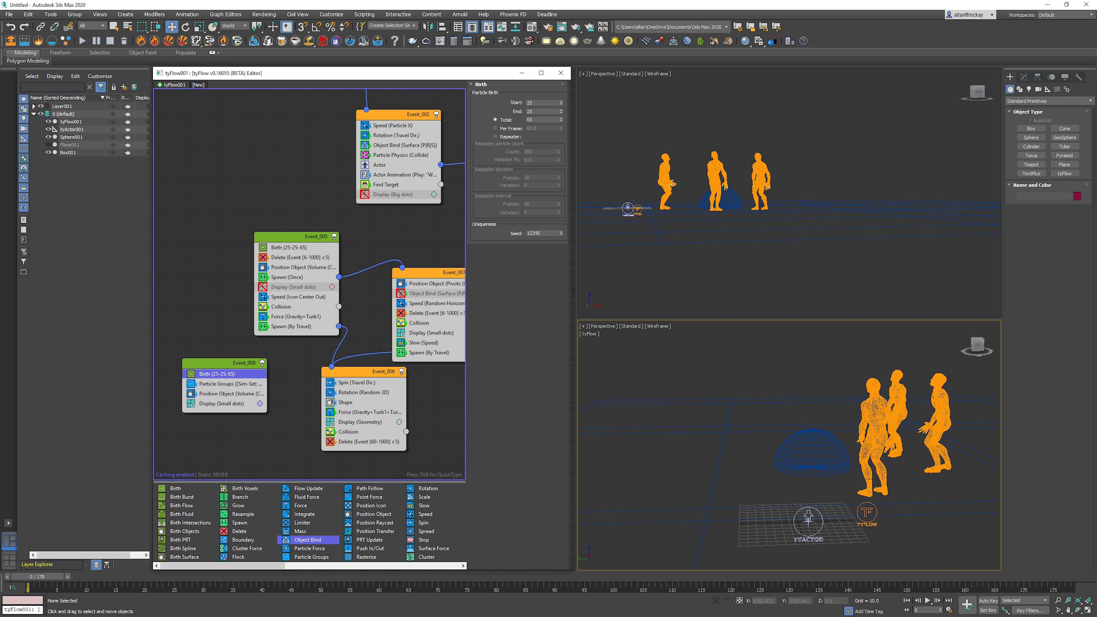
{"action": "left_click", "coordinate": [535, 120]}
{"action": "left_click", "coordinate": [229, 320]}
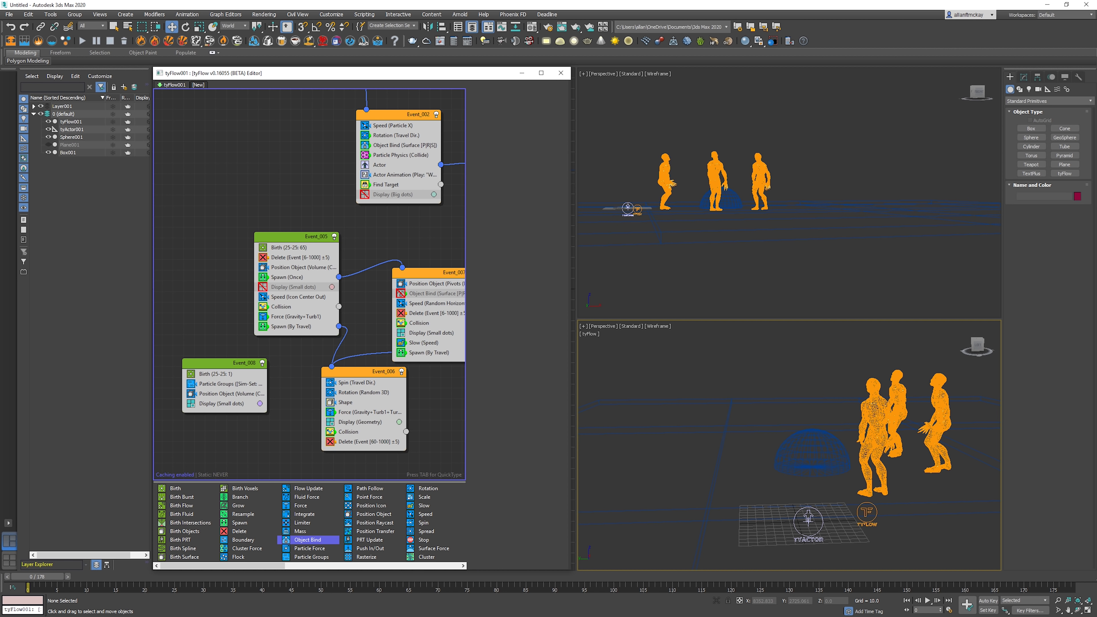
{"action": "left_click", "coordinate": [221, 403]}
{"action": "left_click", "coordinate": [518, 101]}
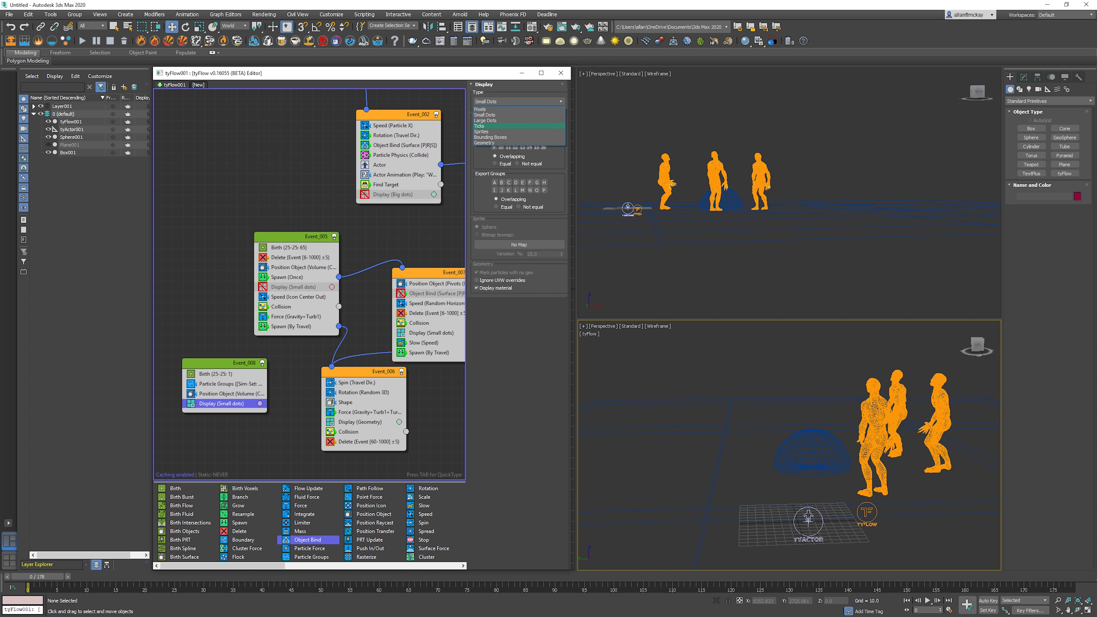
{"action": "left_click", "coordinate": [486, 120]}
- Turn off Event_005 and advance the animation to frame 26 to inspect the single particle at the sphere
{"action": "left_click", "coordinate": [334, 236]}
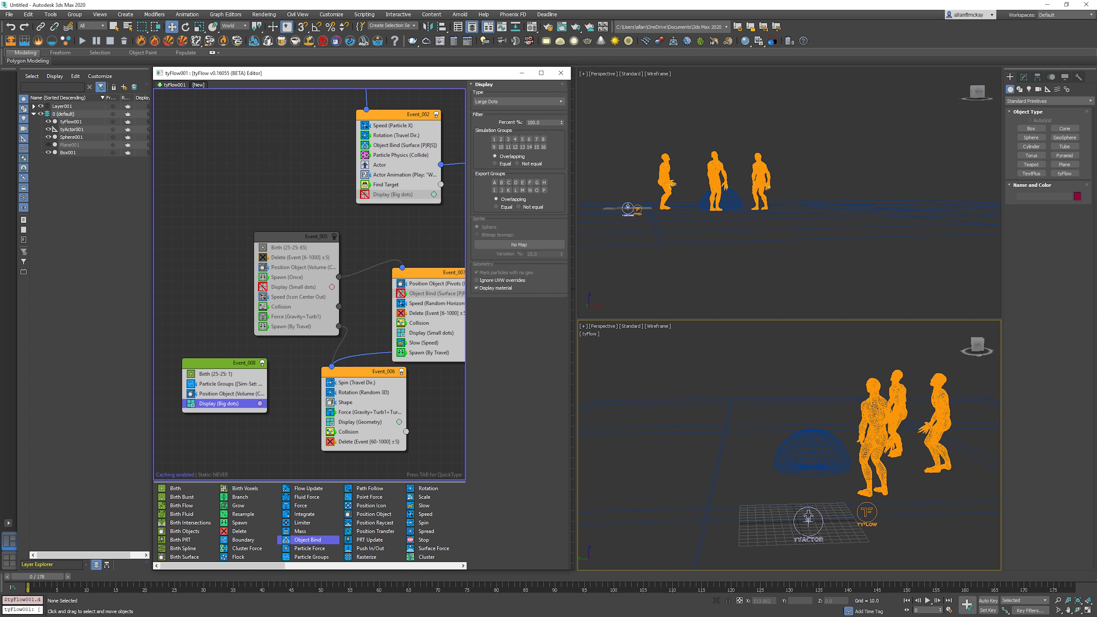
{"action": "left_click", "coordinate": [851, 429]}
{"action": "key", "text": "slash"}
{"action": "key", "text": "slash"}
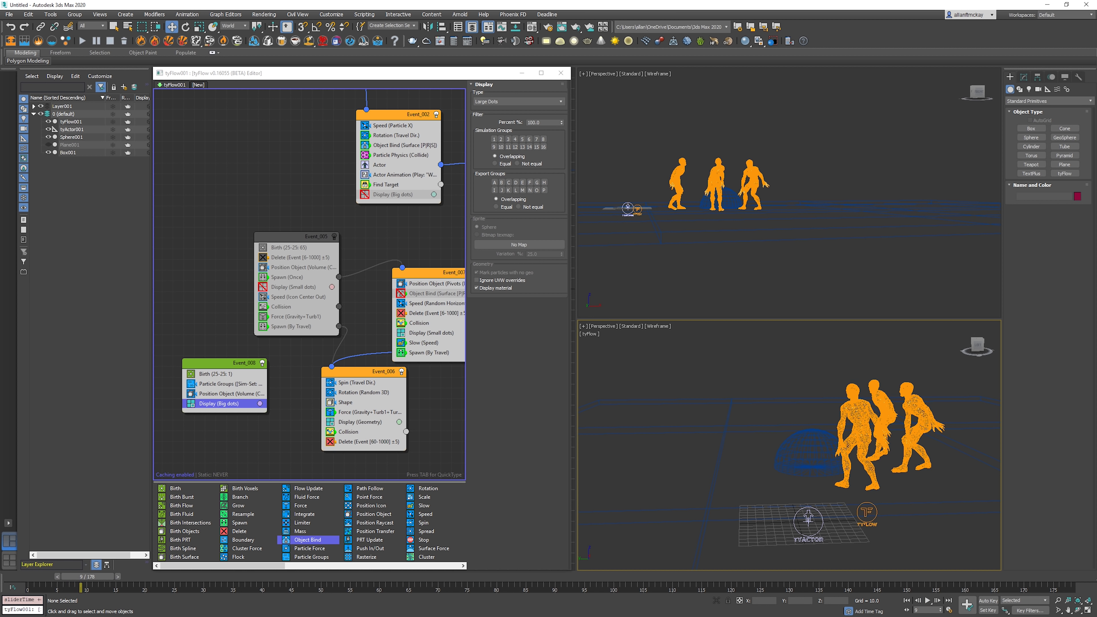
{"action": "left_click_drag", "start_coordinate": [90, 577], "coordinate": [182, 577]}
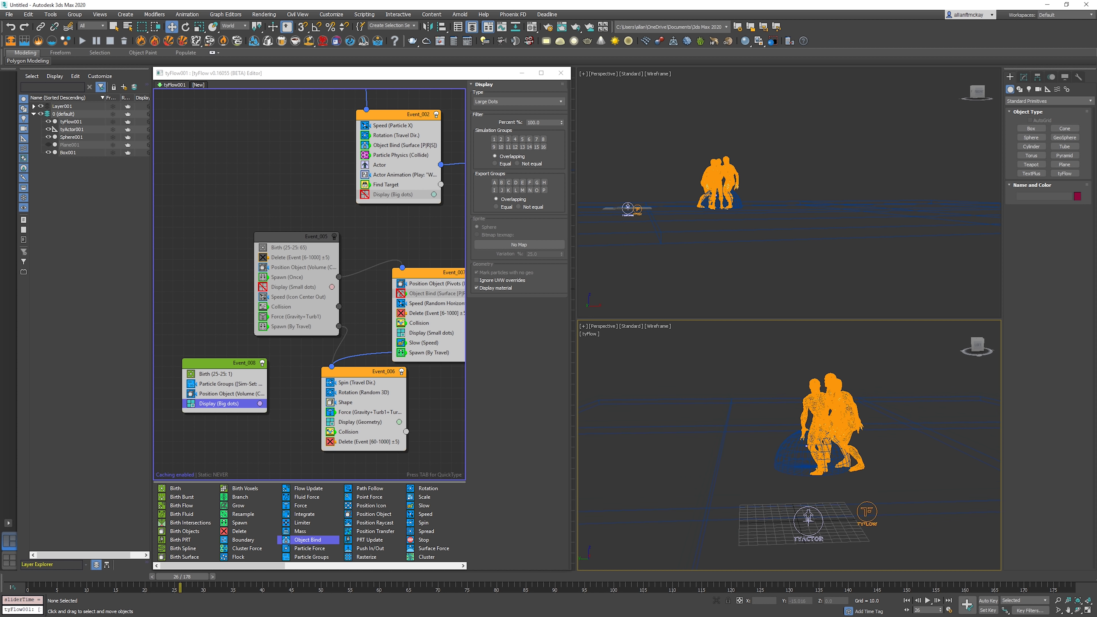
{"action": "middle_click_drag", "start_coordinate": [791, 454], "coordinate": [791, 395]}
{"action": "middle_click_drag", "start_coordinate": [790, 394], "coordinate": [840, 393], "text": "alt"}
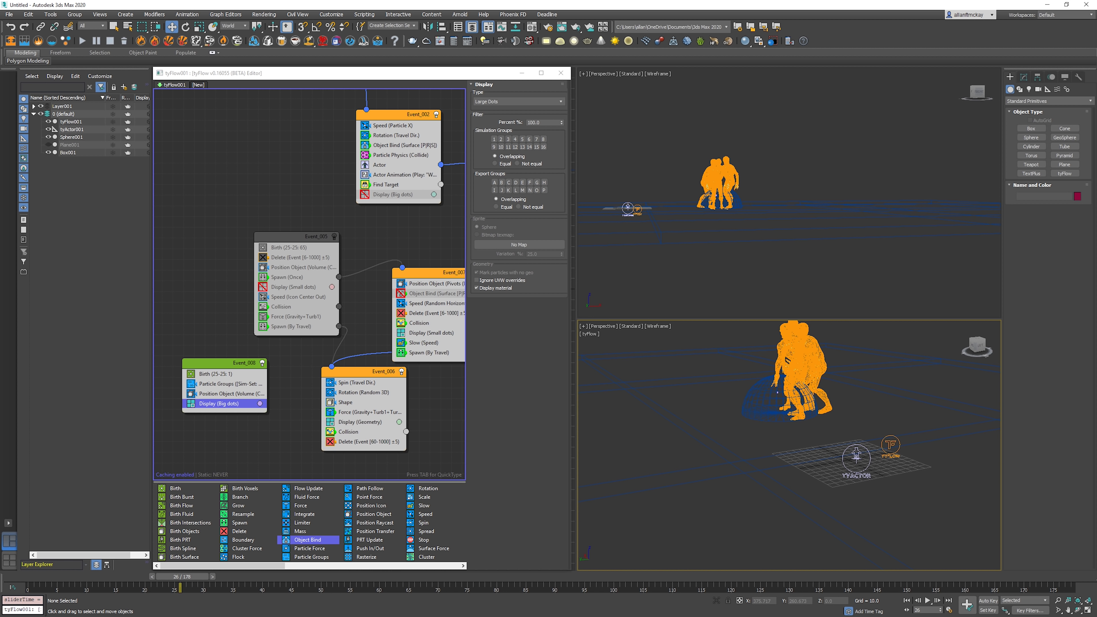
- Set the location of Event_008's Position Object to Pivots (In Order) and move the event lower in the graph
{"action": "left_click", "coordinate": [229, 393]}
{"action": "left_click", "coordinate": [517, 264]}
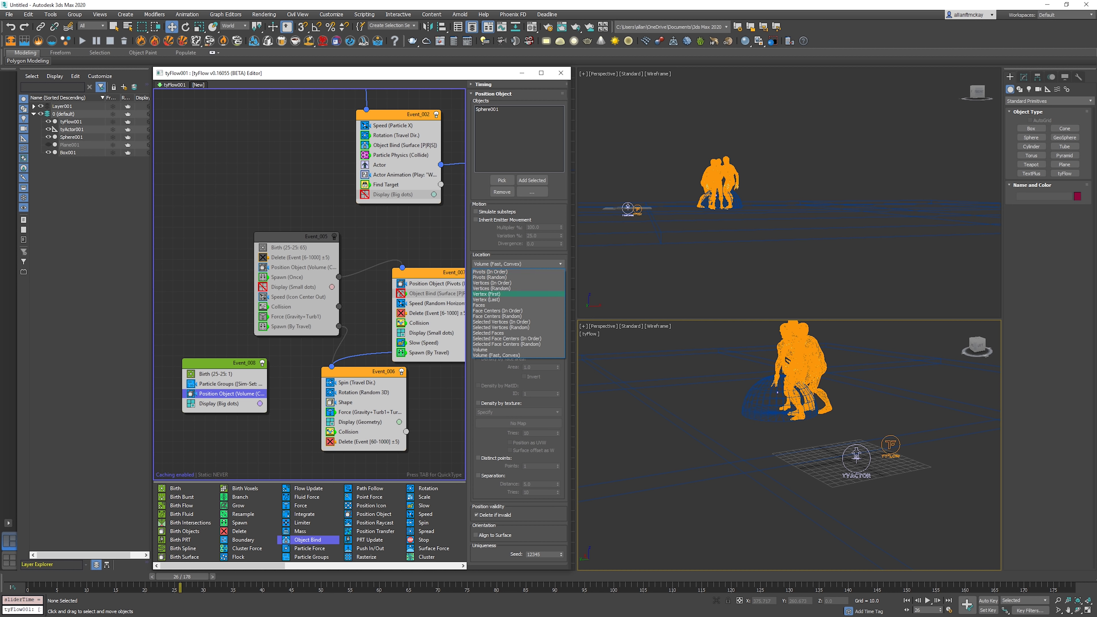
{"action": "left_click", "coordinate": [492, 271]}
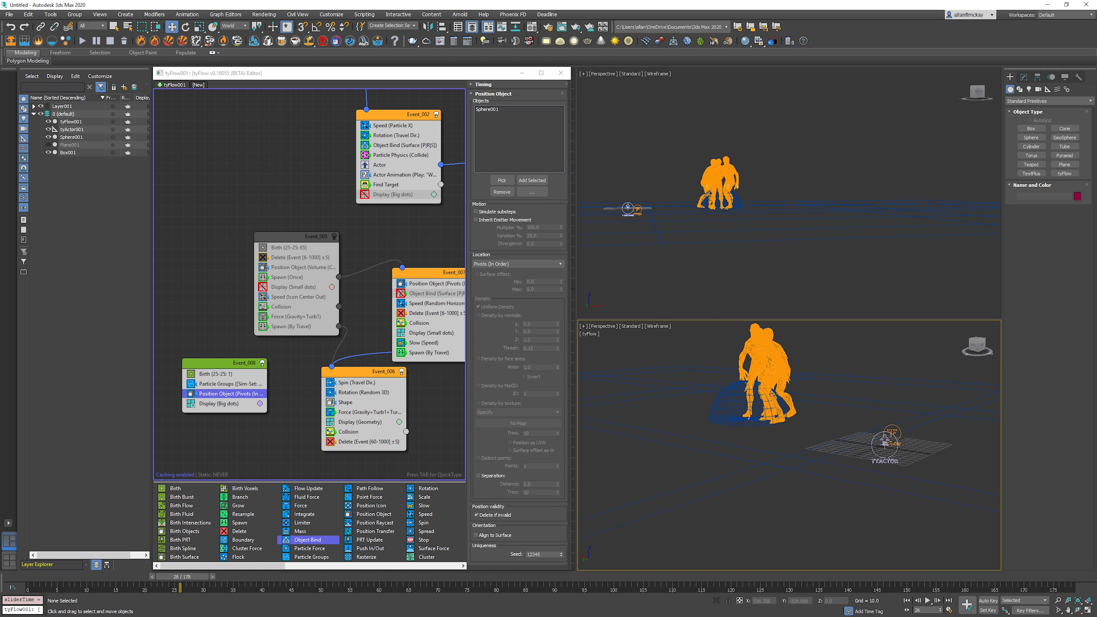
{"action": "middle_click_drag", "start_coordinate": [824, 425], "coordinate": [830, 433]}
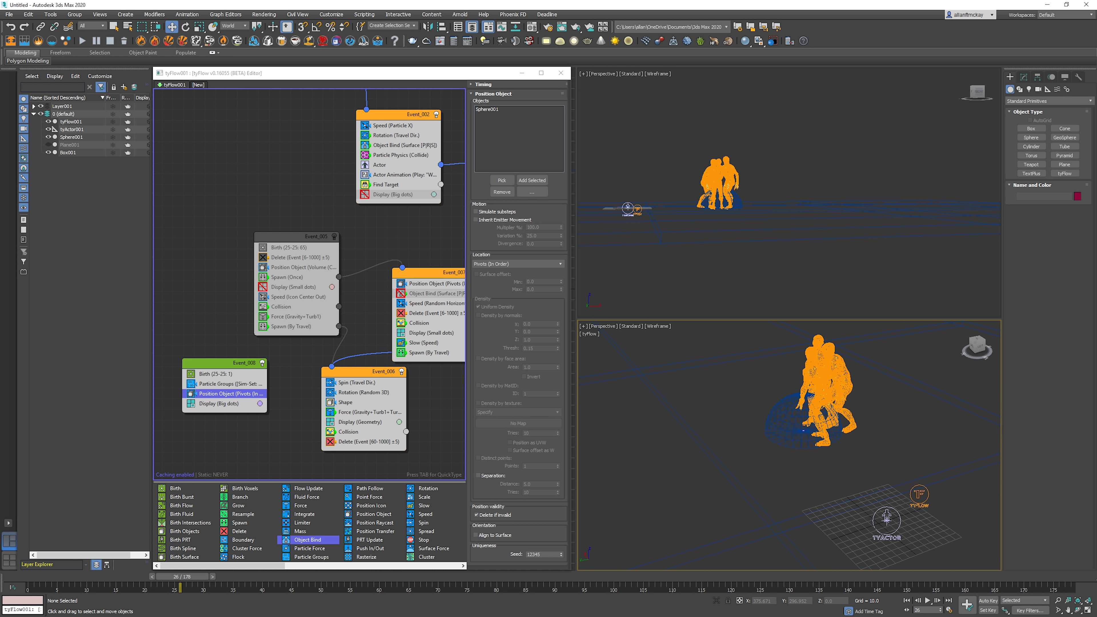
{"action": "left_click_drag", "start_coordinate": [218, 363], "coordinate": [212, 416]}
- Add a Property Test operator to the WalkCycle event between Display and Time Test
{"action": "middle_click_drag", "start_coordinate": [406, 229], "coordinate": [208, 254]}
{"action": "left_click", "coordinate": [233, 260]}
{"action": "left_click", "coordinate": [303, 207]}
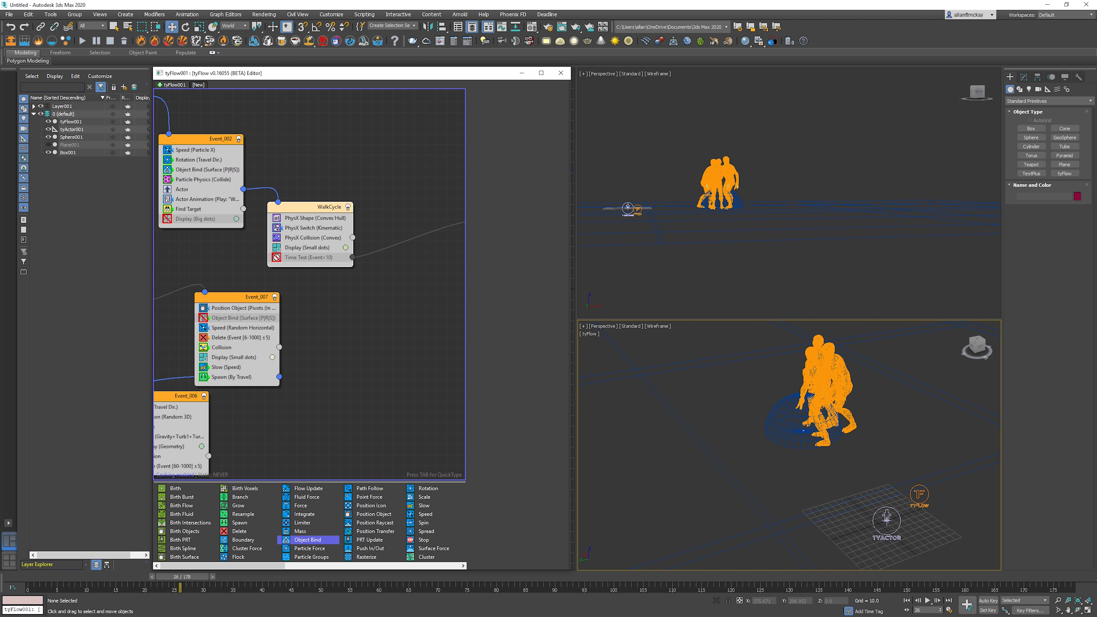
{"action": "key", "text": "Tab"}
{"action": "type", "text": "pr"}
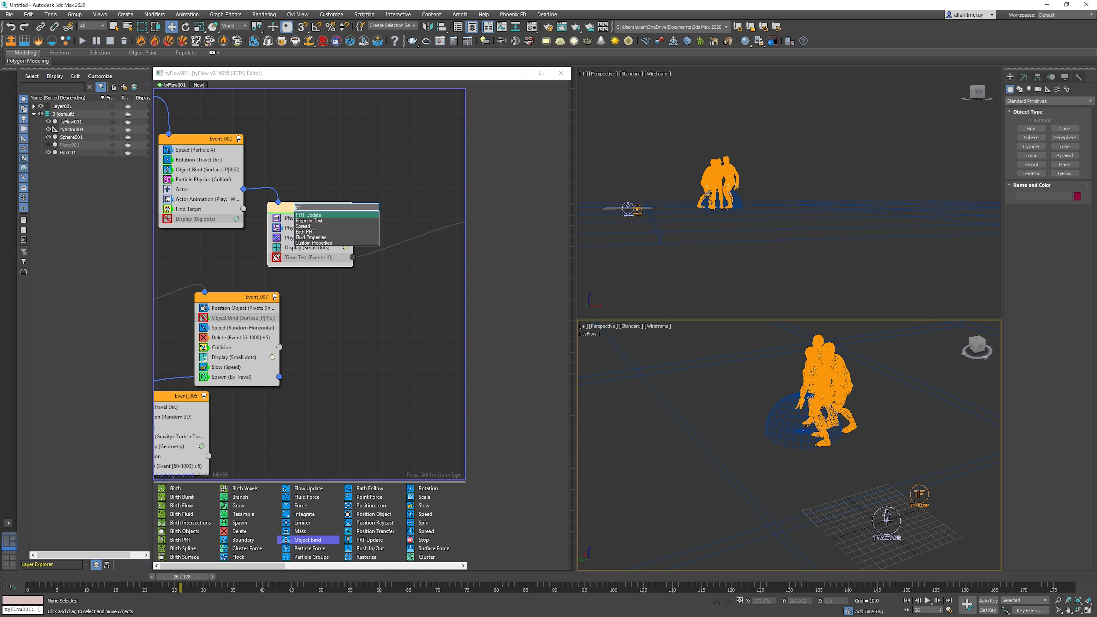
{"action": "type", "text": "oper"}
{"action": "key", "text": "Return"}
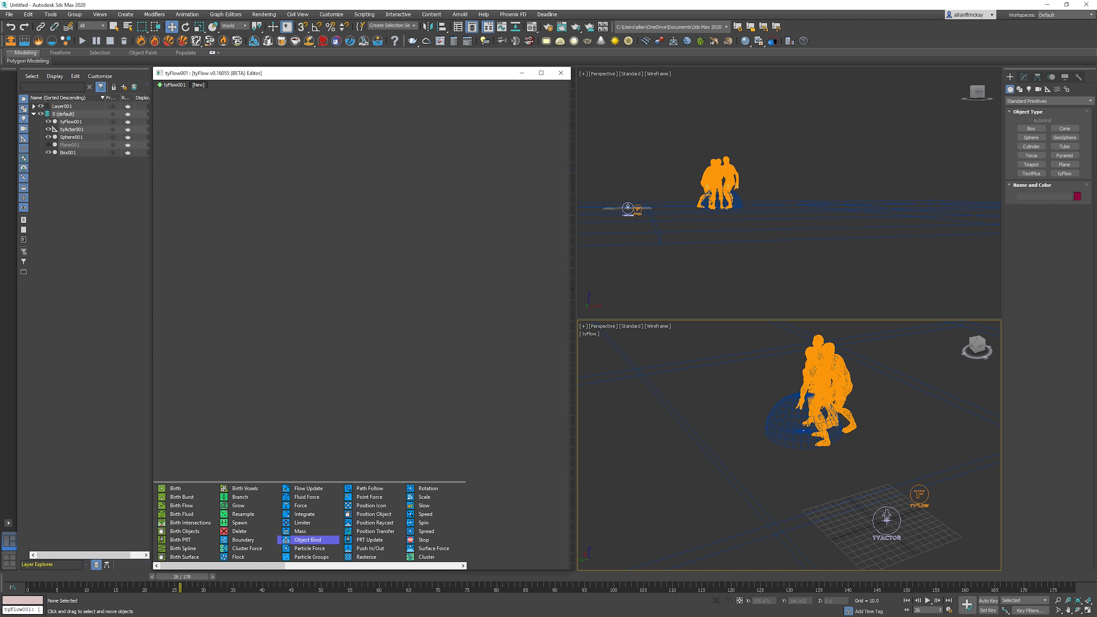
{"action": "left_click_drag", "start_coordinate": [308, 217], "coordinate": [325, 266]}
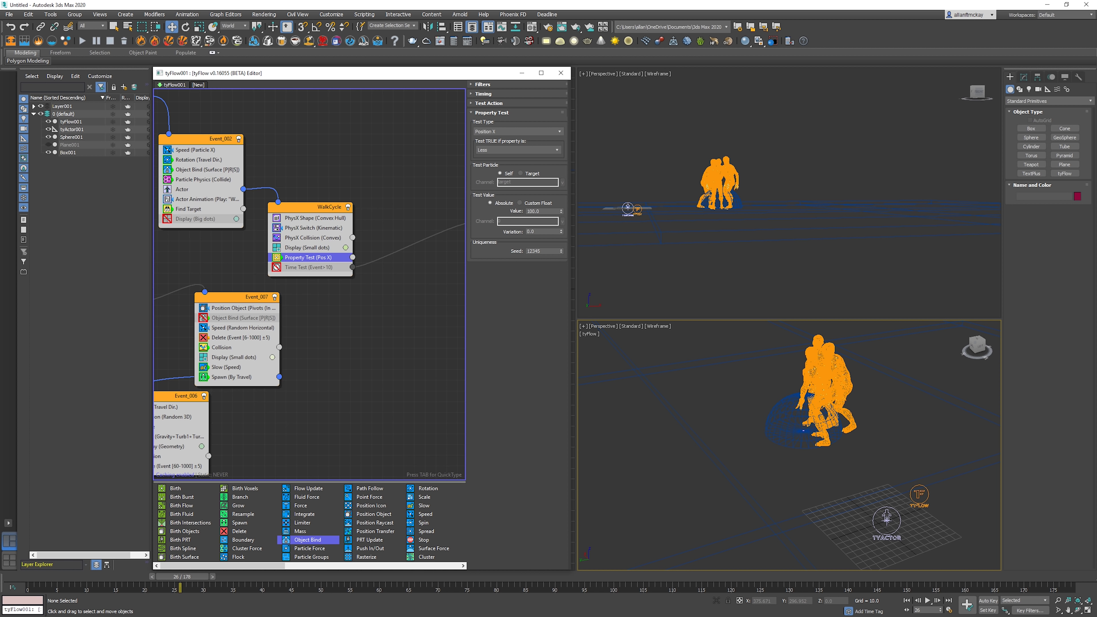
- Create a new event with a Delete operator and wire WalkCycle's Property Test output to it
{"action": "middle_click_drag", "start_coordinate": [325, 266], "coordinate": [257, 265]}
{"action": "left_click_drag", "start_coordinate": [285, 255], "coordinate": [392, 251]}
{"action": "left_click", "coordinate": [385, 255]}
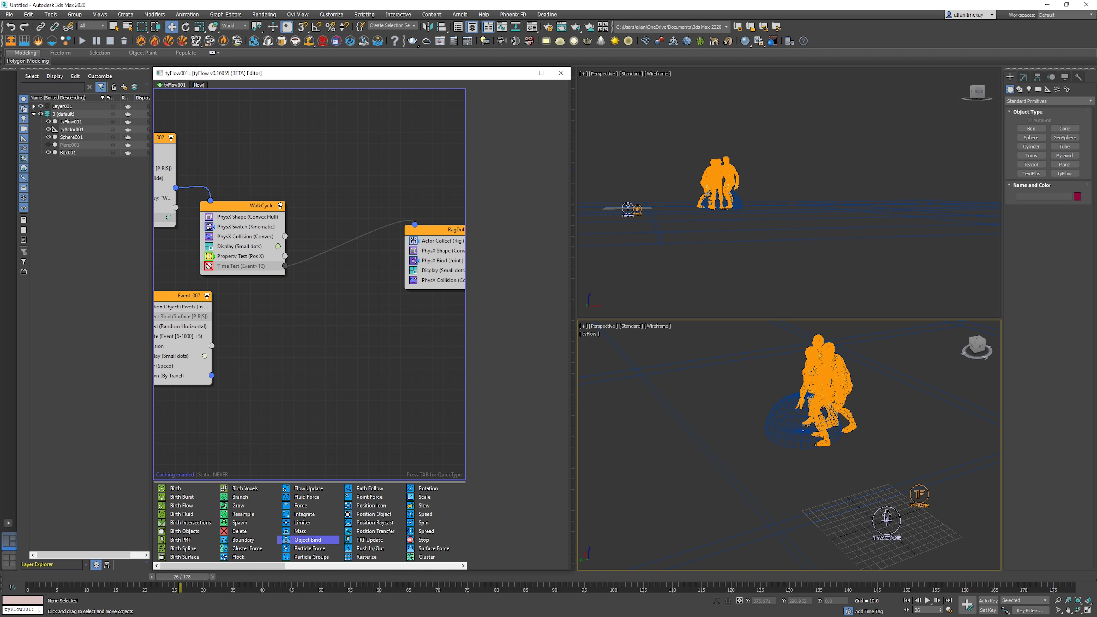
{"action": "key", "text": "Tab"}
{"action": "type", "text": "dele"}
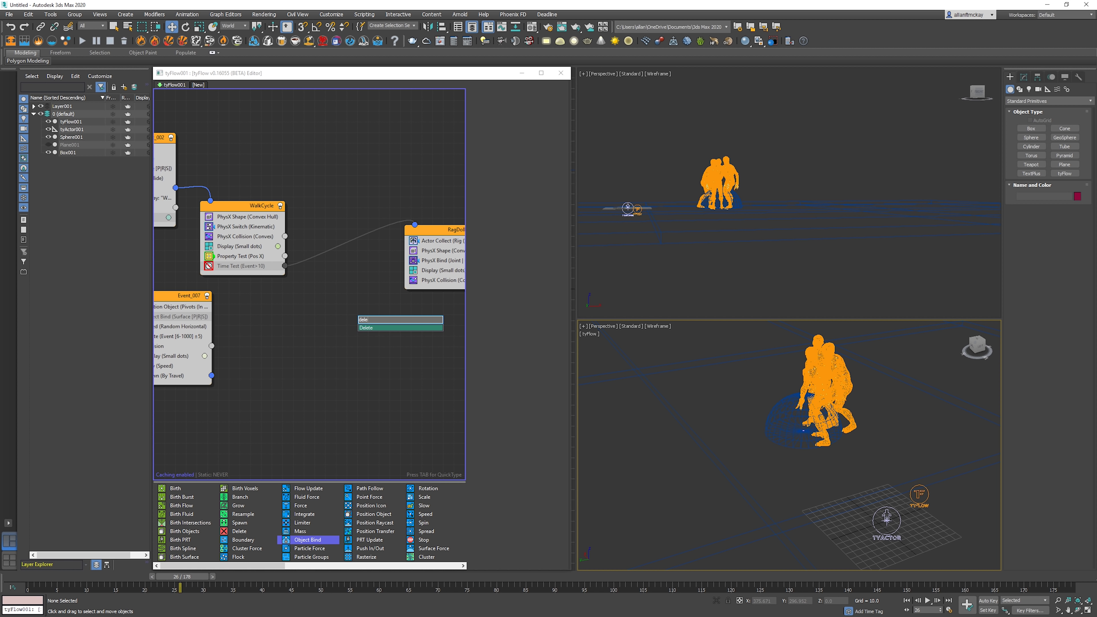
{"action": "key", "text": "Return"}
{"action": "left_click_drag", "start_coordinate": [285, 256], "coordinate": [346, 319]}
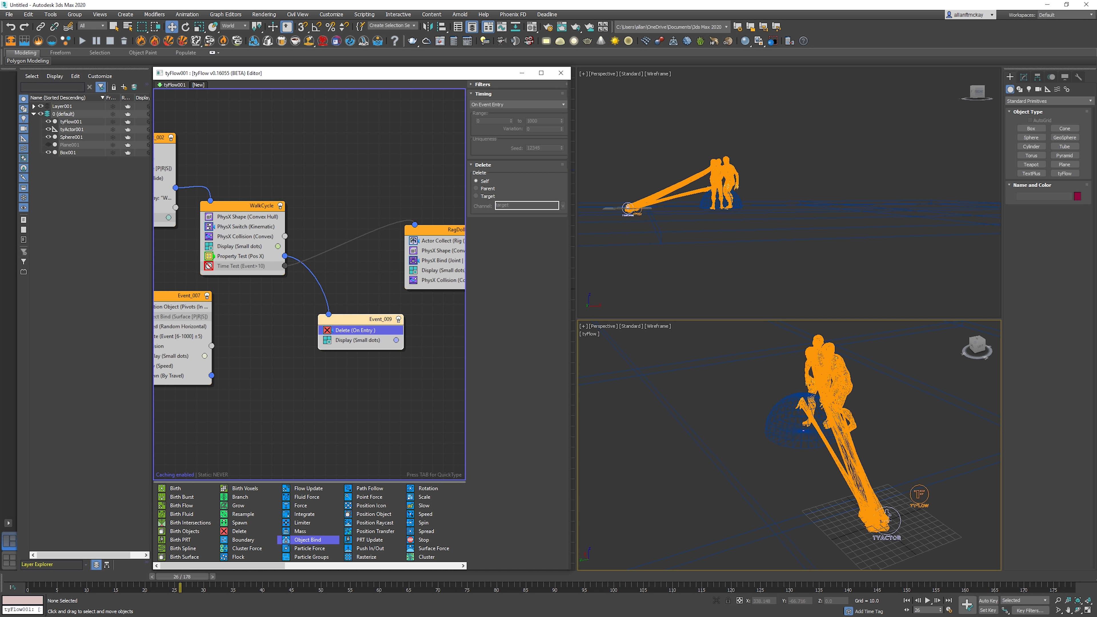
- Set WalkCycle's Property Test type to Neighbors, limit it to simulation group 2, and play the simulation
{"action": "middle_click_drag", "start_coordinate": [886, 513], "coordinate": [953, 490], "text": "alt"}
{"action": "key", "text": "F3"}
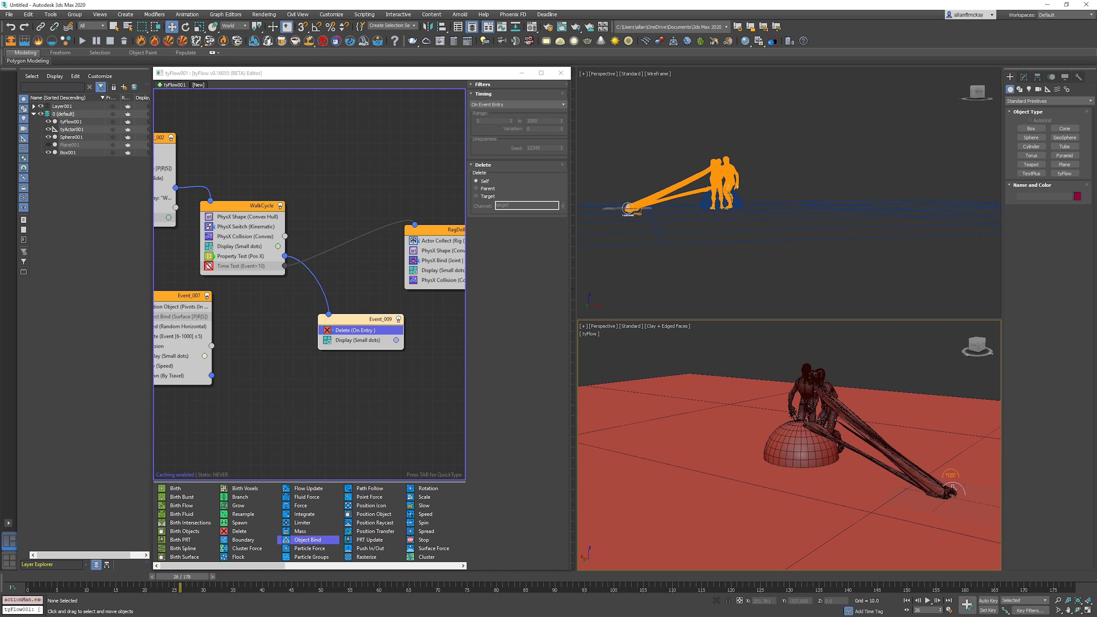
{"action": "left_click", "coordinate": [240, 256]}
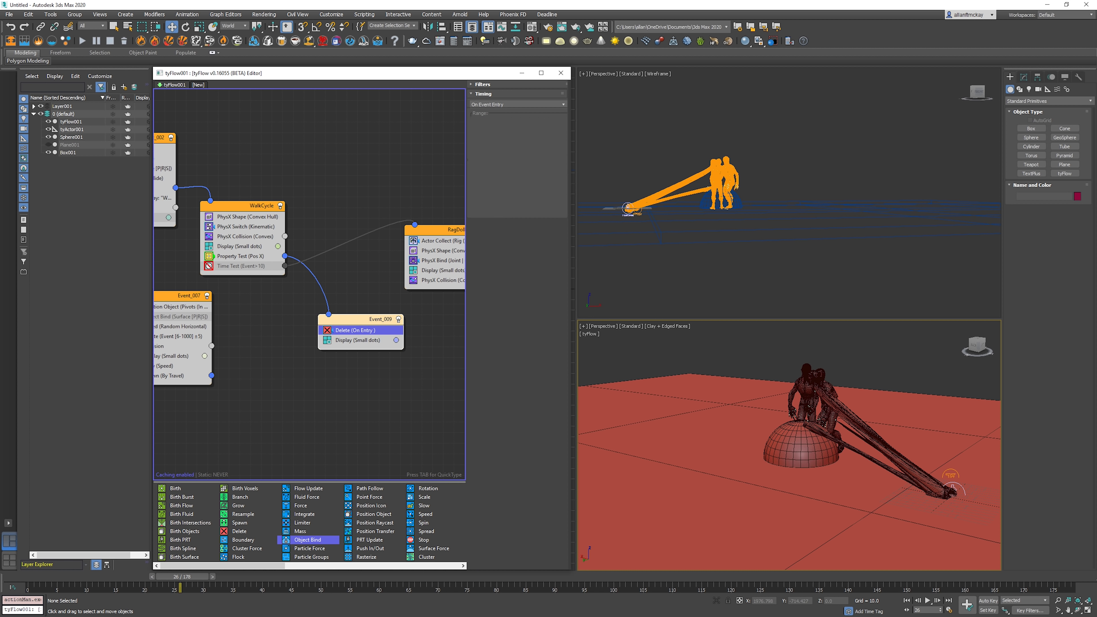
{"action": "left_click", "coordinate": [517, 131]}
{"action": "scroll", "coordinate": [514, 205], "scroll_direction": "down", "scroll_amount": 8}
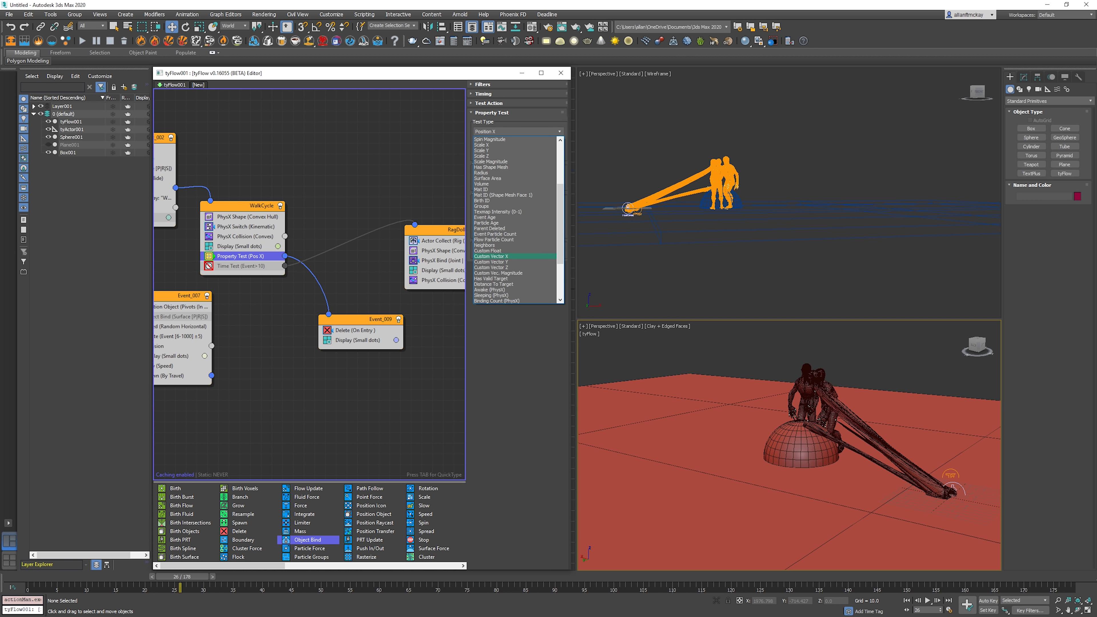
{"action": "left_click", "coordinate": [493, 195]}
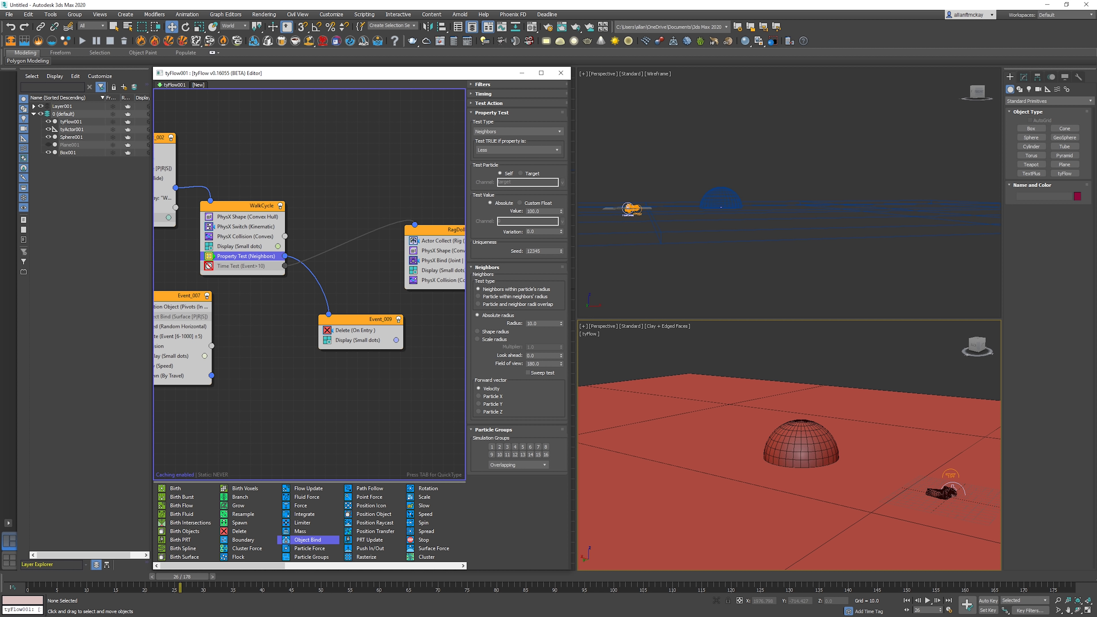
{"action": "left_click", "coordinate": [499, 447]}
{"action": "key", "text": "slash"}
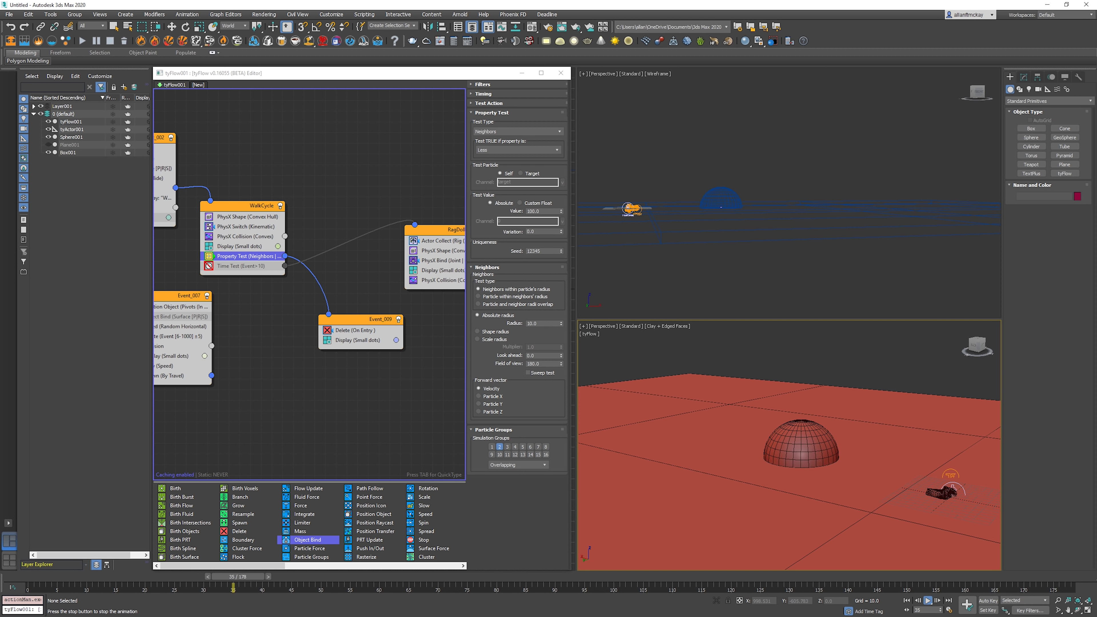
- Make WalkCycle's Property Test true when Greater than 0.1, using particle and neighbor radii overlap with an absolute radius of 75
{"action": "key", "text": "/"}
{"action": "key", "text": "Home"}
{"action": "double_click", "coordinate": [535, 323]}
{"action": "type", "text": ".5"}
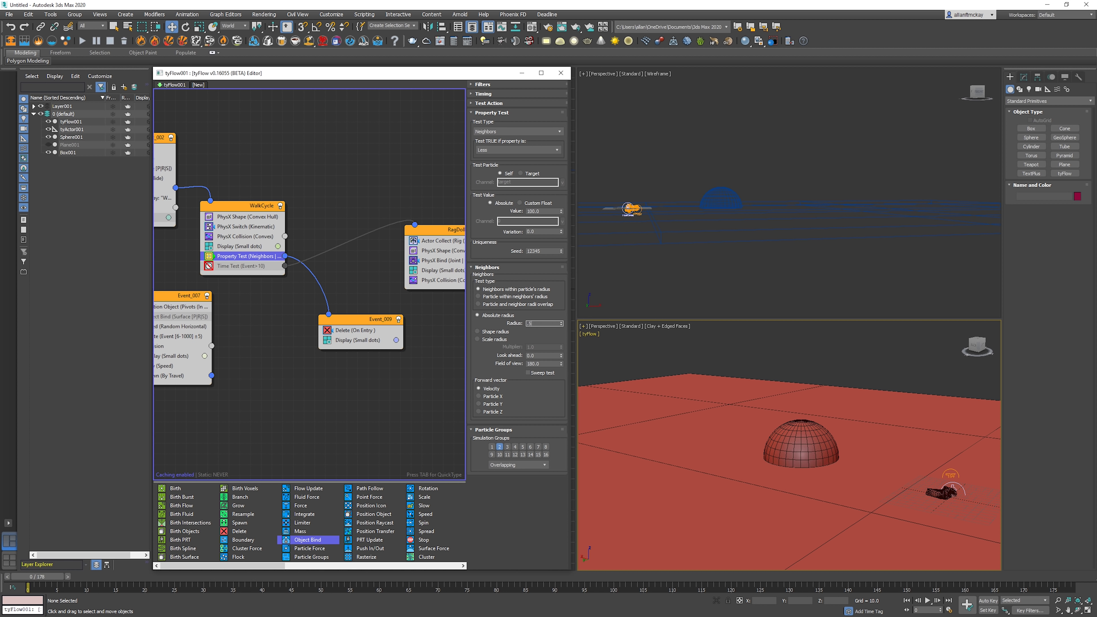
{"action": "key", "text": "Return"}
{"action": "left_click", "coordinate": [519, 150]}
{"action": "left_click", "coordinate": [491, 164]}
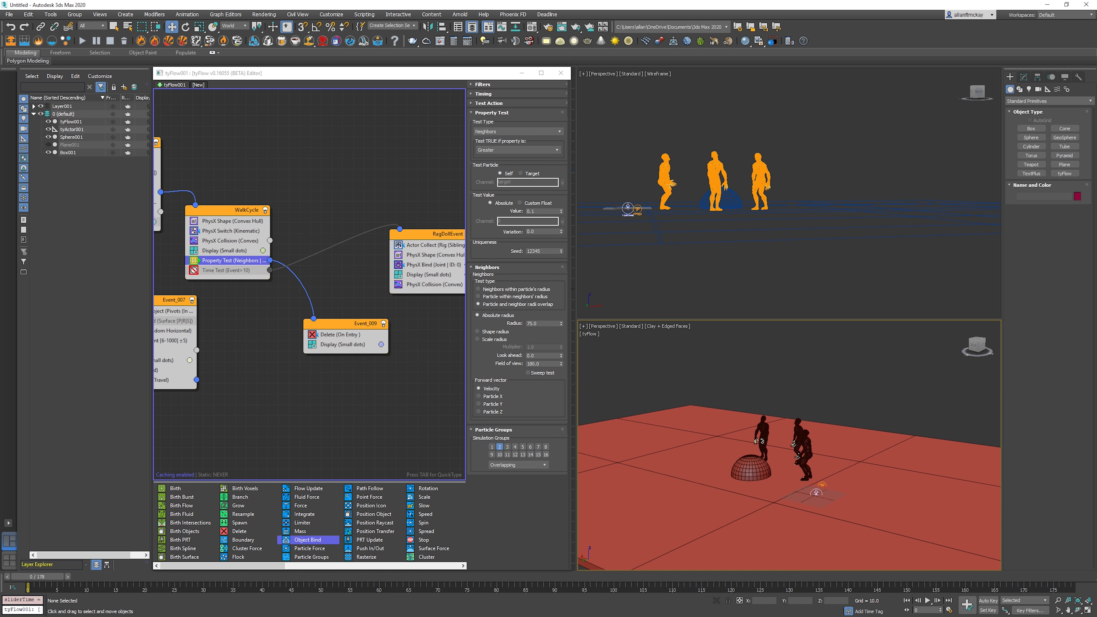
- Review the Property Test's comparison options, test value and absolute neighbor radius
{"action": "left_click", "coordinate": [519, 150]}
{"action": "left_click", "coordinate": [518, 150]}
{"action": "left_click", "coordinate": [518, 150]}
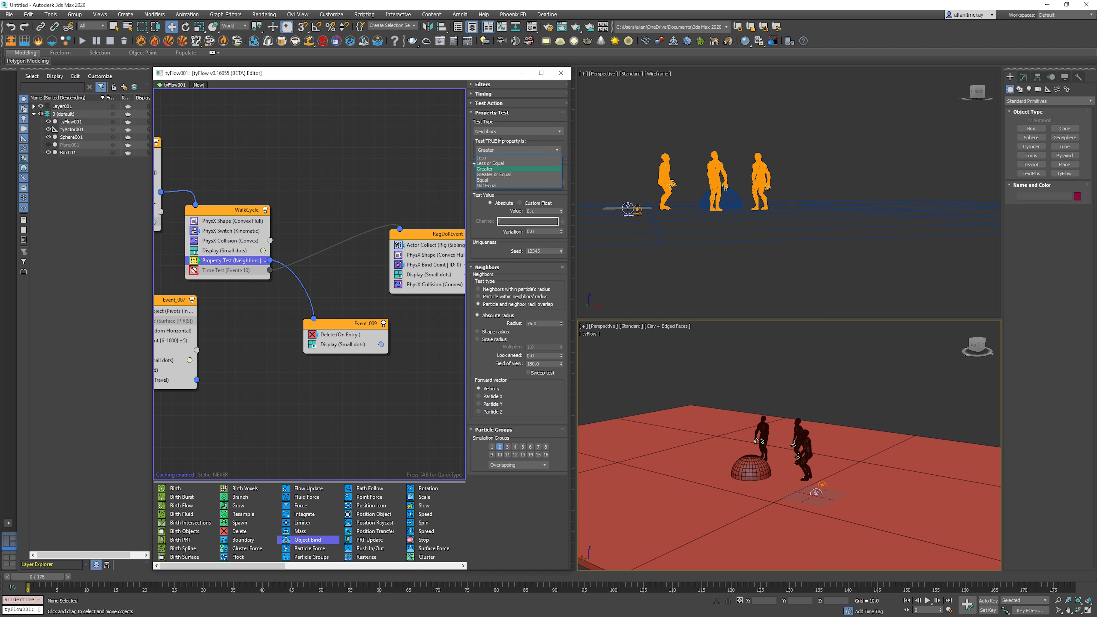
{"action": "left_click", "coordinate": [517, 150]}
{"action": "left_click", "coordinate": [517, 150]}
{"action": "left_click", "coordinate": [518, 150]}
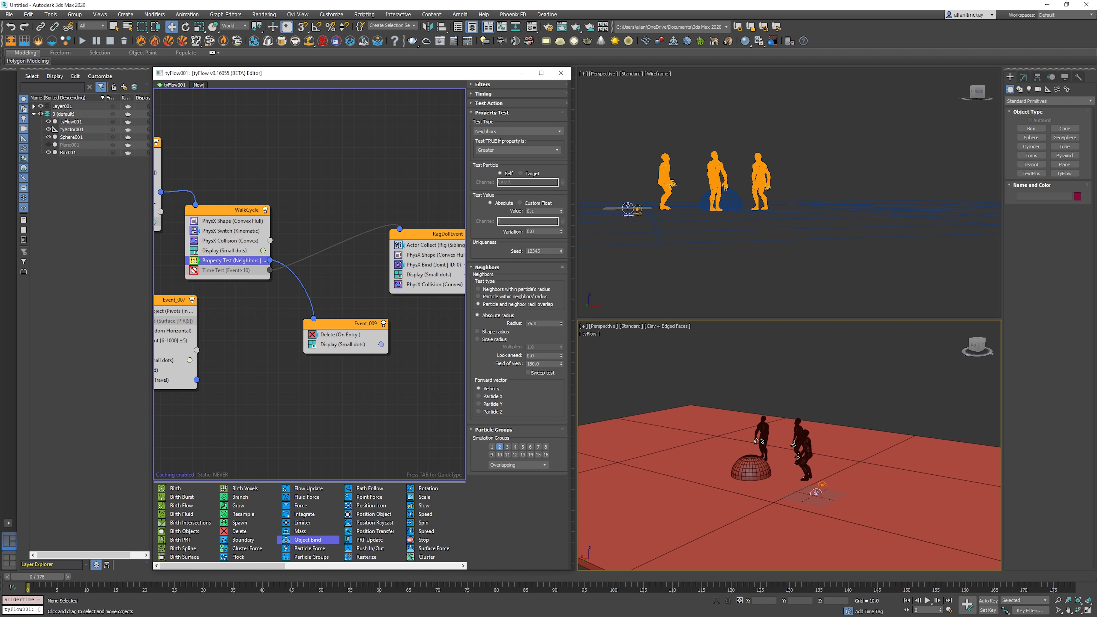
{"action": "double_click", "coordinate": [536, 211]}
{"action": "key", "text": "Return"}
{"action": "left_click", "coordinate": [540, 324]}
{"action": "left_click", "coordinate": [591, 422]}
- Locate Event_008 in the graph and step through frames 25 to 30 to check when the actors get deleted
{"action": "middle_click_drag", "start_coordinate": [229, 298], "coordinate": [432, 321]}
{"action": "middle_click_drag", "start_coordinate": [242, 319], "coordinate": [426, 146]}
{"action": "left_click", "coordinate": [317, 293]}
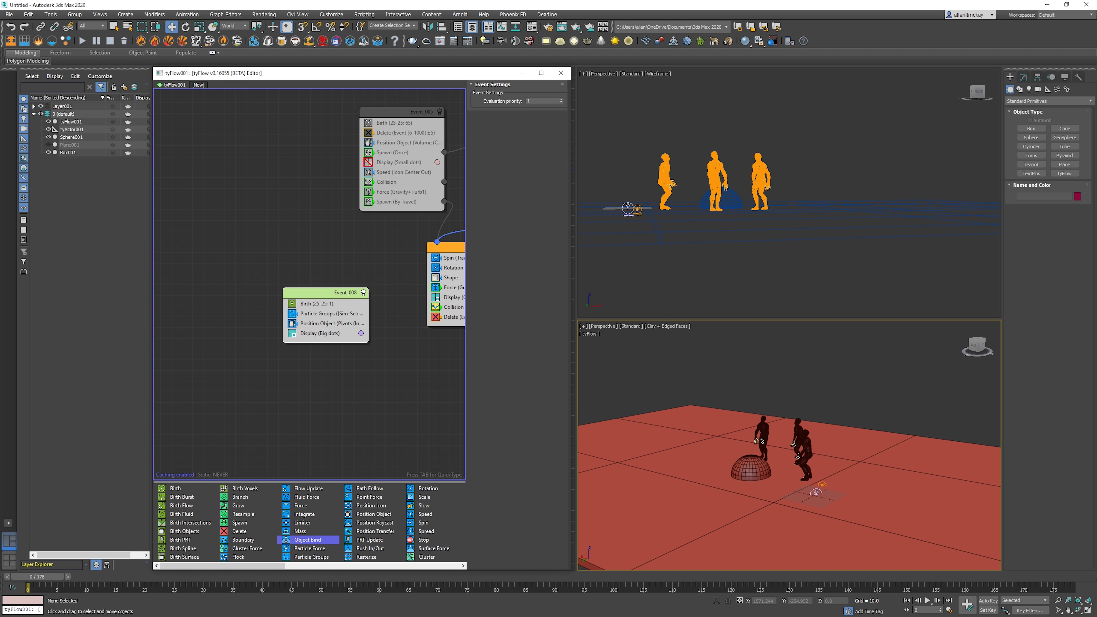
{"action": "left_click_drag", "start_coordinate": [37, 577], "coordinate": [176, 577]}
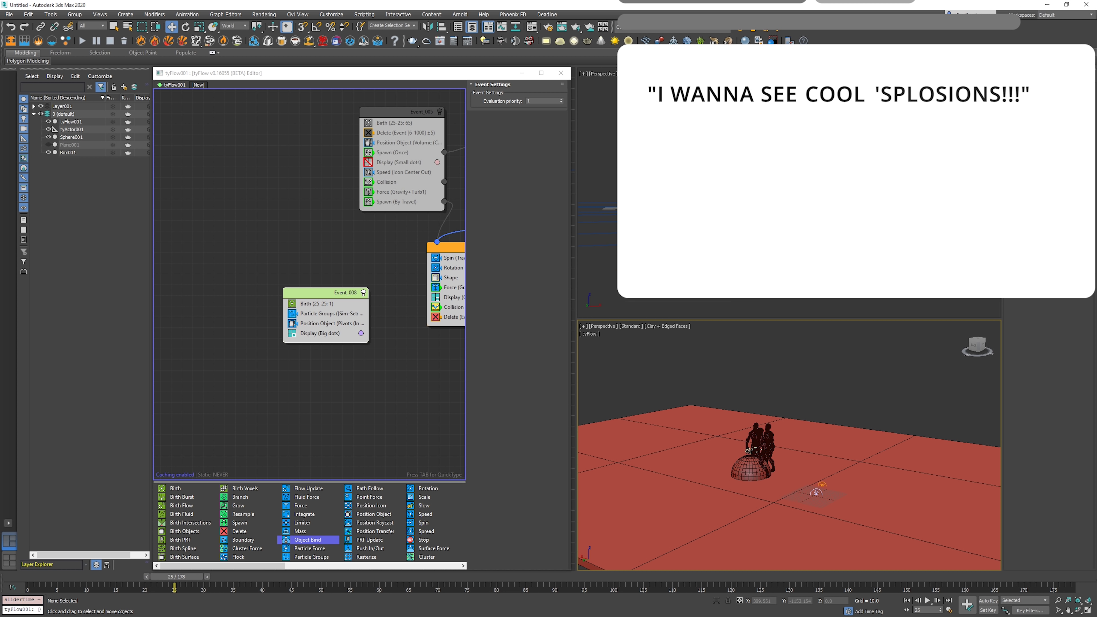
{"action": "key", "text": "period"}
{"action": "key", "text": "period"}
{"action": "key", "text": "comma"}
{"action": "key", "text": "comma"}
{"action": "key", "text": "comma"}
{"action": "key", "text": "period"}
{"action": "key", "text": "period"}
{"action": "key", "text": "period"}
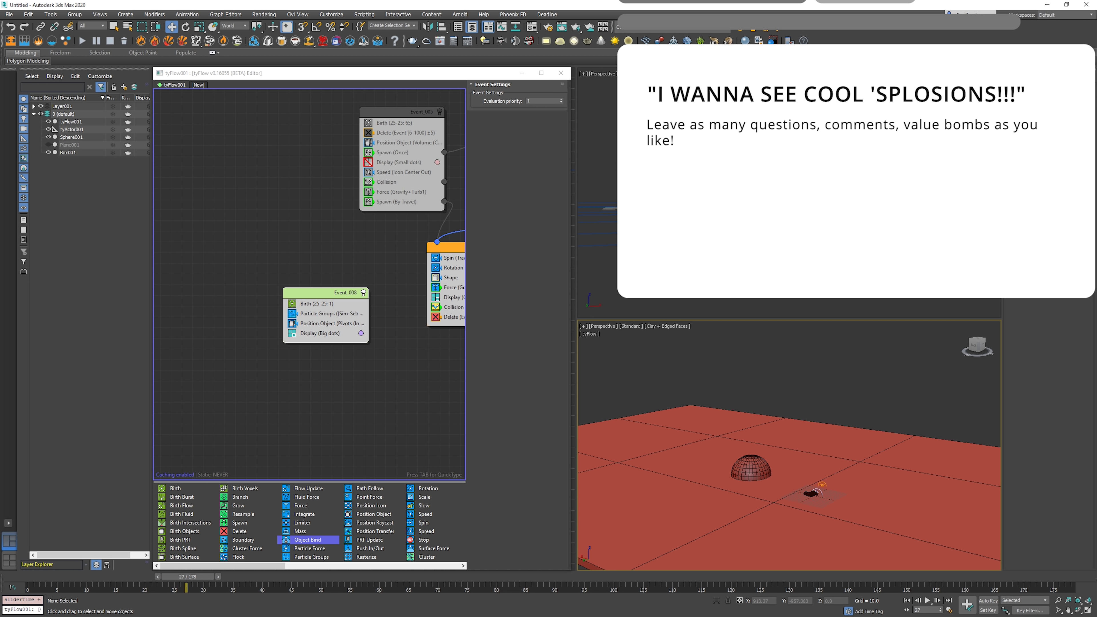
{"action": "key", "text": "period"}
{"action": "key", "text": "period"}
{"action": "key", "text": "period"}
- Rewire WalkCycle's Property Test output from Event_009 to RagDollEvent and play the simulation
{"action": "middle_click_drag", "start_coordinate": [441, 194], "coordinate": [71, 267]}
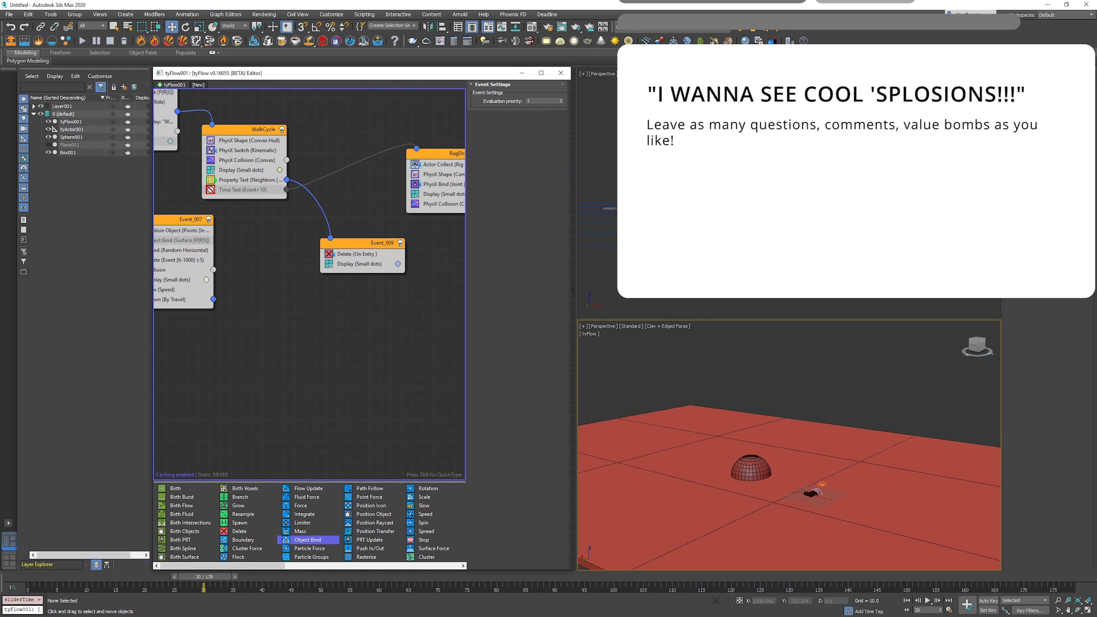
{"action": "middle_click_drag", "start_coordinate": [324, 269], "coordinate": [359, 332]}
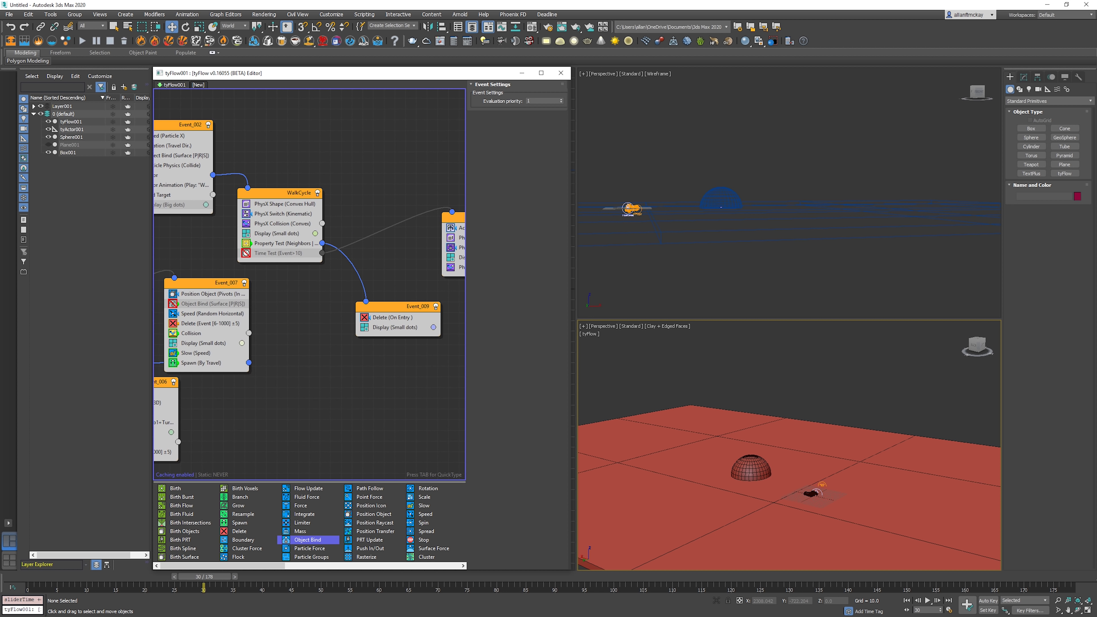
{"action": "left_click_drag", "start_coordinate": [322, 243], "coordinate": [451, 212]}
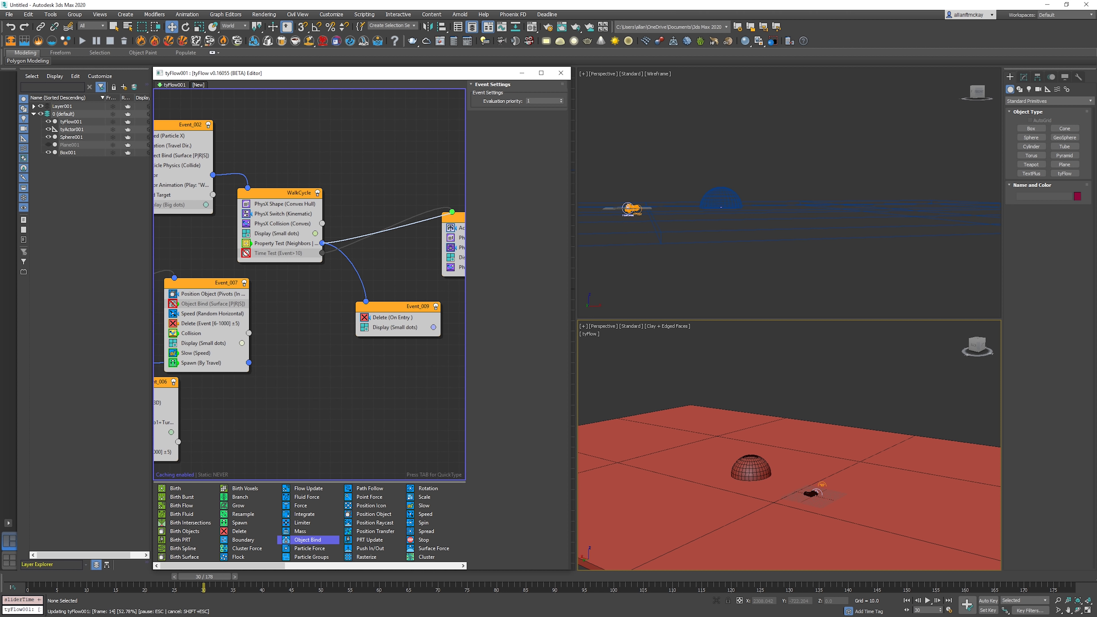
{"action": "key", "text": "slash"}
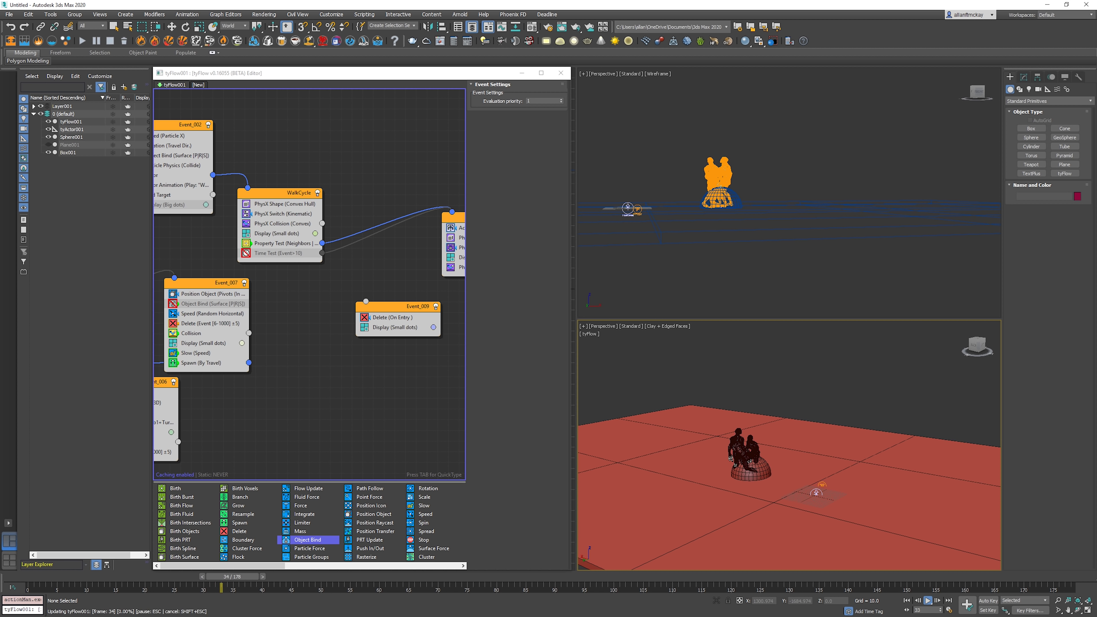
{"action": "key", "text": "slash"}
{"action": "key", "text": "Home"}
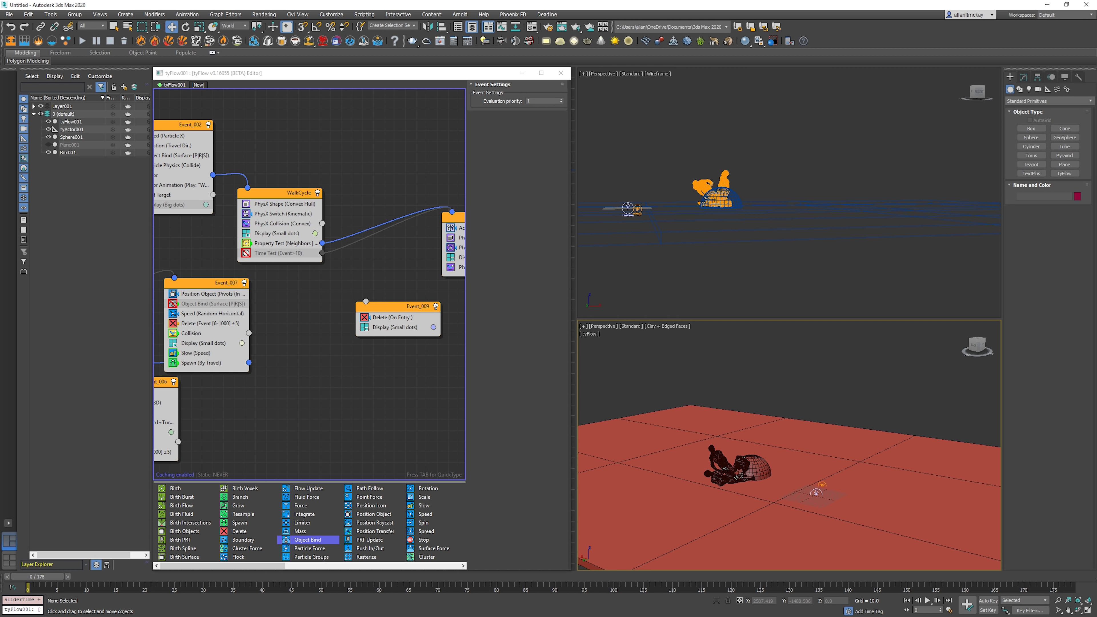
- Add a Speed operator at the start of RagDollEvent
{"action": "left_click", "coordinate": [371, 268]}
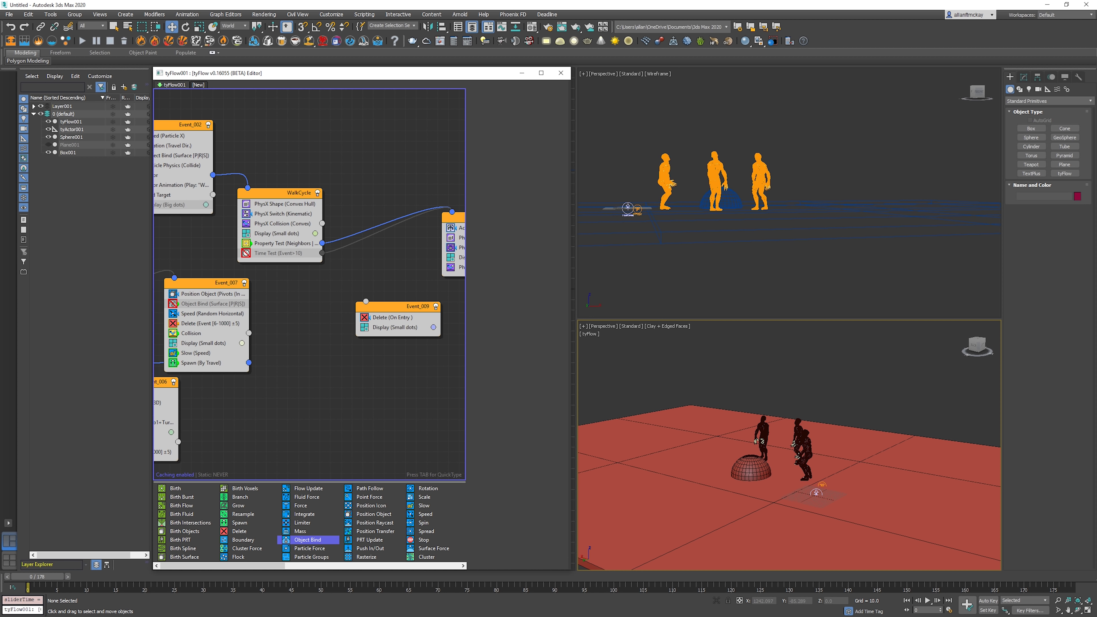
{"action": "middle_click_drag", "start_coordinate": [372, 268], "coordinate": [276, 282]}
{"action": "key", "text": "Tab"}
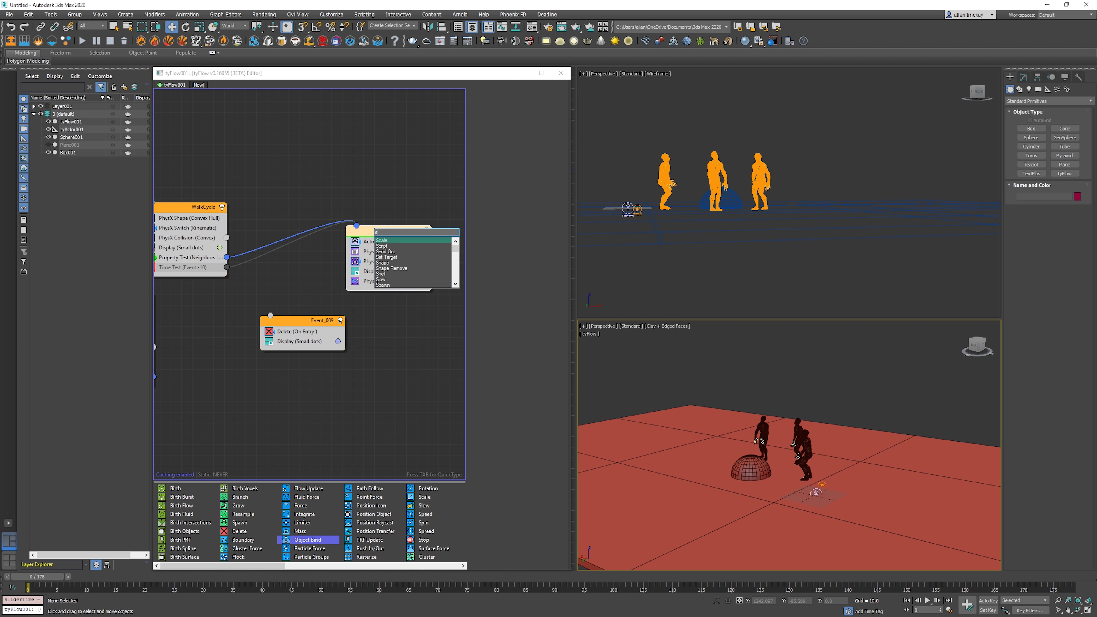
{"action": "type", "text": "spee"}
{"action": "key", "text": "Return"}
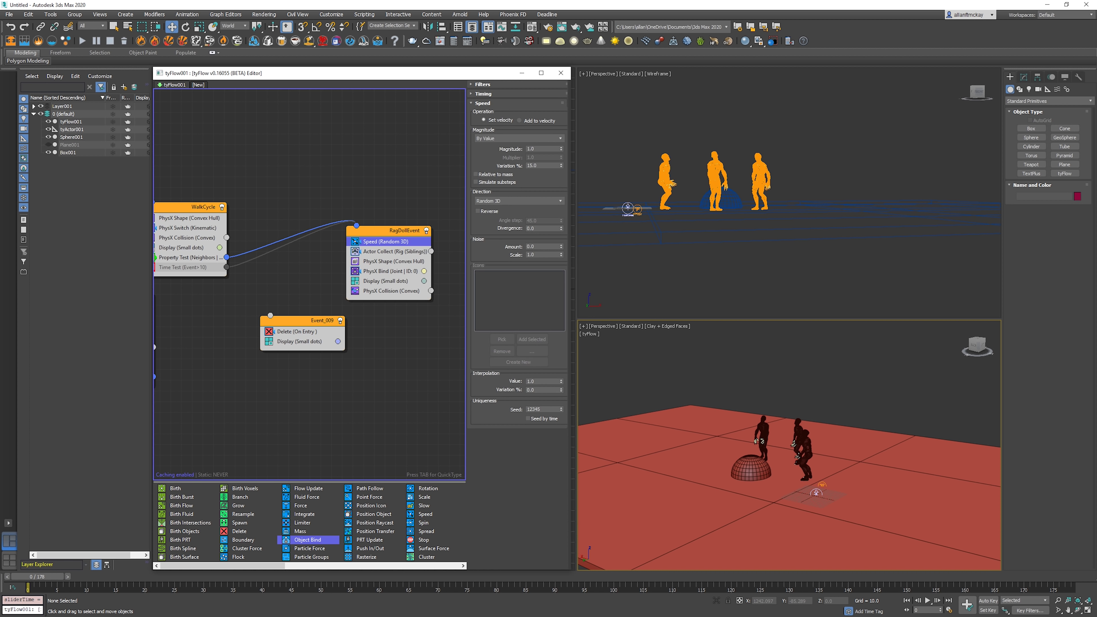
- Set the Speed direction to Object Center Out with Sphere001 as its icon, and play the simulation
{"action": "left_click", "coordinate": [485, 202]}
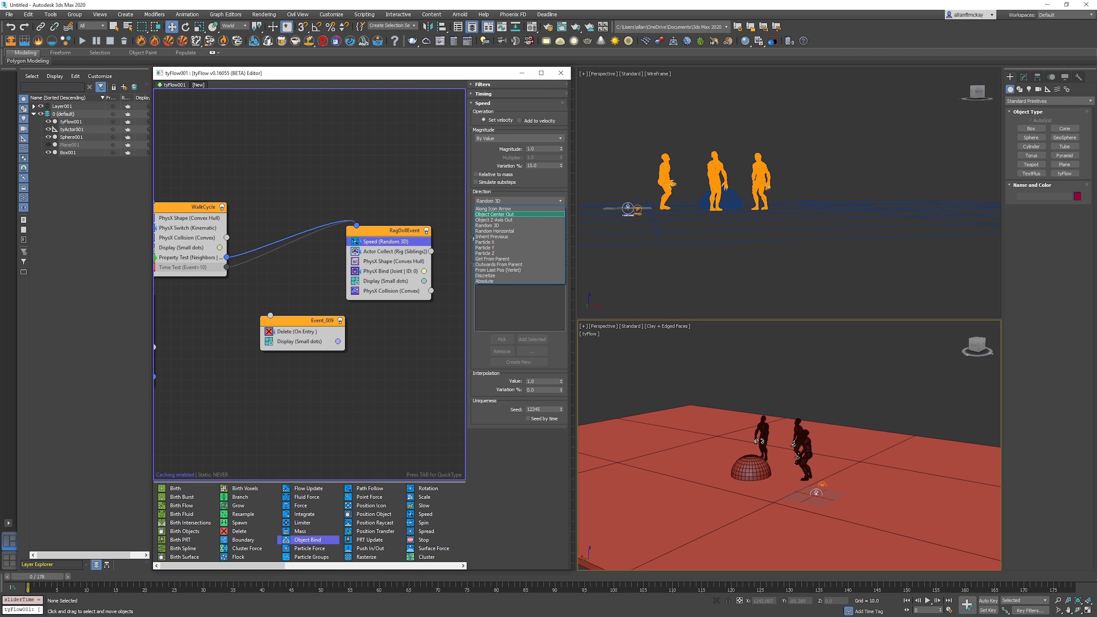
{"action": "left_click", "coordinate": [494, 214]}
{"action": "left_click", "coordinate": [751, 469]}
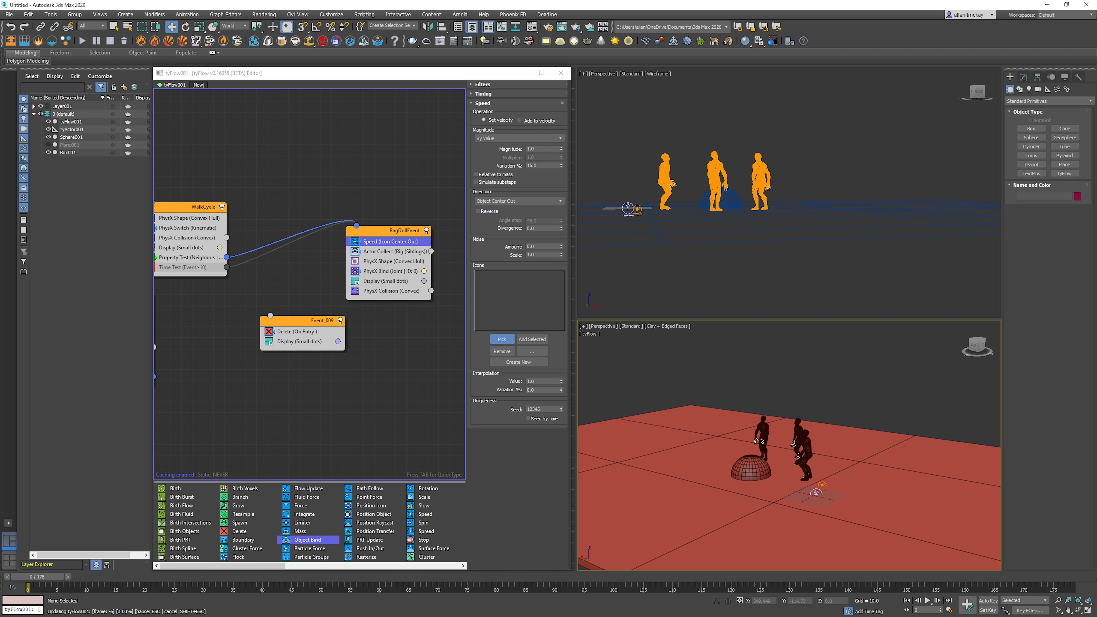
{"action": "key", "text": "slash"}
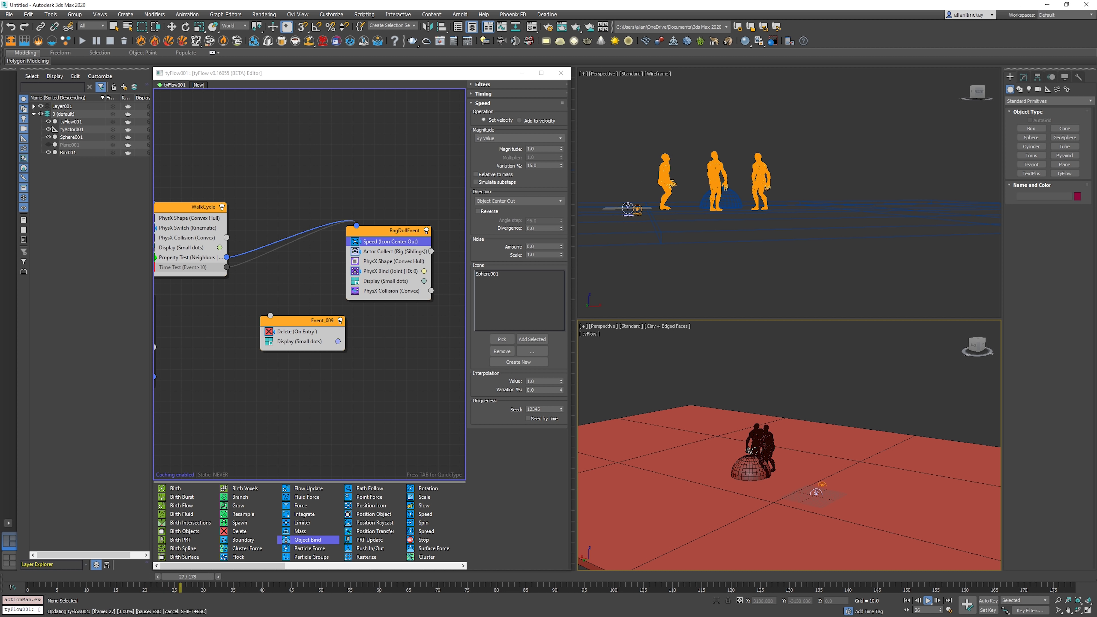
{"action": "key", "text": "slash"}
- Try Speed magnitudes of 10, 100, 20 and 15 to compare how the actors are launched outward
{"action": "double_click", "coordinate": [533, 149]}
{"action": "type", "text": "10"}
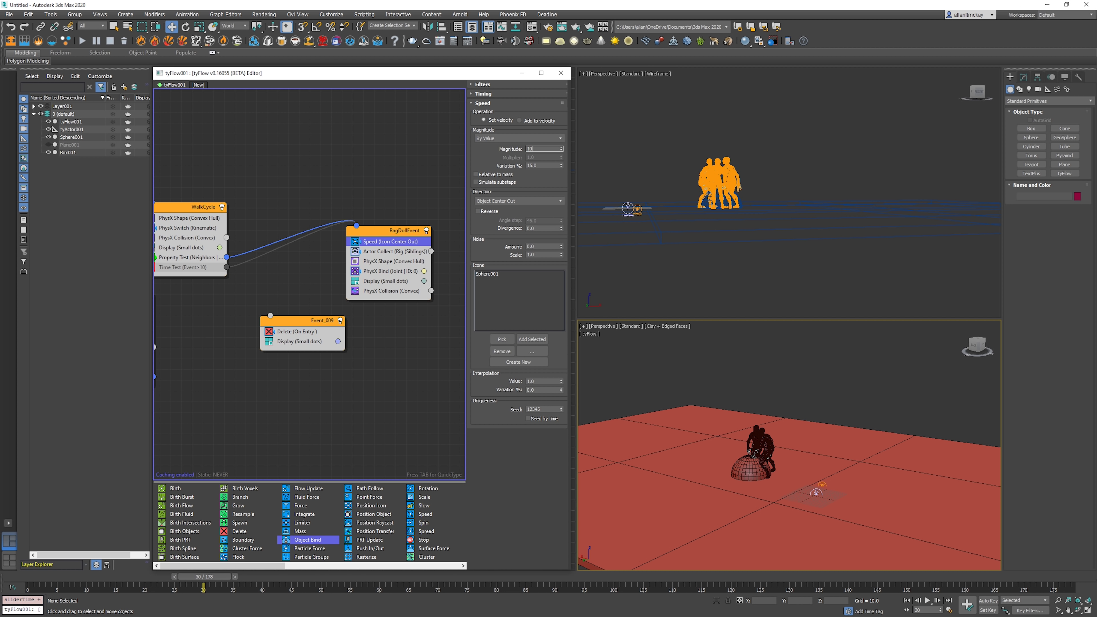
{"action": "key", "text": "Return"}
{"action": "type", "text": "100"}
{"action": "key", "text": "Return"}
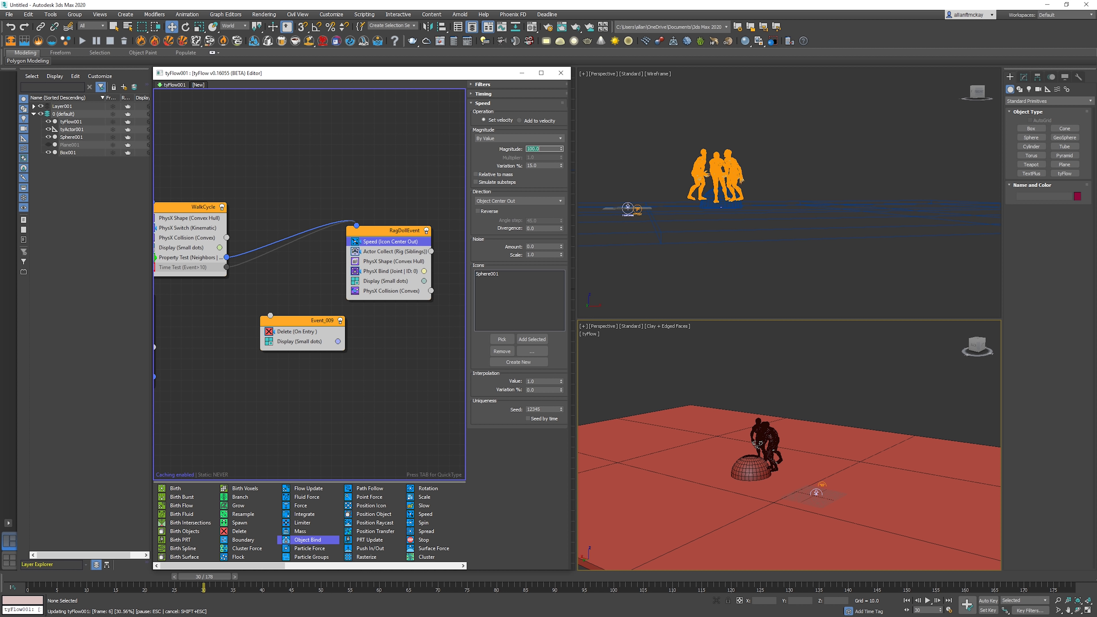
{"action": "type", "text": "20"}
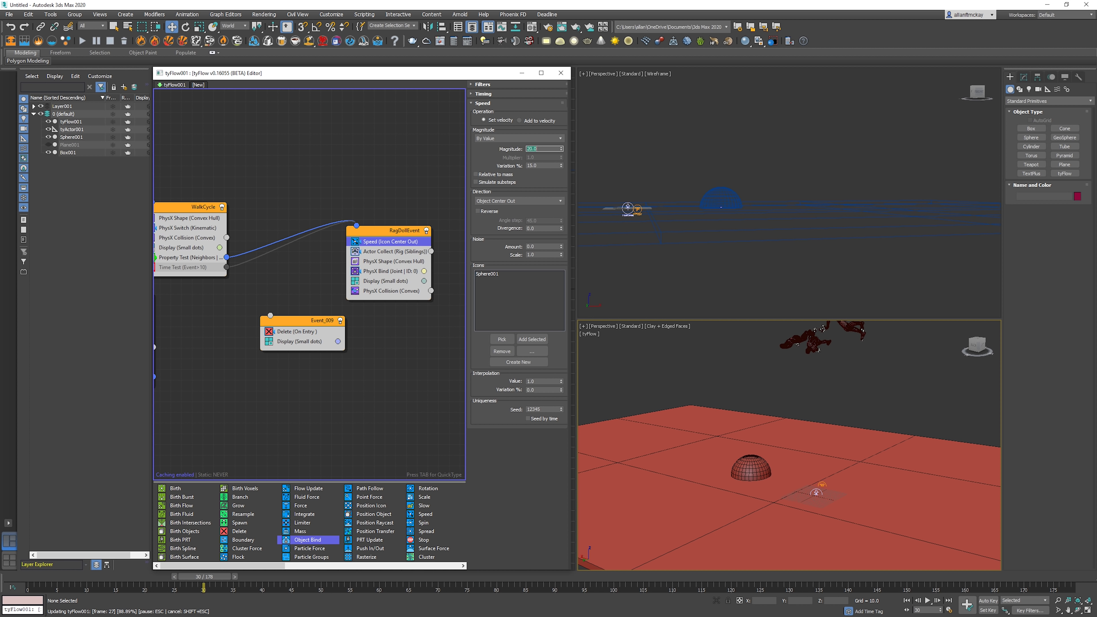
{"action": "key", "text": "Return"}
{"action": "type", "text": "15"}
{"action": "key", "text": "Return"}
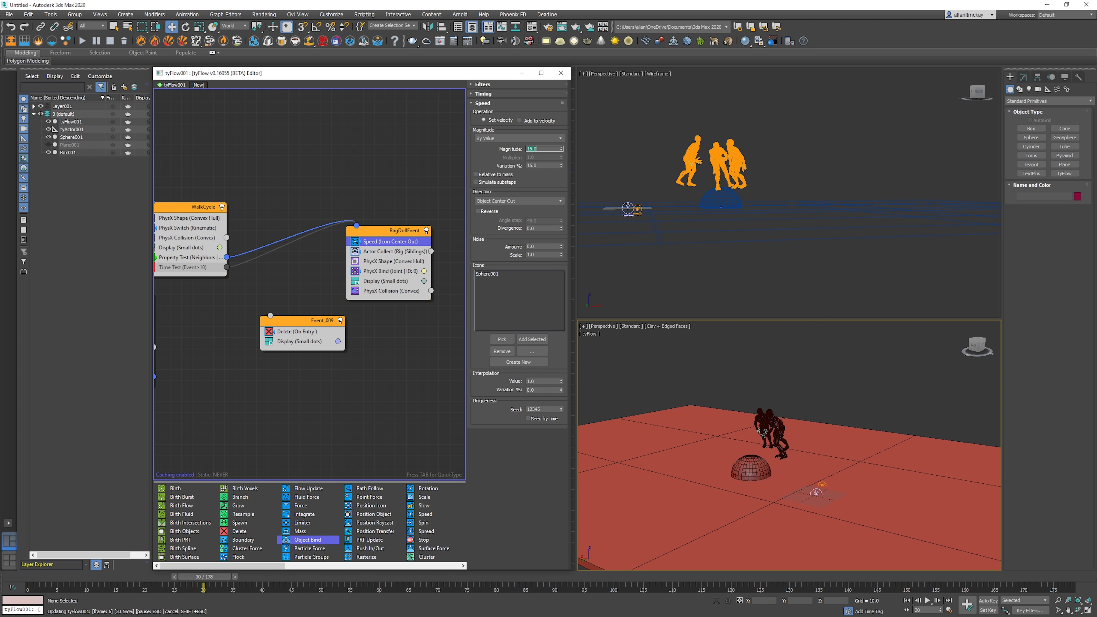
- Set the Speed operator's variation to 35% and its magnitude to 25, and return to the first frame
{"action": "key", "text": "Tab"}
{"action": "type", "text": "35"}
{"action": "key", "text": "Return"}
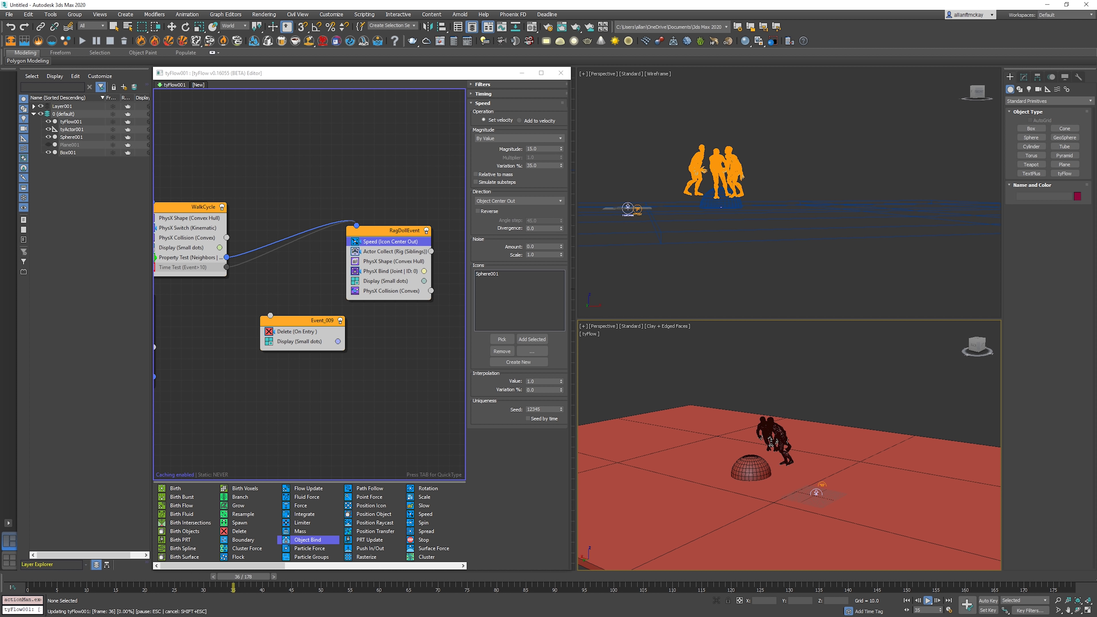
{"action": "left_click", "coordinate": [538, 148]}
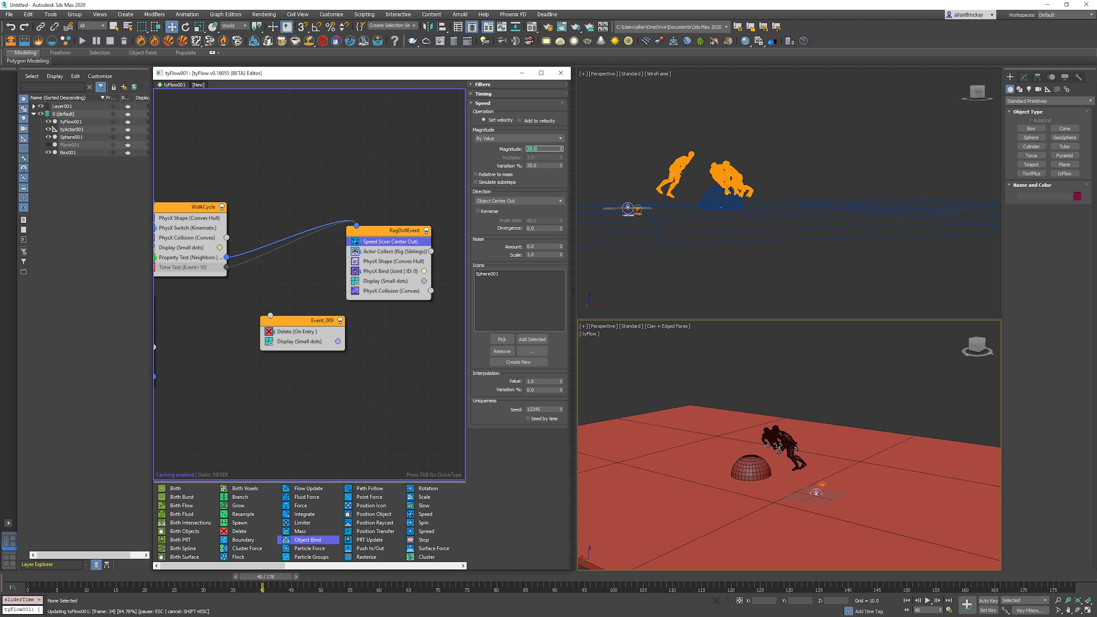
{"action": "key", "text": "Home"}
- Check RagDollEvent's PhysX Shape and PhysX Bind settings, and add a Mass operator at the start of the event
{"action": "left_click", "coordinate": [394, 261]}
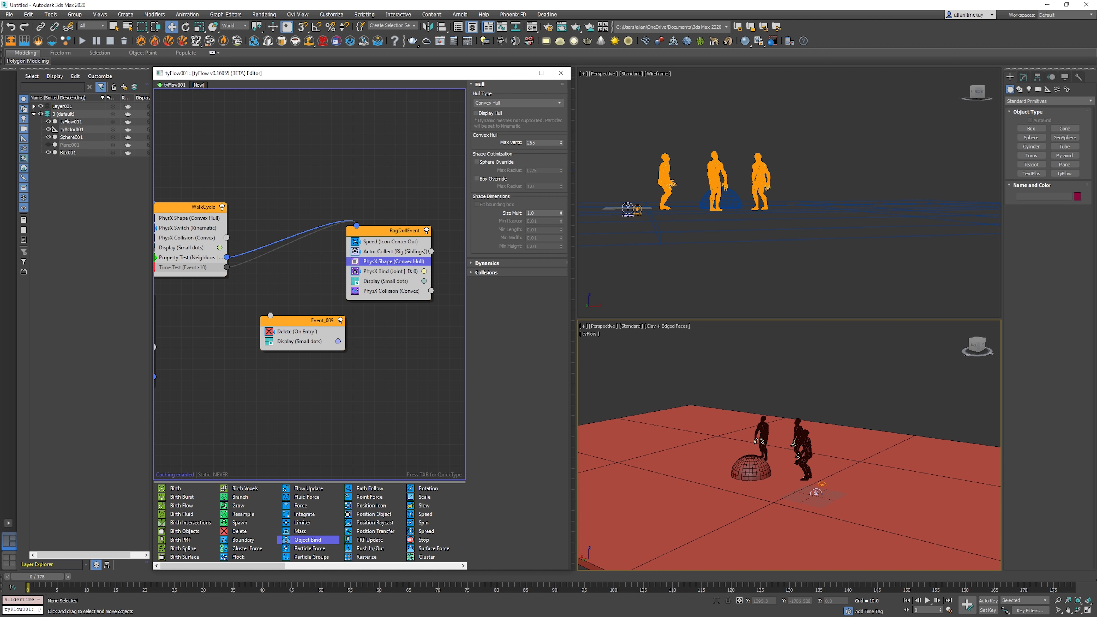
{"action": "left_click", "coordinate": [391, 271]}
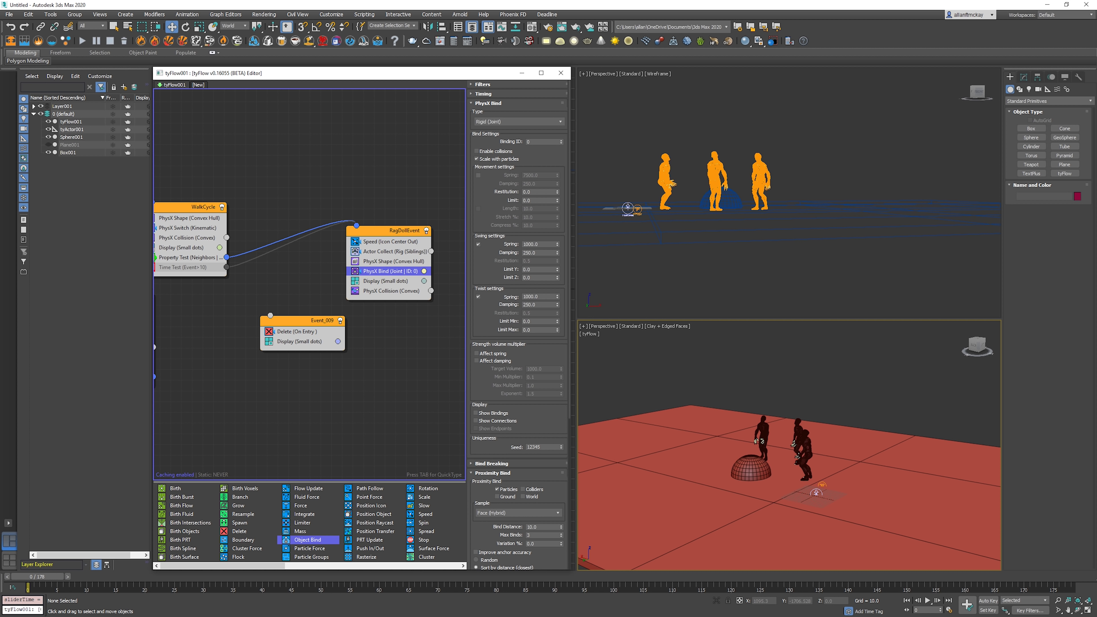
{"action": "left_click", "coordinate": [389, 341]}
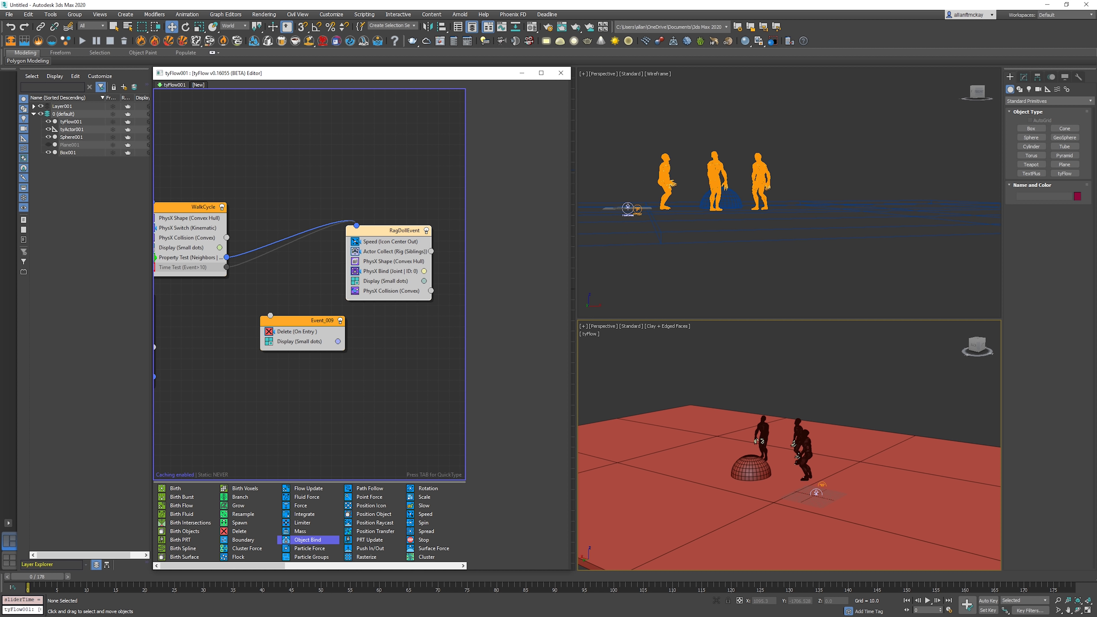
{"action": "key", "text": "Tab"}
{"action": "type", "text": "mass"}
{"action": "key", "text": "Return"}
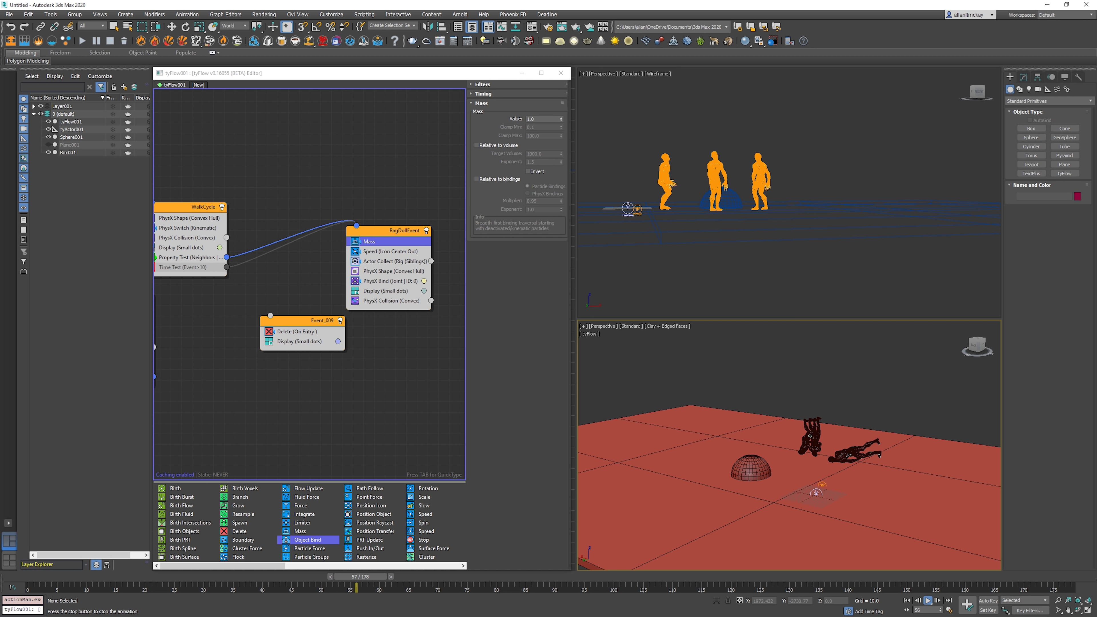
{"action": "key", "text": "Home"}
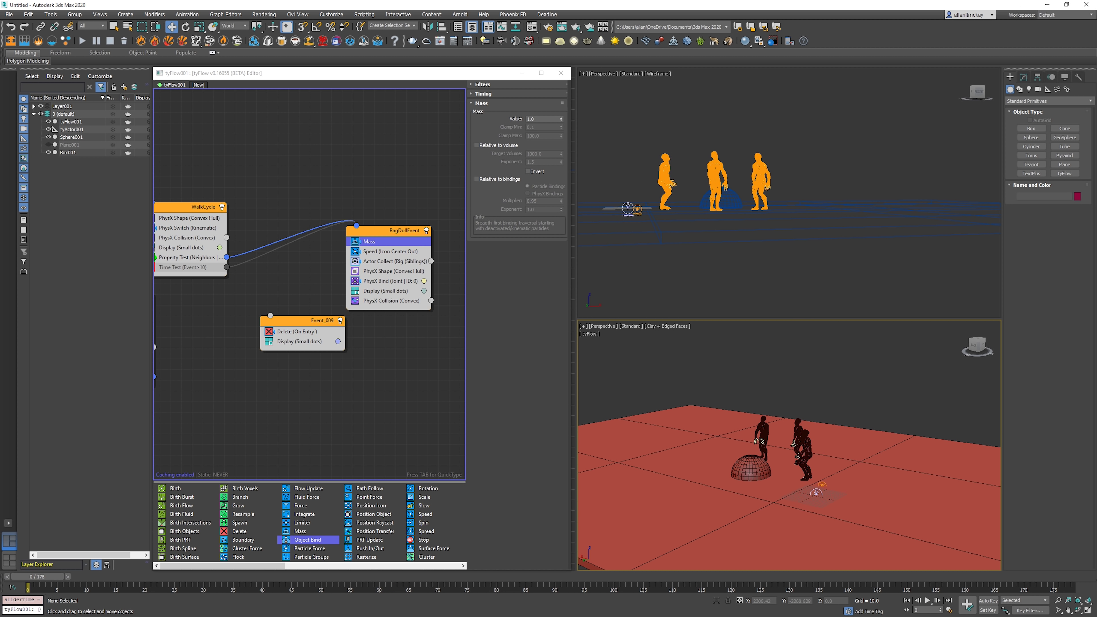
- Add a Force operator at the start of RagDollEvent with built-in noise layer 1 at strength 1 and scale 0.04
{"action": "left_click", "coordinate": [398, 198]}
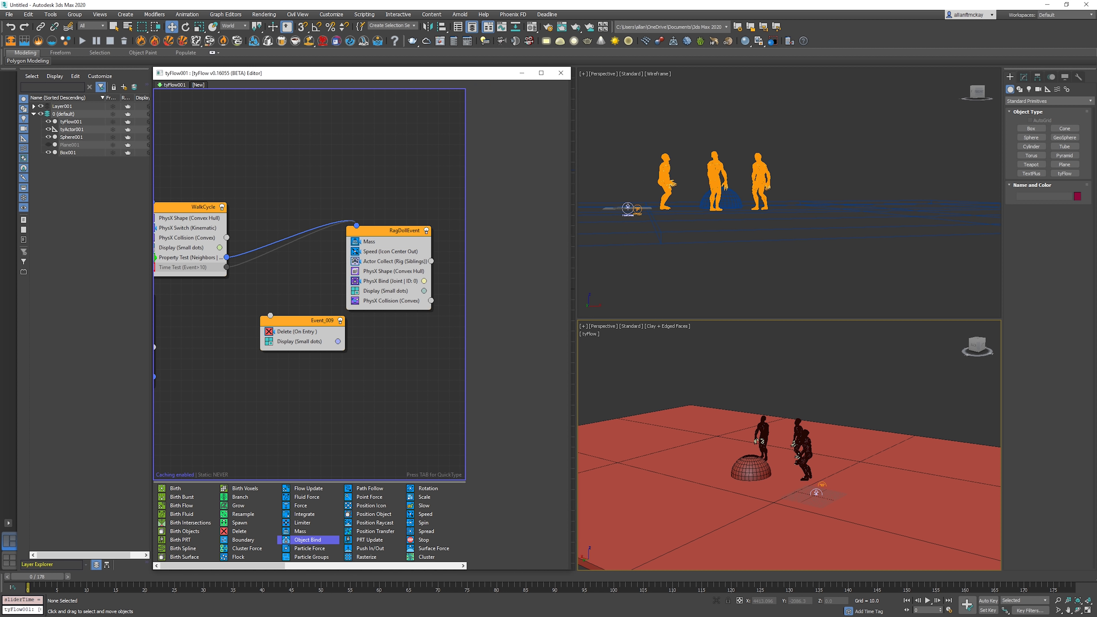
{"action": "left_click", "coordinate": [398, 230]}
{"action": "key", "text": "Tab"}
{"action": "type", "text": "for"}
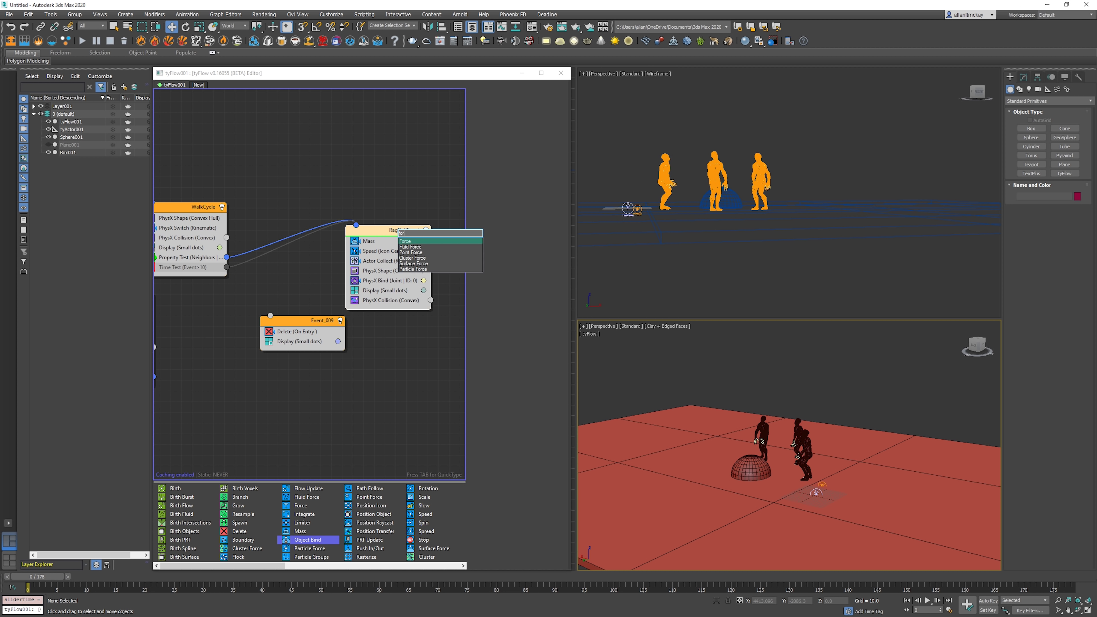
{"action": "key", "text": "Return"}
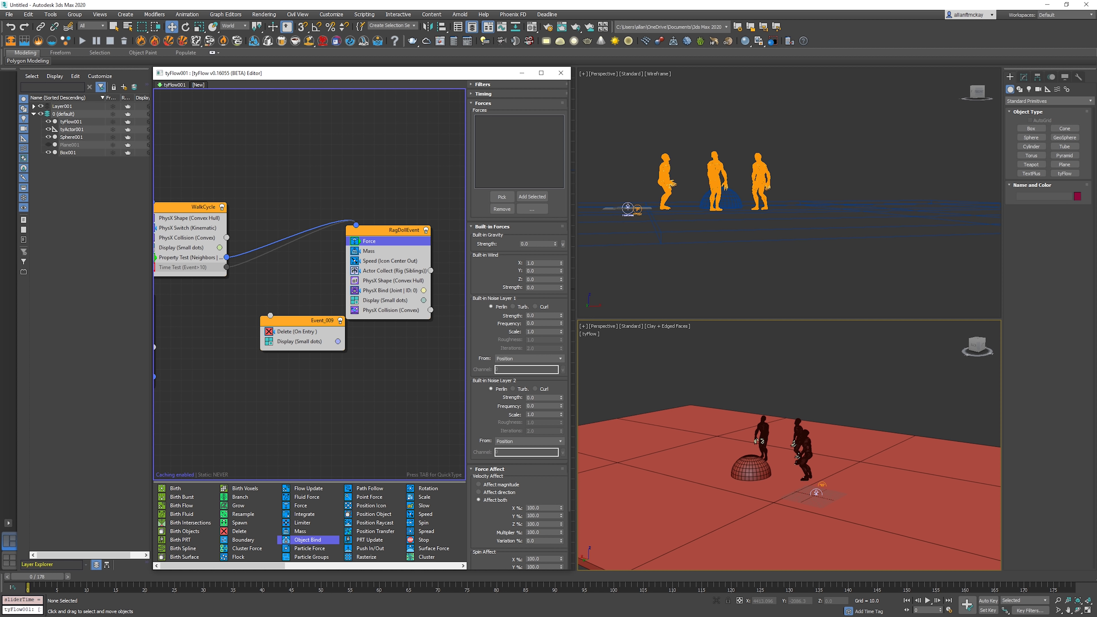
{"action": "type", "text": "1"}
{"action": "key", "text": "Tab"}
{"action": "type", "text": ".04"}
{"action": "key", "text": "Return"}
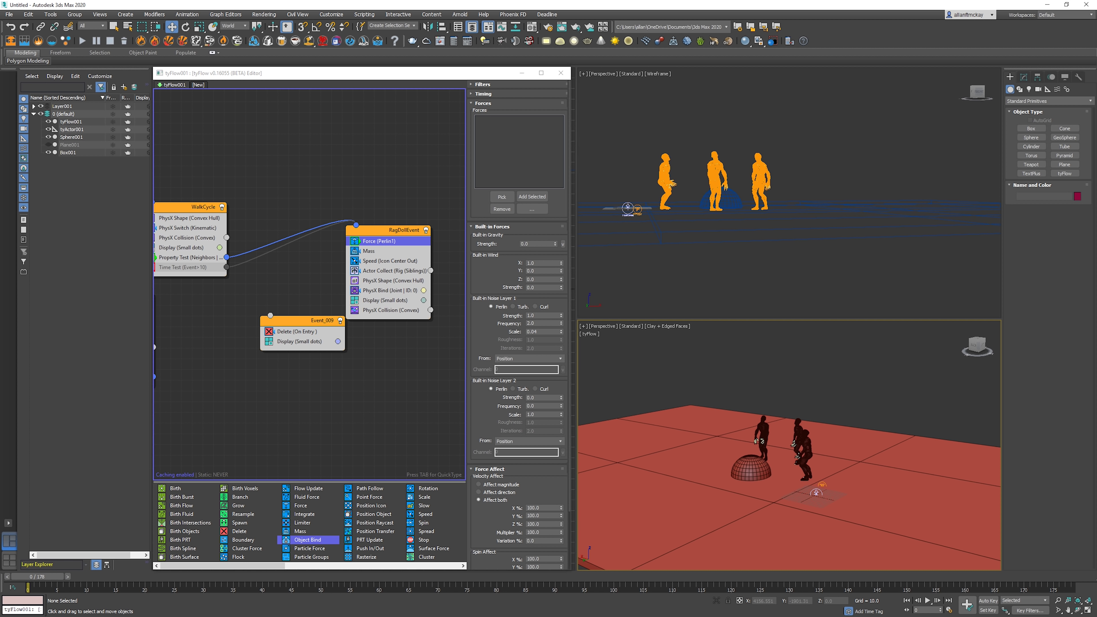
- Set the divergence of RagDollEvent's Speed operator to 90 and play the simulation
{"action": "left_click", "coordinate": [390, 261]}
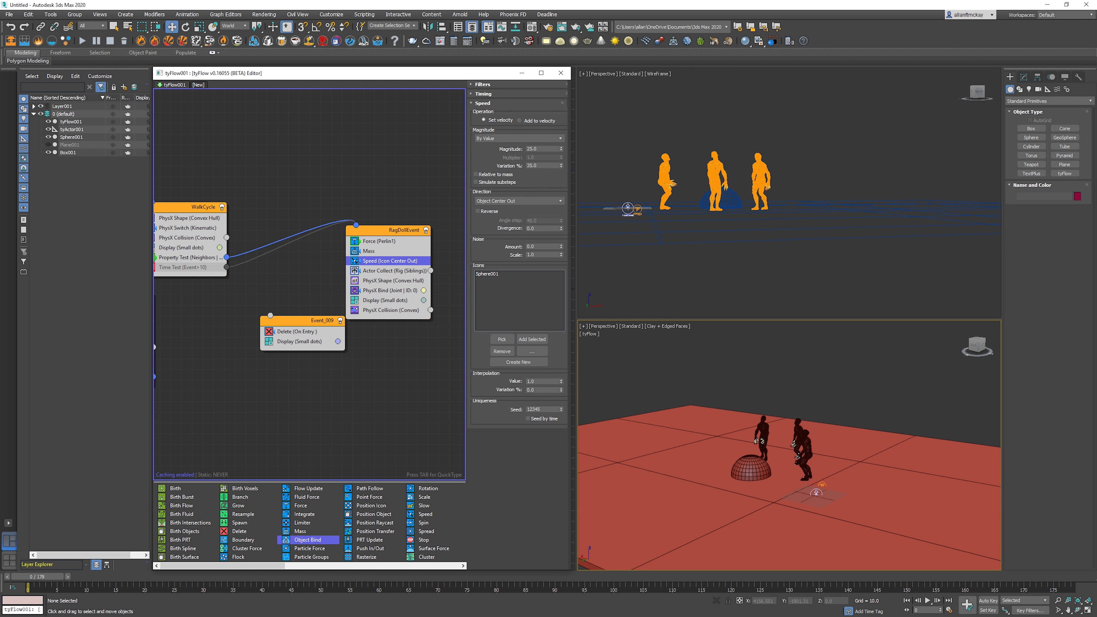
{"action": "type", "text": "90"}
{"action": "key", "text": "Return"}
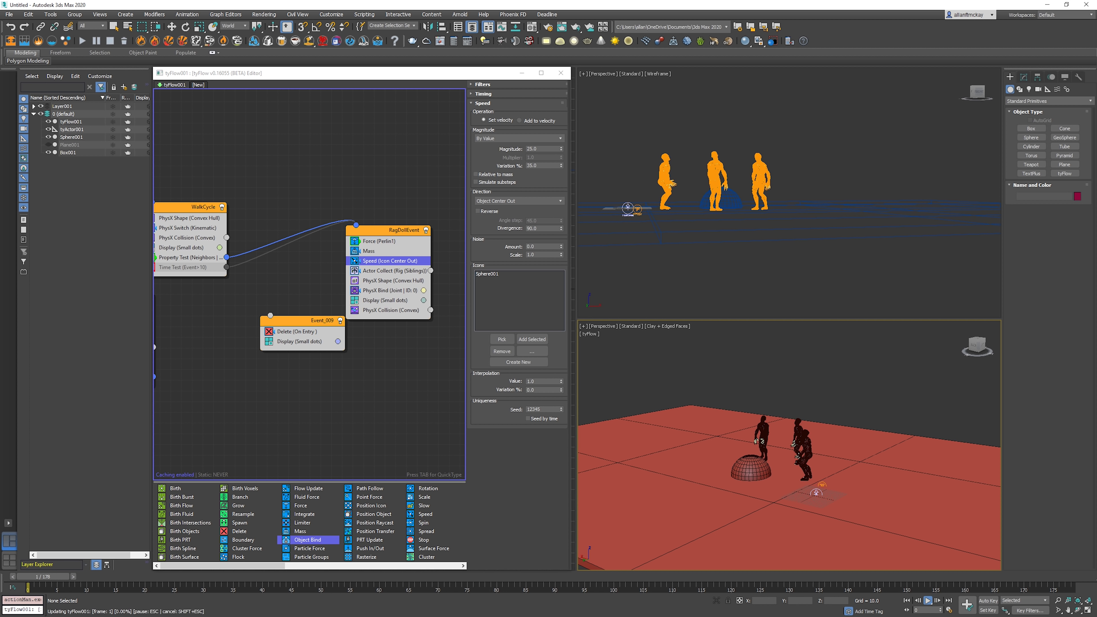
- Try raising the sphere above the ground, replay the simulation to test the blast, and undo the move
{"action": "key", "text": "/"}
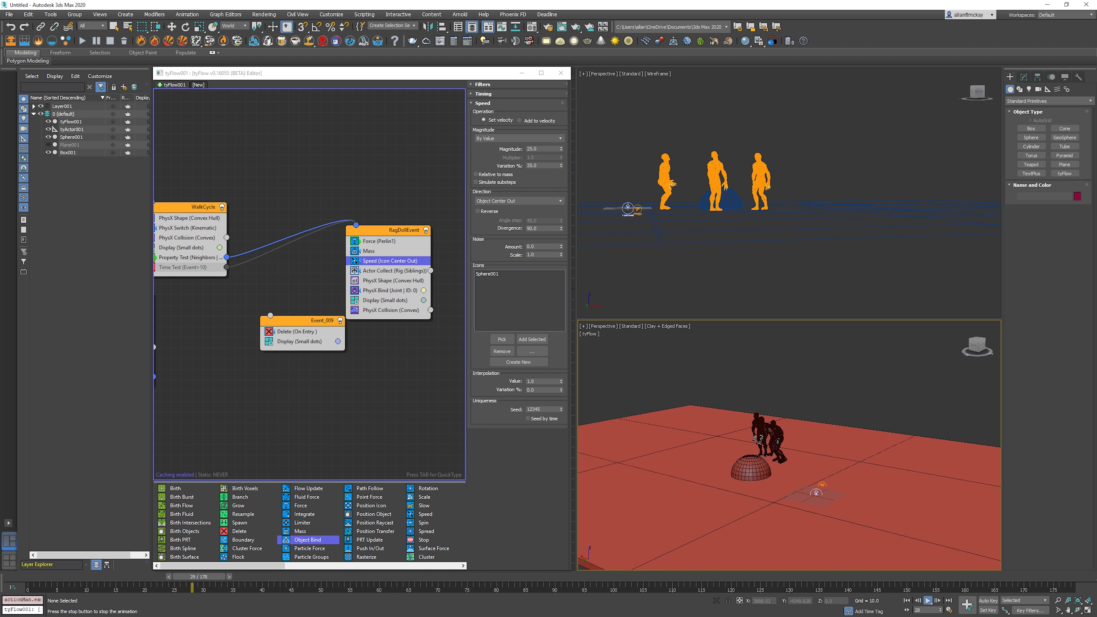
{"action": "key", "text": "."}
{"action": "left_click", "coordinate": [752, 469]}
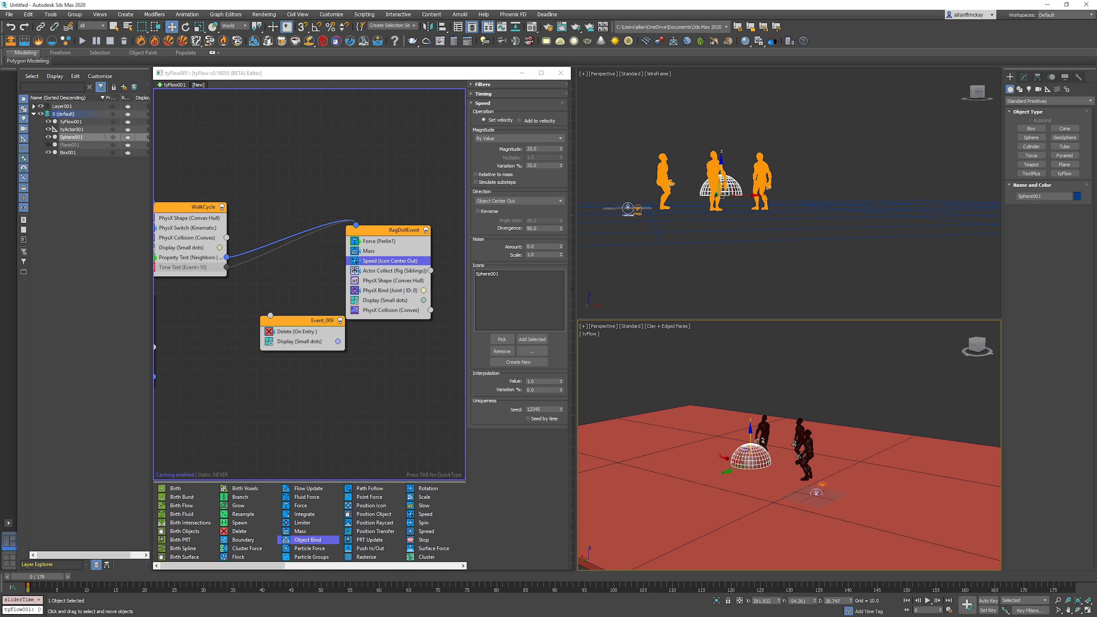
{"action": "key", "text": "/"}
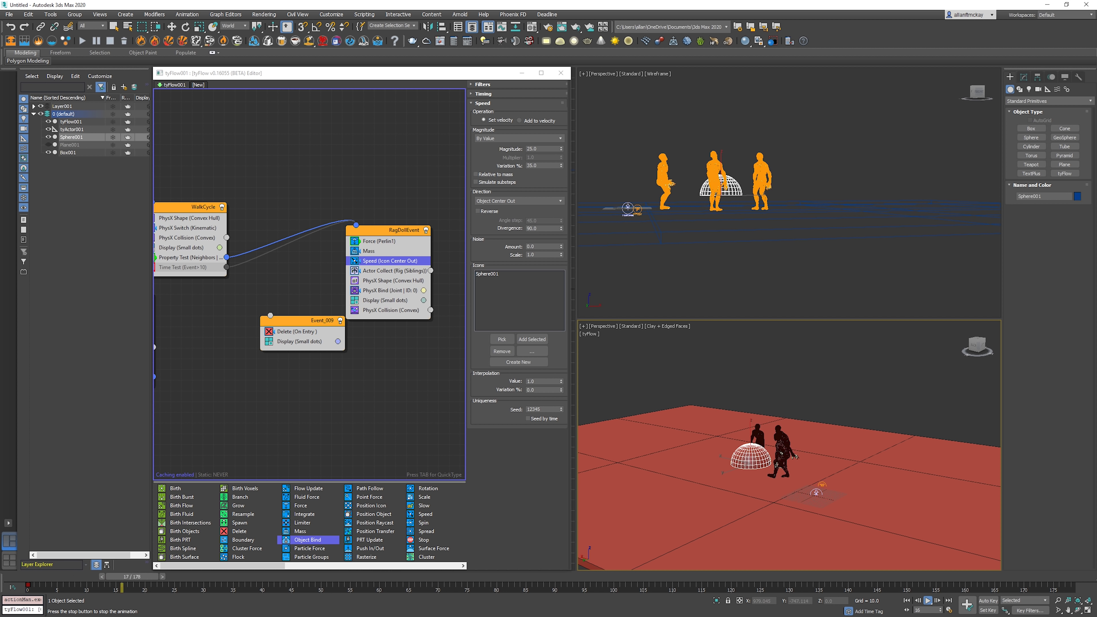
{"action": "key", "text": "/"}
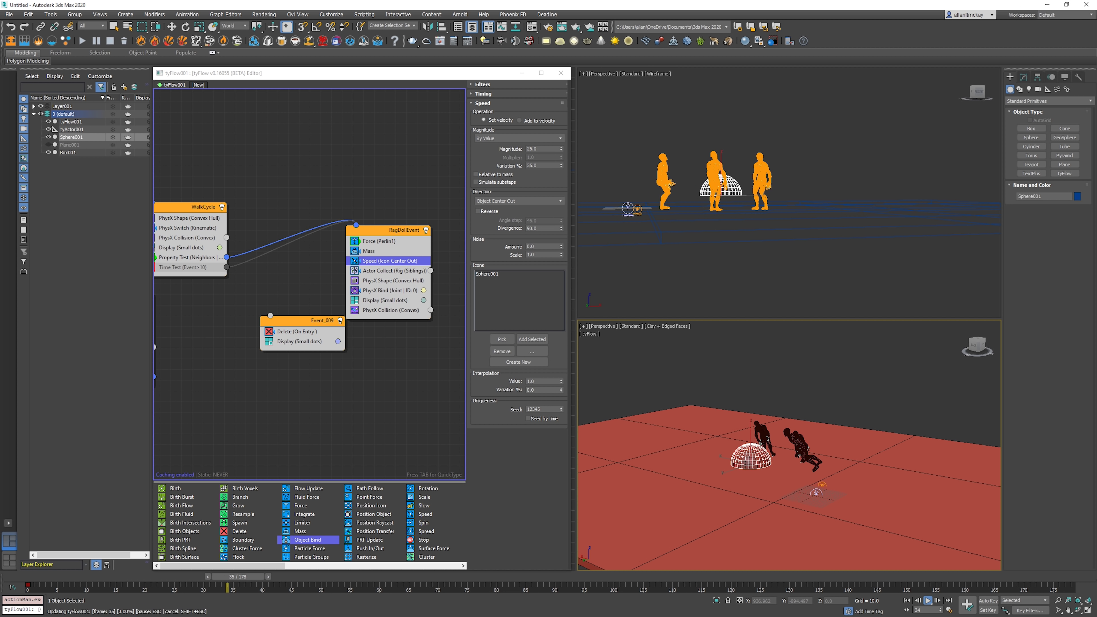
{"action": "key", "text": "Home"}
{"action": "key", "text": "w"}
{"action": "key", "text": "ctrl+z"}
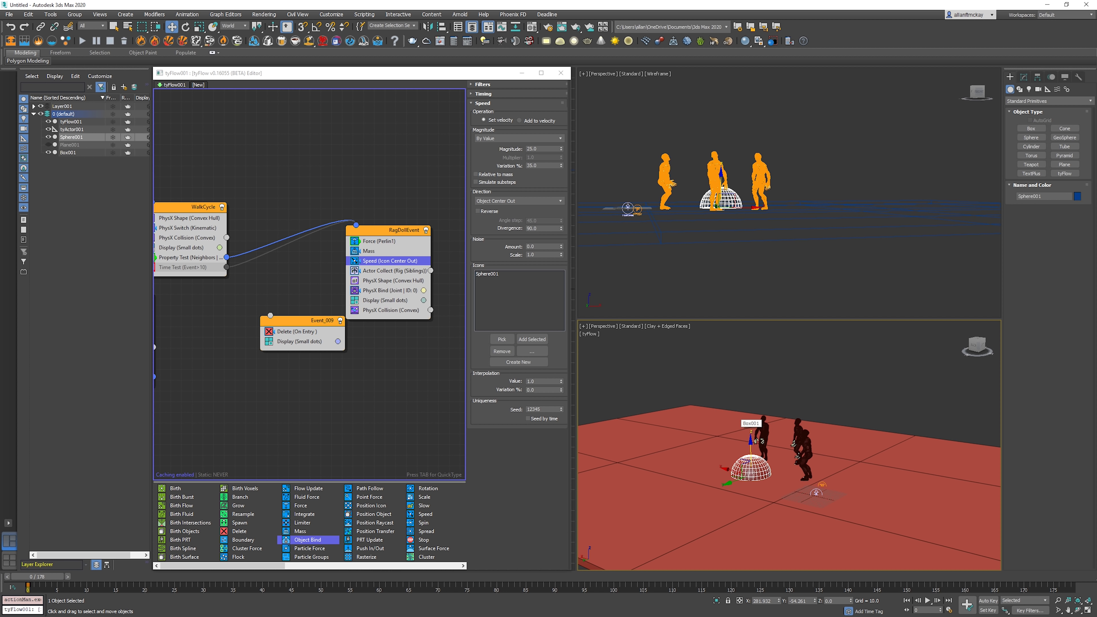
{"action": "key", "text": "ctrl+d"}
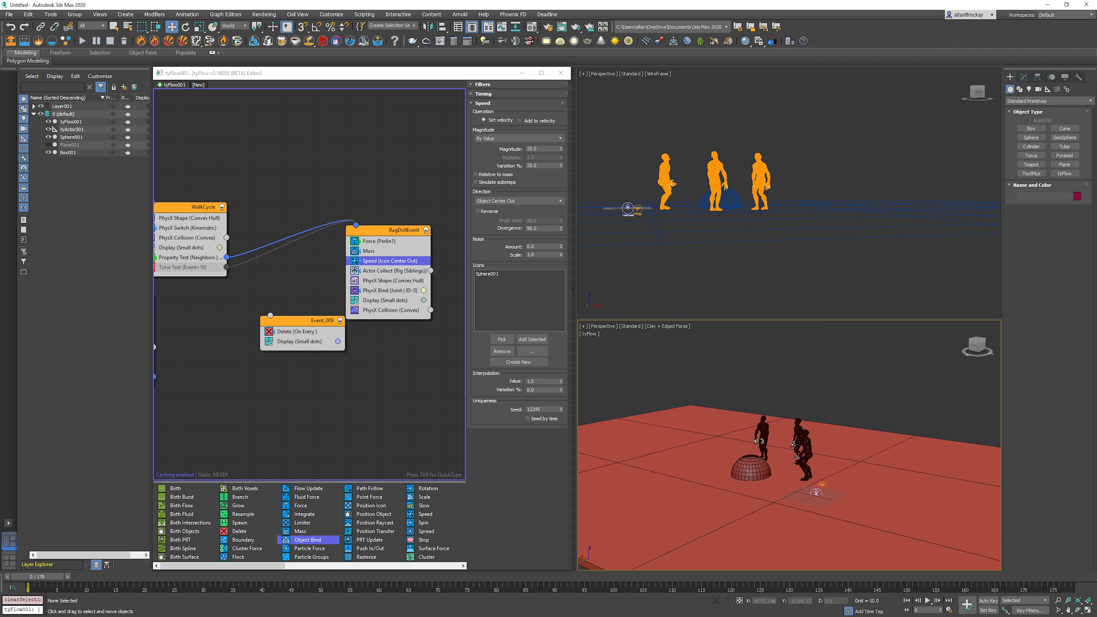
- Add a Spin operator at the start of RagDollEvent with a spin rate of 250 and play the simulation
{"action": "left_click", "coordinate": [379, 241]}
{"action": "left_click", "coordinate": [385, 190]}
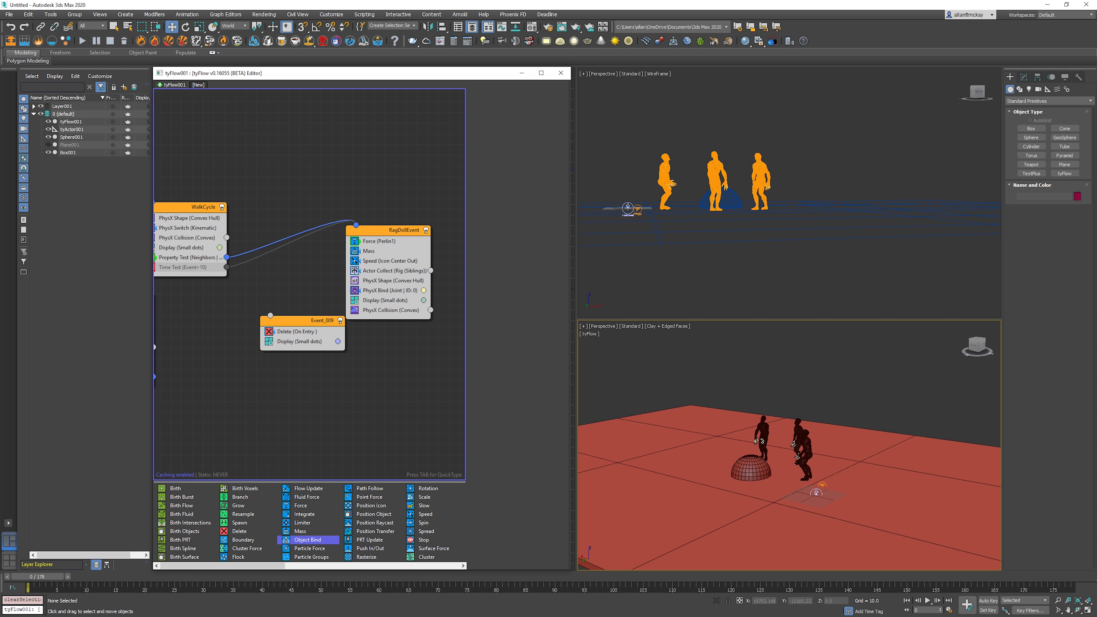
{"action": "key", "text": "Tab"}
{"action": "type", "text": "spi"}
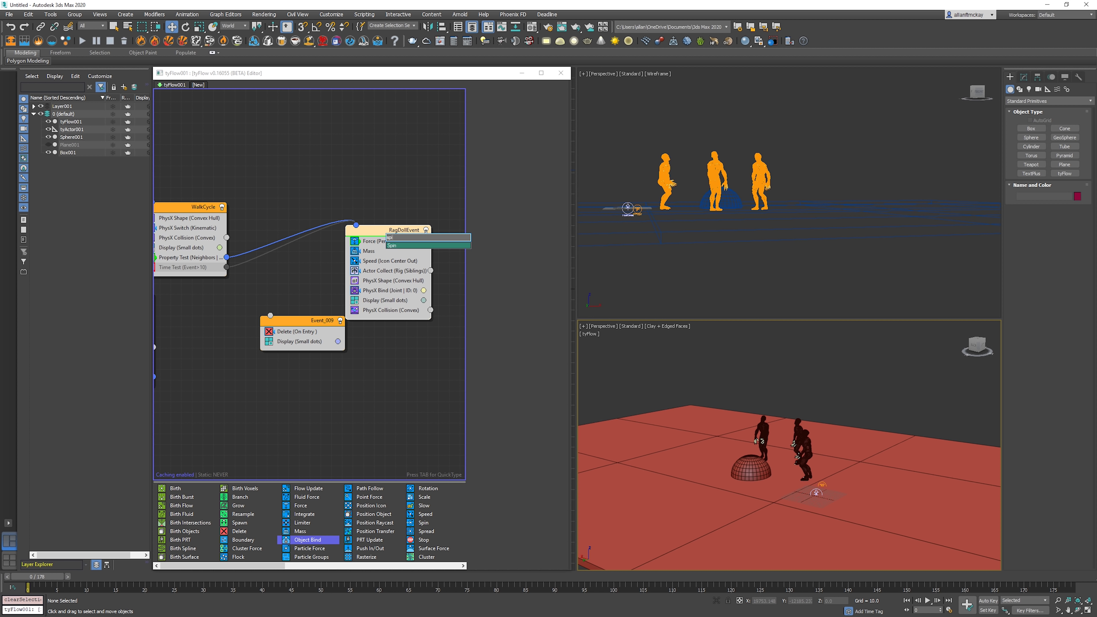
{"action": "key", "text": "Return"}
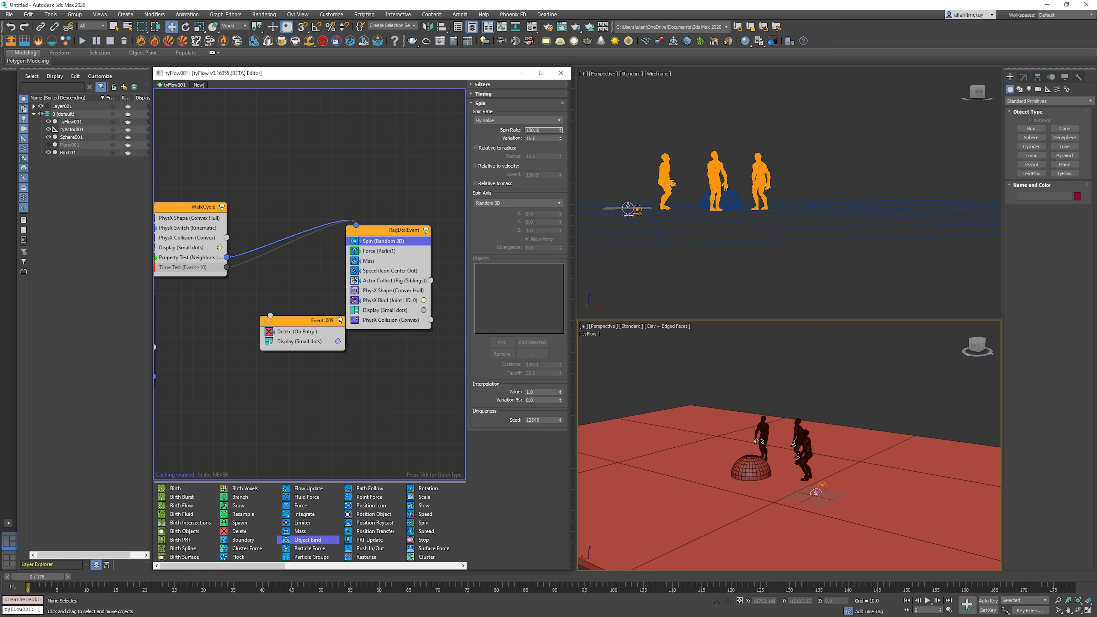
{"action": "type", "text": "250"}
{"action": "key", "text": "Return"}
{"action": "key", "text": "/"}
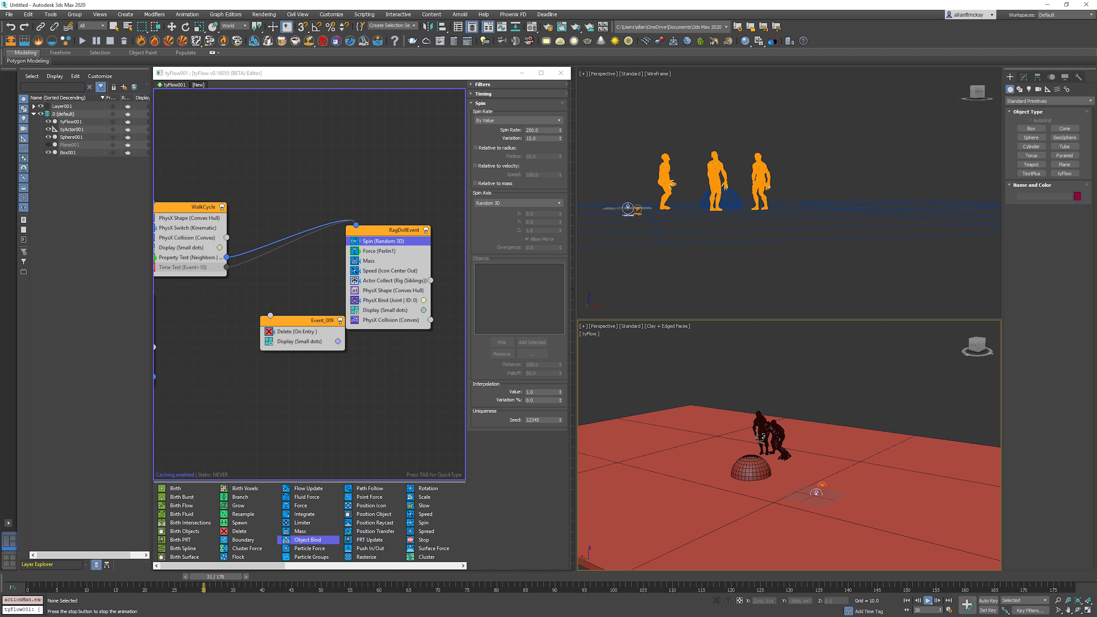
- Set the Spin operator's spin rate to 1000 and play the simulation to check the actors' tumbling
{"action": "left_click", "coordinate": [541, 130]}
{"action": "type", "text": "1000"}
{"action": "key", "text": "Return"}
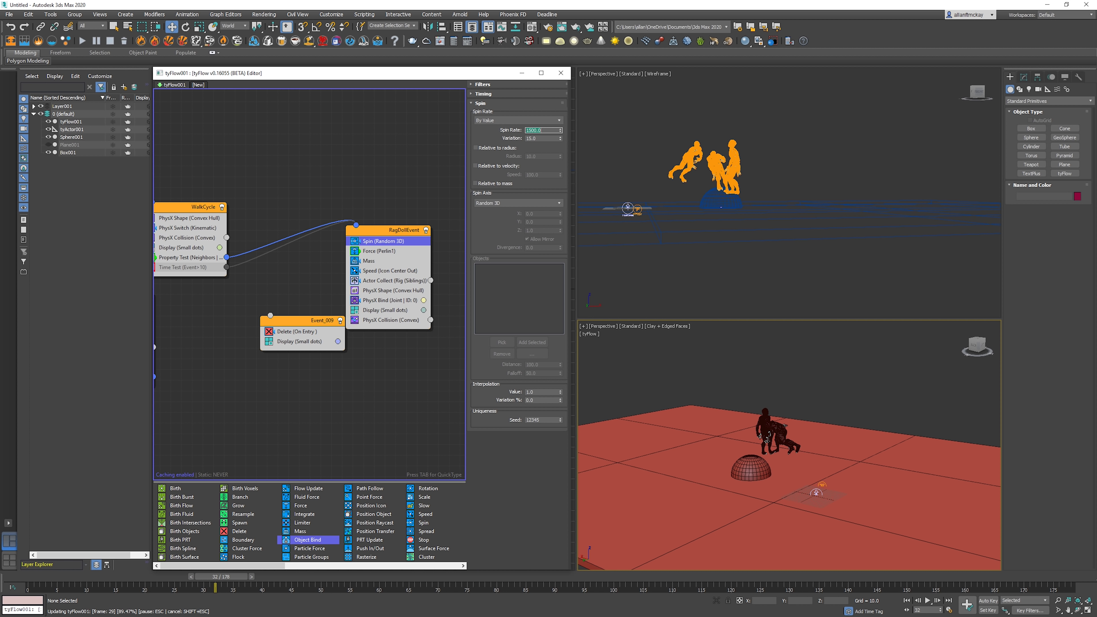
{"action": "left_click", "coordinate": [916, 519]}
{"action": "key", "text": "slash"}
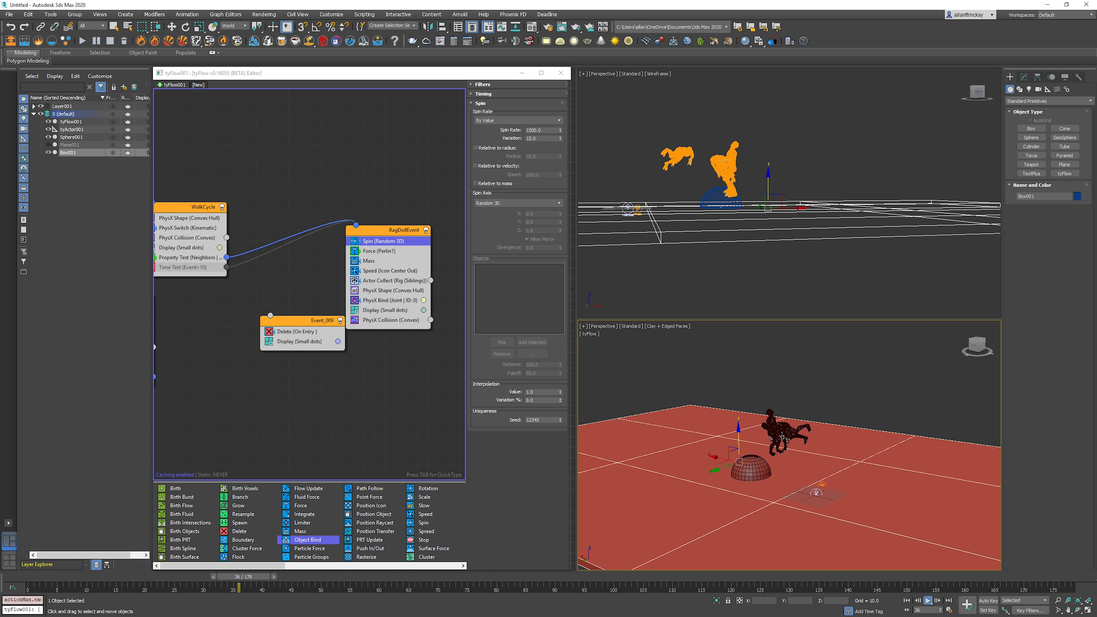
{"action": "left_click", "coordinate": [916, 385]}
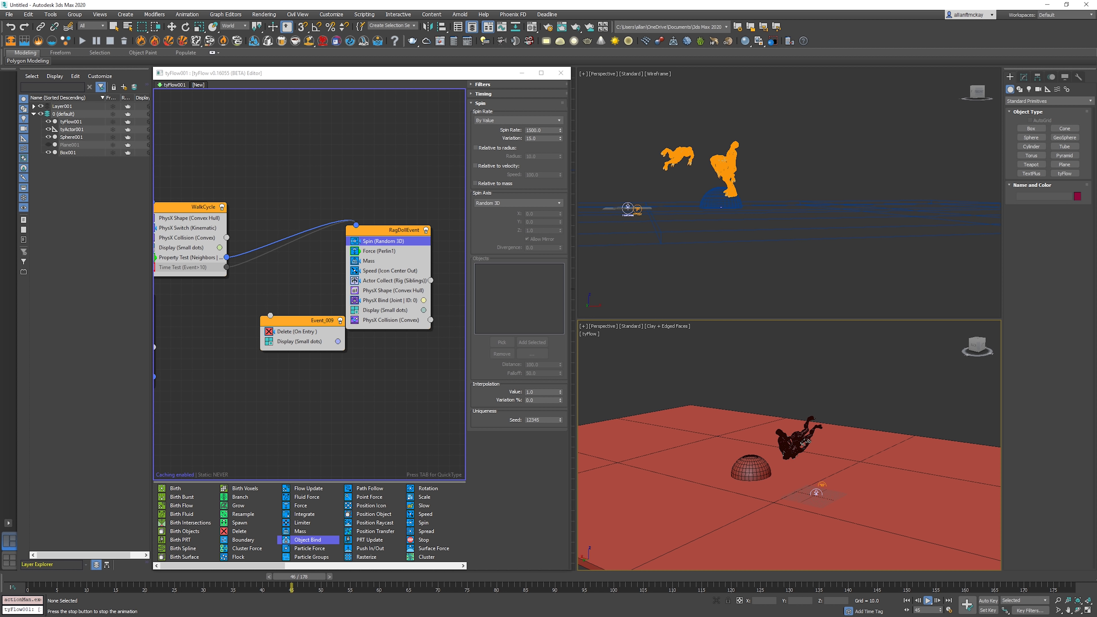
{"action": "key", "text": "/"}
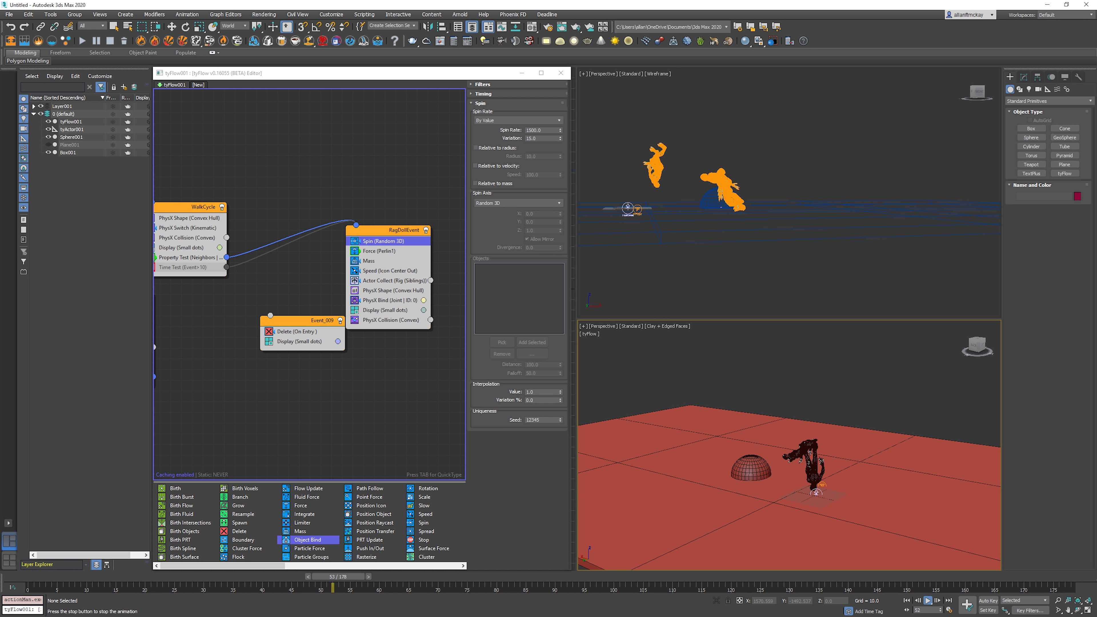
{"action": "key", "text": "/"}
- Turn off edged faces, replay the simulation from above to examine how the ragdolls land, and return to frame 4
{"action": "mouse_move", "coordinate": [820, 454]}
{"action": "middle_mouse_down", "text": "alt"}
{"action": "mouse_move", "coordinate": [735, 437]}
{"action": "mouse_move", "coordinate": [700, 471]}
{"action": "mouse_move", "coordinate": [712, 493]}
{"action": "middle_mouse_up", "text": "alt"}
{"action": "key", "text": "F4"}
{"action": "key", "text": "/"}
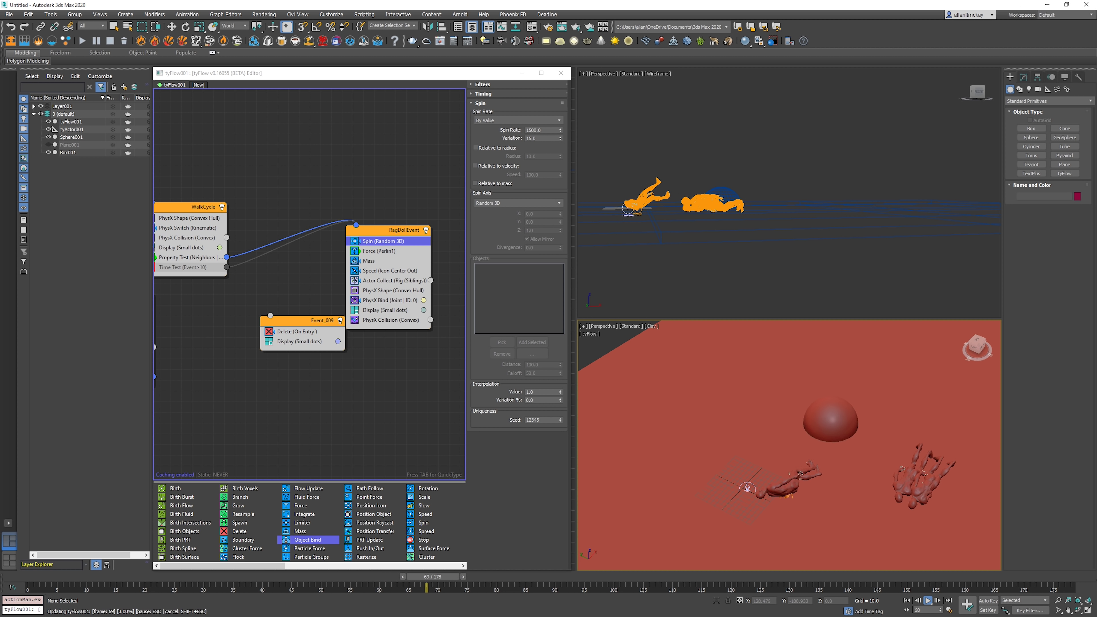
{"action": "key", "text": "/"}
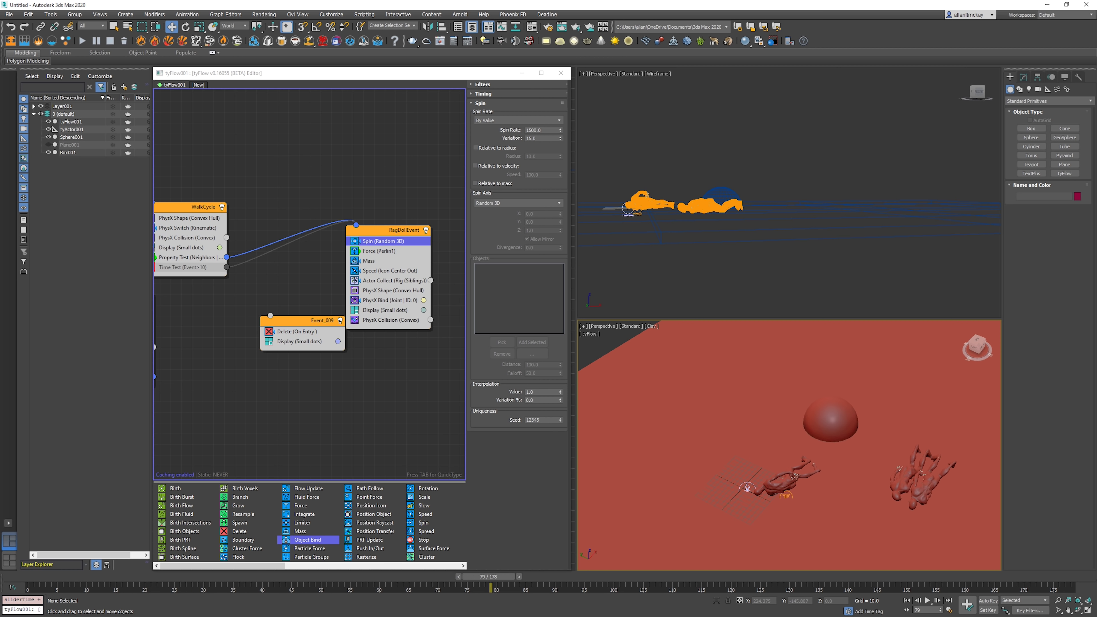
{"action": "key", "text": "Home"}
{"action": "key", "text": "/"}
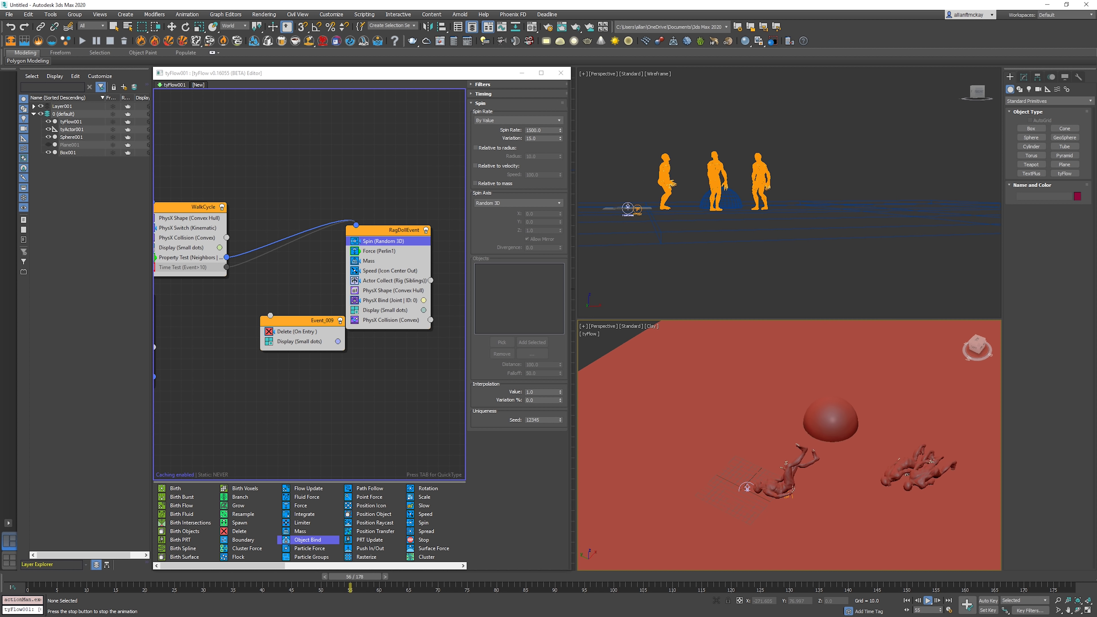
{"action": "key", "text": "/"}
{"action": "left_click_drag", "start_coordinate": [215, 577], "coordinate": [59, 577]}
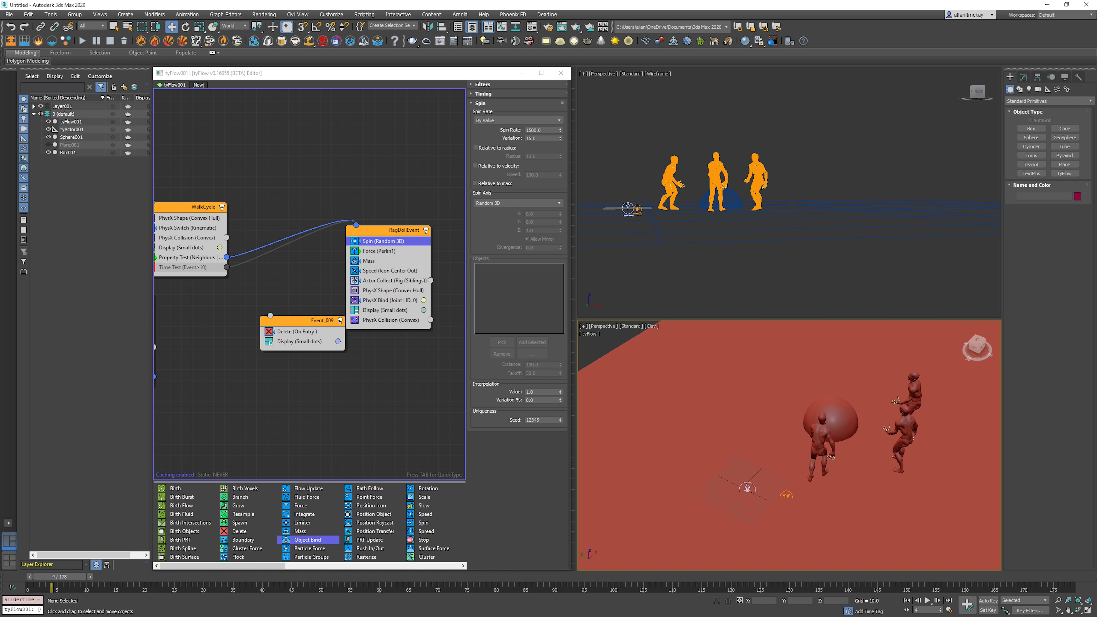
- Switch the Force operator's built-in noise layer 1 to Turb., set its gravity strength to -1, and play the simulation
{"action": "left_click", "coordinate": [379, 251]}
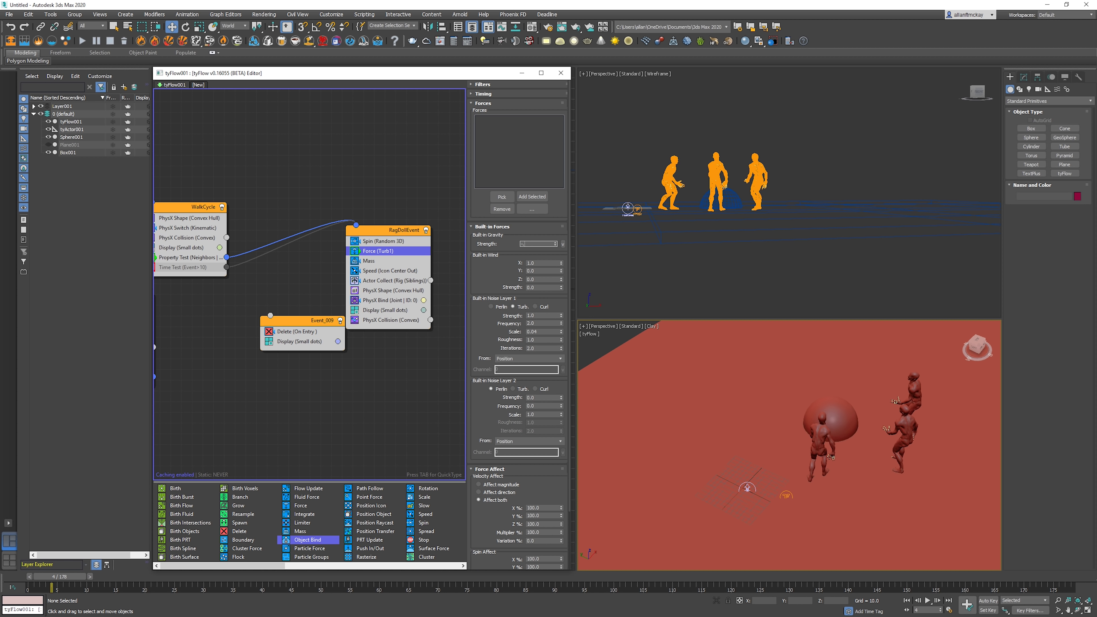
{"action": "type", "text": "-1"}
{"action": "key", "text": "Return"}
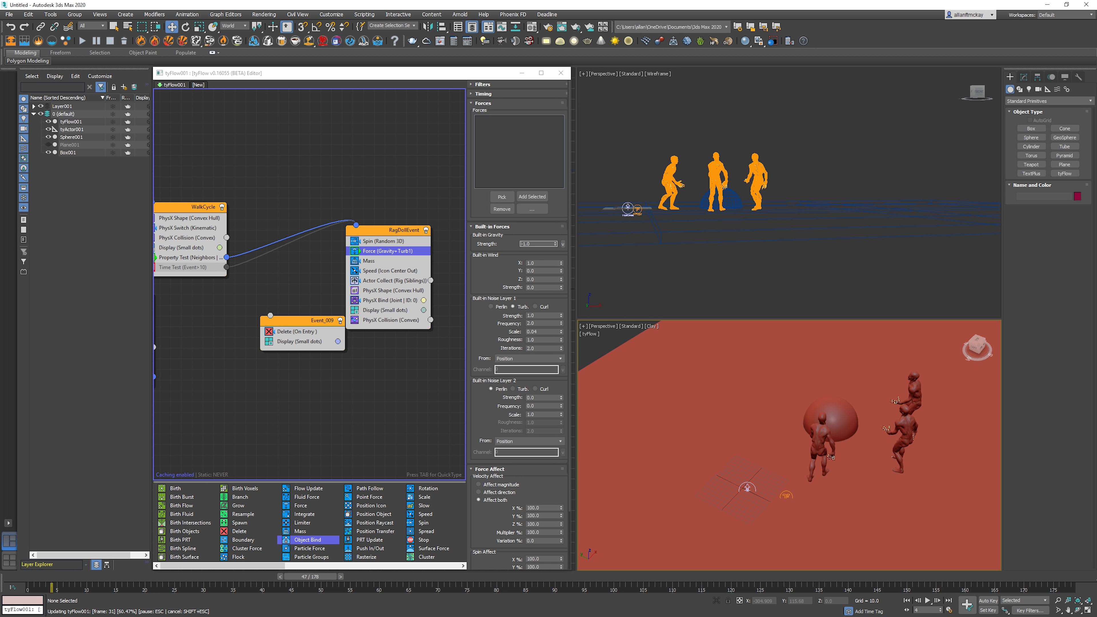
{"action": "key", "text": "/"}
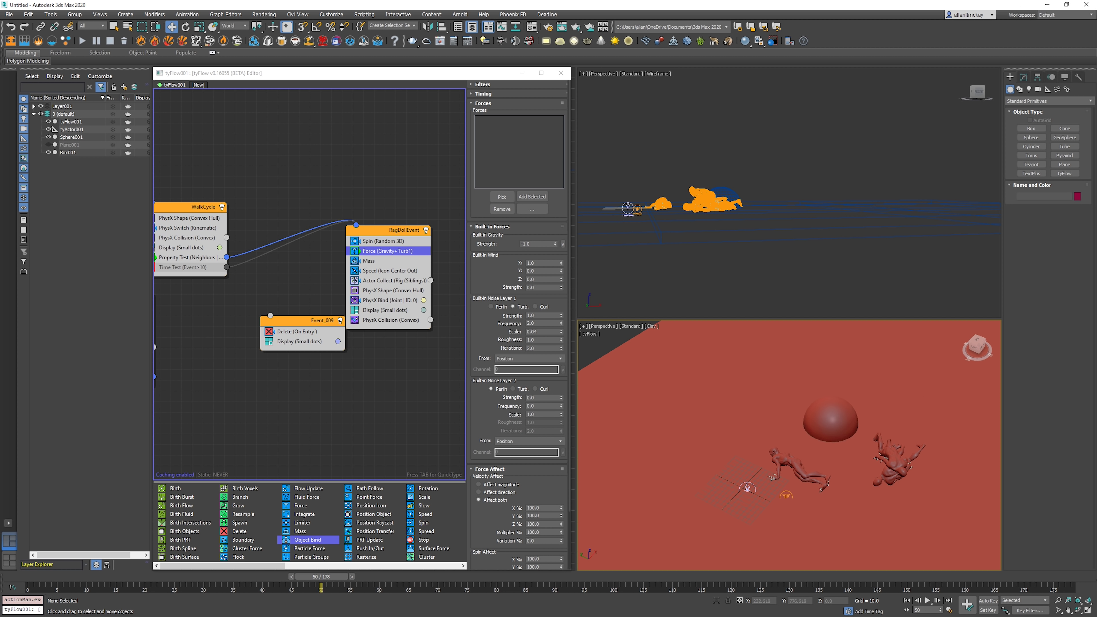
- Set the RagDollEvent Speed operator's magnitude to 65 and variation to 75%, and return to the first frame
{"action": "left_click", "coordinate": [390, 271]}
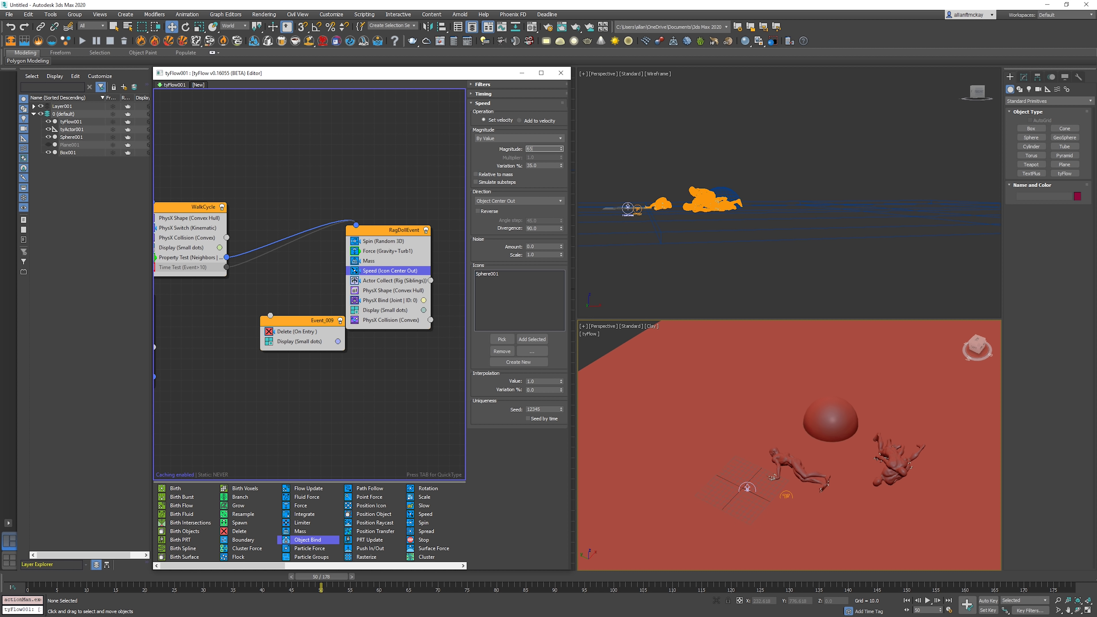
{"action": "type", "text": "65"}
{"action": "key", "text": "Return"}
{"action": "key", "text": "Tab"}
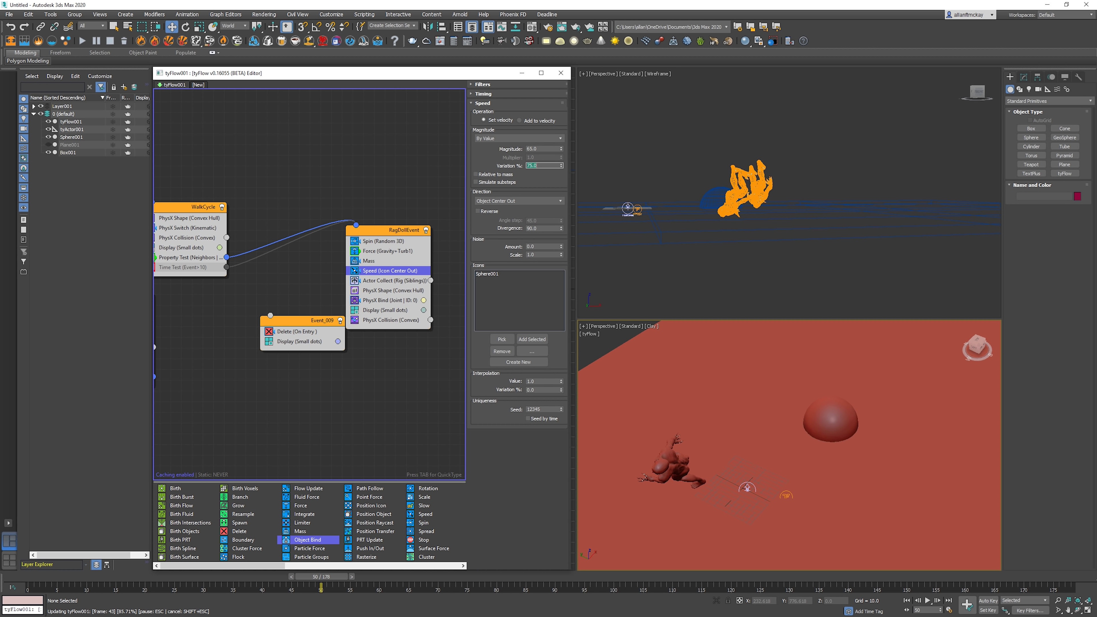
{"action": "scroll", "coordinate": [672, 480], "scroll_direction": "down", "scroll_amount": 5}
{"action": "middle_click_drag", "start_coordinate": [671, 481], "coordinate": [711, 421], "text": "alt"}
{"action": "key", "text": "Home"}
- Try making the Speed operator's magnitude relative to mass, and scrub the timeline to check the result
{"action": "left_click", "coordinate": [486, 175]}
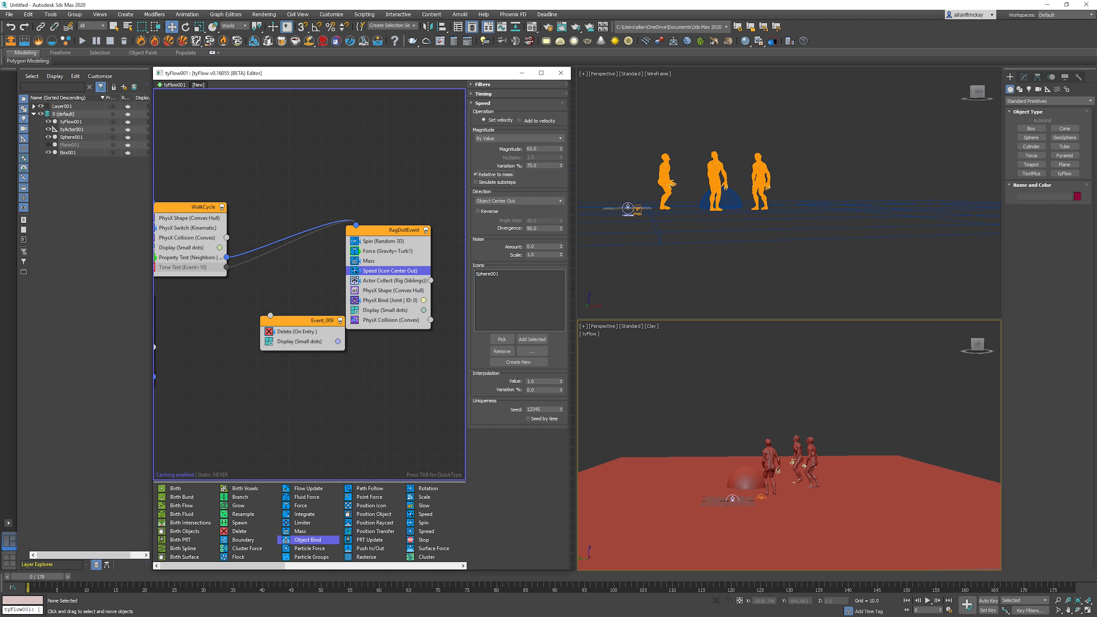
{"action": "left_click", "coordinate": [238, 577]}
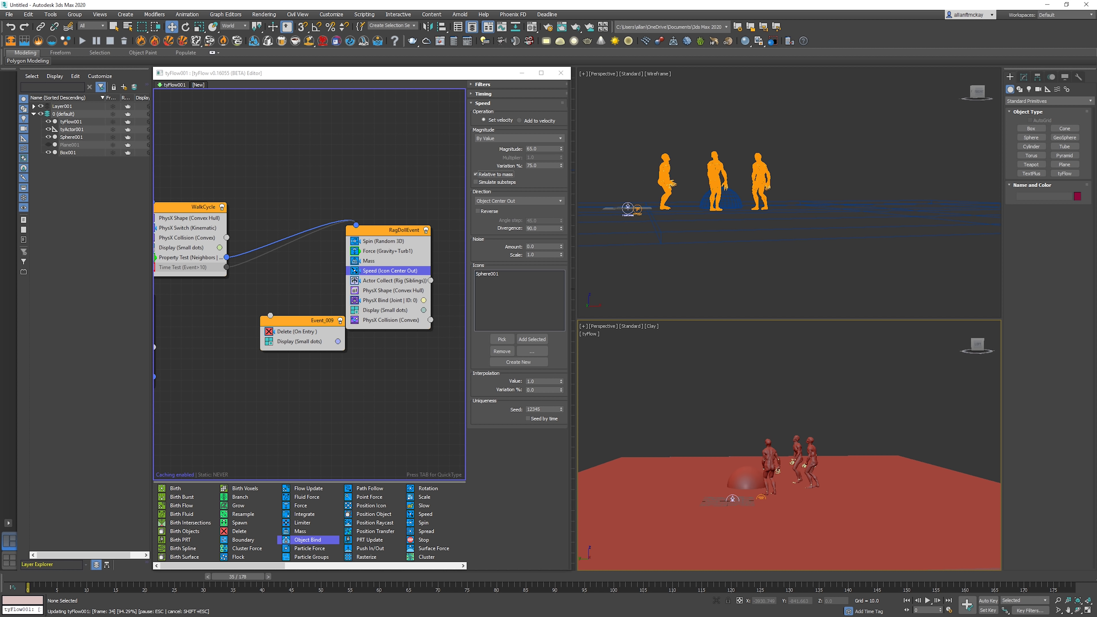
{"action": "left_click_drag", "start_coordinate": [238, 577], "coordinate": [37, 577]}
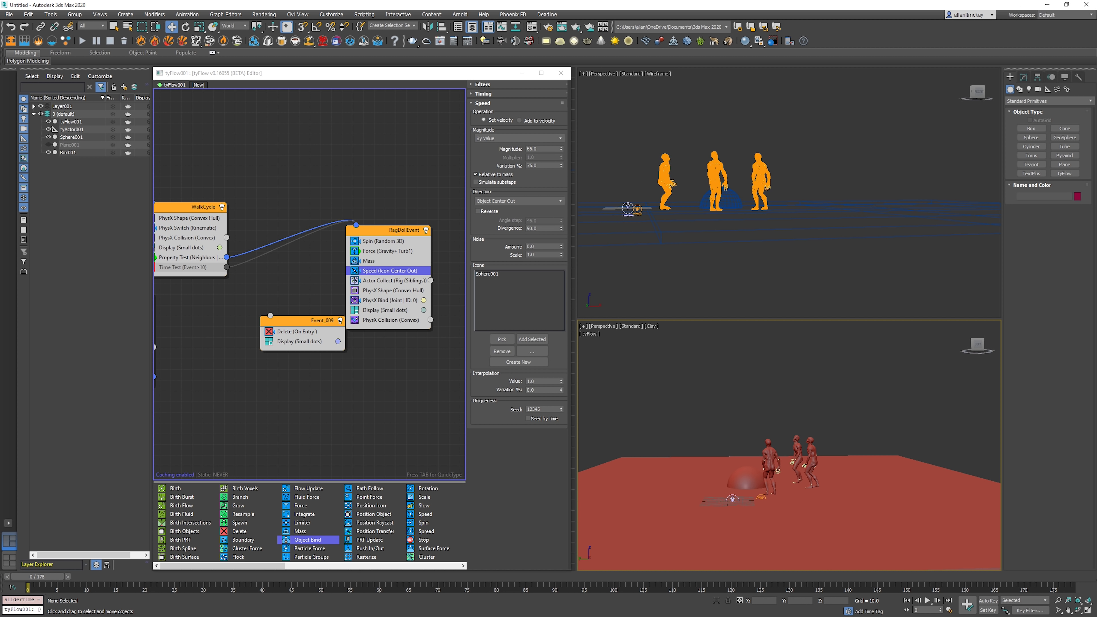
{"action": "left_click", "coordinate": [476, 174]}
- Replay the simulation to examine how the actors are thrown from the blast, and return to the first frame
{"action": "left_click", "coordinate": [37, 577]}
{"action": "key", "text": "/"}
{"action": "scroll", "coordinate": [737, 458], "scroll_direction": "up", "scroll_amount": 5}
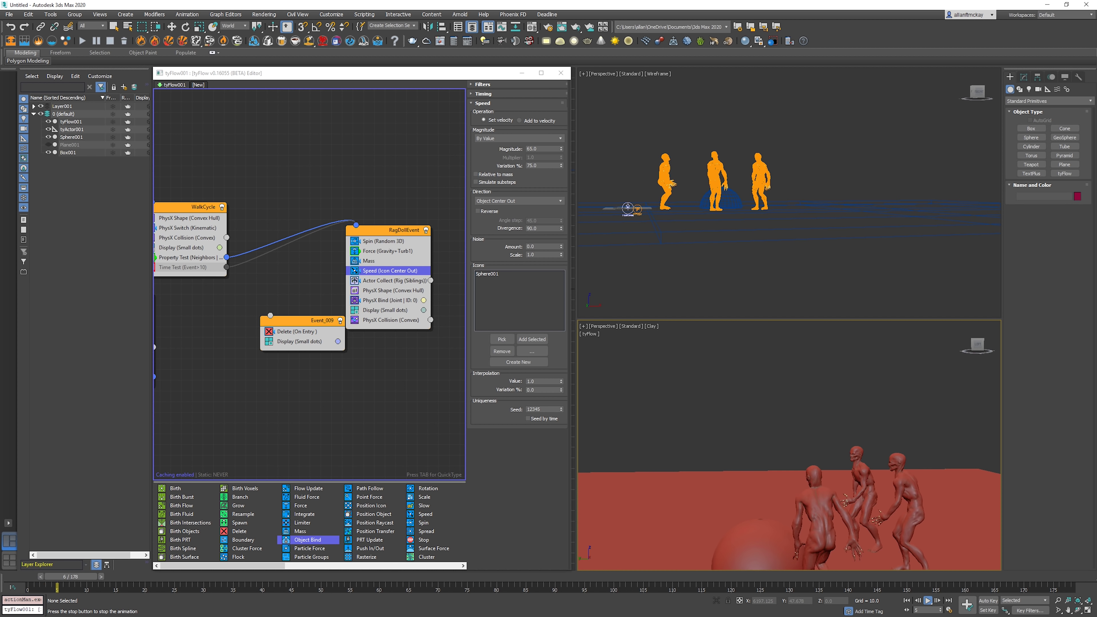
{"action": "middle_click_drag", "start_coordinate": [756, 467], "coordinate": [699, 375]}
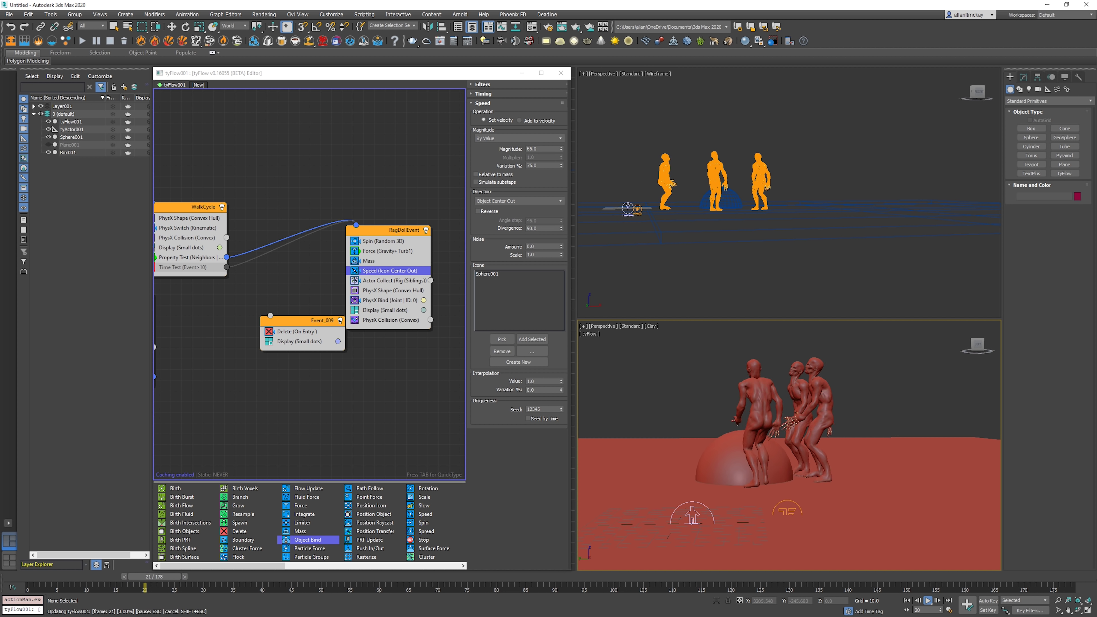
{"action": "scroll", "coordinate": [790, 445], "scroll_direction": "down", "scroll_amount": 5}
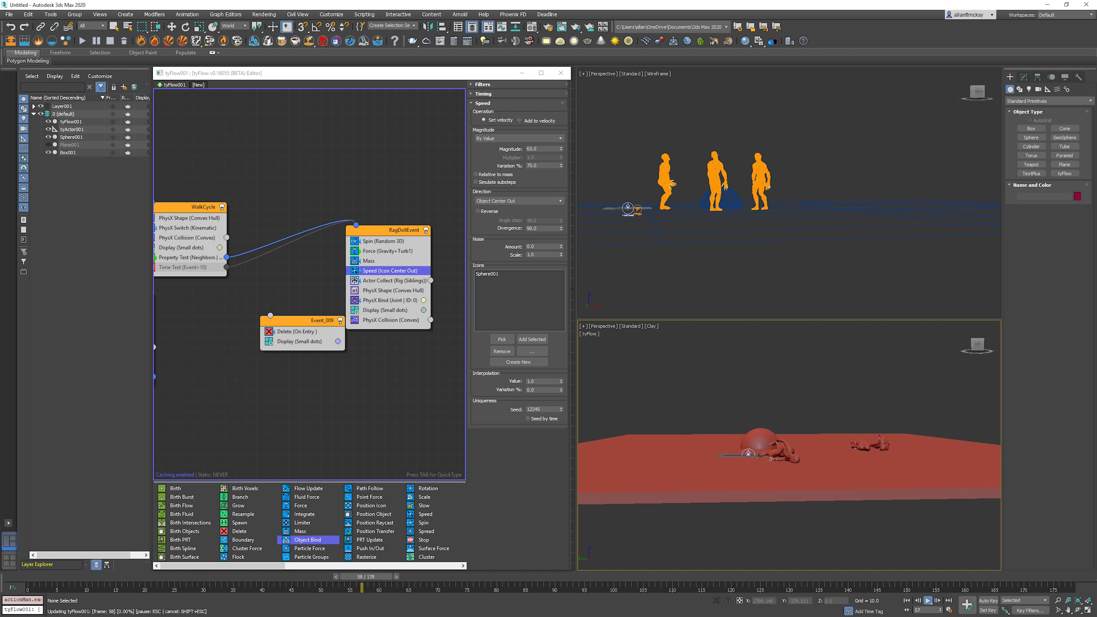
{"action": "key", "text": "w"}
{"action": "key", "text": "Home"}
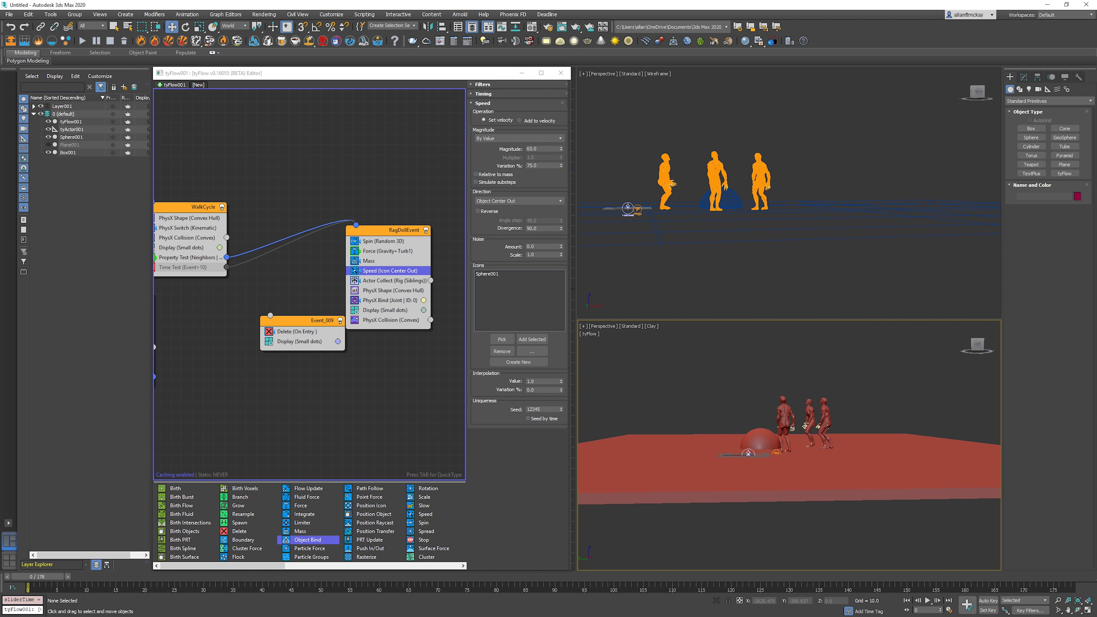
- Set the total of the Birth operator in Event_001 to 10 particles
{"action": "middle_click_drag", "start_coordinate": [302, 281], "coordinate": [449, 320]}
{"action": "middle_click_drag", "start_coordinate": [787, 450], "coordinate": [750, 495]}
{"action": "left_click", "coordinate": [259, 397]}
{"action": "middle_click_drag", "start_coordinate": [194, 260], "coordinate": [449, 320]}
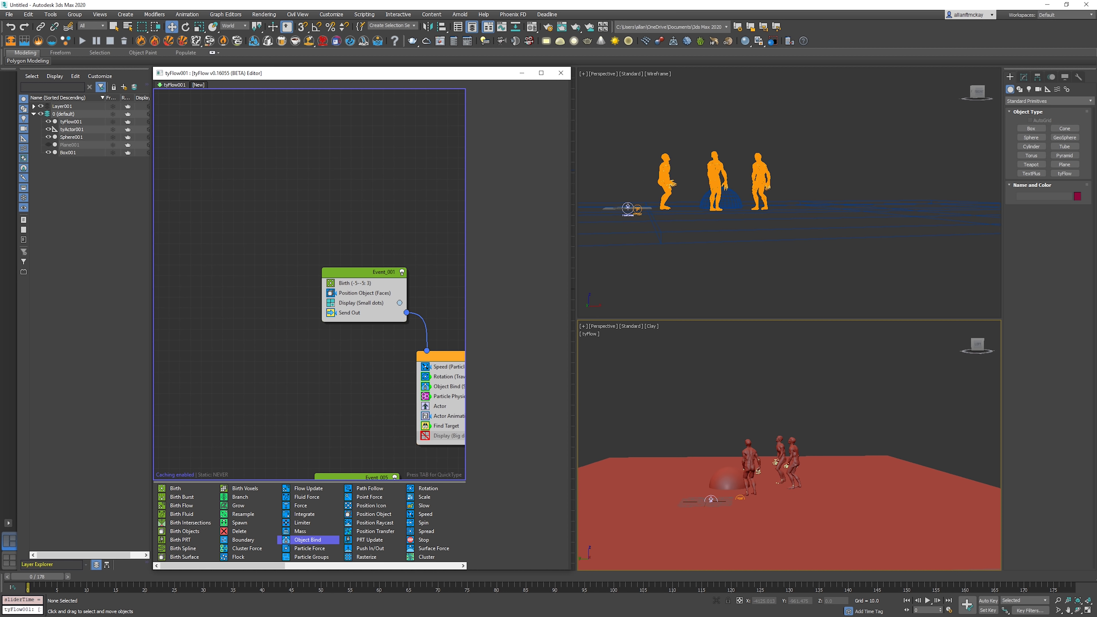
{"action": "left_click", "coordinate": [355, 283]}
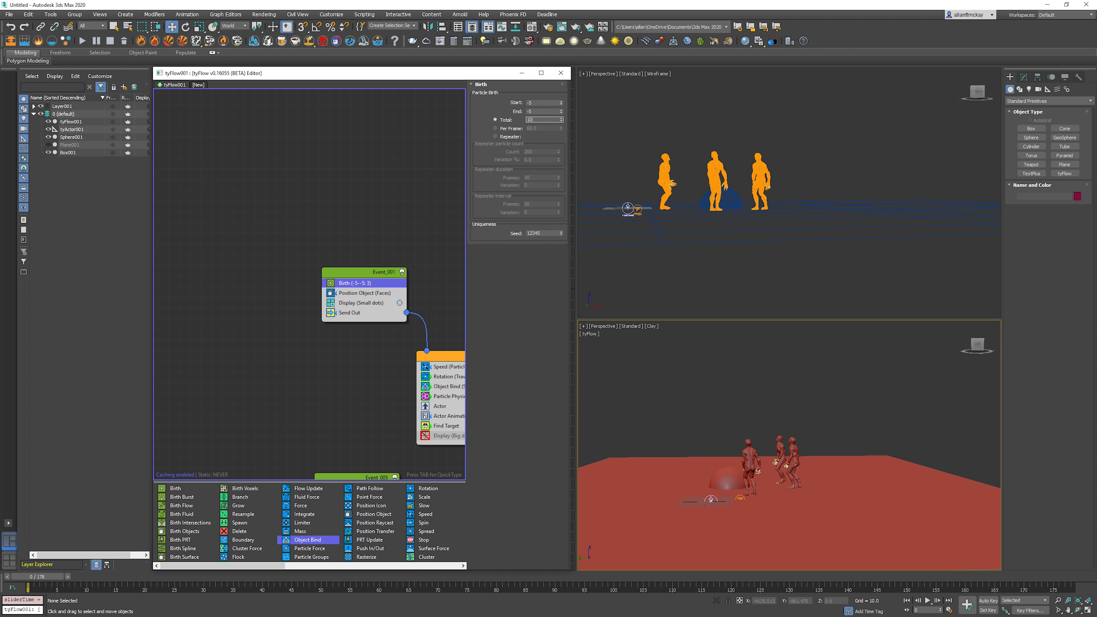
{"action": "key", "text": "Return"}
- Find Plane001 by filtering the scene objects for "pl", scale it up, and play the simulation before returning to the first frame
{"action": "middle_click_drag", "start_coordinate": [752, 453], "coordinate": [802, 492], "text": "alt"}
{"action": "key", "text": "F3"}
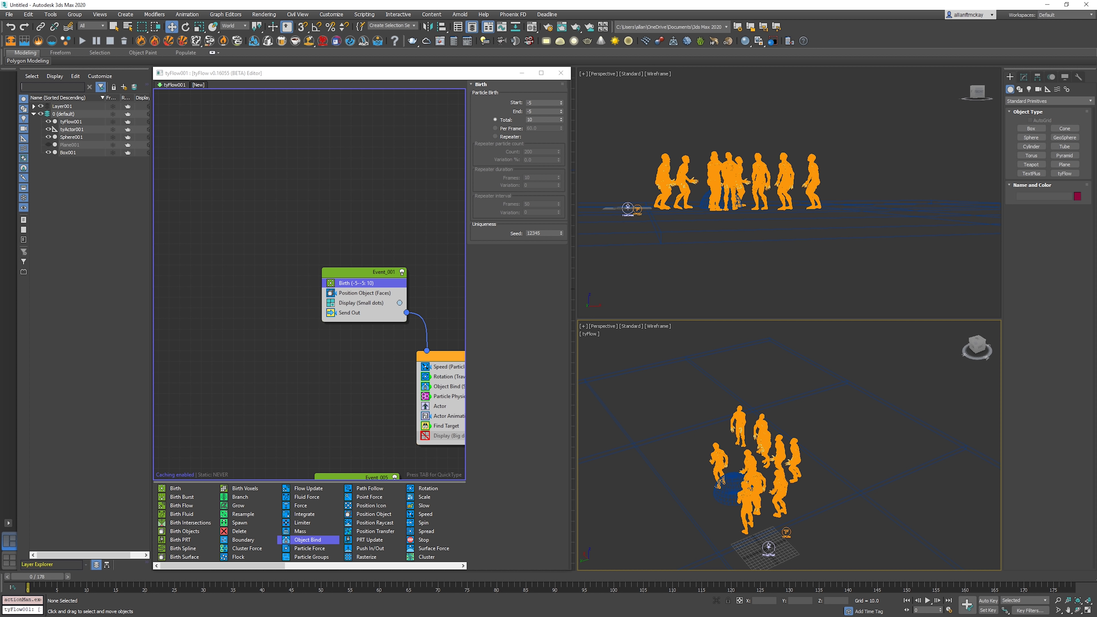
{"action": "type", "text": "pl"}
{"action": "left_click", "coordinate": [49, 114]}
{"action": "left_click", "coordinate": [69, 114]}
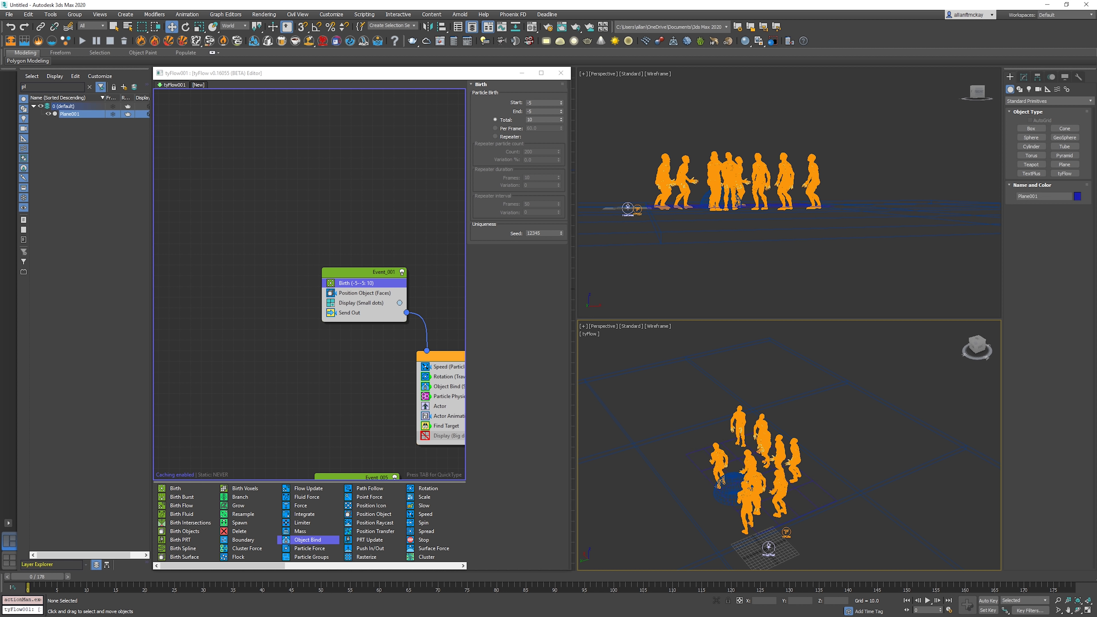
{"action": "right_click", "coordinate": [846, 472]}
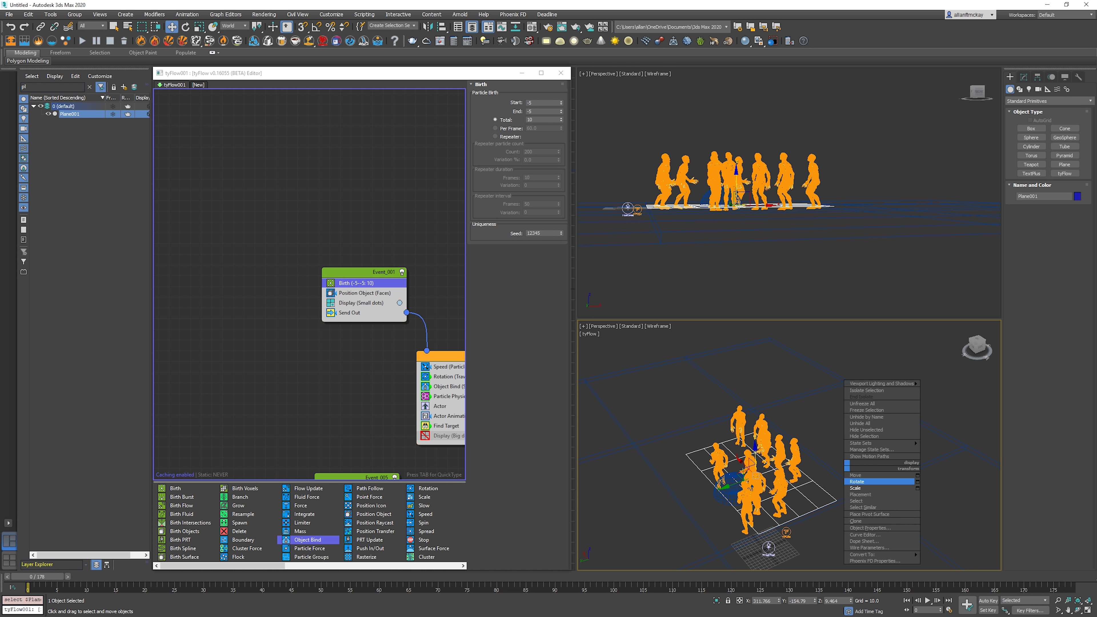
{"action": "left_click", "coordinate": [857, 488]}
{"action": "left_click_drag", "start_coordinate": [754, 478], "coordinate": [754, 436]}
{"action": "left_click", "coordinate": [859, 414]}
{"action": "key", "text": "F3"}
{"action": "middle_click_drag", "start_coordinate": [858, 414], "coordinate": [836, 384], "text": "alt"}
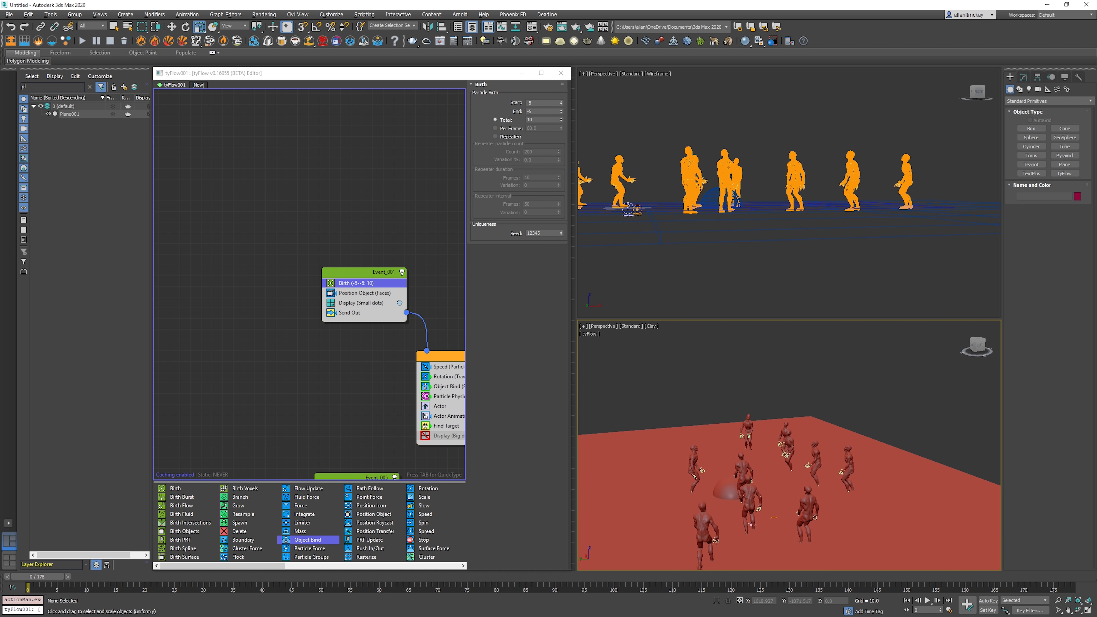
{"action": "key", "text": "slash"}
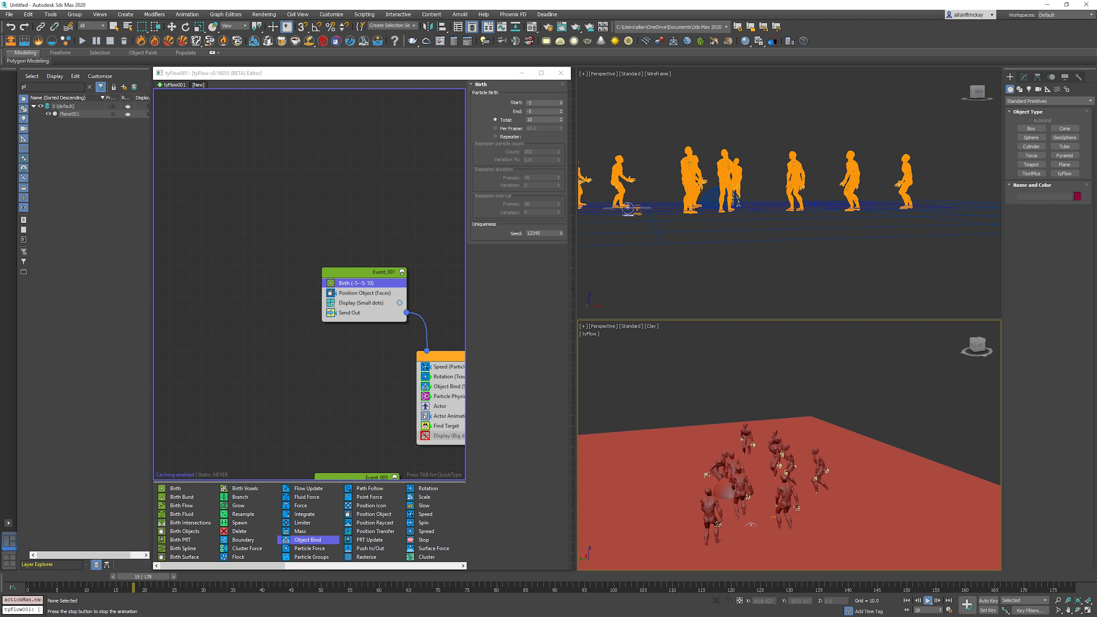
{"action": "key", "text": "Home"}
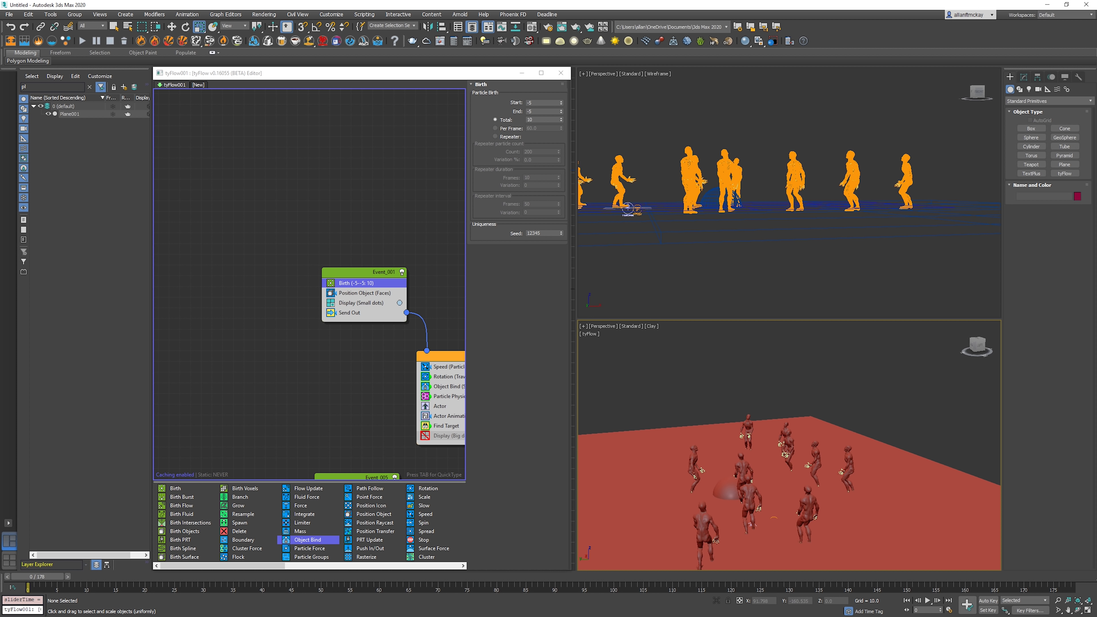
- Scale Plane001 up further in wireframe view to spread the actors over a wider area
{"action": "key", "text": "F3"}
{"action": "left_click", "coordinate": [783, 504]}
{"action": "key", "text": "space"}
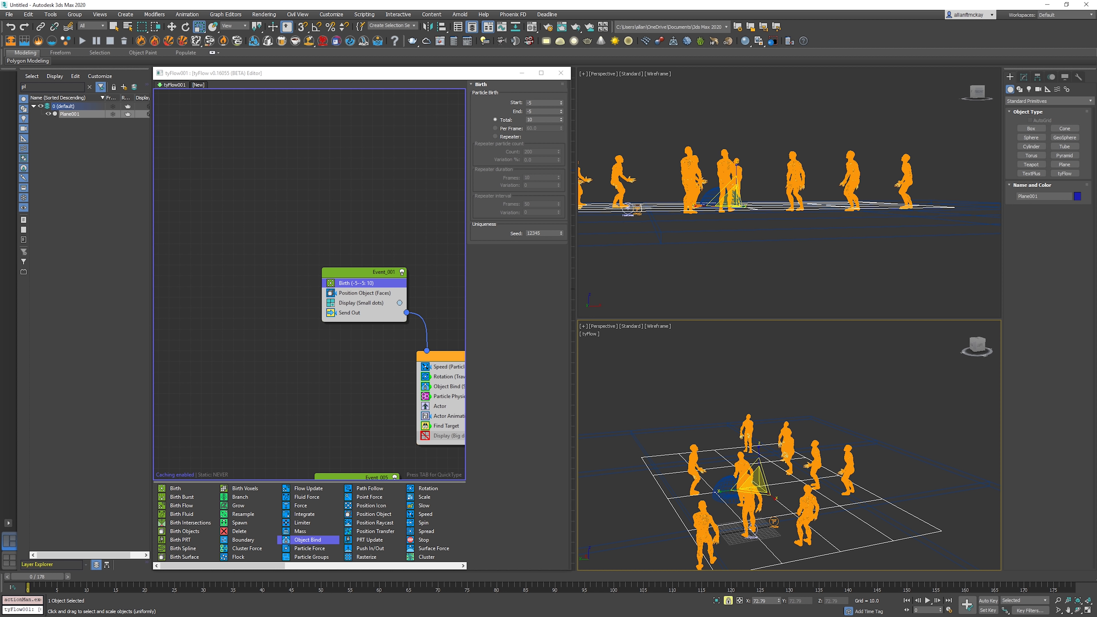
{"action": "middle_click_drag", "start_coordinate": [760, 449], "coordinate": [784, 488], "text": "alt"}
{"action": "key", "text": "space"}
{"action": "left_click_drag", "start_coordinate": [758, 489], "coordinate": [759, 473]}
- Set Plane001's length segments to 8 and its width segments to 13
{"action": "left_click", "coordinate": [1024, 76]}
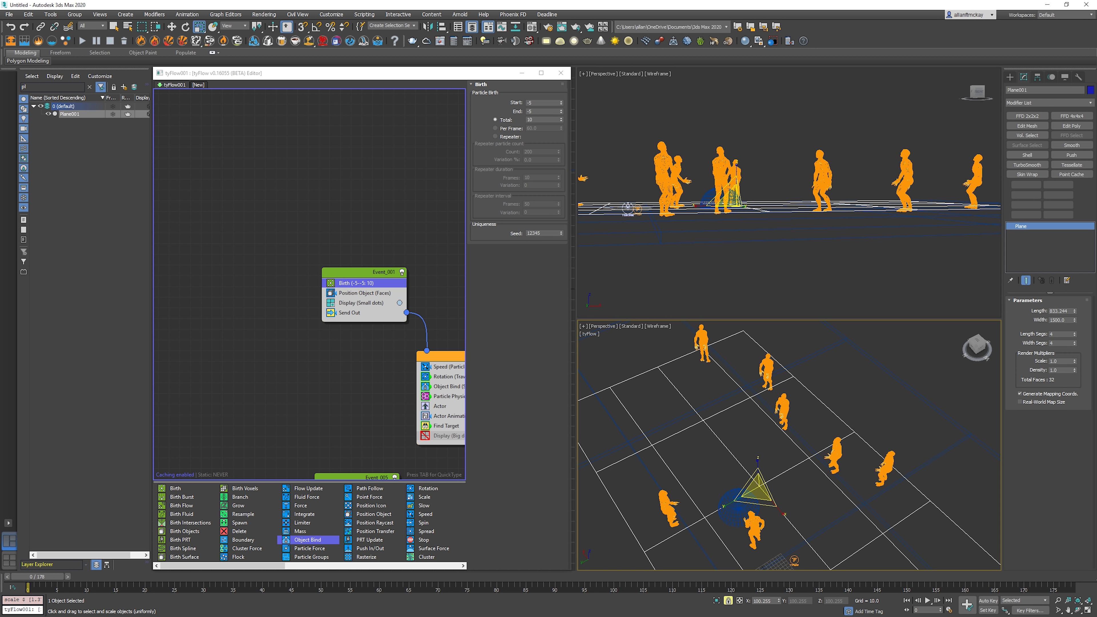
{"action": "key", "text": "Tab"}
{"action": "type", "text": "8"}
{"action": "key", "text": "Return"}
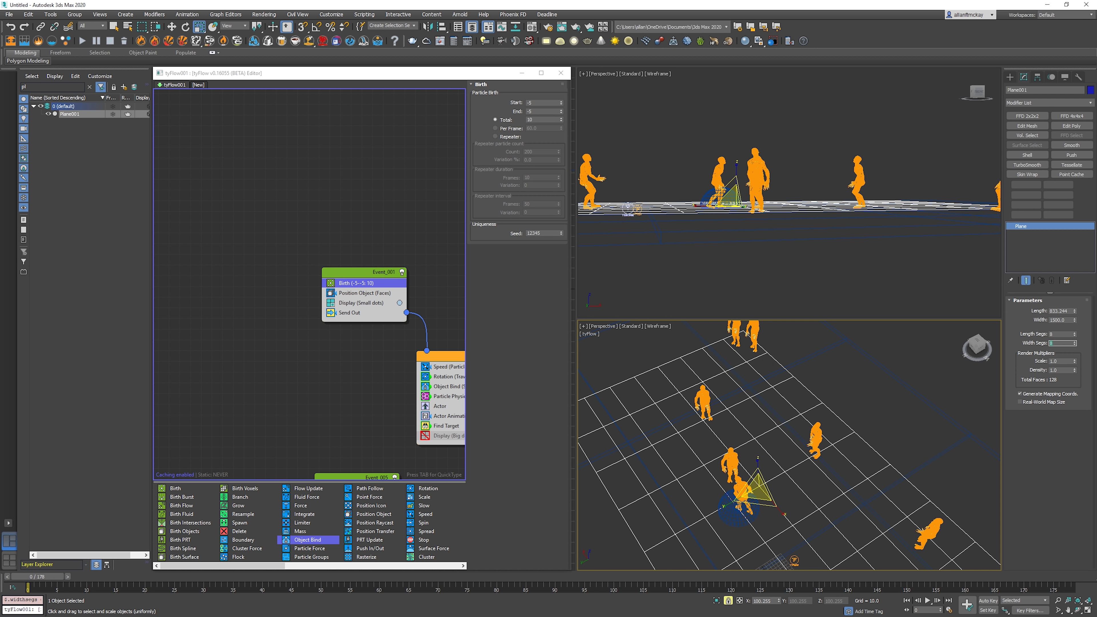
{"action": "type", "text": "12"}
{"action": "key", "text": "Return"}
{"action": "type", "text": "13"}
{"action": "key", "text": "Return"}
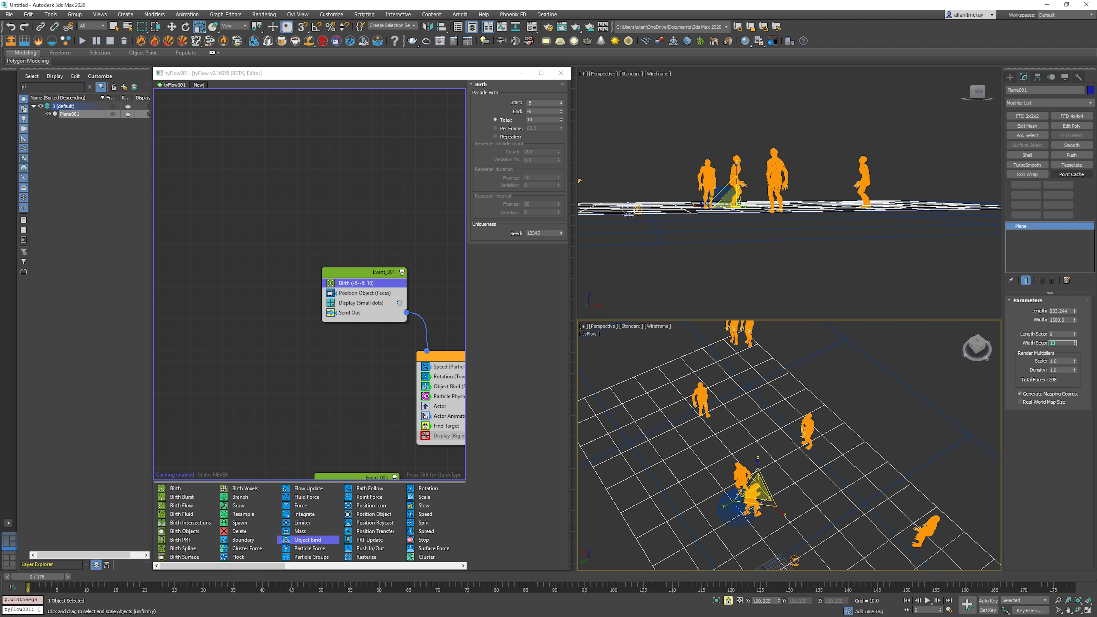
- Add an Edit Mesh modifier to Plane001 and delete the polygons around the sphere's base
{"action": "left_click", "coordinate": [1028, 125]}
{"action": "left_click", "coordinate": [1057, 312]}
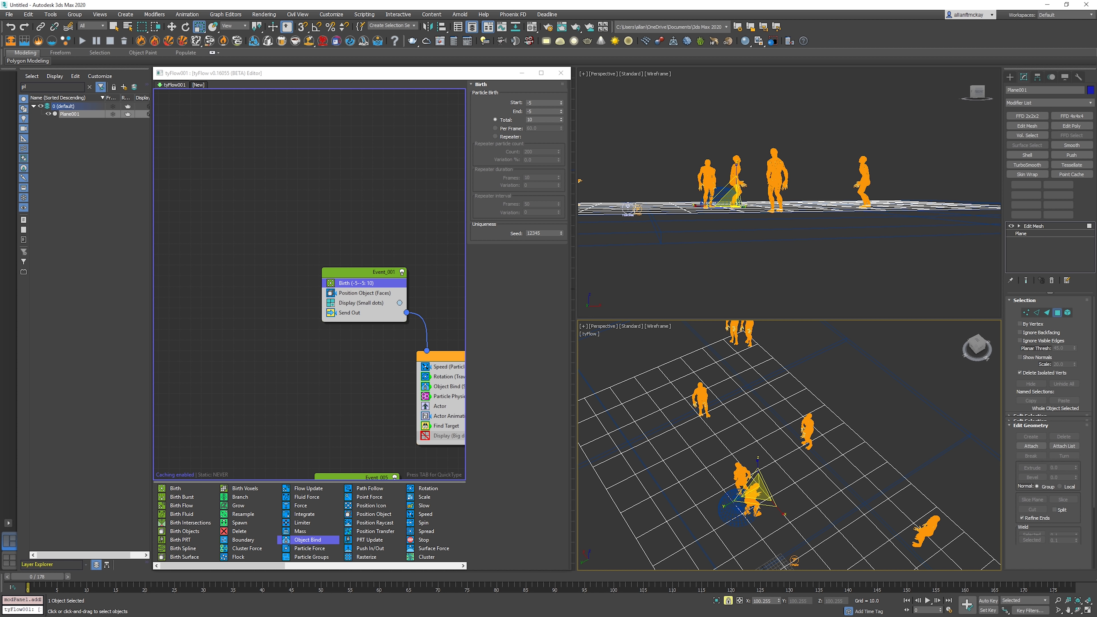
{"action": "left_click", "coordinate": [729, 473]}
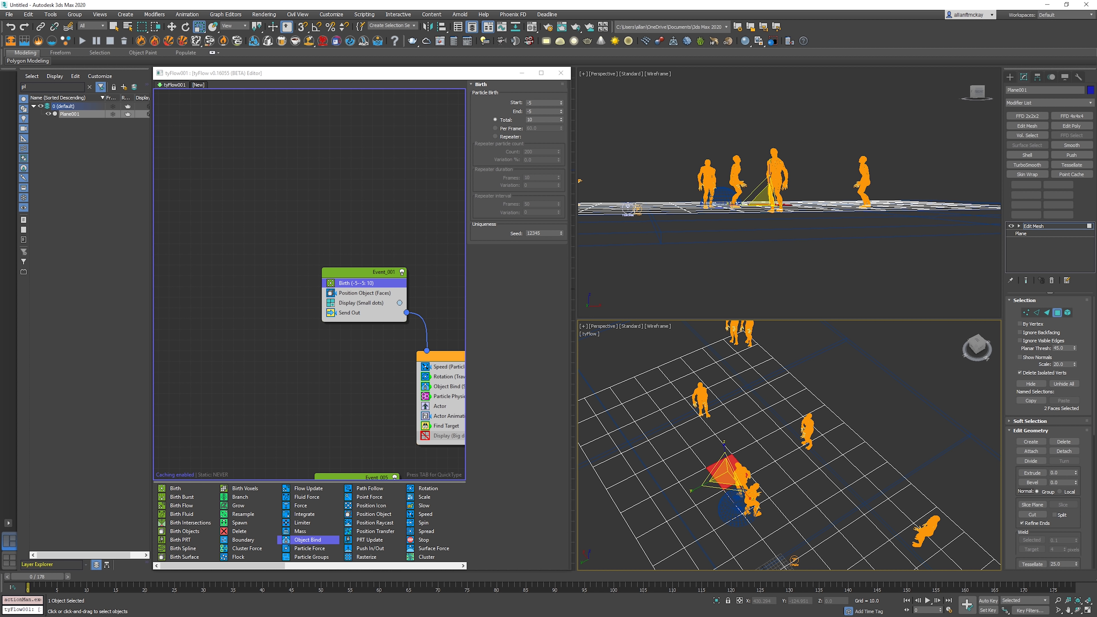
{"action": "left_click", "coordinate": [747, 495], "text": "ctrl"}
{"action": "left_click", "coordinate": [772, 479], "text": "ctrl"}
{"action": "left_click", "coordinate": [720, 509], "text": "ctrl"}
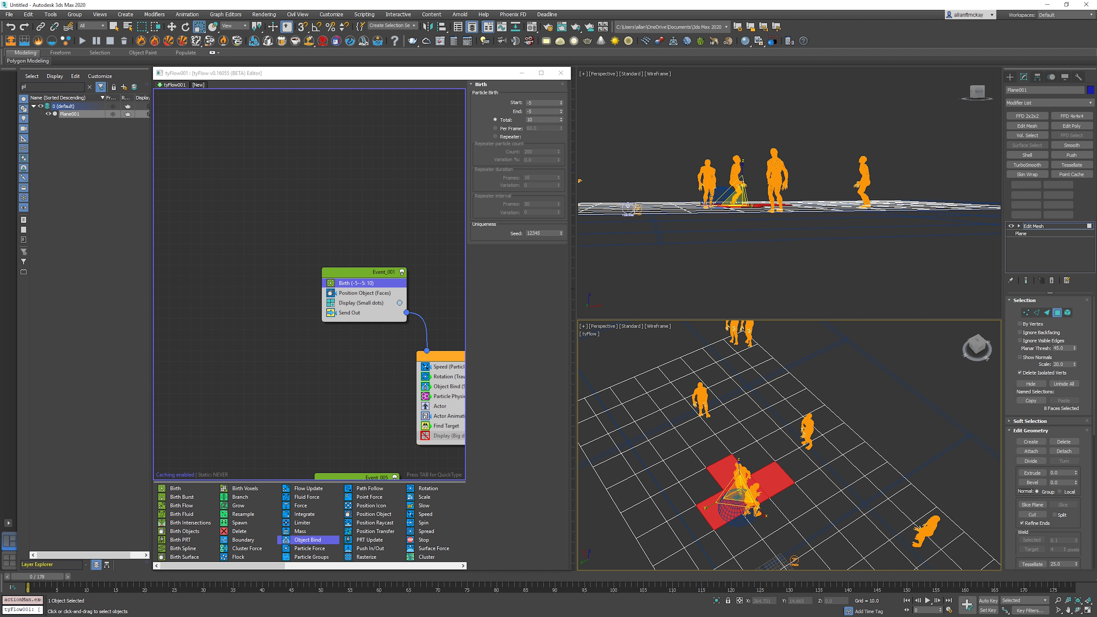
{"action": "left_click", "coordinate": [737, 535], "text": "ctrl"}
{"action": "left_click", "coordinate": [766, 520], "text": "ctrl"}
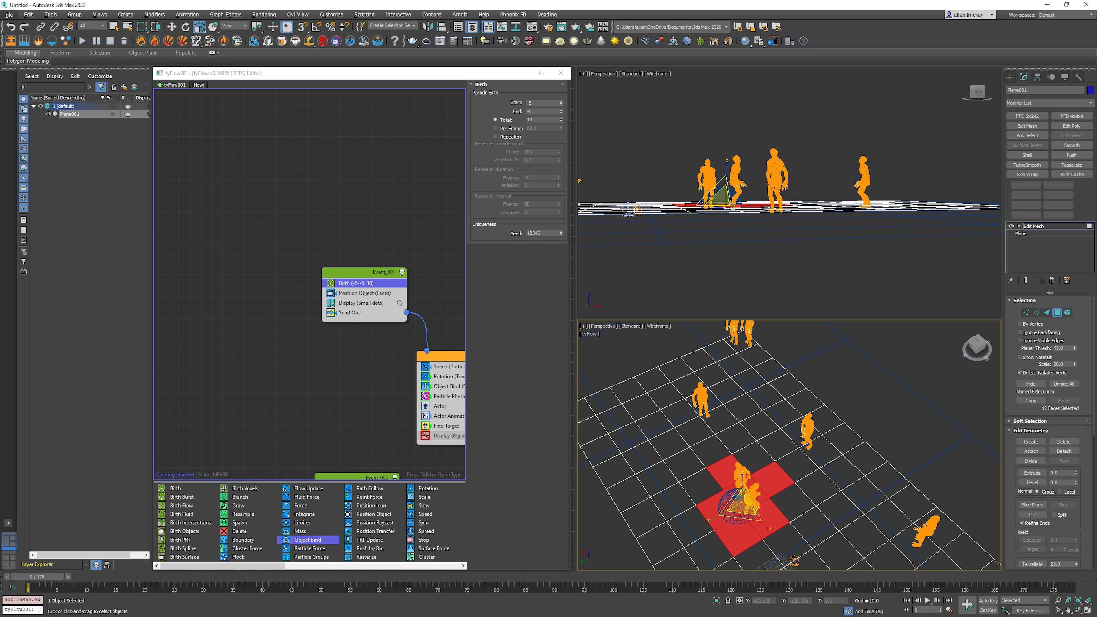
{"action": "left_click", "coordinate": [726, 468], "text": "alt"}
{"action": "left_click", "coordinate": [774, 479], "text": "alt"}
{"action": "key", "text": "Delete"}
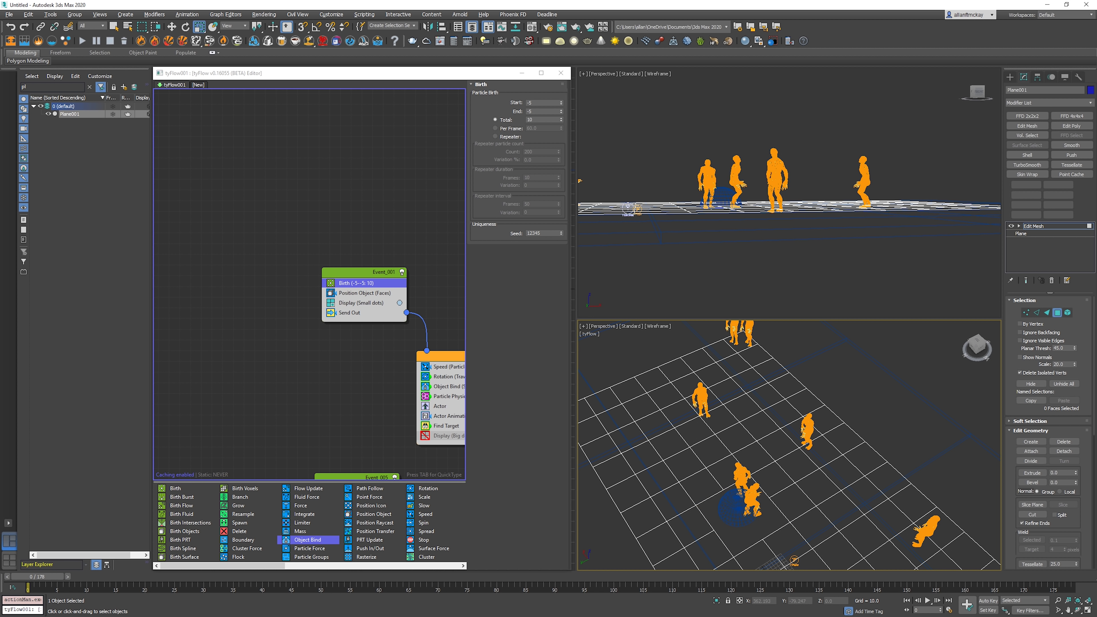
- Delete more neighbouring polygons of Plane001 to widen the hole around the sphere, and leave polygon editing
{"action": "left_click", "coordinate": [726, 471]}
{"action": "key", "text": "Delete"}
{"action": "left_click", "coordinate": [702, 488]}
{"action": "key", "text": "Delete"}
{"action": "left_click", "coordinate": [773, 479]}
{"action": "key", "text": "Delete"}
{"action": "left_click", "coordinate": [753, 458]}
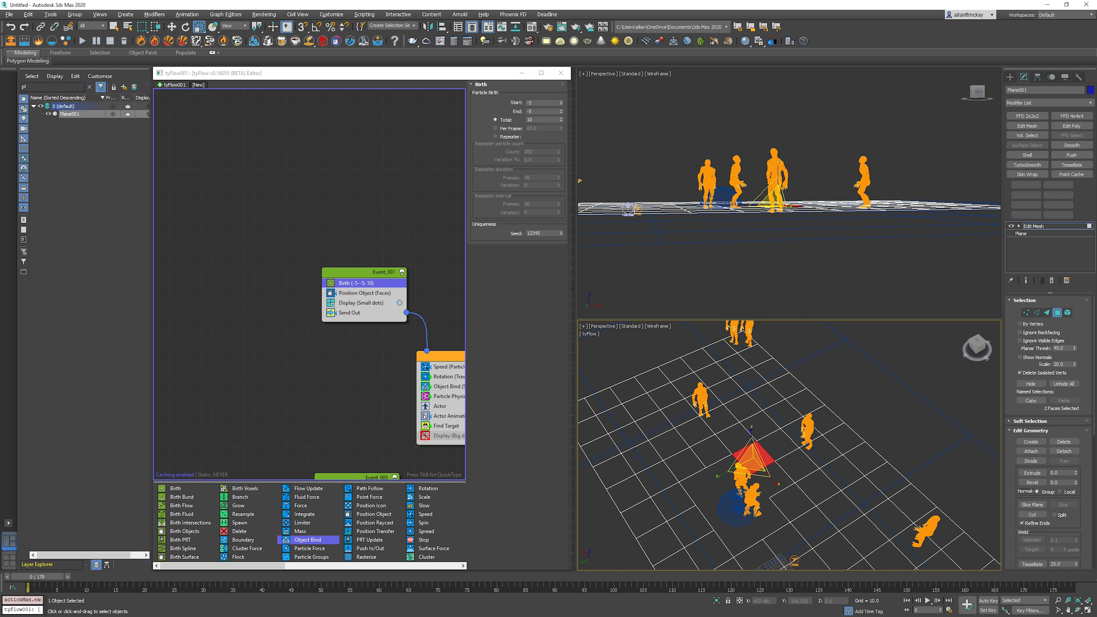
{"action": "key", "text": "Delete"}
{"action": "left_click", "coordinate": [793, 502]}
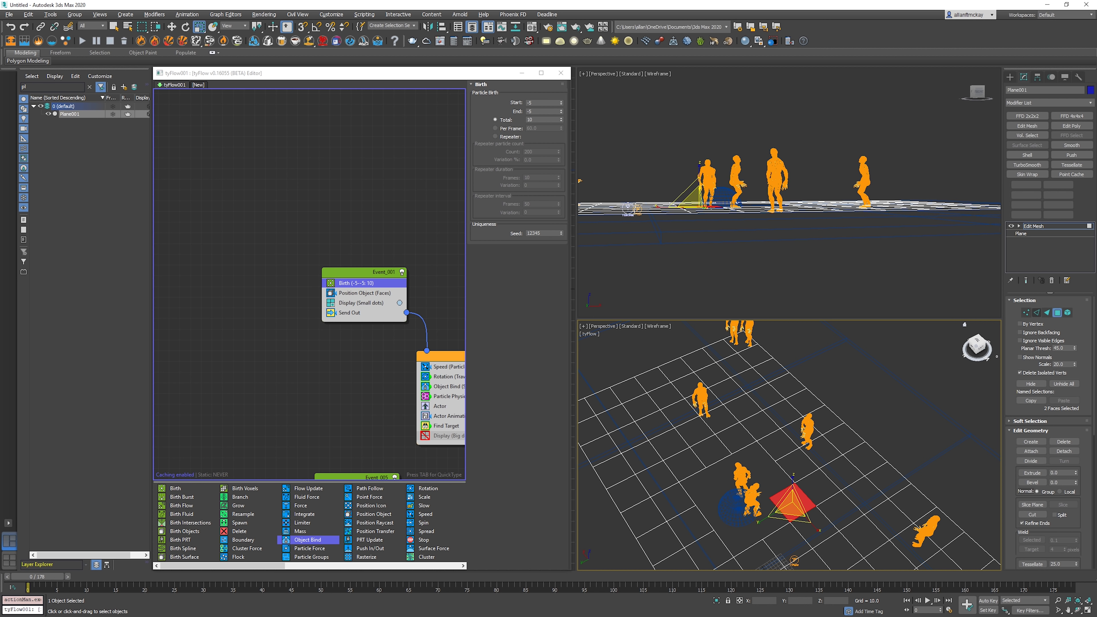
{"action": "left_click", "coordinate": [1057, 313]}
{"action": "left_click", "coordinate": [956, 458]}
- Turn off Simulate substeps in Event_001's Position Object operator, and play the simulation in shaded view to check the actors' placement
{"action": "key", "text": "period"}
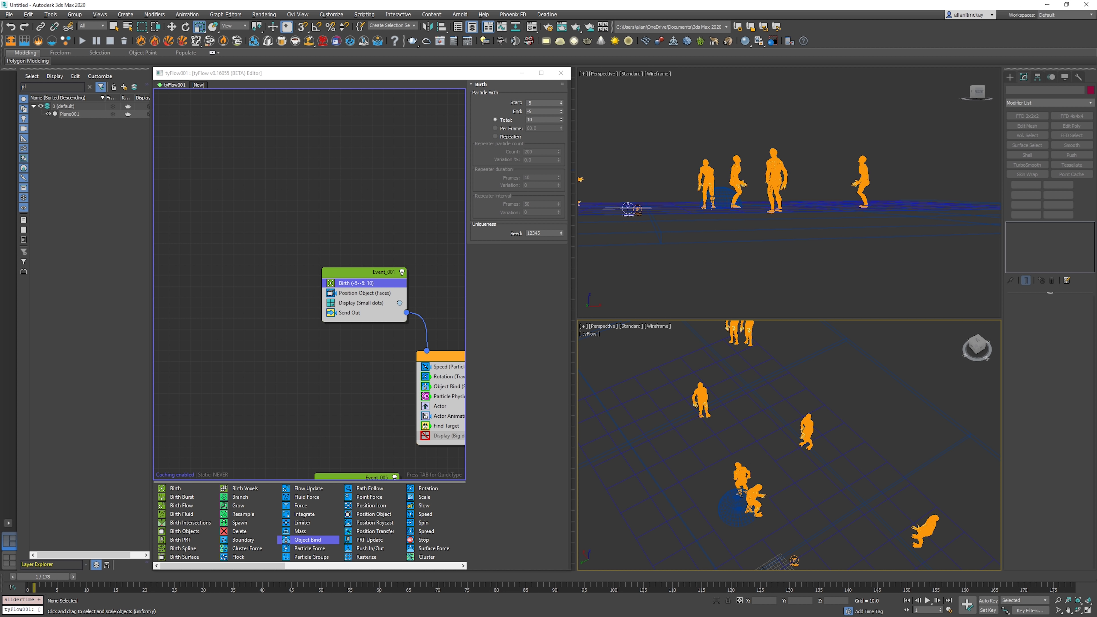
{"action": "key", "text": "comma"}
{"action": "key", "text": "period"}
{"action": "key", "text": "comma"}
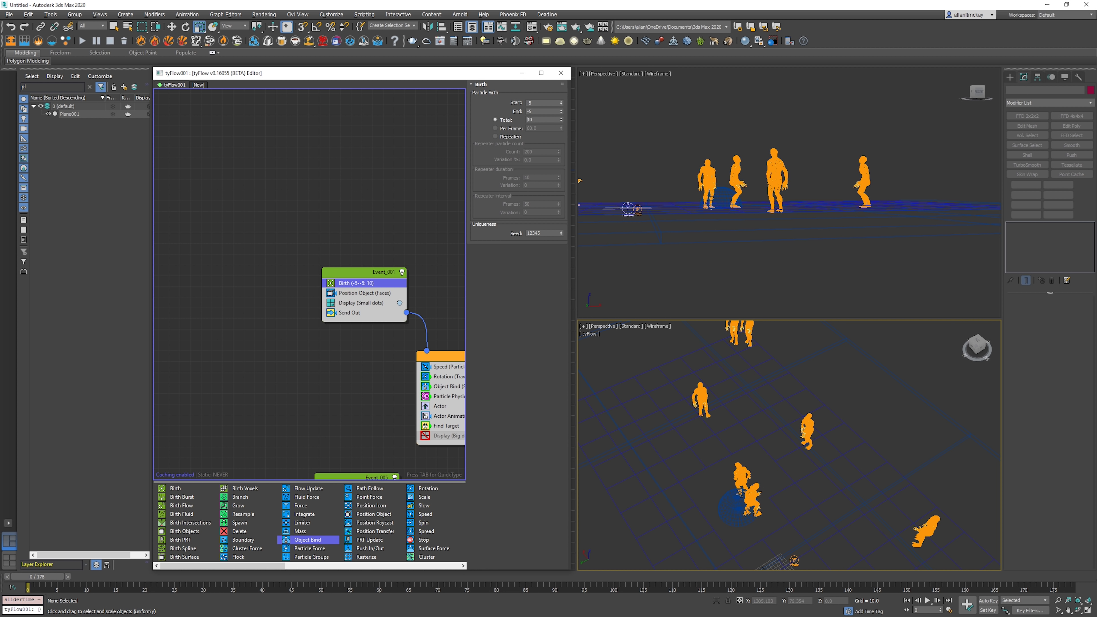
{"action": "left_click", "coordinate": [365, 294]}
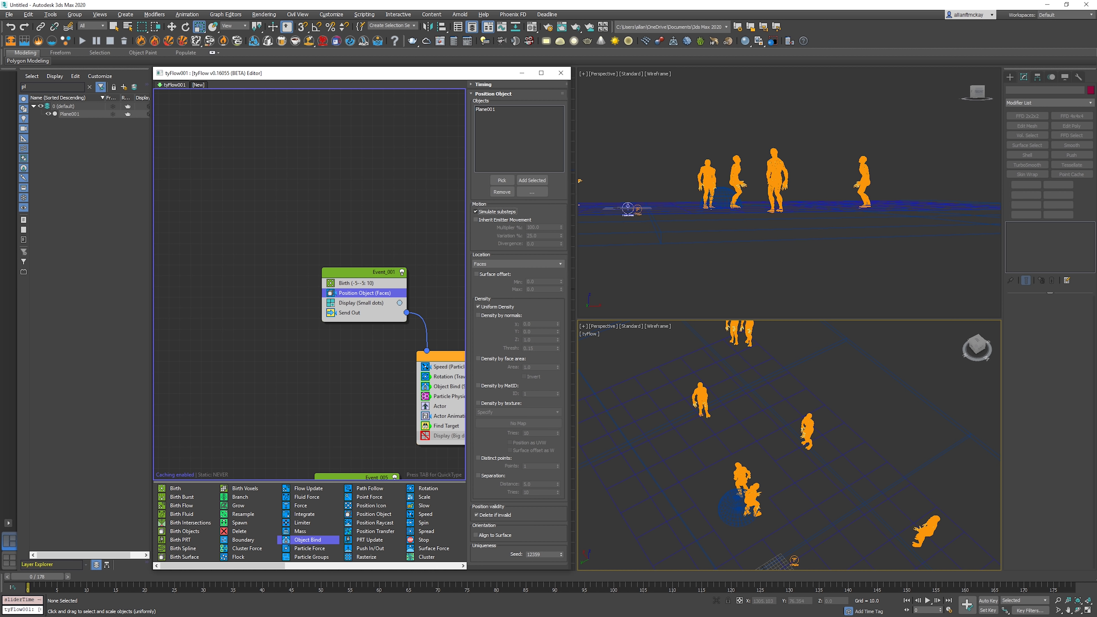
{"action": "left_click", "coordinate": [476, 212]}
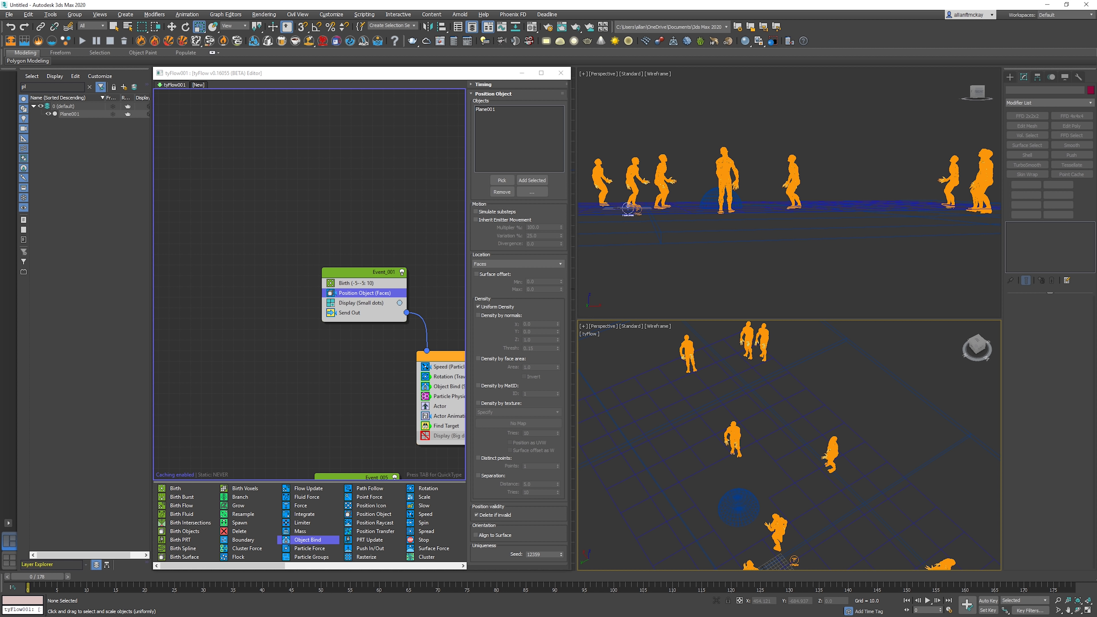
{"action": "middle_click_drag", "start_coordinate": [791, 488], "coordinate": [772, 421], "text": "alt"}
{"action": "key", "text": "F3"}
{"action": "middle_click_drag", "start_coordinate": [757, 494], "coordinate": [781, 532], "text": "alt"}
{"action": "key", "text": "slash"}
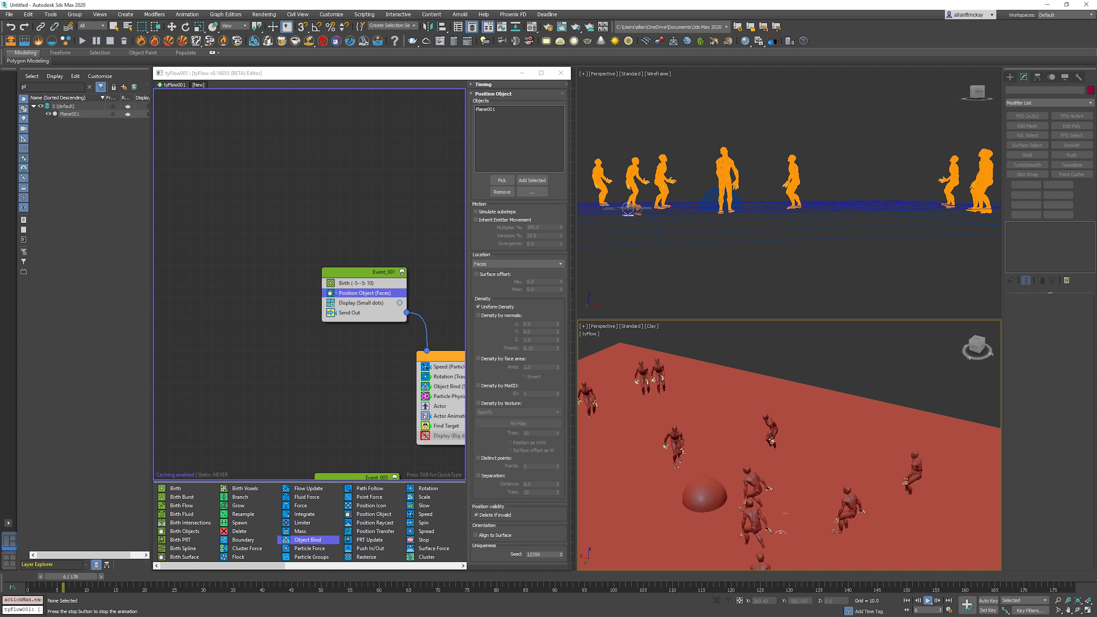
{"action": "key", "text": "slash"}
{"action": "middle_click_drag", "start_coordinate": [781, 497], "coordinate": [821, 452], "text": "alt"}
- Create a viewport preview at 150% of output with Clay shading and edged faces, and close the finished clip
{"action": "key", "text": "shift+v"}
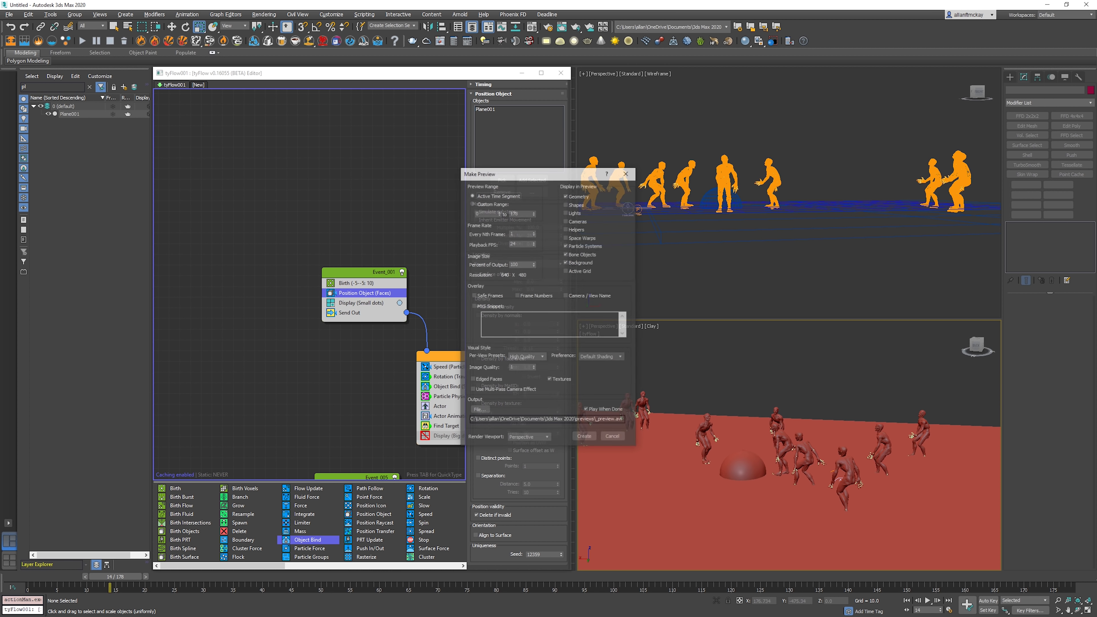
{"action": "left_click", "coordinate": [519, 264]}
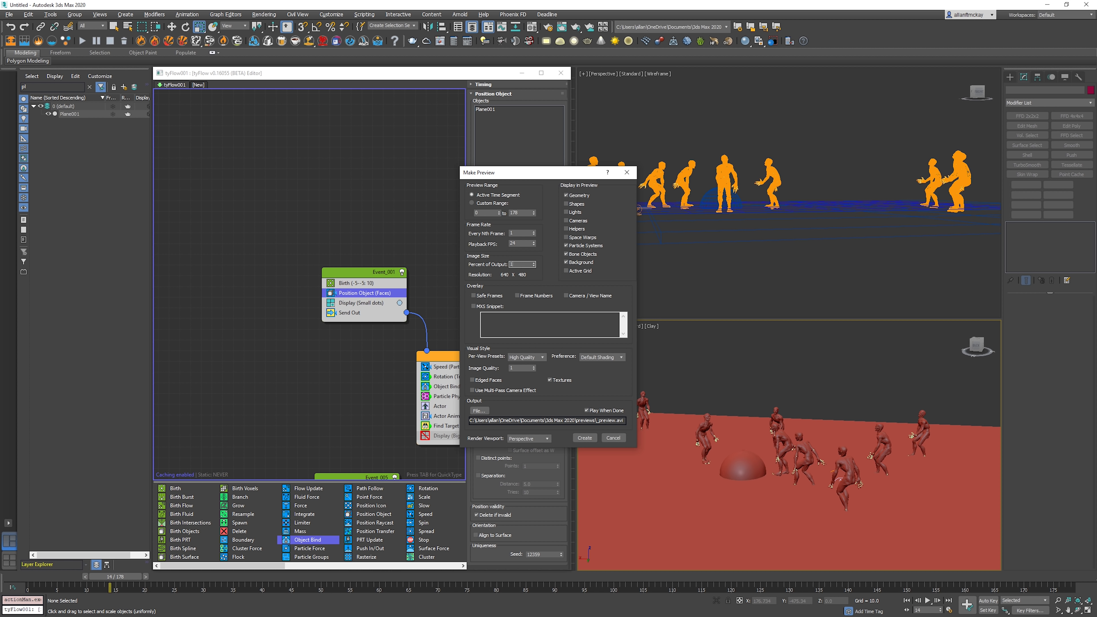
{"action": "left_click", "coordinate": [602, 358]}
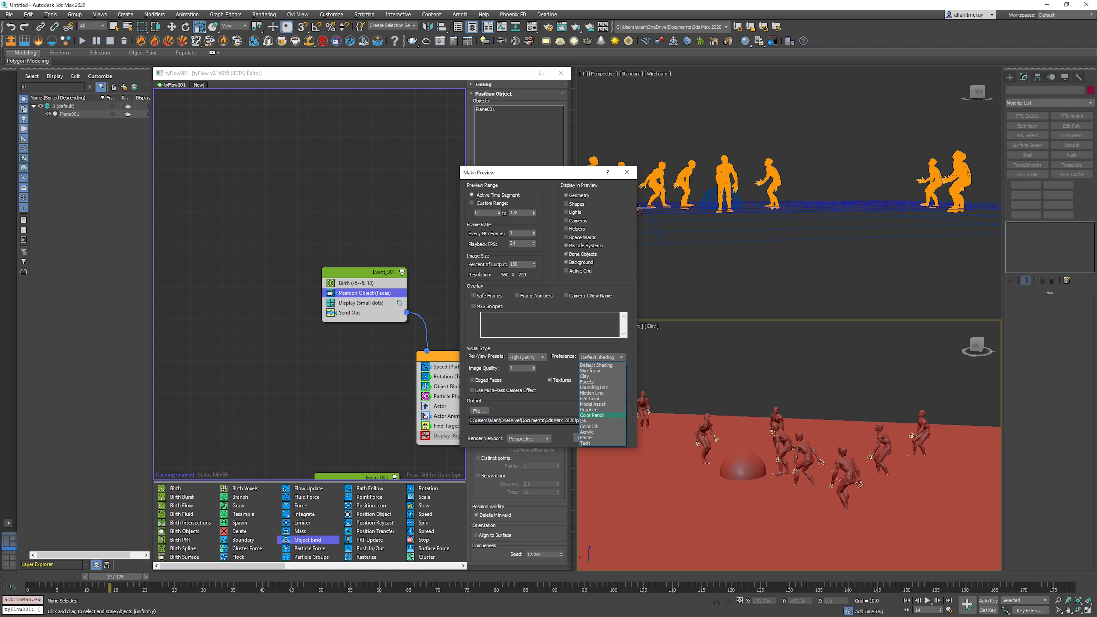
{"action": "left_click", "coordinate": [593, 376]}
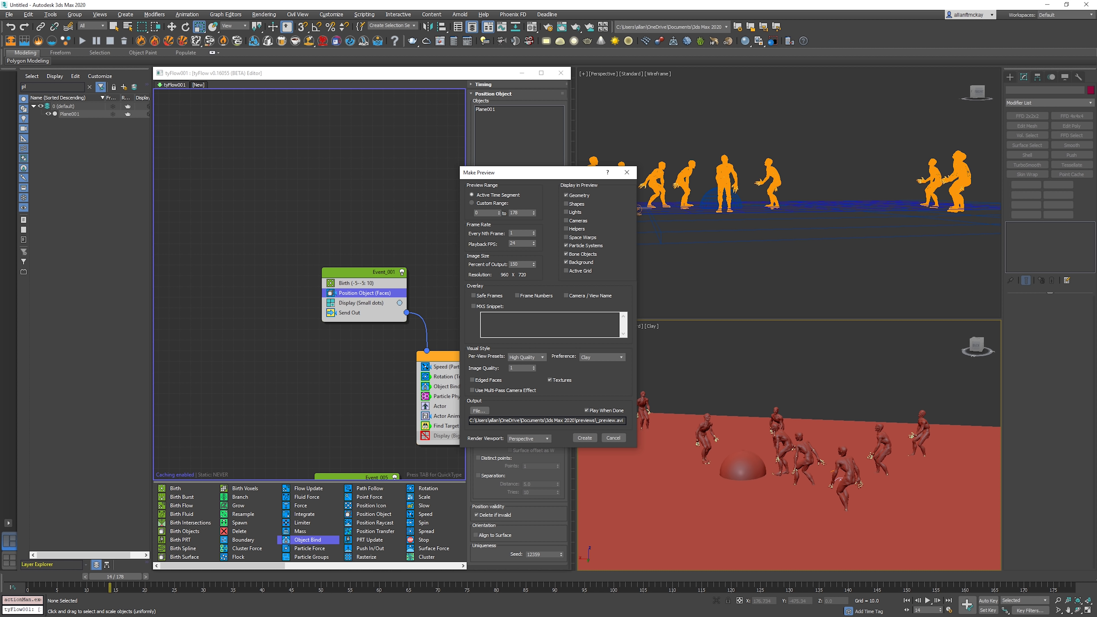
{"action": "left_click", "coordinate": [472, 380]}
{"action": "left_click", "coordinate": [585, 439]}
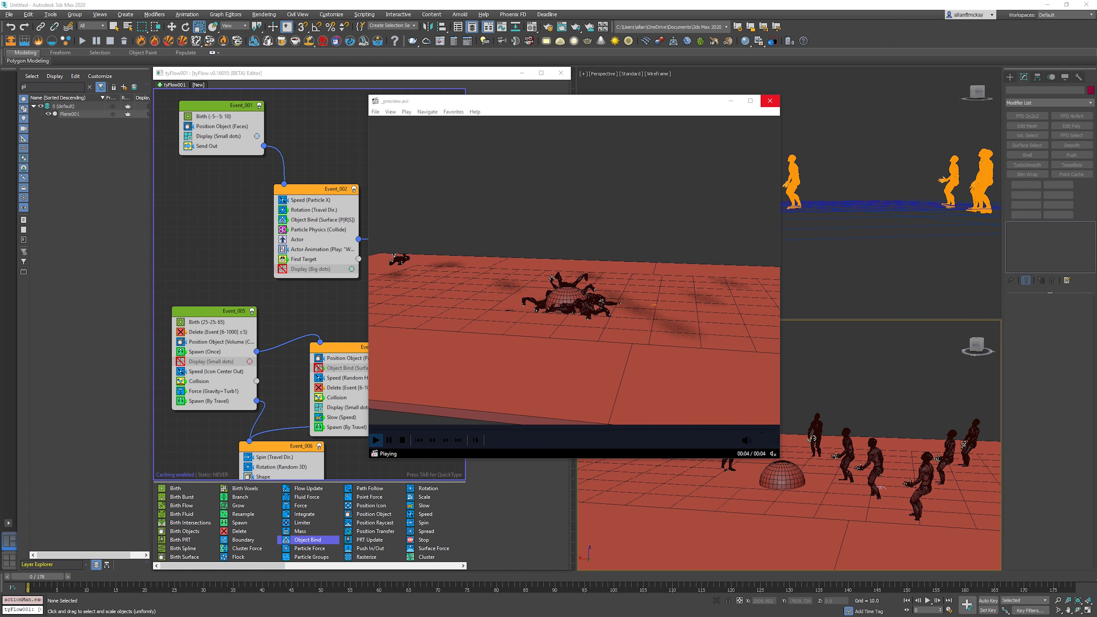
{"action": "left_click", "coordinate": [770, 100]}
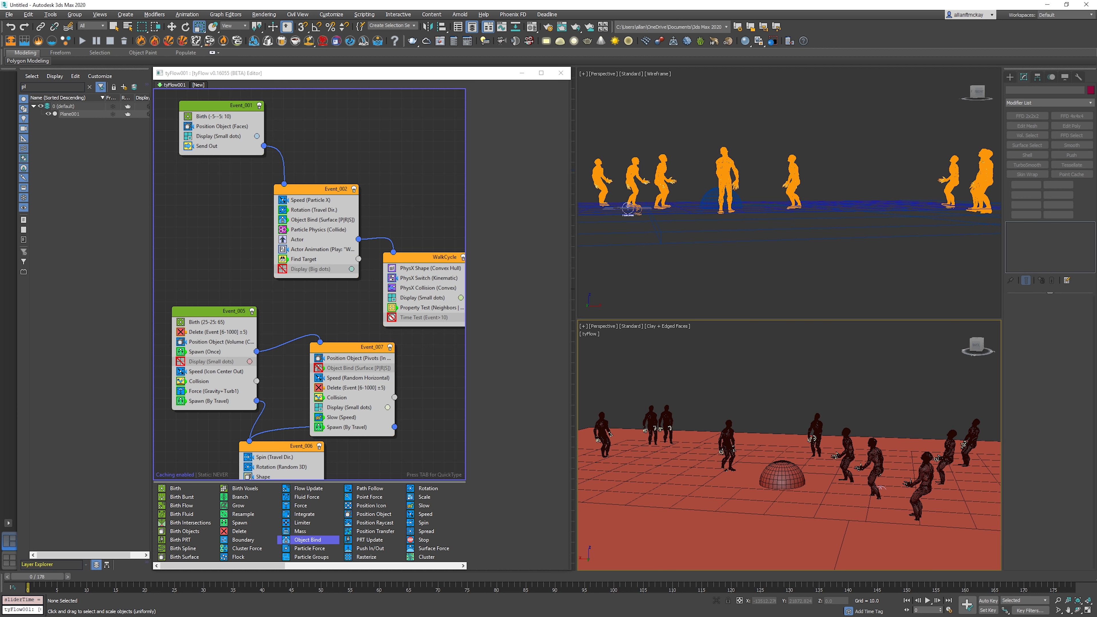
- Add a Delete operator to Event_008 and set its event age range to start at 3
{"action": "middle_click_drag", "start_coordinate": [276, 320], "coordinate": [389, 175]}
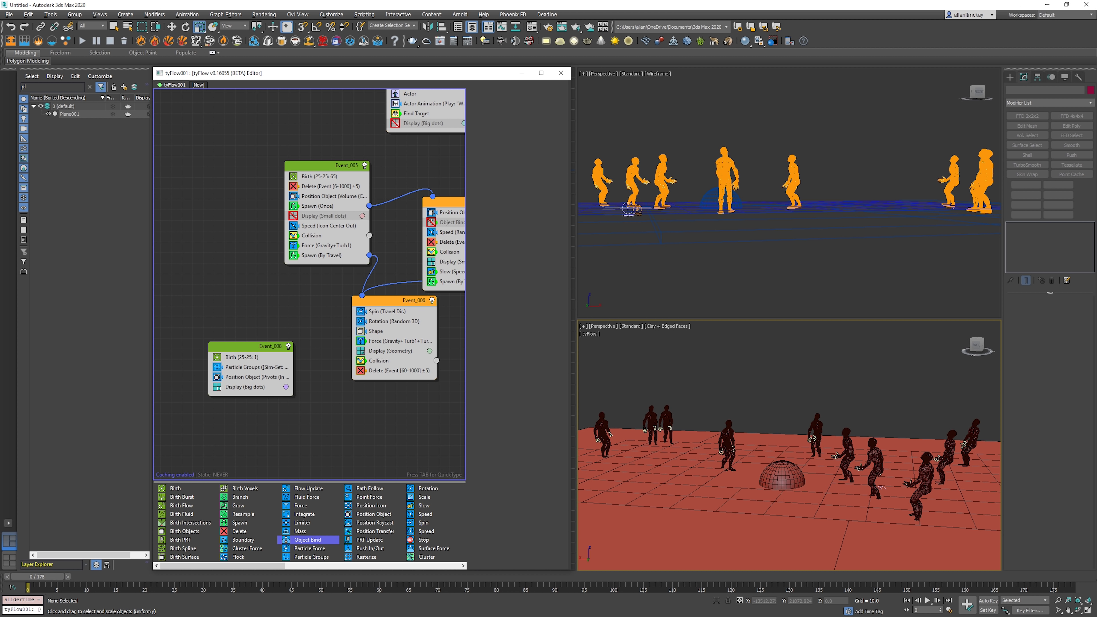
{"action": "left_click", "coordinate": [253, 349]}
{"action": "key", "text": "Tab"}
{"action": "type", "text": "dele"}
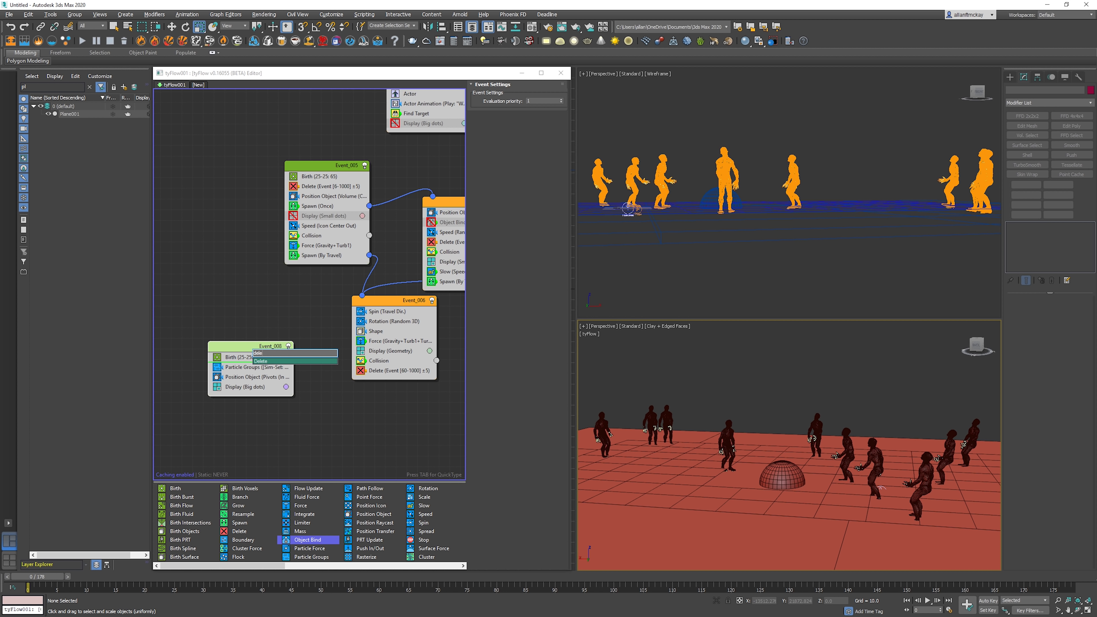
{"action": "key", "text": "Return"}
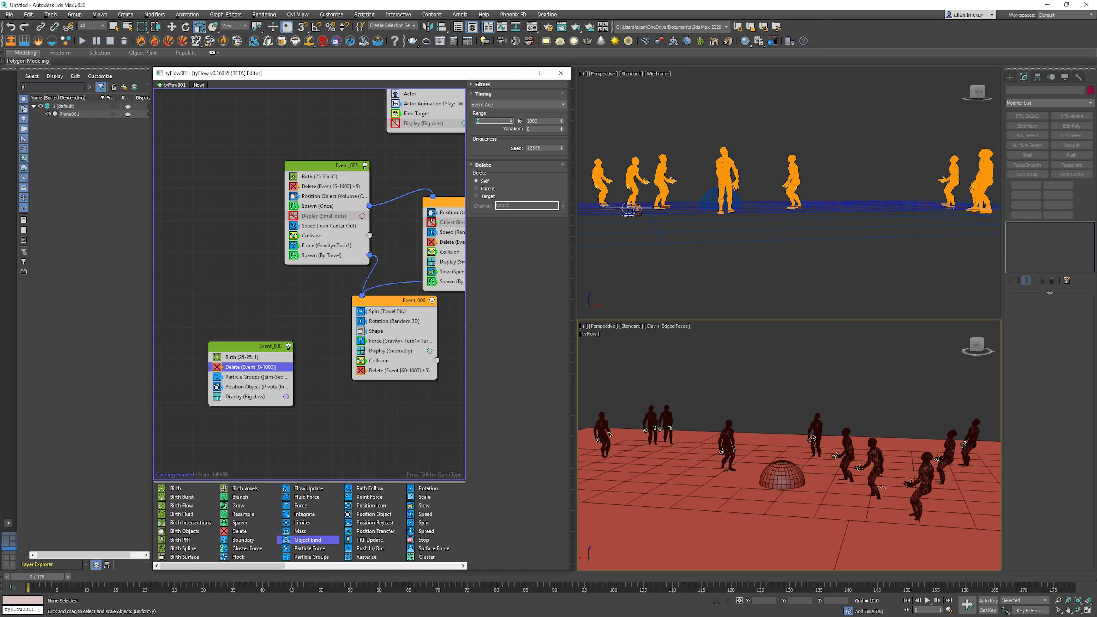
{"action": "key", "text": "Return"}
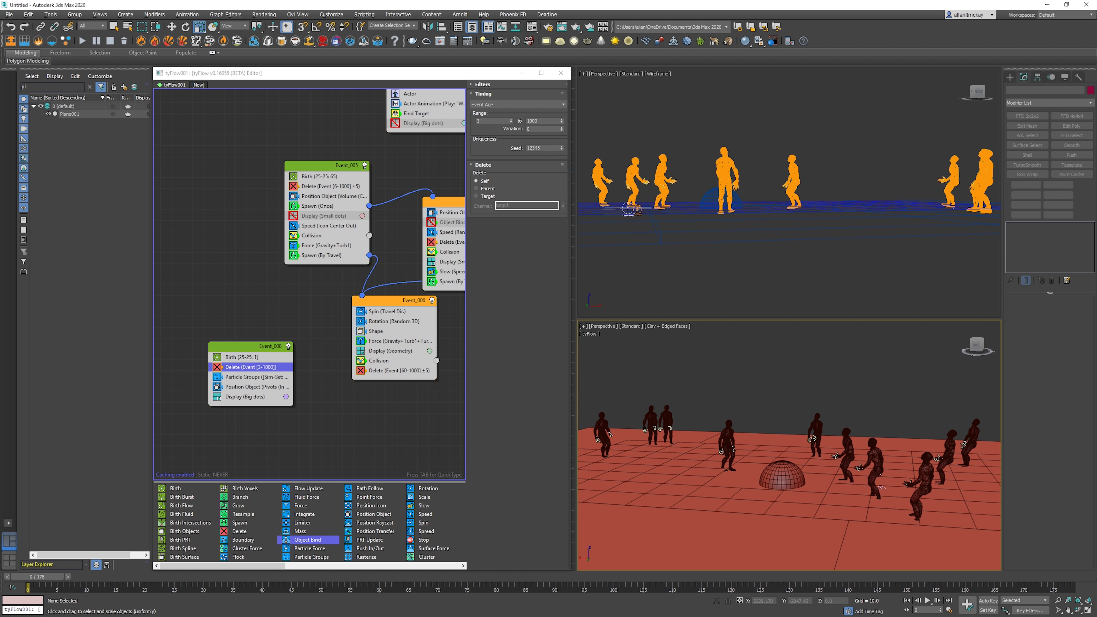
{"action": "mouse_move", "coordinate": [320, 311]}
{"action": "middle_mouse_down"}
{"action": "mouse_move", "coordinate": [293, 320]}
{"action": "mouse_move", "coordinate": [317, 309]}
{"action": "middle_mouse_up"}
{"action": "left_click", "coordinate": [317, 309]}
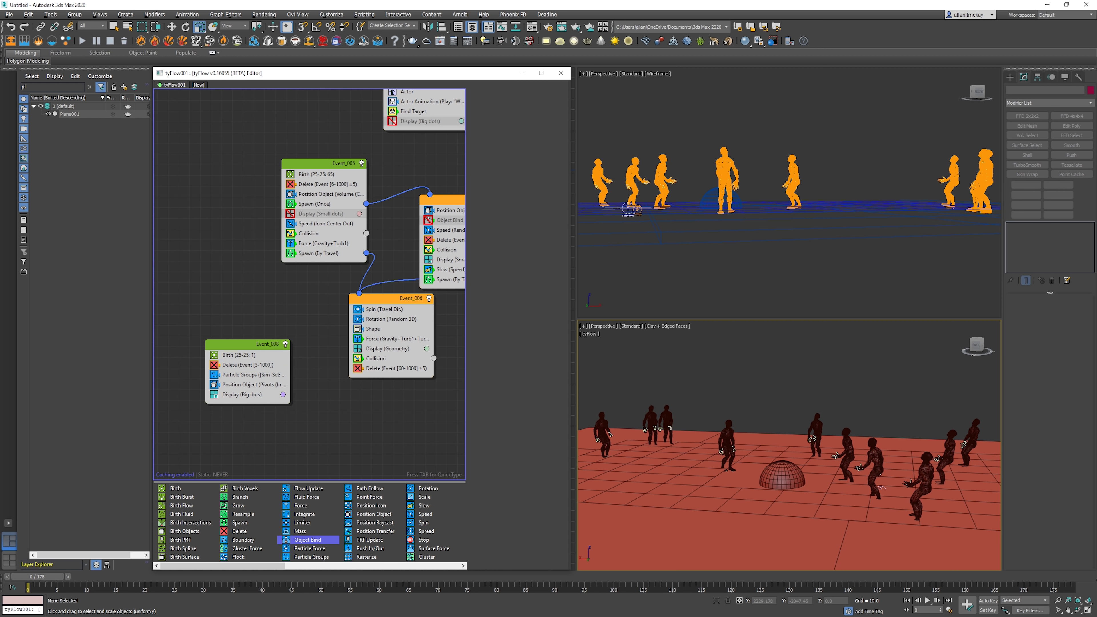
- Play part of the simulation and disable the Small dots Display operators in RagDollEvent and WalkCycle
{"action": "key", "text": "slash"}
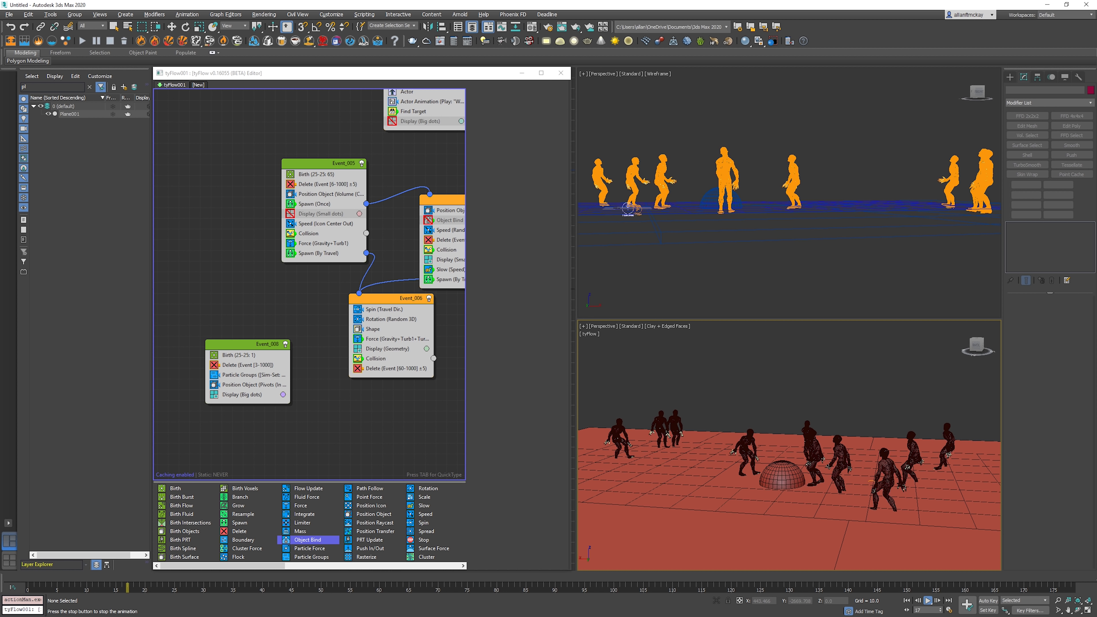
{"action": "key", "text": "slash"}
{"action": "middle_click_drag", "start_coordinate": [454, 242], "coordinate": [31, 296]}
{"action": "left_click", "coordinate": [282, 267]}
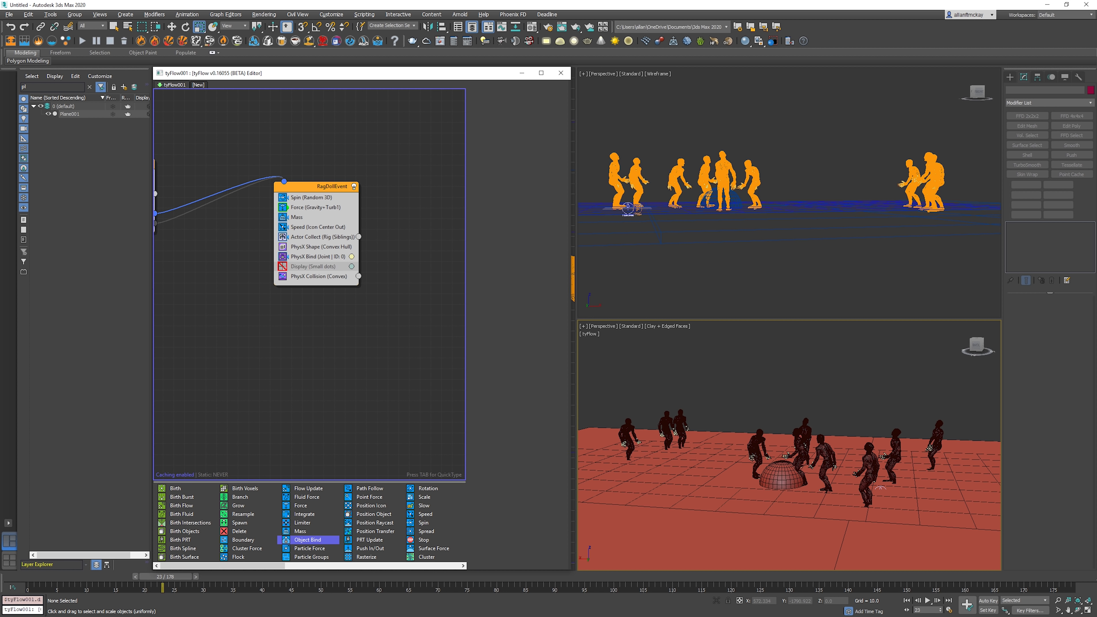
{"action": "middle_click_drag", "start_coordinate": [276, 268], "coordinate": [444, 339]}
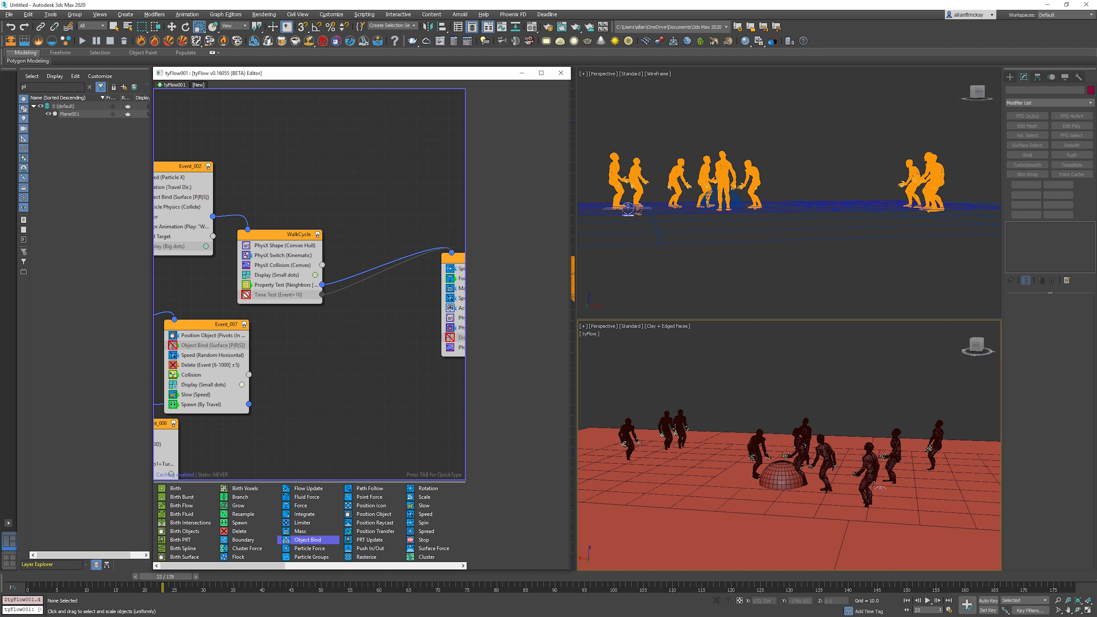
{"action": "left_click", "coordinate": [247, 275]}
- Play the enlarged crowd simulation with edged faces shown in the shaded viewport
{"action": "key", "text": "slash"}
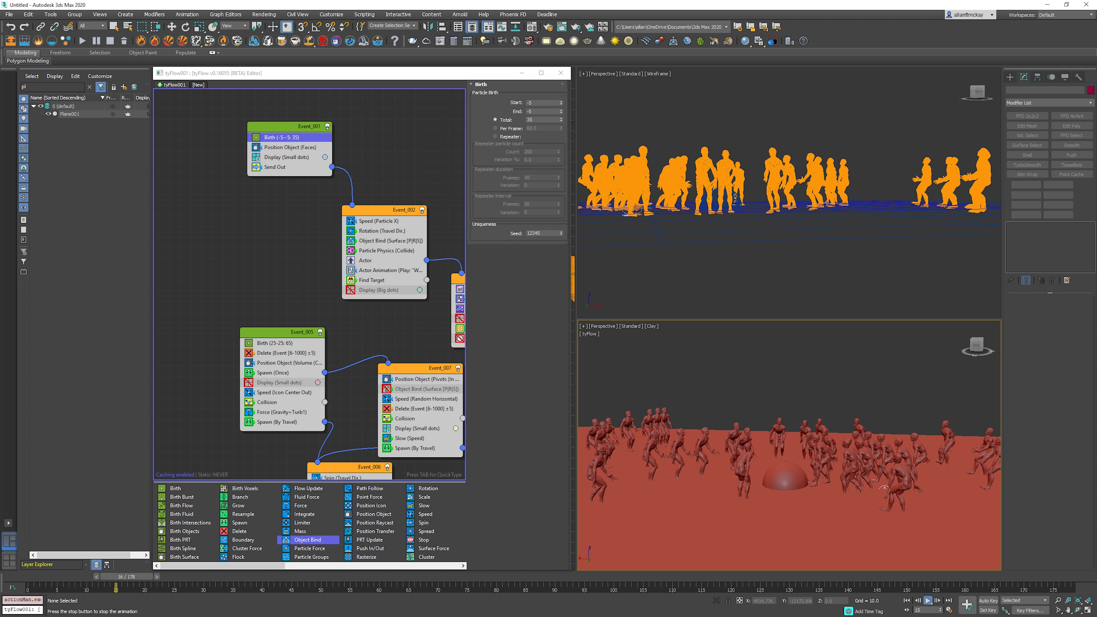
{"action": "key", "text": "F4"}
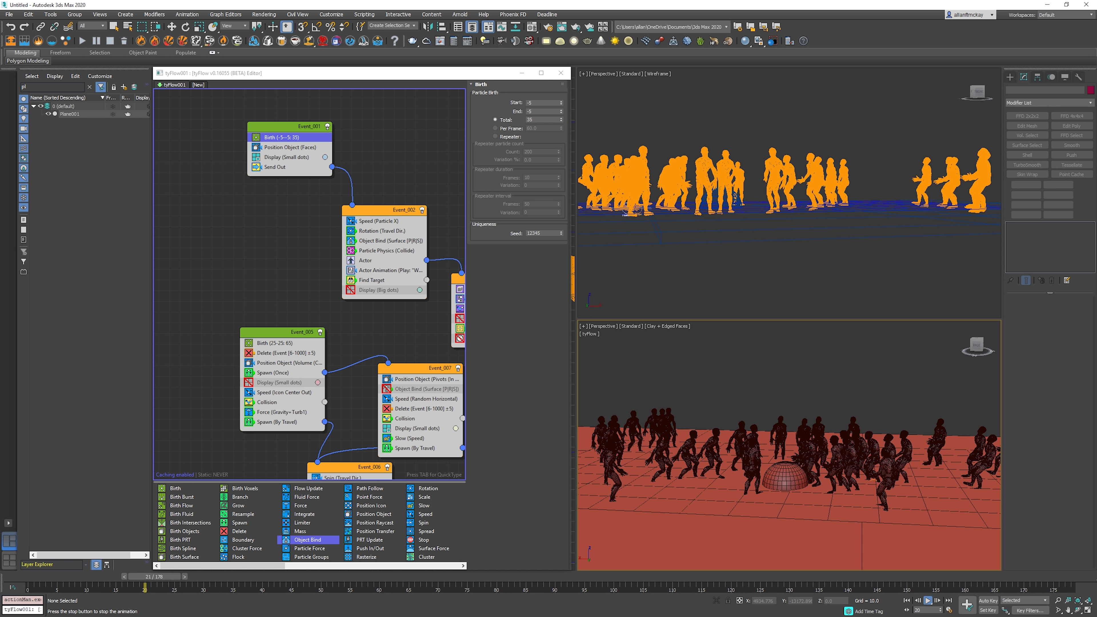